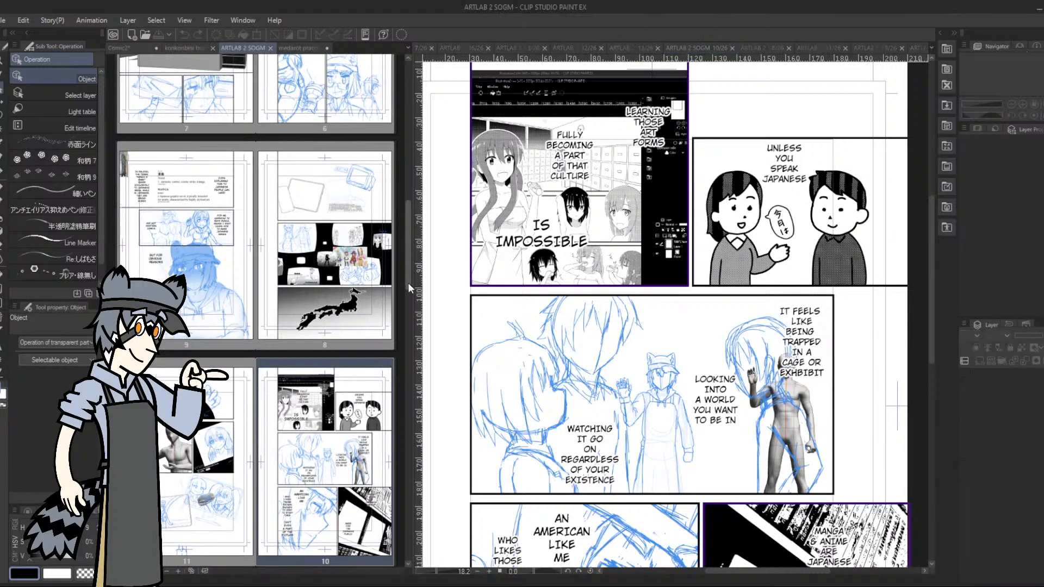
# Open comic pages 12 and 11, and reset page 11's canvas rotation to 0
pyautogui.moveTo(408, 282); pyautogui.dragTo(409, 327)
pyautogui.click(348, 373)
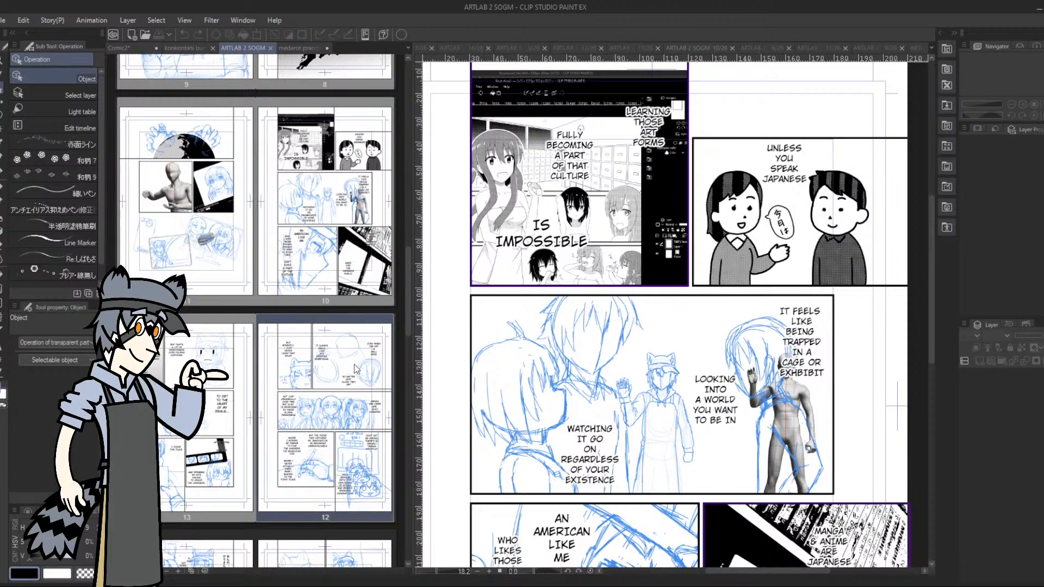
pyautogui.doubleClick(364, 371)
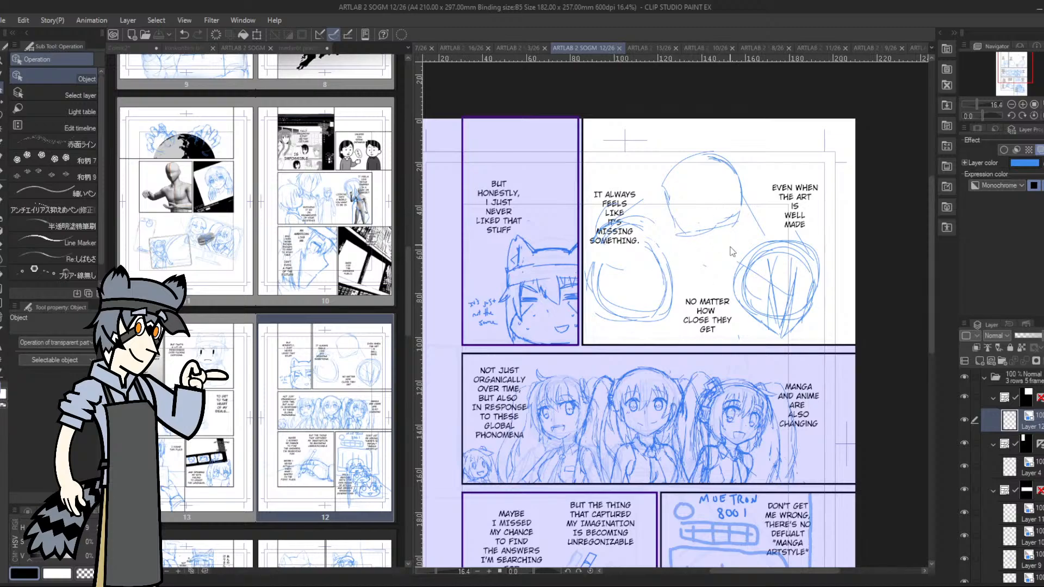
pyautogui.doubleClick(223, 246)
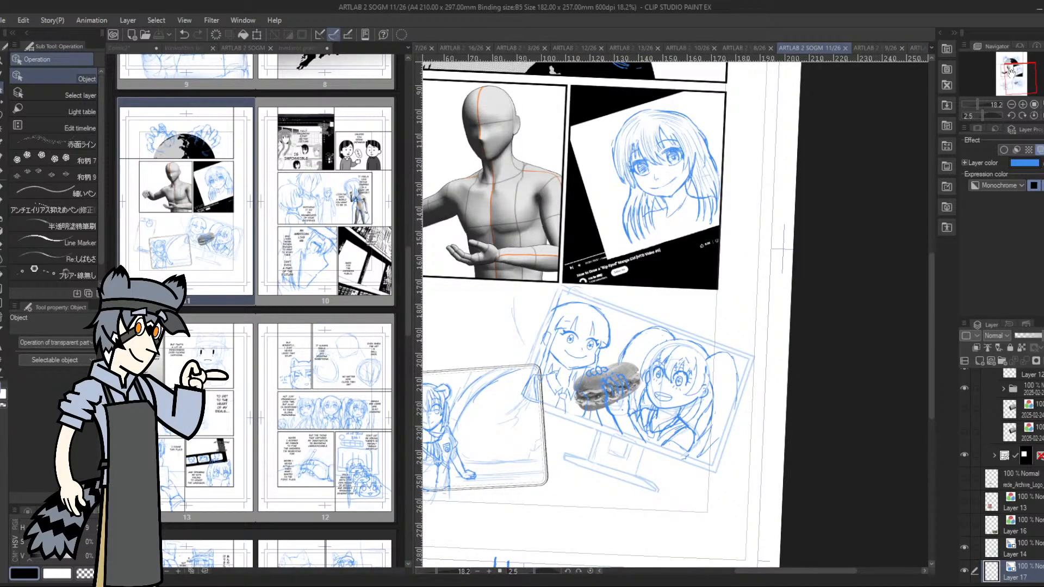
pyautogui.moveTo(1017, 80); pyautogui.dragTo(1011, 71)
pyautogui.click(1034, 115)
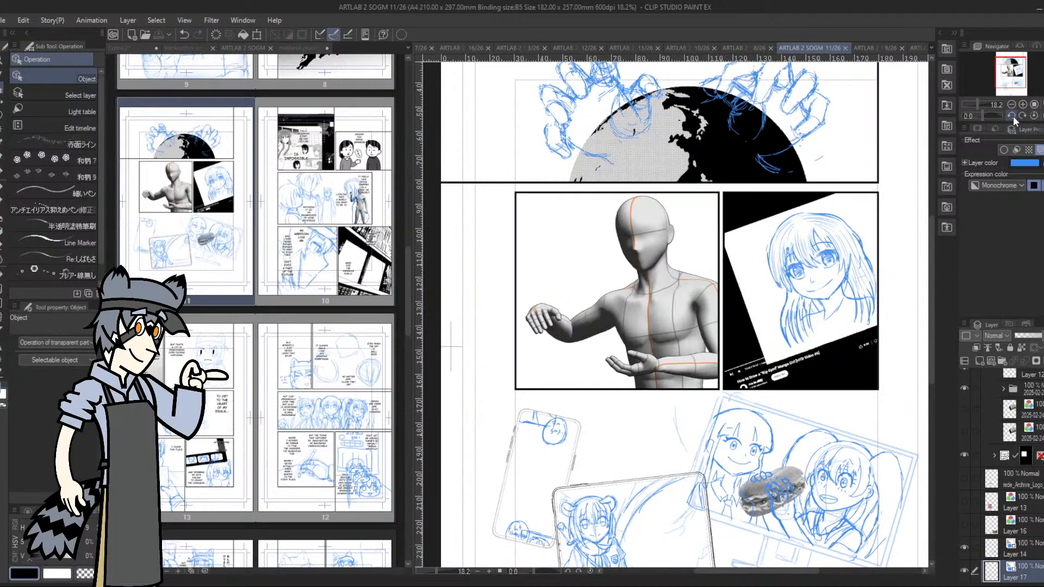
pyautogui.moveTo(1013, 68); pyautogui.dragTo(1015, 64)
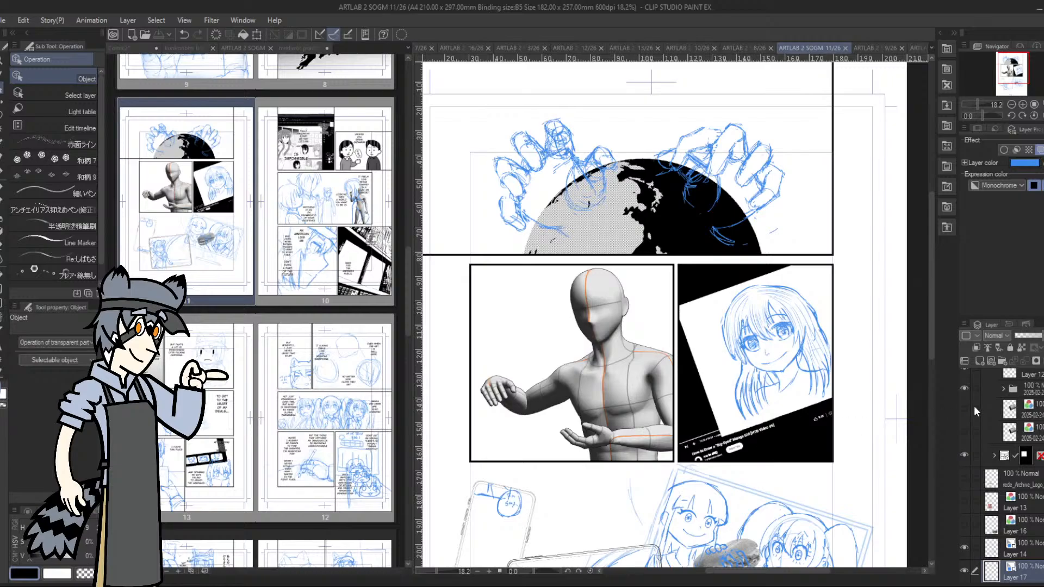
# Look through the layer stack of page 11 to see how its frames, sketches and 3D layers are organized
pyautogui.scroll(-3, 1011, 519)
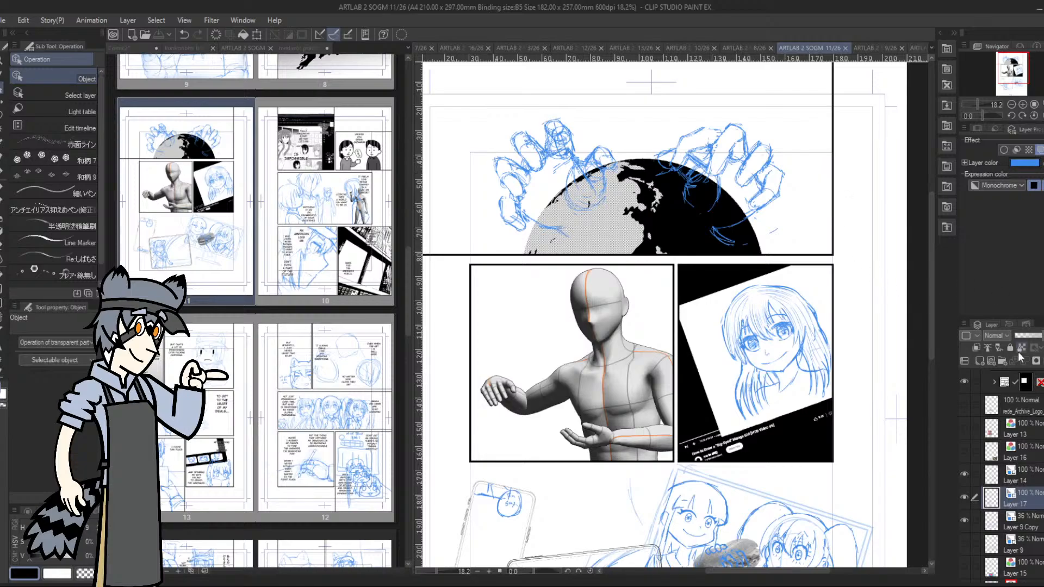
pyautogui.scroll(-6, 1026, 435)
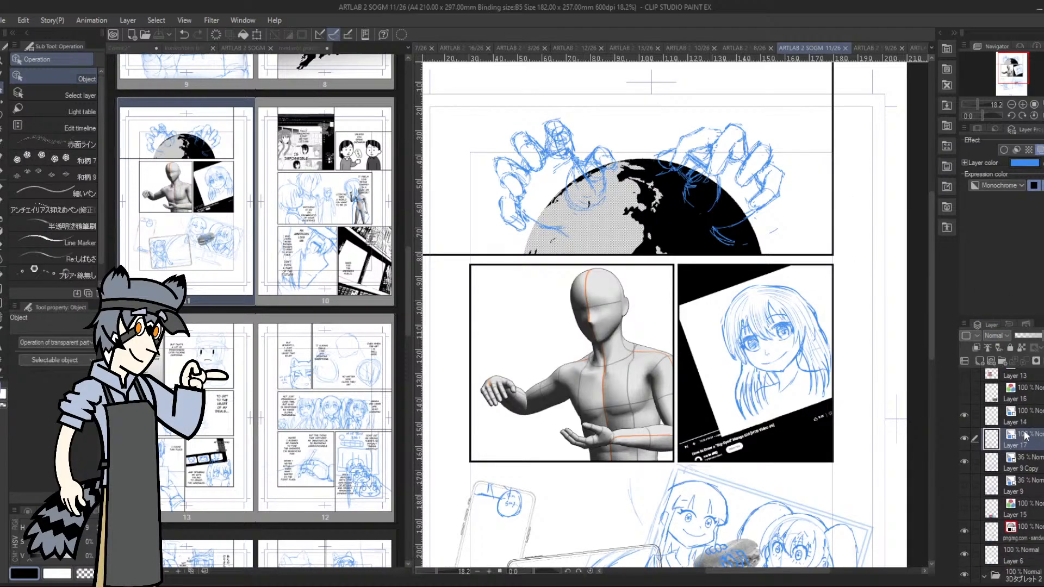
pyautogui.scroll(-4, 1029, 505)
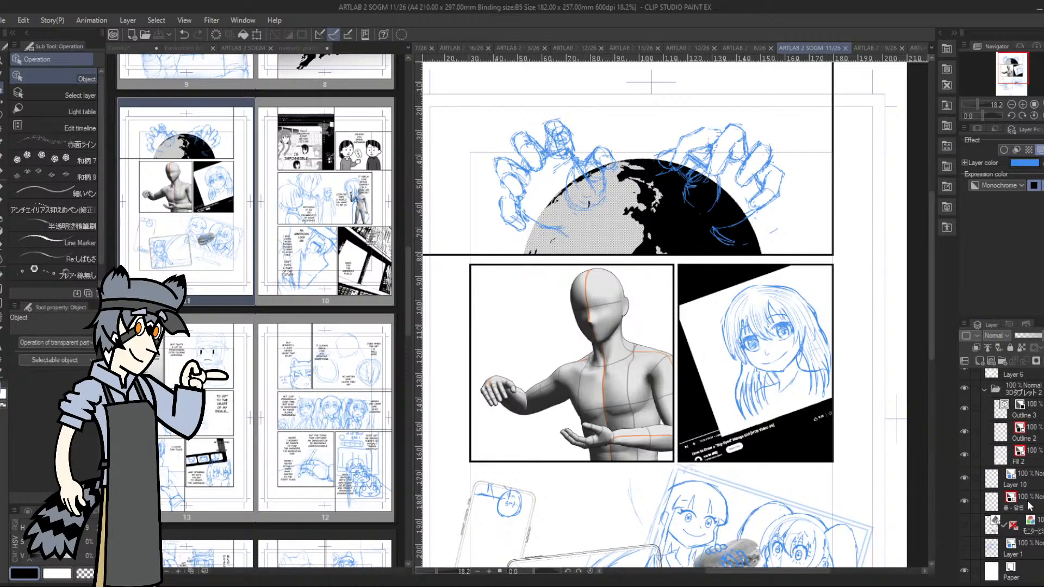
pyautogui.scroll(10, 1028, 502)
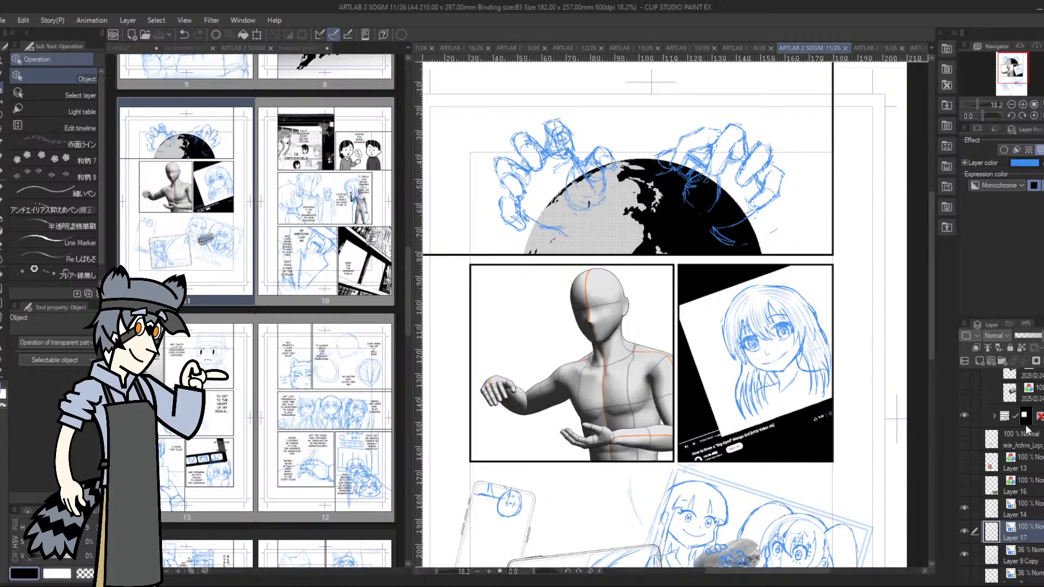
pyautogui.scroll(5, 1028, 457)
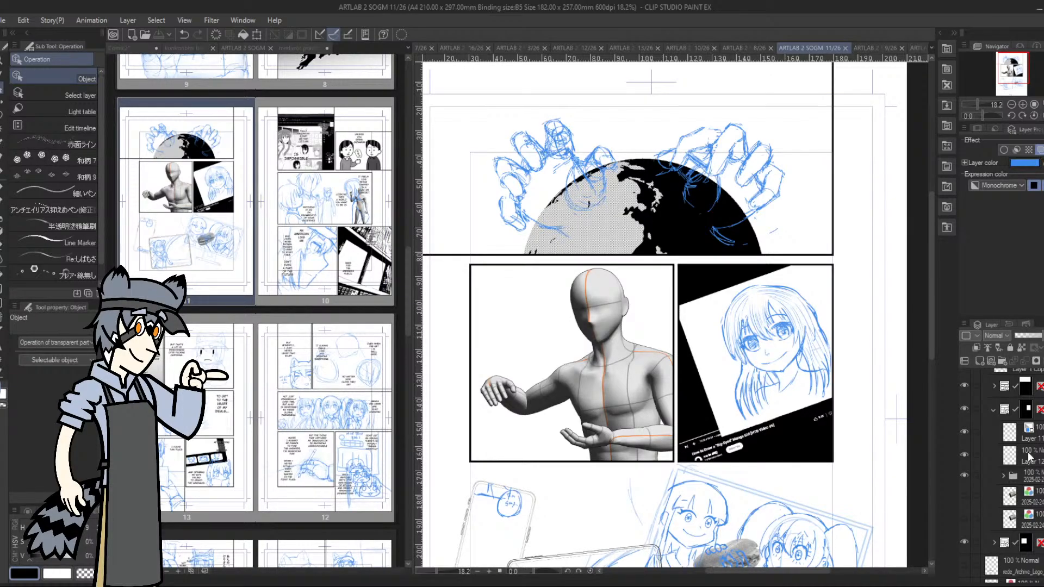
pyautogui.scroll(4, 1028, 457)
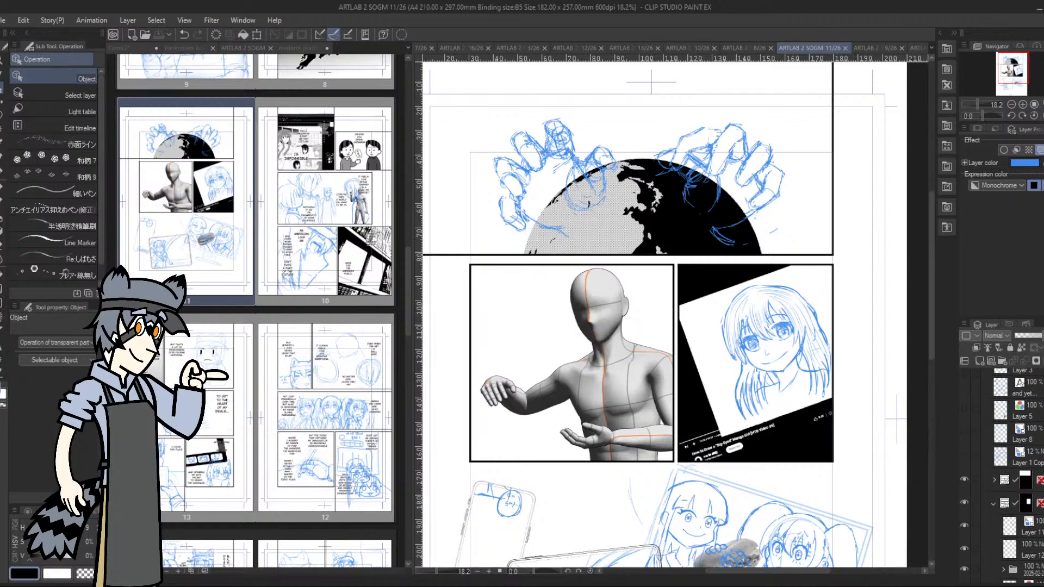
pyautogui.scroll(3, 1016, 467)
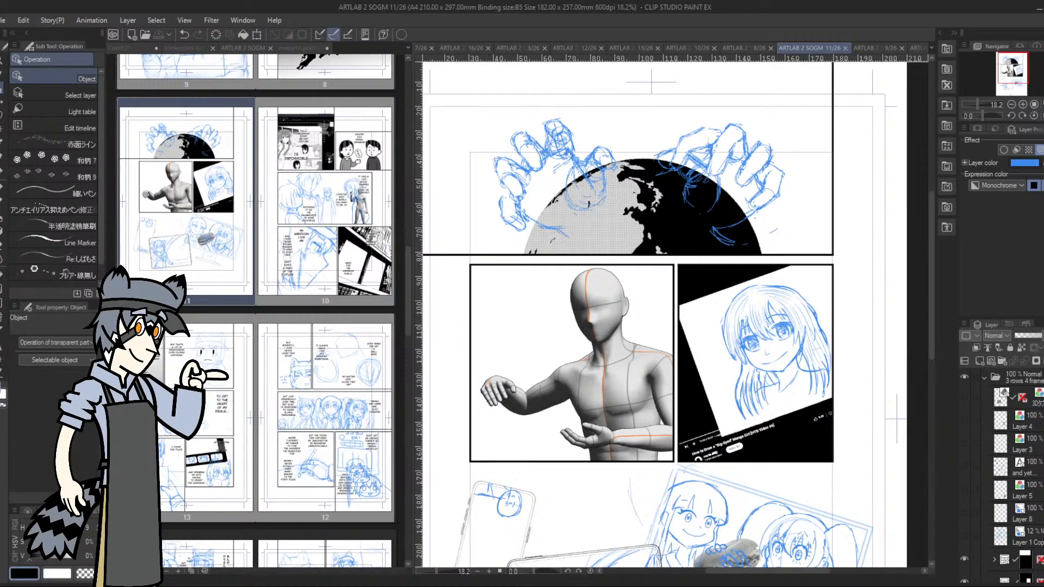
pyautogui.scroll(-6, 1017, 467)
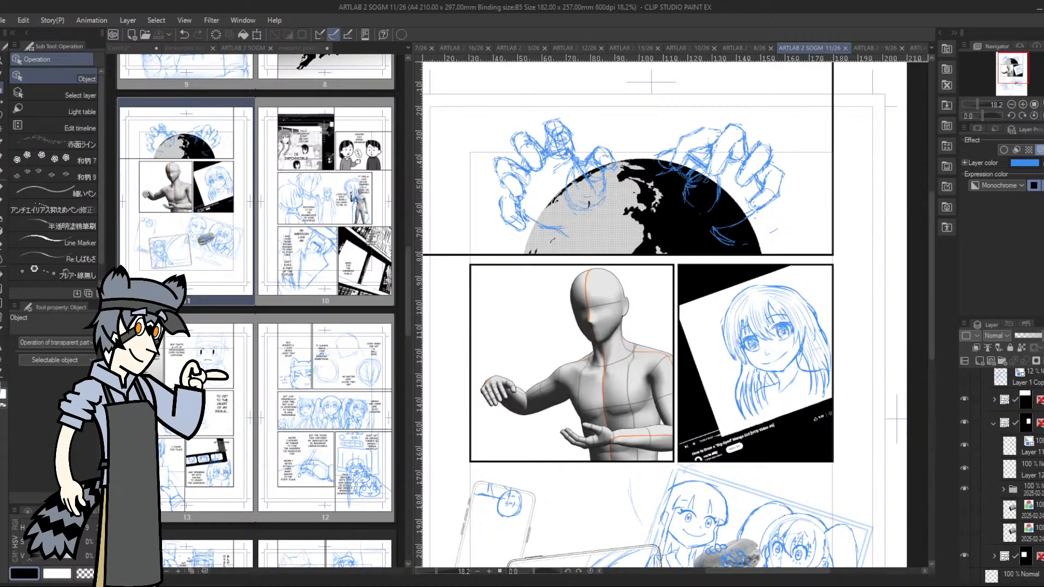
# Duplicate the 3D drawing figure layer inside the mannequin panel's frame folder and hide the original beneath the copy
pyautogui.scroll(-4, 974, 468)
pyautogui.click(993, 461)
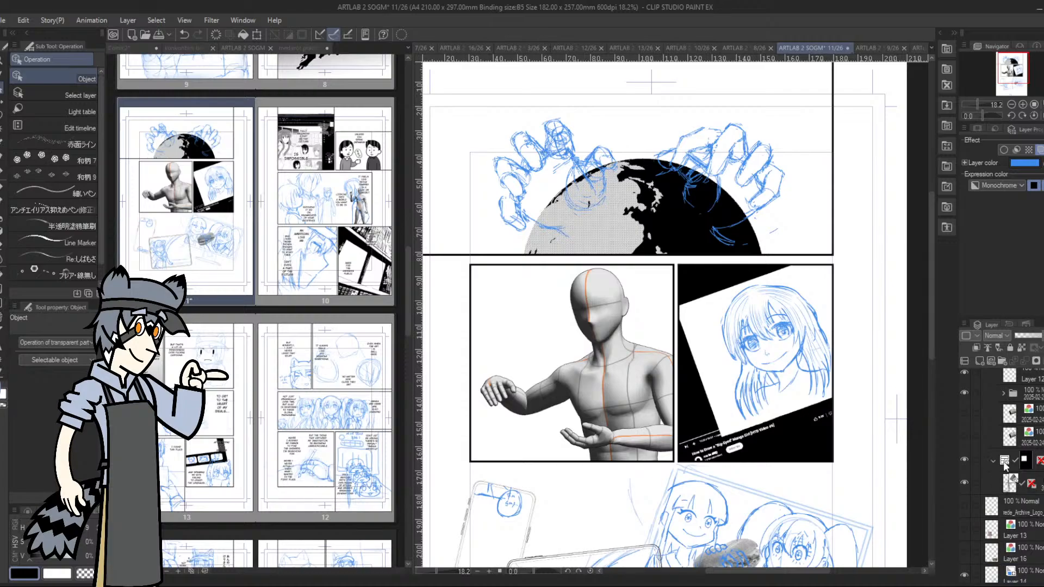
pyautogui.click(964, 479)
pyautogui.click(964, 479)
pyautogui.click(1012, 479)
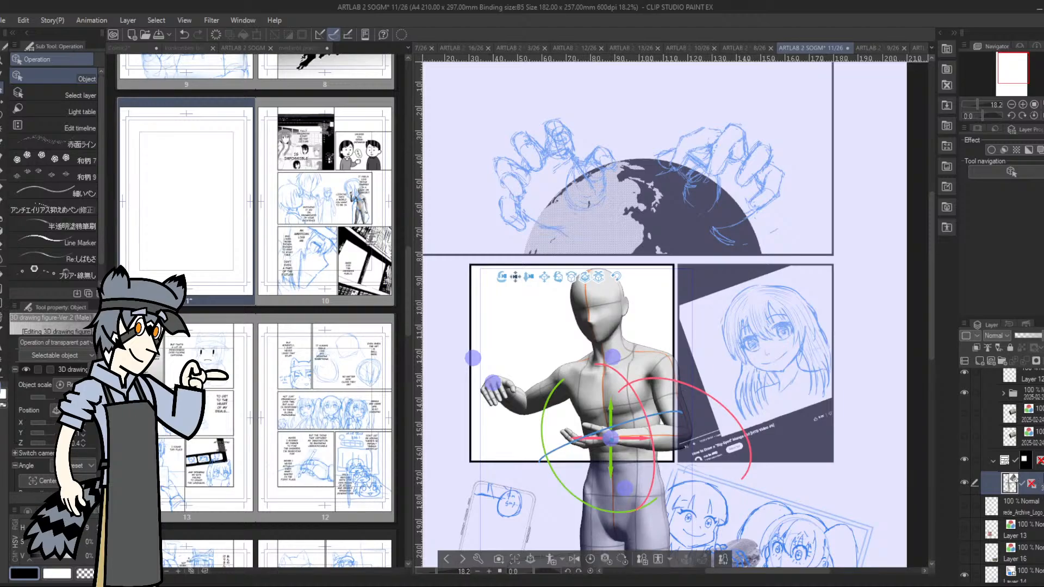
pyautogui.moveTo(1035, 483); pyautogui.dragTo(979, 361)
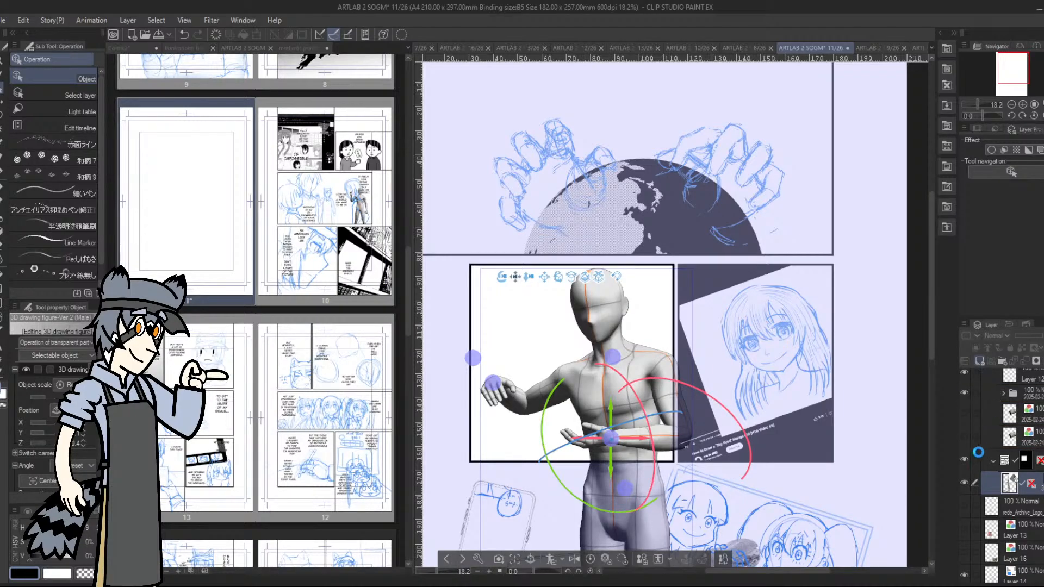
pyautogui.click(964, 506)
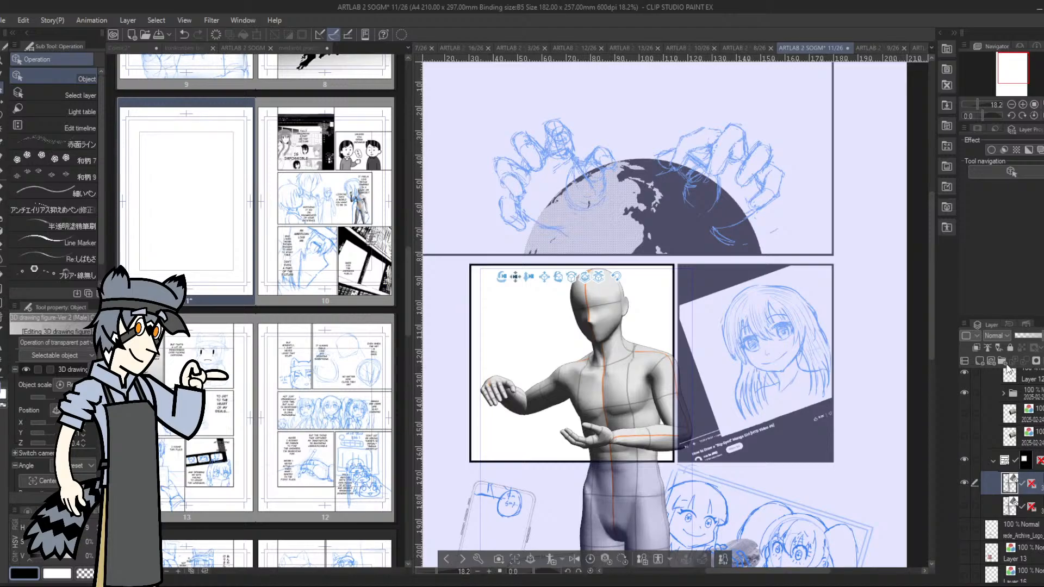
pyautogui.click(987, 438)
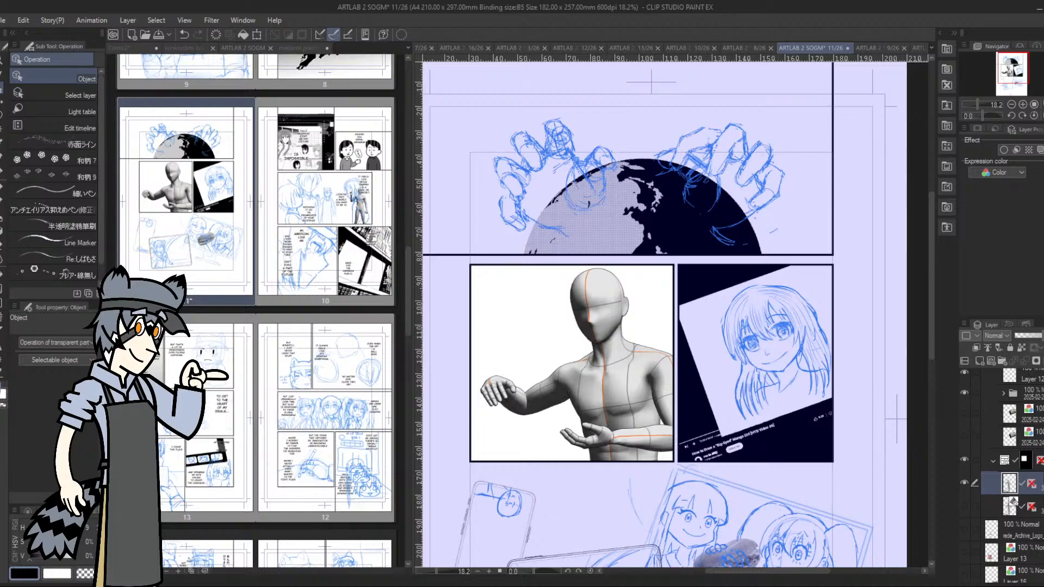
# Hide the globe and girl-portrait frame folders, and move the duplicated 3D figure layer out of its frame folder
pyautogui.scroll(3, 1000, 462)
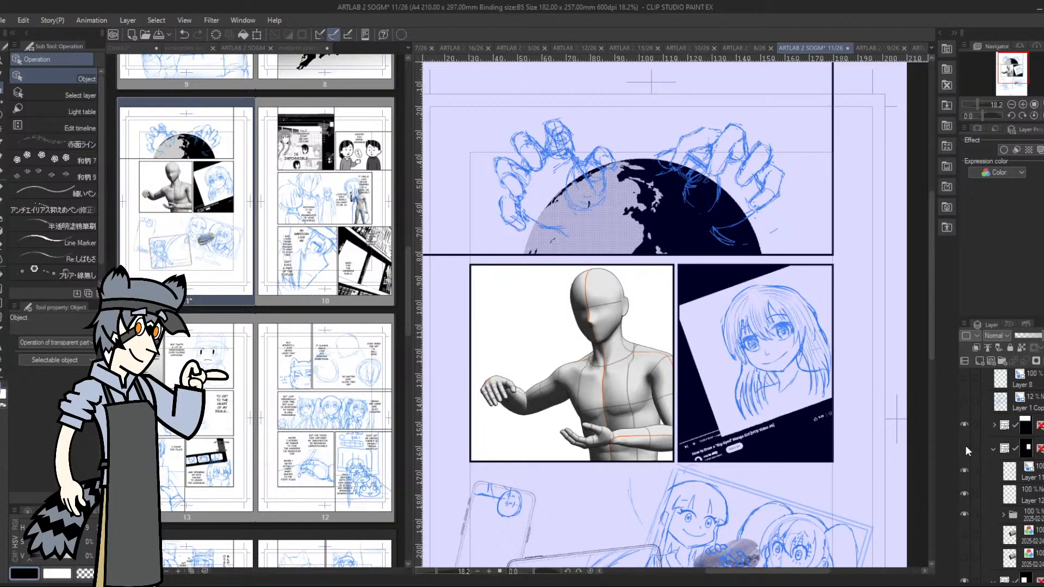
pyautogui.click(964, 426)
pyautogui.click(965, 426)
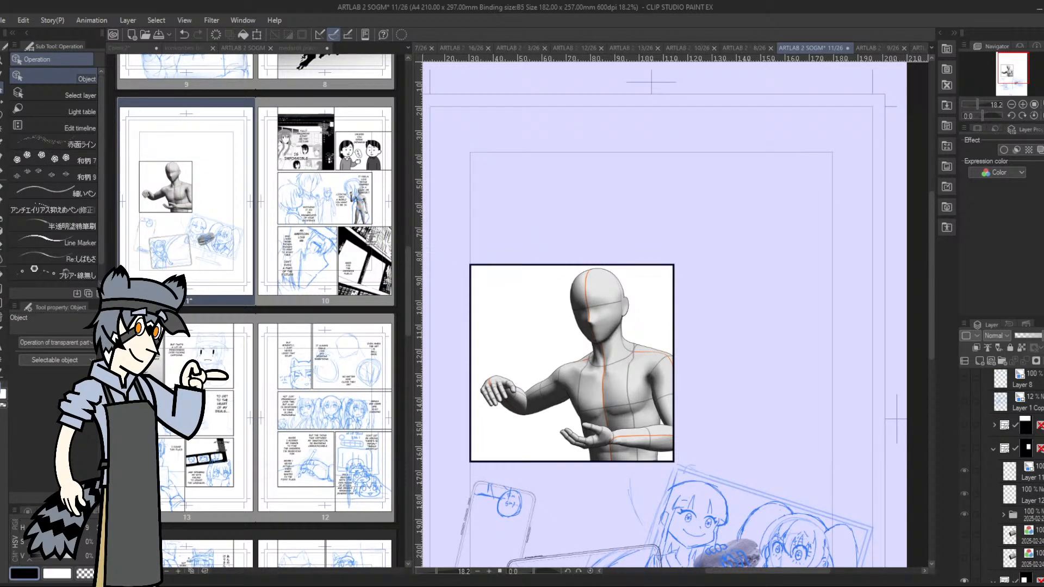
pyautogui.scroll(-5, 1005, 468)
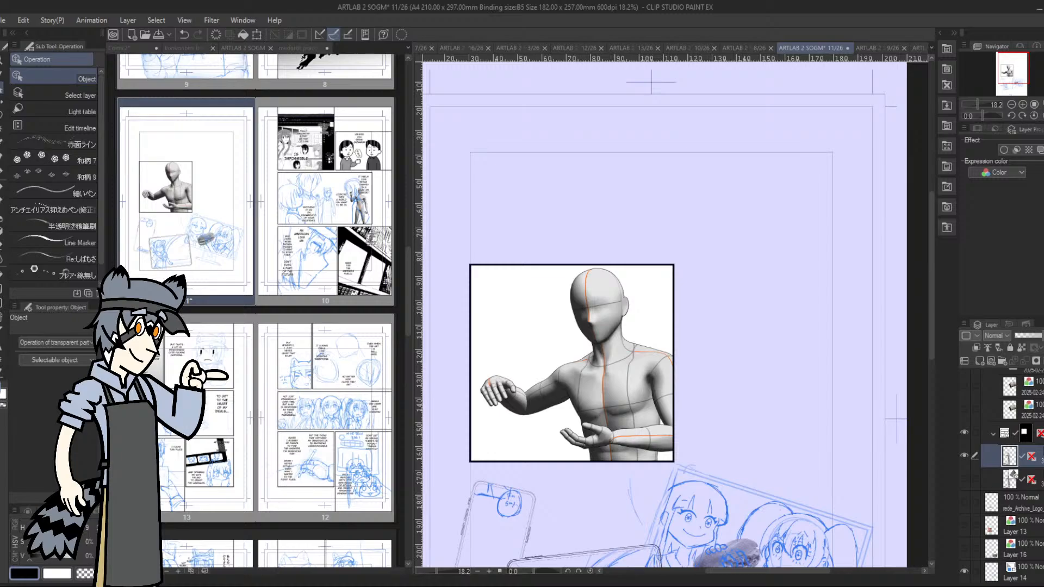
pyautogui.moveTo(1009, 456); pyautogui.dragTo(1012, 424)
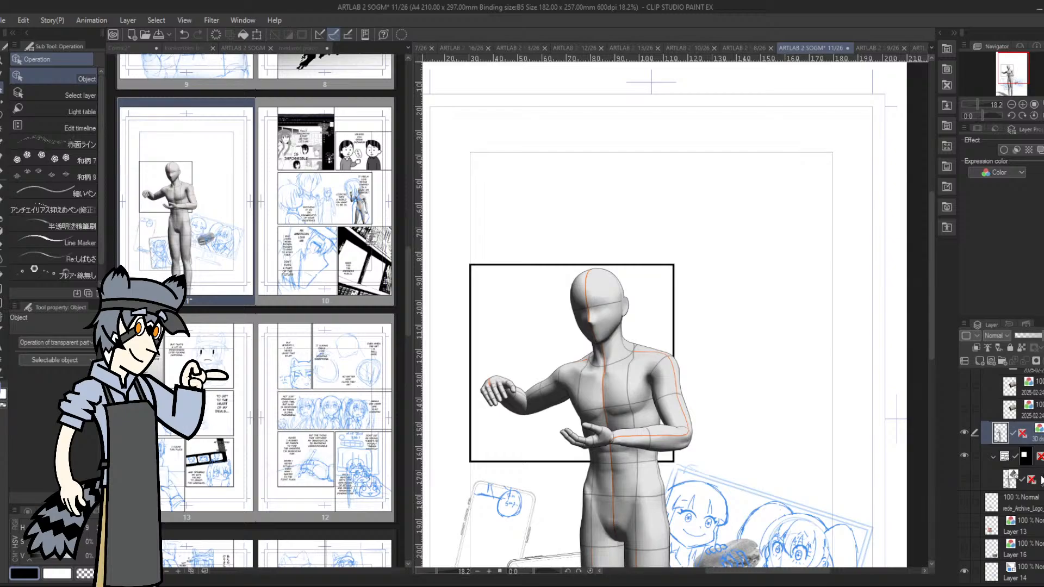
# Add a new layer above the 3D figure, choose the おうどんペン 2 pen, and apply the blue layer color effect
pyautogui.click(978, 360)
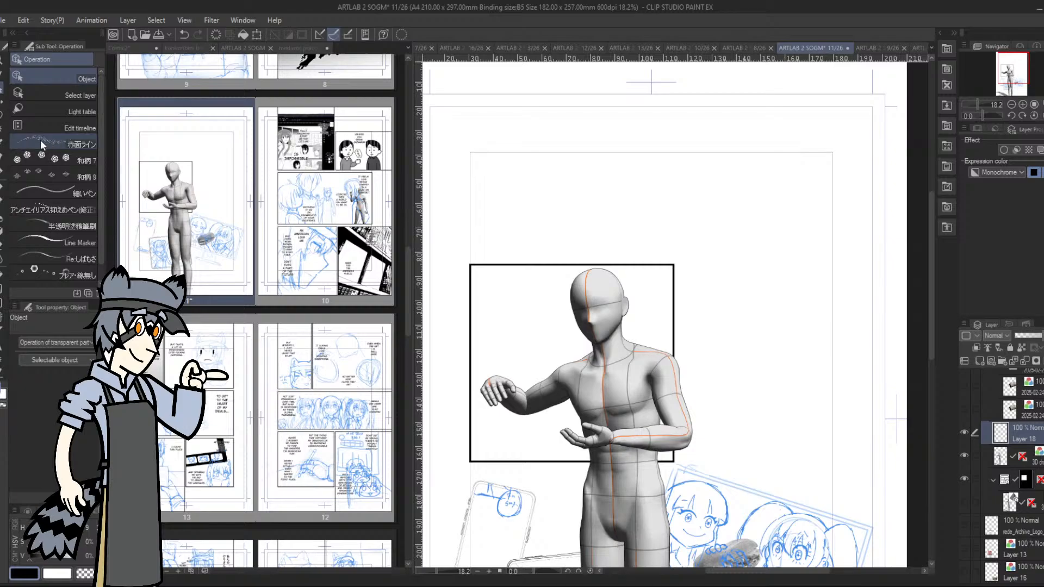
pyautogui.click(3, 172)
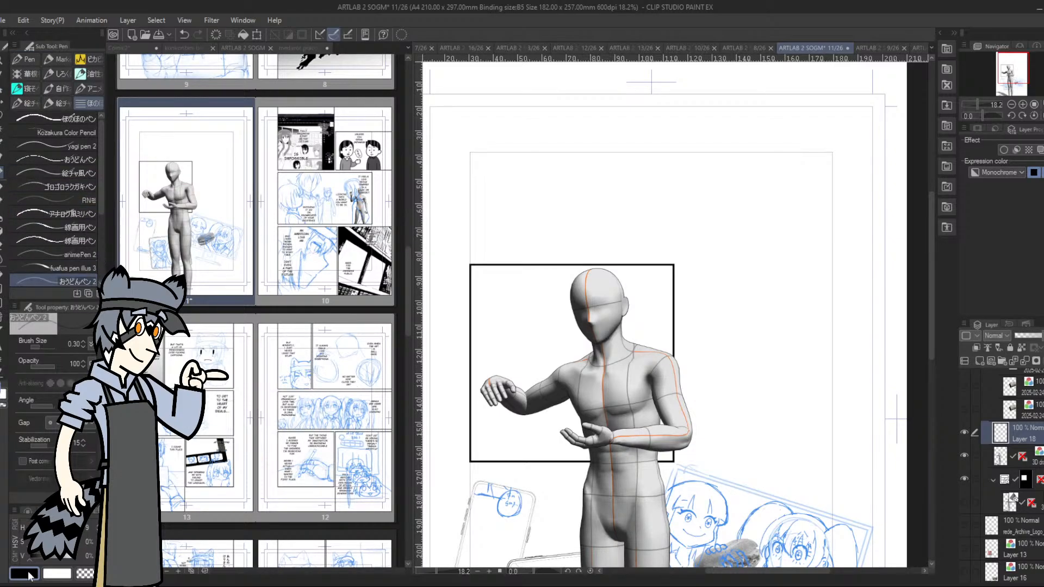
pyautogui.click(1040, 150)
# Sketch rough blue guide lines over the 3D figure's head, shoulders, torso and both arms
pyautogui.moveTo(560, 368); pyautogui.dragTo(598, 344)
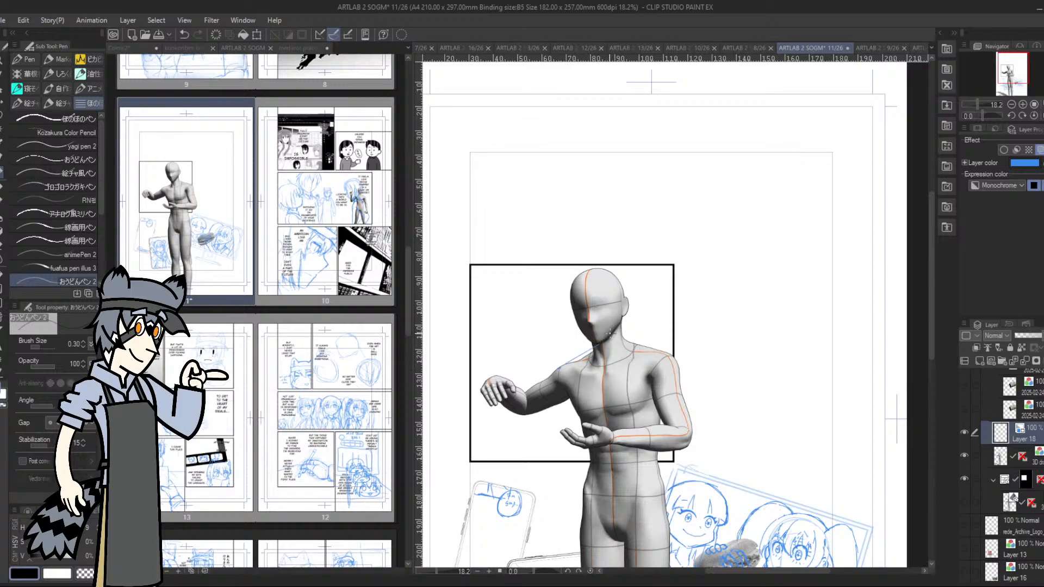
pyautogui.moveTo(594, 279)
pyautogui.mouseDown()
pyautogui.moveTo(598, 343)
pyautogui.moveTo(590, 277)
pyautogui.mouseUp()
pyautogui.moveTo(622, 332); pyautogui.dragTo(683, 353)
pyautogui.moveTo(565, 381)
pyautogui.mouseDown()
pyautogui.moveTo(592, 442)
pyautogui.moveTo(592, 472)
pyautogui.mouseUp()
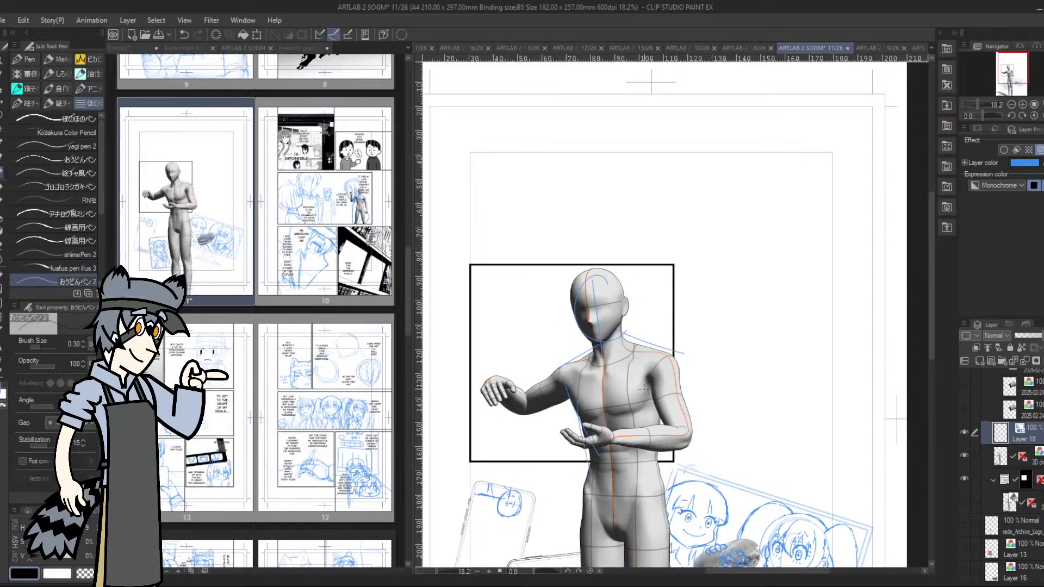
pyautogui.moveTo(636, 429); pyautogui.dragTo(679, 428)
pyautogui.moveTo(651, 376)
pyautogui.mouseDown()
pyautogui.moveTo(649, 428)
pyautogui.moveTo(666, 442)
pyautogui.mouseUp()
pyautogui.moveTo(672, 355); pyautogui.dragTo(690, 409)
pyautogui.moveTo(695, 430)
pyautogui.mouseDown()
pyautogui.moveTo(652, 446)
pyautogui.moveTo(612, 422)
pyautogui.moveTo(608, 452)
pyautogui.mouseUp()
pyautogui.moveTo(481, 371)
pyautogui.mouseDown()
pyautogui.moveTo(523, 423)
pyautogui.moveTo(567, 404)
pyautogui.mouseUp()
pyautogui.moveTo(549, 363); pyautogui.dragTo(502, 379)
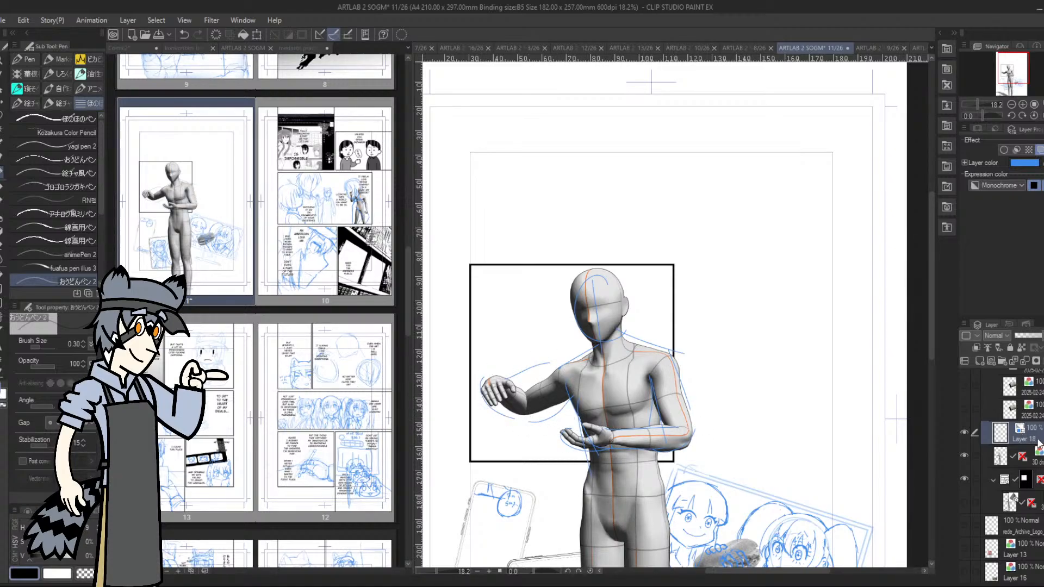
# Move the sketch layer below the 3D figure layer and shift the figure sideways beyond the panel's right edge
pyautogui.moveTo(1022, 433); pyautogui.dragTo(1011, 467)
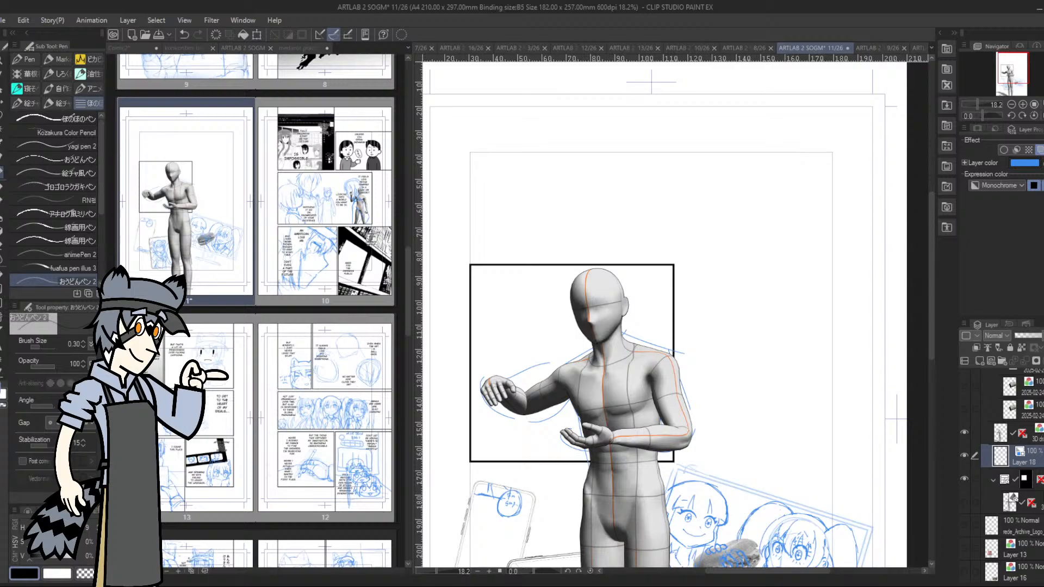
pyautogui.click(1011, 434)
pyautogui.press('h')
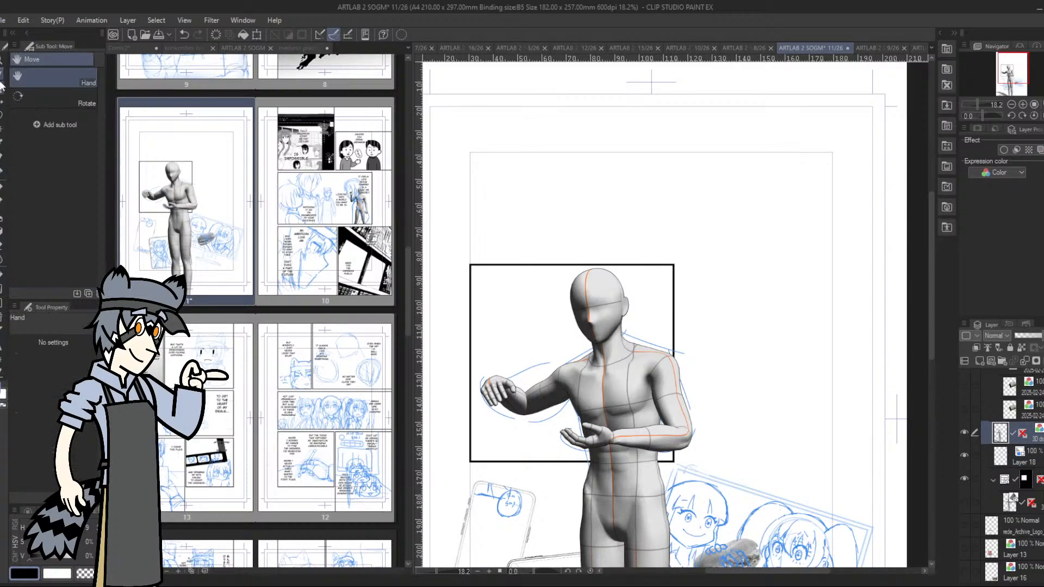
pyautogui.moveTo(629, 388); pyautogui.dragTo(707, 390)
pyautogui.moveTo(1016, 67)
pyautogui.mouseDown()
pyautogui.moveTo(1008, 69)
pyautogui.moveTo(1022, 72)
pyautogui.mouseUp()
pyautogui.press('o')
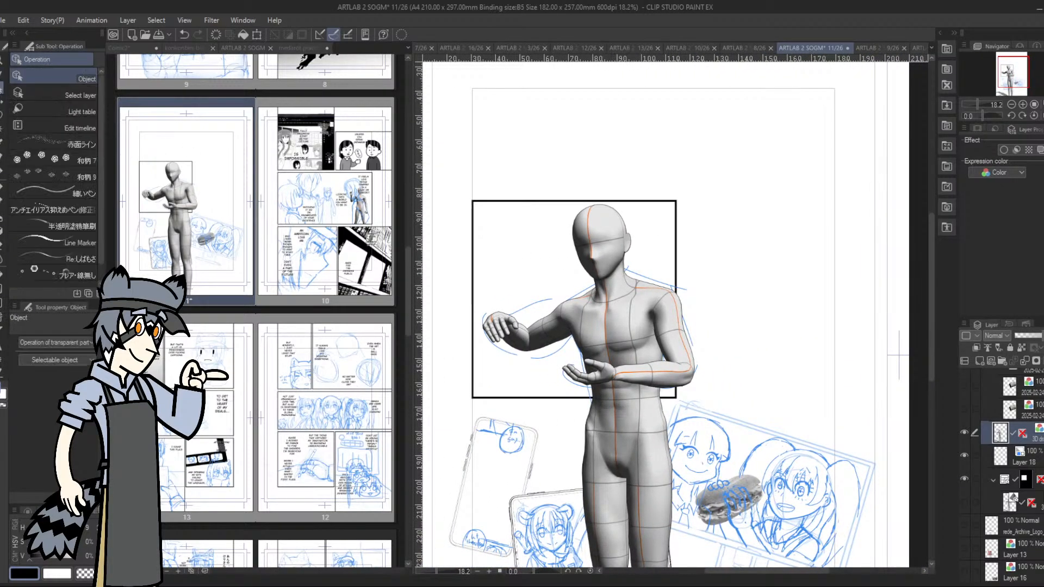
pyautogui.moveTo(628, 332); pyautogui.dragTo(835, 332)
# Compare Layer 10 and Layer 1 by toggling their visibility, leaving Layer 1's thumbnail sketch shown and selected
pyautogui.scroll(-5, 1001, 489)
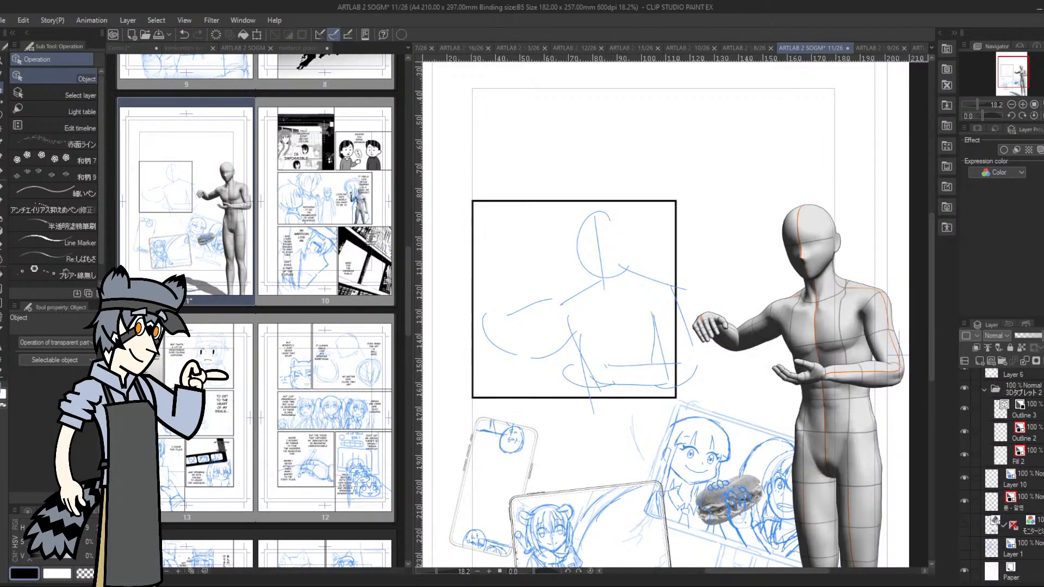
pyautogui.click(962, 543)
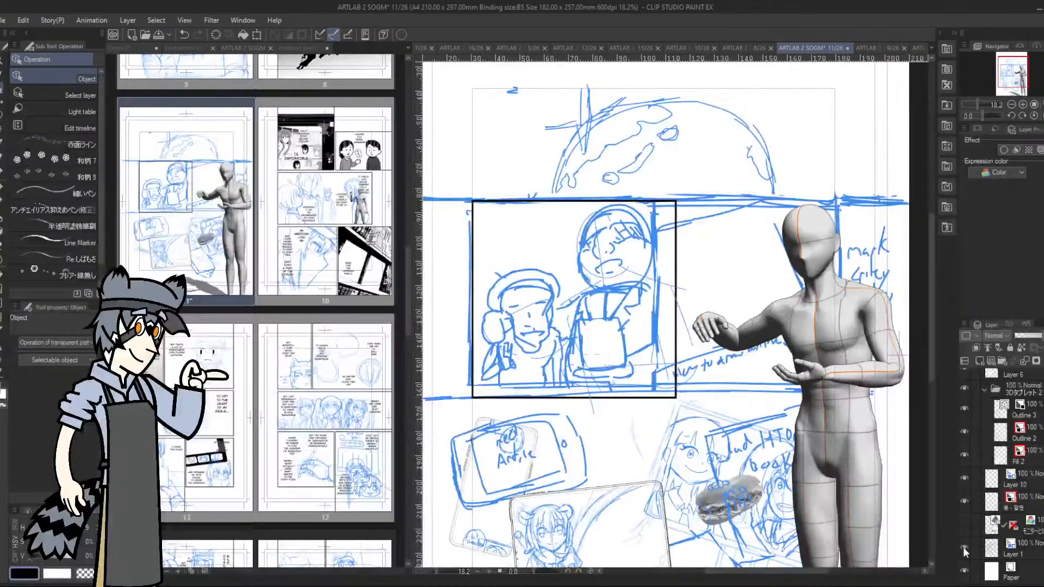
pyautogui.click(964, 544)
pyautogui.click(964, 478)
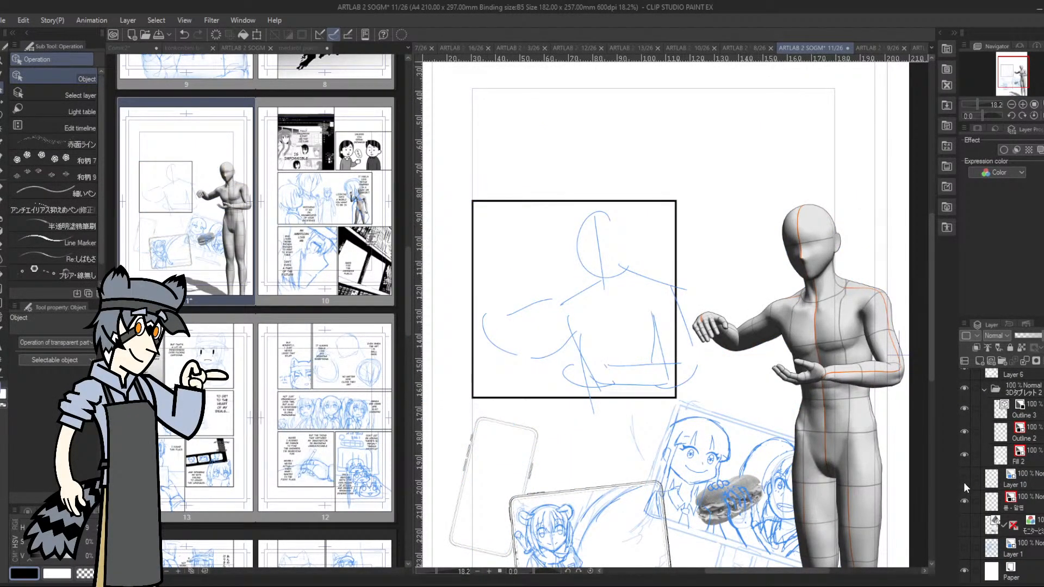
pyautogui.click(963, 482)
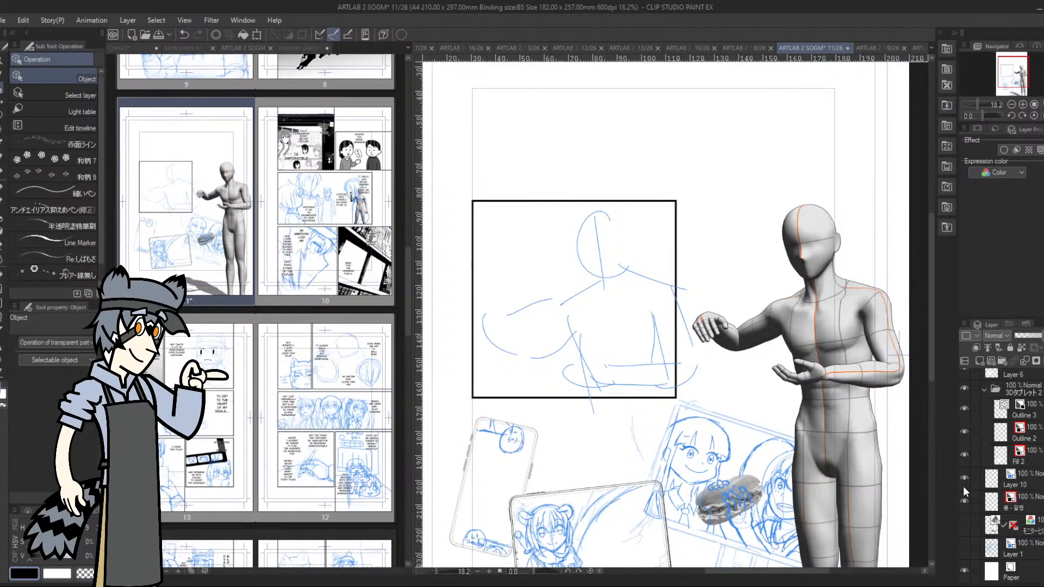
pyautogui.click(963, 544)
pyautogui.click(1029, 554)
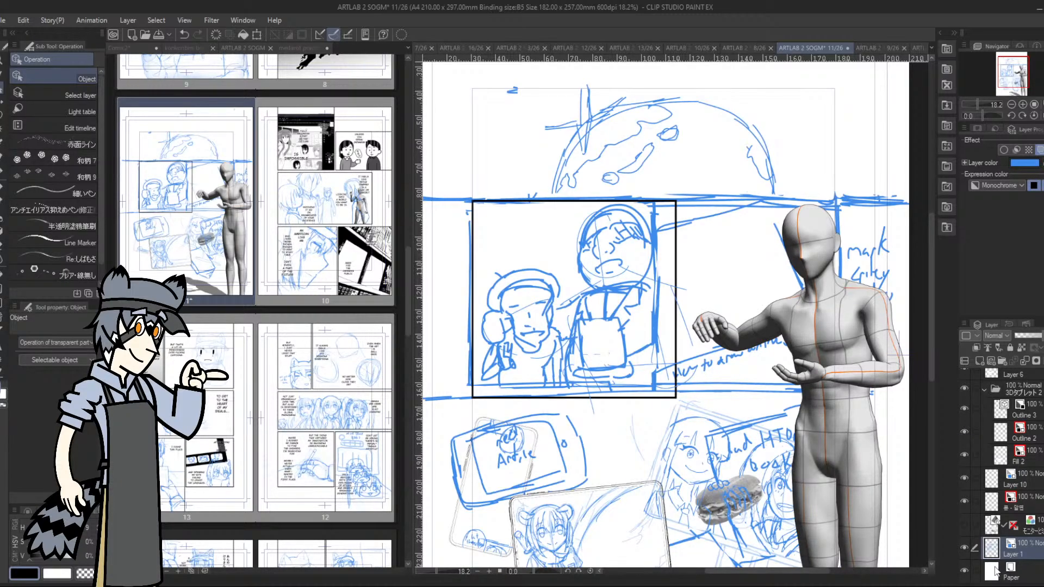
# Duplicate Layer 1's thumbnail sketch and hide the original Layer 1
pyautogui.click(963, 547)
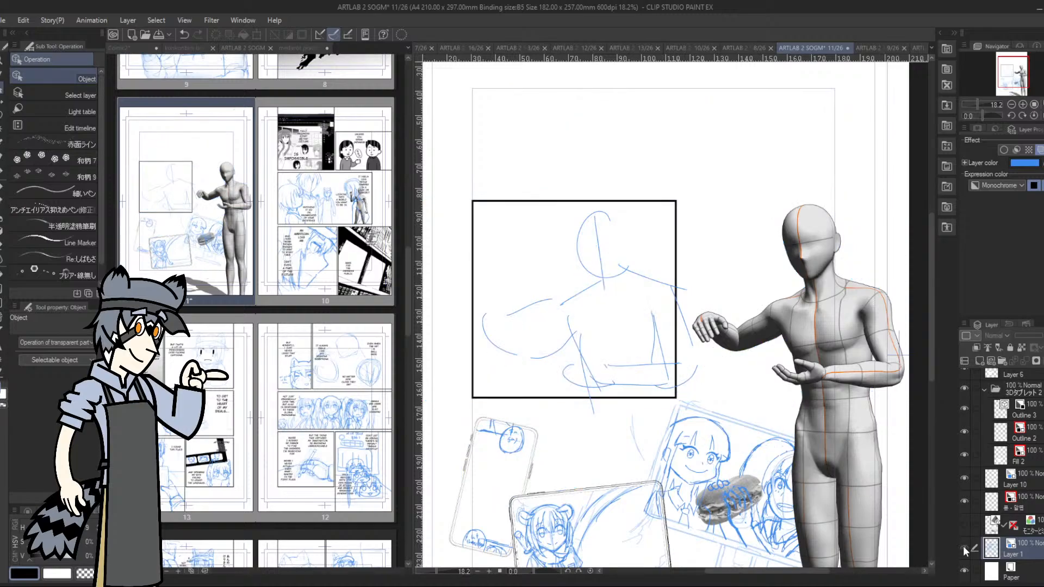
pyautogui.click(963, 546)
pyautogui.moveTo(1033, 550); pyautogui.dragTo(980, 362)
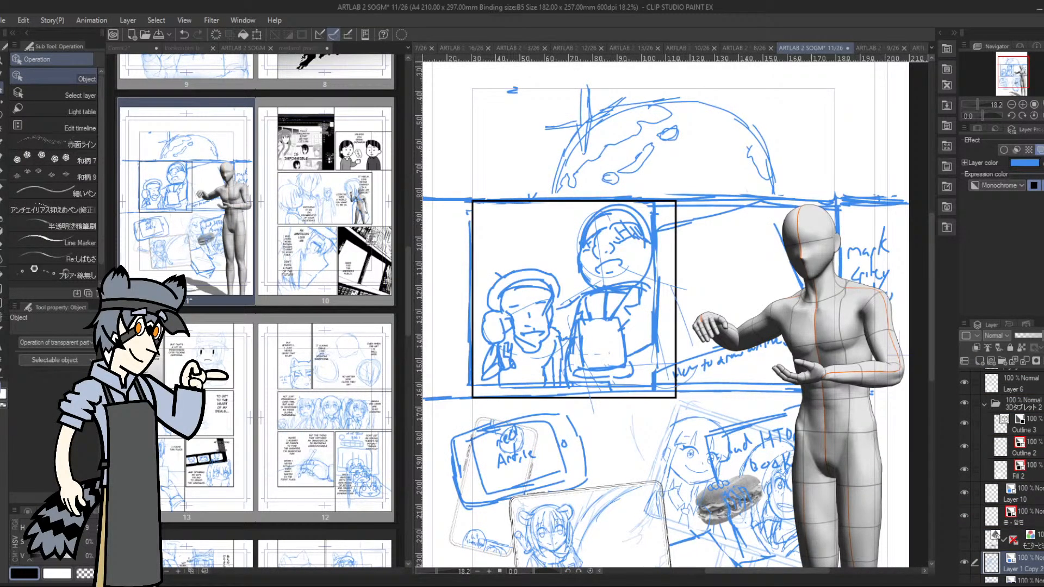
pyautogui.scroll(-2, 1006, 490)
pyautogui.click(964, 547)
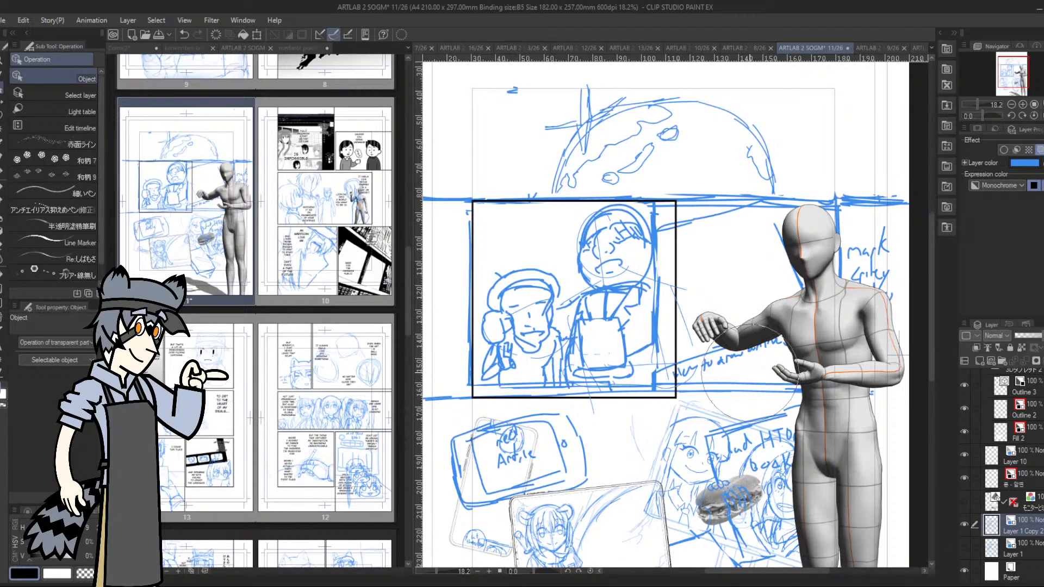
# Erase the copied thumbnail around the middle panel, removing the globe, the notes beside the panel and the tablet doodles below
pyautogui.moveTo(726, 372)
pyautogui.mouseDown()
pyautogui.moveTo(736, 315)
pyautogui.moveTo(720, 317)
pyautogui.moveTo(778, 263)
pyautogui.moveTo(852, 363)
pyautogui.moveTo(885, 234)
pyautogui.moveTo(709, 149)
pyautogui.moveTo(545, 141)
pyautogui.moveTo(429, 163)
pyautogui.moveTo(594, 146)
pyautogui.moveTo(529, 104)
pyautogui.mouseUp()
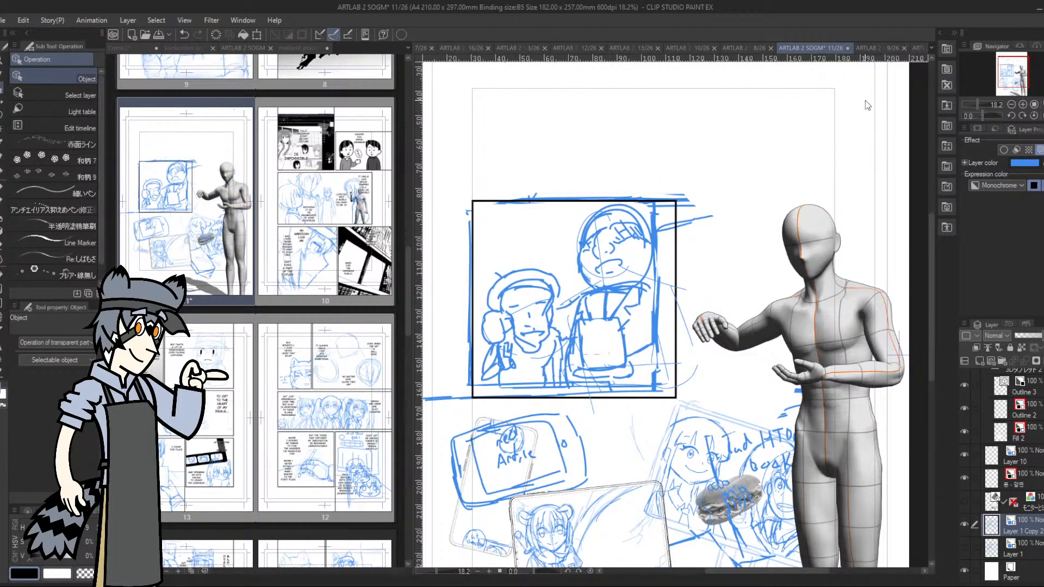
pyautogui.moveTo(1011, 79); pyautogui.dragTo(1010, 85)
pyautogui.moveTo(525, 325)
pyautogui.mouseDown()
pyautogui.moveTo(482, 298)
pyautogui.moveTo(578, 260)
pyautogui.moveTo(522, 269)
pyautogui.moveTo(608, 287)
pyautogui.mouseUp()
pyautogui.moveTo(592, 433)
pyautogui.mouseDown()
pyautogui.moveTo(718, 311)
pyautogui.moveTo(753, 416)
pyautogui.mouseUp()
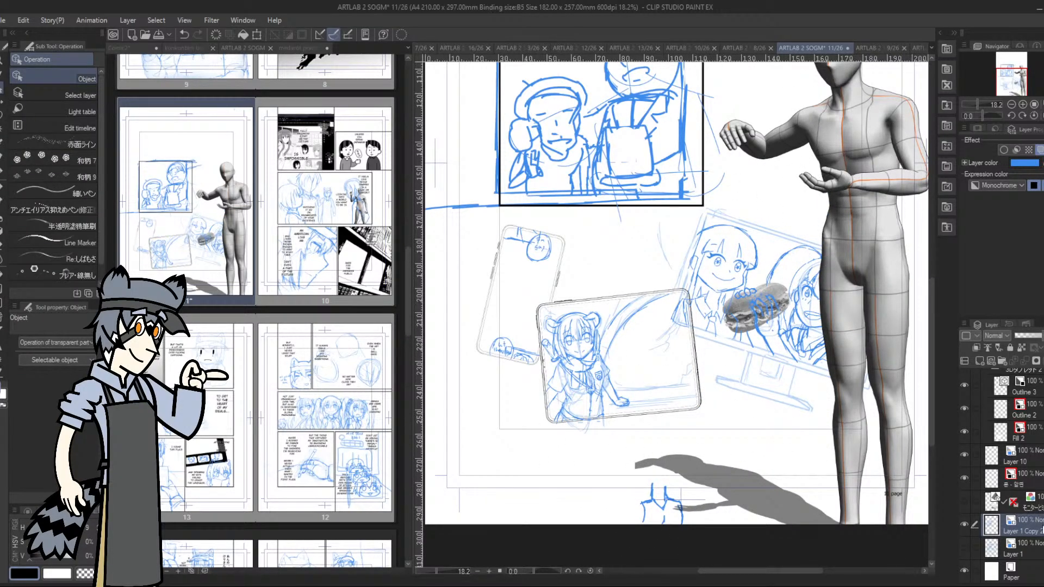
# Move the copied sketch layer directly below Layer 18 in the frame folder and lower its opacity to 14%
pyautogui.moveTo(1022, 444); pyautogui.dragTo(1033, 474)
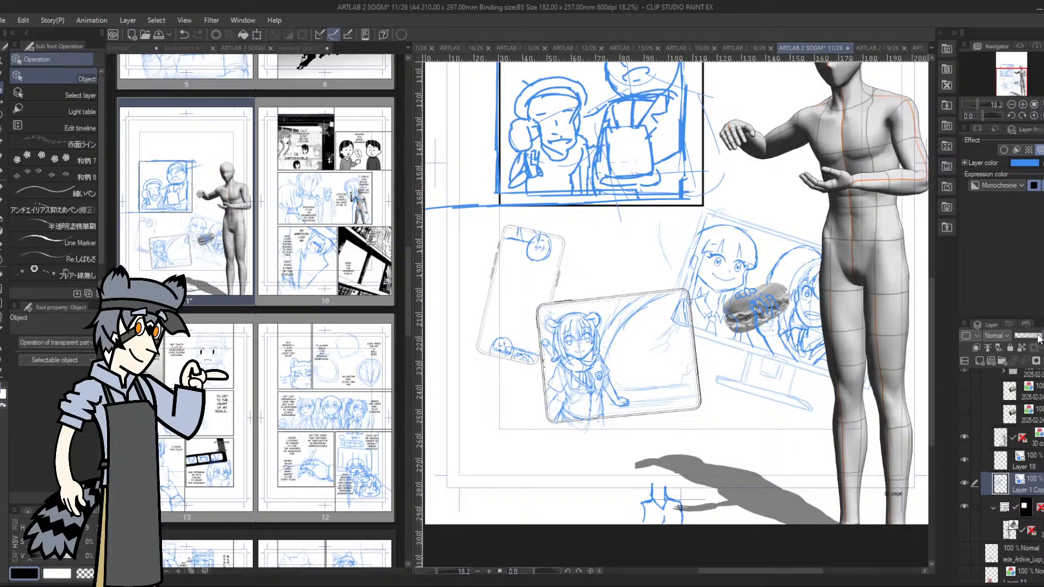
pyautogui.moveTo(1038, 337); pyautogui.dragTo(1020, 338)
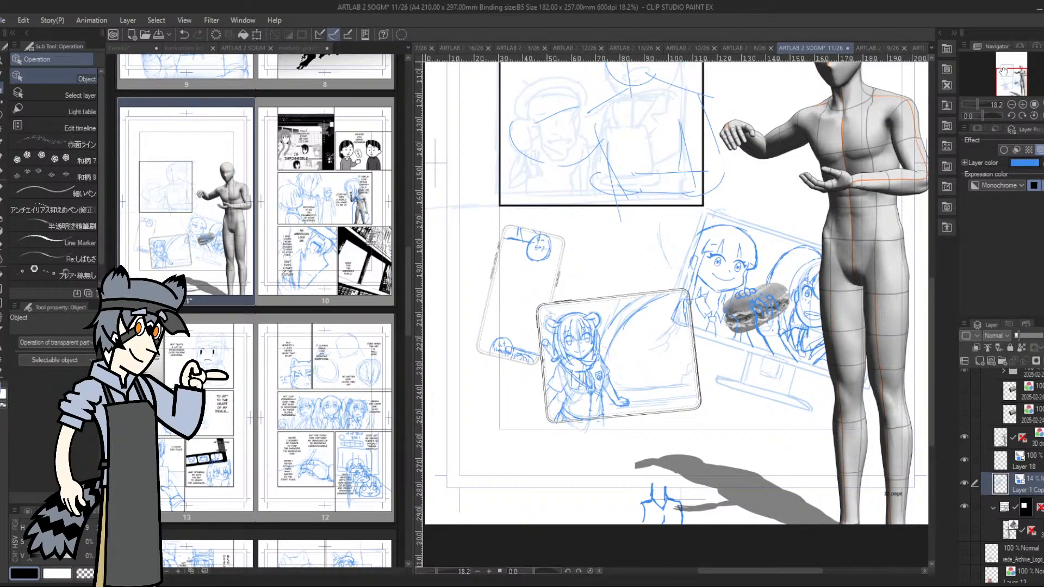
pyautogui.moveTo(1005, 76); pyautogui.dragTo(1014, 72)
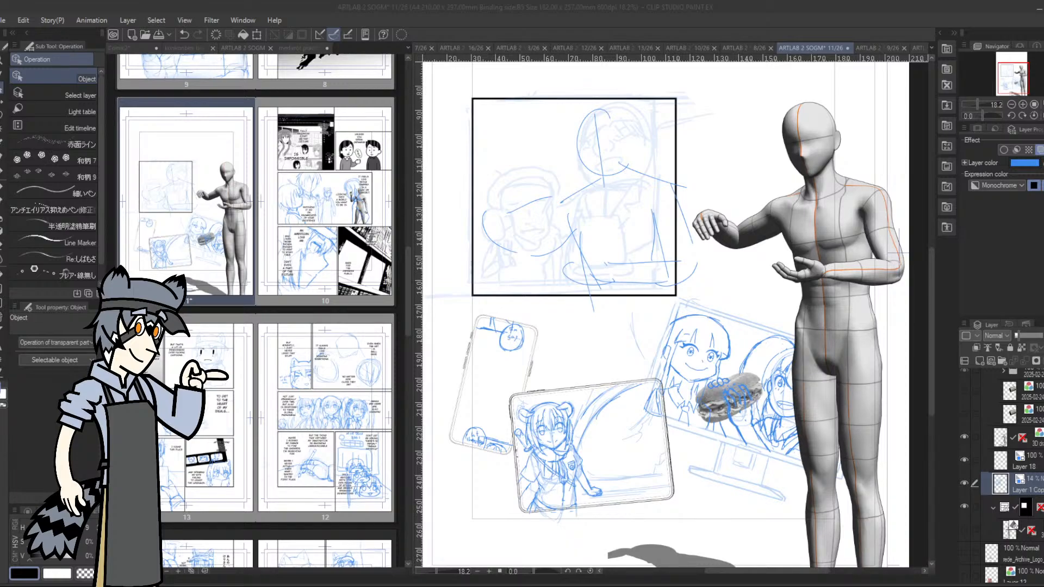
# Check Layer 18's contents by toggling its visibility, and lower the layer's opacity to 38%
pyautogui.click(987, 458)
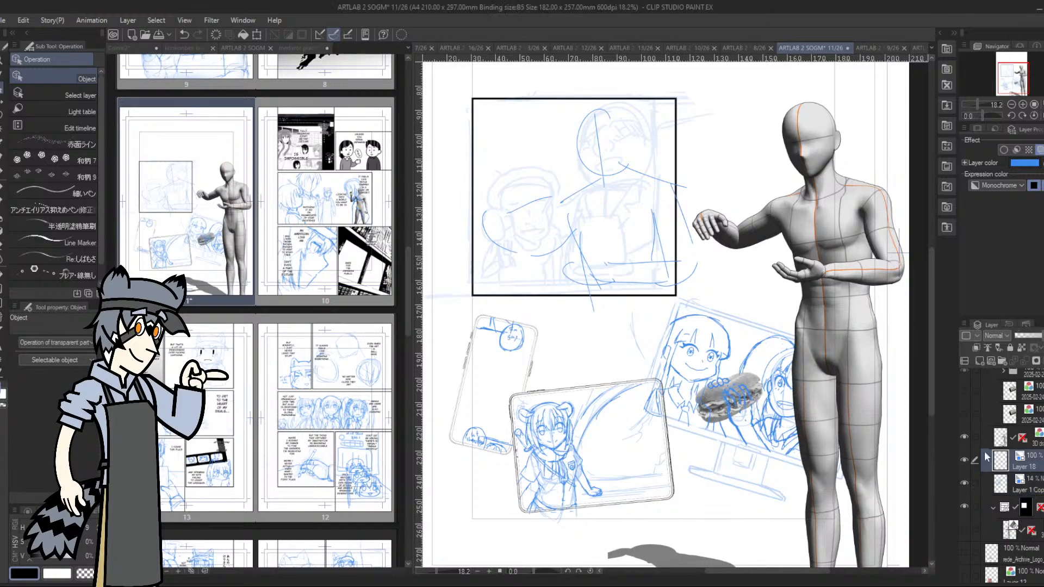
pyautogui.click(965, 460)
pyautogui.click(964, 461)
pyautogui.click(1027, 340)
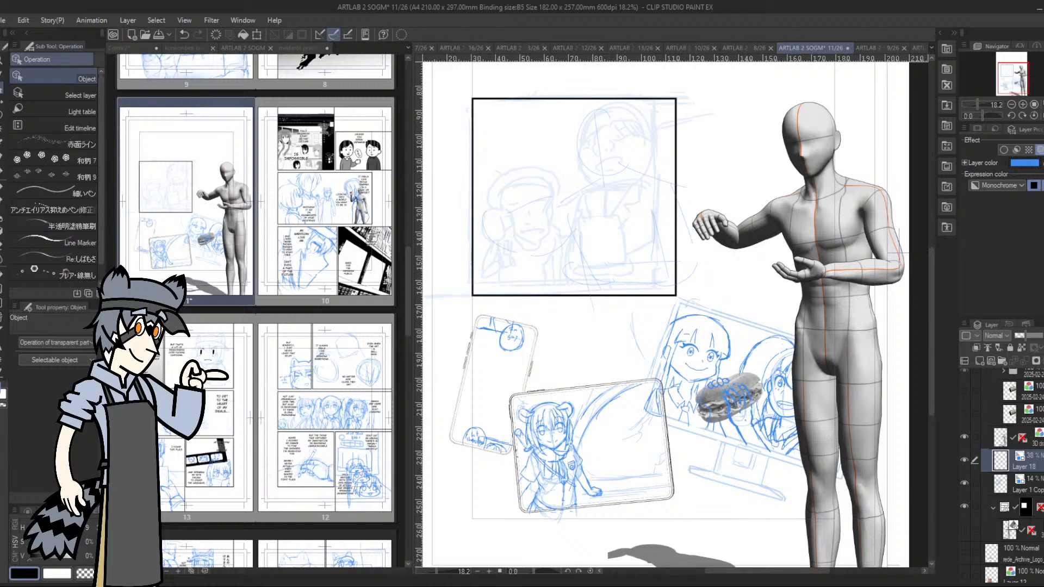
# Choose the Fill-in-mono pen, undo the stray strokes on Layer 18 and add a new layer above it
pyautogui.click(2, 172)
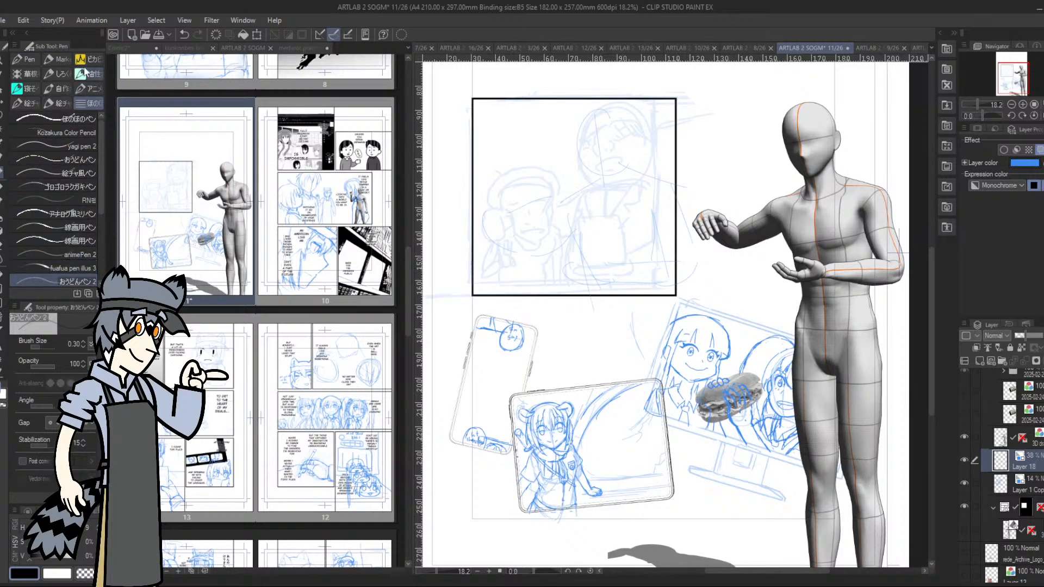
pyautogui.click(57, 59)
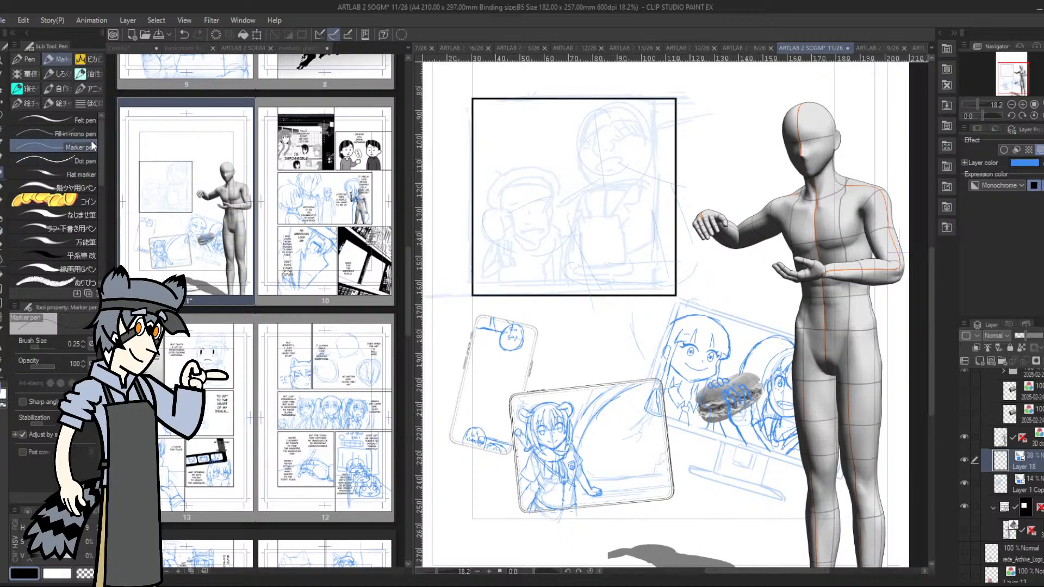
pyautogui.click(76, 133)
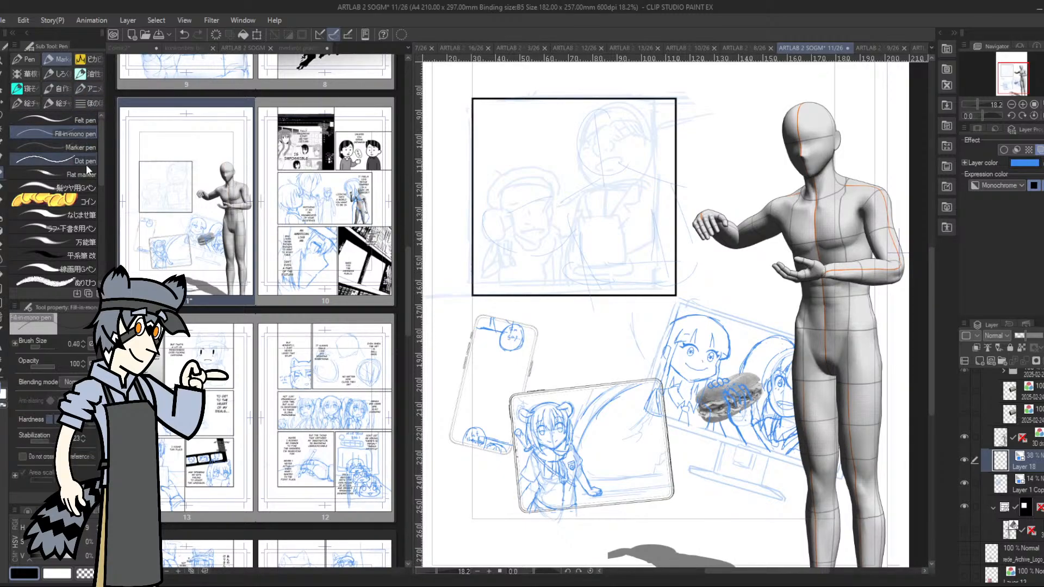
pyautogui.click(1022, 104)
pyautogui.moveTo(1013, 81); pyautogui.dragTo(1009, 73)
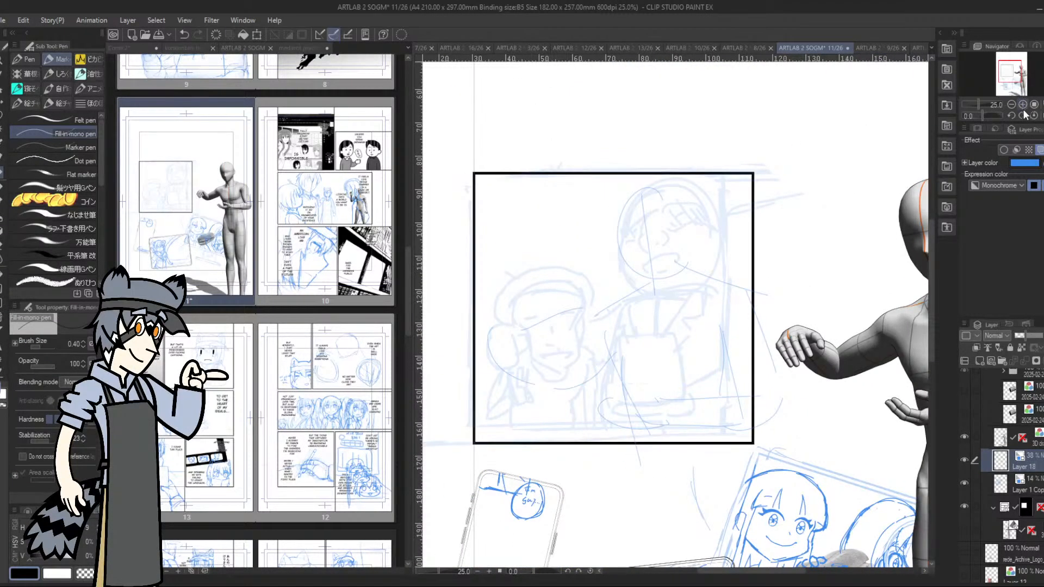
pyautogui.click(1023, 104)
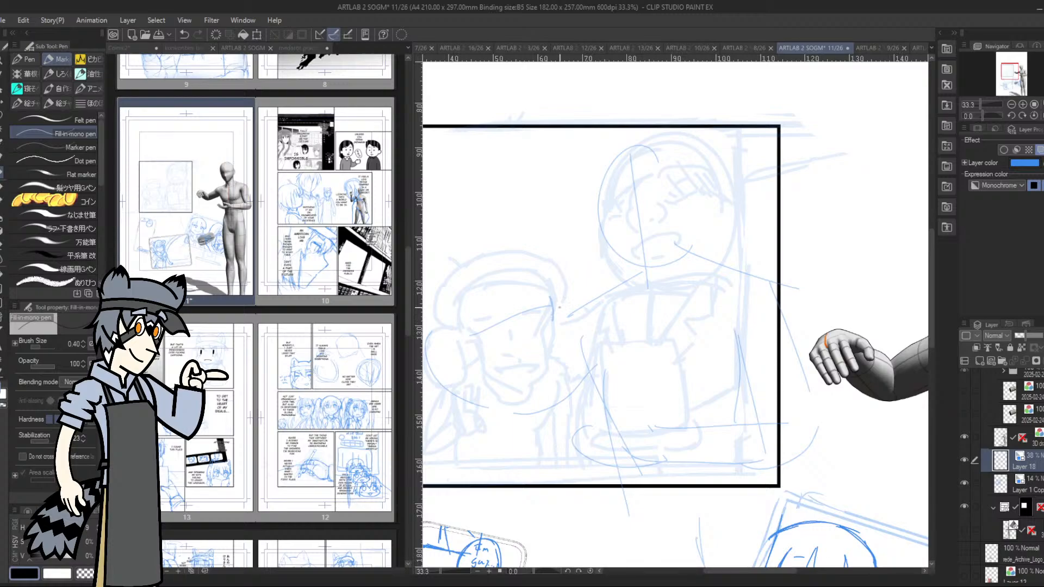
pyautogui.click(1035, 487)
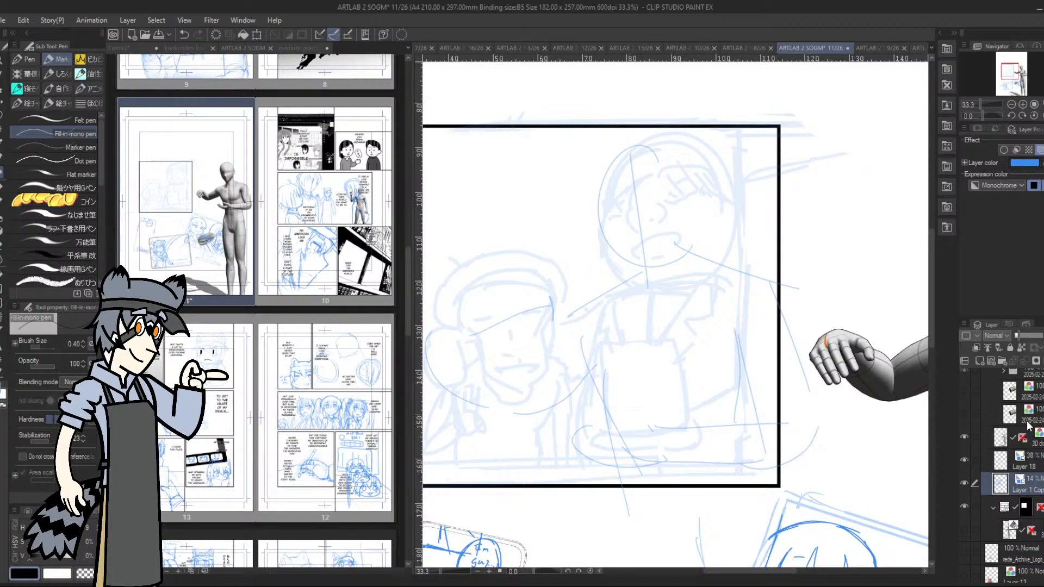
pyautogui.click(1031, 458)
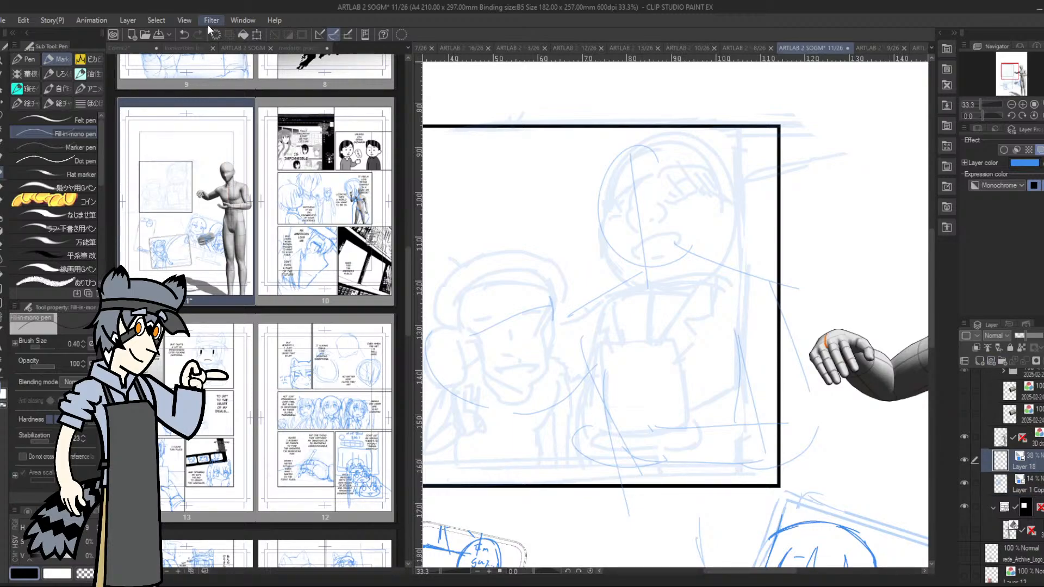
pyautogui.click(184, 34)
pyautogui.click(185, 34)
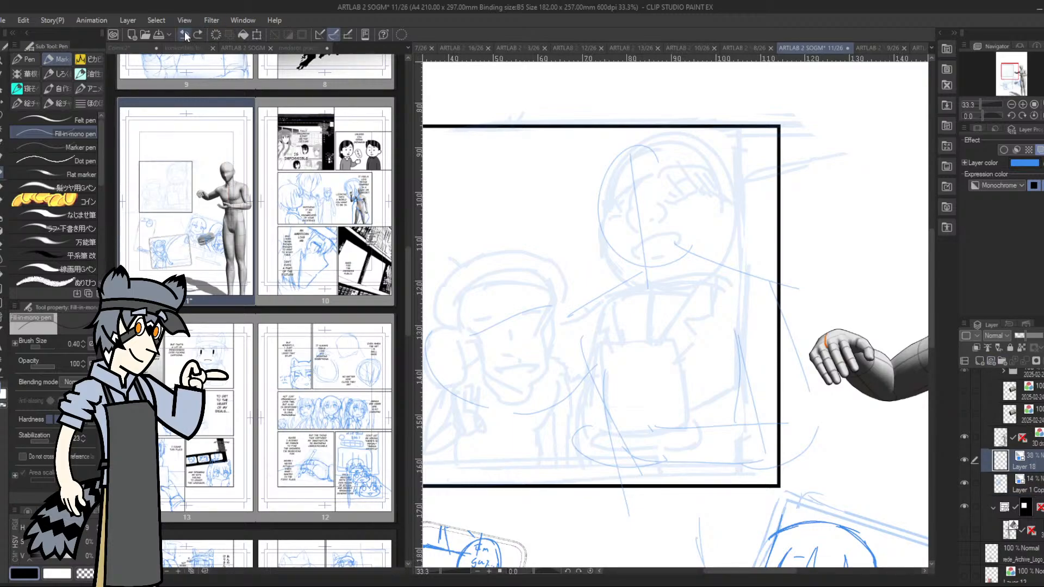
pyautogui.click(977, 360)
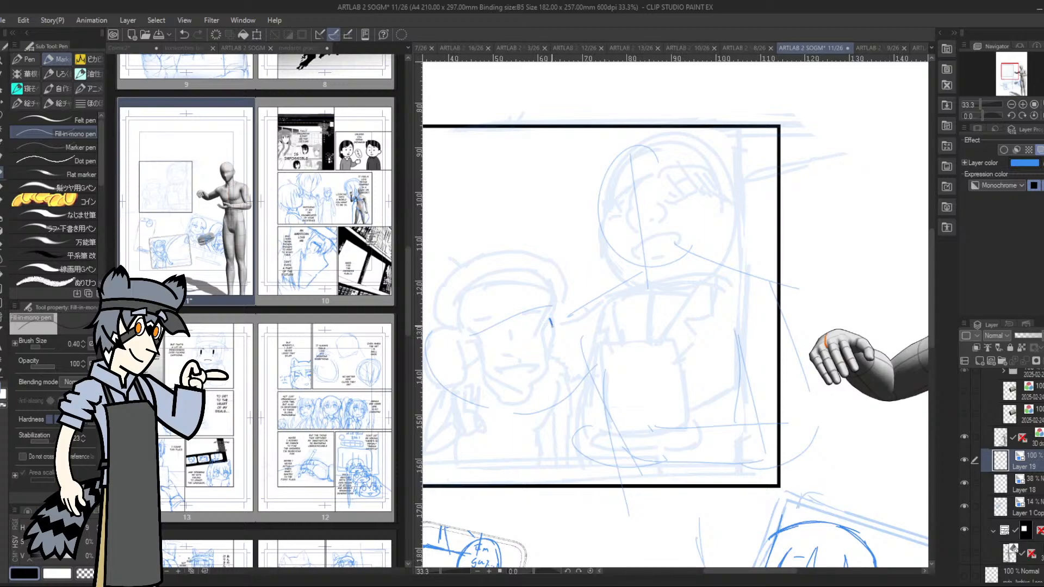
# Draw the shorter character's cheek and chin line over the faded thumbnail and thin it with a smaller tip
pyautogui.moveTo(549, 320)
pyautogui.mouseDown()
pyautogui.moveTo(551, 363)
pyautogui.moveTo(540, 382)
pyautogui.moveTo(511, 390)
pyautogui.moveTo(530, 388)
pyautogui.moveTo(518, 395)
pyautogui.mouseUp()
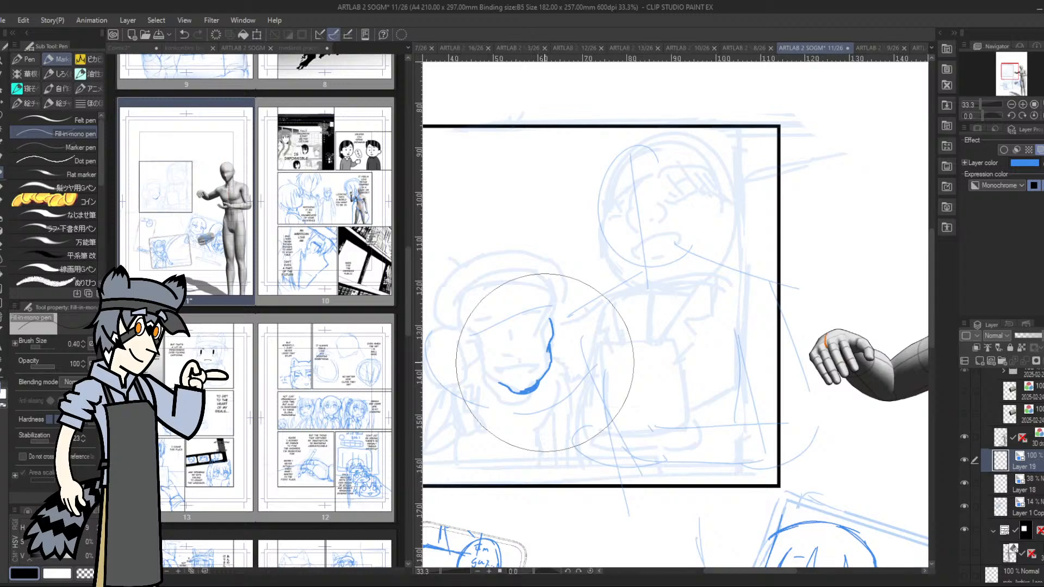
pyautogui.press('[')
pyautogui.press('[')
pyautogui.press('[')
pyautogui.press('[')
pyautogui.press('[')
pyautogui.press('[')
pyautogui.press('[')
pyautogui.press('[')
pyautogui.press('[')
pyautogui.press('[')
pyautogui.moveTo(523, 376); pyautogui.dragTo(523, 379)
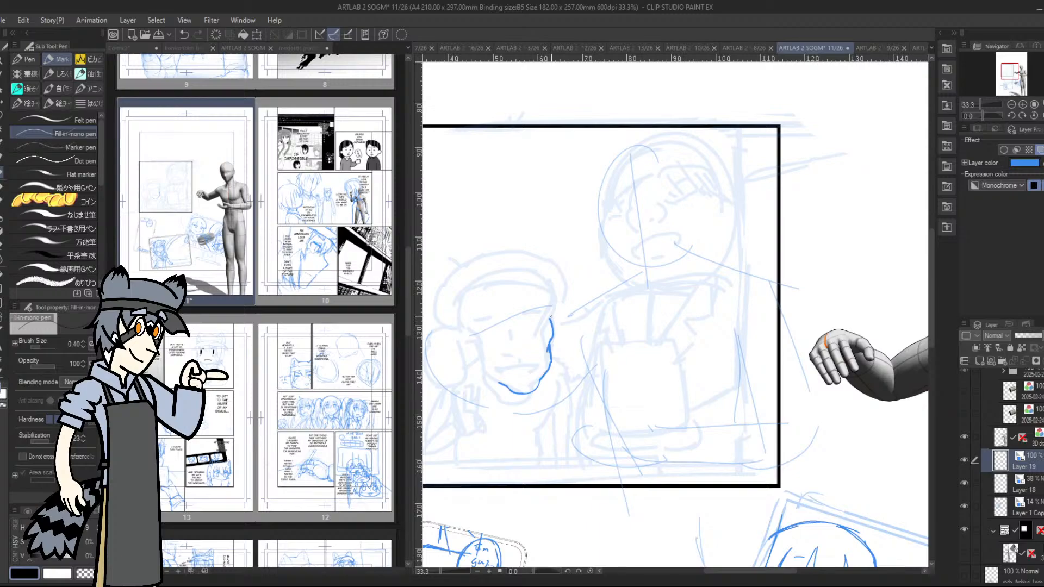
# Complete the shorter character's face outline with both ears, the opposite jaw line and the sides of the head
pyautogui.moveTo(554, 314); pyautogui.dragTo(557, 338)
pyautogui.moveTo(466, 335); pyautogui.dragTo(496, 381)
pyautogui.moveTo(478, 346); pyautogui.dragTo(492, 374)
pyautogui.moveTo(465, 329); pyautogui.dragTo(468, 344)
pyautogui.moveTo(554, 310); pyautogui.dragTo(551, 294)
pyautogui.moveTo(460, 309)
pyautogui.mouseDown()
pyautogui.moveTo(476, 358)
pyautogui.moveTo(464, 333)
pyautogui.moveTo(474, 359)
pyautogui.mouseUp()
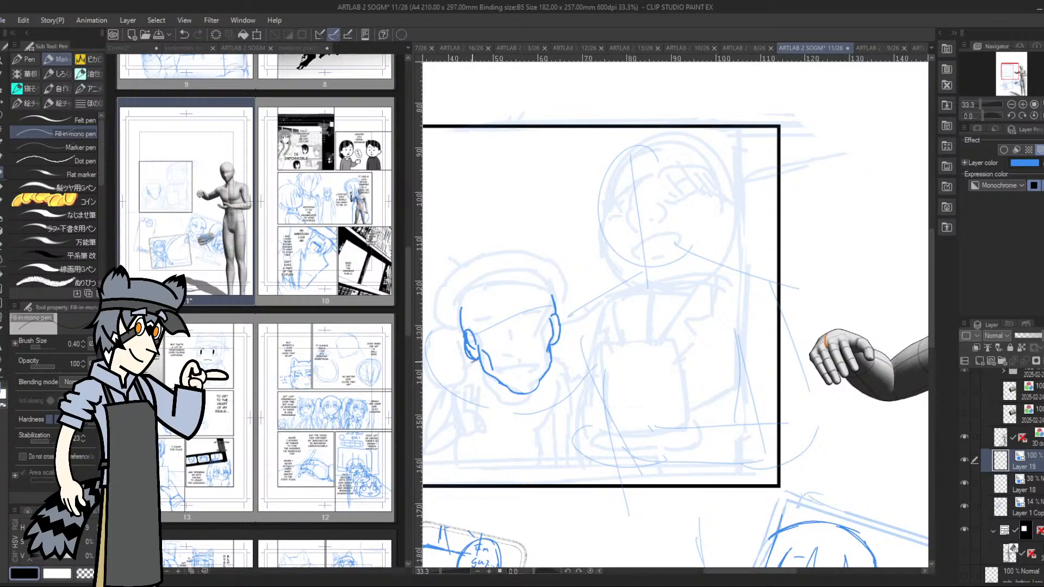
# Draw the shorter character's neck, shoulder, short sleeve, hanging arm and both sides of the torso
pyautogui.moveTo(474, 361); pyautogui.dragTo(464, 367)
pyautogui.moveTo(550, 357)
pyautogui.mouseDown()
pyautogui.moveTo(571, 395)
pyautogui.moveTo(563, 417)
pyautogui.moveTo(568, 394)
pyautogui.mouseUp()
pyautogui.moveTo(537, 430); pyautogui.dragTo(559, 388)
pyautogui.moveTo(538, 443); pyautogui.dragTo(547, 469)
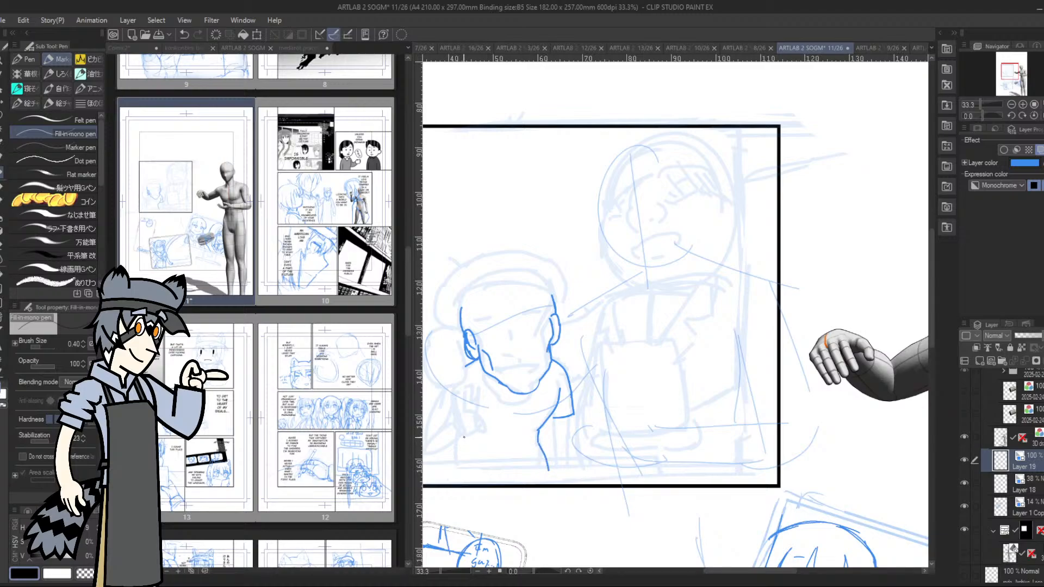
pyautogui.moveTo(464, 437); pyautogui.dragTo(467, 456)
pyautogui.moveTo(474, 459)
pyautogui.mouseDown()
pyautogui.moveTo(472, 472)
pyautogui.moveTo(465, 462)
pyautogui.mouseUp()
pyautogui.moveTo(554, 420)
pyautogui.mouseDown()
pyautogui.moveTo(555, 449)
pyautogui.moveTo(567, 437)
pyautogui.moveTo(568, 448)
pyautogui.mouseUp()
pyautogui.moveTo(555, 449); pyautogui.dragTo(558, 471)
# Clean up the stray lines below the shorter character's ear and along the adjoining cheek
pyautogui.moveTo(456, 350); pyautogui.dragTo(460, 356)
pyautogui.moveTo(468, 346); pyautogui.dragTo(474, 355)
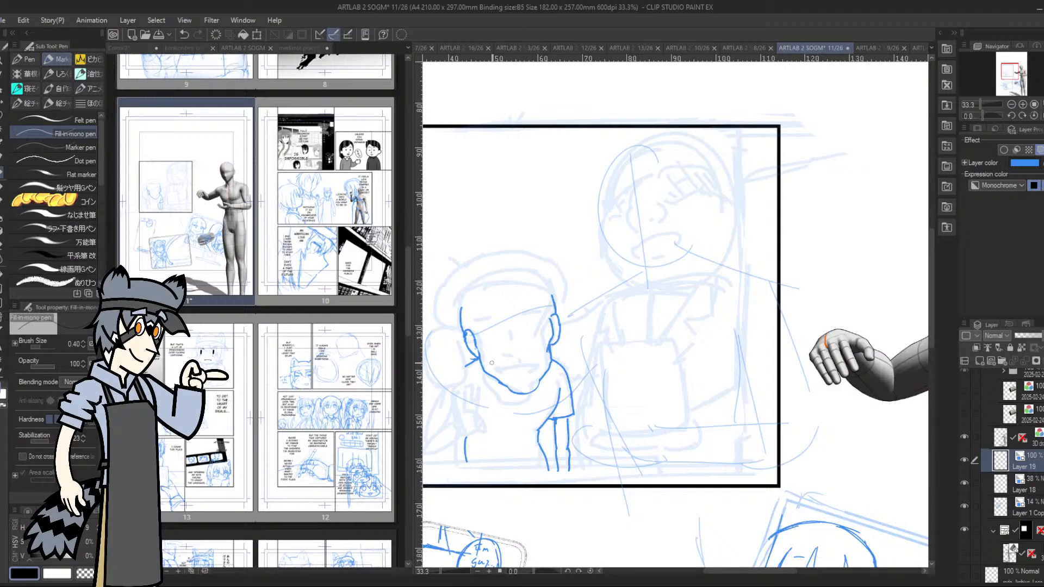
pyautogui.moveTo(481, 357); pyautogui.dragTo(490, 362)
pyautogui.moveTo(484, 357); pyautogui.dragTo(481, 362)
# Draw the rounded top of the shorter character's head with a wide headband knotted at the side
pyautogui.moveTo(479, 309)
pyautogui.mouseDown()
pyautogui.moveTo(478, 318)
pyautogui.moveTo(516, 287)
pyautogui.moveTo(536, 287)
pyautogui.moveTo(552, 304)
pyautogui.mouseUp()
pyautogui.moveTo(461, 307)
pyautogui.mouseDown()
pyautogui.moveTo(504, 273)
pyautogui.moveTo(494, 274)
pyautogui.moveTo(537, 275)
pyautogui.moveTo(555, 301)
pyautogui.mouseUp()
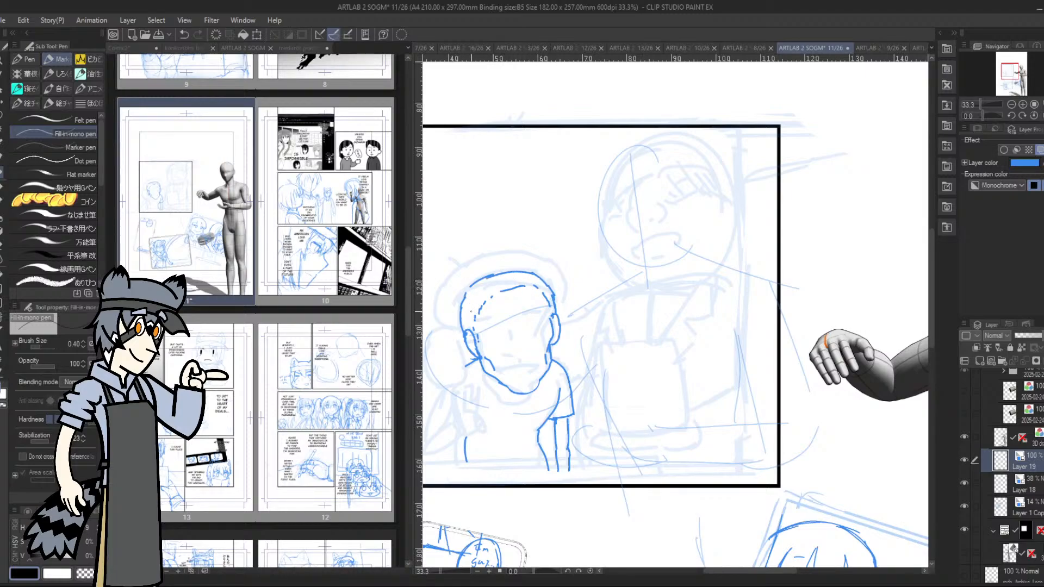
pyautogui.moveTo(460, 317)
pyautogui.mouseDown()
pyautogui.moveTo(462, 330)
pyautogui.moveTo(442, 325)
pyautogui.moveTo(453, 346)
pyautogui.moveTo(491, 302)
pyautogui.moveTo(549, 288)
pyautogui.mouseUp()
pyautogui.moveTo(473, 333)
pyautogui.mouseDown()
pyautogui.moveTo(550, 306)
pyautogui.moveTo(558, 314)
pyautogui.moveTo(554, 284)
pyautogui.mouseUp()
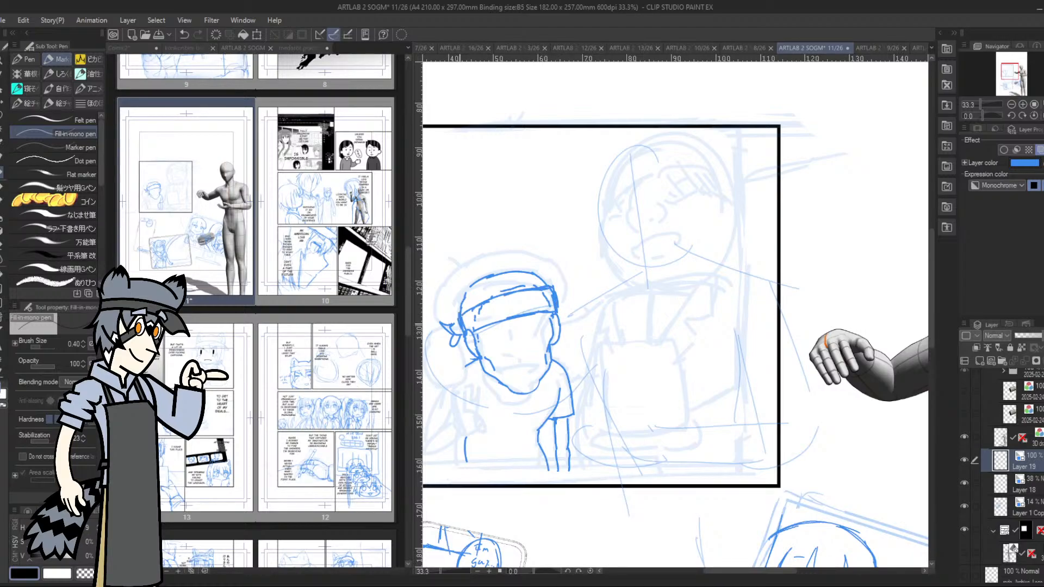
pyautogui.moveTo(456, 316); pyautogui.dragTo(487, 299)
# Add dark narrow eyes, a small nose and a filled mouth to the shorter character's face
pyautogui.moveTo(487, 342); pyautogui.dragTo(505, 340)
pyautogui.moveTo(528, 337); pyautogui.dragTo(541, 330)
pyautogui.moveTo(519, 372)
pyautogui.mouseDown()
pyautogui.moveTo(521, 387)
pyautogui.moveTo(525, 378)
pyautogui.mouseUp()
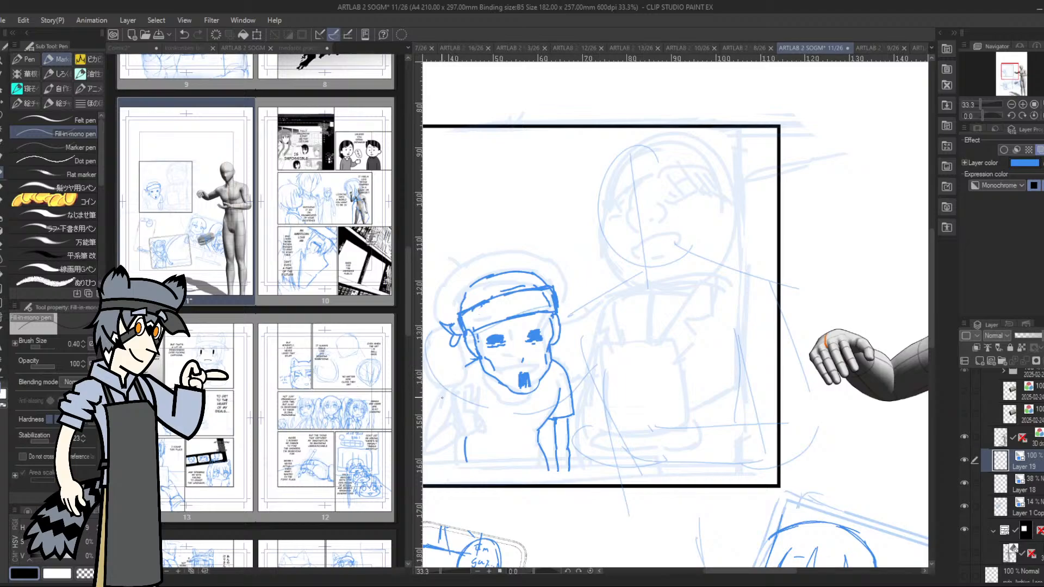
# Draw the shorter character's raised arm and sleeve near the panel border and touch up the shoulder and torso lines
pyautogui.moveTo(434, 404)
pyautogui.mouseDown()
pyautogui.moveTo(453, 413)
pyautogui.moveTo(446, 379)
pyautogui.moveTo(444, 413)
pyautogui.moveTo(424, 442)
pyautogui.mouseUp()
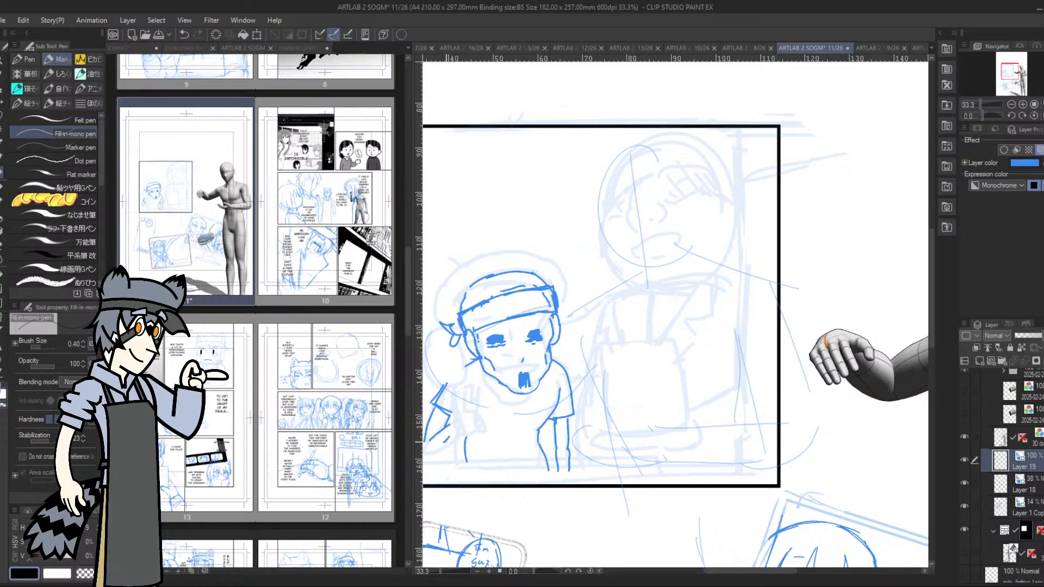
pyautogui.moveTo(445, 445); pyautogui.dragTo(456, 436)
pyautogui.moveTo(1007, 69); pyautogui.dragTo(1008, 72)
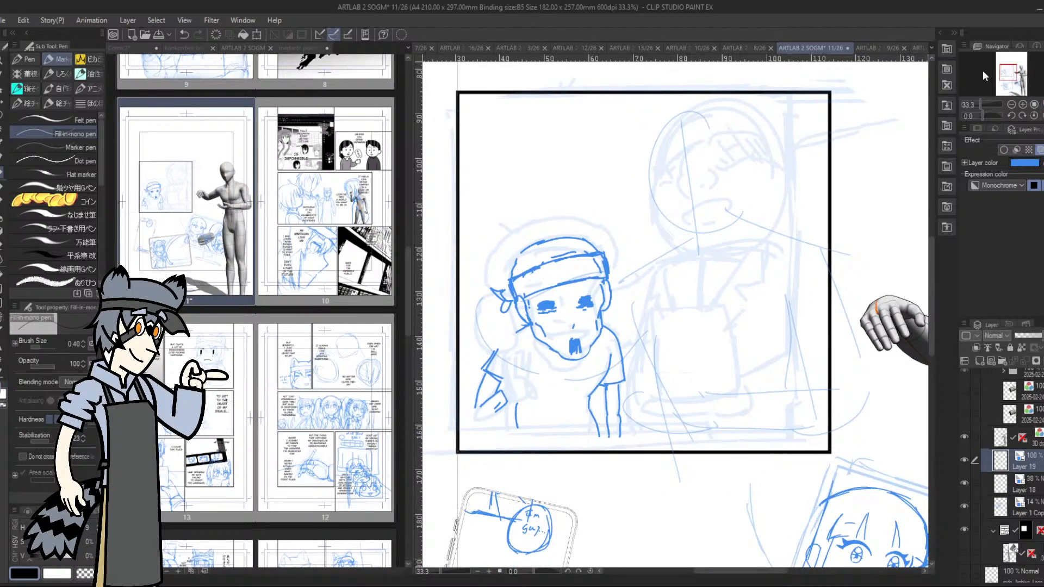
pyautogui.moveTo(608, 326); pyautogui.dragTo(629, 361)
pyautogui.moveTo(513, 392); pyautogui.dragTo(517, 403)
# Rework the shorter character's mouth into an open outline, add lines above the eye and undo the last trial strokes
pyautogui.moveTo(569, 338); pyautogui.dragTo(569, 352)
pyautogui.moveTo(586, 330); pyautogui.dragTo(581, 349)
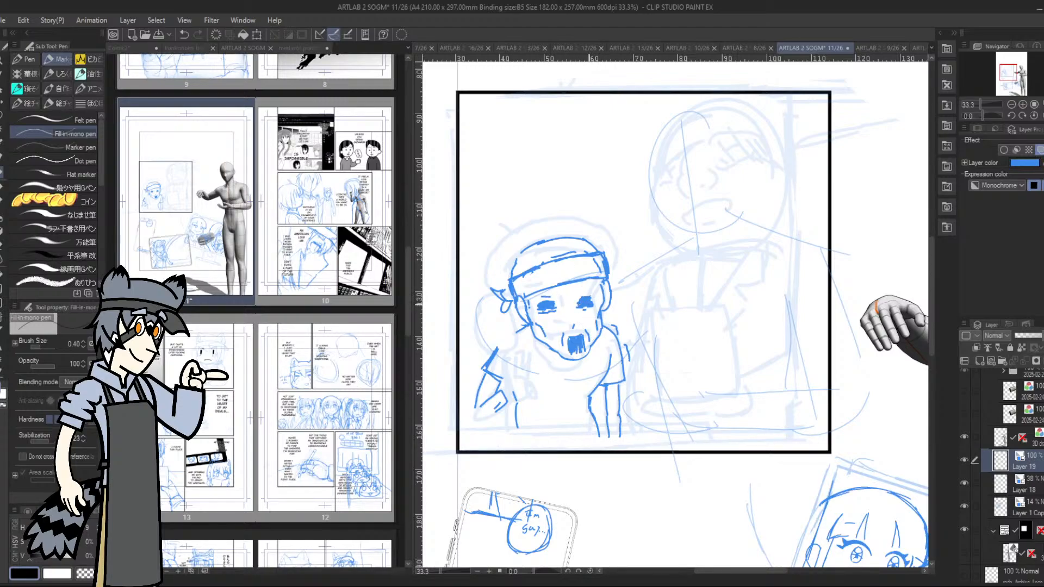
pyautogui.moveTo(579, 298); pyautogui.dragTo(597, 297)
pyautogui.moveTo(570, 340); pyautogui.dragTo(578, 352)
pyautogui.moveTo(566, 342); pyautogui.dragTo(572, 343)
pyautogui.moveTo(567, 342); pyautogui.dragTo(582, 343)
pyautogui.hotkey('ctrl', 'z')
pyautogui.hotkey('ctrl', 'z')
pyautogui.hotkey('ctrl', 'z')
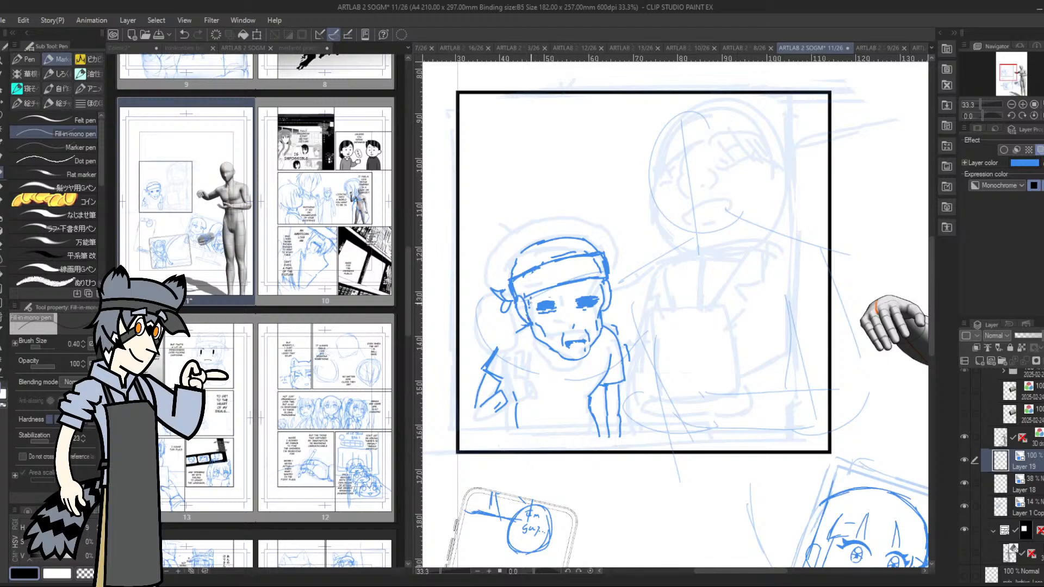
# Draw vertical strands from under the headband down over the shorter character's forehead and eyes
pyautogui.moveTo(535, 298); pyautogui.dragTo(528, 323)
pyautogui.moveTo(538, 293)
pyautogui.mouseDown()
pyautogui.moveTo(532, 311)
pyautogui.moveTo(594, 298)
pyautogui.moveTo(566, 312)
pyautogui.mouseUp()
pyautogui.moveTo(563, 285); pyautogui.dragTo(557, 309)
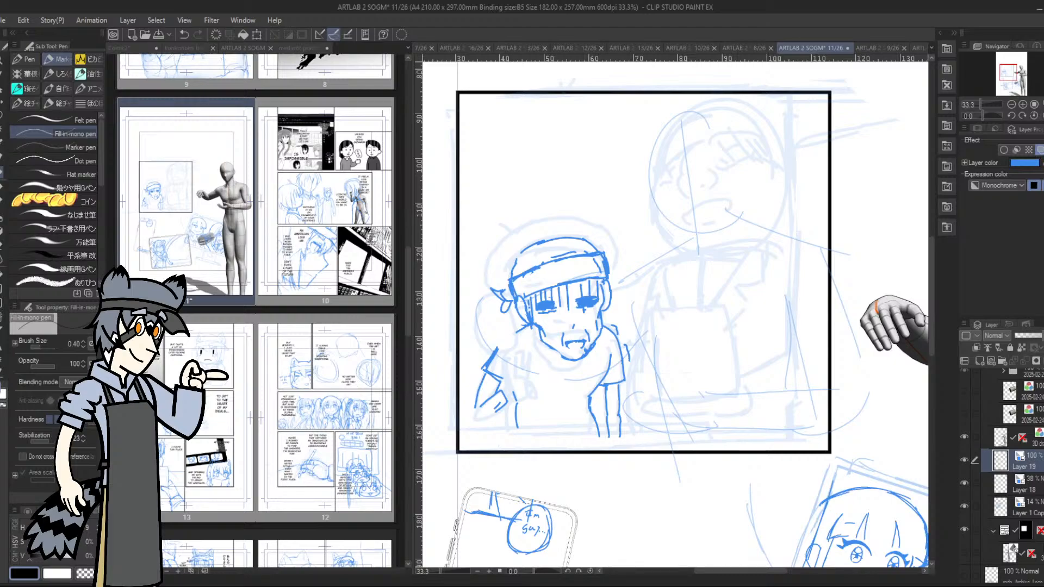
# Extend the shorter character's torso to the panel's lower border and draw the raised hand making a V sign
pyautogui.moveTo(517, 412); pyautogui.dragTo(514, 450)
pyautogui.moveTo(597, 433); pyautogui.dragTo(599, 449)
pyautogui.moveTo(522, 396); pyautogui.dragTo(527, 385)
pyautogui.moveTo(513, 383); pyautogui.dragTo(521, 391)
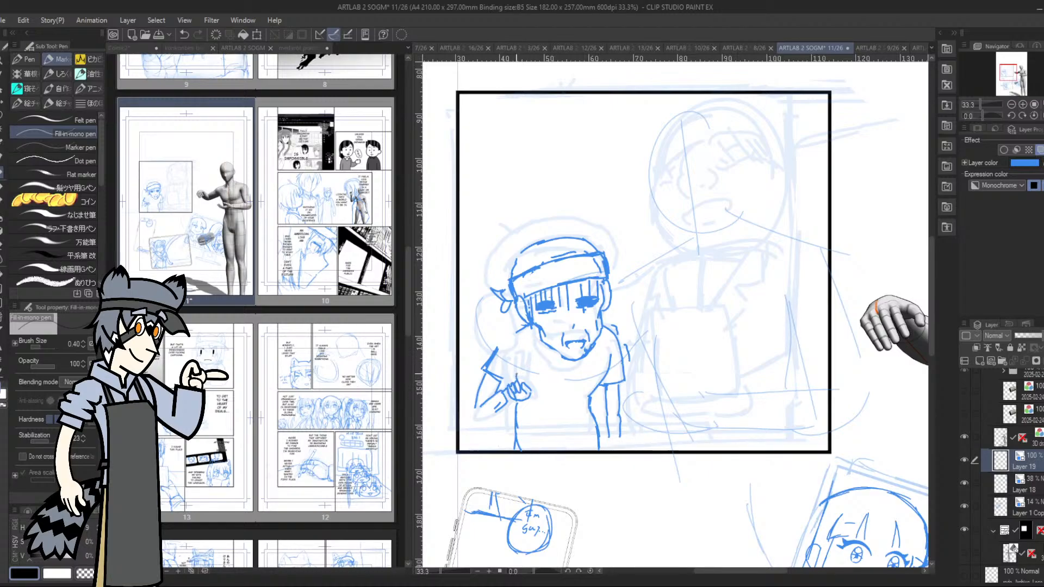
pyautogui.moveTo(516, 363); pyautogui.dragTo(523, 382)
pyautogui.moveTo(514, 396); pyautogui.dragTo(510, 379)
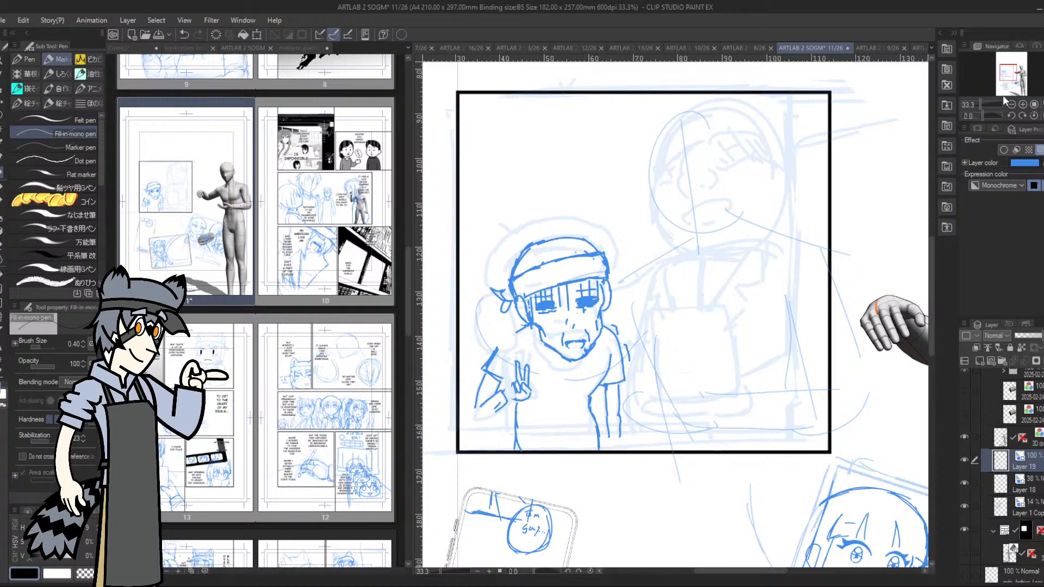
# Lasso the V-sign hand, tilt it and shift it closer to the sleeve, and clear the leftover arm lines beside it
pyautogui.press('m')
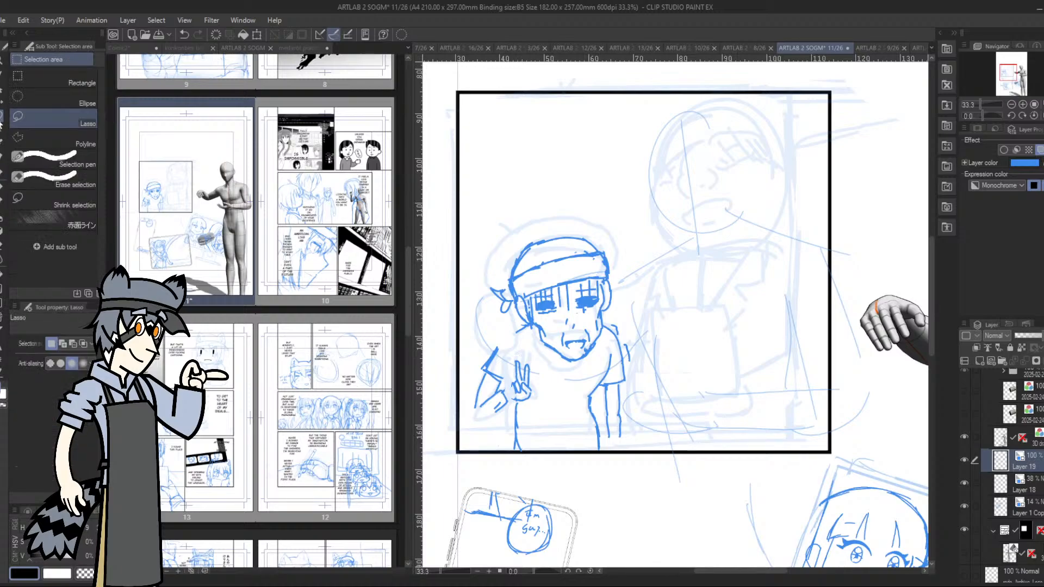
pyautogui.moveTo(530, 357)
pyautogui.mouseDown()
pyautogui.moveTo(507, 393)
pyautogui.moveTo(534, 360)
pyautogui.moveTo(521, 381)
pyautogui.mouseUp()
pyautogui.click(573, 423)
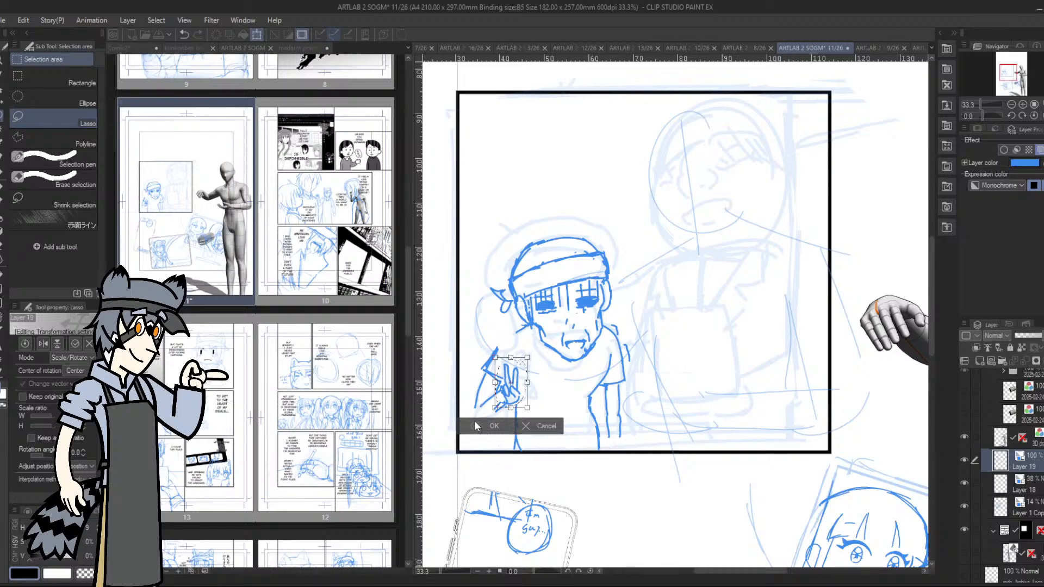
pyautogui.click(475, 424)
pyautogui.click(429, 420)
pyautogui.moveTo(494, 396)
pyautogui.mouseDown()
pyautogui.moveTo(502, 409)
pyautogui.moveTo(476, 408)
pyautogui.moveTo(498, 345)
pyautogui.moveTo(476, 361)
pyautogui.mouseUp()
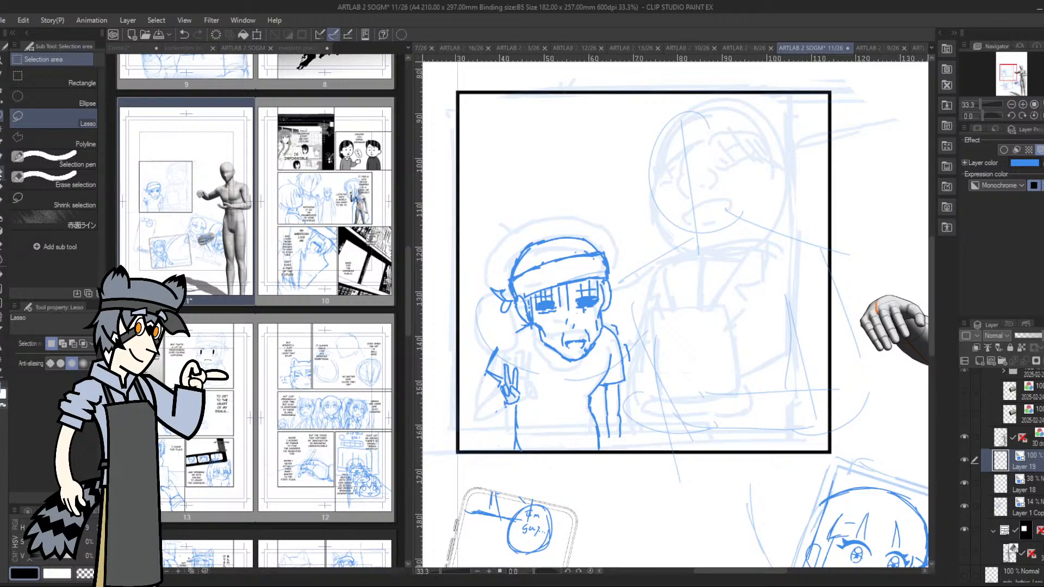
# Redraw the raised forearm under the V-sign hand, extend the hanging arm to the panel's lower border and add a shirt fold
pyautogui.press('p')
pyautogui.moveTo(488, 376); pyautogui.dragTo(487, 416)
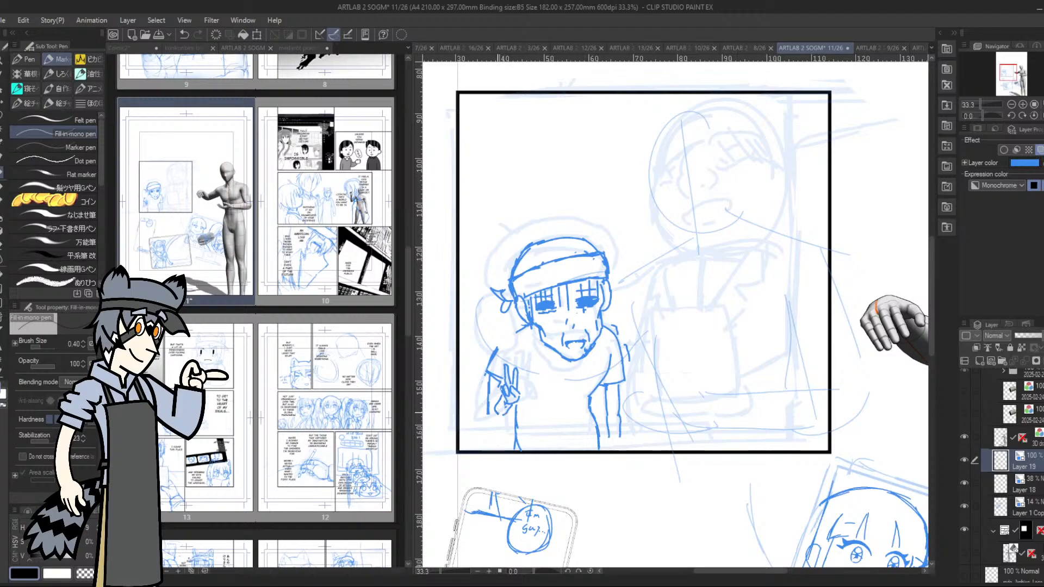
pyautogui.moveTo(492, 406); pyautogui.dragTo(494, 419)
pyautogui.moveTo(494, 378)
pyautogui.mouseDown()
pyautogui.moveTo(490, 404)
pyautogui.moveTo(499, 398)
pyautogui.mouseUp()
pyautogui.moveTo(627, 401); pyautogui.dragTo(617, 452)
pyautogui.moveTo(505, 425); pyautogui.dragTo(508, 440)
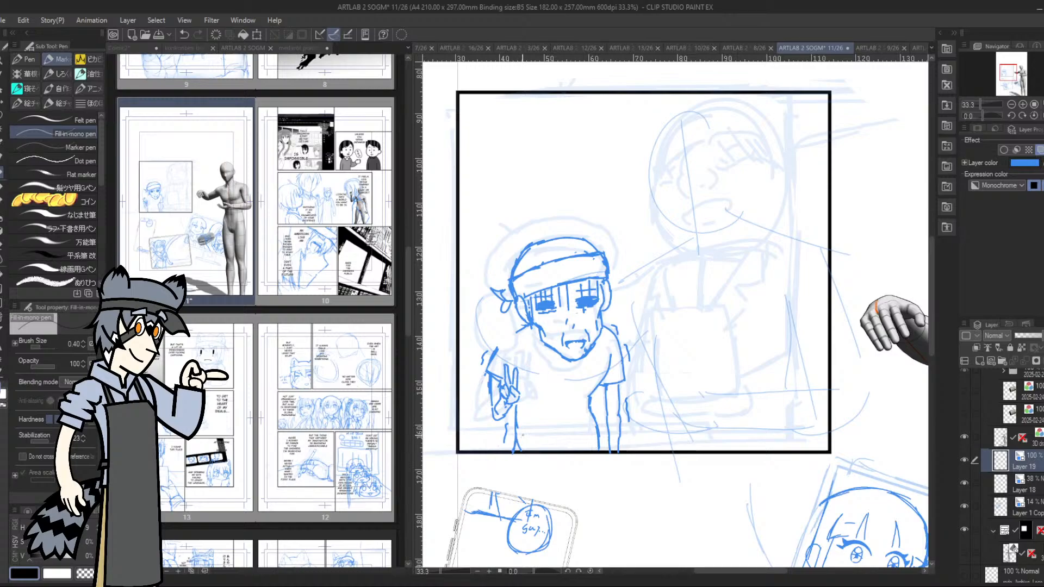
pyautogui.moveTo(589, 397); pyautogui.dragTo(577, 414)
# Write アニメ across the shorter character's headband and draw spiky hair tufts above it
pyautogui.moveTo(535, 272)
pyautogui.mouseDown()
pyautogui.moveTo(547, 270)
pyautogui.moveTo(539, 284)
pyautogui.moveTo(564, 268)
pyautogui.moveTo(593, 272)
pyautogui.mouseUp()
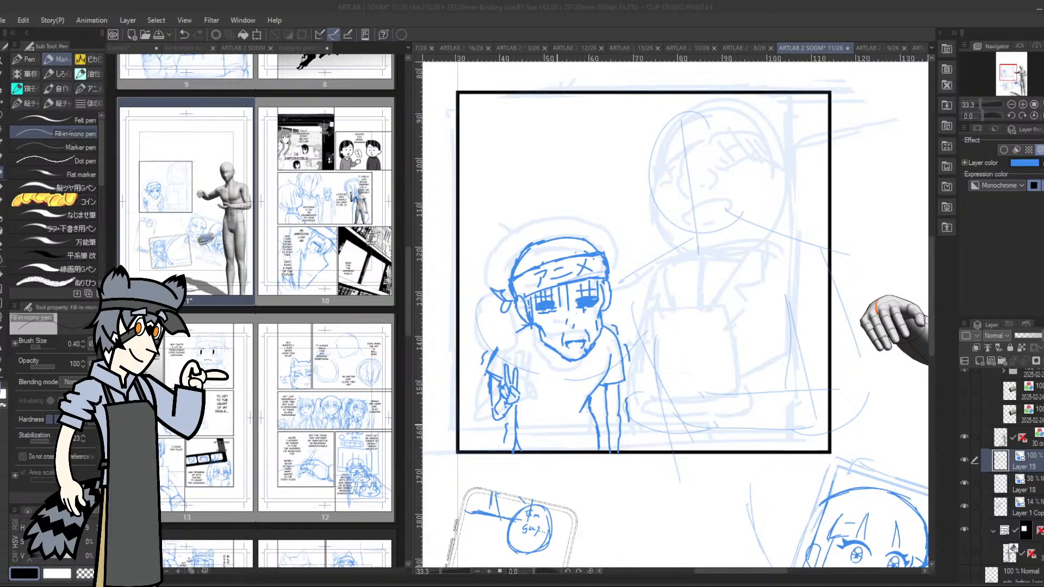
pyautogui.click(774, 31)
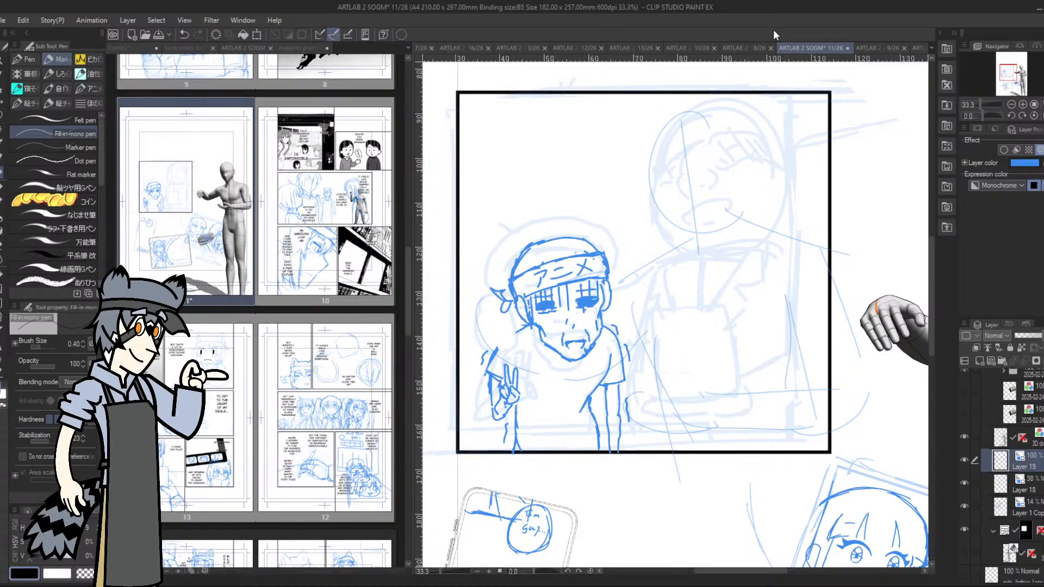
pyautogui.moveTo(1005, 73); pyautogui.dragTo(1016, 83)
pyautogui.click(1011, 104)
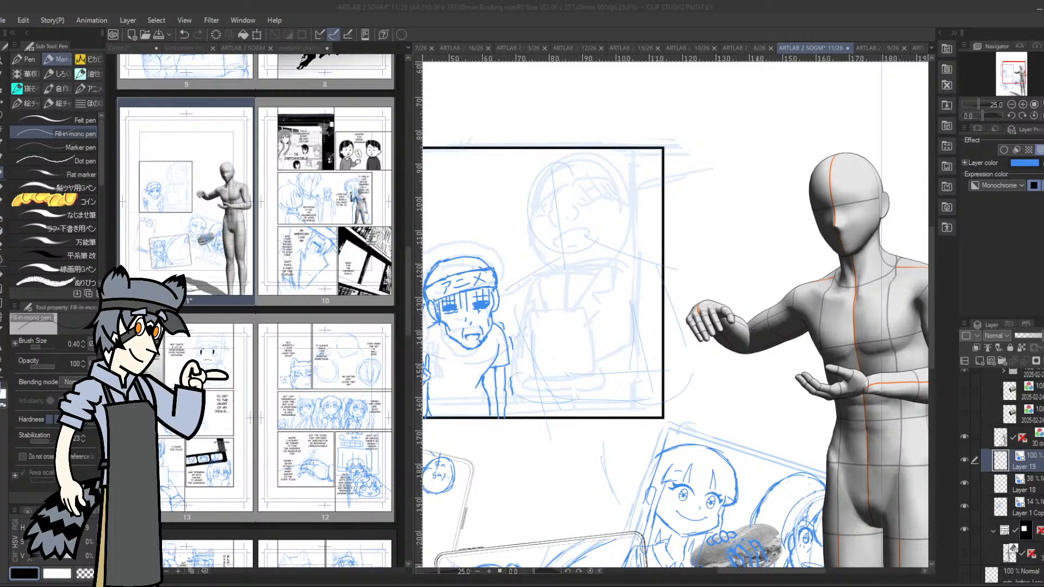
pyautogui.moveTo(1010, 68); pyautogui.dragTo(1007, 70)
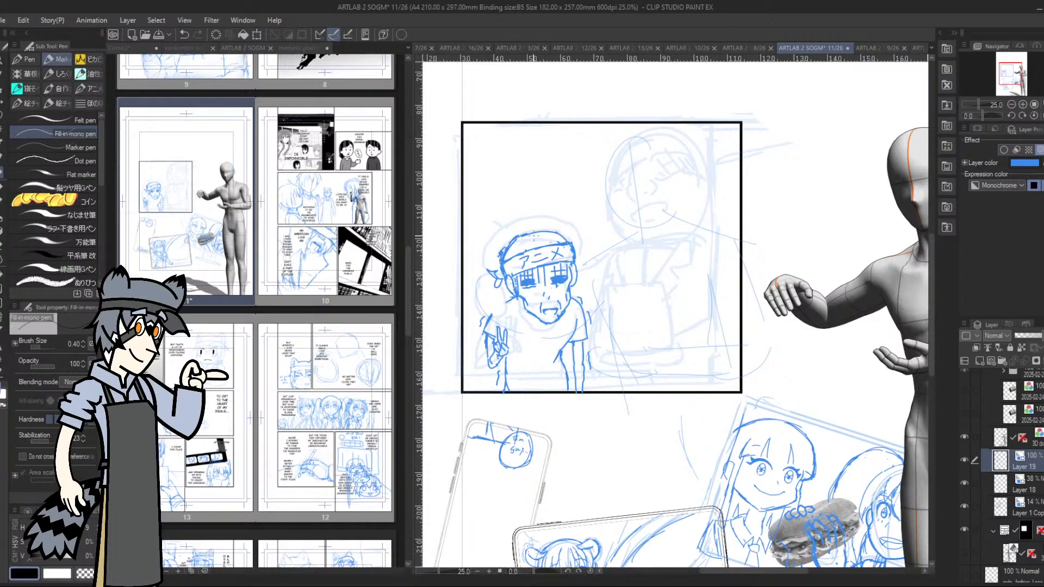
pyautogui.moveTo(510, 246); pyautogui.dragTo(530, 217)
pyautogui.moveTo(527, 237)
pyautogui.mouseDown()
pyautogui.moveTo(536, 229)
pyautogui.moveTo(573, 240)
pyautogui.moveTo(577, 272)
pyautogui.mouseUp()
pyautogui.moveTo(516, 256); pyautogui.dragTo(525, 261)
# Hide and show Layer 19 repeatedly to compare the cleaner drawing with the rough sketch underneath
pyautogui.click(963, 458)
pyautogui.click(963, 460)
pyautogui.click(963, 459)
pyautogui.click(962, 459)
pyautogui.click(963, 460)
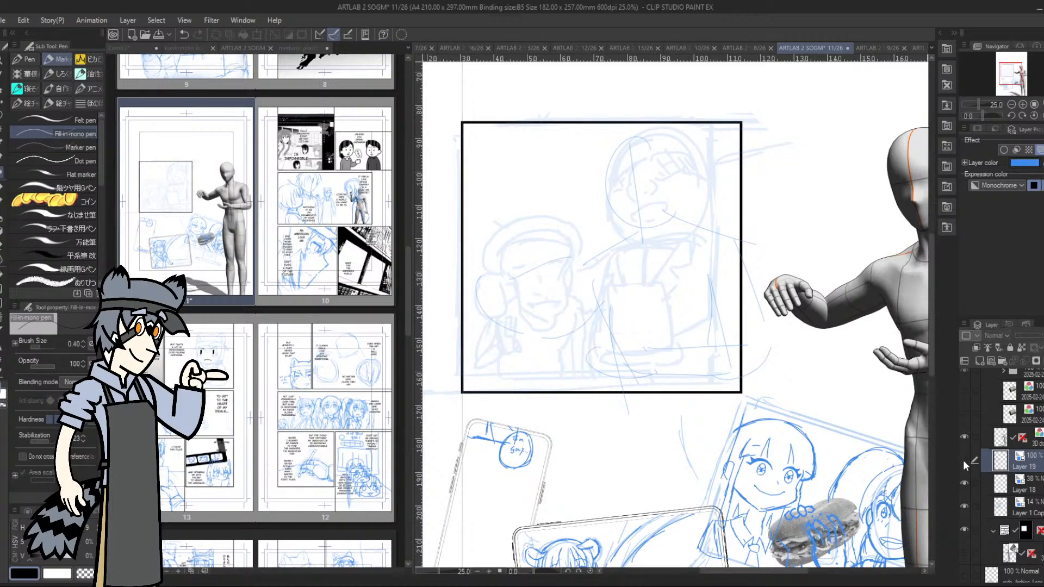
pyautogui.click(963, 461)
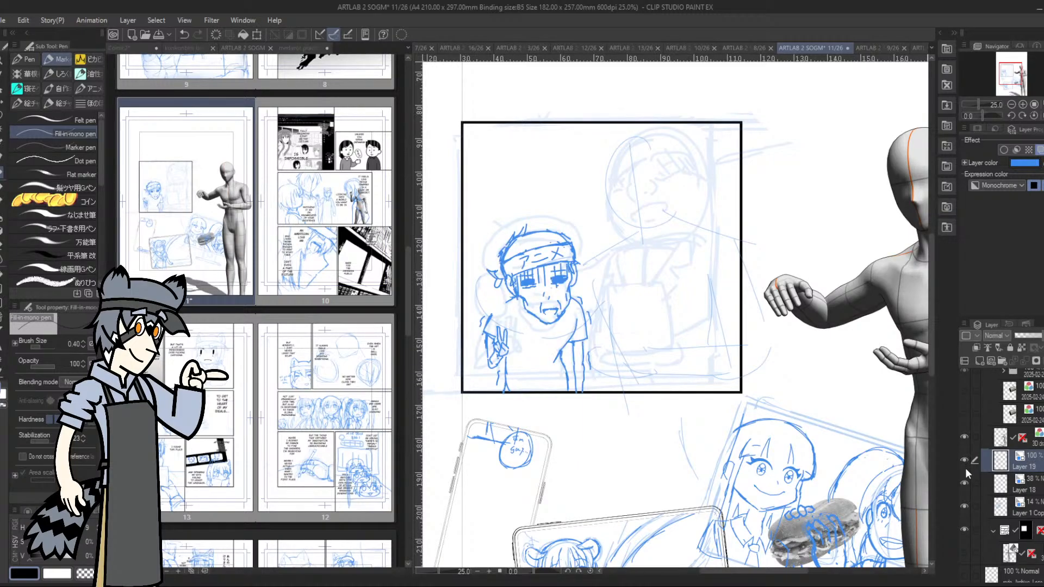
pyautogui.click(963, 461)
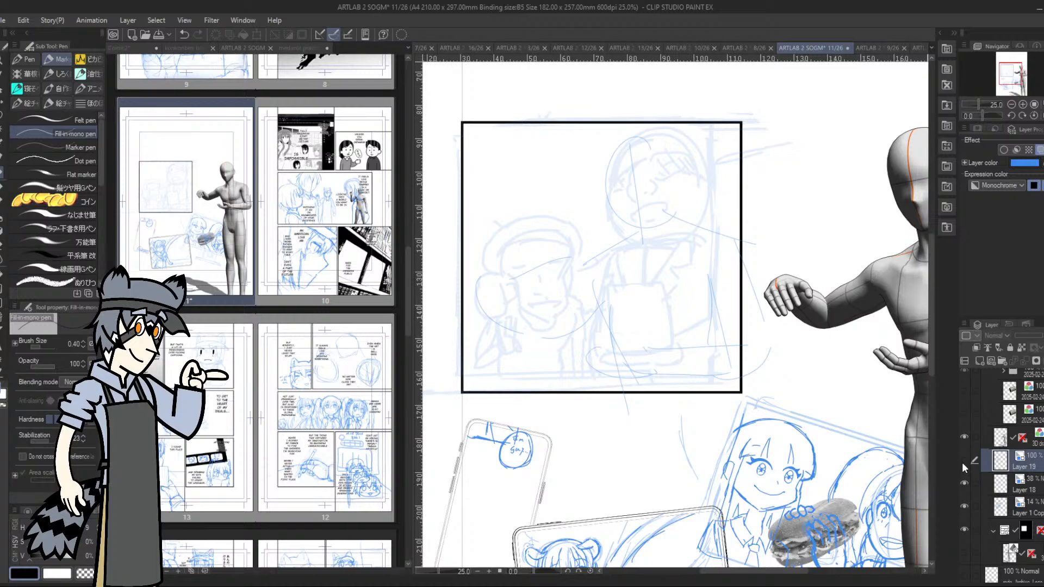
pyautogui.click(964, 461)
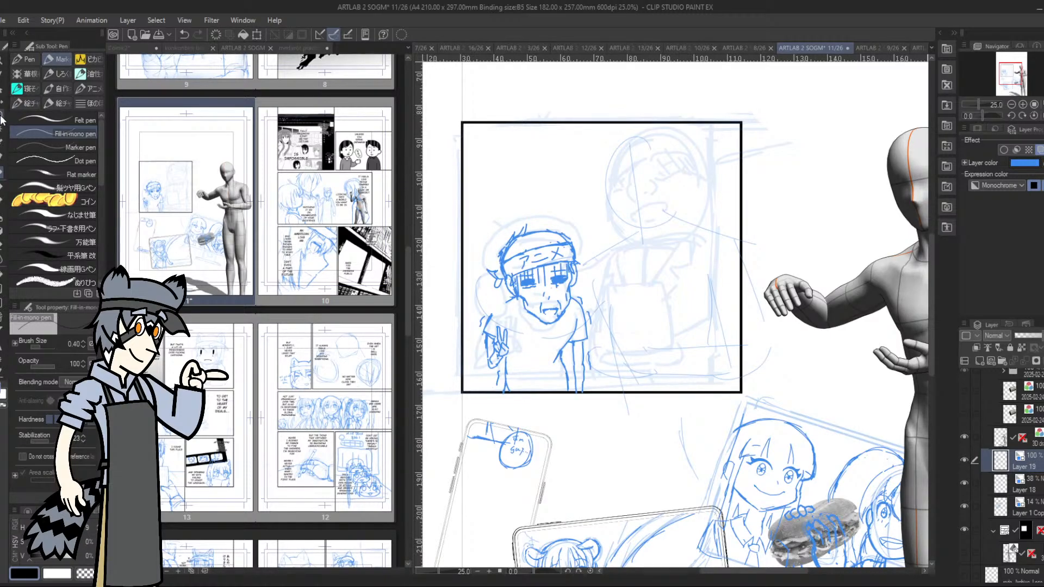
pyautogui.click(963, 458)
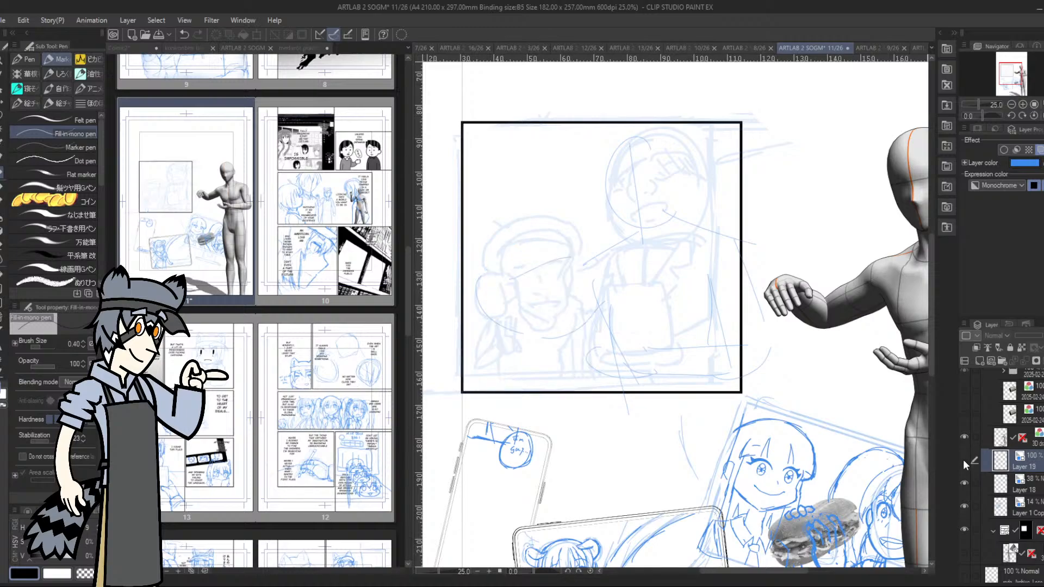
pyautogui.click(964, 460)
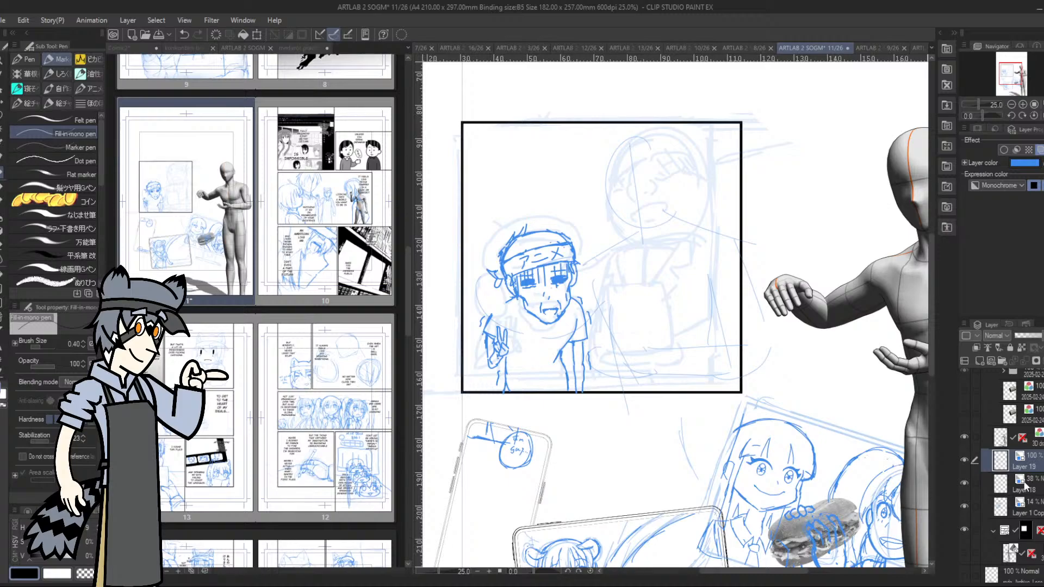
pyautogui.click(963, 459)
pyautogui.click(964, 460)
# Add a new empty layer between Layer 19 and Layer 18, and show the page's dialogue text layer
pyautogui.click(1000, 482)
pyautogui.click(980, 360)
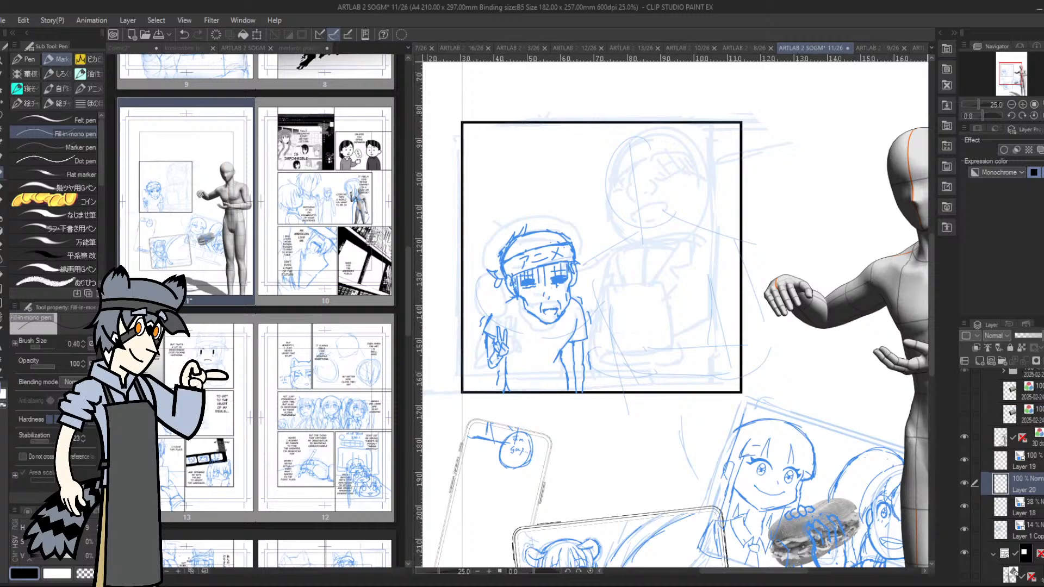
pyautogui.scroll(-3, 1011, 473)
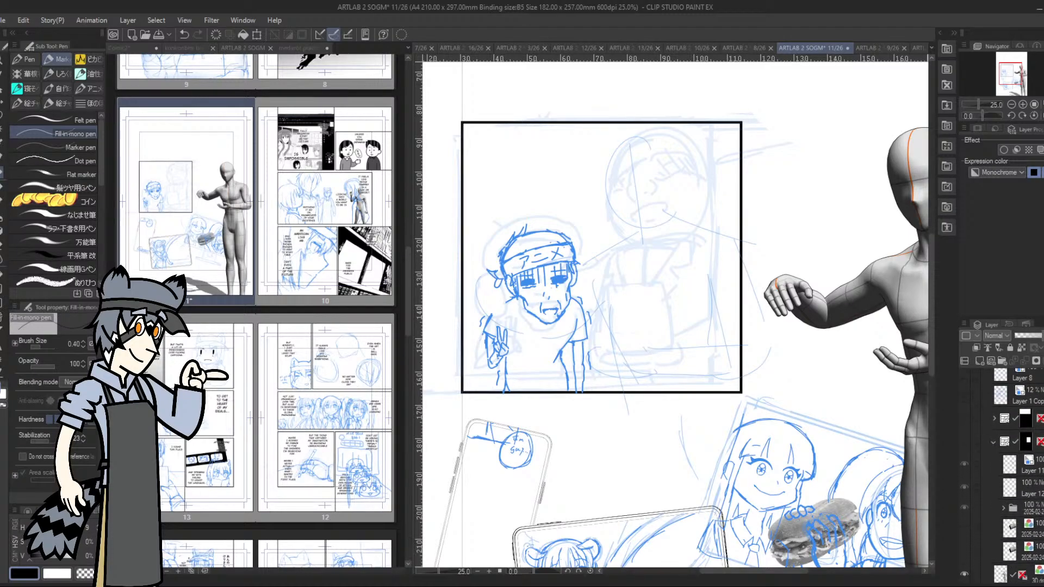
pyautogui.scroll(-10, 1011, 473)
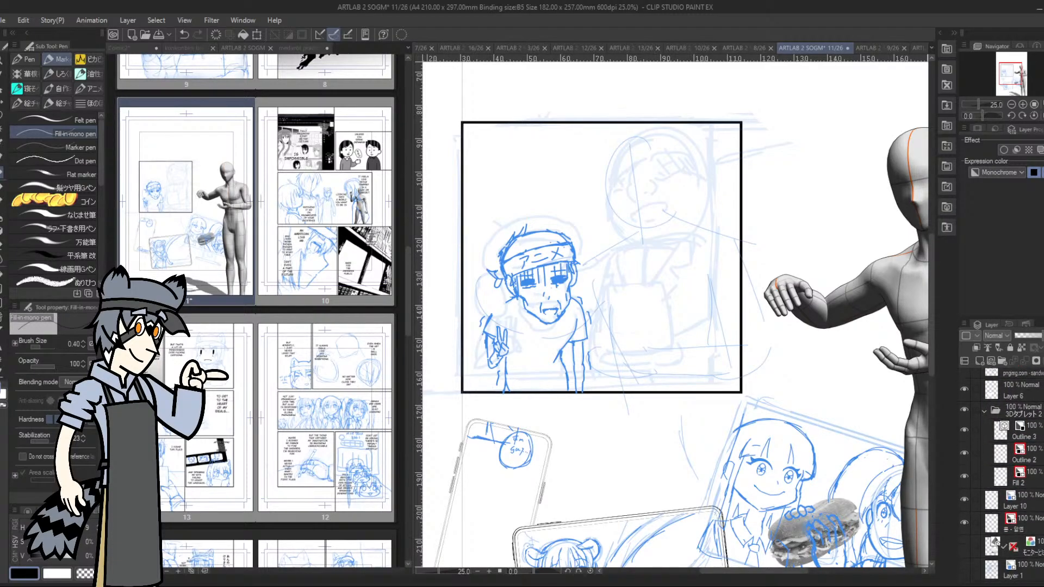
pyautogui.scroll(12, 1011, 473)
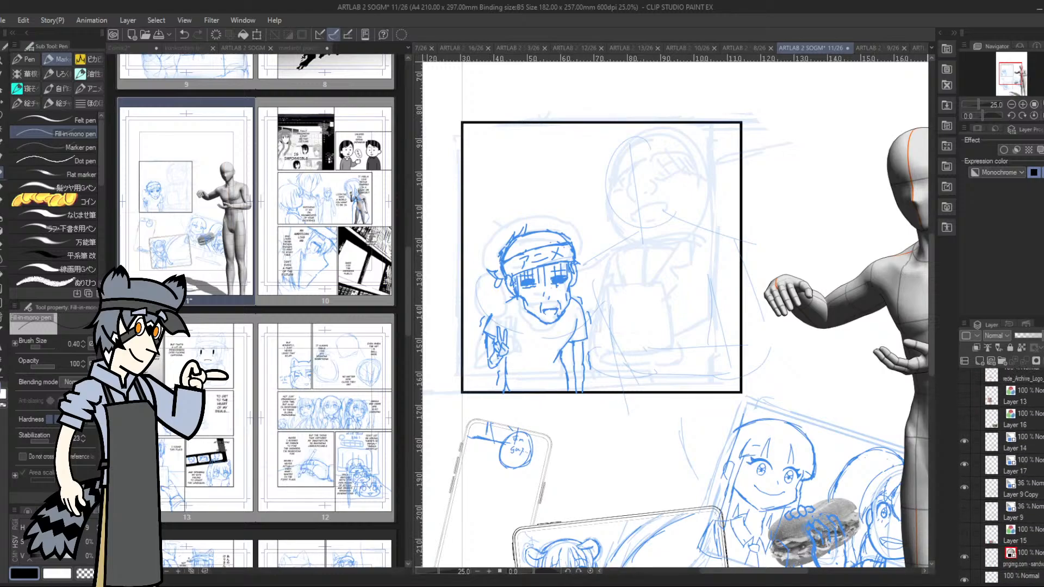
pyautogui.scroll(5, 1011, 473)
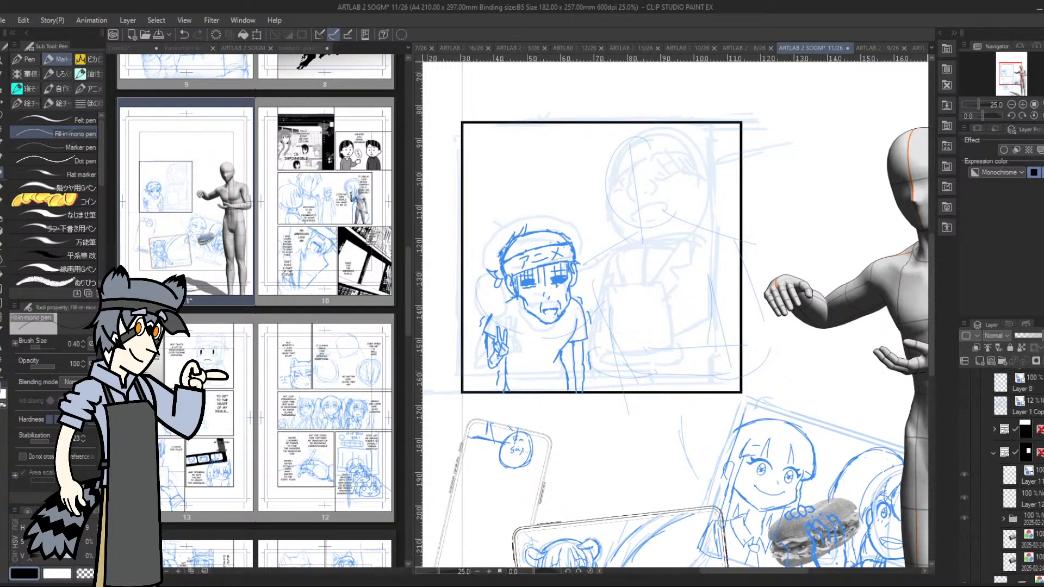
pyautogui.scroll(2, 1011, 435)
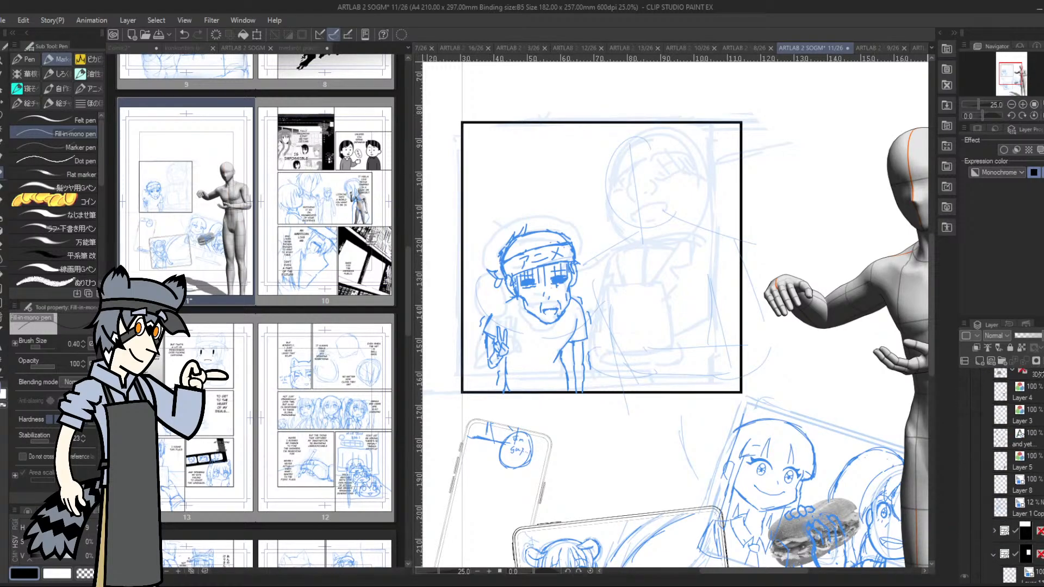
pyautogui.click(965, 437)
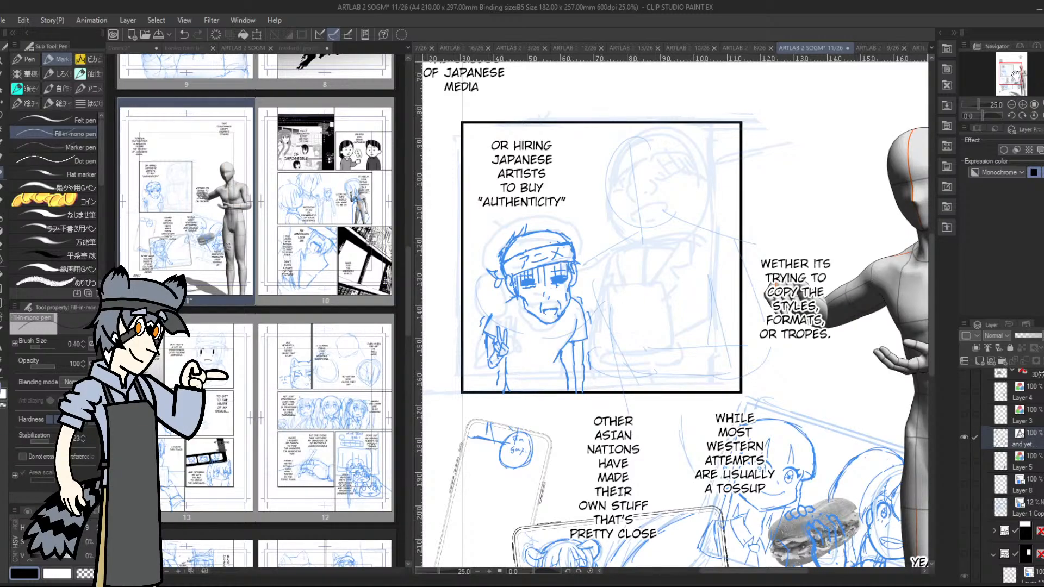
# Select the 3D figure's layer and move the figure upward so its raised hand clears the "WETHER ITS TRYING TO COPY" text
pyautogui.moveTo(1015, 79); pyautogui.dragTo(1018, 81)
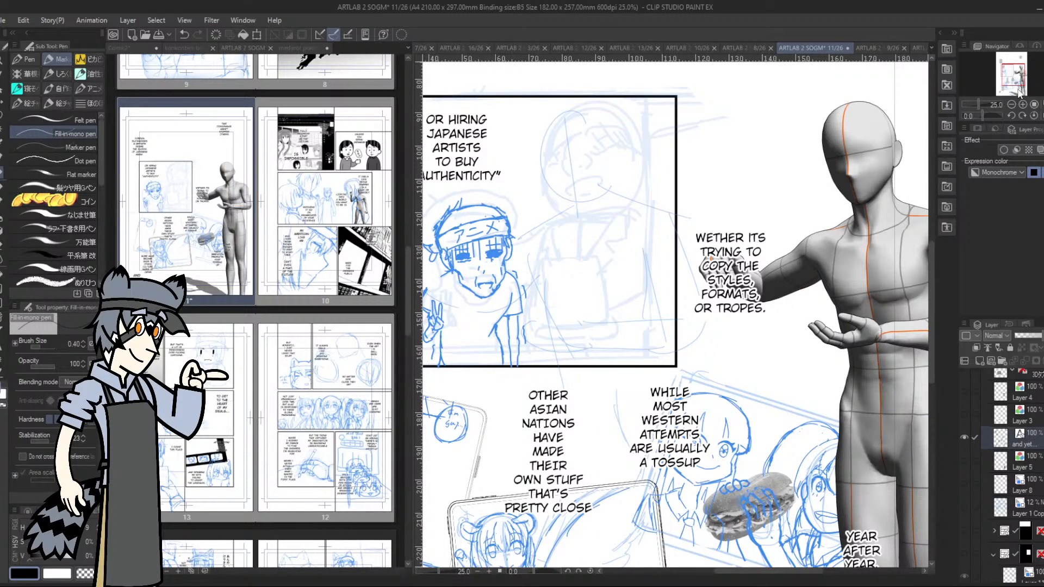
pyautogui.moveTo(1018, 83); pyautogui.dragTo(1015, 79)
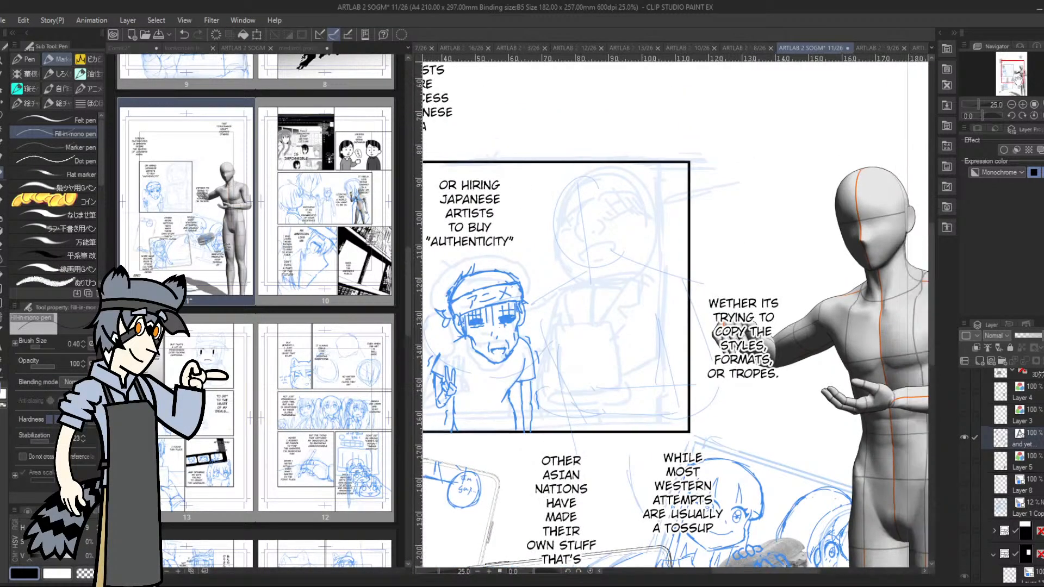
pyautogui.scroll(-7, 1011, 473)
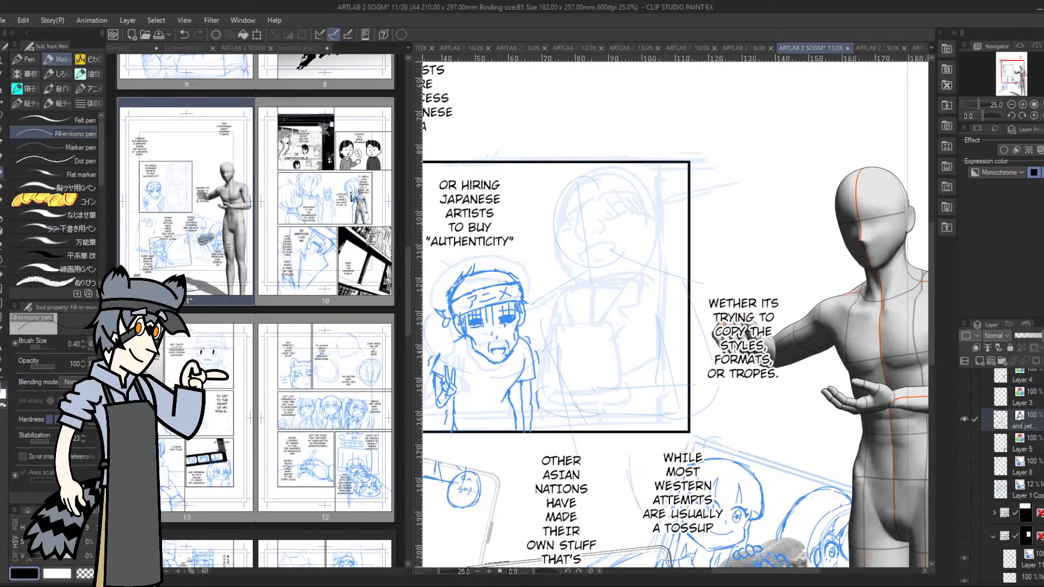
pyautogui.scroll(-1, 1011, 473)
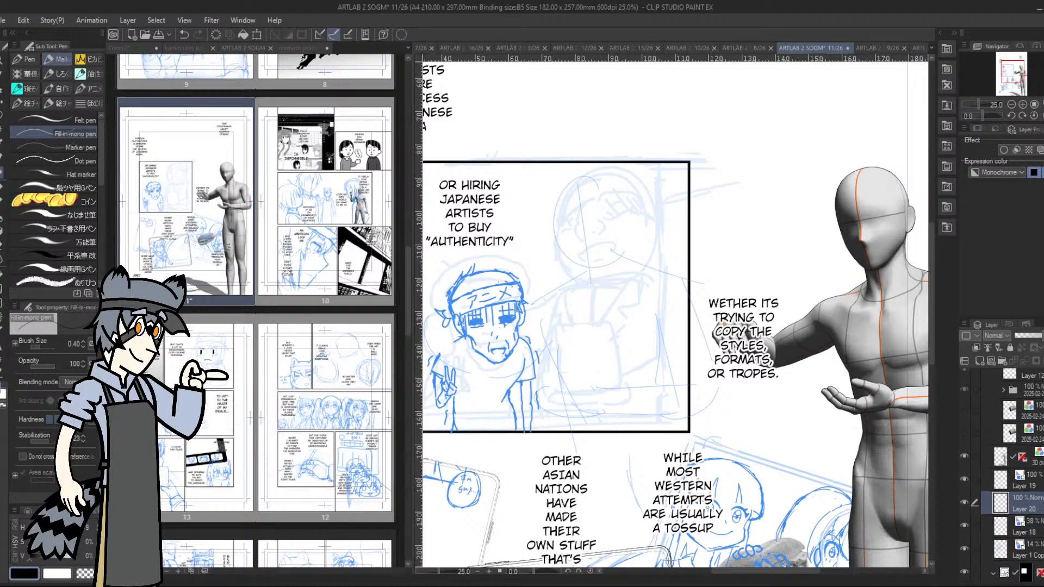
pyautogui.click(964, 457)
pyautogui.click(964, 456)
pyautogui.click(1000, 456)
pyautogui.click(2, 93)
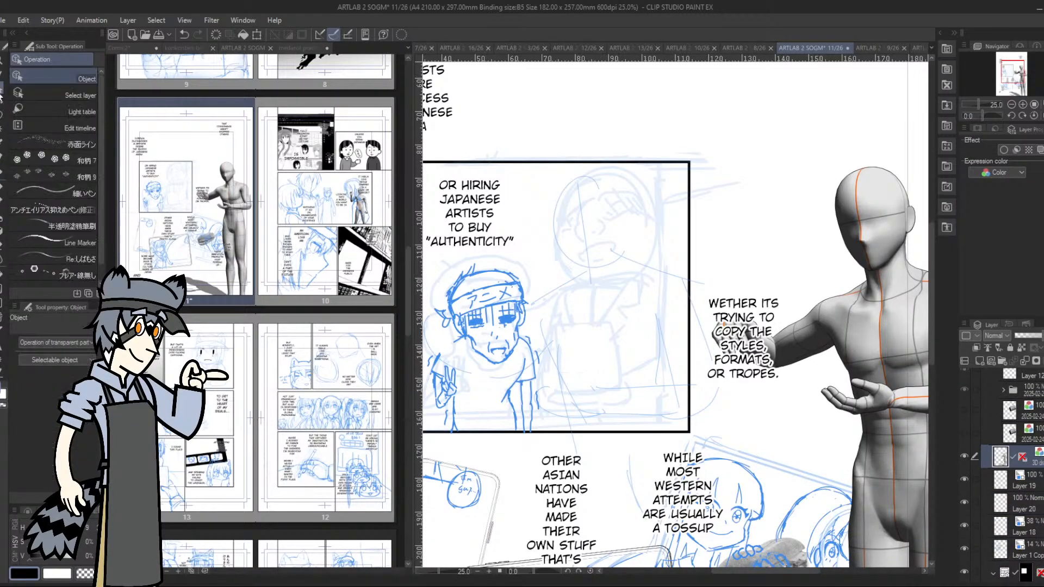
pyautogui.moveTo(869, 294); pyautogui.dragTo(862, 228)
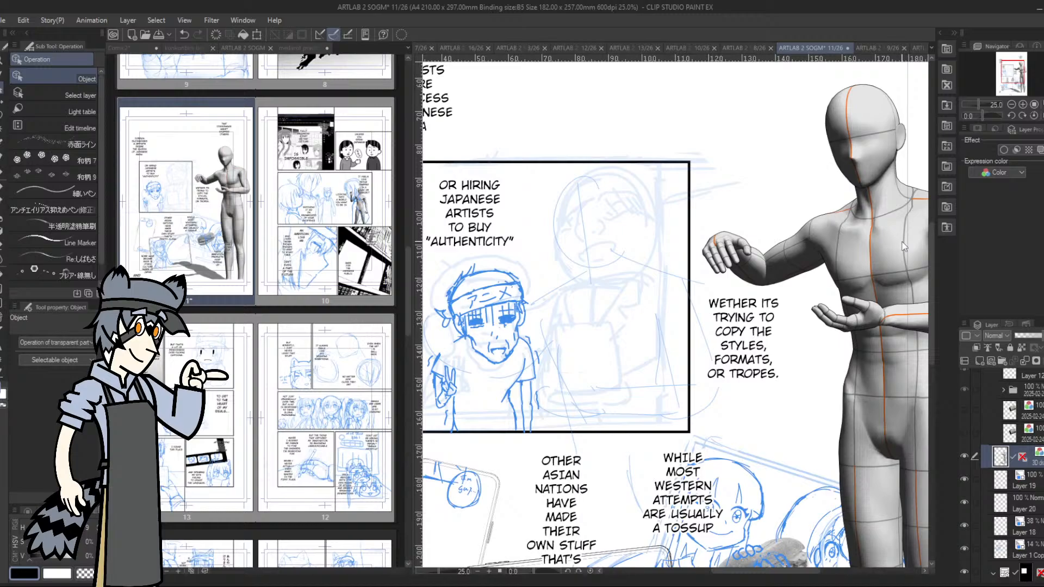
# Add a new layer directly above Layer 19 and give it the blue layer color effect
pyautogui.click(964, 477)
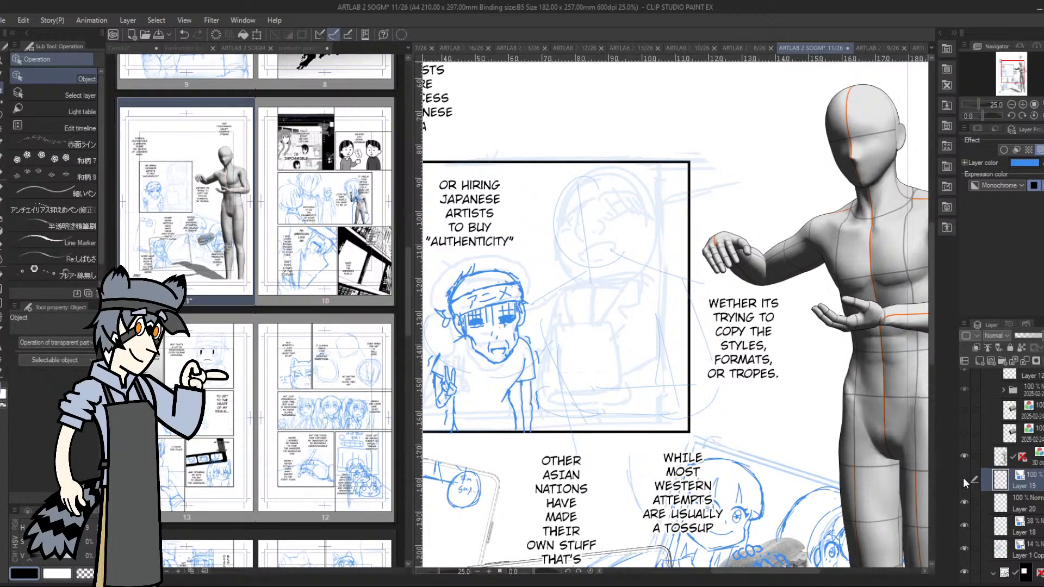
pyautogui.click(963, 478)
pyautogui.click(962, 479)
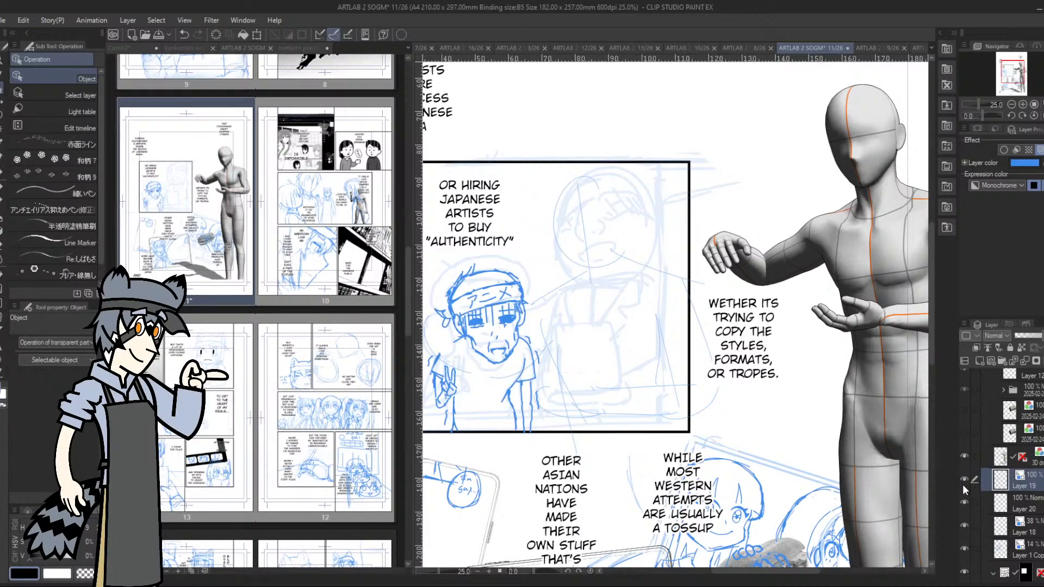
pyautogui.click(981, 361)
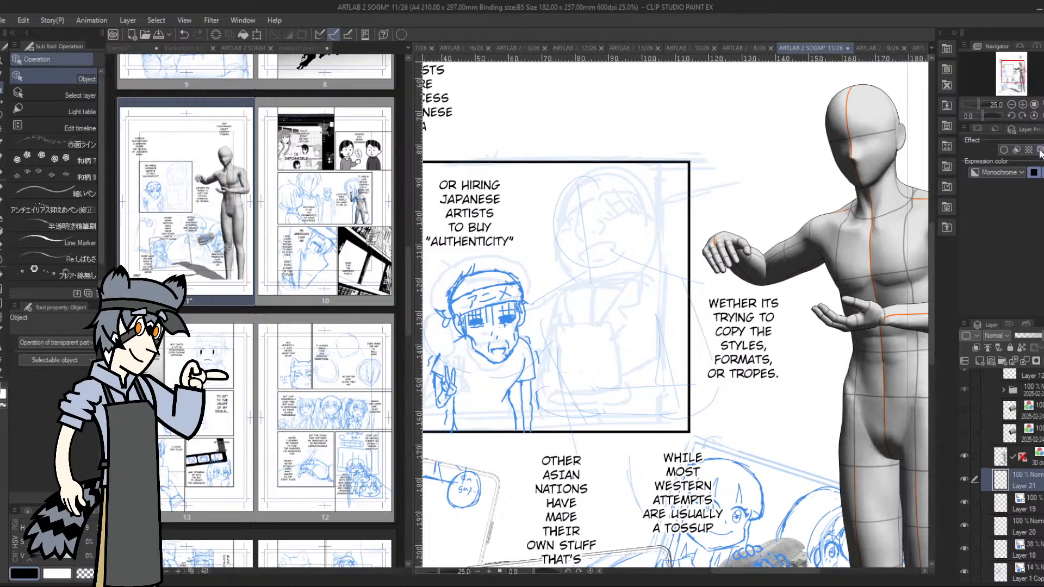
pyautogui.click(1003, 150)
# Draw the taller character's oval head outline with a curved vertical centre line over the faint rough sketch
pyautogui.press('p')
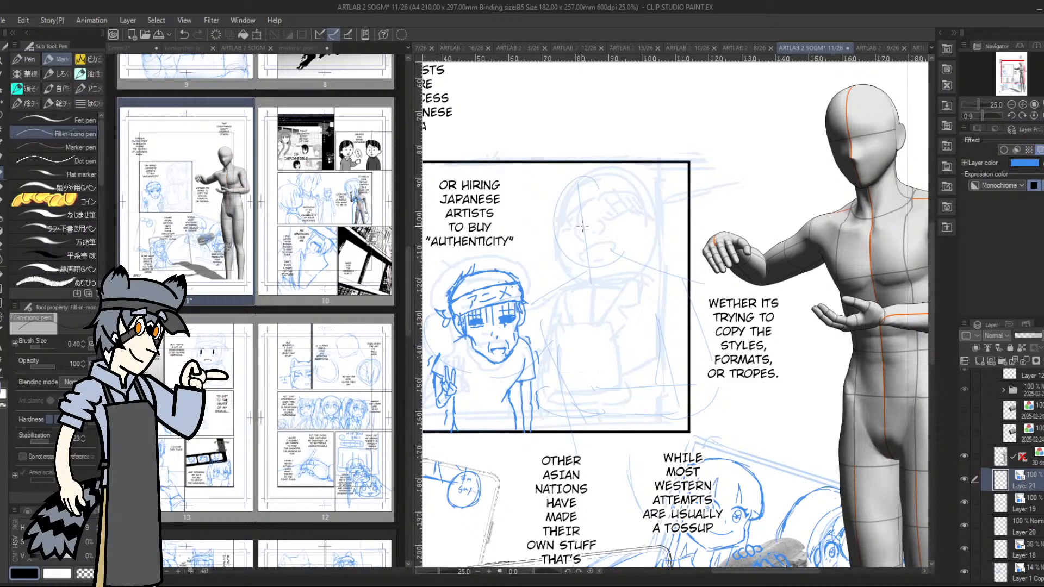
pyautogui.moveTo(580, 176); pyautogui.dragTo(595, 273)
pyautogui.moveTo(553, 217)
pyautogui.mouseDown()
pyautogui.moveTo(564, 257)
pyautogui.moveTo(595, 277)
pyautogui.moveTo(577, 277)
pyautogui.moveTo(551, 238)
pyautogui.moveTo(581, 274)
pyautogui.moveTo(583, 266)
pyautogui.mouseUp()
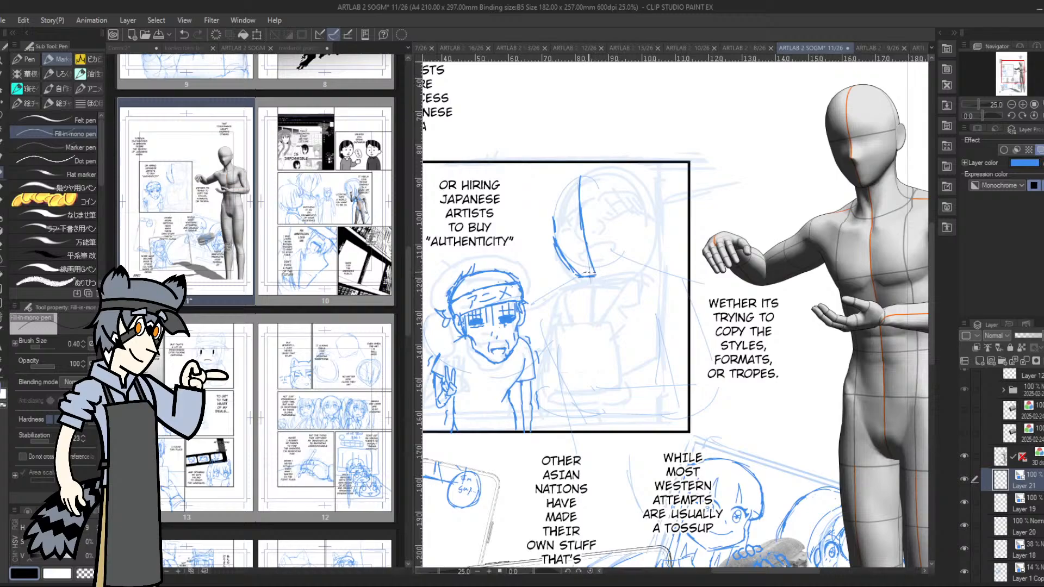
pyautogui.moveTo(553, 221)
pyautogui.mouseDown()
pyautogui.moveTo(558, 188)
pyautogui.moveTo(608, 171)
pyautogui.moveTo(623, 179)
pyautogui.moveTo(641, 202)
pyautogui.moveTo(635, 248)
pyautogui.moveTo(620, 264)
pyautogui.moveTo(637, 250)
pyautogui.moveTo(643, 218)
pyautogui.moveTo(628, 187)
pyautogui.mouseUp()
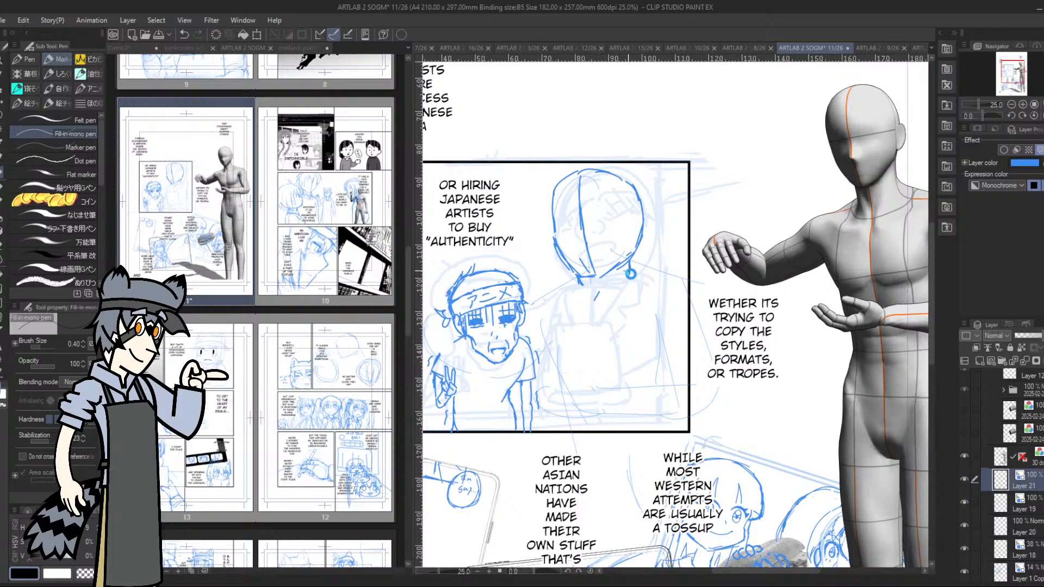
# Sketch the taller character's neck, collarbone lines and vertical centre line of the chest below the head outline
pyautogui.moveTo(578, 277)
pyautogui.mouseDown()
pyautogui.moveTo(586, 289)
pyautogui.moveTo(571, 293)
pyautogui.moveTo(598, 311)
pyautogui.mouseUp()
pyautogui.moveTo(609, 300)
pyautogui.mouseDown()
pyautogui.moveTo(604, 308)
pyautogui.moveTo(666, 288)
pyautogui.mouseUp()
pyautogui.moveTo(563, 296); pyautogui.dragTo(572, 291)
pyautogui.moveTo(578, 309)
pyautogui.mouseDown()
pyautogui.moveTo(535, 301)
pyautogui.moveTo(529, 332)
pyautogui.moveTo(541, 345)
pyautogui.moveTo(543, 328)
pyautogui.moveTo(560, 387)
pyautogui.moveTo(579, 387)
pyautogui.moveTo(598, 366)
pyautogui.mouseUp()
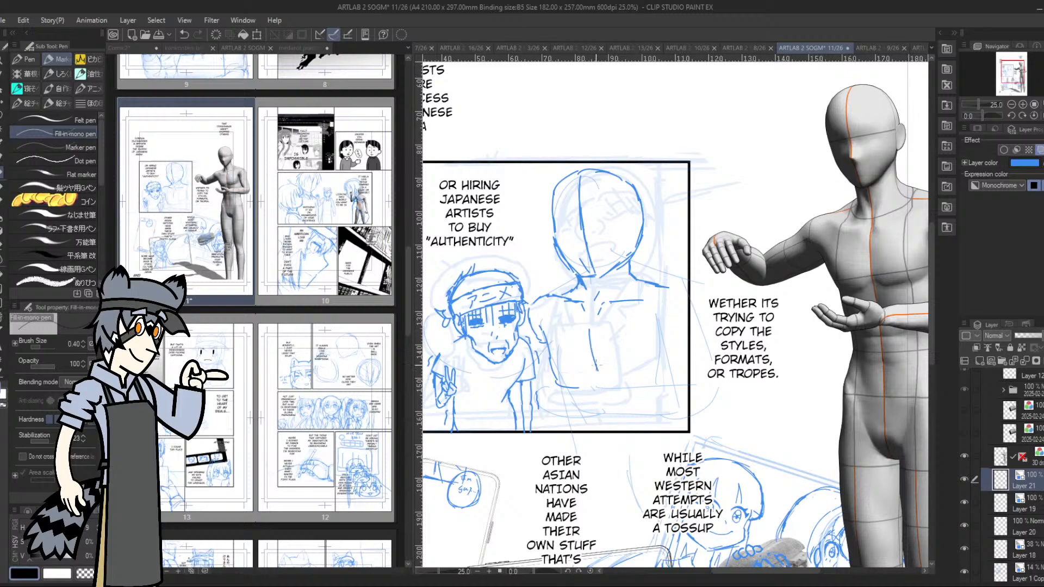
pyautogui.moveTo(596, 322); pyautogui.dragTo(612, 394)
pyautogui.hotkey('ctrl', 'z')
# Draw the taller character's shoulder lines sloping outward from both sides of the neck
pyautogui.moveTo(634, 280); pyautogui.dragTo(669, 282)
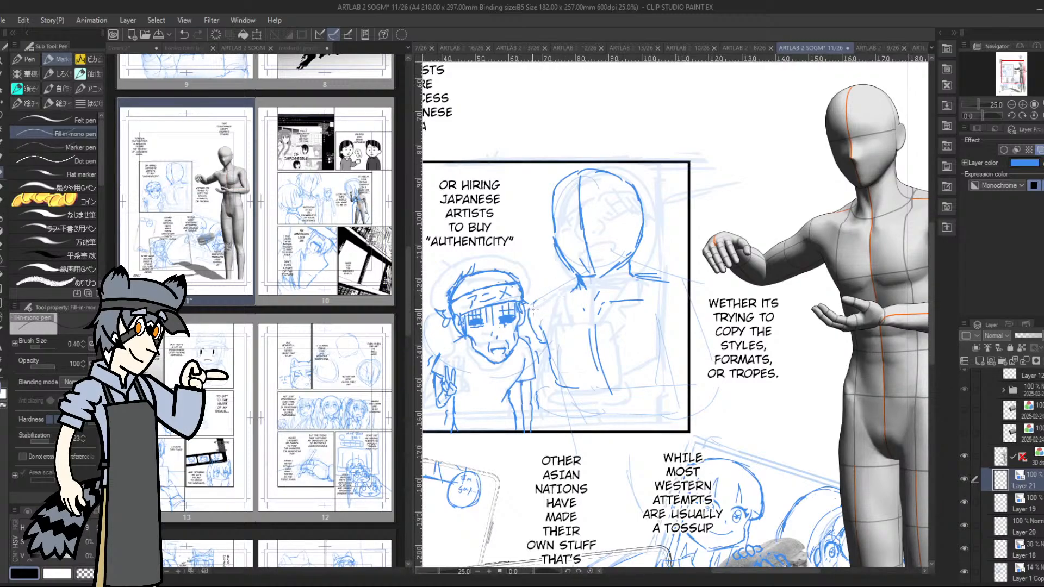
pyautogui.moveTo(533, 308); pyautogui.dragTo(571, 292)
pyautogui.moveTo(638, 276); pyautogui.dragTo(674, 284)
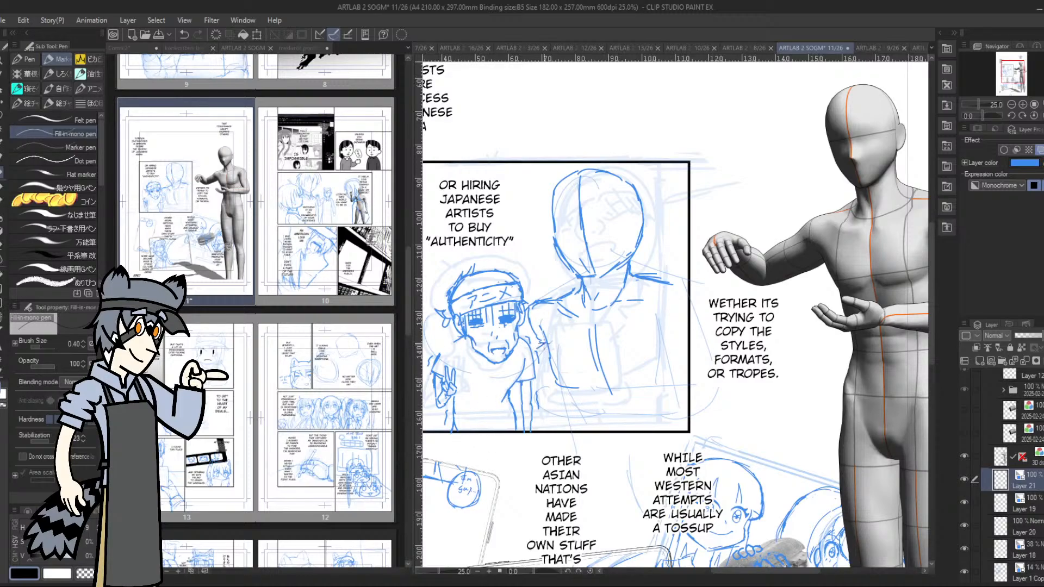
# Outline the taller character's torso with both sides, a second front centre line, a lower edge and an extended shoulder
pyautogui.moveTo(541, 344); pyautogui.dragTo(559, 383)
pyautogui.moveTo(586, 345); pyautogui.dragTo(599, 386)
pyautogui.moveTo(589, 320)
pyautogui.mouseDown()
pyautogui.moveTo(604, 386)
pyautogui.moveTo(596, 352)
pyautogui.moveTo(613, 387)
pyautogui.moveTo(645, 386)
pyautogui.mouseUp()
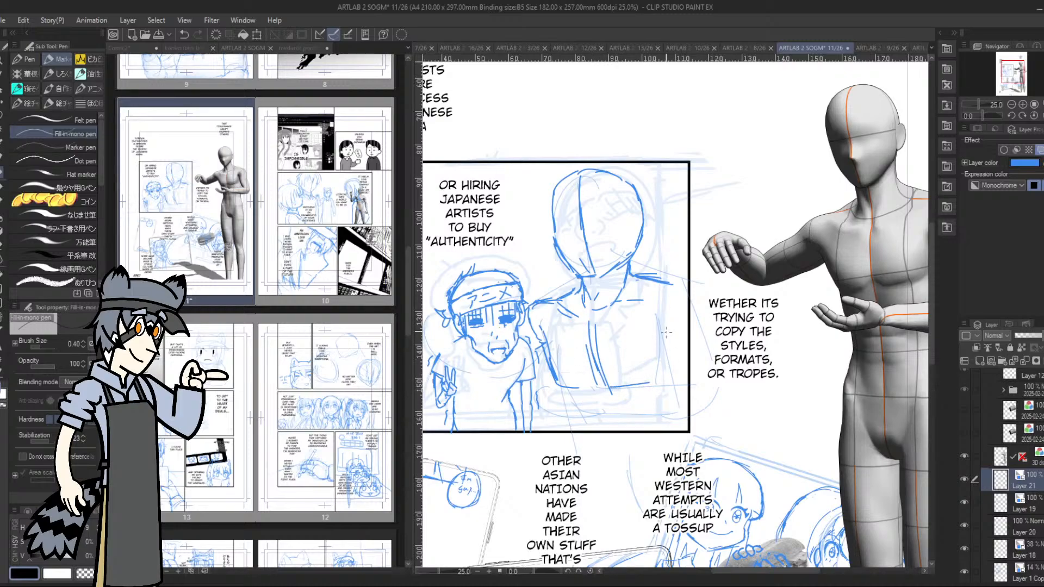
pyautogui.moveTo(665, 333)
pyautogui.mouseDown()
pyautogui.moveTo(658, 392)
pyautogui.moveTo(666, 355)
pyautogui.mouseUp()
pyautogui.hscroll(3, 641, 336)
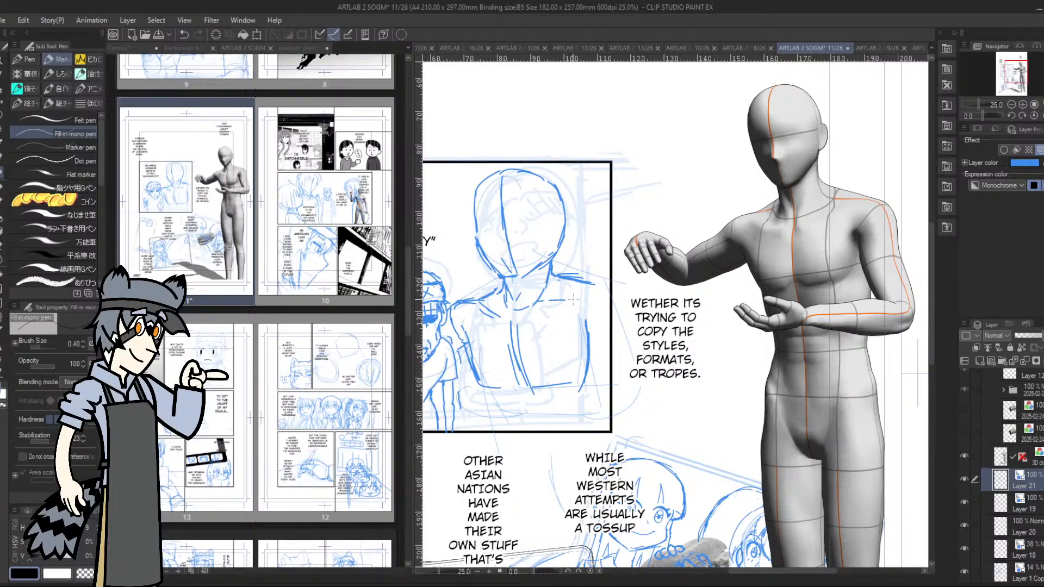
pyautogui.moveTo(588, 281)
pyautogui.mouseDown()
pyautogui.moveTo(613, 283)
pyautogui.moveTo(622, 300)
pyautogui.mouseUp()
# Add short vertical lines below the taller character's torso, extend its lower edge and mark the inner arm line
pyautogui.moveTo(1015, 72); pyautogui.dragTo(1013, 74)
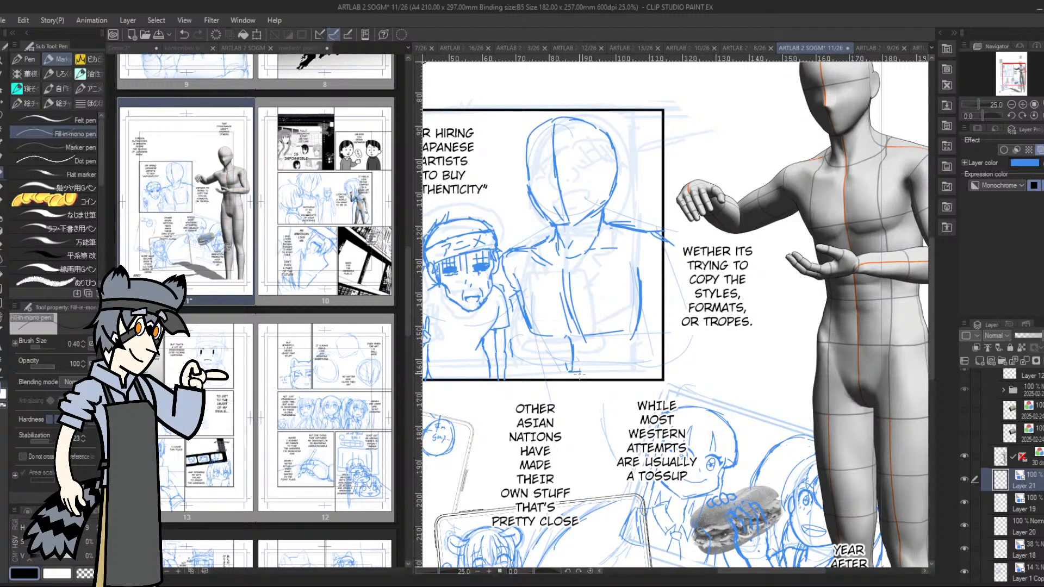
pyautogui.moveTo(577, 375)
pyautogui.mouseDown()
pyautogui.moveTo(588, 376)
pyautogui.moveTo(596, 345)
pyautogui.moveTo(580, 374)
pyautogui.moveTo(583, 334)
pyautogui.mouseUp()
pyautogui.moveTo(614, 335)
pyautogui.mouseDown()
pyautogui.moveTo(646, 350)
pyautogui.moveTo(635, 341)
pyautogui.moveTo(651, 339)
pyautogui.moveTo(623, 332)
pyautogui.moveTo(655, 327)
pyautogui.mouseUp()
pyautogui.moveTo(627, 243); pyautogui.dragTo(635, 294)
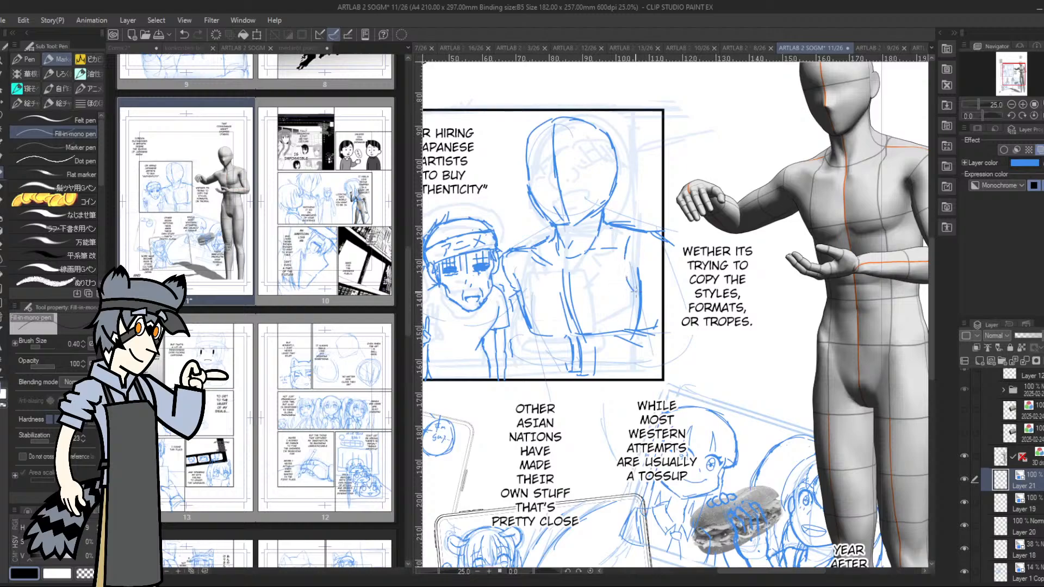
pyautogui.moveTo(639, 232); pyautogui.dragTo(667, 259)
pyautogui.moveTo(627, 291); pyautogui.dragTo(636, 281)
pyautogui.moveTo(644, 321)
pyautogui.mouseDown()
pyautogui.moveTo(633, 283)
pyautogui.moveTo(641, 327)
pyautogui.mouseUp()
pyautogui.hotkey('ctrl', 'z')
pyautogui.hotkey('ctrl', 'z')
pyautogui.hotkey('ctrl', 'z')
pyautogui.hotkey('ctrl', 'z')
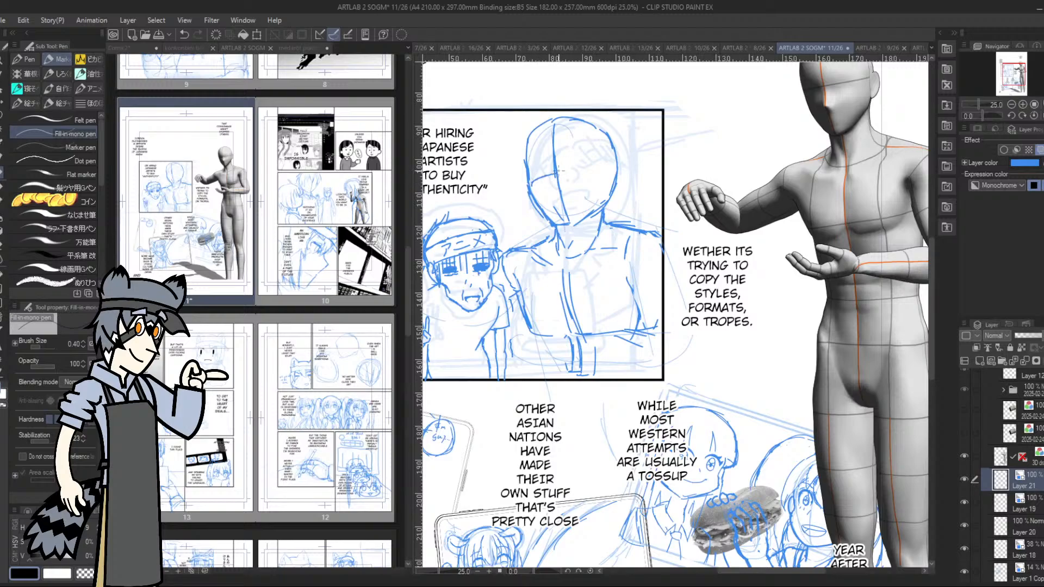
# Draw the horizontal eye guideline across the taller character's head
pyautogui.moveTo(560, 170); pyautogui.dragTo(616, 170)
pyautogui.moveTo(1011, 78); pyautogui.dragTo(1010, 78)
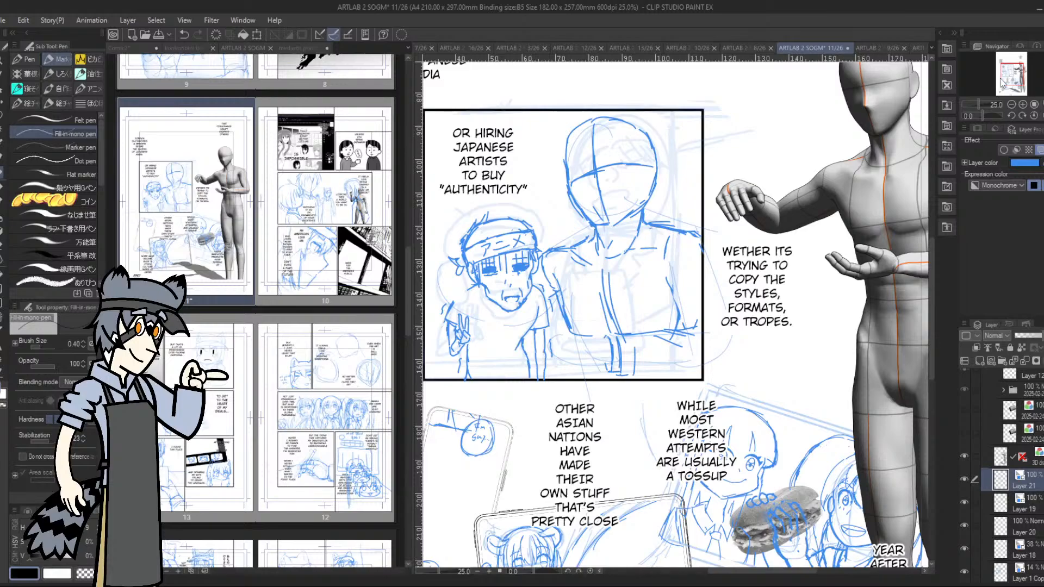
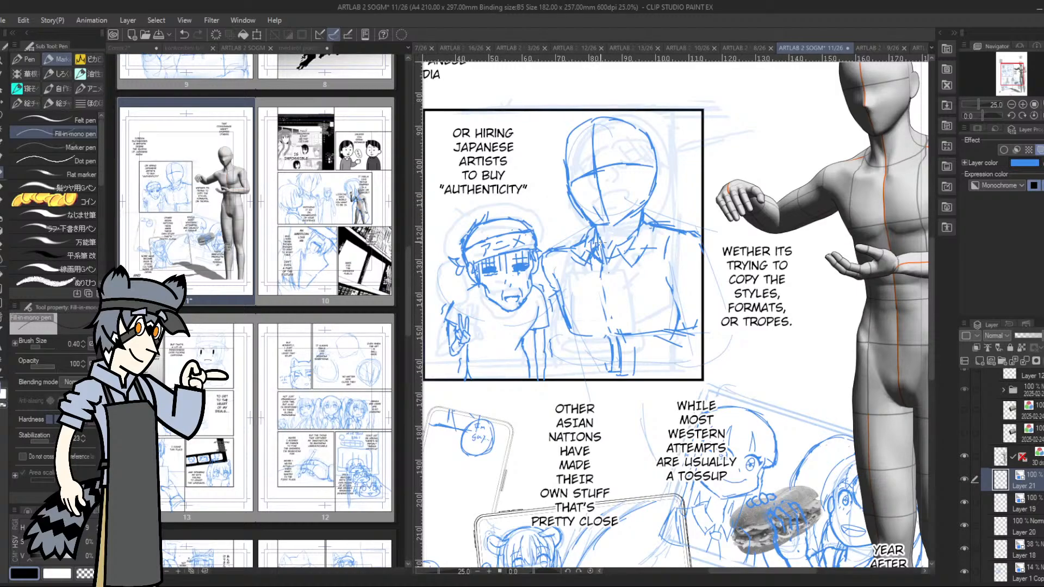
# Draw the taller character's tie knot at the collar and both jacket lapels converging toward the waist
pyautogui.moveTo(593, 264); pyautogui.dragTo(612, 278)
pyautogui.moveTo(613, 257)
pyautogui.mouseDown()
pyautogui.moveTo(599, 273)
pyautogui.moveTo(609, 272)
pyautogui.mouseUp()
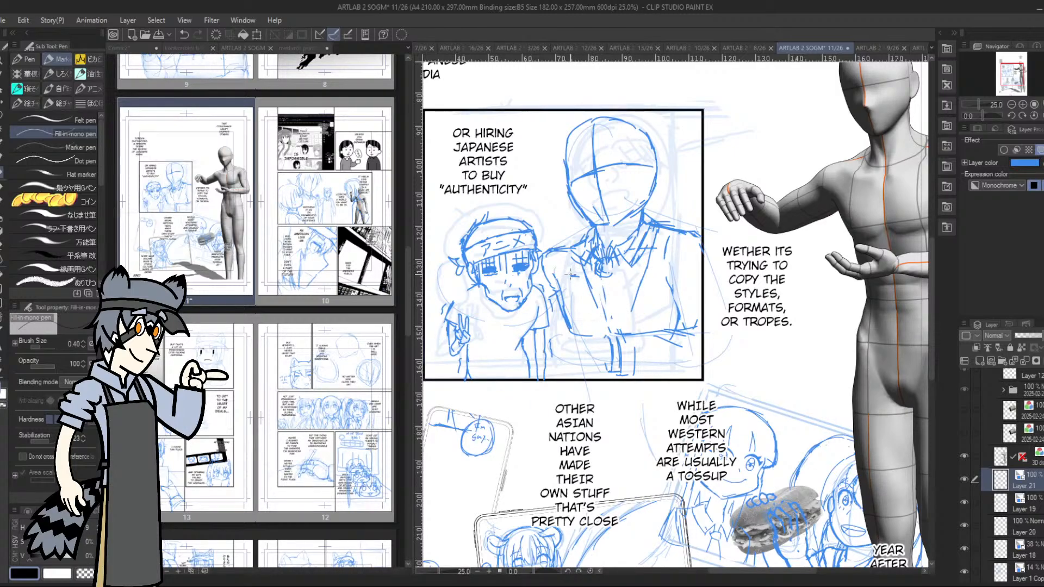
pyautogui.moveTo(571, 275); pyautogui.dragTo(579, 250)
pyautogui.moveTo(579, 252); pyautogui.dragTo(592, 231)
pyautogui.moveTo(580, 273)
pyautogui.mouseDown()
pyautogui.moveTo(593, 315)
pyautogui.moveTo(580, 301)
pyautogui.moveTo(610, 314)
pyautogui.mouseUp()
pyautogui.moveTo(626, 272)
pyautogui.mouseDown()
pyautogui.moveTo(610, 314)
pyautogui.moveTo(619, 290)
pyautogui.mouseUp()
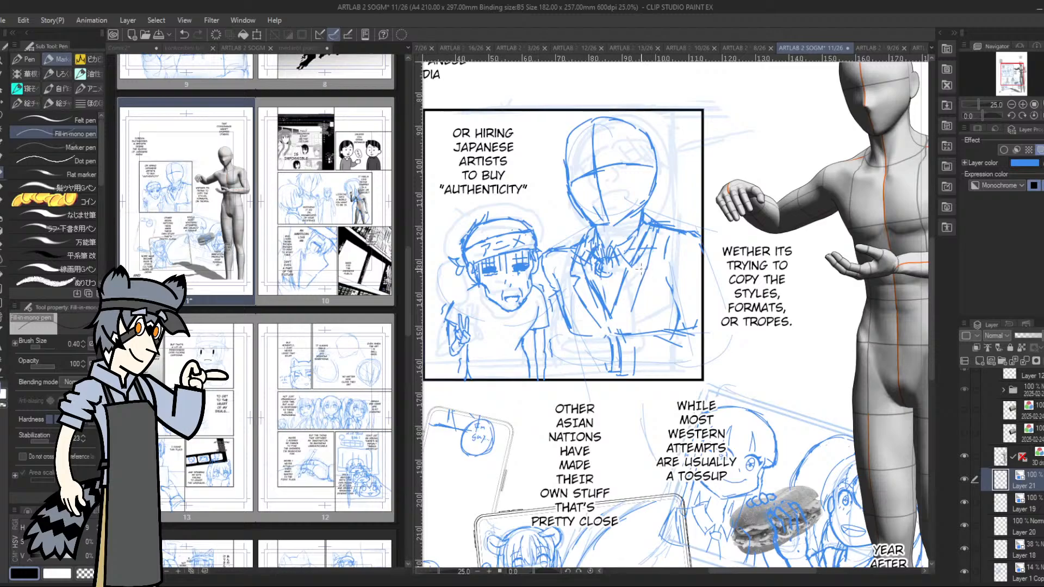
pyautogui.moveTo(637, 288); pyautogui.dragTo(623, 319)
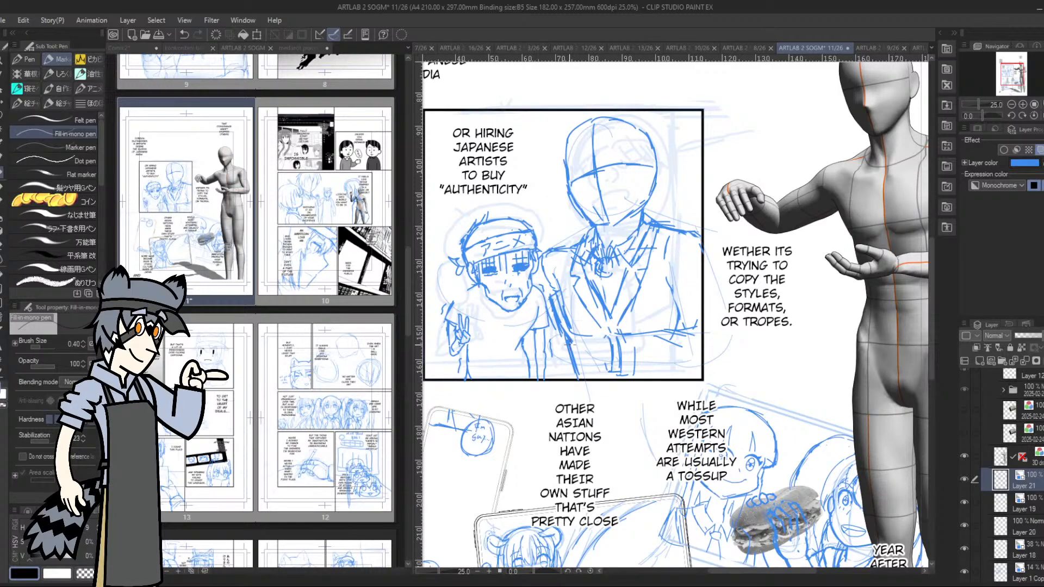
# Outline the taller character's near shoulder and side, and sketch the rounded hand on the shorter character's far shoulder
pyautogui.moveTo(557, 314)
pyautogui.mouseDown()
pyautogui.moveTo(545, 243)
pyautogui.moveTo(578, 243)
pyautogui.moveTo(543, 244)
pyautogui.moveTo(560, 245)
pyautogui.moveTo(544, 267)
pyautogui.moveTo(544, 254)
pyautogui.moveTo(563, 254)
pyautogui.moveTo(553, 254)
pyautogui.mouseUp()
pyautogui.moveTo(551, 300)
pyautogui.mouseDown()
pyautogui.moveTo(560, 329)
pyautogui.moveTo(563, 303)
pyautogui.moveTo(570, 331)
pyautogui.moveTo(554, 278)
pyautogui.moveTo(571, 350)
pyautogui.mouseUp()
pyautogui.moveTo(552, 251)
pyautogui.mouseDown()
pyautogui.moveTo(552, 289)
pyautogui.moveTo(549, 252)
pyautogui.moveTo(574, 242)
pyautogui.moveTo(543, 250)
pyautogui.moveTo(590, 214)
pyautogui.moveTo(652, 203)
pyautogui.moveTo(585, 231)
pyautogui.mouseUp()
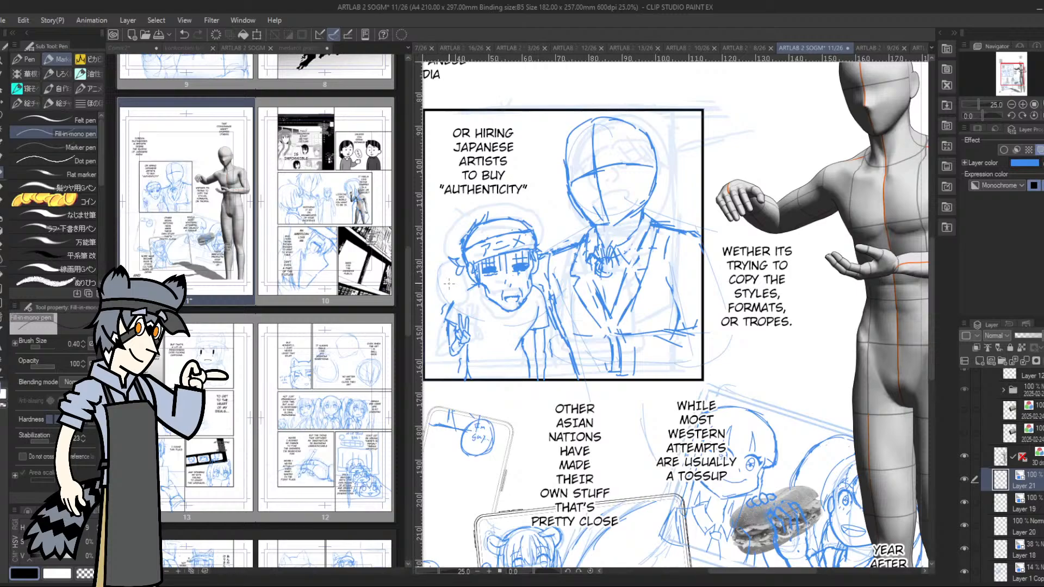
pyautogui.moveTo(454, 282)
pyautogui.mouseDown()
pyautogui.moveTo(439, 291)
pyautogui.moveTo(446, 308)
pyautogui.moveTo(470, 289)
pyautogui.moveTo(446, 276)
pyautogui.moveTo(436, 308)
pyautogui.moveTo(444, 315)
pyautogui.moveTo(438, 298)
pyautogui.moveTo(472, 293)
pyautogui.moveTo(468, 284)
pyautogui.moveTo(437, 309)
pyautogui.moveTo(475, 295)
pyautogui.moveTo(461, 288)
pyautogui.mouseUp()
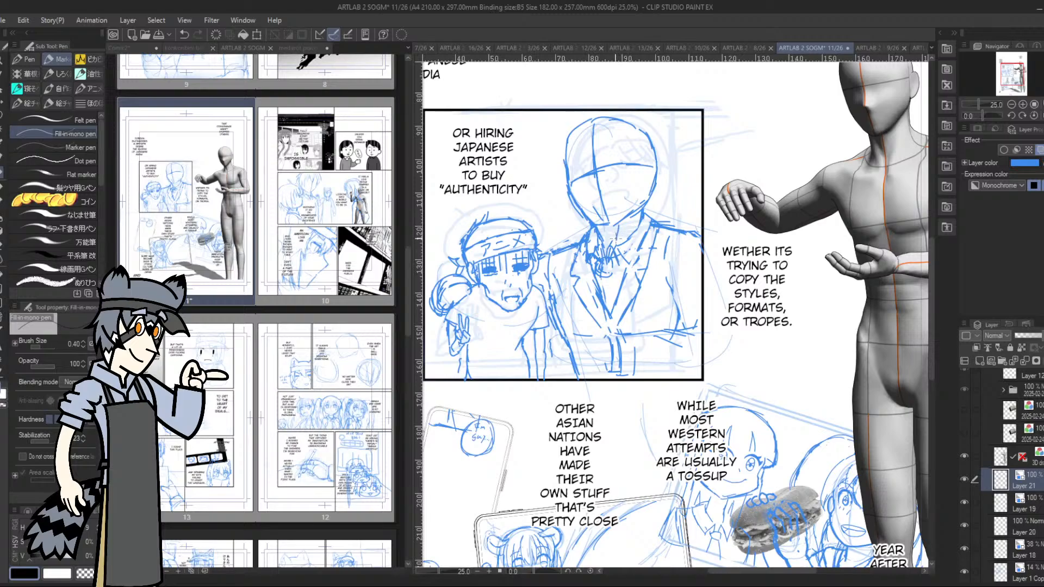
pyautogui.moveTo(642, 209); pyautogui.dragTo(698, 233)
pyautogui.moveTo(555, 337); pyautogui.dragTo(570, 360)
pyautogui.moveTo(550, 314); pyautogui.dragTo(563, 348)
pyautogui.hotkey('ctrl', 'z')
pyautogui.hotkey('ctrl', 'z')
pyautogui.hotkey('ctrl', 'z')
pyautogui.hotkey('ctrl', 'z')
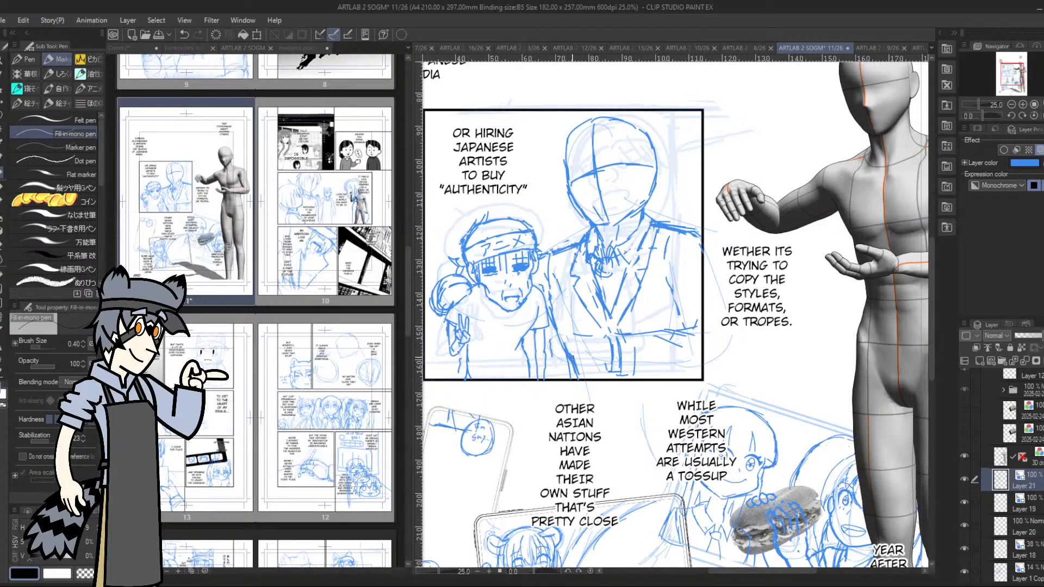
pyautogui.hotkey('ctrl', 'z')
# Outline the taller character's far forearm, elbow fold and outer shoulder, and redraw the tie and its knot
pyautogui.moveTo(634, 375); pyautogui.dragTo(680, 381)
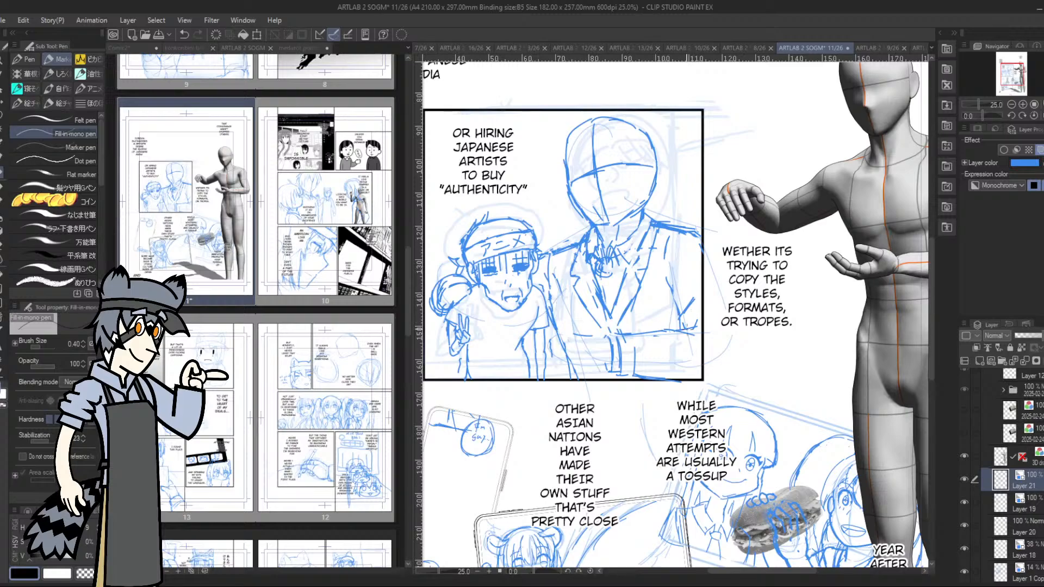
pyautogui.moveTo(684, 320)
pyautogui.mouseDown()
pyautogui.moveTo(710, 332)
pyautogui.moveTo(690, 314)
pyautogui.moveTo(701, 282)
pyautogui.mouseUp()
pyautogui.moveTo(685, 228)
pyautogui.mouseDown()
pyautogui.moveTo(707, 233)
pyautogui.moveTo(716, 262)
pyautogui.mouseUp()
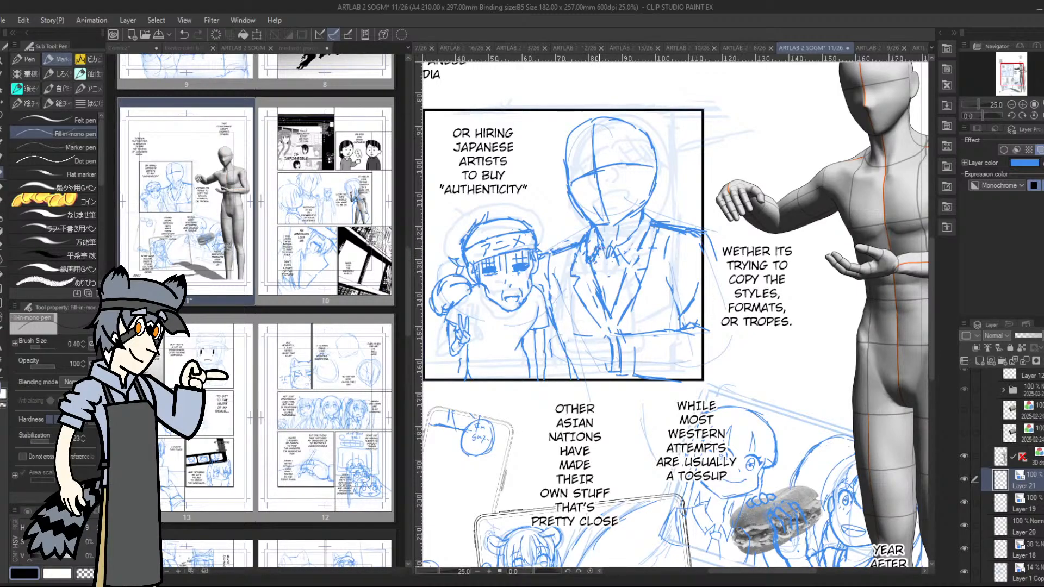
pyautogui.moveTo(605, 262); pyautogui.dragTo(609, 313)
pyautogui.moveTo(603, 259); pyautogui.dragTo(612, 267)
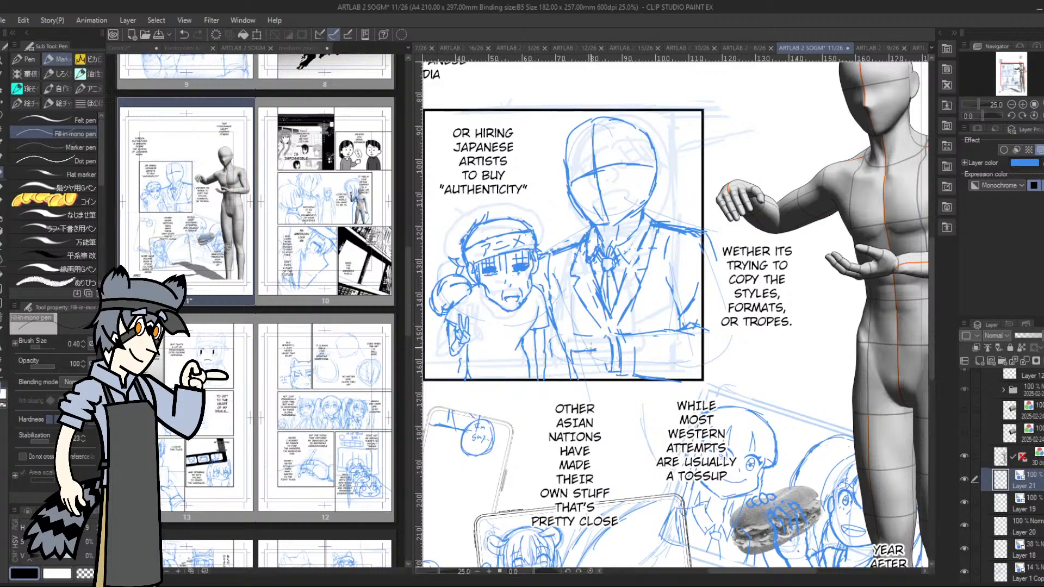
# Sketch a rectangular sheet in front of the taller character's chest, with marks on its face and a hand beneath it
pyautogui.moveTo(602, 339)
pyautogui.mouseDown()
pyautogui.moveTo(610, 344)
pyautogui.moveTo(590, 349)
pyautogui.mouseUp()
pyautogui.moveTo(562, 346); pyautogui.dragTo(558, 290)
pyautogui.moveTo(561, 327)
pyautogui.mouseDown()
pyautogui.moveTo(559, 280)
pyautogui.moveTo(597, 284)
pyautogui.mouseUp()
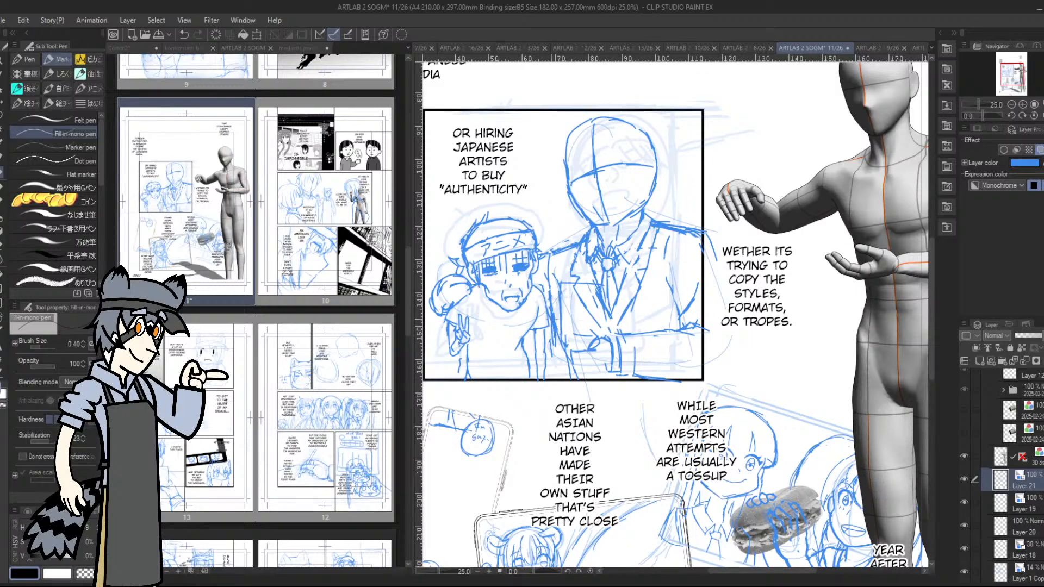
pyautogui.moveTo(548, 342)
pyautogui.mouseDown()
pyautogui.moveTo(546, 282)
pyautogui.moveTo(597, 286)
pyautogui.moveTo(601, 337)
pyautogui.moveTo(548, 318)
pyautogui.moveTo(548, 281)
pyautogui.moveTo(590, 278)
pyautogui.mouseUp()
pyautogui.moveTo(550, 278)
pyautogui.mouseDown()
pyautogui.moveTo(601, 279)
pyautogui.moveTo(600, 335)
pyautogui.moveTo(550, 303)
pyautogui.moveTo(572, 285)
pyautogui.moveTo(587, 285)
pyautogui.moveTo(595, 323)
pyautogui.moveTo(597, 291)
pyautogui.moveTo(600, 325)
pyautogui.moveTo(552, 338)
pyautogui.mouseUp()
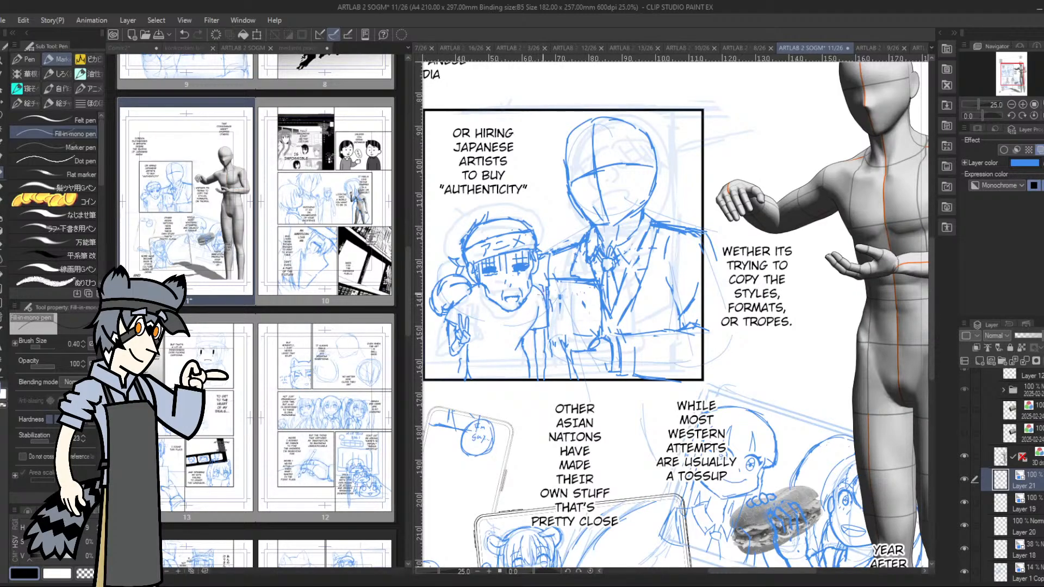
pyautogui.moveTo(560, 297)
pyautogui.mouseDown()
pyautogui.moveTo(542, 289)
pyautogui.moveTo(547, 318)
pyautogui.mouseUp()
pyautogui.moveTo(546, 342); pyautogui.dragTo(546, 281)
pyautogui.moveTo(591, 341)
pyautogui.mouseDown()
pyautogui.moveTo(571, 341)
pyautogui.moveTo(586, 348)
pyautogui.mouseUp()
pyautogui.moveTo(573, 360); pyautogui.dragTo(579, 364)
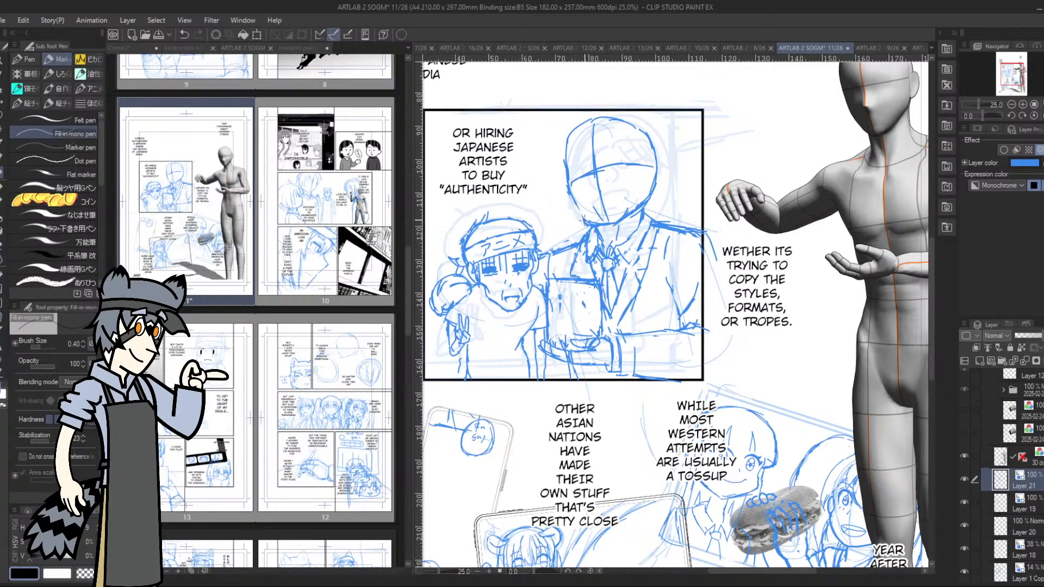
# Redraw the taller character's jaw as a rounder curve and clear the eye guideline from the head
pyautogui.moveTo(579, 202)
pyautogui.mouseDown()
pyautogui.moveTo(584, 221)
pyautogui.moveTo(566, 140)
pyautogui.moveTo(593, 120)
pyautogui.moveTo(640, 129)
pyautogui.moveTo(657, 193)
pyautogui.mouseUp()
pyautogui.moveTo(590, 169)
pyautogui.mouseDown()
pyautogui.moveTo(615, 166)
pyautogui.moveTo(601, 204)
pyautogui.moveTo(593, 144)
pyautogui.moveTo(616, 161)
pyautogui.mouseUp()
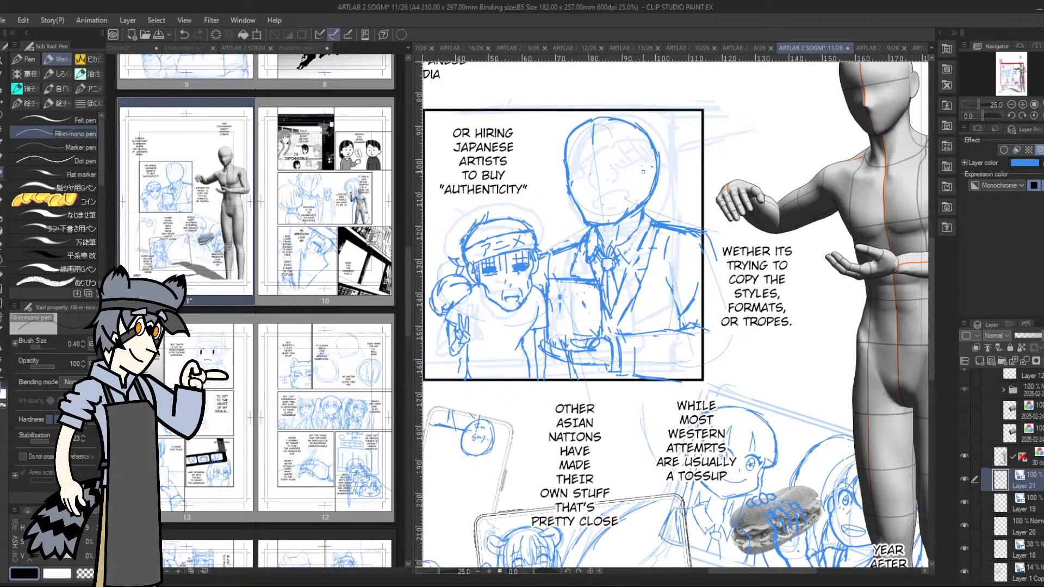
# Lasso the taller character's head and rotate it about 7.1° counter-clockwise toward the shorter character
pyautogui.press('m')
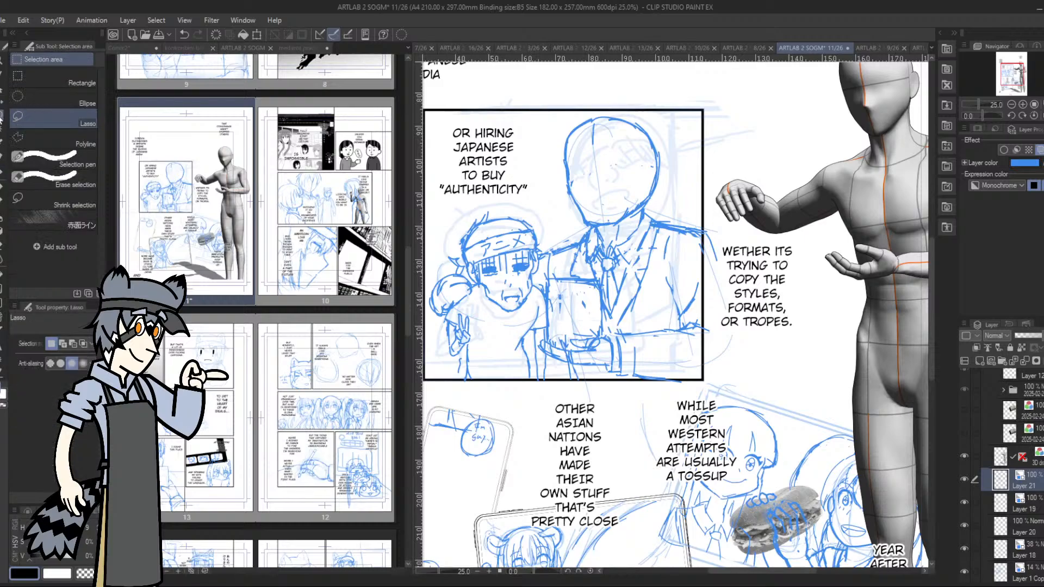
pyautogui.moveTo(562, 120)
pyautogui.mouseDown()
pyautogui.moveTo(572, 206)
pyautogui.moveTo(614, 221)
pyautogui.moveTo(657, 197)
pyautogui.moveTo(668, 140)
pyautogui.moveTo(612, 100)
pyautogui.mouseUp()
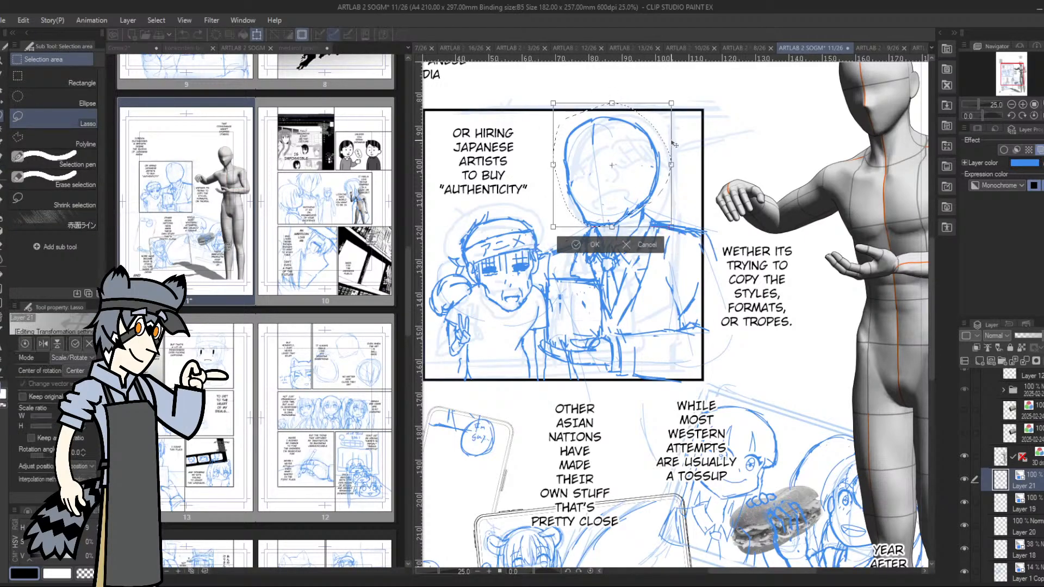
pyautogui.hotkey('ctrl', 't')
pyautogui.moveTo(685, 156); pyautogui.dragTo(651, 150)
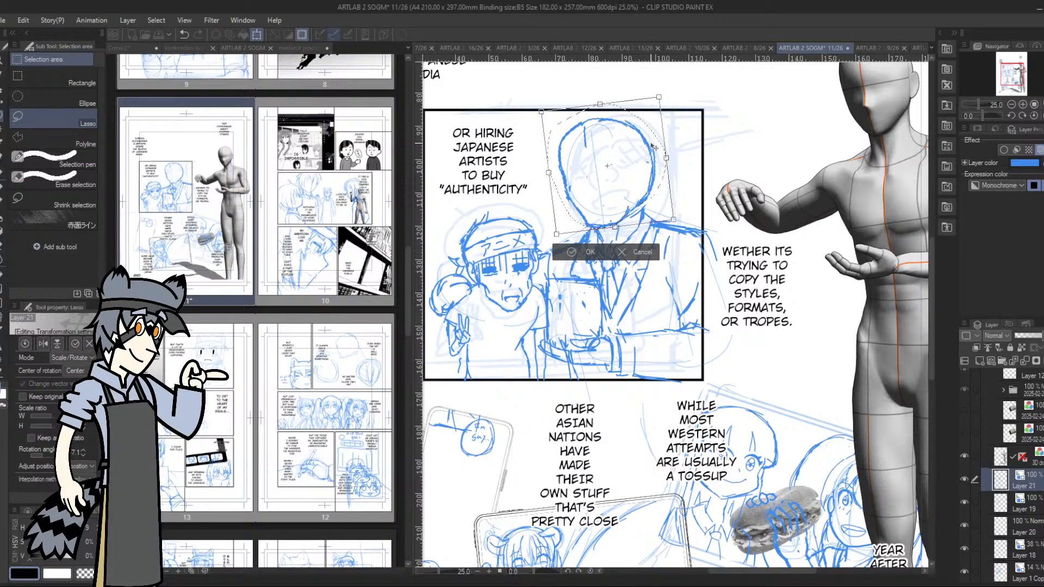
pyautogui.click(584, 252)
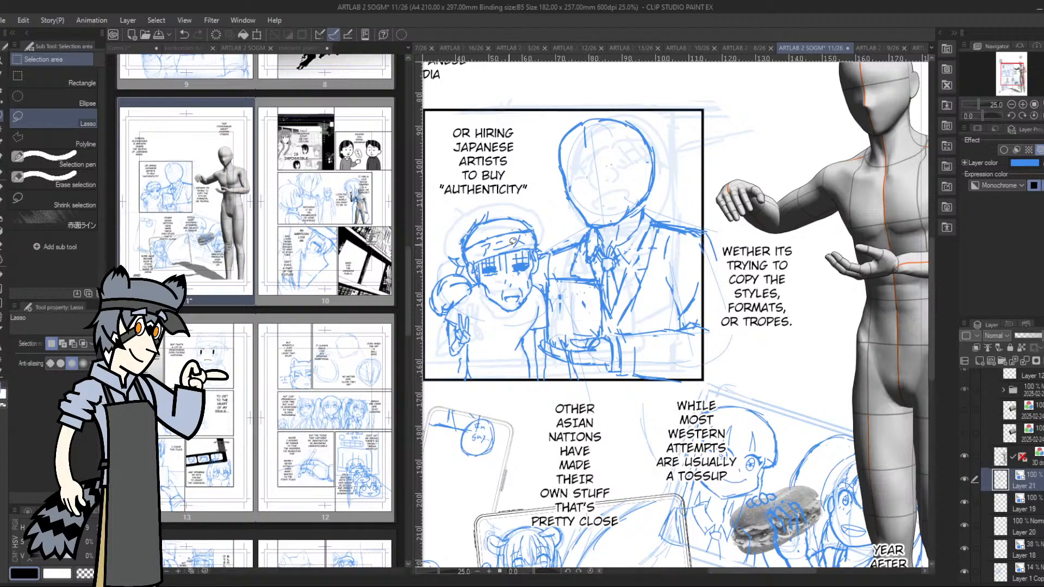
# Lasso the taller character's upper torso, rotate it about 2.3° and deselect it
pyautogui.moveTo(554, 243)
pyautogui.mouseDown()
pyautogui.moveTo(548, 274)
pyautogui.moveTo(594, 273)
pyautogui.moveTo(610, 292)
pyautogui.moveTo(609, 322)
pyautogui.moveTo(659, 327)
pyautogui.moveTo(744, 310)
pyautogui.moveTo(742, 335)
pyautogui.moveTo(743, 270)
pyautogui.moveTo(716, 205)
pyautogui.moveTo(565, 238)
pyautogui.mouseUp()
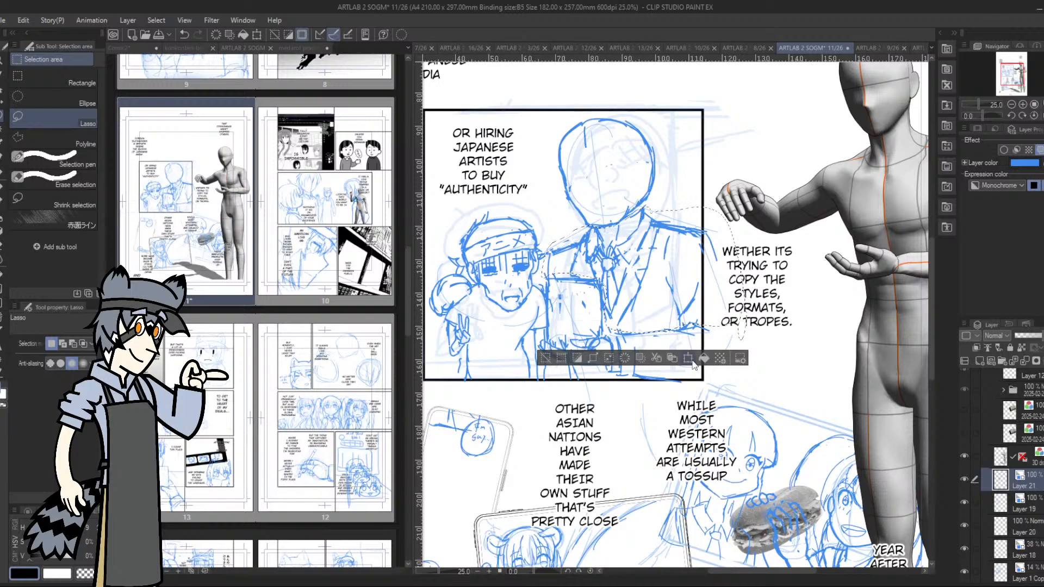
pyautogui.click(688, 358)
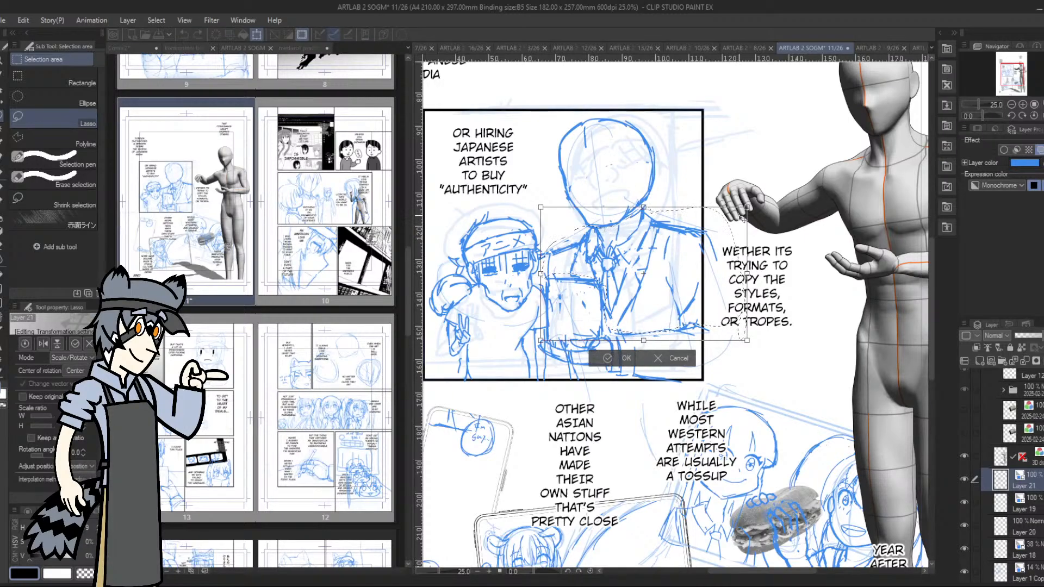
pyautogui.moveTo(747, 207); pyautogui.dragTo(750, 199)
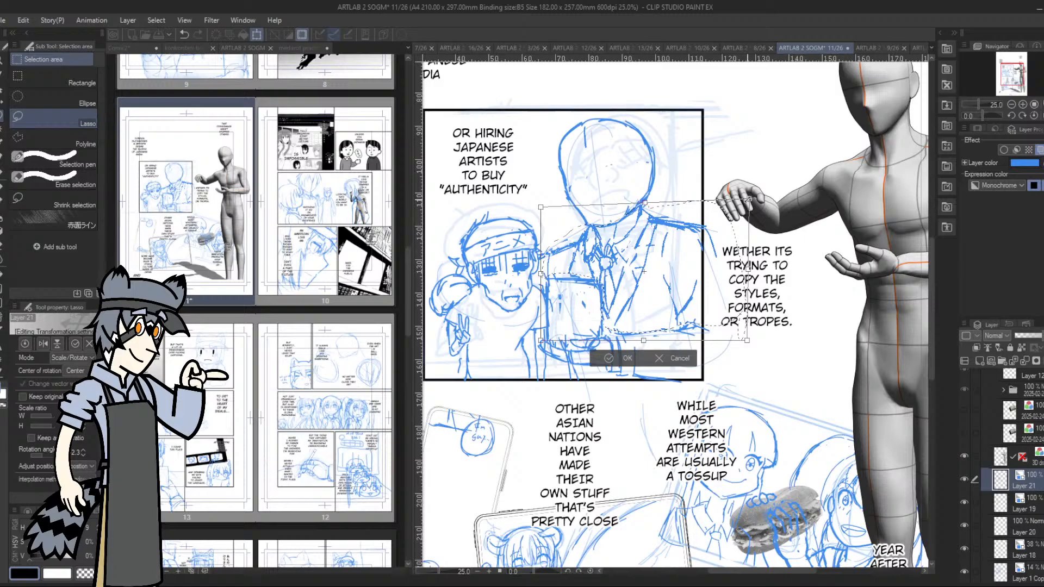
pyautogui.click(617, 359)
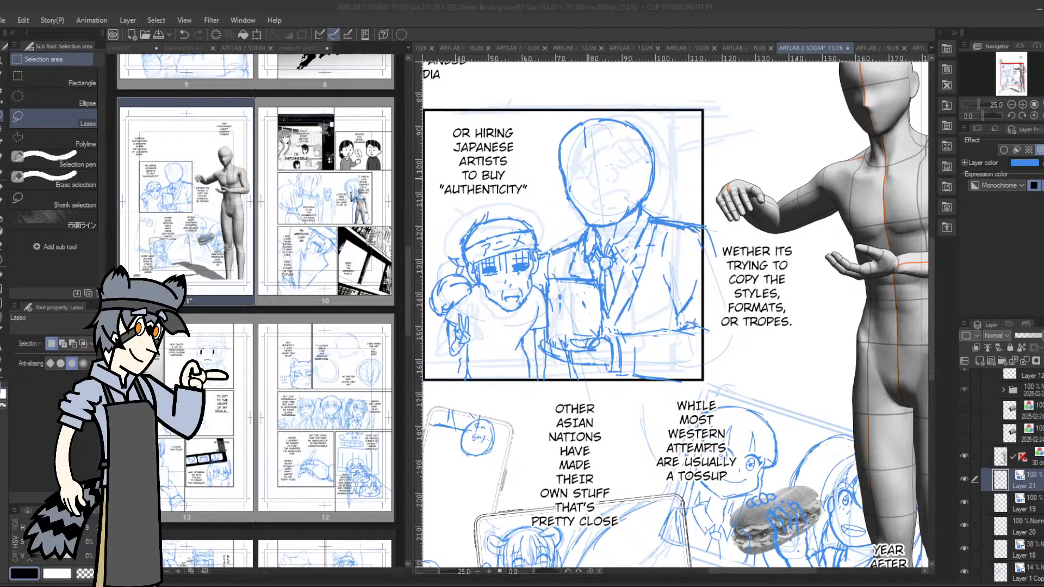
pyautogui.click(591, 167)
# Sketch the taller character's nose line and mouth with the fill-in mono pen
pyautogui.click(1, 173)
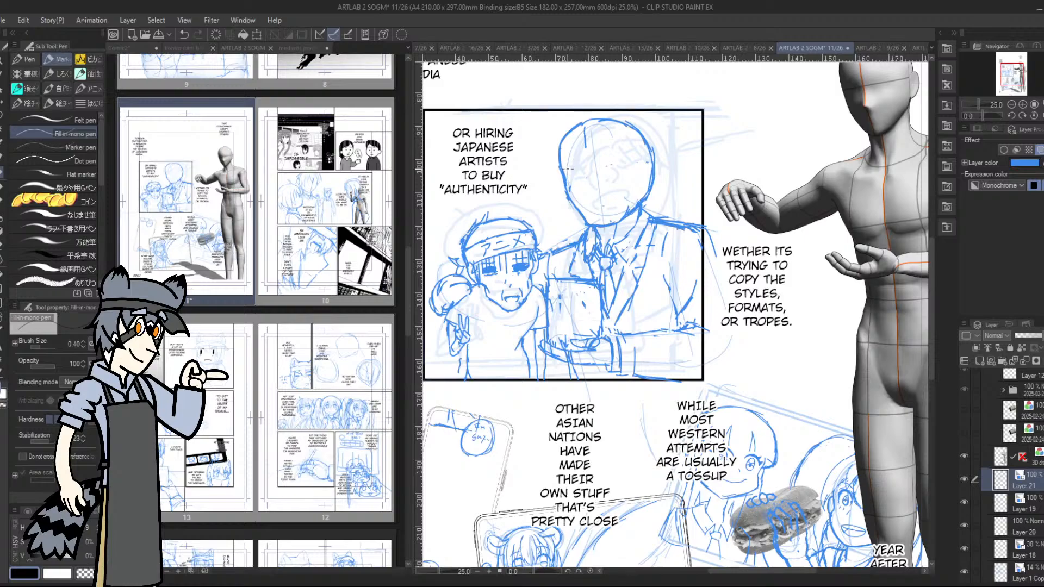
pyautogui.moveTo(585, 169); pyautogui.dragTo(585, 182)
pyautogui.moveTo(585, 186); pyautogui.dragTo(587, 211)
pyautogui.hotkey('ctrl', 'z')
pyautogui.moveTo(588, 209)
pyautogui.mouseDown()
pyautogui.moveTo(617, 199)
pyautogui.moveTo(594, 211)
pyautogui.mouseUp()
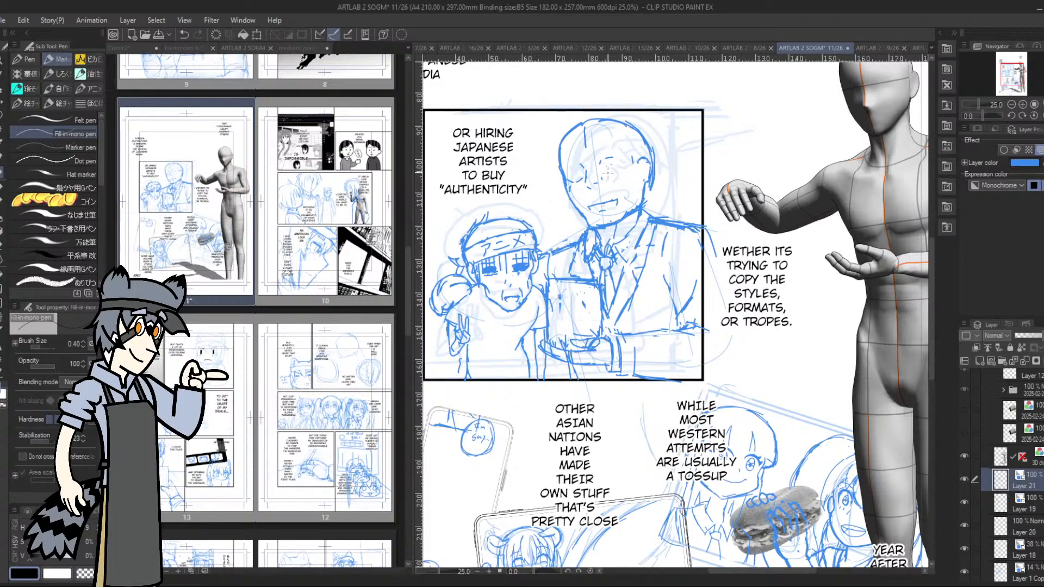
pyautogui.moveTo(588, 204); pyautogui.dragTo(614, 199)
pyautogui.moveTo(585, 192); pyautogui.dragTo(588, 195)
# Sketch the taller character's eyes as a hatched band across the face
pyautogui.moveTo(594, 172)
pyautogui.mouseDown()
pyautogui.moveTo(606, 173)
pyautogui.moveTo(571, 179)
pyautogui.mouseUp()
pyautogui.moveTo(577, 169)
pyautogui.mouseDown()
pyautogui.moveTo(599, 158)
pyautogui.moveTo(615, 171)
pyautogui.moveTo(591, 170)
pyautogui.moveTo(606, 144)
pyautogui.moveTo(616, 151)
pyautogui.moveTo(594, 170)
pyautogui.mouseUp()
pyautogui.moveTo(600, 159)
pyautogui.mouseDown()
pyautogui.moveTo(599, 169)
pyautogui.moveTo(627, 174)
pyautogui.mouseUp()
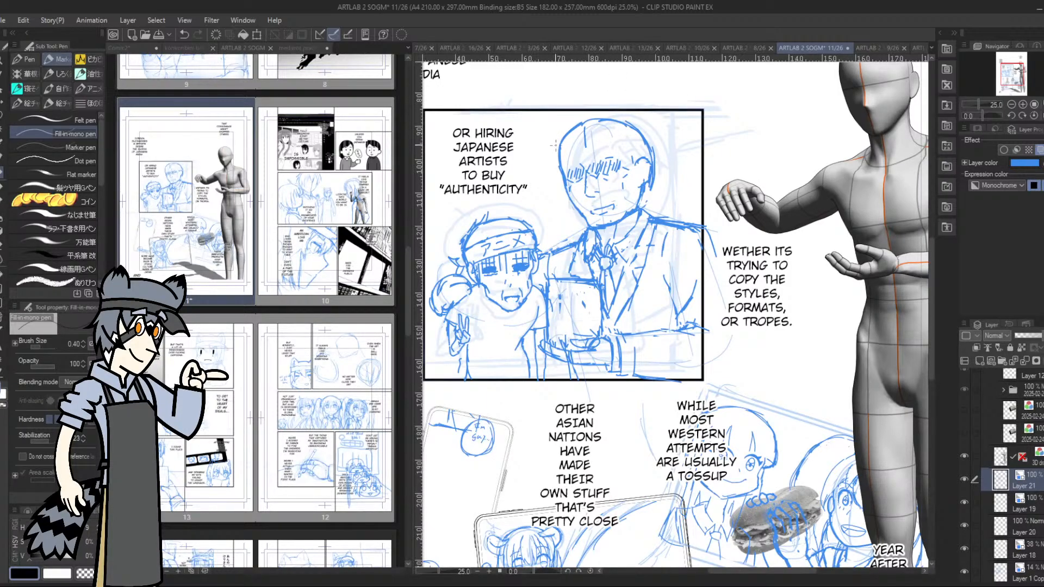
# Add a hair tuft beside the taller character's forehead and touch up the jaw just below the ear
pyautogui.moveTo(559, 134); pyautogui.dragTo(556, 154)
pyautogui.moveTo(607, 204)
pyautogui.mouseDown()
pyautogui.moveTo(615, 198)
pyautogui.moveTo(614, 207)
pyautogui.mouseUp()
pyautogui.hotkey('ctrl', 'z')
pyautogui.hotkey('ctrl', 'z')
pyautogui.moveTo(645, 202)
pyautogui.mouseDown()
pyautogui.moveTo(639, 210)
pyautogui.moveTo(640, 200)
pyautogui.mouseUp()
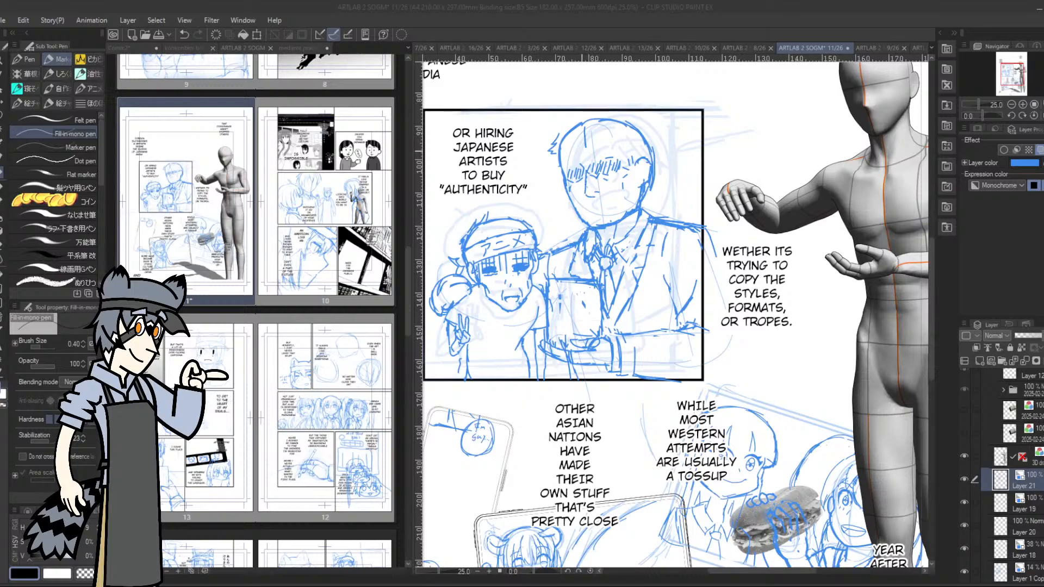
# Lasso the upper part of the taller character's head with the eyes, move it slightly upward and deselect it
pyautogui.press('m')
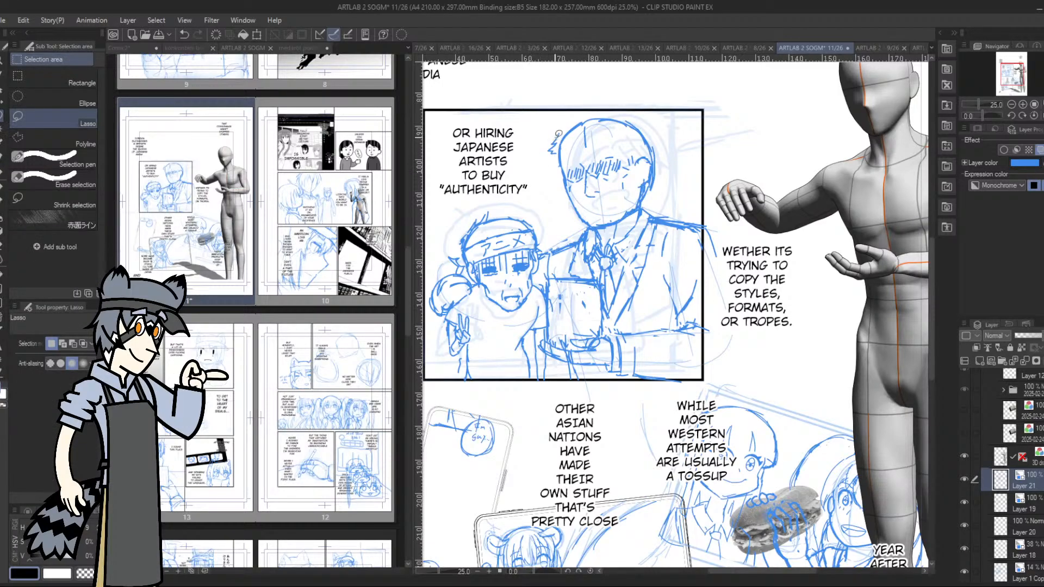
pyautogui.moveTo(560, 122)
pyautogui.mouseDown()
pyautogui.moveTo(581, 194)
pyautogui.moveTo(639, 178)
pyautogui.moveTo(647, 187)
pyautogui.moveTo(671, 167)
pyautogui.moveTo(647, 120)
pyautogui.moveTo(568, 114)
pyautogui.mouseUp()
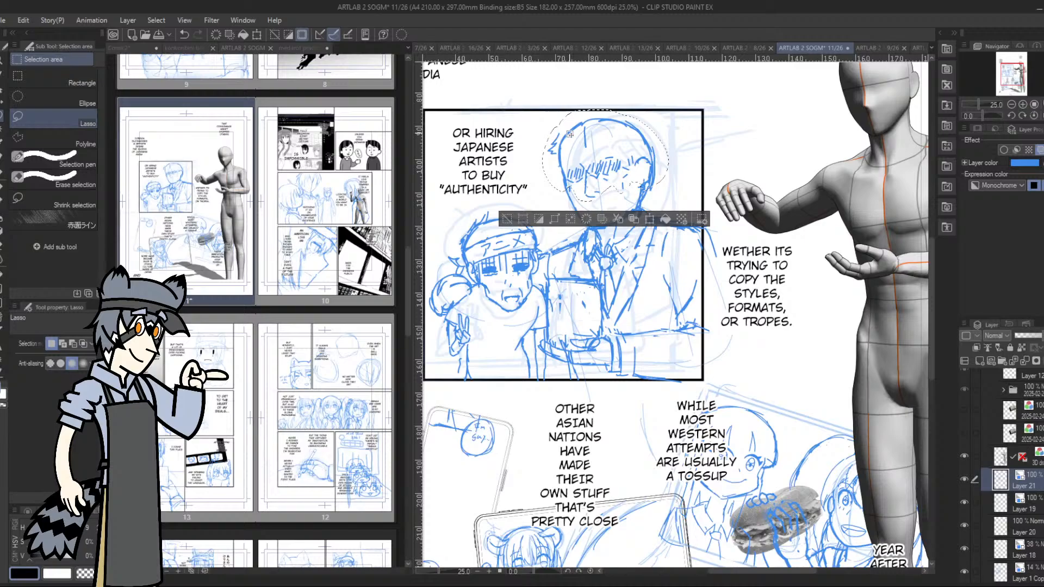
pyautogui.click(651, 222)
pyautogui.moveTo(636, 170); pyautogui.dragTo(634, 165)
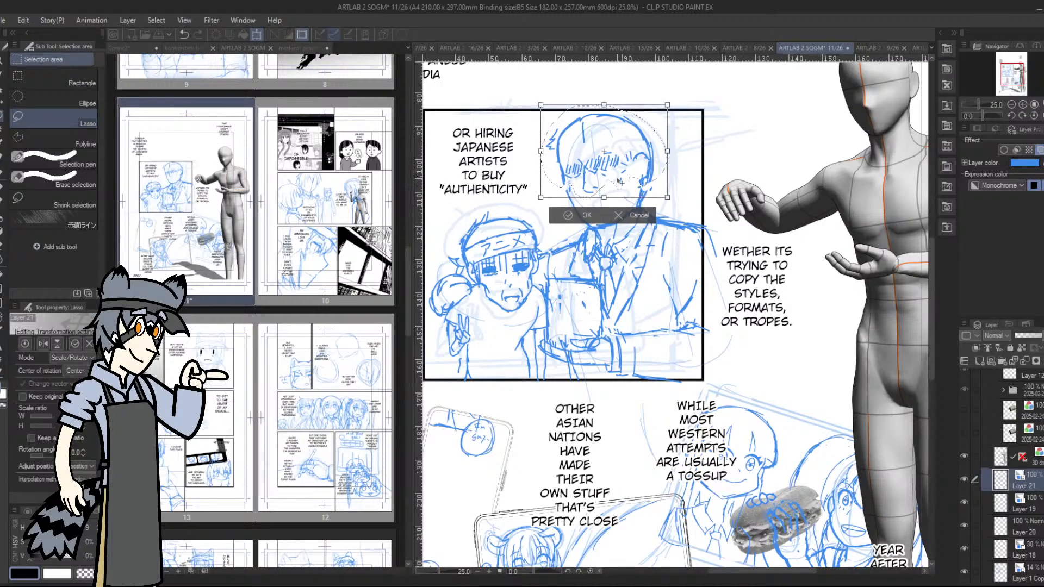
pyautogui.click(562, 215)
pyautogui.hotkey('ctrl', 'd')
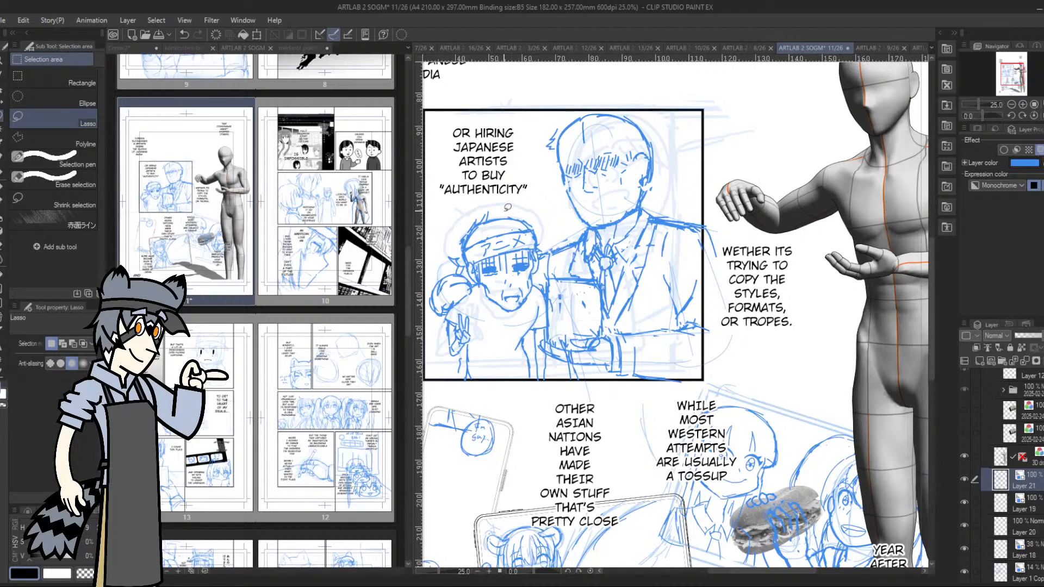
# Redraw the taller character's mouth with creases around it and touch up the chin line
pyautogui.click(2, 174)
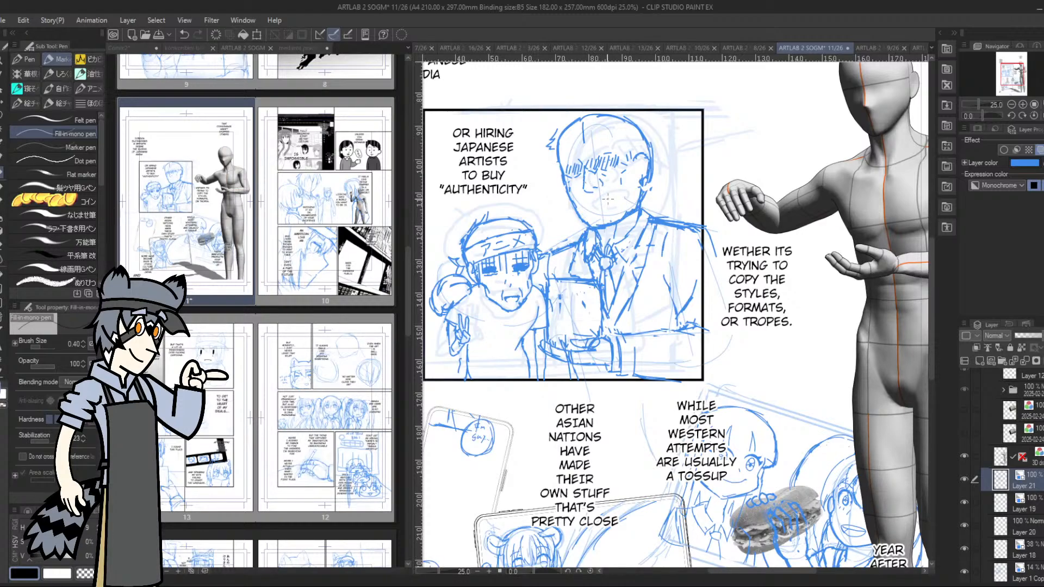
pyautogui.moveTo(591, 206)
pyautogui.mouseDown()
pyautogui.moveTo(615, 209)
pyautogui.moveTo(608, 201)
pyautogui.moveTo(588, 209)
pyautogui.mouseUp()
pyautogui.moveTo(580, 199); pyautogui.dragTo(583, 212)
pyautogui.moveTo(607, 229); pyautogui.dragTo(618, 227)
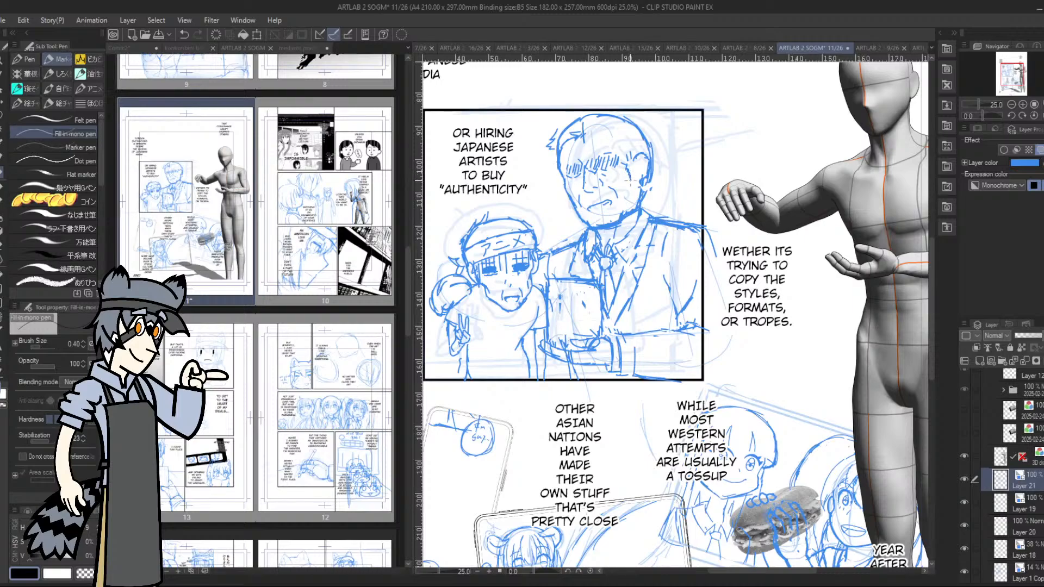
# Draw the taller character's sideburn and ear, and add hair strokes behind the ear and above the forehead
pyautogui.moveTo(629, 166); pyautogui.dragTo(631, 176)
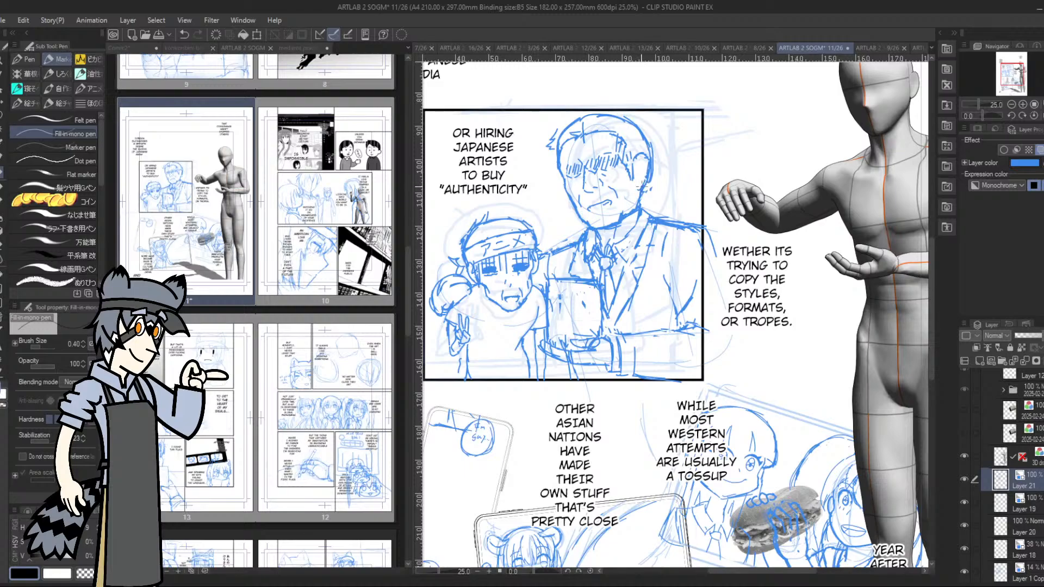
pyautogui.moveTo(647, 156); pyautogui.dragTo(634, 158)
pyautogui.moveTo(652, 175); pyautogui.dragTo(645, 189)
pyautogui.moveTo(657, 150); pyautogui.dragTo(653, 162)
pyautogui.moveTo(568, 120)
pyautogui.mouseDown()
pyautogui.moveTo(553, 132)
pyautogui.moveTo(582, 118)
pyautogui.mouseUp()
# Draw the taller character's slanted, open mouth more boldly and outline the hatched eye nearest the shorter character
pyautogui.click(1022, 104)
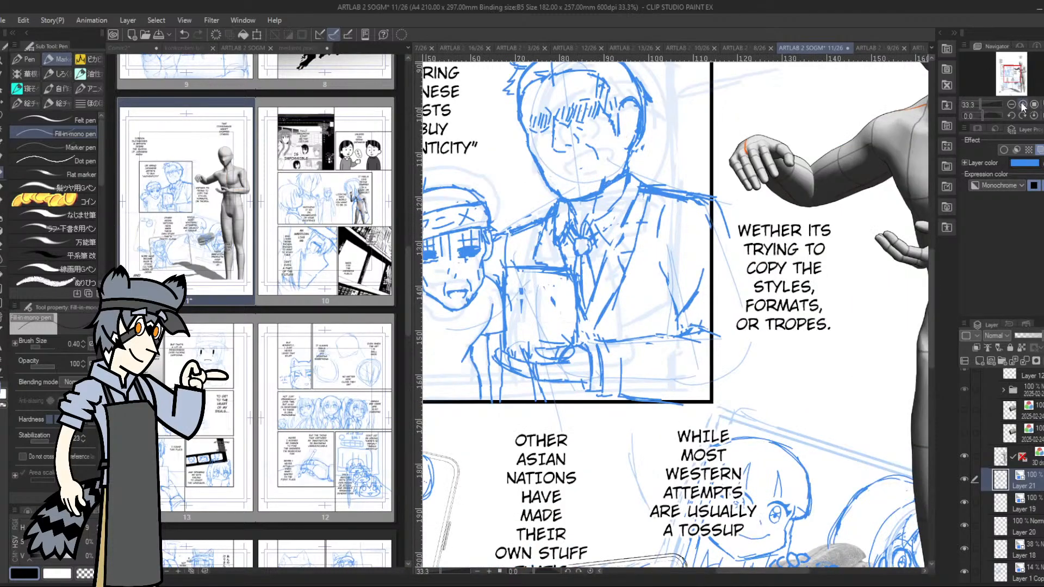
pyautogui.moveTo(561, 171); pyautogui.dragTo(586, 160)
pyautogui.moveTo(565, 173); pyautogui.dragTo(585, 165)
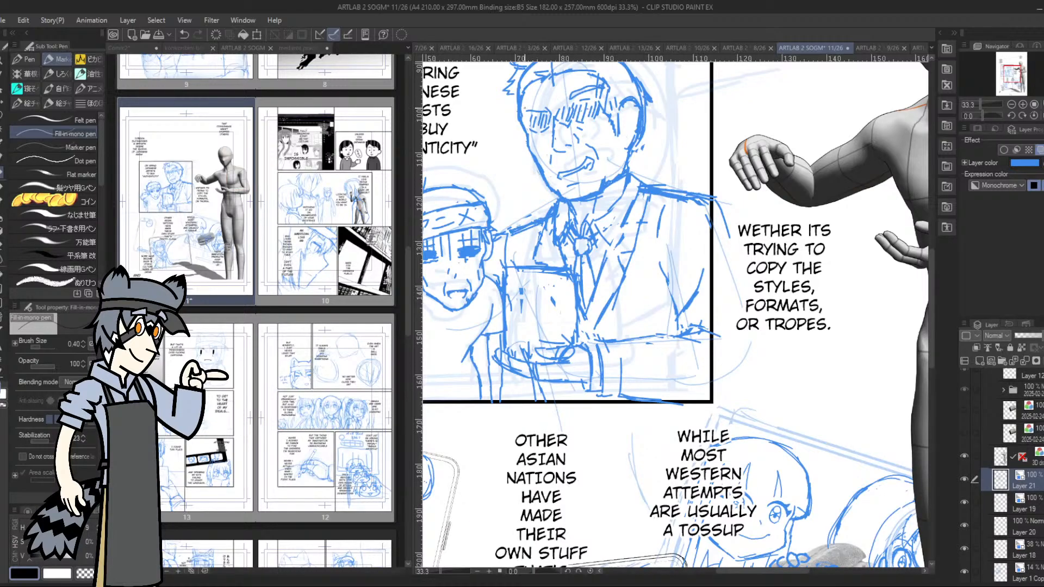
pyautogui.moveTo(545, 101); pyautogui.dragTo(523, 113)
pyautogui.moveTo(529, 117)
pyautogui.mouseDown()
pyautogui.moveTo(526, 129)
pyautogui.moveTo(557, 109)
pyautogui.mouseUp()
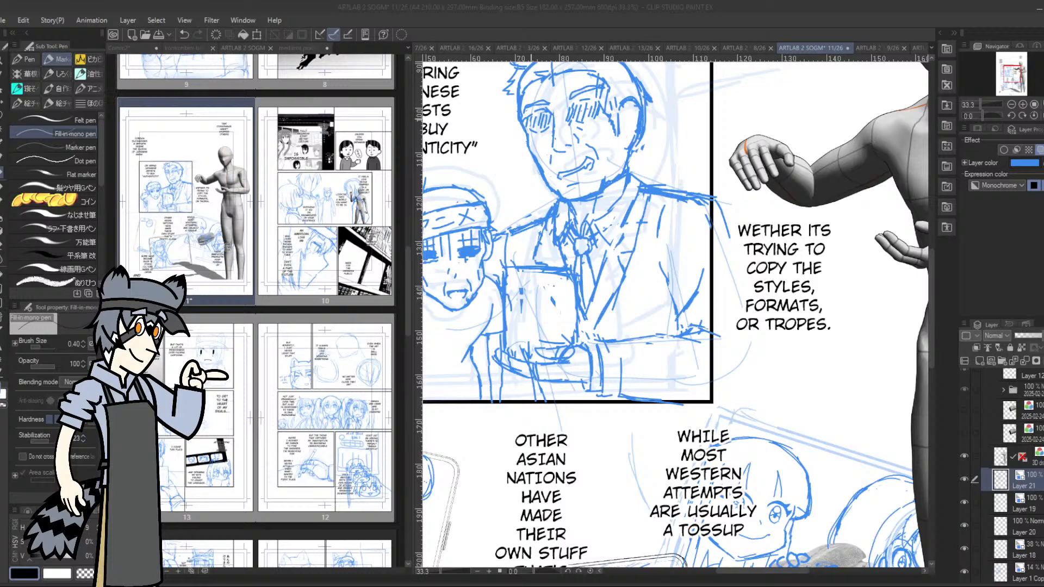
# Lasso the taller character's slanted mouth and adjust its placement slightly with a scale/rotate transformation
pyautogui.click(529, 120)
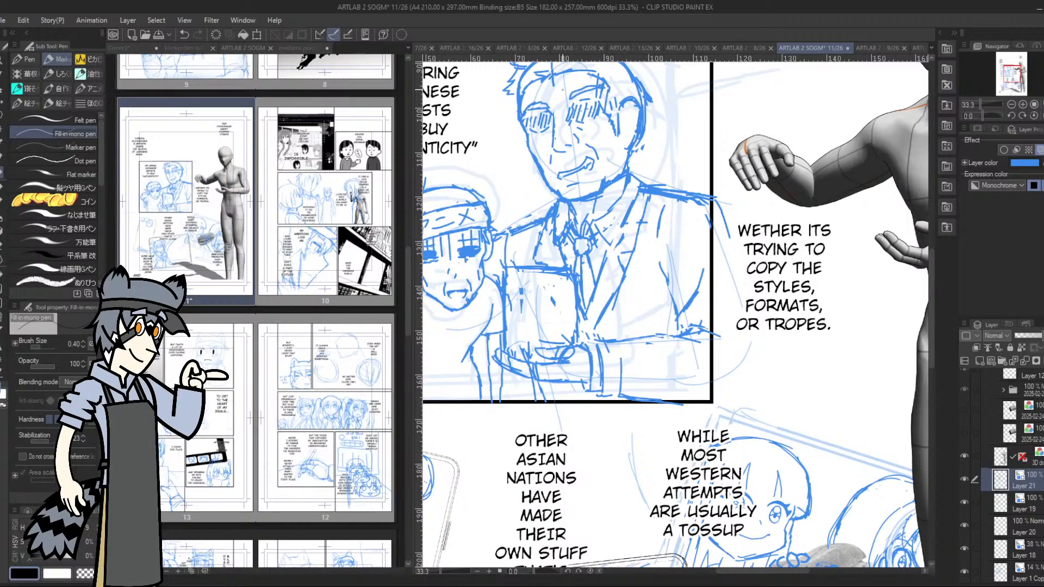
pyautogui.press('m')
pyautogui.moveTo(568, 163)
pyautogui.mouseDown()
pyautogui.moveTo(560, 165)
pyautogui.moveTo(600, 169)
pyautogui.moveTo(585, 149)
pyautogui.moveTo(592, 157)
pyautogui.mouseUp()
pyautogui.click(616, 202)
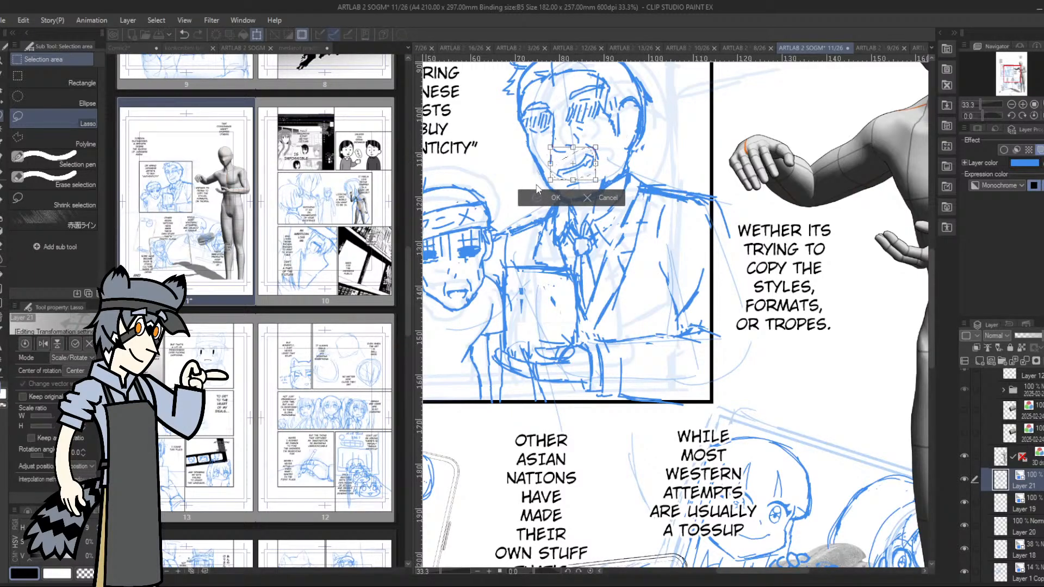
pyautogui.click(541, 197)
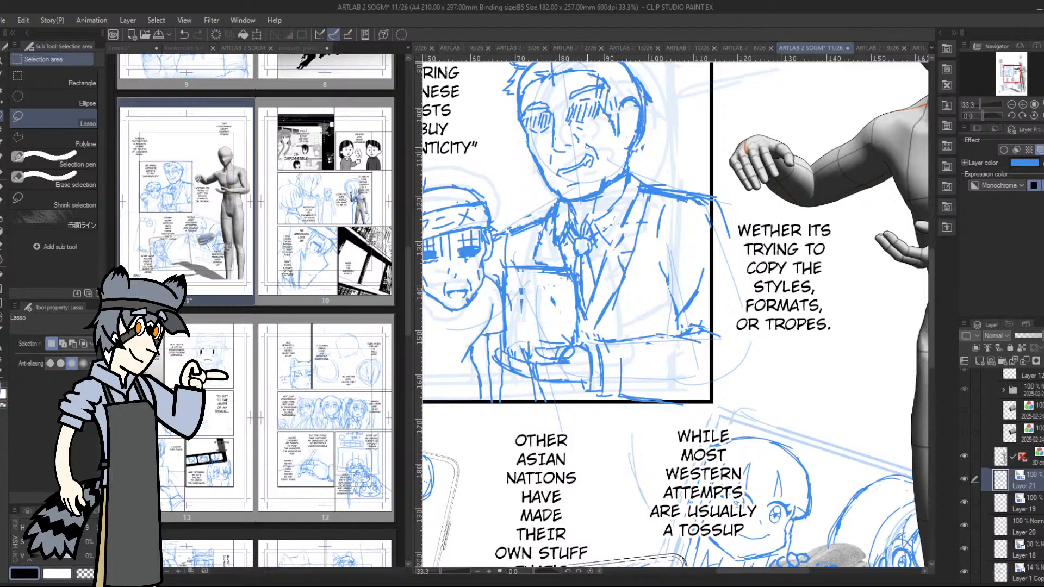
# Try new pen strokes along the taller character's collar and lapel, and undo them
pyautogui.click(2, 176)
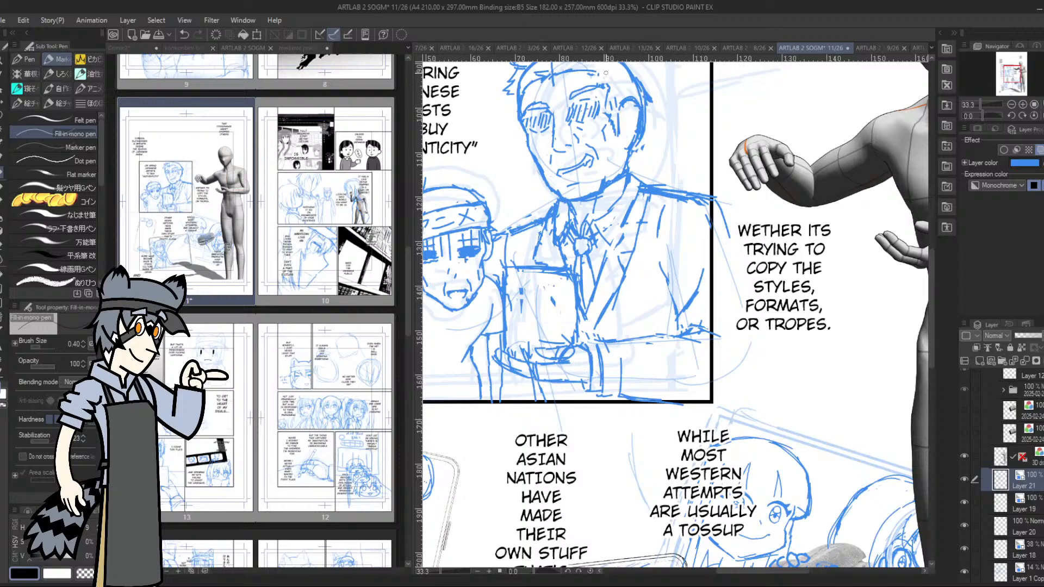
pyautogui.scroll(1, 606, 73)
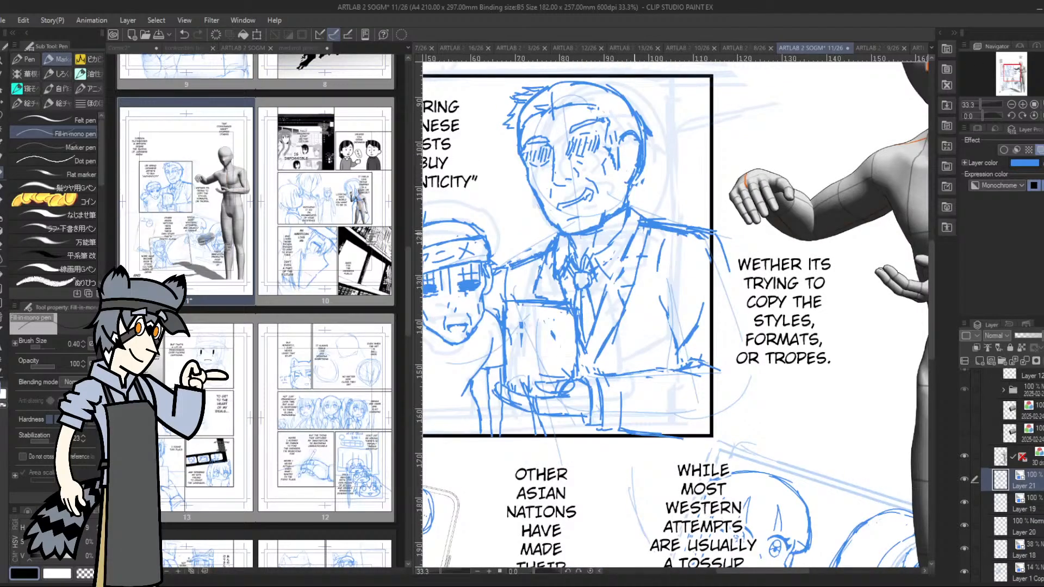
pyautogui.moveTo(608, 278)
pyautogui.mouseDown()
pyautogui.moveTo(599, 302)
pyautogui.moveTo(624, 260)
pyautogui.mouseUp()
pyautogui.moveTo(623, 223); pyautogui.dragTo(598, 251)
pyautogui.hotkey('ctrl', 'z')
pyautogui.hotkey('ctrl', 'z')
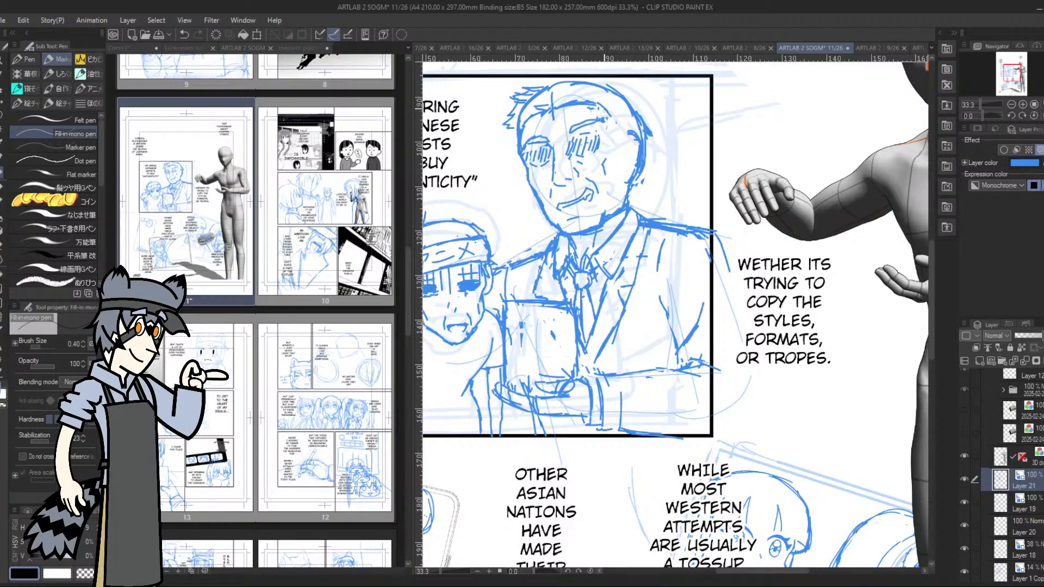
# Rework the hairline and sideburn beside the taller character's temple and touch up the brow lines
pyautogui.moveTo(609, 122); pyautogui.dragTo(610, 155)
pyautogui.moveTo(614, 112); pyautogui.dragTo(608, 118)
pyautogui.moveTo(620, 118); pyautogui.dragTo(611, 143)
pyautogui.moveTo(527, 149); pyautogui.dragTo(601, 130)
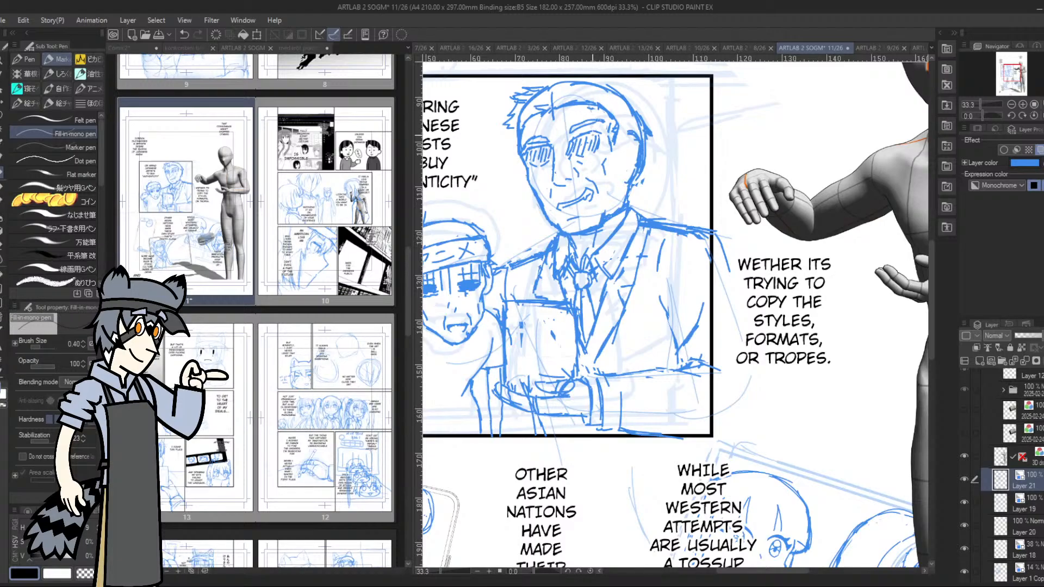
# Try reshaping the taller character's mouth with short strokes and undo the attempts
pyautogui.moveTo(577, 196); pyautogui.dragTo(575, 194)
pyautogui.hotkey('ctrl', 'z')
pyautogui.hotkey('ctrl', 'z')
pyautogui.hotkey('ctrl', 'z')
pyautogui.hotkey('ctrl', 'z')
pyautogui.hotkey('ctrl', 'z')
pyautogui.moveTo(559, 203); pyautogui.dragTo(578, 192)
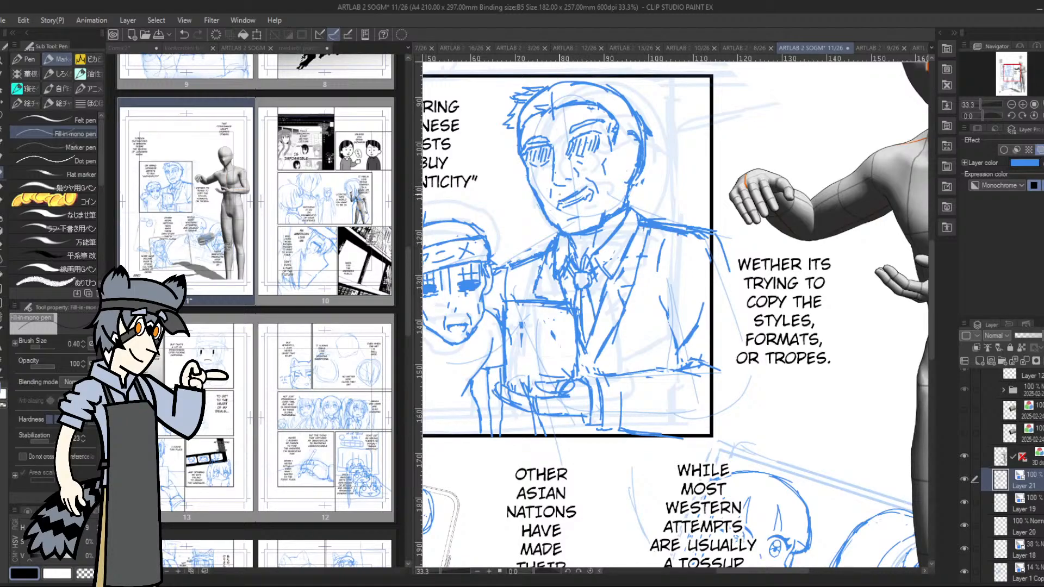
pyautogui.click(184, 33)
pyautogui.click(184, 33)
pyautogui.click(185, 34)
pyautogui.click(184, 33)
pyautogui.click(185, 34)
pyautogui.click(184, 33)
pyautogui.click(184, 33)
pyautogui.click(184, 33)
pyautogui.click(184, 33)
# Rework the side of the taller character's face around the ear and touch up the hand beneath the box
pyautogui.moveTo(628, 175)
pyautogui.mouseDown()
pyautogui.moveTo(626, 193)
pyautogui.moveTo(627, 180)
pyautogui.mouseUp()
pyautogui.moveTo(623, 162); pyautogui.dragTo(628, 172)
pyautogui.moveTo(632, 132)
pyautogui.mouseDown()
pyautogui.moveTo(635, 185)
pyautogui.moveTo(638, 124)
pyautogui.moveTo(637, 147)
pyautogui.mouseUp()
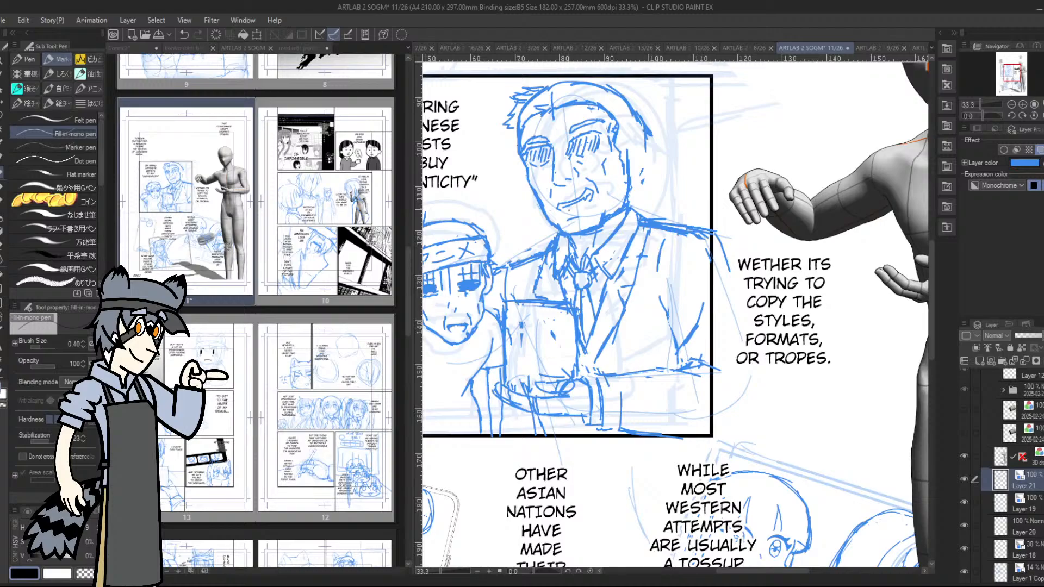
pyautogui.moveTo(566, 388)
pyautogui.mouseDown()
pyautogui.moveTo(555, 385)
pyautogui.moveTo(564, 383)
pyautogui.mouseUp()
# Switch to the おうどんペン 2 pen and redraw the taller character's open mouth and the jaw line up to the ear
pyautogui.click(96, 108)
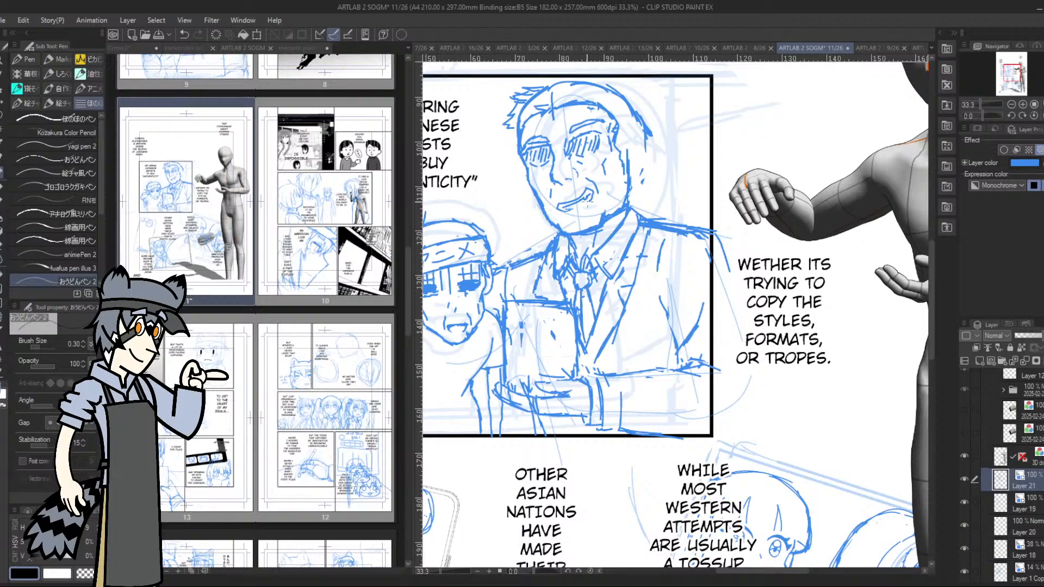
pyautogui.moveTo(589, 200); pyautogui.dragTo(571, 214)
pyautogui.moveTo(608, 216); pyautogui.dragTo(627, 174)
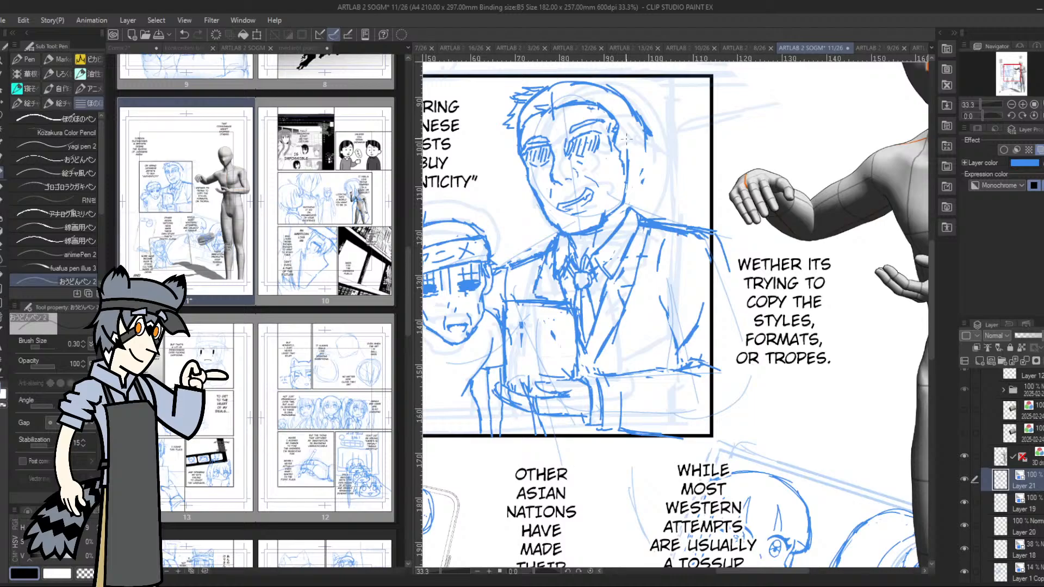
# Lasso the taller character's eyes, nose and mouth, adjust them slightly with a transformation and deselect
pyautogui.press('m')
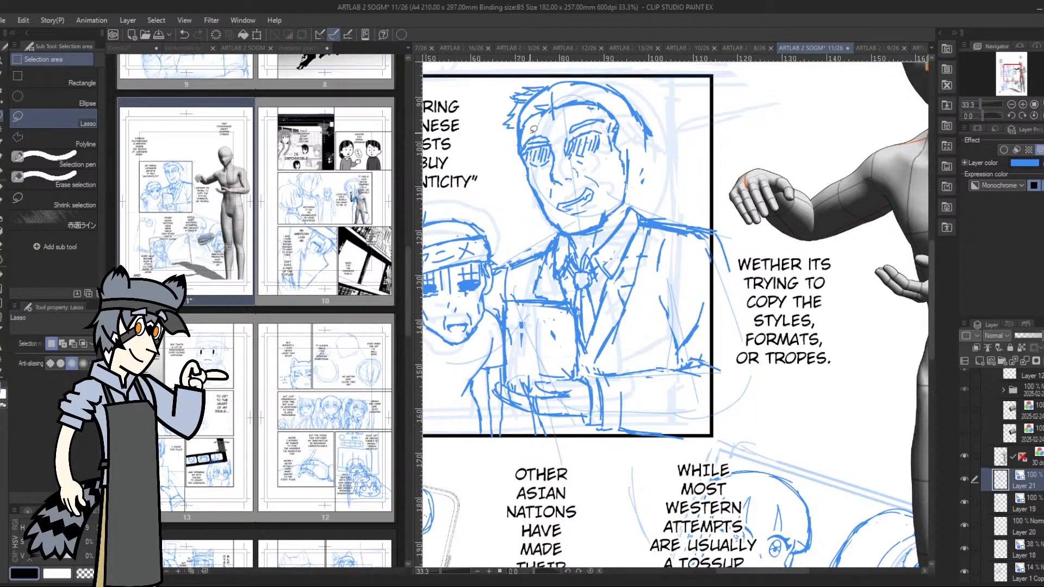
pyautogui.moveTo(525, 139)
pyautogui.mouseDown()
pyautogui.moveTo(562, 194)
pyautogui.moveTo(578, 179)
pyautogui.moveTo(596, 188)
pyautogui.moveTo(609, 177)
pyautogui.moveTo(608, 110)
pyautogui.moveTo(571, 114)
pyautogui.moveTo(585, 140)
pyautogui.mouseUp()
pyautogui.hotkey('ctrl', 't')
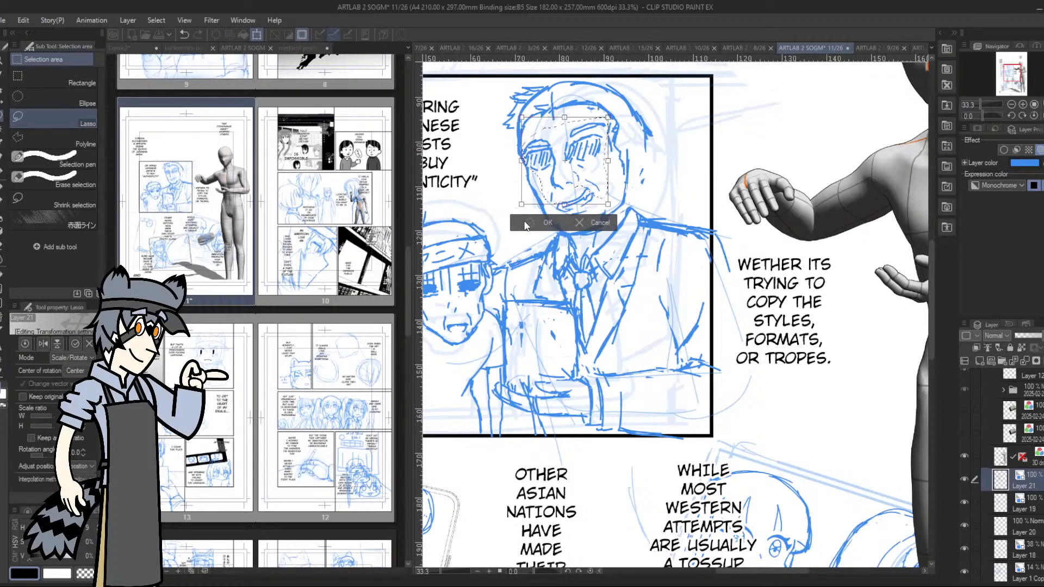
pyautogui.click(529, 223)
pyautogui.click(482, 220)
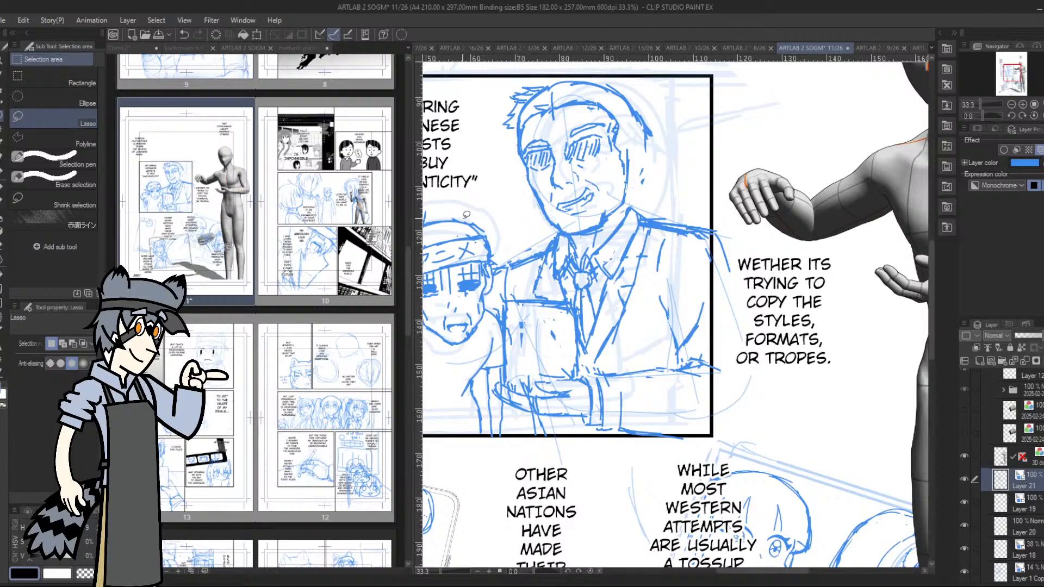
# Draw the taller character's ear with its inner line and refine the sideburn in front of it
pyautogui.click(5, 173)
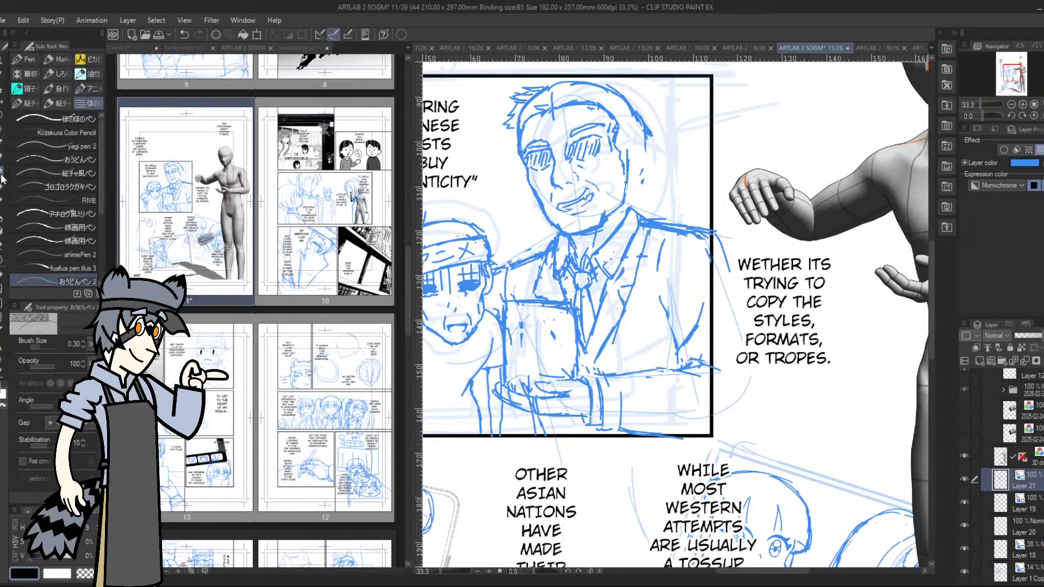
pyautogui.moveTo(625, 154)
pyautogui.mouseDown()
pyautogui.moveTo(632, 143)
pyautogui.moveTo(632, 188)
pyautogui.mouseUp()
pyautogui.moveTo(625, 145)
pyautogui.mouseDown()
pyautogui.moveTo(630, 181)
pyautogui.moveTo(631, 138)
pyautogui.moveTo(639, 180)
pyautogui.mouseUp()
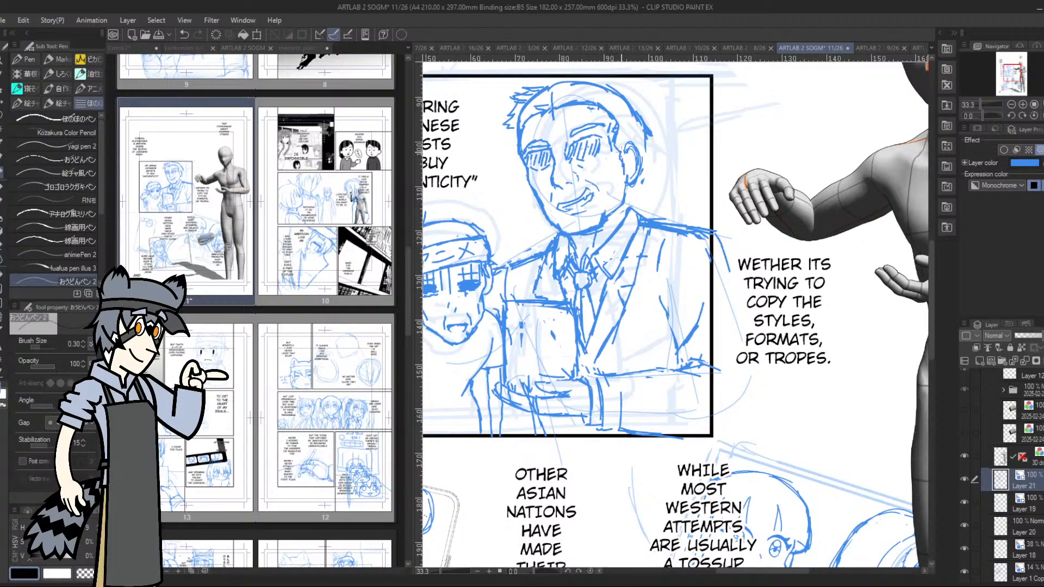
pyautogui.moveTo(618, 149); pyautogui.dragTo(623, 161)
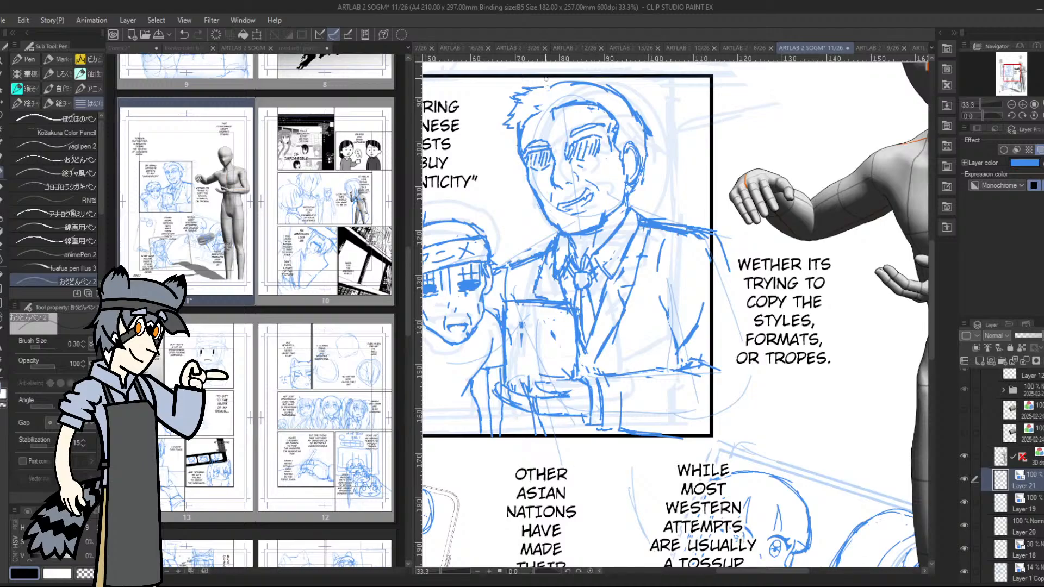
# Handwrite "American brand The anime" on the front of the box the taller character is holding
pyautogui.moveTo(522, 323)
pyautogui.mouseDown()
pyautogui.moveTo(521, 357)
pyautogui.moveTo(555, 327)
pyautogui.mouseUp()
pyautogui.moveTo(564, 364)
pyautogui.mouseDown()
pyautogui.moveTo(525, 392)
pyautogui.moveTo(530, 379)
pyautogui.mouseUp()
pyautogui.moveTo(571, 338)
pyautogui.mouseDown()
pyautogui.moveTo(528, 318)
pyautogui.moveTo(510, 354)
pyautogui.moveTo(508, 338)
pyautogui.moveTo(541, 300)
pyautogui.moveTo(515, 314)
pyautogui.moveTo(571, 310)
pyautogui.moveTo(572, 323)
pyautogui.moveTo(524, 322)
pyautogui.moveTo(556, 318)
pyautogui.moveTo(524, 330)
pyautogui.moveTo(544, 346)
pyautogui.moveTo(556, 336)
pyautogui.moveTo(524, 361)
pyautogui.moveTo(566, 354)
pyautogui.mouseUp()
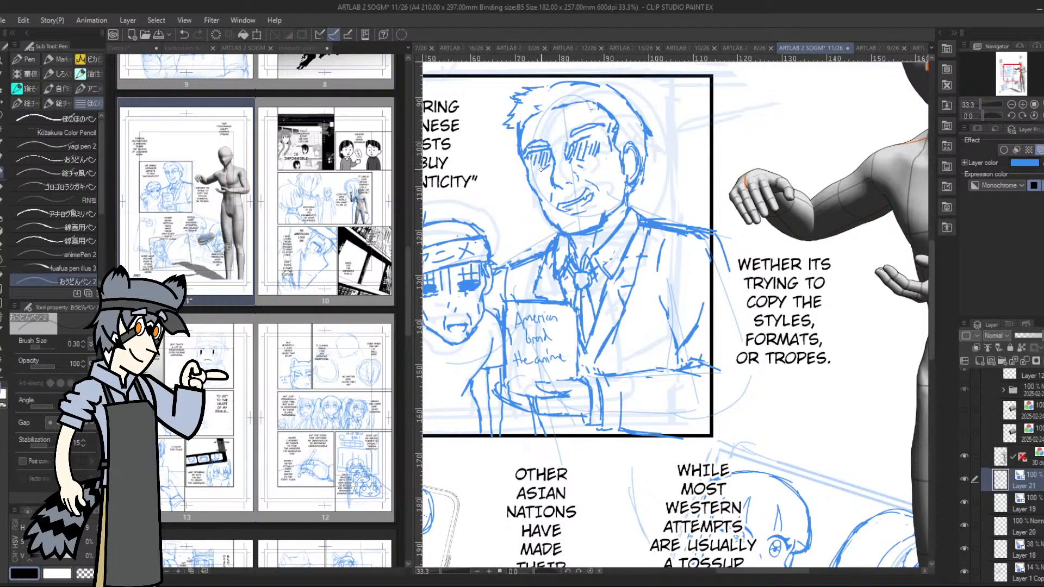
# Redraw the taller character's hatched eye nearest the ear, and lasso the opposite eyebrow and reposition it slightly
pyautogui.moveTo(578, 161); pyautogui.dragTo(599, 145)
pyautogui.moveTo(576, 149); pyautogui.dragTo(592, 159)
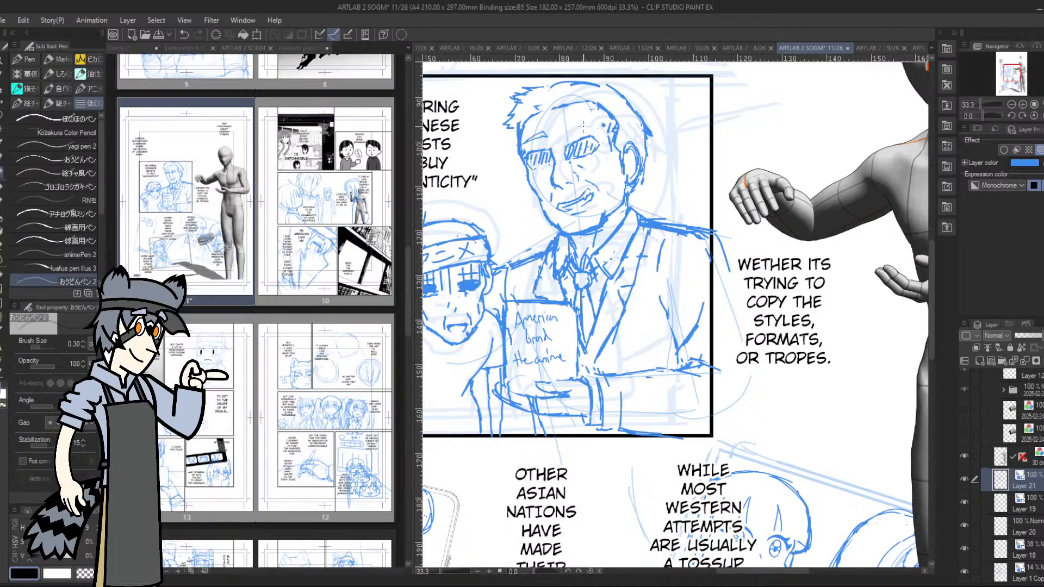
pyautogui.press('m')
pyautogui.moveTo(539, 127)
pyautogui.mouseDown()
pyautogui.moveTo(523, 129)
pyautogui.moveTo(540, 134)
pyautogui.mouseUp()
pyautogui.click(580, 168)
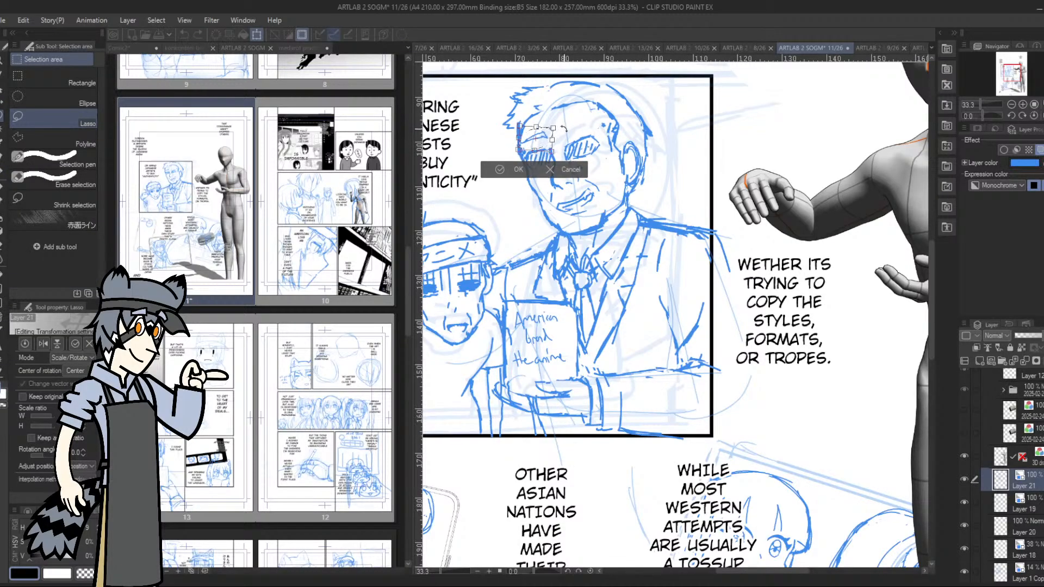
pyautogui.moveTo(546, 139); pyautogui.dragTo(560, 140)
pyautogui.click(514, 171)
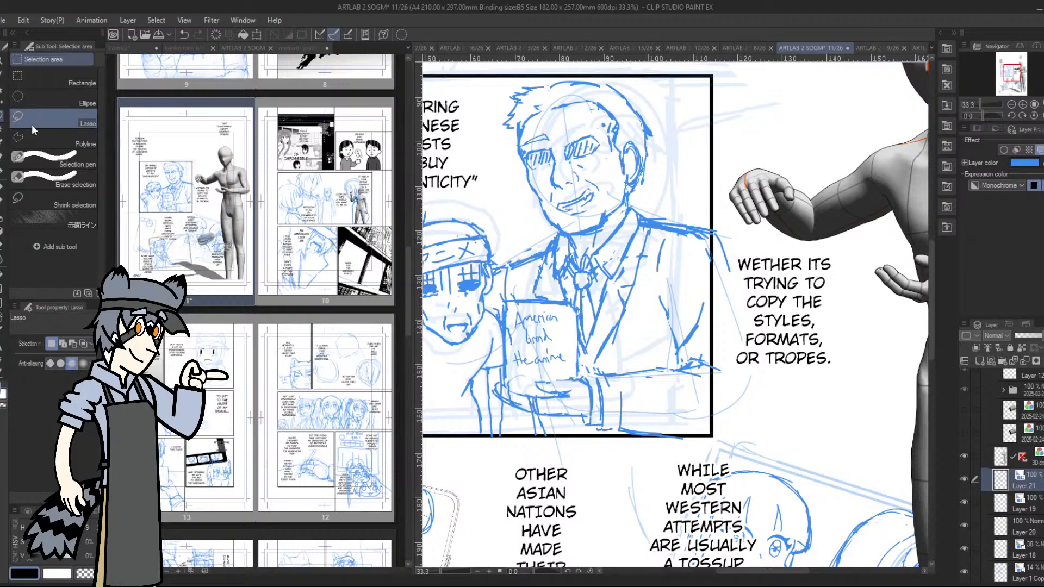
# Lasso the taller character's eye and eyebrow nearest the ear, rotate them clockwise by about 5.1 degrees and deselect
pyautogui.click(3, 174)
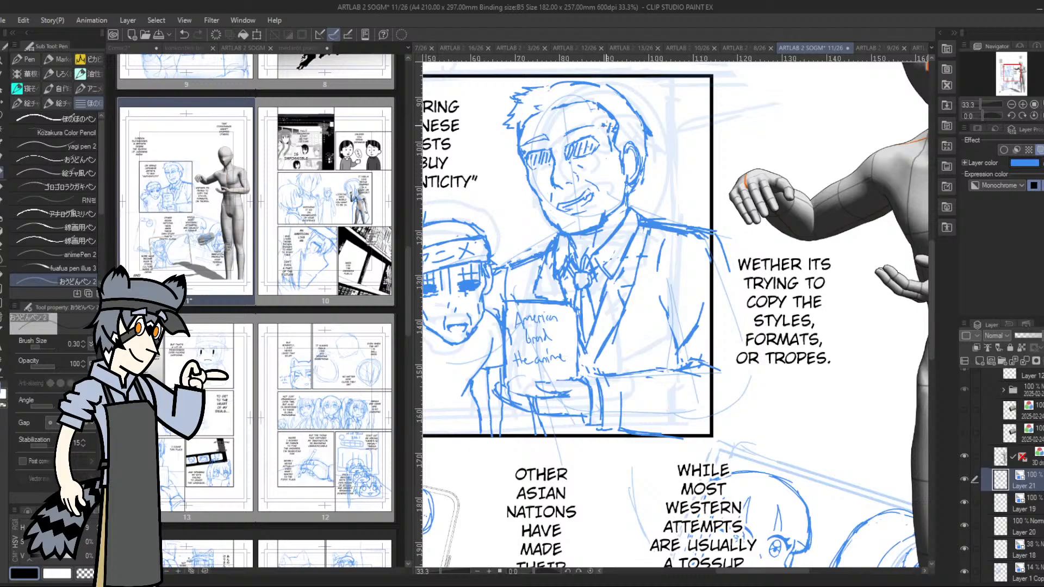
pyautogui.press('m')
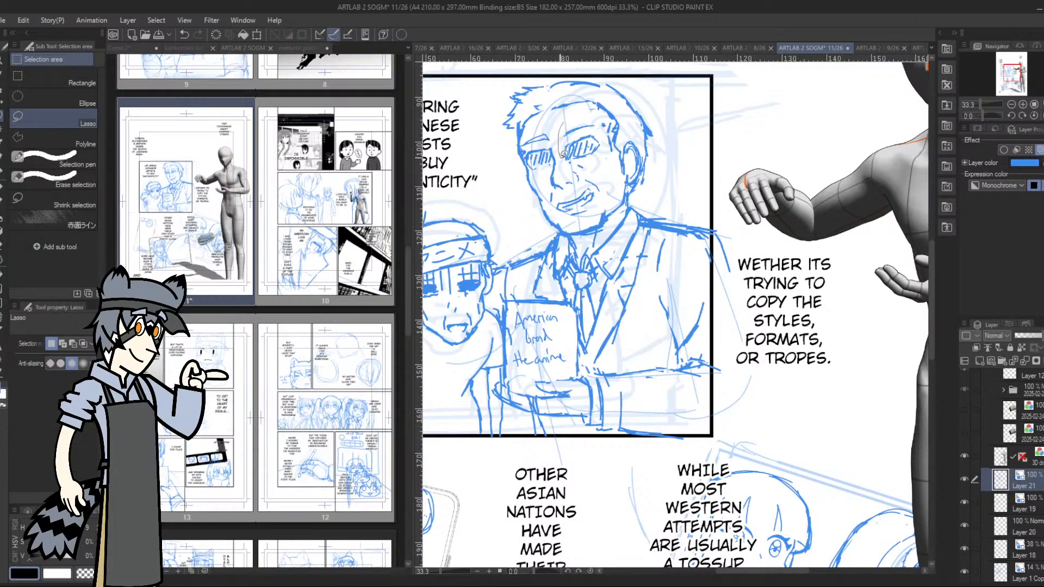
pyautogui.moveTo(564, 155)
pyautogui.mouseDown()
pyautogui.moveTo(585, 161)
pyautogui.moveTo(611, 140)
pyautogui.moveTo(582, 112)
pyautogui.moveTo(561, 151)
pyautogui.mouseUp()
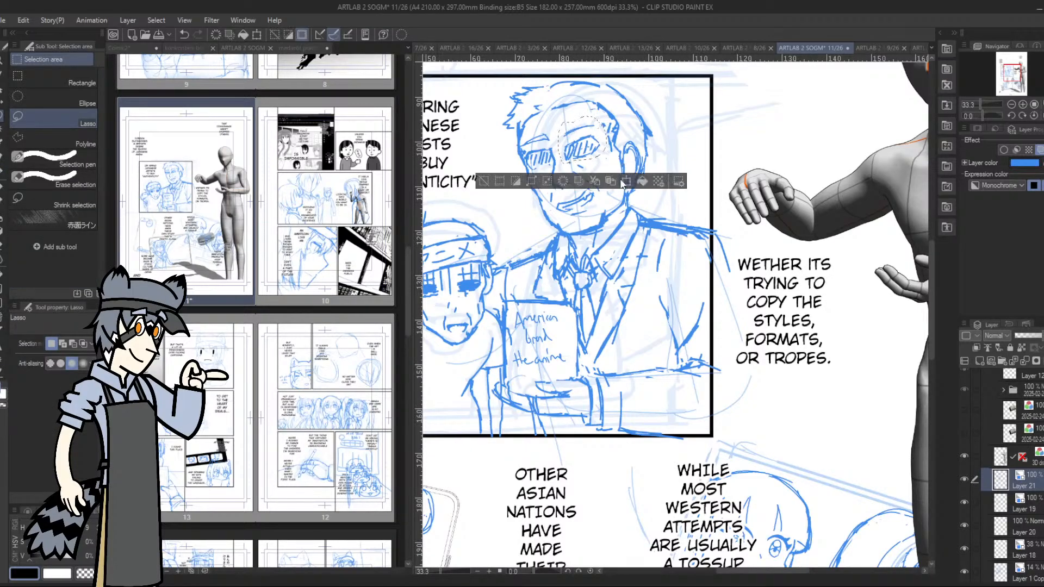
pyautogui.click(625, 182)
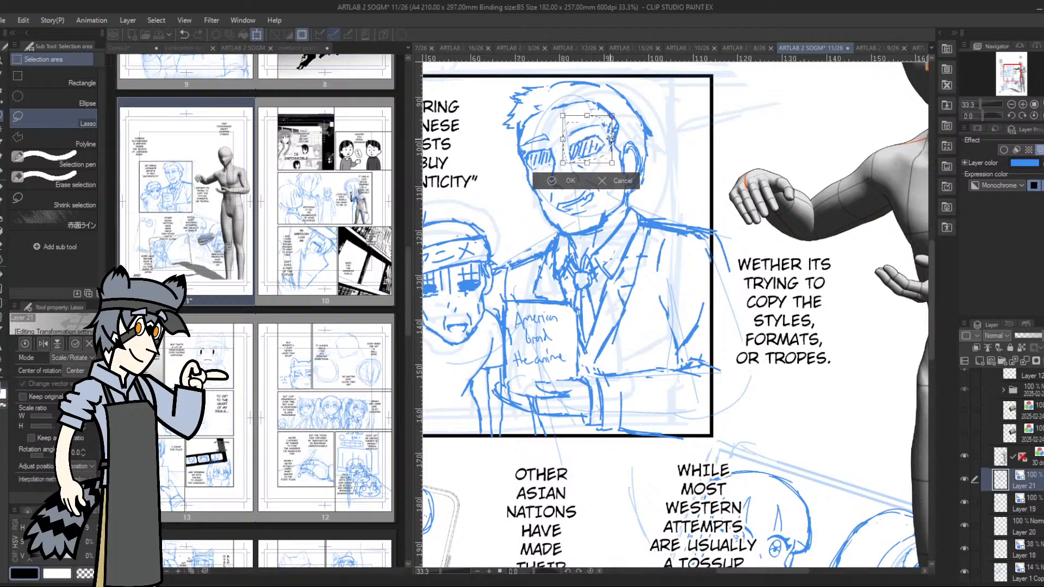
pyautogui.moveTo(611, 140); pyautogui.dragTo(604, 152)
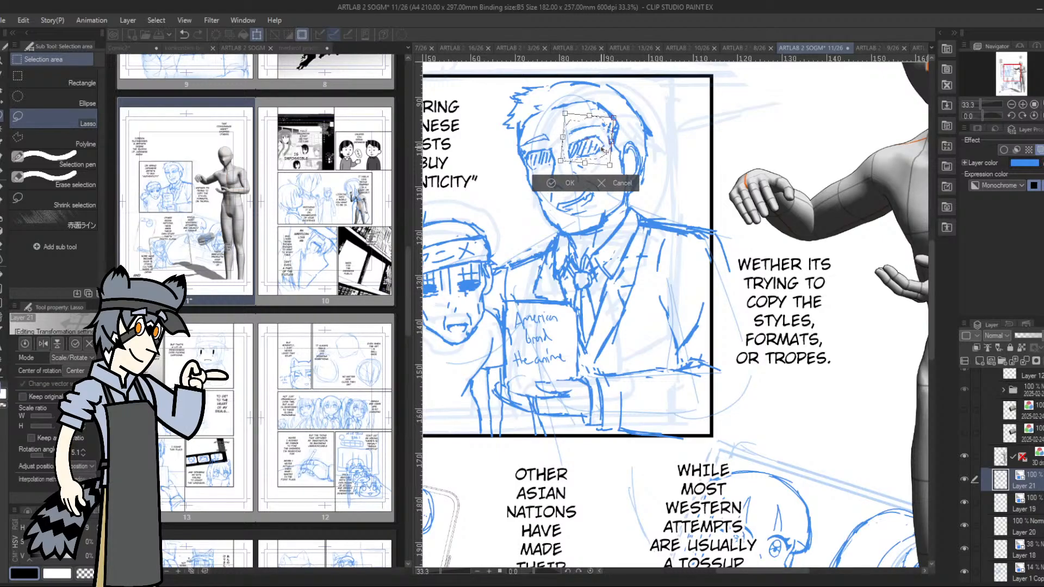
pyautogui.click(566, 184)
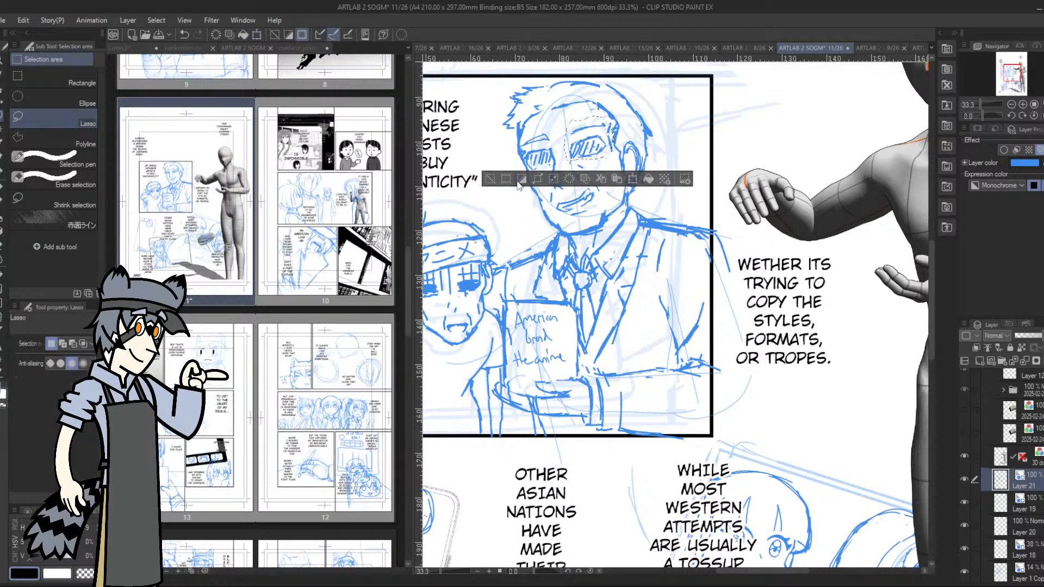
pyautogui.click(491, 178)
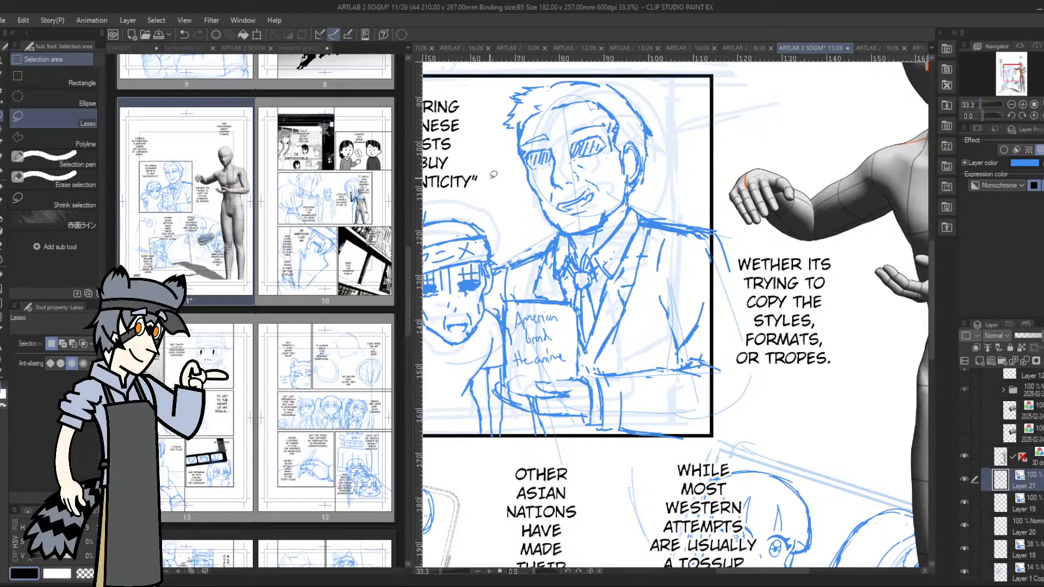
# Clear the taller character's old mouth and redraw it as a slanted, open smile
pyautogui.moveTo(562, 202); pyautogui.dragTo(566, 214)
pyautogui.moveTo(572, 199); pyautogui.dragTo(573, 214)
pyautogui.moveTo(580, 192); pyautogui.dragTo(593, 199)
pyautogui.click(3, 173)
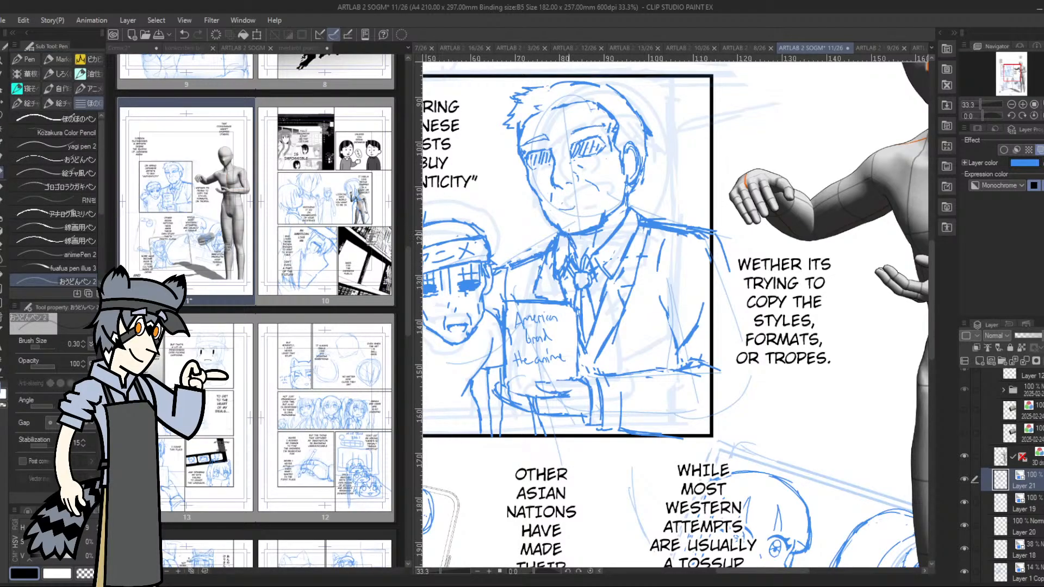
pyautogui.moveTo(576, 200); pyautogui.dragTo(593, 202)
pyautogui.hotkey('ctrl', 'z')
pyautogui.hotkey('ctrl', 'z')
pyautogui.moveTo(557, 211)
pyautogui.mouseDown()
pyautogui.moveTo(594, 202)
pyautogui.moveTo(565, 213)
pyautogui.moveTo(577, 207)
pyautogui.mouseUp()
# Refine the taller character's lip line, lasso the mouth, adjust it with a transformation and deselect
pyautogui.click(1023, 105)
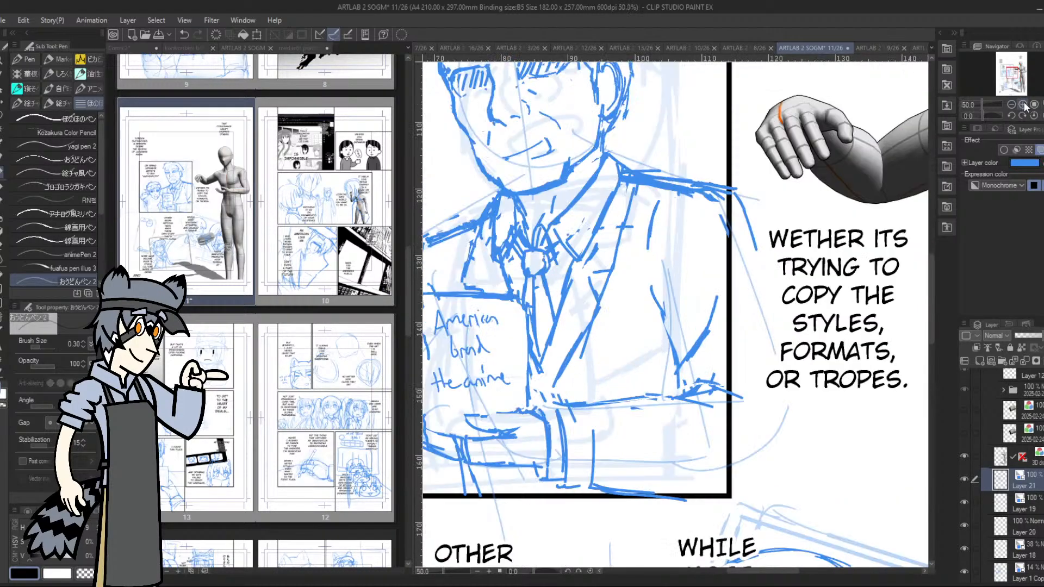
pyautogui.moveTo(1015, 71); pyautogui.dragTo(1010, 68)
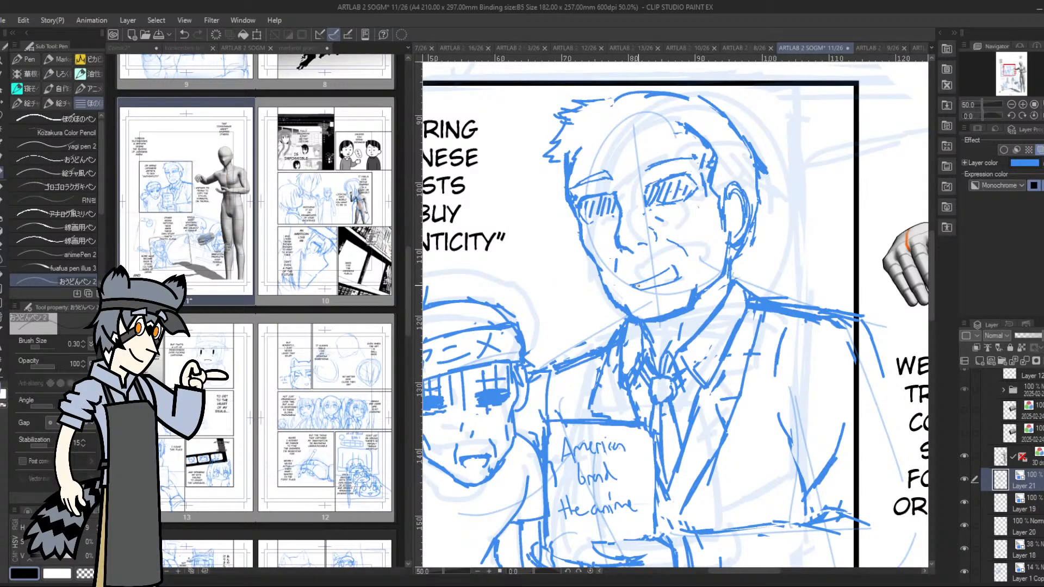
pyautogui.moveTo(638, 285); pyautogui.dragTo(659, 278)
pyautogui.press('m')
pyautogui.moveTo(635, 270)
pyautogui.mouseDown()
pyautogui.moveTo(641, 296)
pyautogui.moveTo(671, 255)
pyautogui.moveTo(701, 278)
pyautogui.moveTo(679, 277)
pyautogui.moveTo(704, 277)
pyautogui.mouseUp()
pyautogui.click(698, 318)
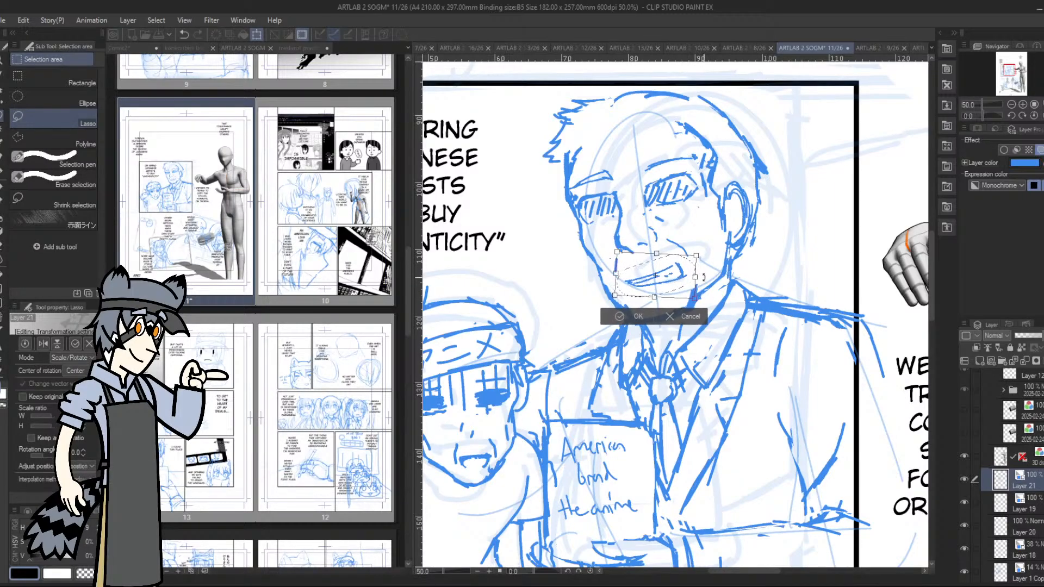
pyautogui.click(620, 318)
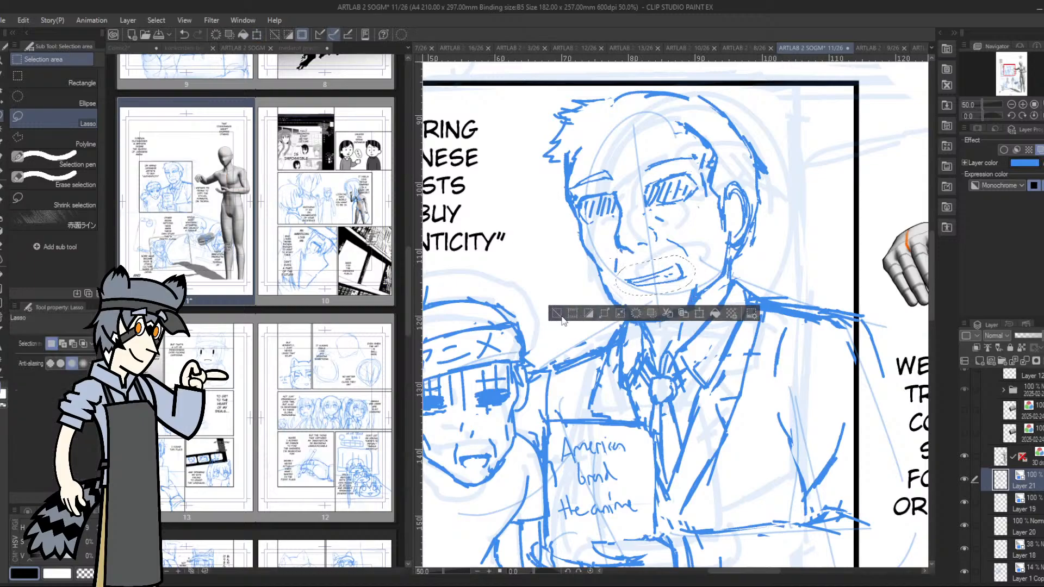
pyautogui.click(560, 315)
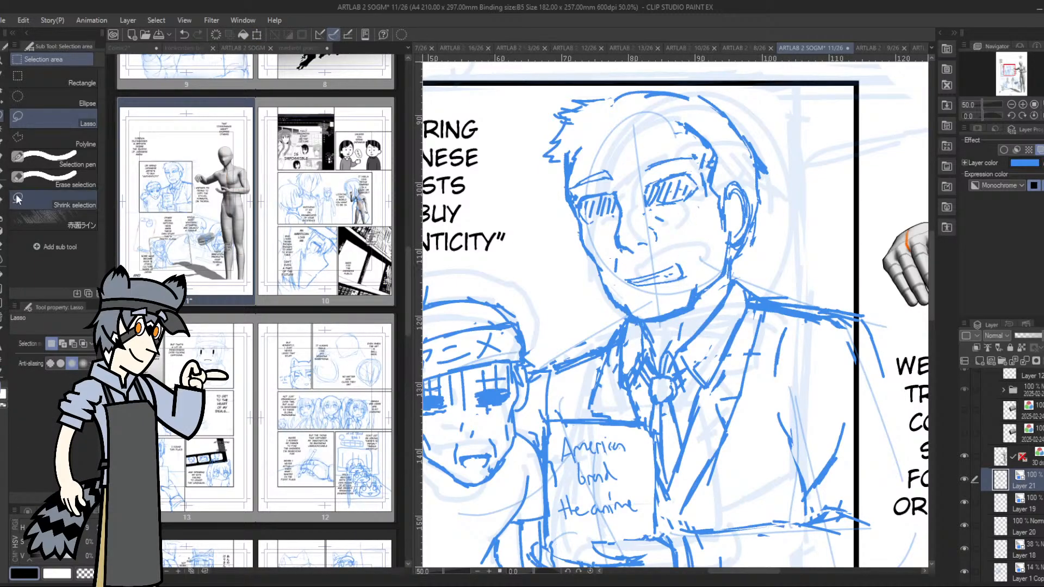
# Touch up the crease on the taller character's cheek and the short line beneath the lower lip
pyautogui.click(3, 172)
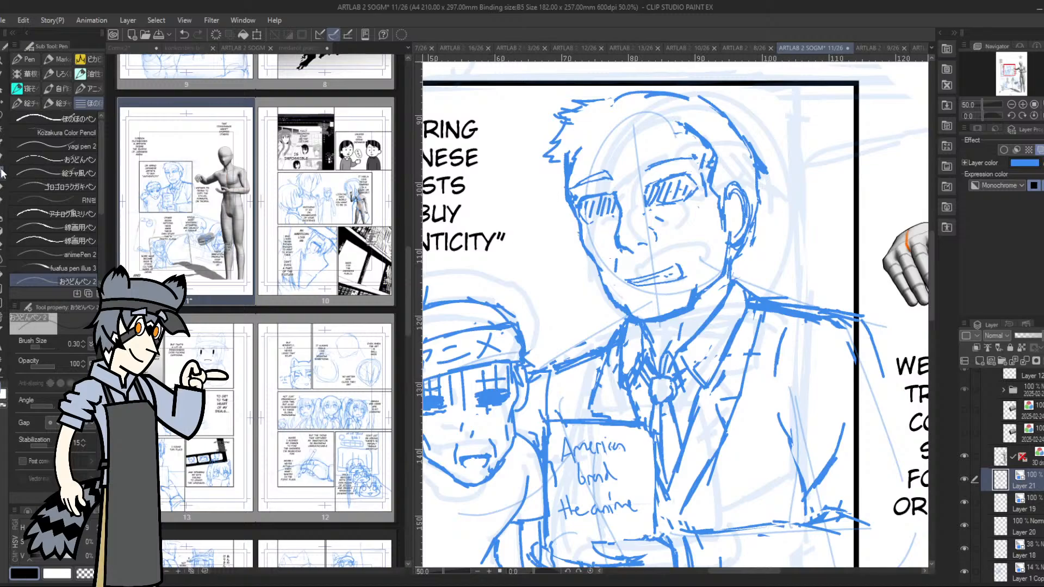
pyautogui.moveTo(668, 245); pyautogui.dragTo(694, 266)
pyautogui.moveTo(649, 299); pyautogui.dragTo(665, 297)
# Lasso the taller character's mouth, rotate it counterclockwise by about 5.7 degrees, apply the transformation and deselect
pyautogui.press('m')
pyautogui.moveTo(631, 266)
pyautogui.mouseDown()
pyautogui.moveTo(637, 293)
pyautogui.moveTo(686, 287)
pyautogui.moveTo(692, 268)
pyautogui.moveTo(625, 284)
pyautogui.moveTo(698, 268)
pyautogui.mouseUp()
pyautogui.click(554, 315)
pyautogui.click(707, 308)
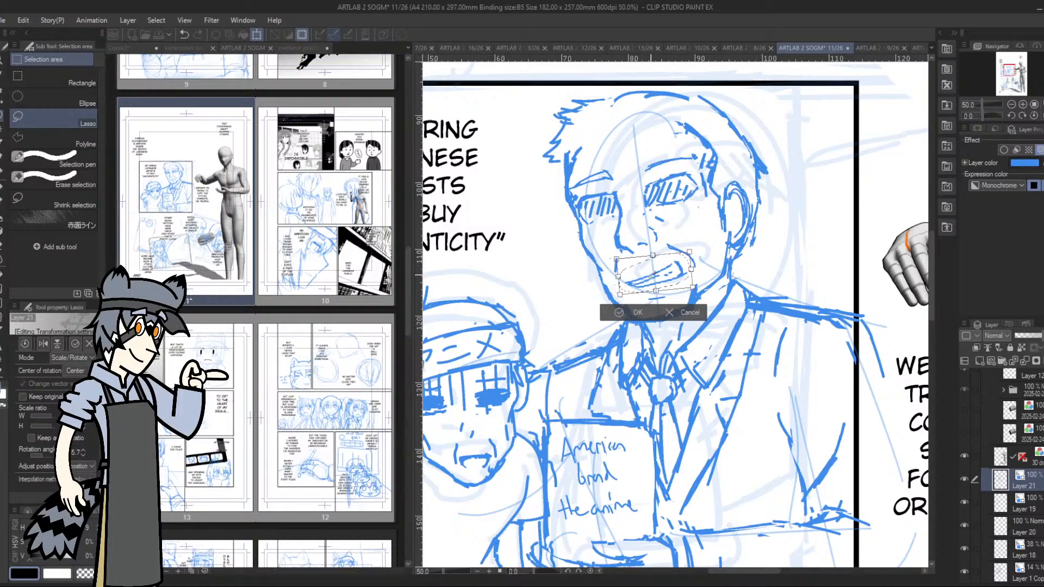
pyautogui.click(631, 312)
pyautogui.click(557, 312)
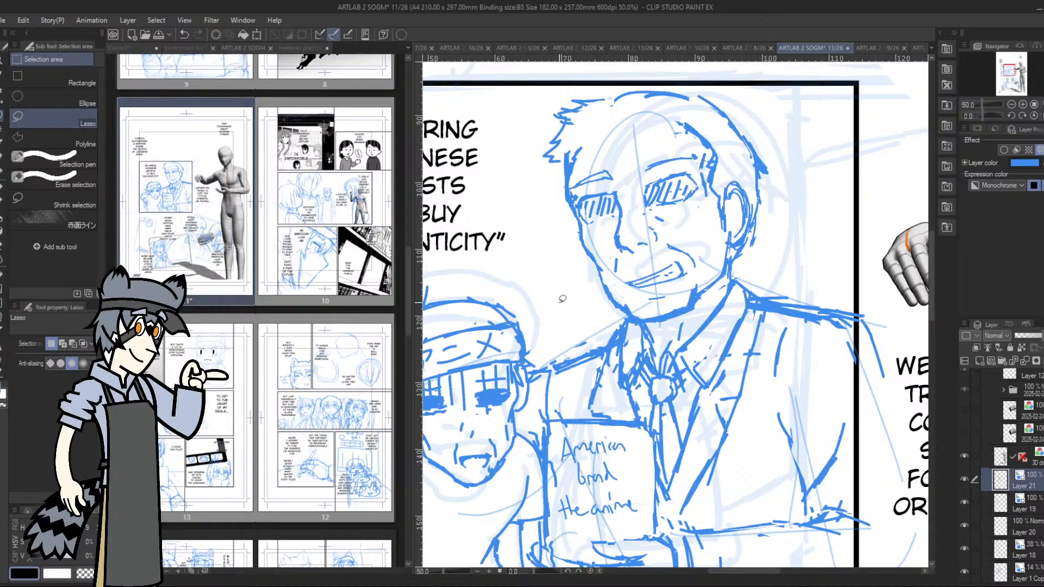
# With the pen, sketch the taller character's hairline across the forehead and rework the eye and eyebrow nearest the ear
pyautogui.click(3, 173)
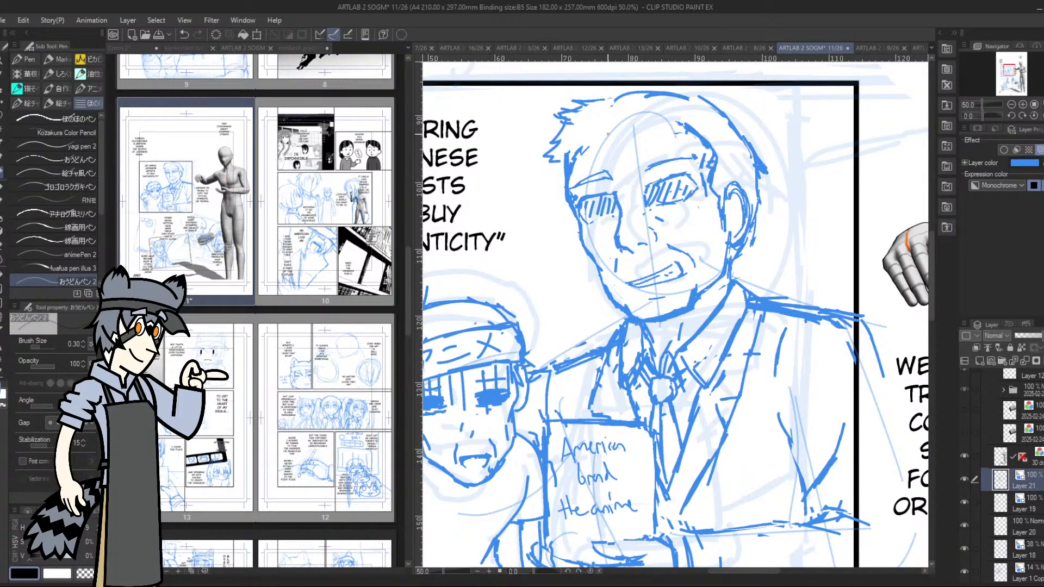
pyautogui.moveTo(600, 143)
pyautogui.mouseDown()
pyautogui.moveTo(636, 121)
pyautogui.moveTo(682, 133)
pyautogui.mouseUp()
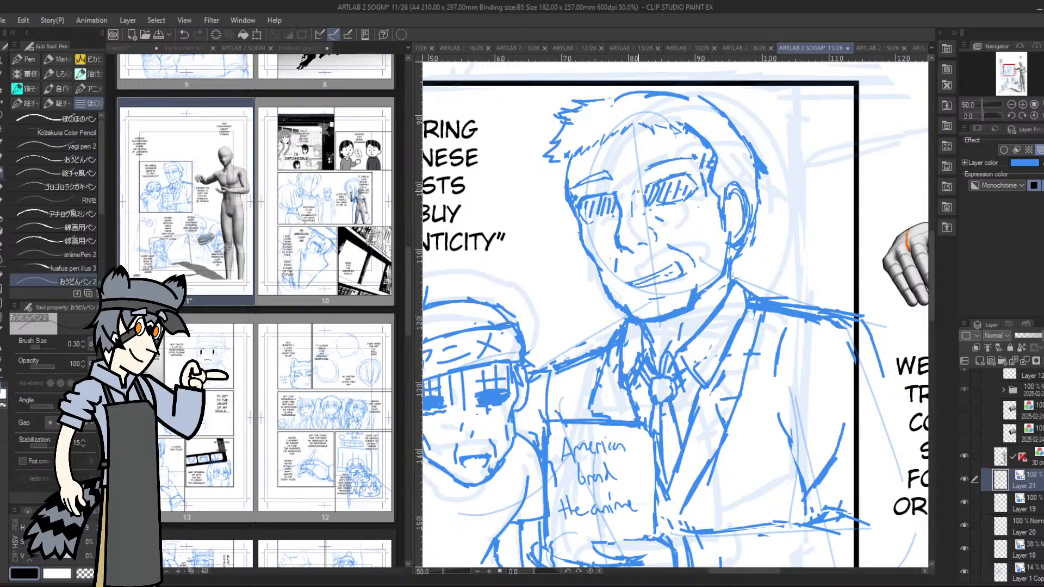
pyautogui.moveTo(634, 192); pyautogui.dragTo(641, 183)
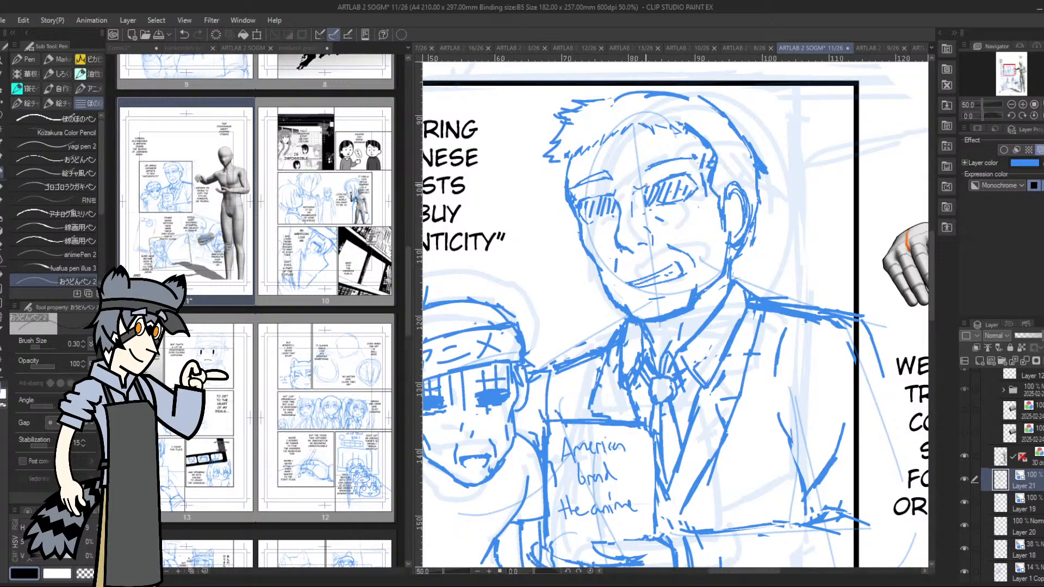
pyautogui.moveTo(647, 186); pyautogui.dragTo(663, 179)
pyautogui.moveTo(647, 161)
pyautogui.mouseDown()
pyautogui.moveTo(645, 170)
pyautogui.moveTo(692, 156)
pyautogui.mouseUp()
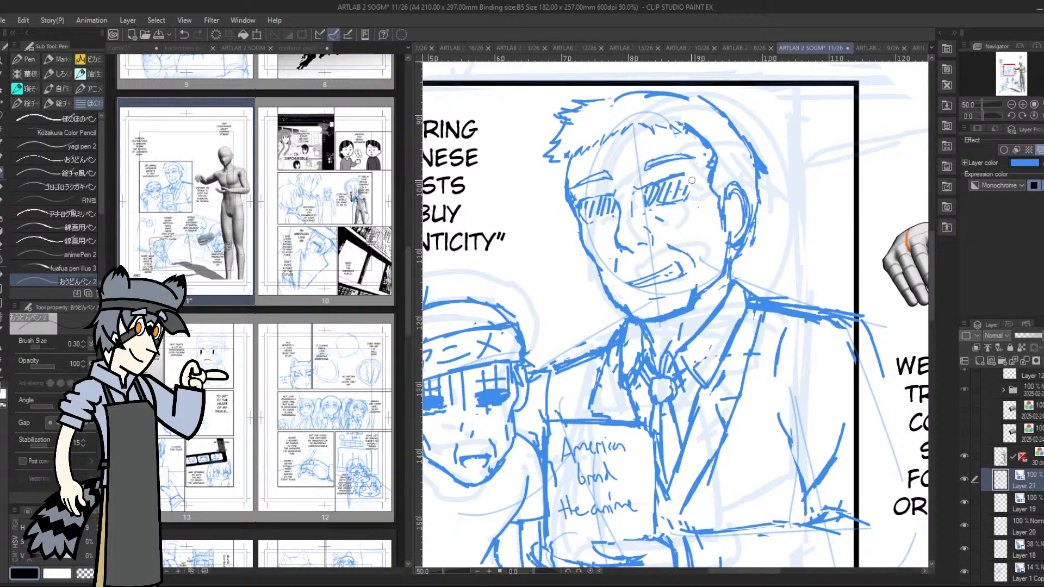
pyautogui.moveTo(690, 180); pyautogui.dragTo(686, 194)
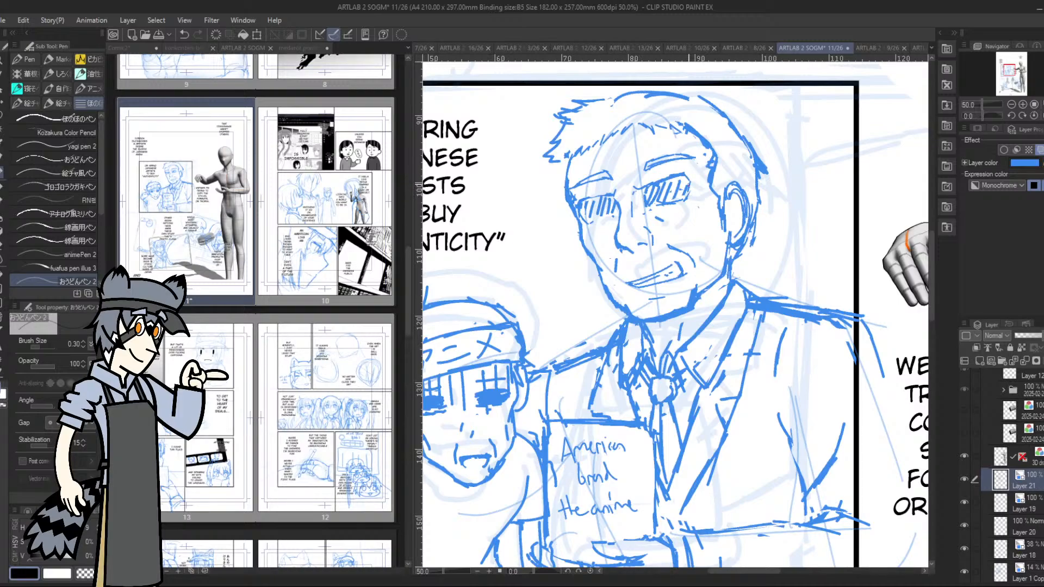
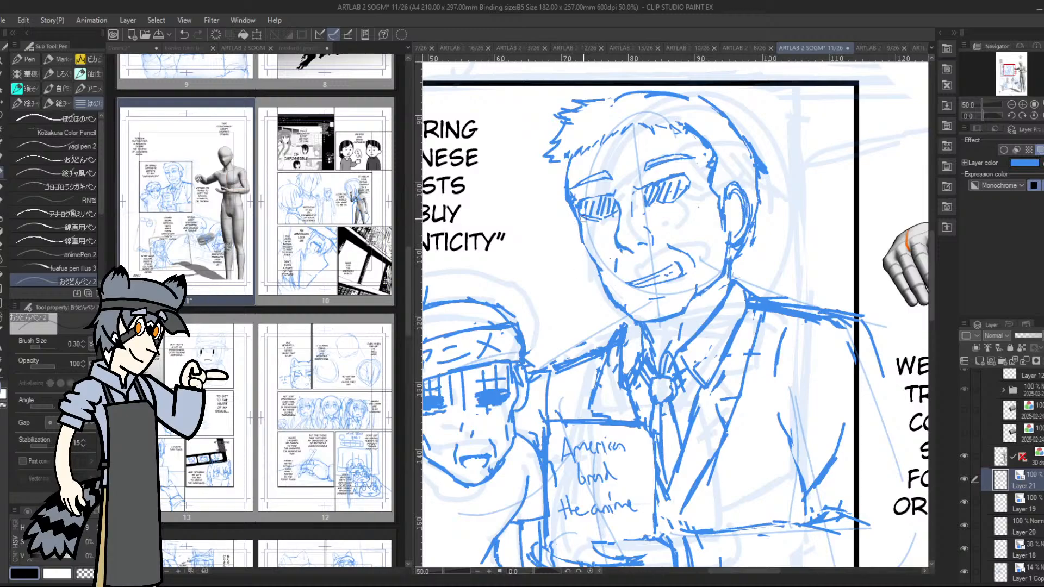
# Replace the taller character's hatched eyes with simple closed-lid lines and touch up the lines on the cheek and inside the ear
pyautogui.moveTo(564, 188); pyautogui.dragTo(554, 179)
pyautogui.moveTo(606, 220)
pyautogui.mouseDown()
pyautogui.moveTo(582, 207)
pyautogui.moveTo(607, 200)
pyautogui.mouseUp()
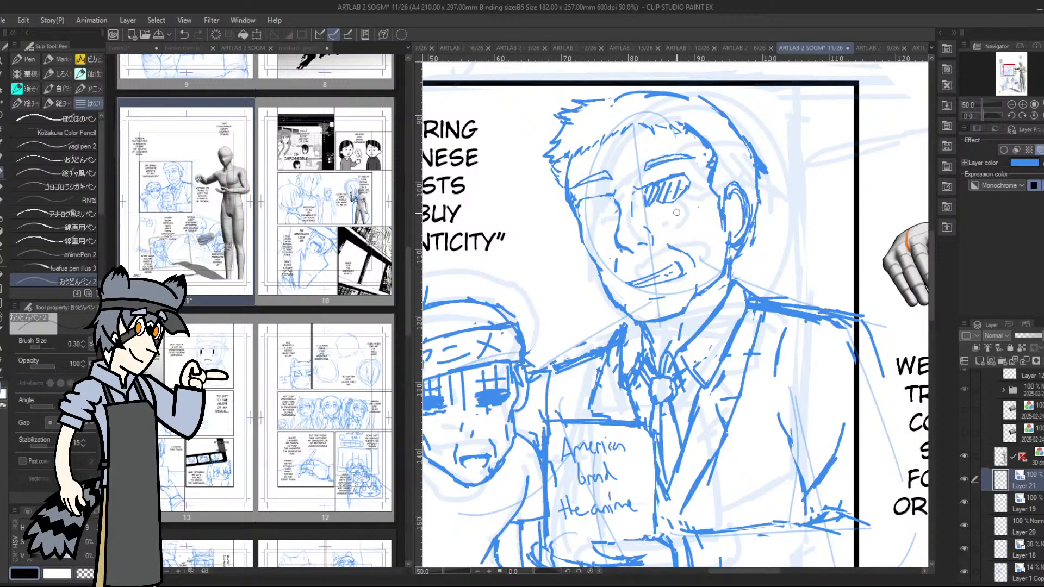
pyautogui.moveTo(673, 203)
pyautogui.mouseDown()
pyautogui.moveTo(650, 199)
pyautogui.moveTo(677, 198)
pyautogui.moveTo(661, 191)
pyautogui.moveTo(685, 185)
pyautogui.mouseUp()
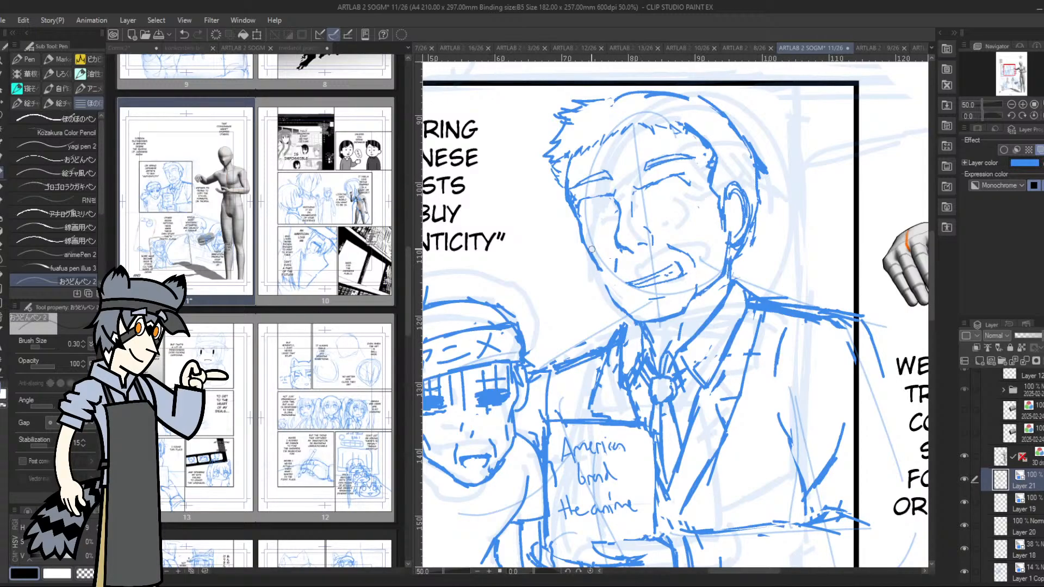
pyautogui.moveTo(644, 213); pyautogui.dragTo(674, 204)
pyautogui.moveTo(734, 193); pyautogui.dragTo(736, 221)
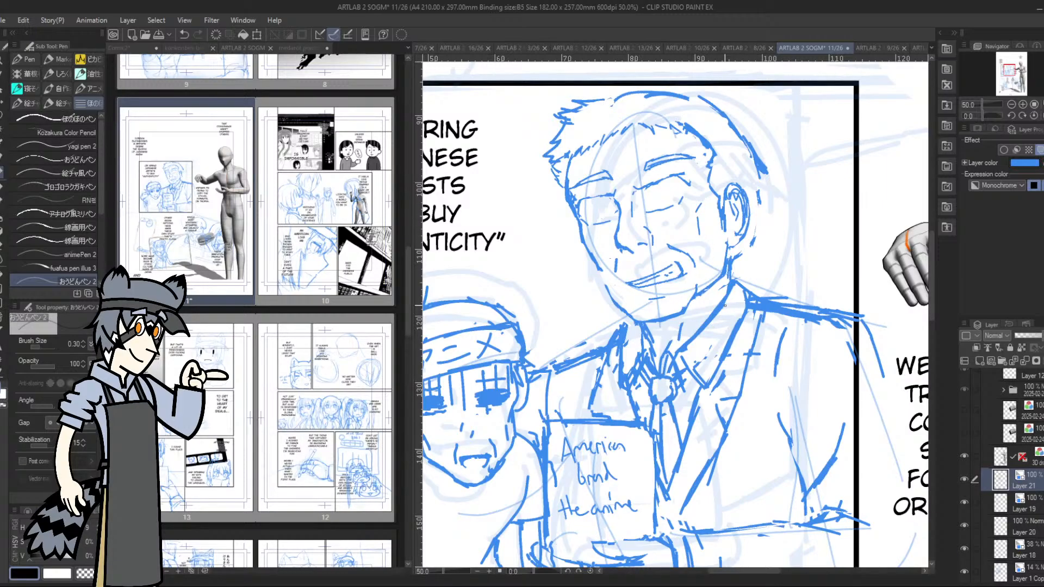
# Lasso the taller character's eye and eyebrow farthest from the ear, rotate them slightly, apply the transformation and deselect
pyautogui.click(1010, 104)
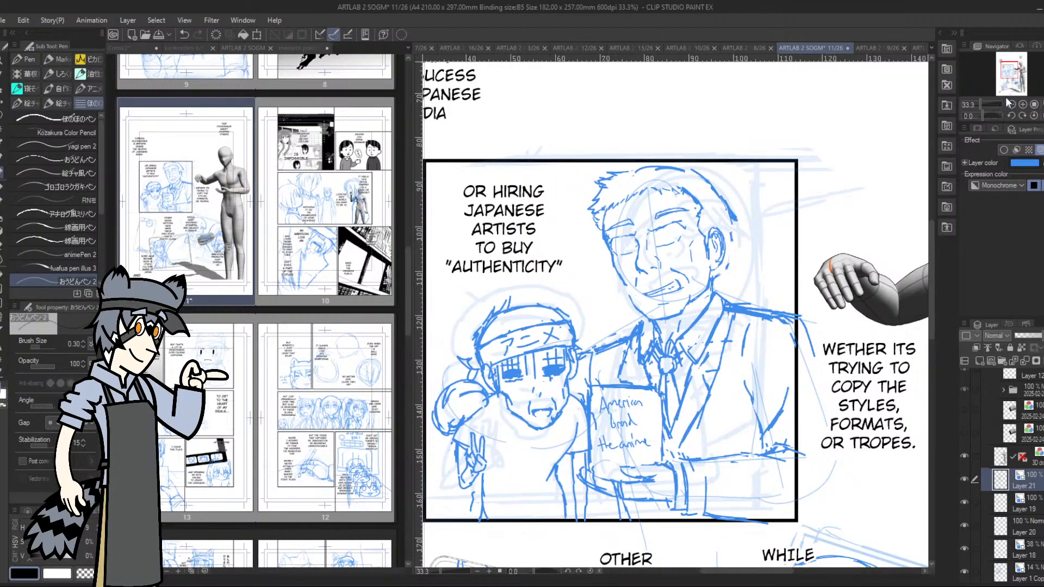
pyautogui.moveTo(1011, 70); pyautogui.dragTo(1009, 74)
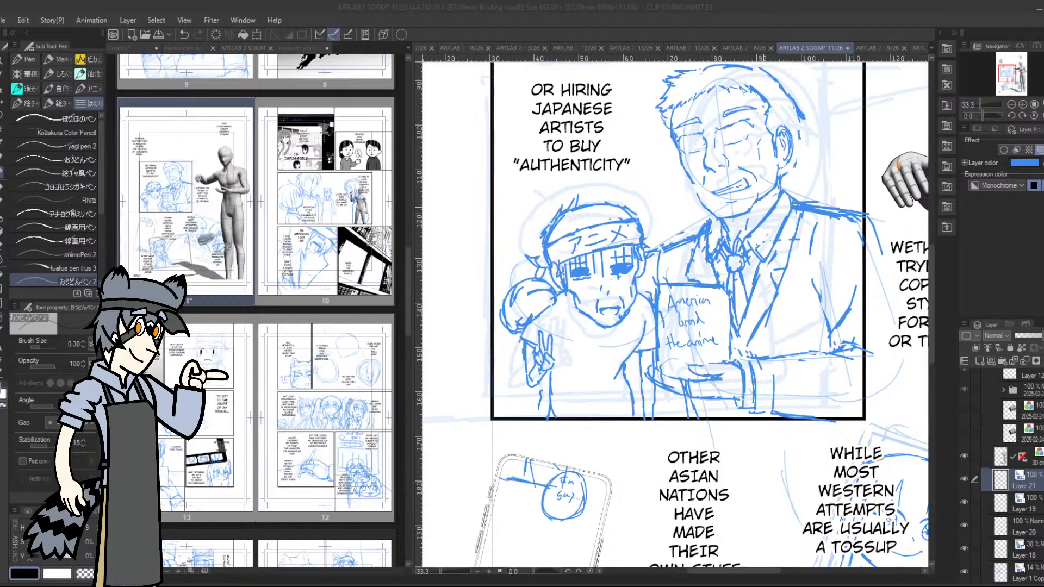
pyautogui.click(756, 210)
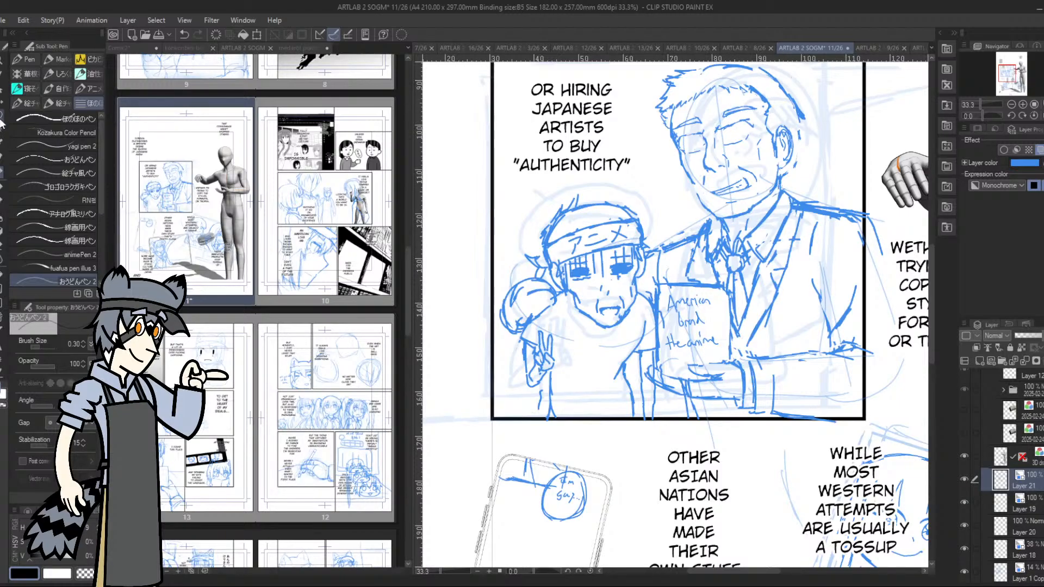
pyautogui.press('m')
pyautogui.moveTo(735, 101)
pyautogui.mouseDown()
pyautogui.moveTo(716, 112)
pyautogui.moveTo(756, 108)
pyautogui.moveTo(752, 95)
pyautogui.moveTo(764, 109)
pyautogui.moveTo(755, 112)
pyautogui.moveTo(765, 111)
pyautogui.moveTo(682, 111)
pyautogui.moveTo(676, 124)
pyautogui.moveTo(714, 125)
pyautogui.mouseUp()
pyautogui.click(771, 137)
pyautogui.click(697, 143)
pyautogui.click(729, 149)
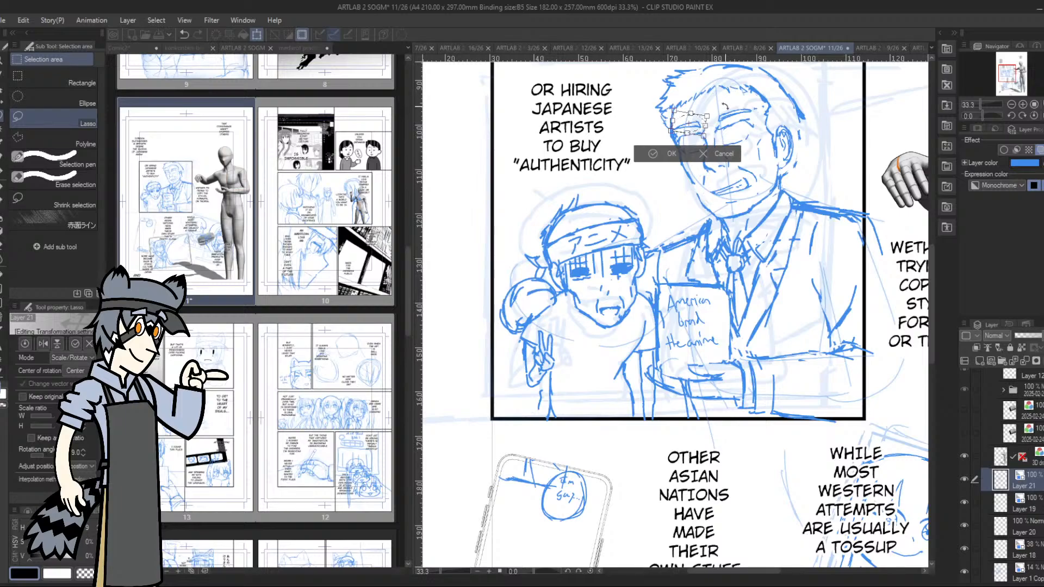
pyautogui.click(671, 153)
pyautogui.click(590, 151)
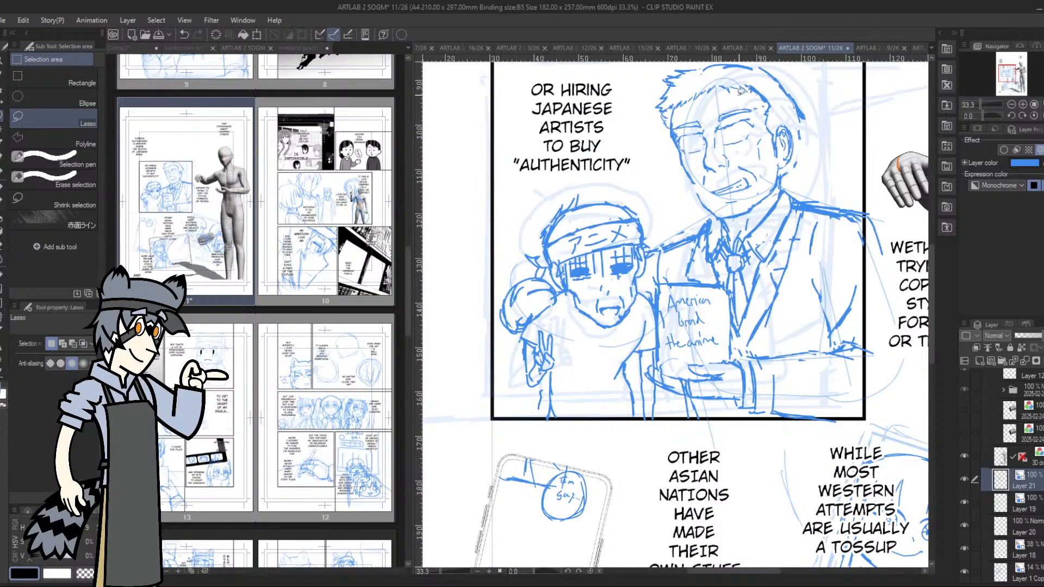
# Lasso the taller character's eye and eyebrow nearest the ear, adjust their angle with a transformation, apply it and deselect
pyautogui.moveTo(722, 109); pyautogui.dragTo(756, 111)
pyautogui.click(780, 141)
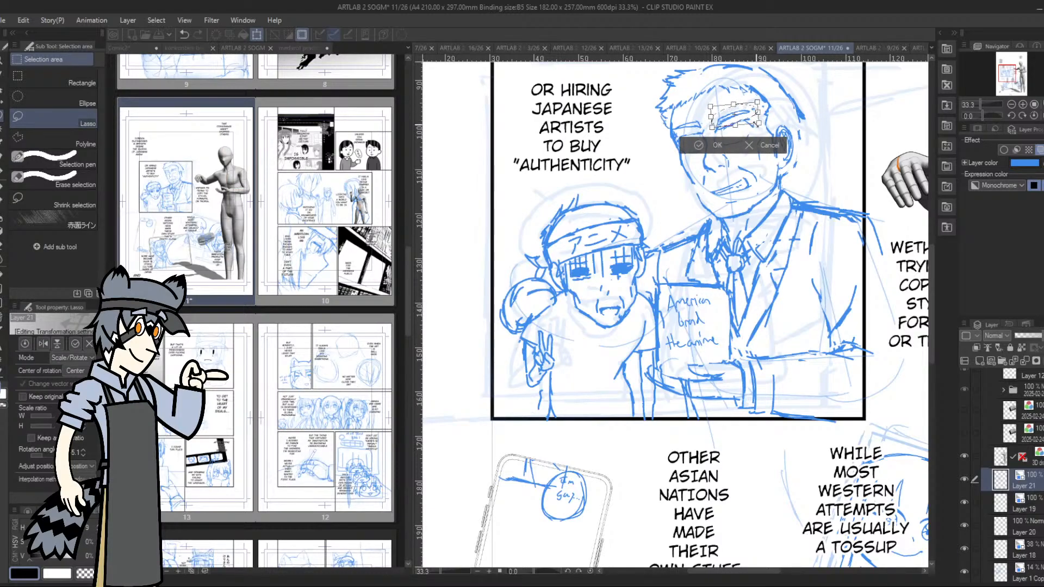
pyautogui.press('Return')
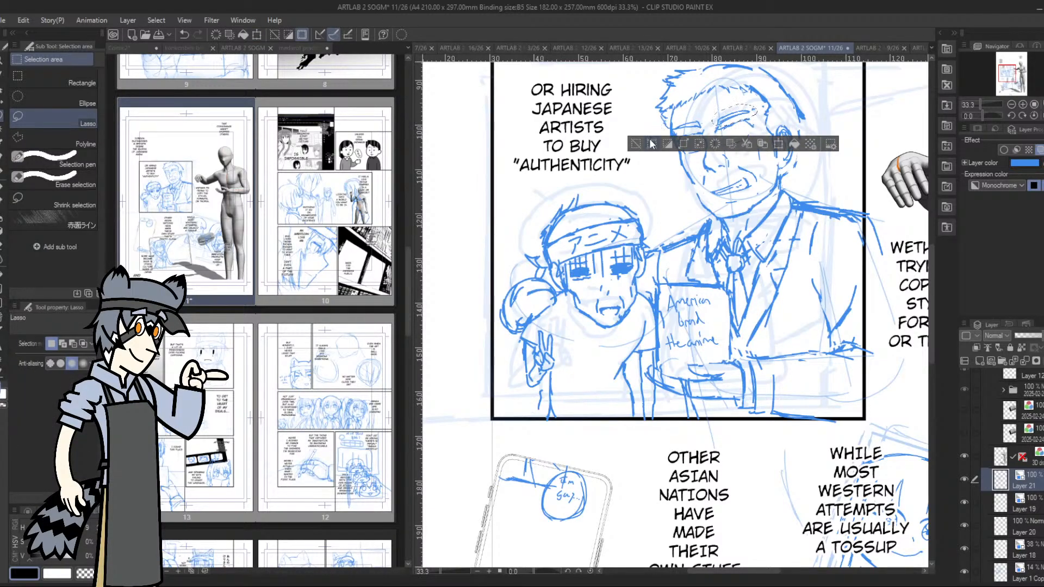
pyautogui.hotkey('ctrl', 'd')
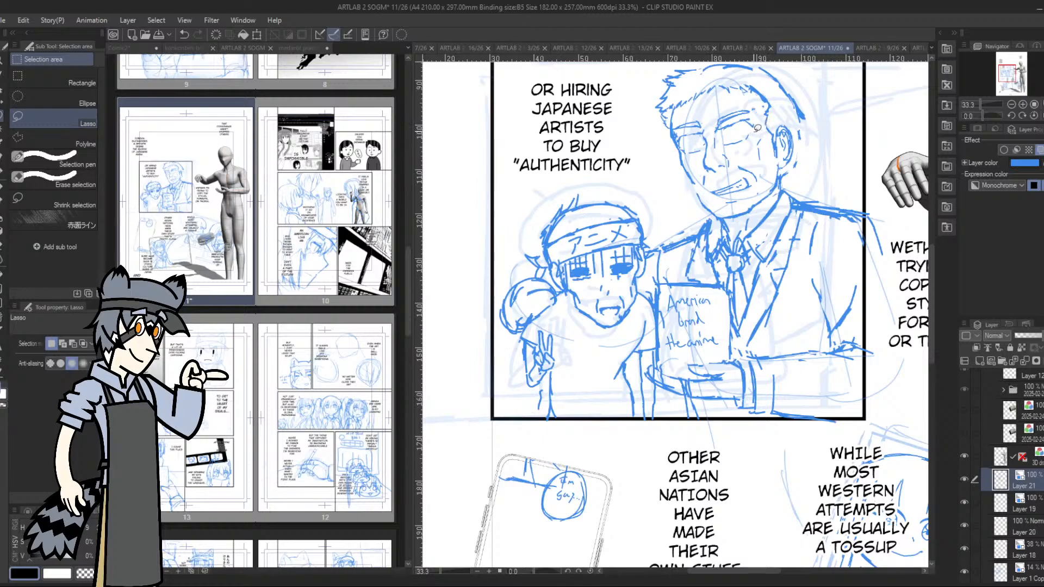
# With the pen, redraw the shorter character's raised hand, sketching the fingers over the rounded shape beside the face
pyautogui.click(2, 171)
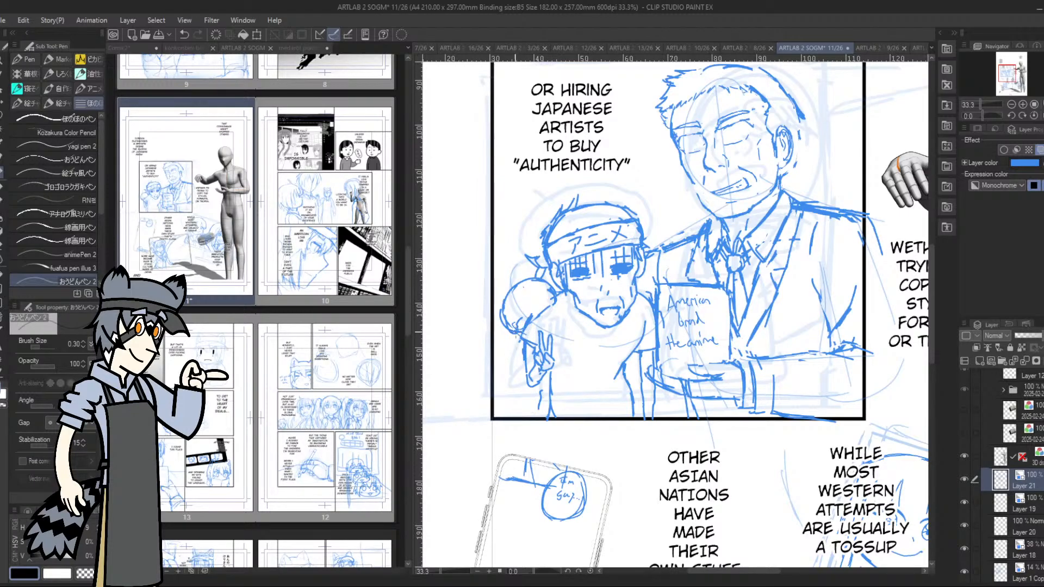
pyautogui.moveTo(555, 302); pyautogui.dragTo(562, 332)
pyautogui.moveTo(523, 302)
pyautogui.mouseDown()
pyautogui.moveTo(544, 304)
pyautogui.moveTo(525, 300)
pyautogui.moveTo(529, 313)
pyautogui.moveTo(536, 305)
pyautogui.moveTo(517, 323)
pyautogui.moveTo(553, 322)
pyautogui.moveTo(560, 332)
pyautogui.moveTo(559, 318)
pyautogui.moveTo(565, 331)
pyautogui.moveTo(564, 345)
pyautogui.moveTo(552, 343)
pyautogui.moveTo(535, 314)
pyautogui.moveTo(533, 343)
pyautogui.mouseUp()
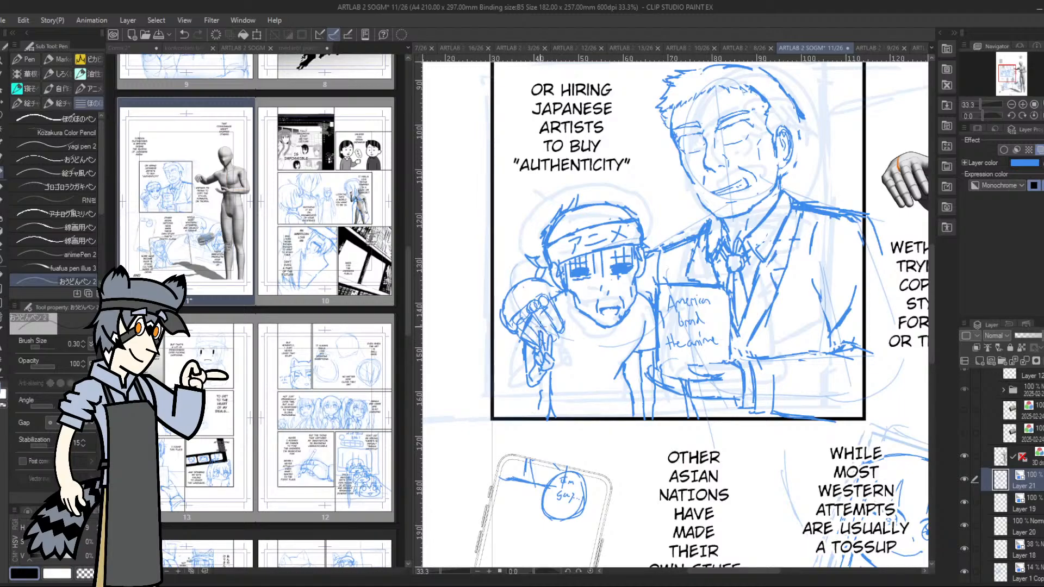
pyautogui.moveTo(504, 309); pyautogui.dragTo(509, 321)
pyautogui.moveTo(552, 289)
pyautogui.mouseDown()
pyautogui.moveTo(541, 285)
pyautogui.moveTo(554, 277)
pyautogui.moveTo(558, 286)
pyautogui.moveTo(546, 284)
pyautogui.mouseUp()
# Hide the 3D mannequin layer so only the page sketches and dialogue are displayed
pyautogui.moveTo(1003, 73); pyautogui.dragTo(1018, 76)
pyautogui.click(1011, 104)
pyautogui.click(1012, 105)
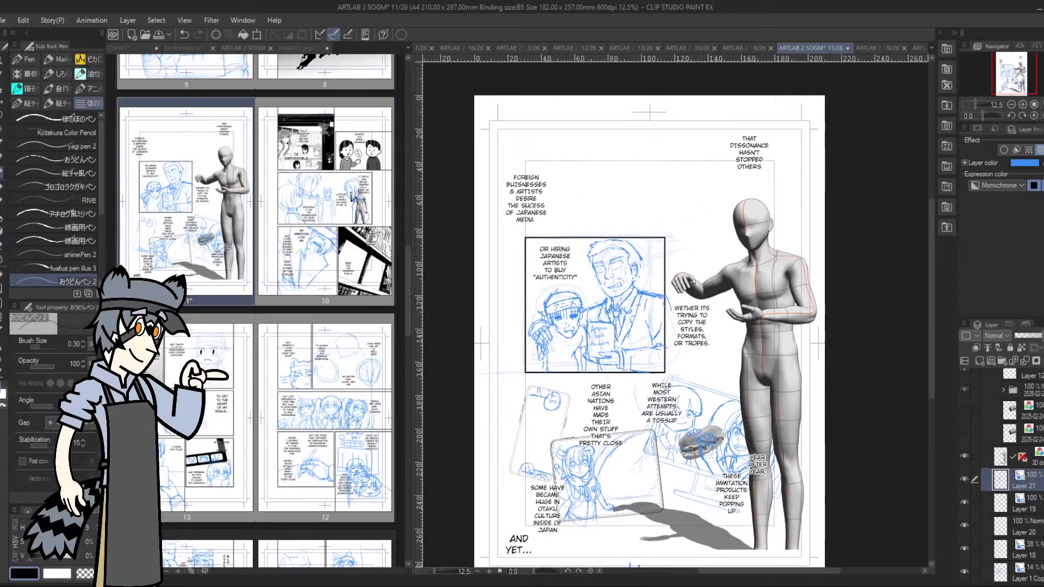
pyautogui.click(964, 455)
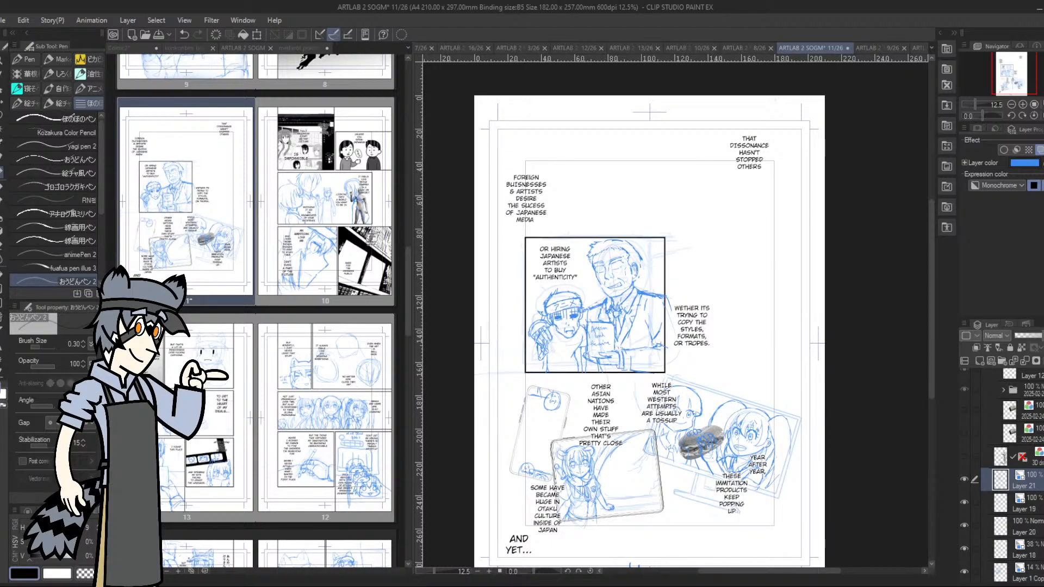
# Tighten the outline at the back of the taller character's head and neck and touch up the eye nearest the ear
pyautogui.scroll(5, 544, 318)
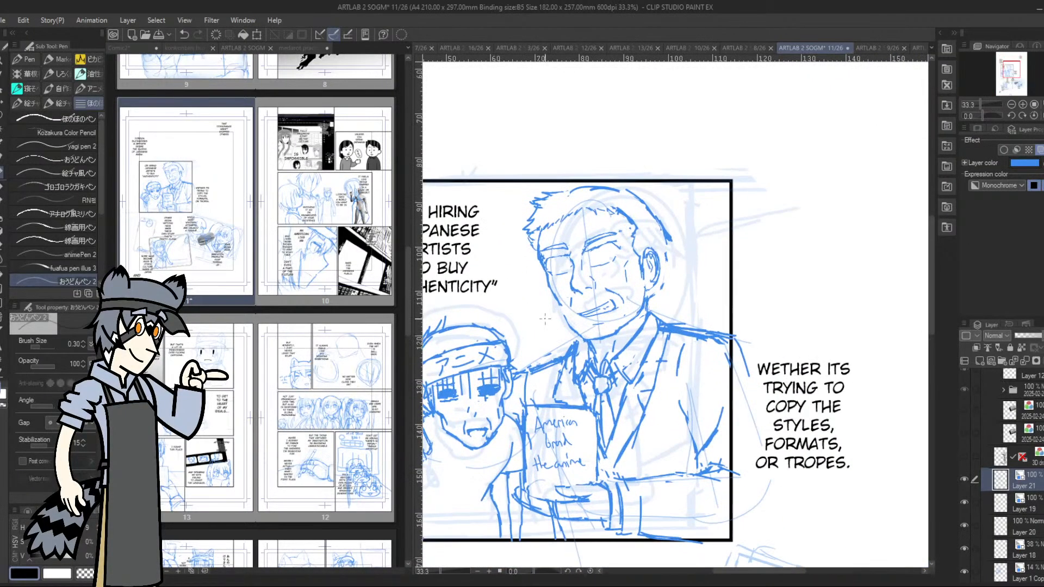
pyautogui.moveTo(664, 207); pyautogui.dragTo(663, 236)
pyautogui.moveTo(666, 225); pyautogui.dragTo(662, 246)
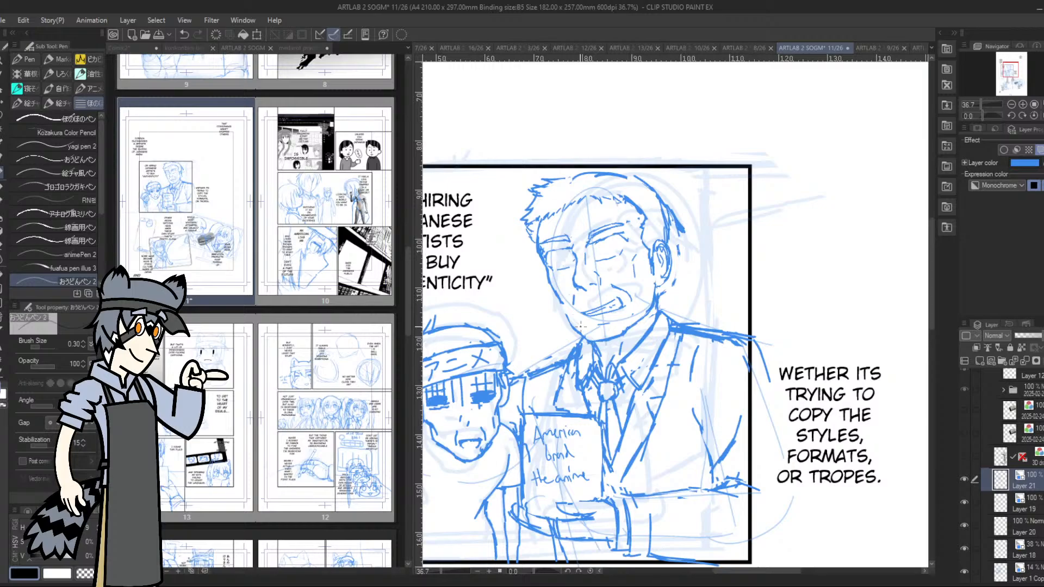
pyautogui.moveTo(680, 240); pyautogui.dragTo(658, 308)
pyautogui.moveTo(615, 234); pyautogui.dragTo(627, 243)
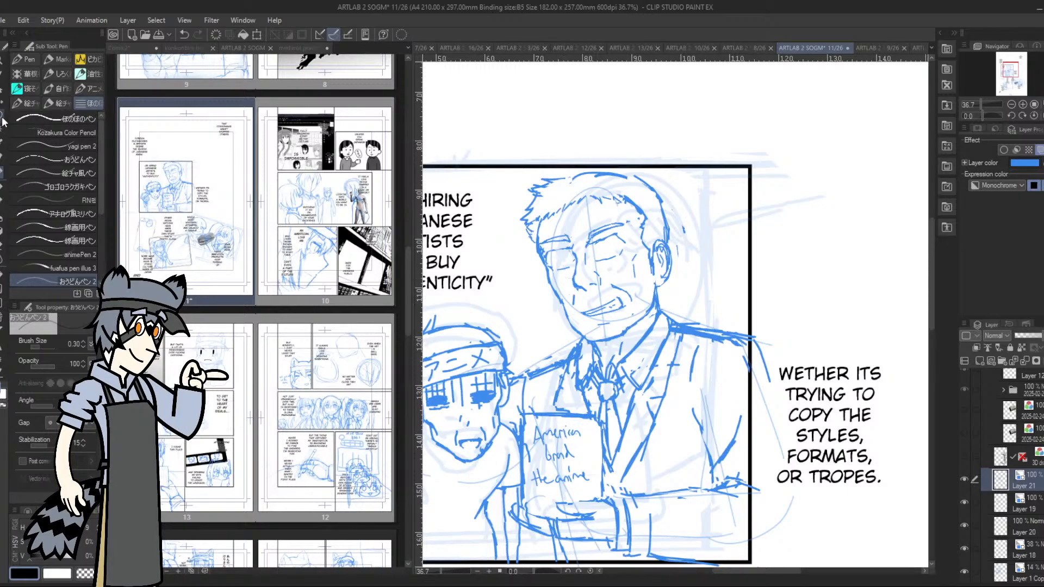
# Lasso the taller character's head above the chin, open it for transformation, apply and deselect
pyautogui.press('m')
pyautogui.moveTo(523, 177)
pyautogui.mouseDown()
pyautogui.moveTo(540, 296)
pyautogui.moveTo(572, 305)
pyautogui.moveTo(625, 292)
pyautogui.moveTo(634, 305)
pyautogui.moveTo(647, 301)
pyautogui.moveTo(647, 283)
pyautogui.moveTo(683, 278)
pyautogui.moveTo(693, 249)
pyautogui.moveTo(670, 174)
pyautogui.moveTo(579, 149)
pyautogui.moveTo(524, 180)
pyautogui.mouseUp()
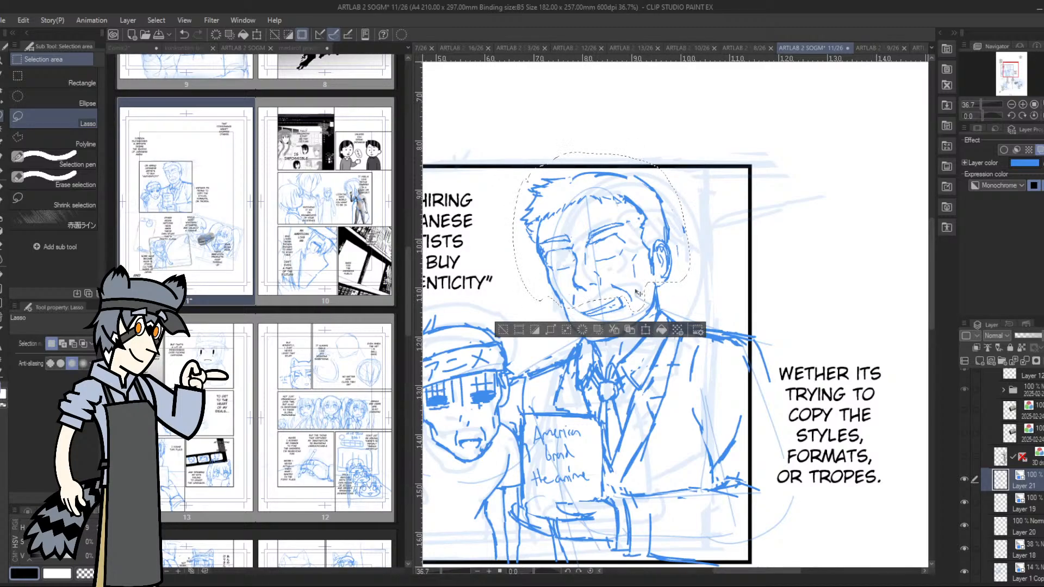
pyautogui.click(645, 330)
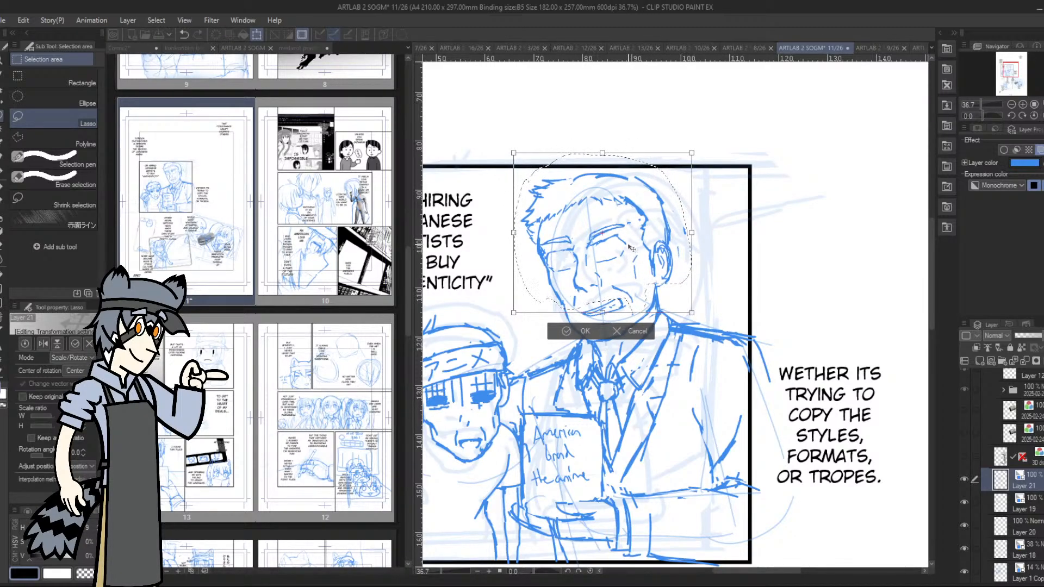
pyautogui.click(565, 331)
pyautogui.click(504, 331)
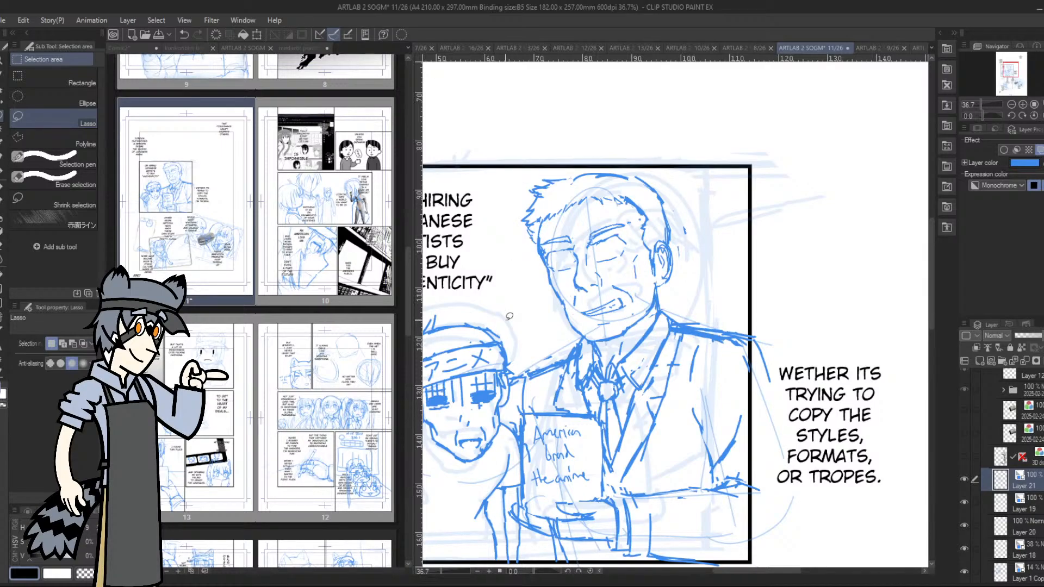
# Turn on the layer folders of the globe-and-hands panel and the panel with the long-haired girl's portrait
pyautogui.moveTo(1013, 69); pyautogui.dragTo(1009, 70)
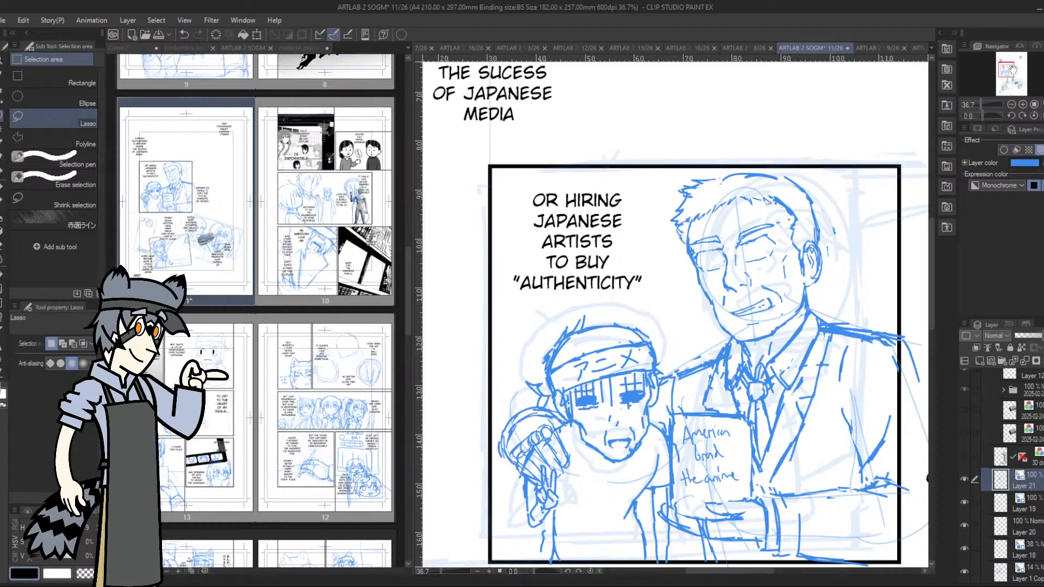
pyautogui.moveTo(1013, 68); pyautogui.dragTo(1008, 74)
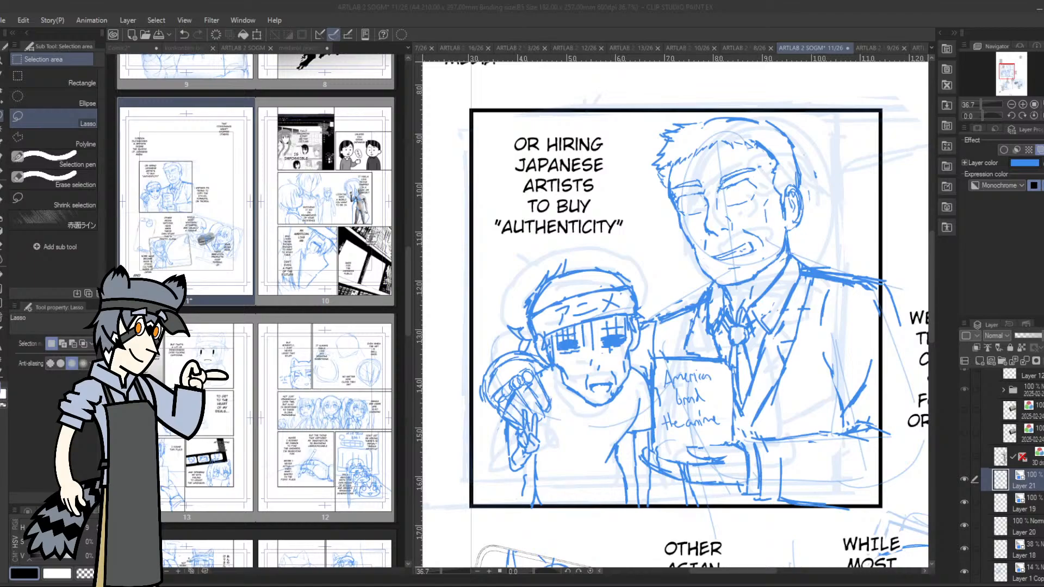
pyautogui.moveTo(1008, 70); pyautogui.dragTo(1012, 73)
pyautogui.click(1010, 104)
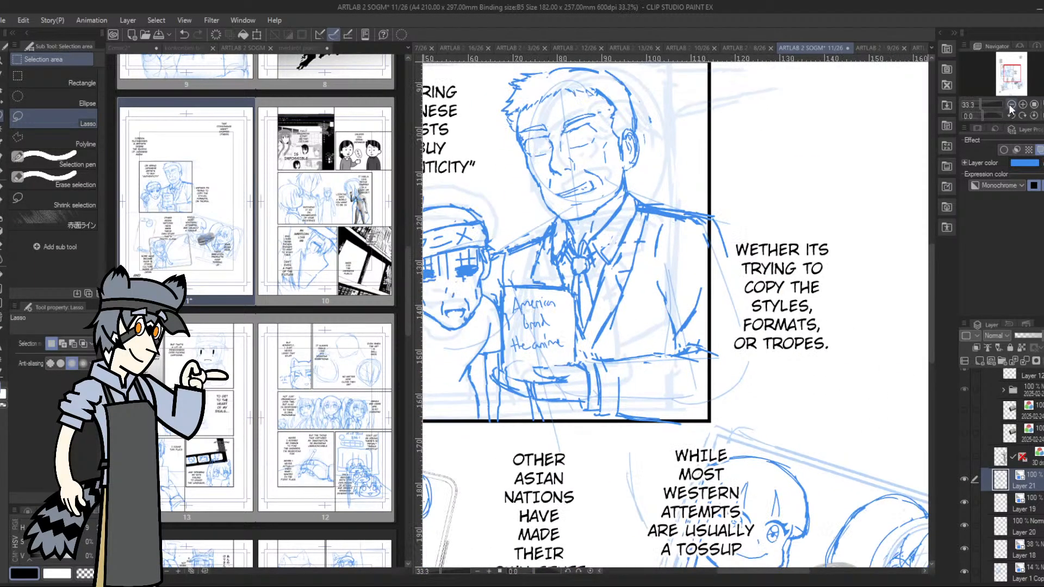
pyautogui.click(1010, 104)
pyautogui.click(1010, 104)
pyautogui.click(1010, 103)
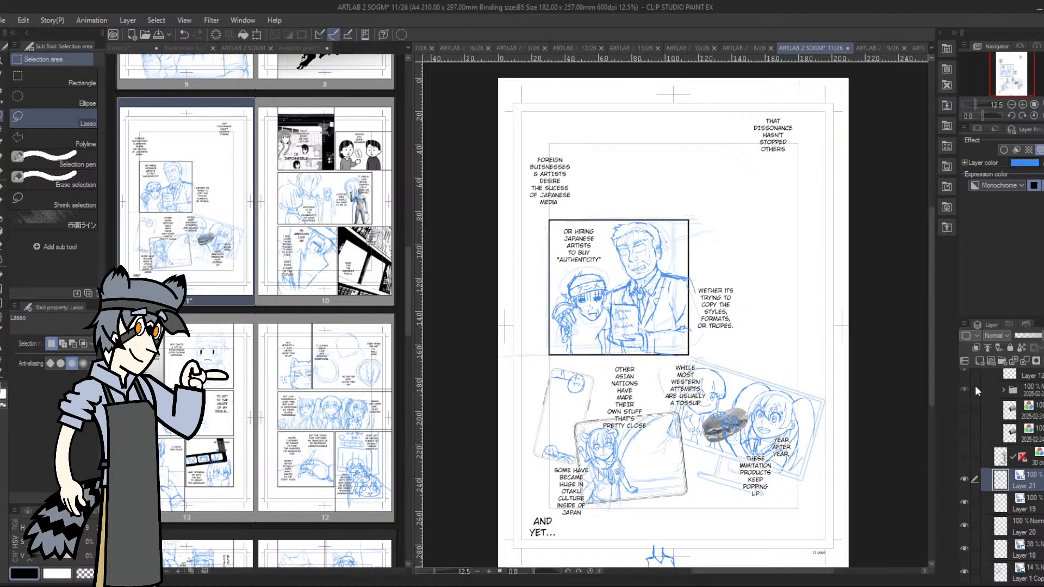
pyautogui.scroll(-3, 1007, 403)
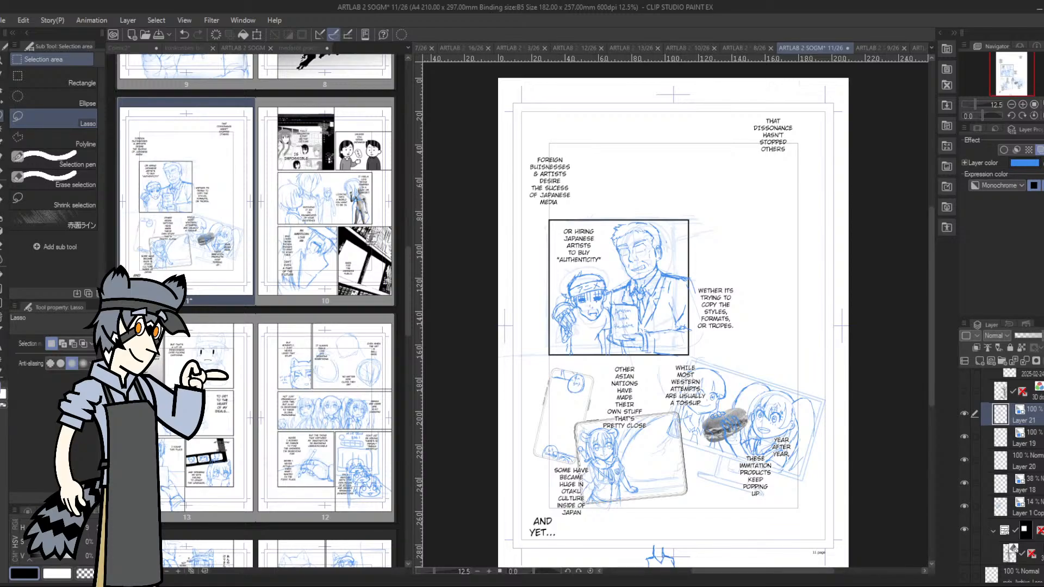
pyautogui.click(271, 171)
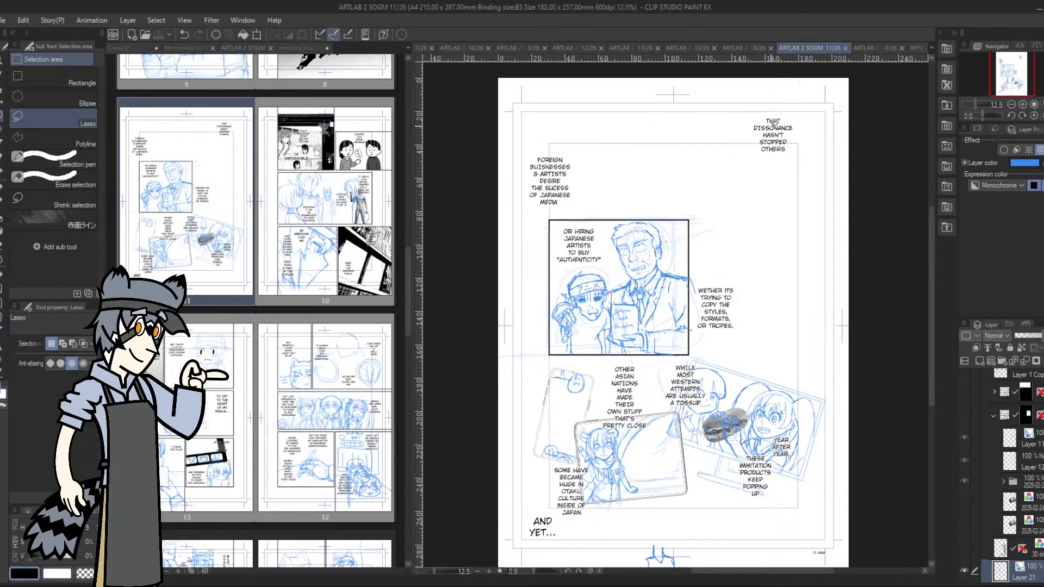
pyautogui.click(964, 392)
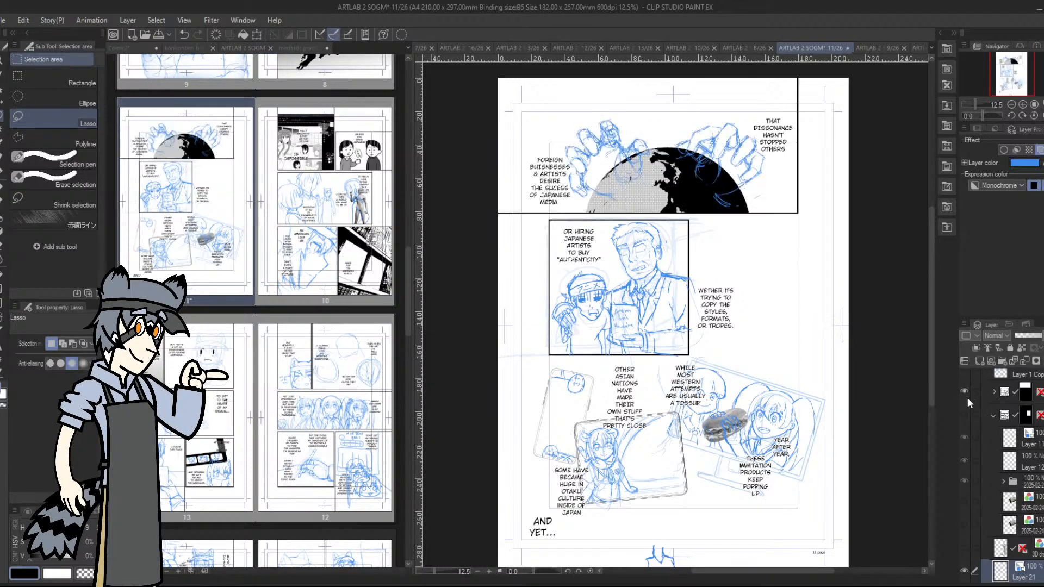
pyautogui.click(963, 414)
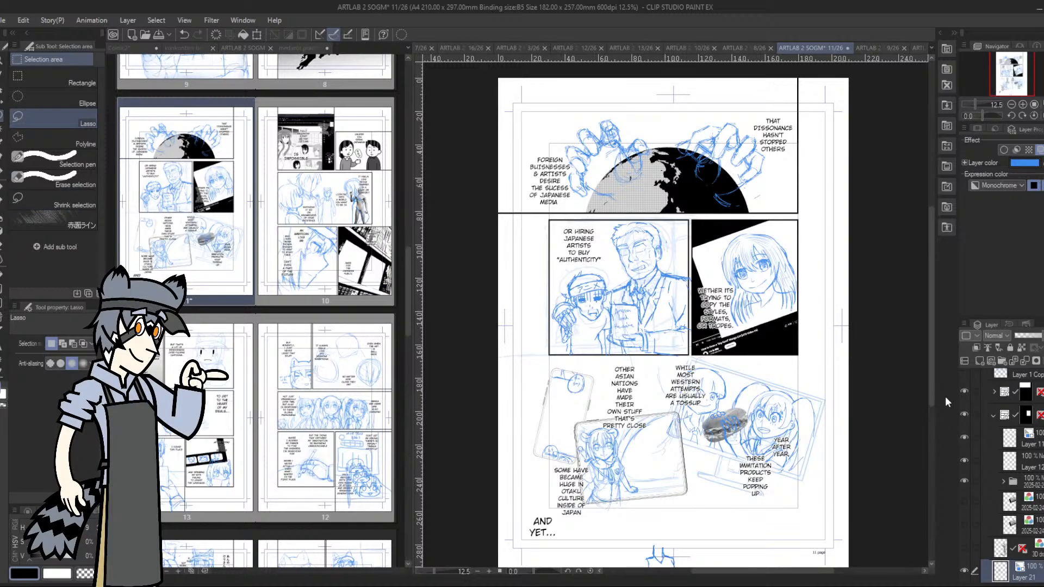
# Review the assembled page's panels up close and compare it with the neighbouring page thumbnails of the ARTLAB 2 SOGM project
pyautogui.click(1007, 80)
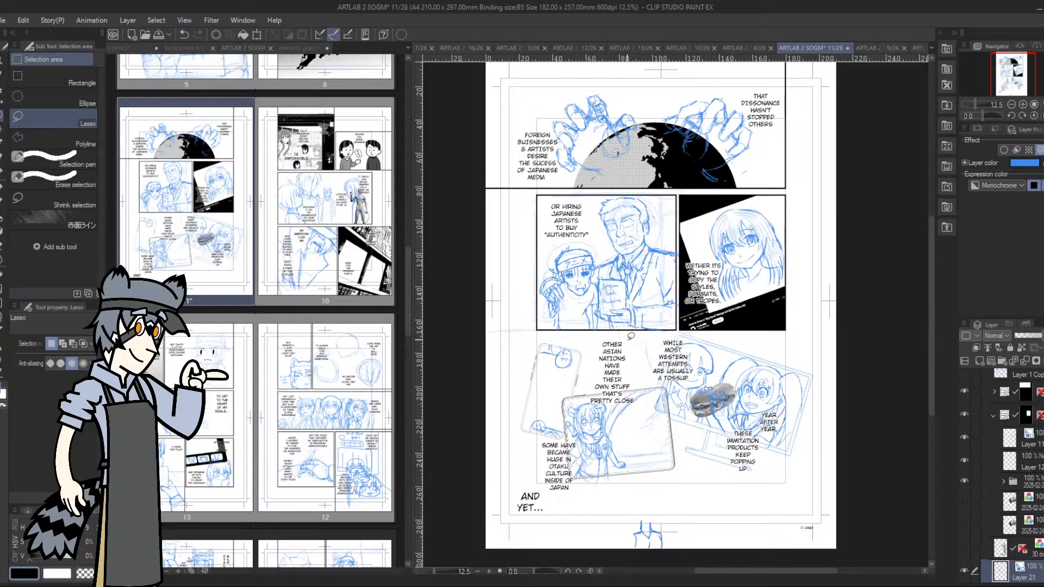
pyautogui.scroll(1, 623, 243)
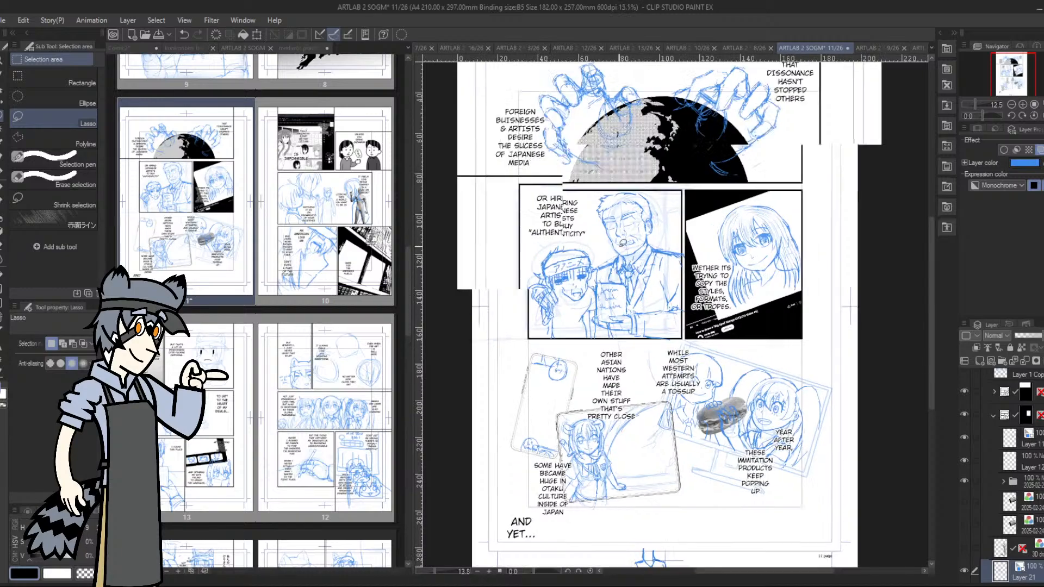
pyautogui.scroll(3, 623, 241)
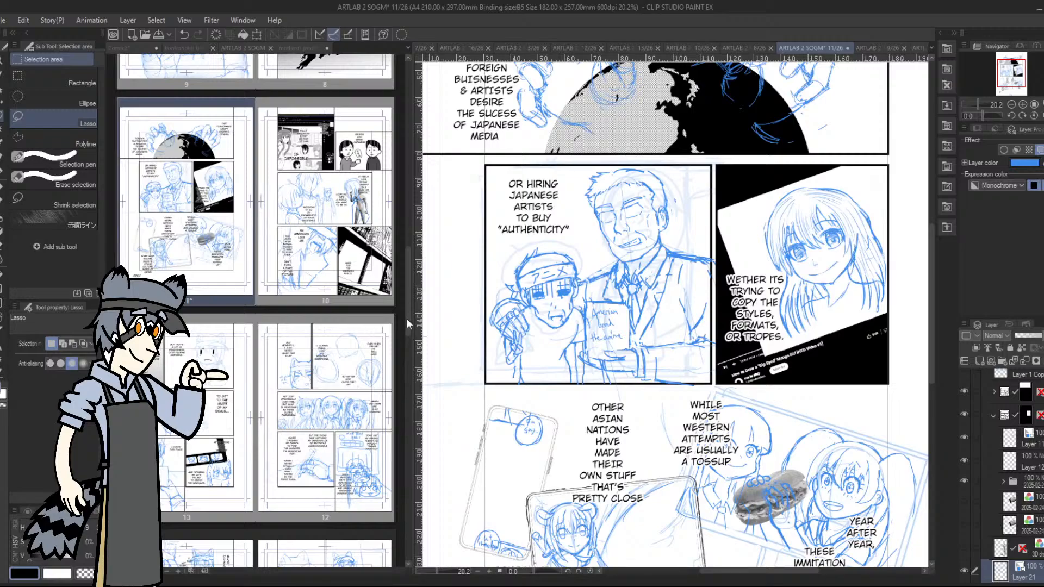
pyautogui.moveTo(406, 318); pyautogui.dragTo(406, 301)
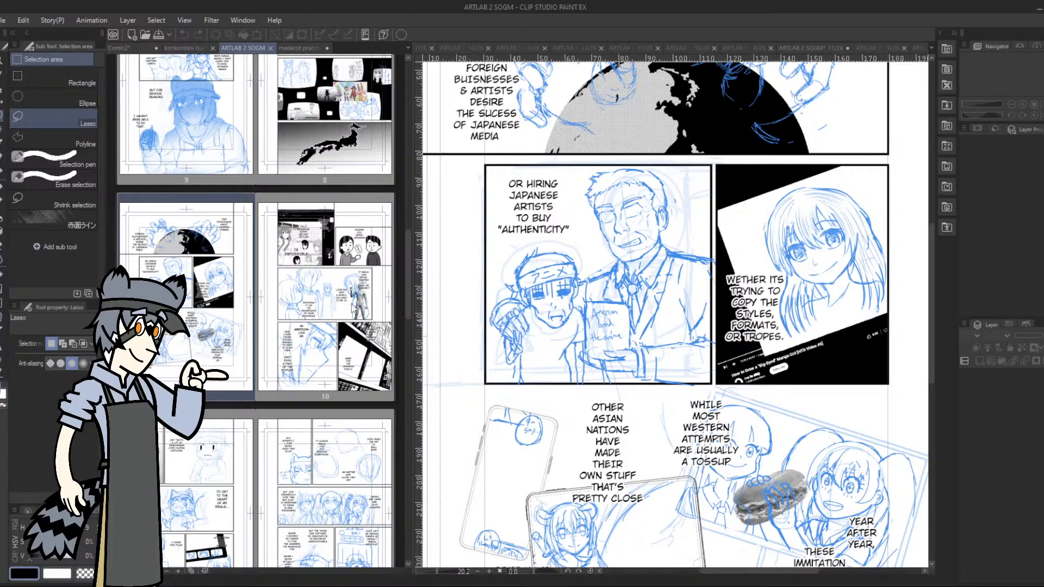
pyautogui.scroll(-3, 284, 335)
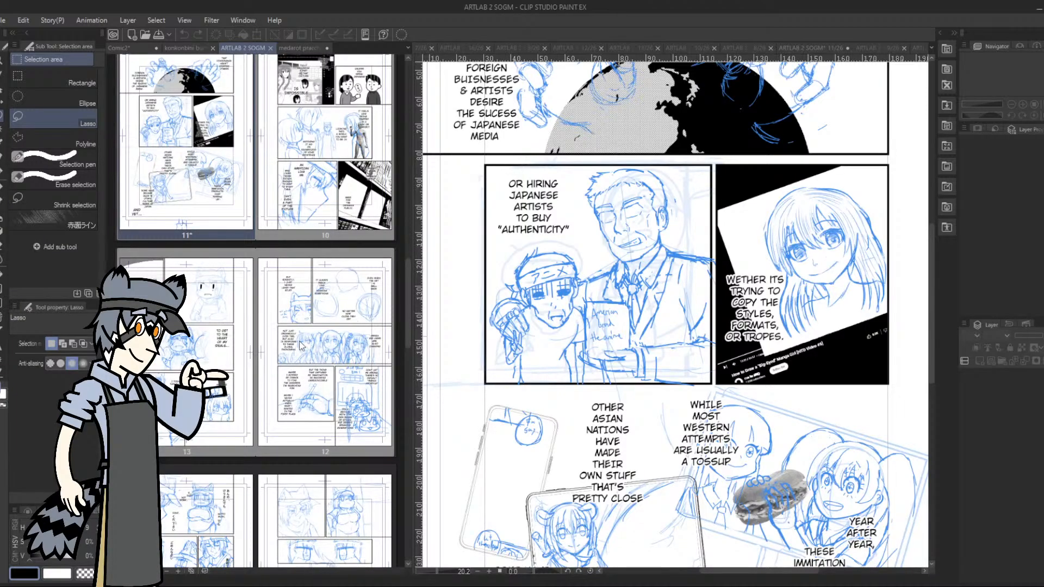
pyautogui.scroll(10, 299, 345)
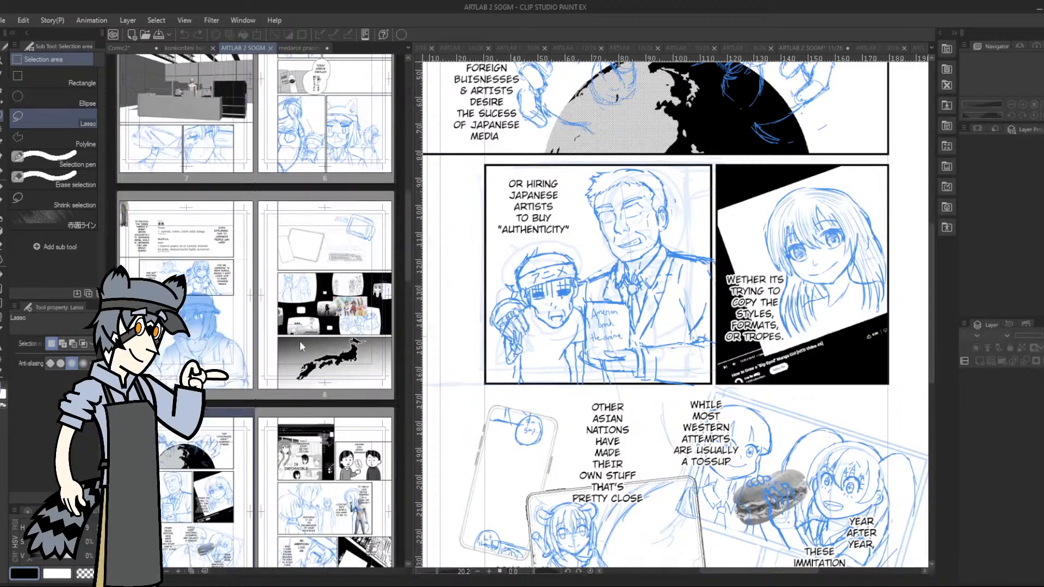
# Find page 12 among the ARTLAB 2 SOGM project's page thumbnails and open it
pyautogui.scroll(4, 297, 344)
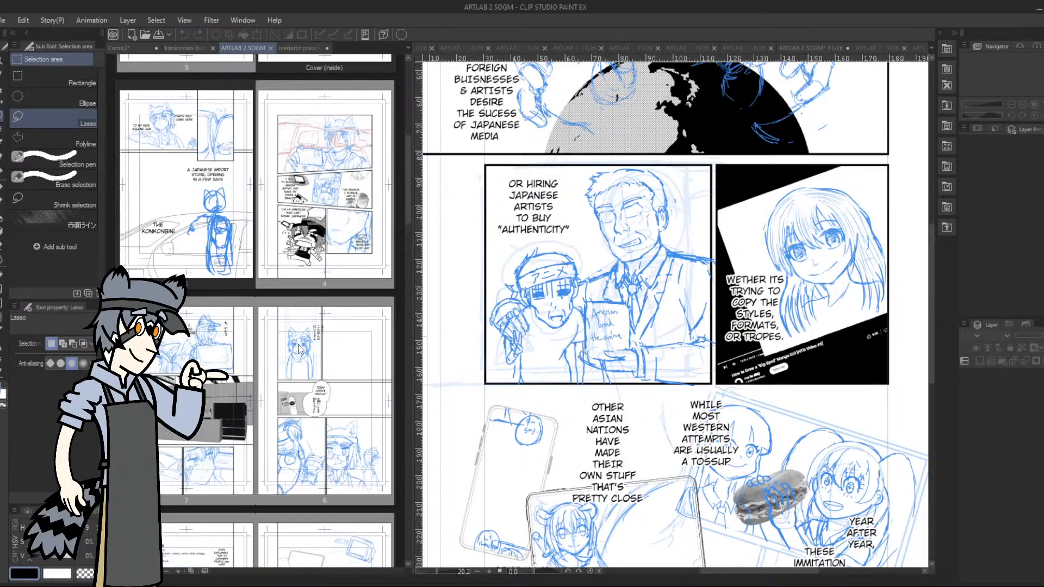
pyautogui.scroll(-7, 298, 345)
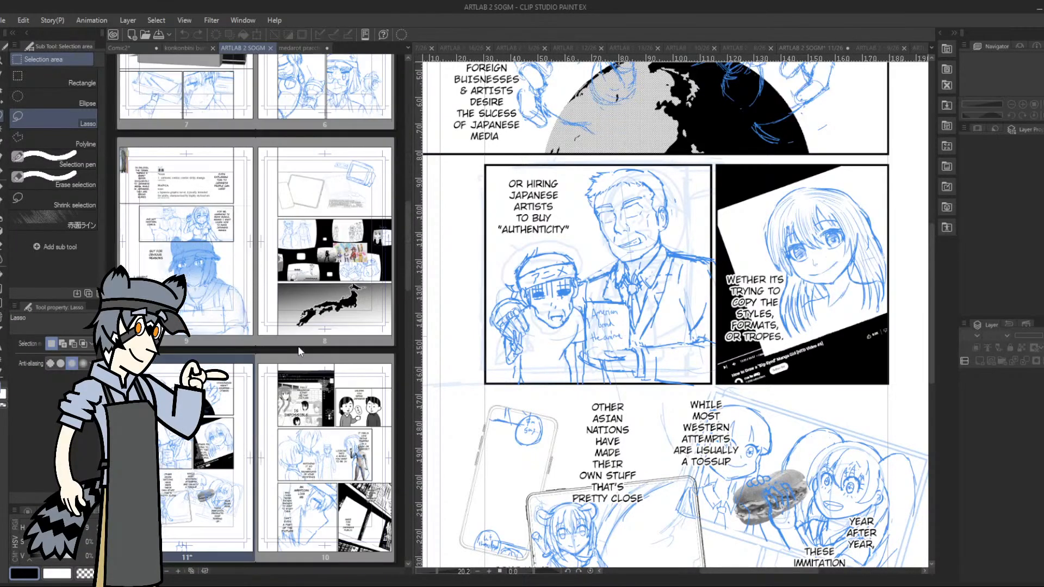
pyautogui.scroll(-5, 298, 346)
pyautogui.scroll(-1, 298, 346)
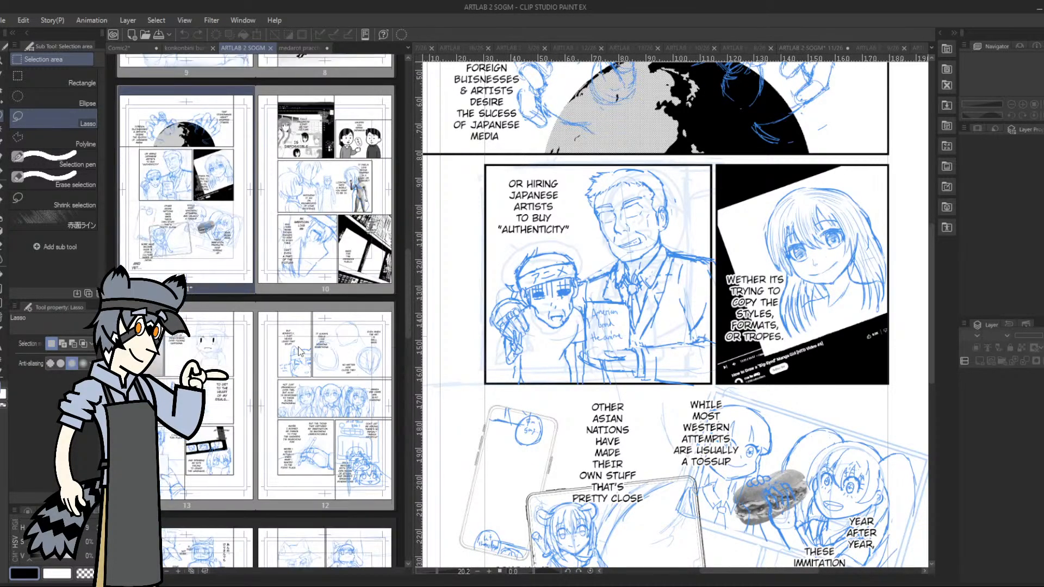
pyautogui.scroll(-2, 329, 383)
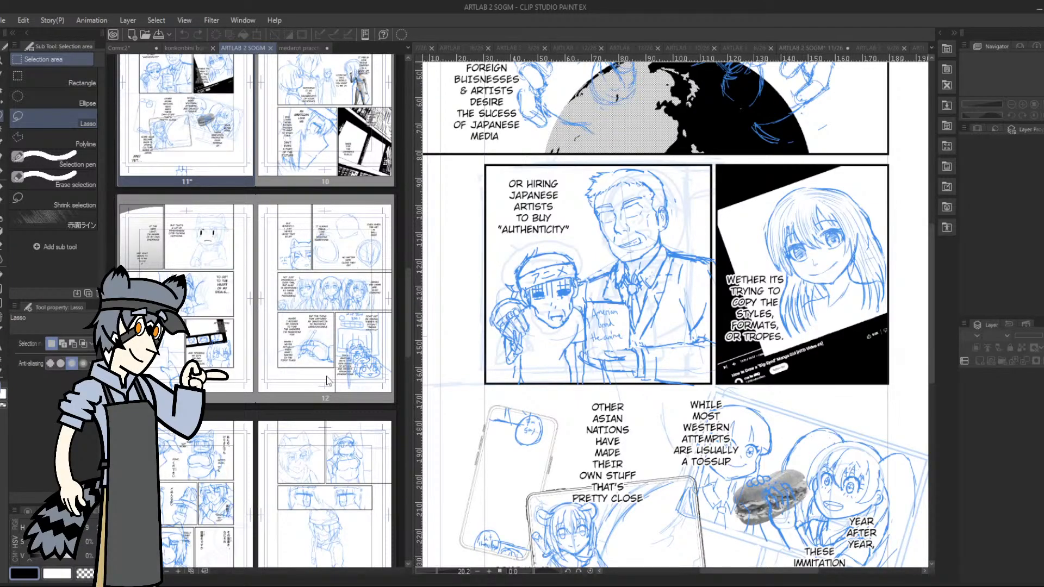
pyautogui.scroll(-12, 324, 373)
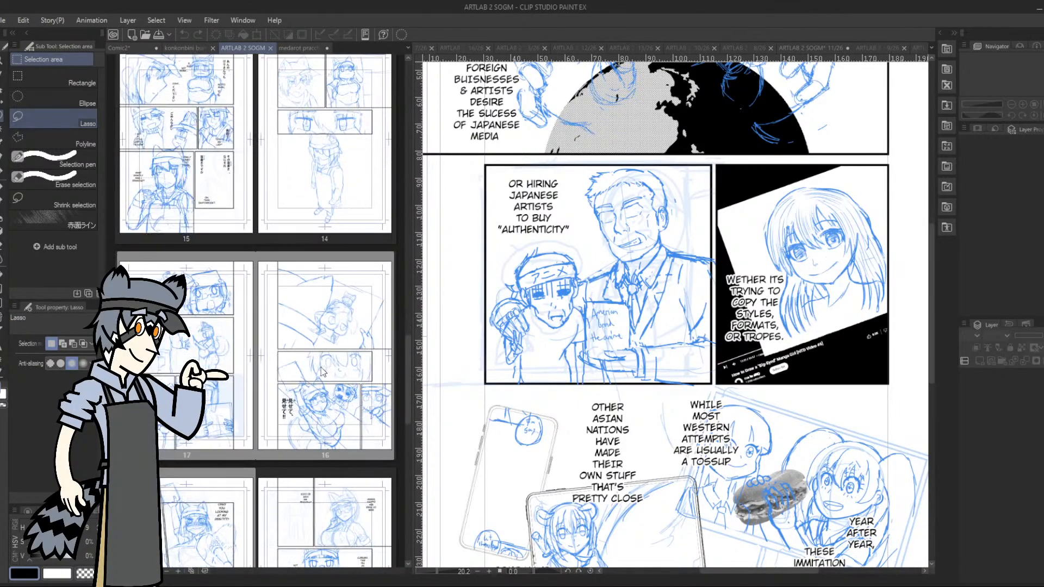
pyautogui.scroll(-4, 323, 372)
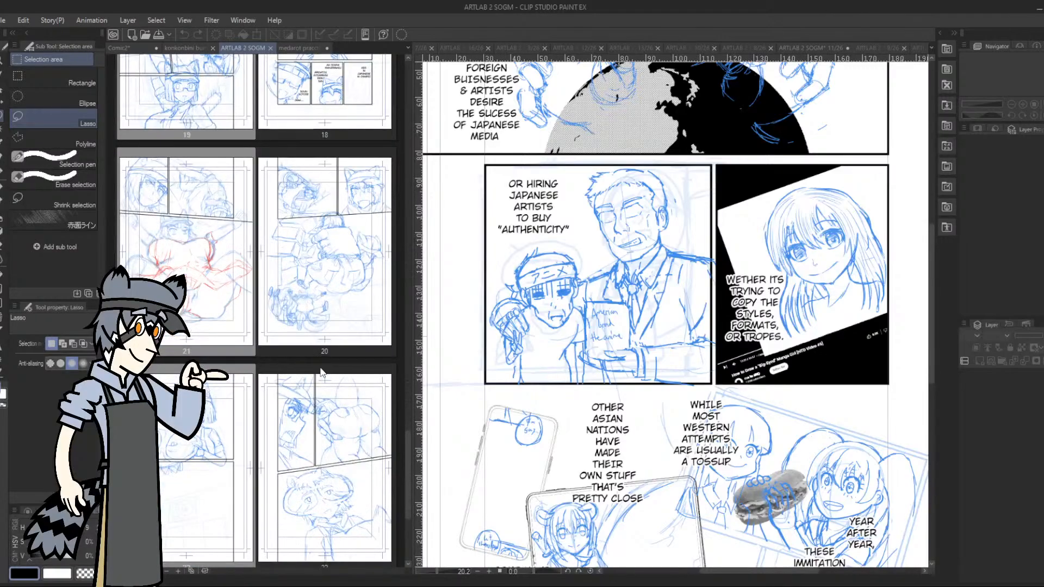
pyautogui.scroll(16, 318, 375)
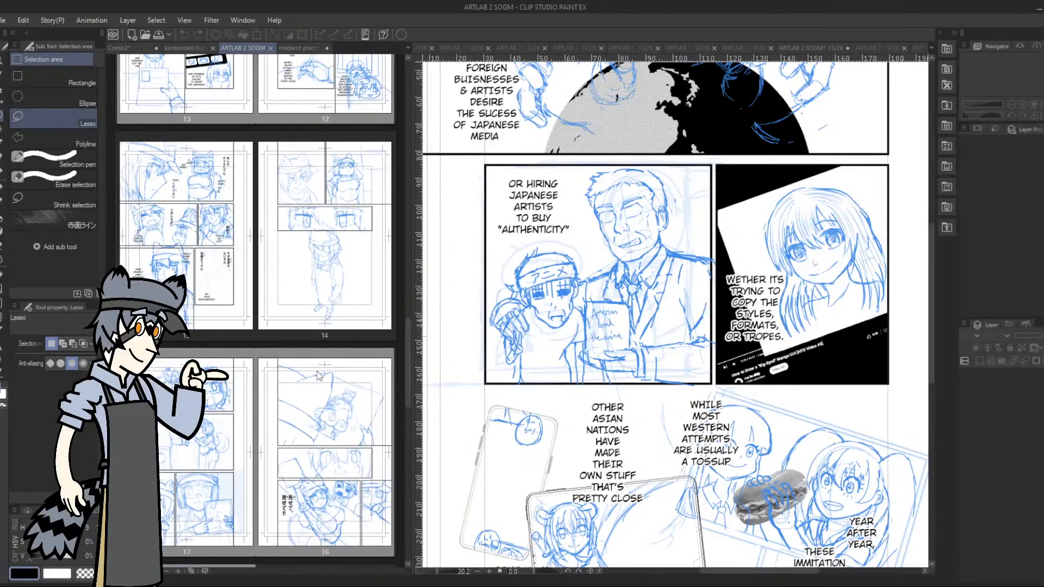
pyautogui.doubleClick(339, 333)
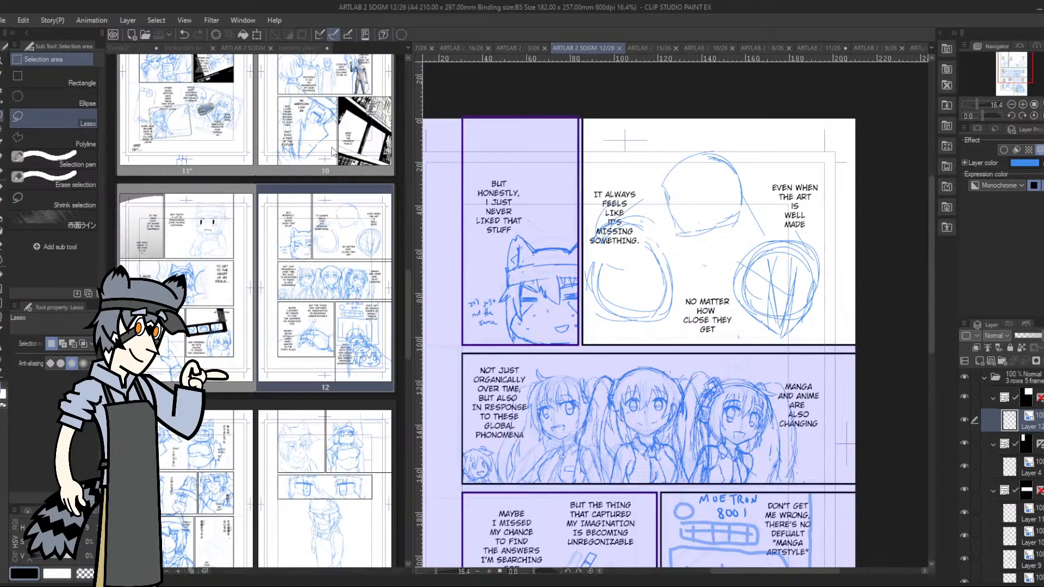
# Compare page 12 with the thumbnails of the project's earlier pages, back to the cover and down again
pyautogui.click(326, 272)
pyautogui.scroll(3, 326, 272)
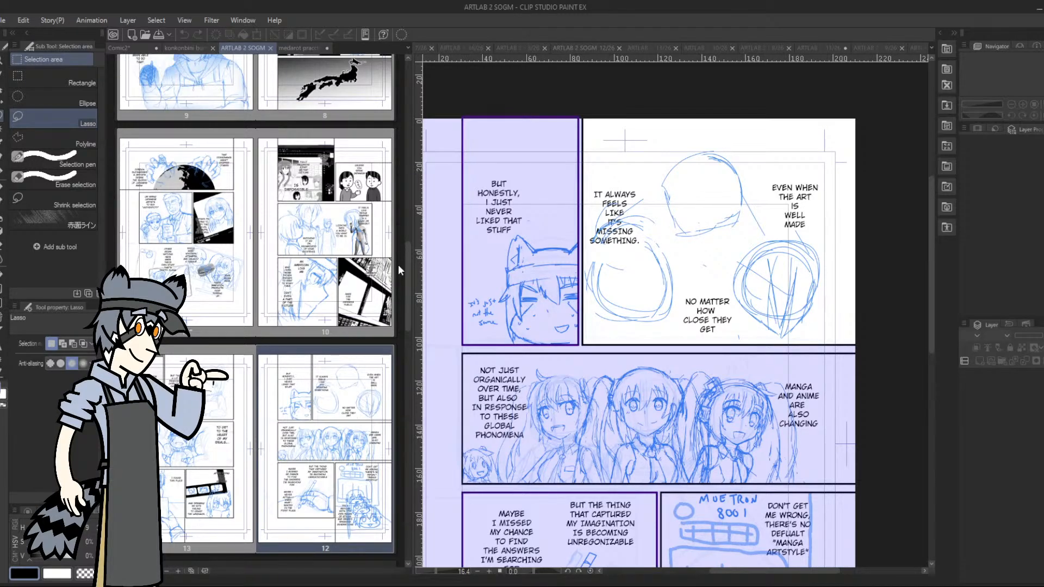
pyautogui.scroll(5, 273, 217)
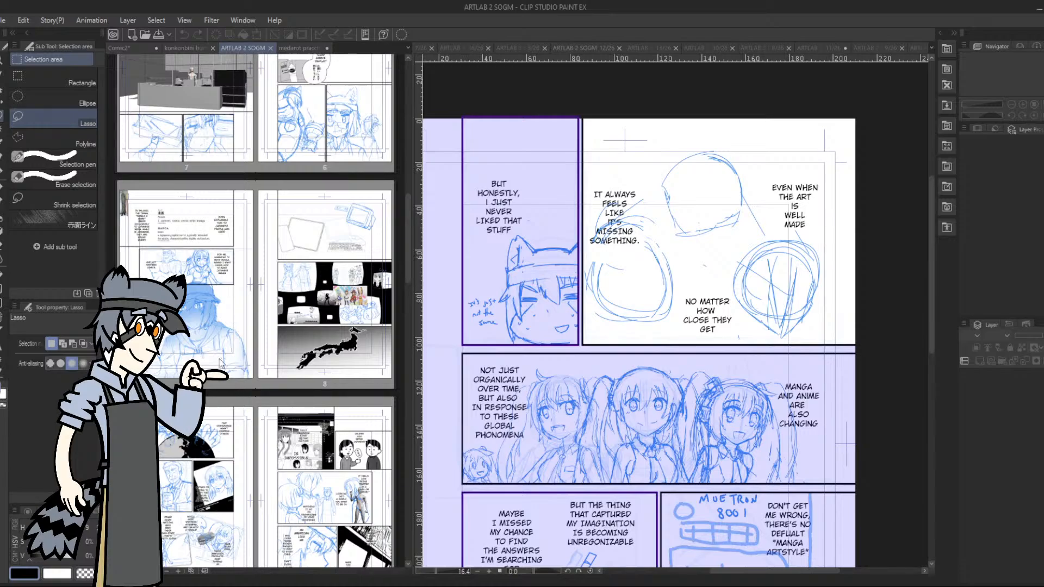
pyautogui.scroll(3, 320, 302)
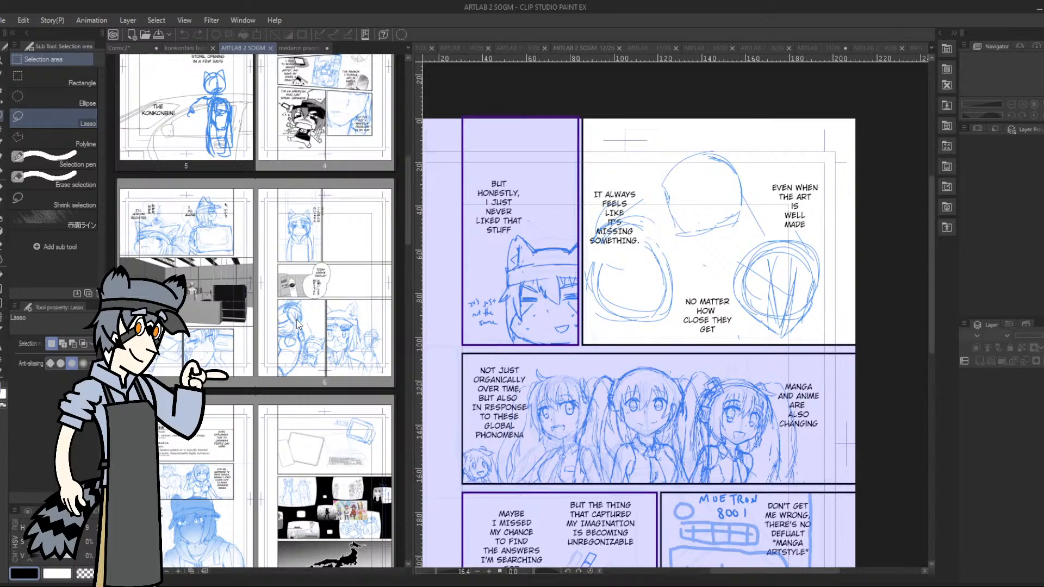
pyautogui.scroll(3, 294, 321)
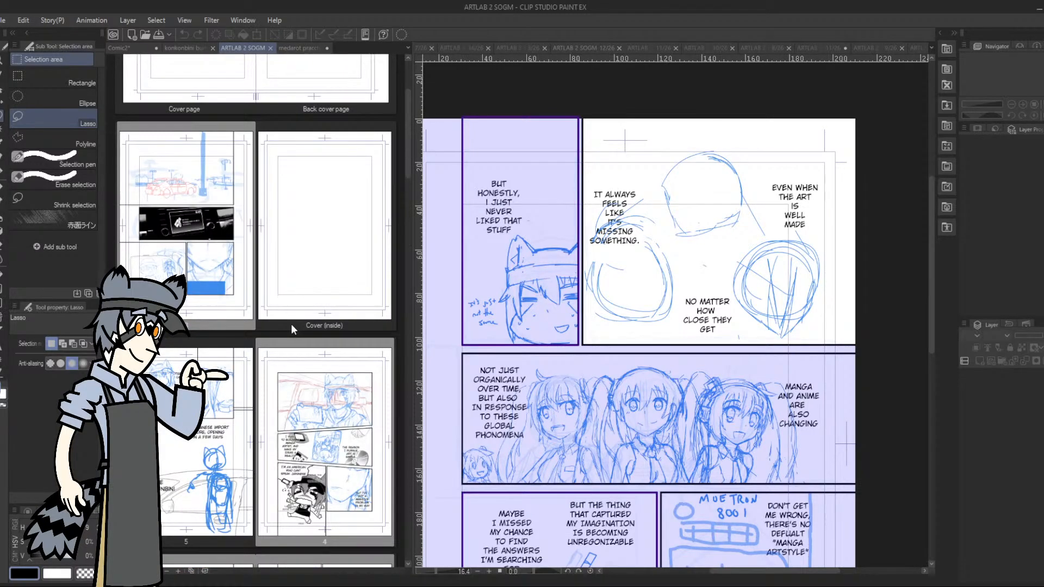
pyautogui.scroll(-3, 291, 324)
pyautogui.scroll(-10, 288, 336)
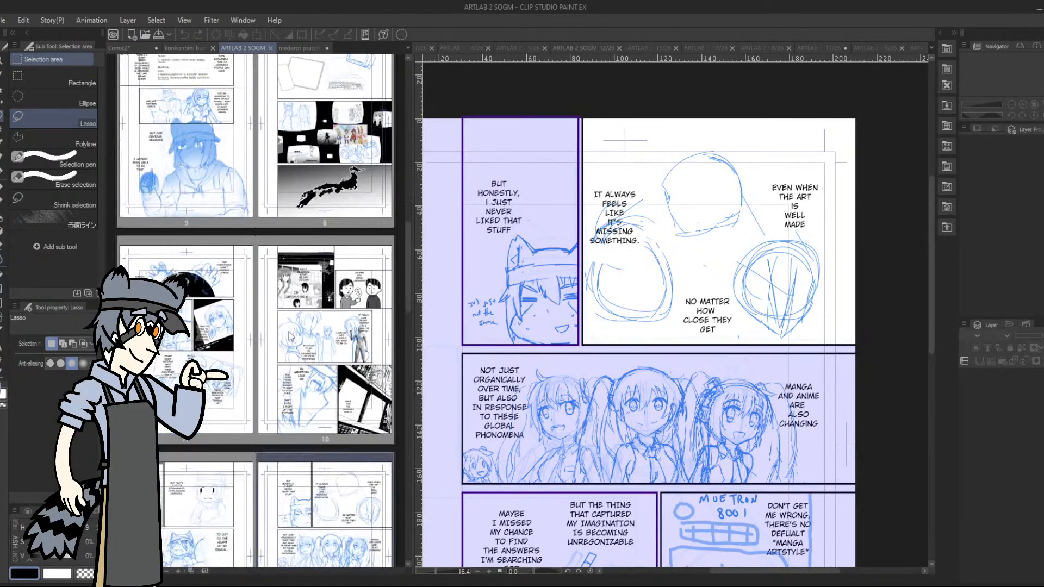
pyautogui.scroll(-1, 290, 336)
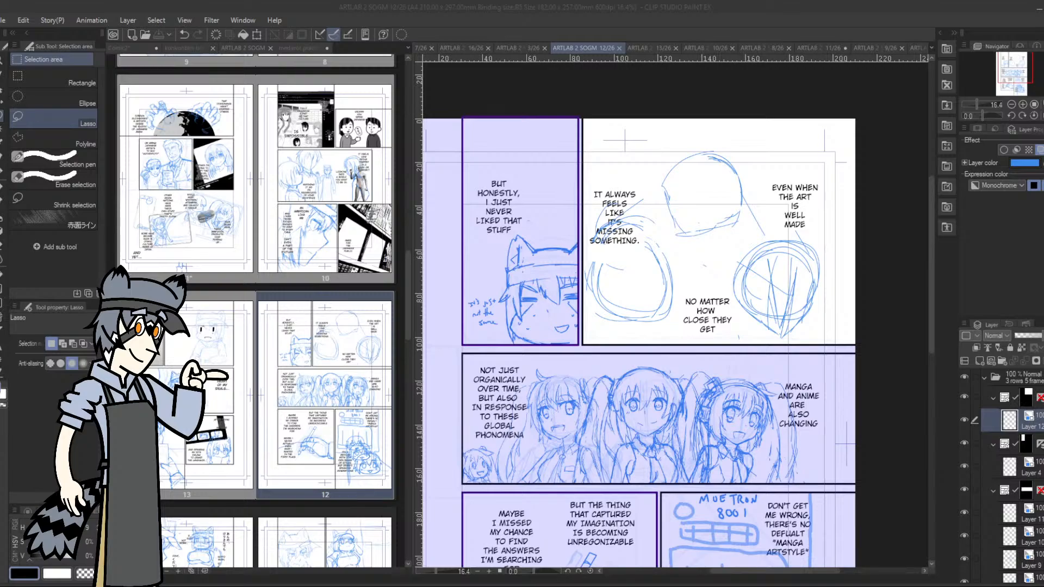
# Fade the rough head-circles layer to about 20% opacity and add a new raster layer above it with a blue layer color
pyautogui.moveTo(674, 305); pyautogui.dragTo(623, 338)
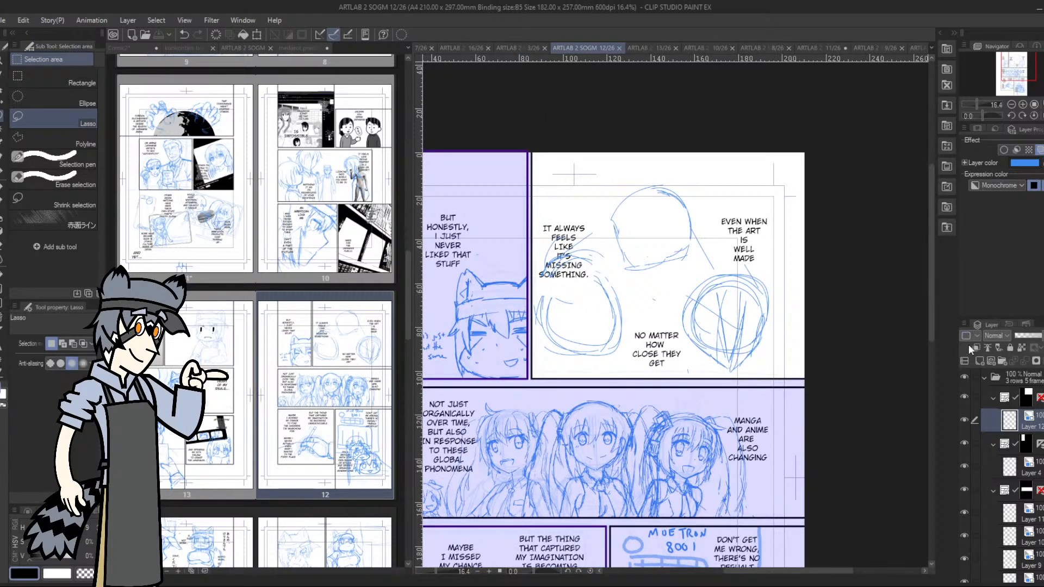
pyautogui.click(964, 419)
pyautogui.click(965, 419)
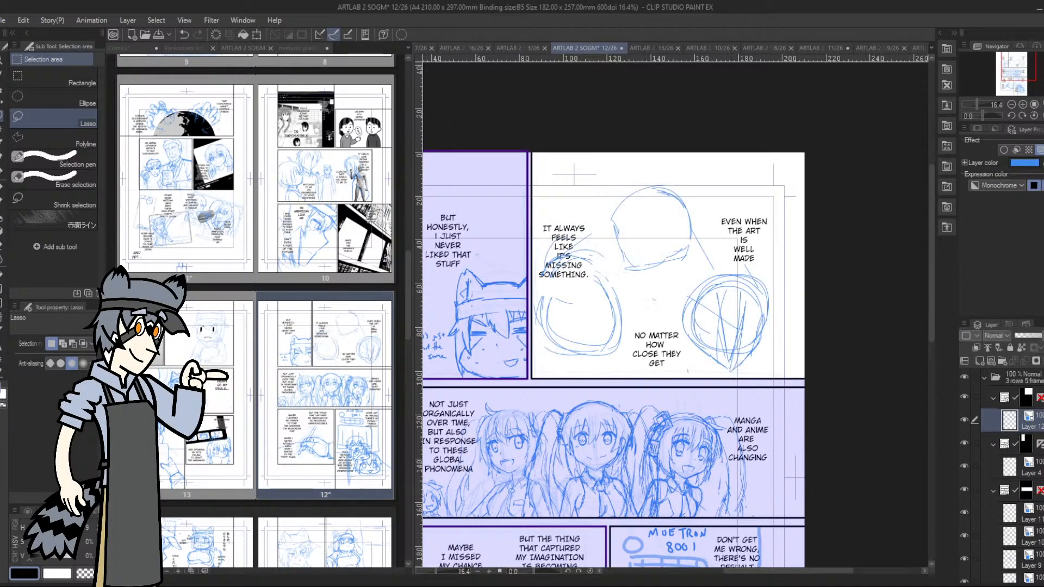
pyautogui.moveTo(1036, 336); pyautogui.dragTo(1022, 331)
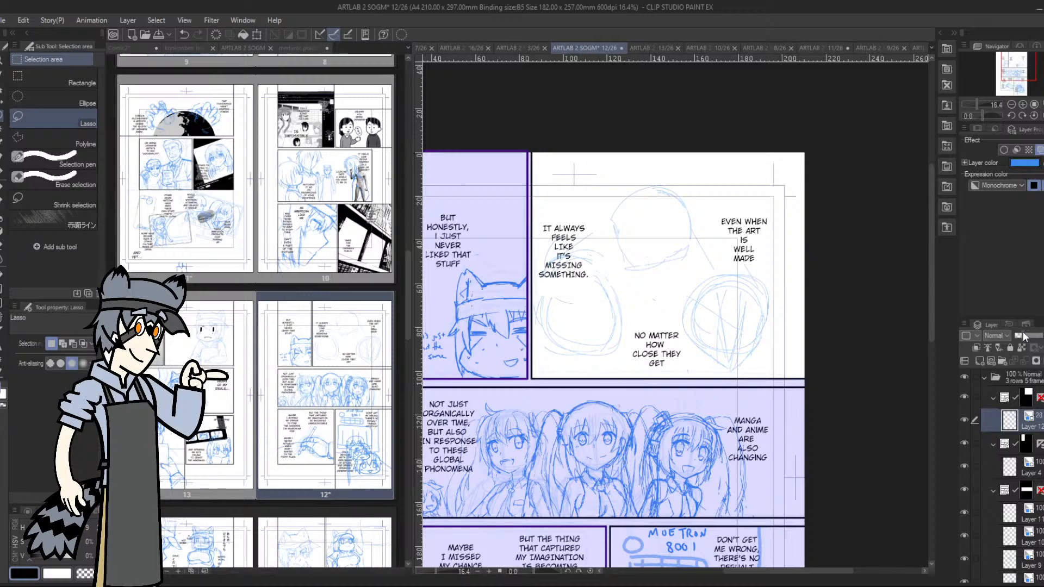
pyautogui.click(980, 358)
pyautogui.click(1039, 149)
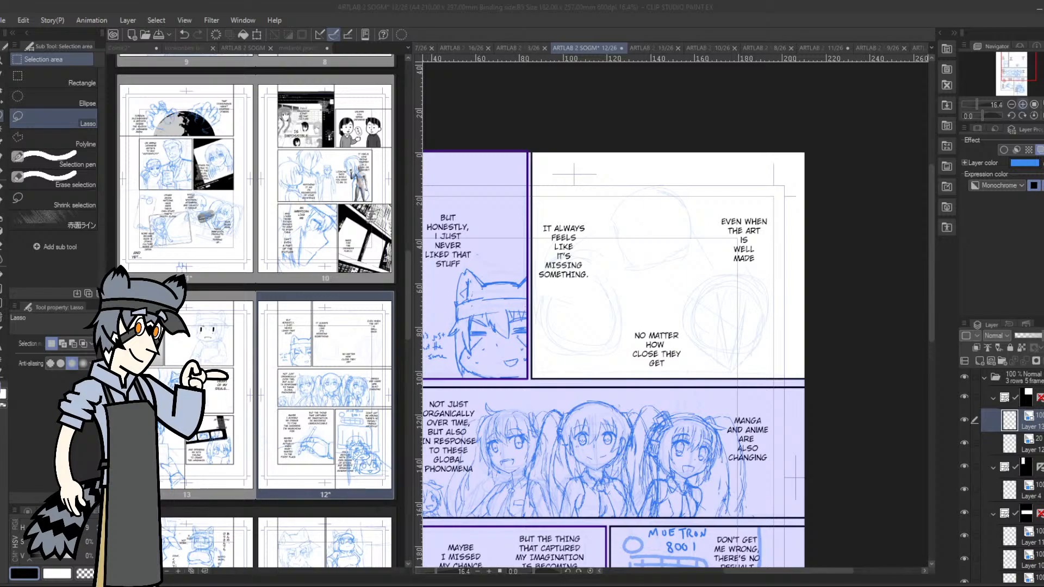
# Sketch the vertical centre line, cranium and pointed jaw of the upper head over the faded circle with the pen
pyautogui.click(1022, 104)
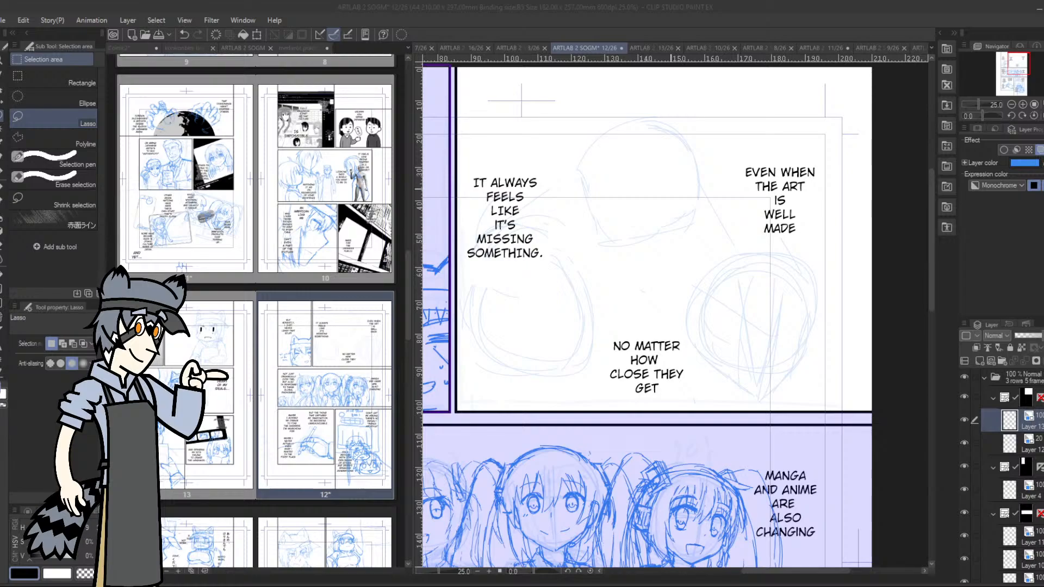
pyautogui.click(665, 179)
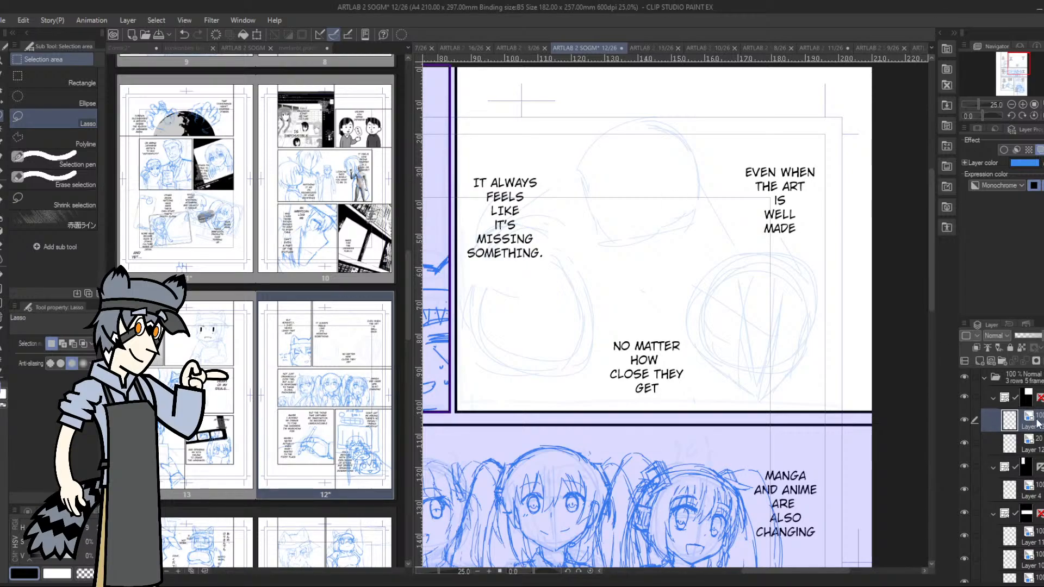
pyautogui.press('p')
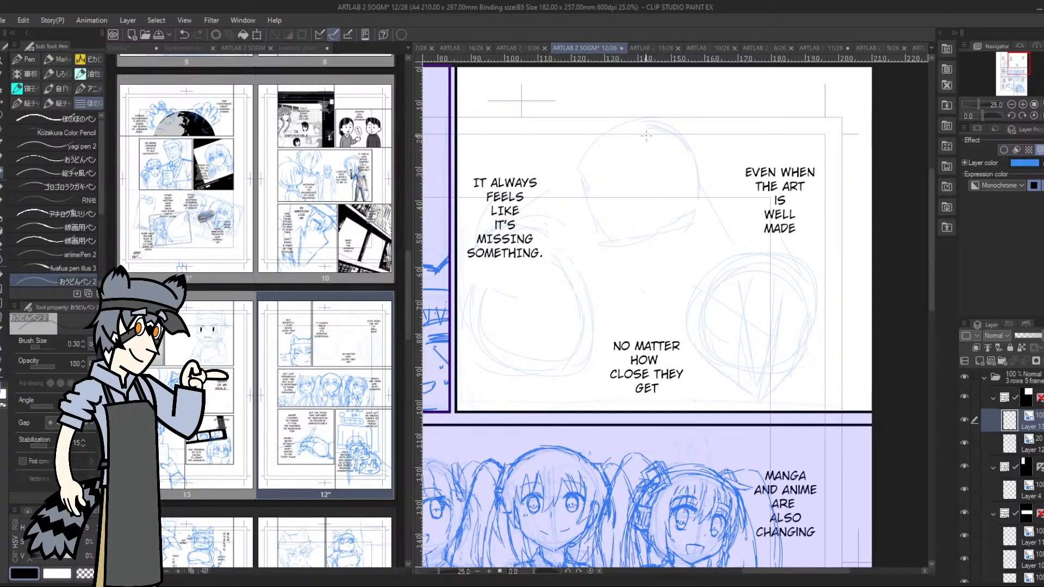
pyautogui.moveTo(646, 126); pyautogui.dragTo(647, 242)
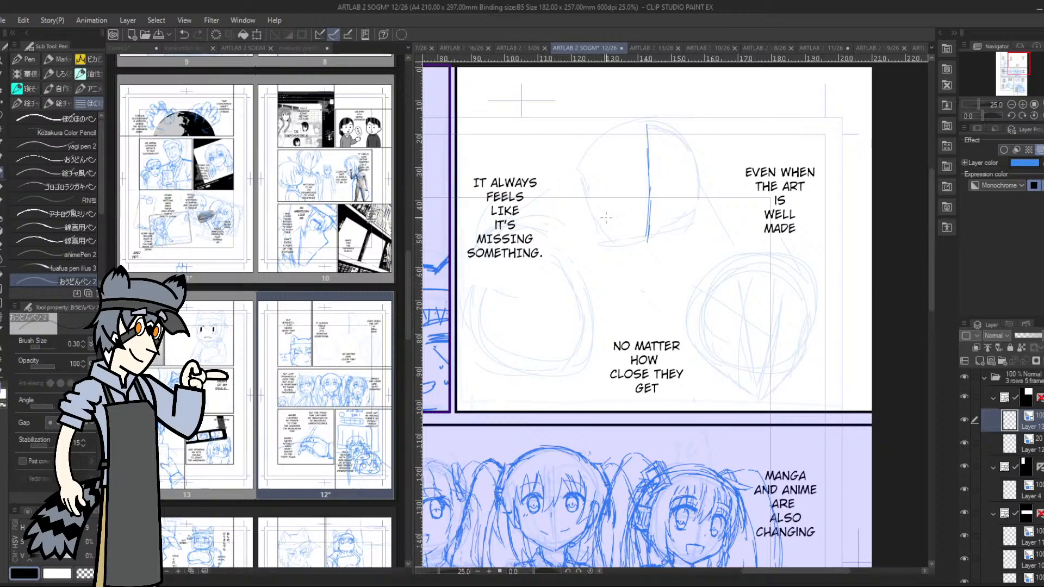
pyautogui.moveTo(598, 216)
pyautogui.mouseDown()
pyautogui.moveTo(643, 239)
pyautogui.moveTo(685, 209)
pyautogui.moveTo(689, 167)
pyautogui.mouseUp()
pyautogui.moveTo(659, 108)
pyautogui.mouseDown()
pyautogui.moveTo(690, 139)
pyautogui.moveTo(645, 105)
pyautogui.mouseUp()
pyautogui.moveTo(577, 162)
pyautogui.mouseDown()
pyautogui.moveTo(598, 219)
pyautogui.moveTo(625, 112)
pyautogui.mouseUp()
pyautogui.moveTo(674, 111)
pyautogui.mouseDown()
pyautogui.moveTo(697, 146)
pyautogui.moveTo(686, 183)
pyautogui.moveTo(684, 132)
pyautogui.mouseUp()
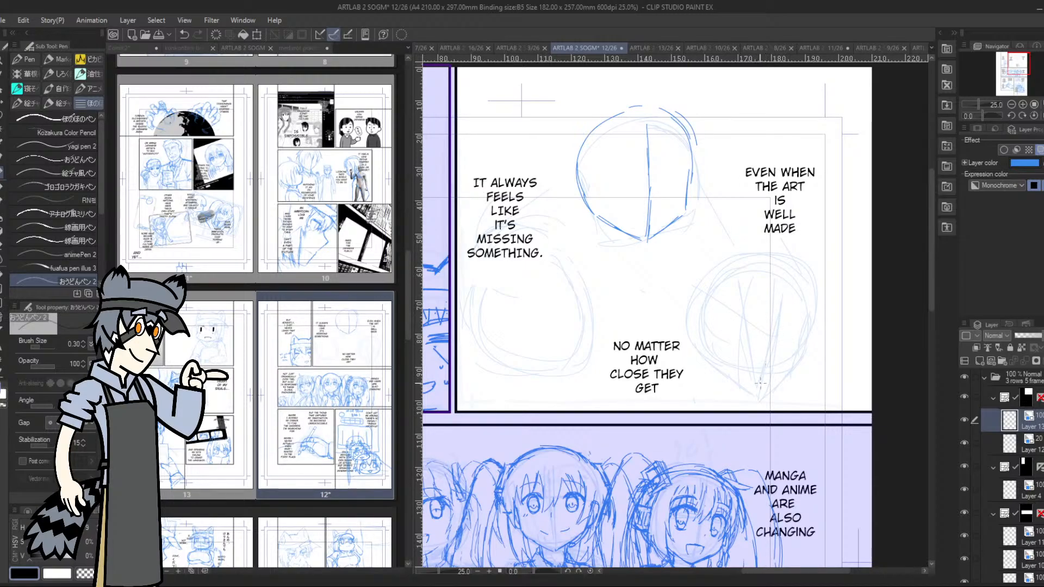
# Draw the centre line, pointed chin and both jaw lines of the head below the "EVEN WHEN THE ART IS WELL MADE" text
pyautogui.moveTo(759, 365); pyautogui.dragTo(761, 390)
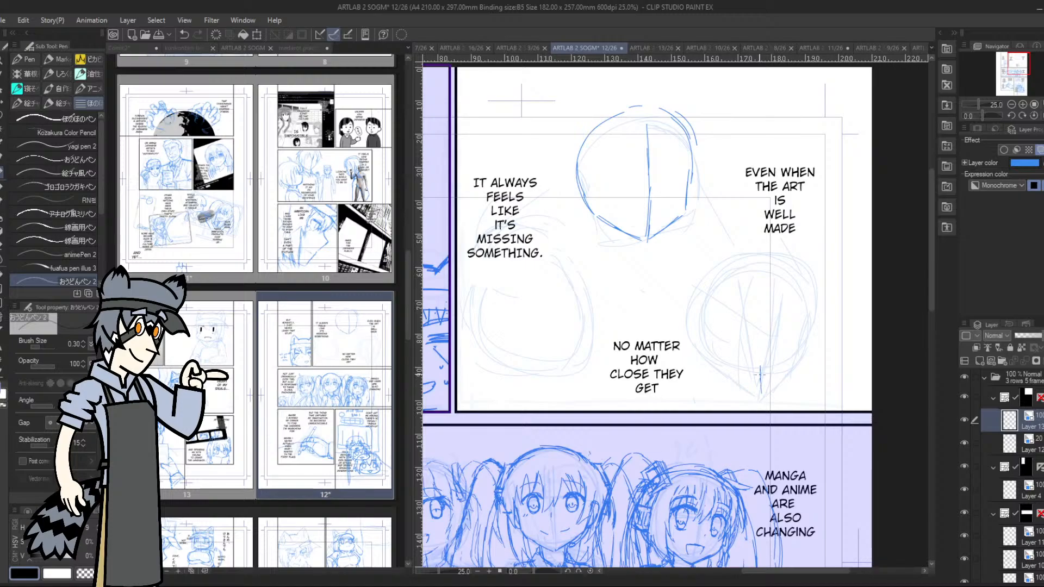
pyautogui.moveTo(755, 341)
pyautogui.mouseDown()
pyautogui.moveTo(761, 394)
pyautogui.moveTo(753, 316)
pyautogui.mouseUp()
pyautogui.moveTo(759, 390); pyautogui.dragTo(752, 312)
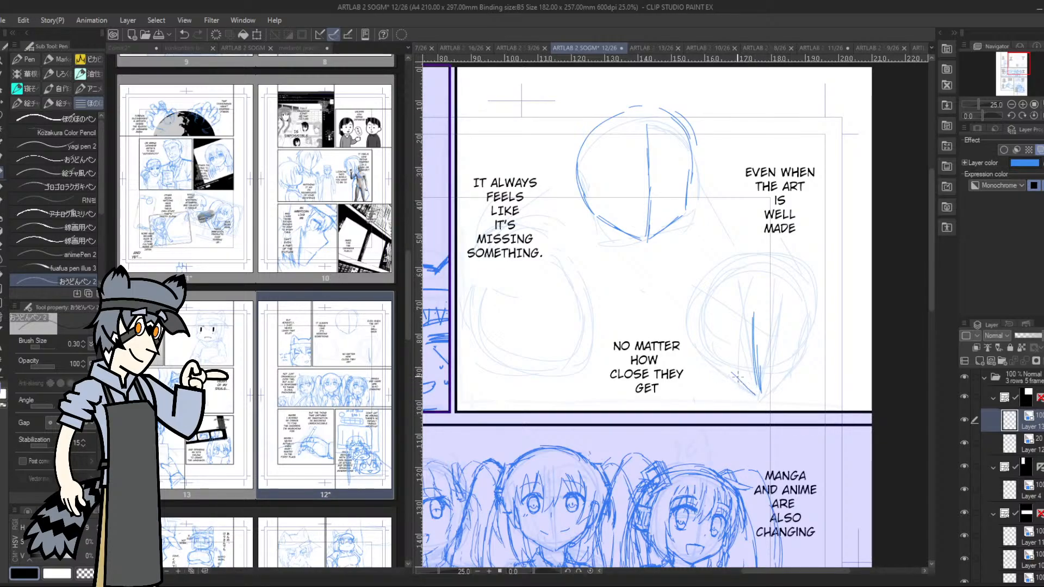
pyautogui.moveTo(756, 390); pyautogui.dragTo(705, 328)
pyautogui.moveTo(783, 382)
pyautogui.mouseDown()
pyautogui.moveTo(765, 395)
pyautogui.moveTo(802, 365)
pyautogui.mouseUp()
pyautogui.moveTo(813, 327); pyautogui.dragTo(802, 367)
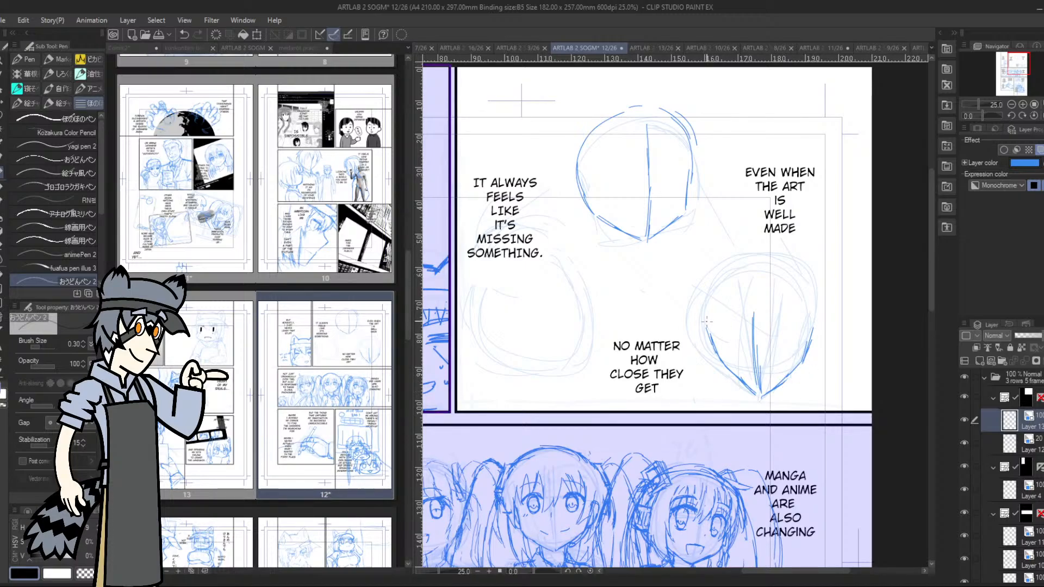
# Round out the same head's cranium and add its neck, ear and the outline beside the face
pyautogui.moveTo(704, 328)
pyautogui.mouseDown()
pyautogui.moveTo(706, 287)
pyautogui.moveTo(737, 254)
pyautogui.moveTo(807, 295)
pyautogui.mouseUp()
pyautogui.moveTo(809, 303); pyautogui.dragTo(812, 328)
pyautogui.moveTo(792, 272); pyautogui.dragTo(816, 326)
pyautogui.moveTo(746, 387); pyautogui.dragTo(749, 408)
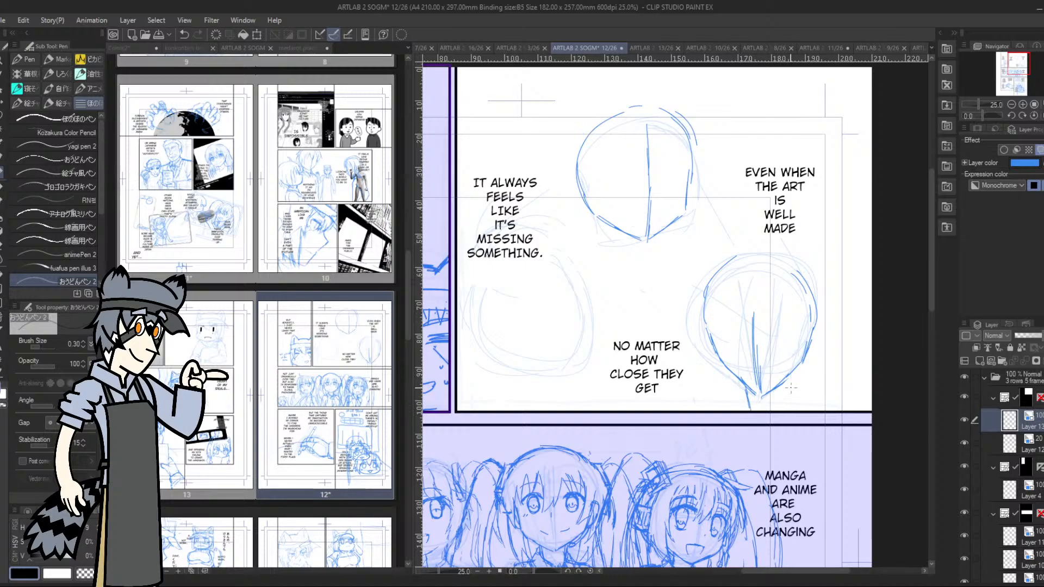
pyautogui.moveTo(788, 375)
pyautogui.mouseDown()
pyautogui.moveTo(793, 407)
pyautogui.moveTo(731, 409)
pyautogui.mouseUp()
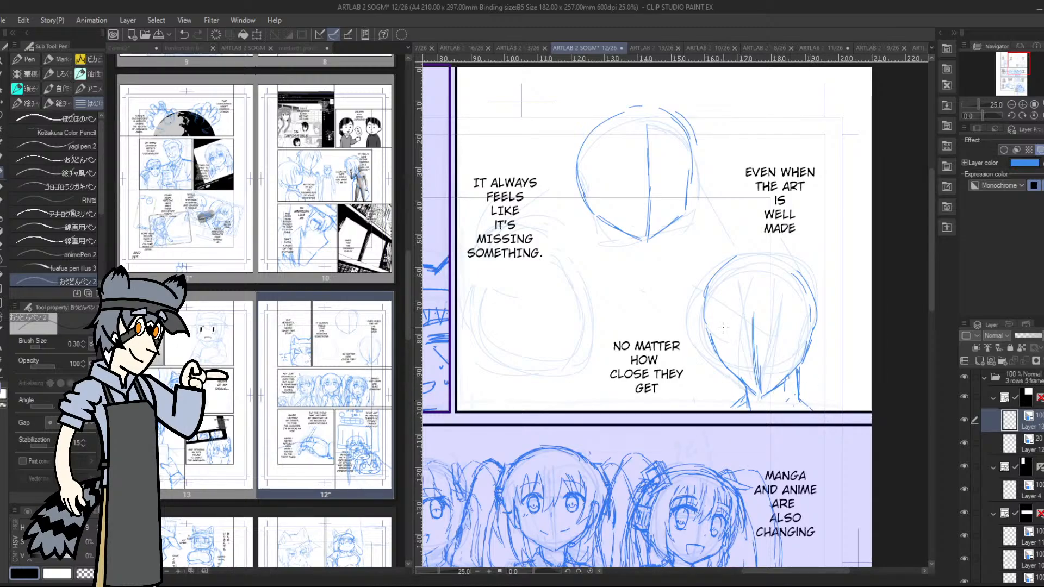
pyautogui.moveTo(706, 331); pyautogui.dragTo(703, 289)
pyautogui.moveTo(805, 320)
pyautogui.mouseDown()
pyautogui.moveTo(818, 315)
pyautogui.moveTo(810, 350)
pyautogui.moveTo(802, 318)
pyautogui.moveTo(820, 312)
pyautogui.moveTo(823, 333)
pyautogui.moveTo(805, 354)
pyautogui.mouseUp()
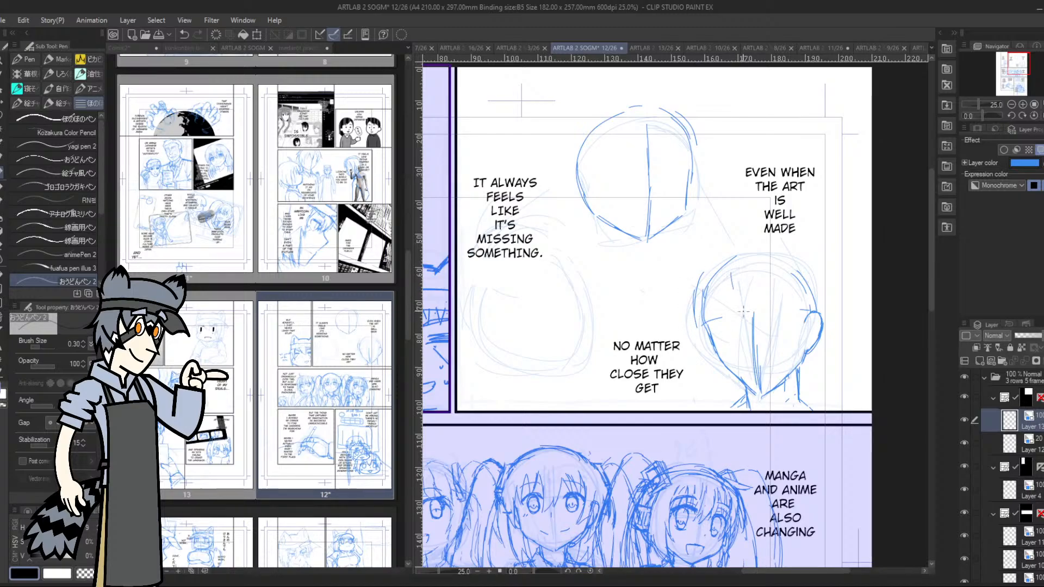
# Sketch pointed bangs across the forehead and hair strands above the ear on the lower head
pyautogui.moveTo(744, 305); pyautogui.dragTo(751, 315)
pyautogui.moveTo(758, 267); pyautogui.dragTo(754, 313)
pyautogui.moveTo(798, 279)
pyautogui.mouseDown()
pyautogui.moveTo(803, 323)
pyautogui.moveTo(826, 303)
pyautogui.moveTo(827, 332)
pyautogui.moveTo(802, 330)
pyautogui.moveTo(819, 313)
pyautogui.mouseUp()
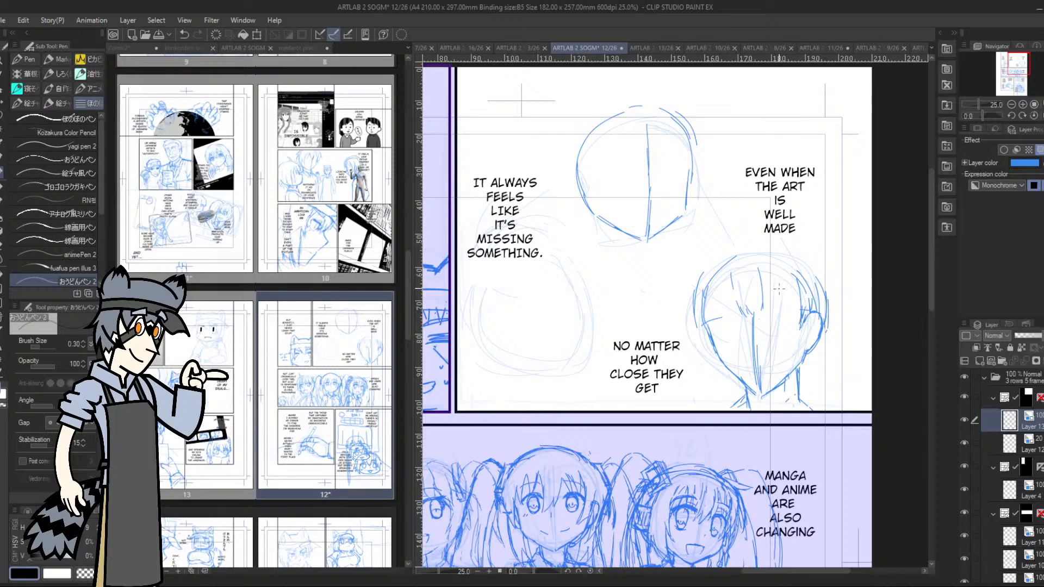
pyautogui.moveTo(765, 286)
pyautogui.mouseDown()
pyautogui.moveTo(776, 321)
pyautogui.moveTo(782, 300)
pyautogui.mouseUp()
pyautogui.moveTo(777, 305); pyautogui.dragTo(783, 319)
pyautogui.moveTo(782, 278)
pyautogui.mouseDown()
pyautogui.moveTo(770, 319)
pyautogui.moveTo(769, 289)
pyautogui.moveTo(784, 298)
pyautogui.moveTo(794, 332)
pyautogui.mouseUp()
pyautogui.moveTo(789, 277)
pyautogui.mouseDown()
pyautogui.moveTo(797, 326)
pyautogui.moveTo(800, 307)
pyautogui.mouseUp()
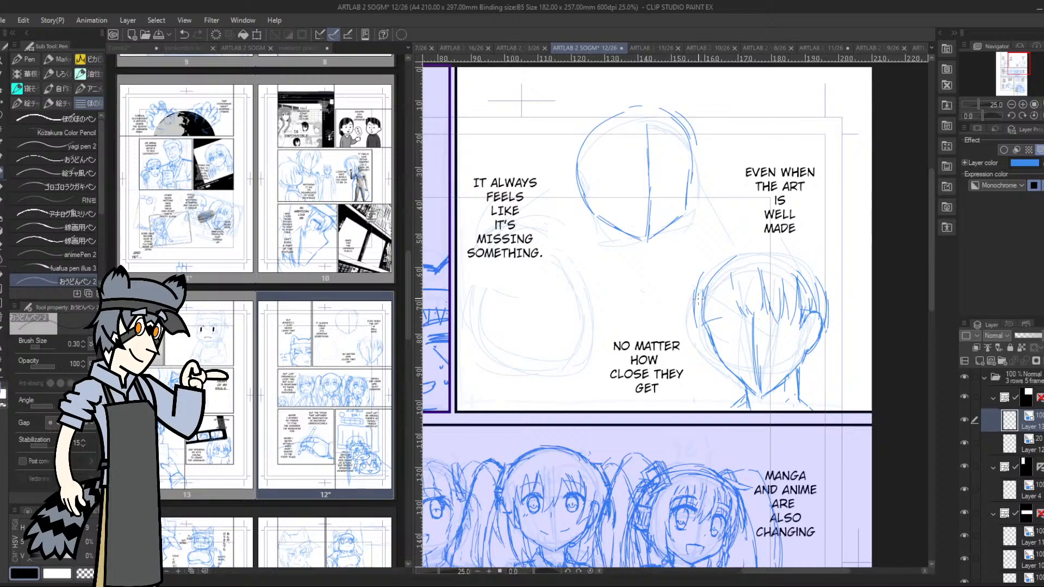
pyautogui.moveTo(698, 282)
pyautogui.mouseDown()
pyautogui.moveTo(694, 321)
pyautogui.moveTo(706, 284)
pyautogui.moveTo(716, 315)
pyautogui.moveTo(720, 281)
pyautogui.moveTo(725, 321)
pyautogui.mouseUp()
pyautogui.moveTo(735, 284); pyautogui.dragTo(729, 311)
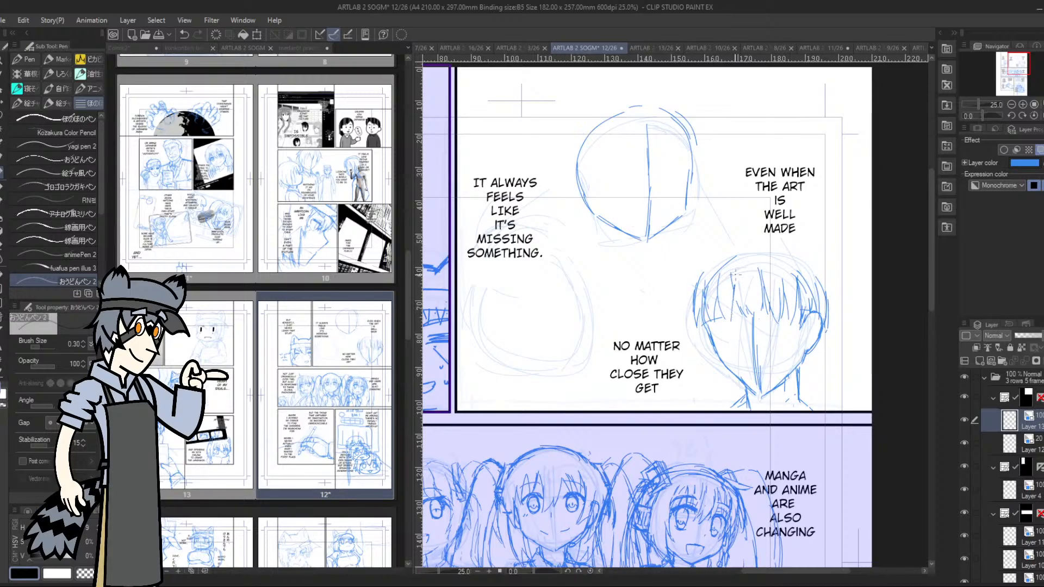
# Draw the outer hair volume over the crown and thicken the side locks opposite the ear
pyautogui.moveTo(740, 262); pyautogui.dragTo(733, 308)
pyautogui.moveTo(734, 252)
pyautogui.mouseDown()
pyautogui.moveTo(701, 285)
pyautogui.moveTo(685, 271)
pyautogui.moveTo(768, 244)
pyautogui.moveTo(825, 286)
pyautogui.mouseUp()
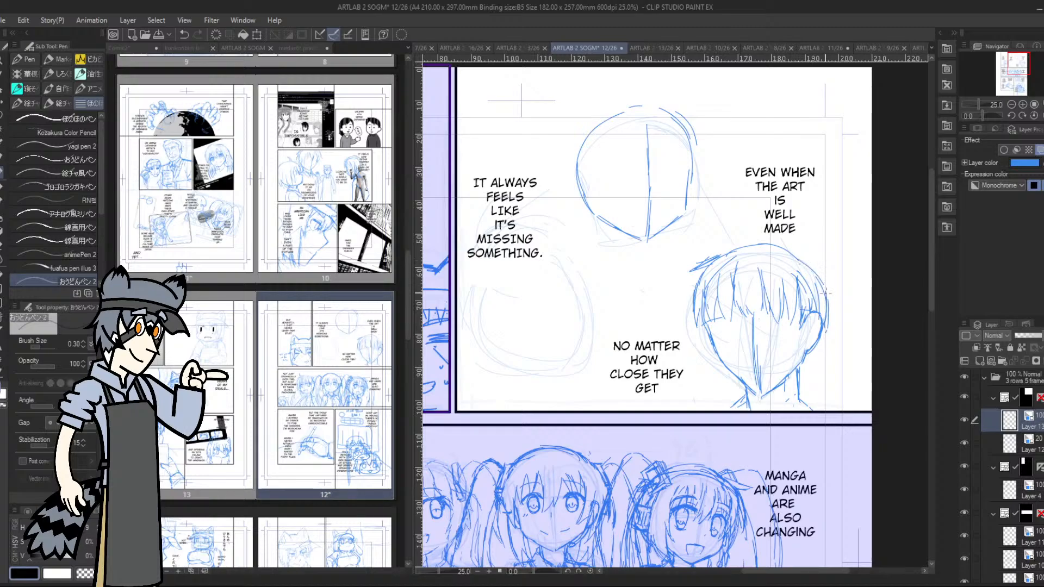
pyautogui.moveTo(773, 249); pyautogui.dragTo(822, 283)
pyautogui.moveTo(701, 323); pyautogui.dragTo(705, 339)
pyautogui.moveTo(708, 317); pyautogui.dragTo(706, 332)
pyautogui.moveTo(717, 275); pyautogui.dragTo(708, 324)
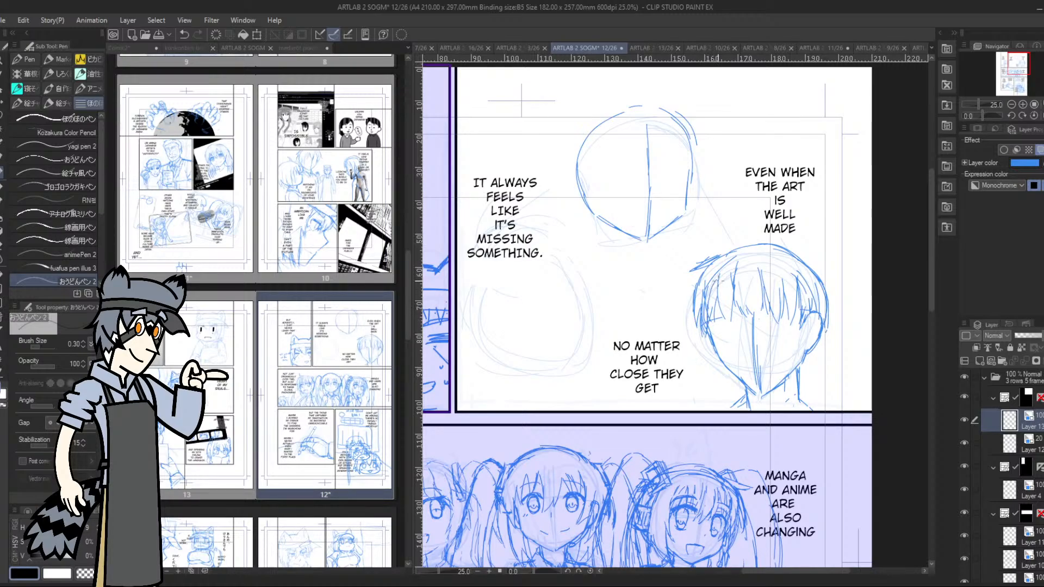
pyautogui.moveTo(695, 282); pyautogui.dragTo(695, 322)
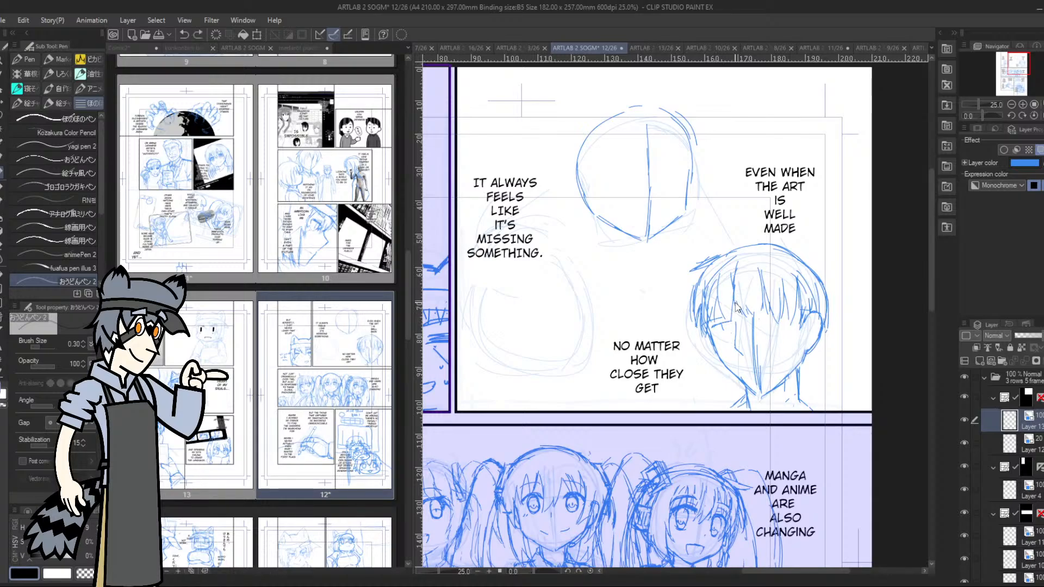
pyautogui.moveTo(720, 328); pyautogui.dragTo(727, 329)
pyautogui.moveTo(719, 327); pyautogui.dragTo(727, 324)
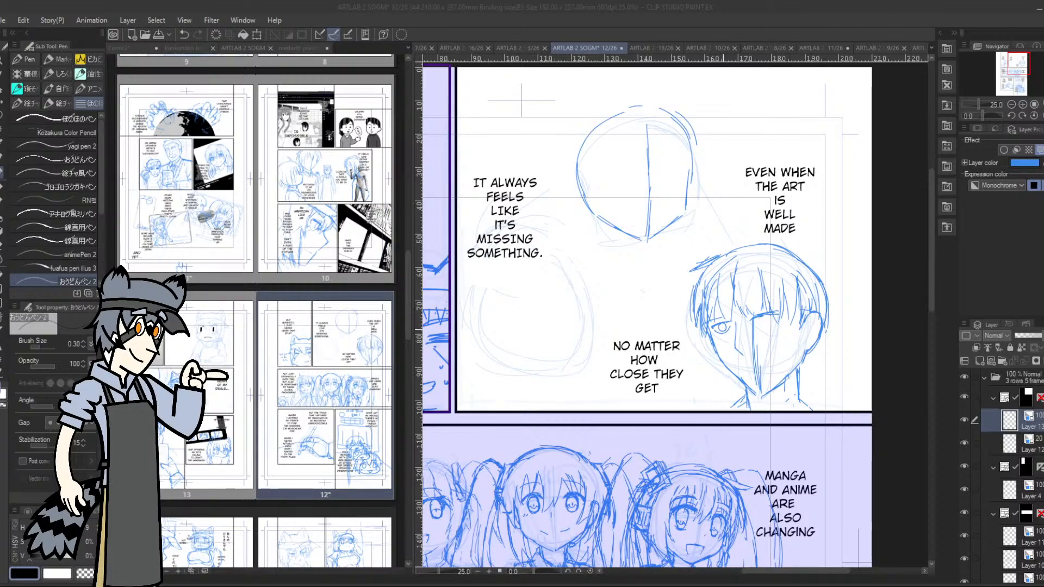
pyautogui.hotkey('ctrl', 'z')
pyautogui.hotkey('ctrl', 'z')
pyautogui.hotkey('ctrl', 'z')
pyautogui.hotkey('ctrl', 'z')
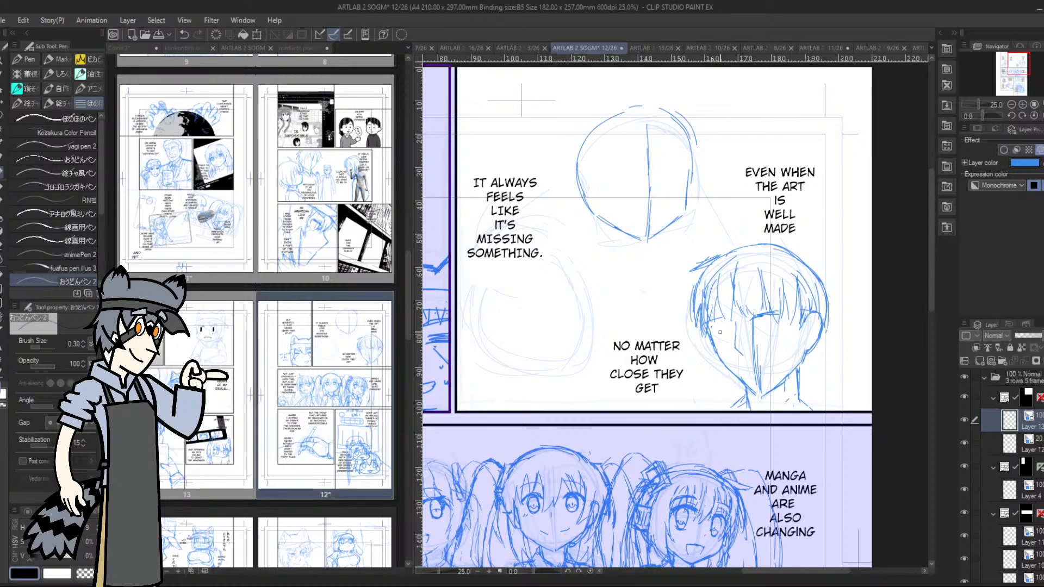
# Redraw the outer hair contour from the crown down to the ear, tighter to the lower head
pyautogui.click(1023, 105)
pyautogui.moveTo(1015, 66); pyautogui.dragTo(1018, 68)
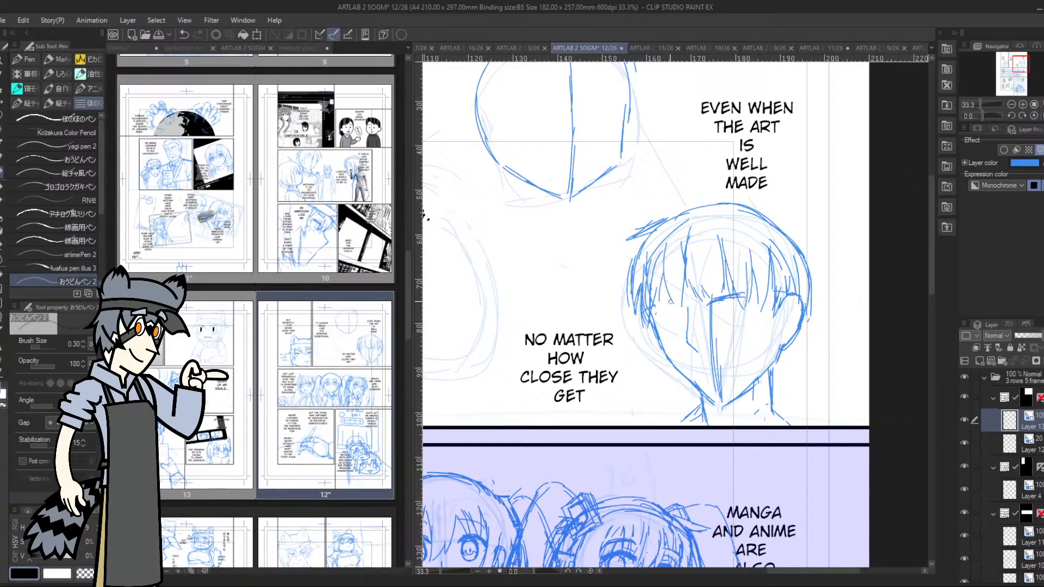
pyautogui.hotkey('ctrl', 'z')
pyautogui.hotkey('ctrl', 'z')
pyautogui.hotkey('ctrl', 'z')
pyautogui.moveTo(805, 266); pyautogui.dragTo(795, 296)
pyautogui.moveTo(804, 289); pyautogui.dragTo(792, 302)
pyautogui.moveTo(802, 255); pyautogui.dragTo(797, 295)
pyautogui.moveTo(783, 239); pyautogui.dragTo(800, 274)
pyautogui.moveTo(757, 212)
pyautogui.mouseDown()
pyautogui.moveTo(787, 247)
pyautogui.moveTo(779, 231)
pyautogui.moveTo(800, 259)
pyautogui.mouseUp()
pyautogui.hotkey('ctrl', 'z')
pyautogui.hotkey('ctrl', 'z')
pyautogui.hotkey('ctrl', 'z')
pyautogui.hotkey('ctrl', 'z')
pyautogui.hotkey('ctrl', 'z')
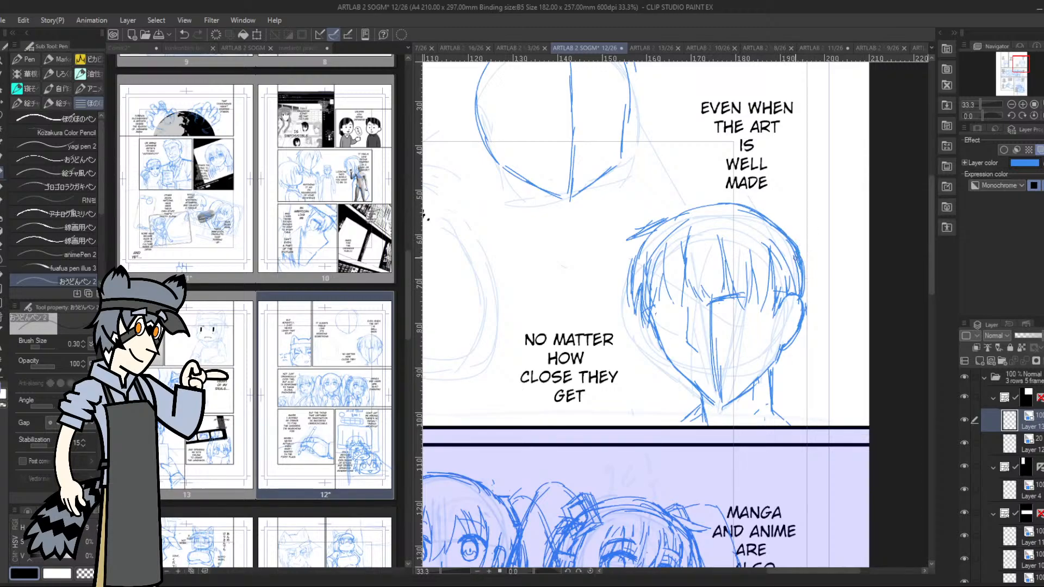
# Redraw the outer hair contour on the side opposite the ear
pyautogui.hotkey('ctrl', 'z')
pyautogui.hotkey('ctrl', 'z')
pyautogui.moveTo(639, 235); pyautogui.dragTo(633, 314)
pyautogui.moveTo(629, 272)
pyautogui.mouseDown()
pyautogui.moveTo(634, 310)
pyautogui.moveTo(645, 235)
pyautogui.mouseUp()
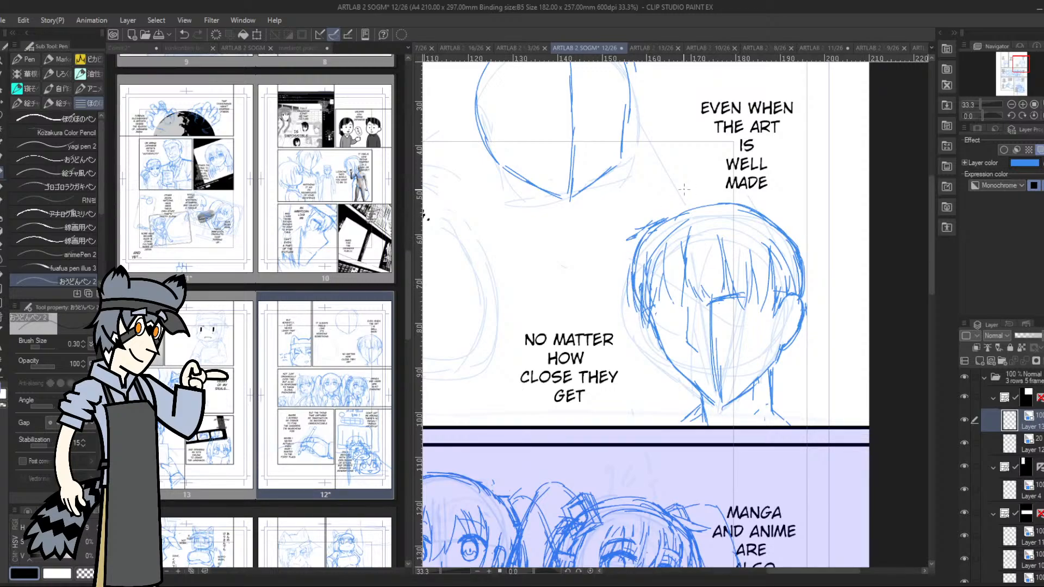
# Remove the dark centre line and brow stroke and sketch the eyelids and lower edge of the eye nearer the ear
pyautogui.hotkey('ctrl', 'z')
pyautogui.hotkey('ctrl', 'z')
pyautogui.hotkey('ctrl', 'z')
pyautogui.hotkey('ctrl', 'z')
pyautogui.hotkey('ctrl', 'z')
pyautogui.hotkey('ctrl', 'z')
pyautogui.hotkey('ctrl', 'z')
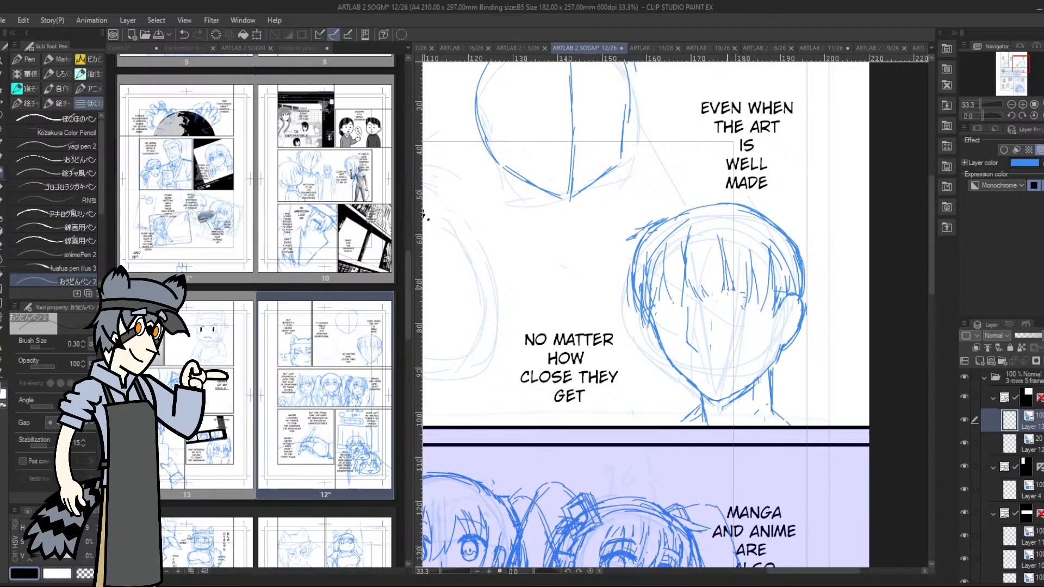
pyautogui.moveTo(711, 294); pyautogui.dragTo(744, 286)
pyautogui.moveTo(651, 297)
pyautogui.mouseDown()
pyautogui.moveTo(678, 297)
pyautogui.moveTo(646, 298)
pyautogui.mouseUp()
pyautogui.moveTo(711, 307); pyautogui.dragTo(741, 298)
pyautogui.hotkey('ctrl', 'z')
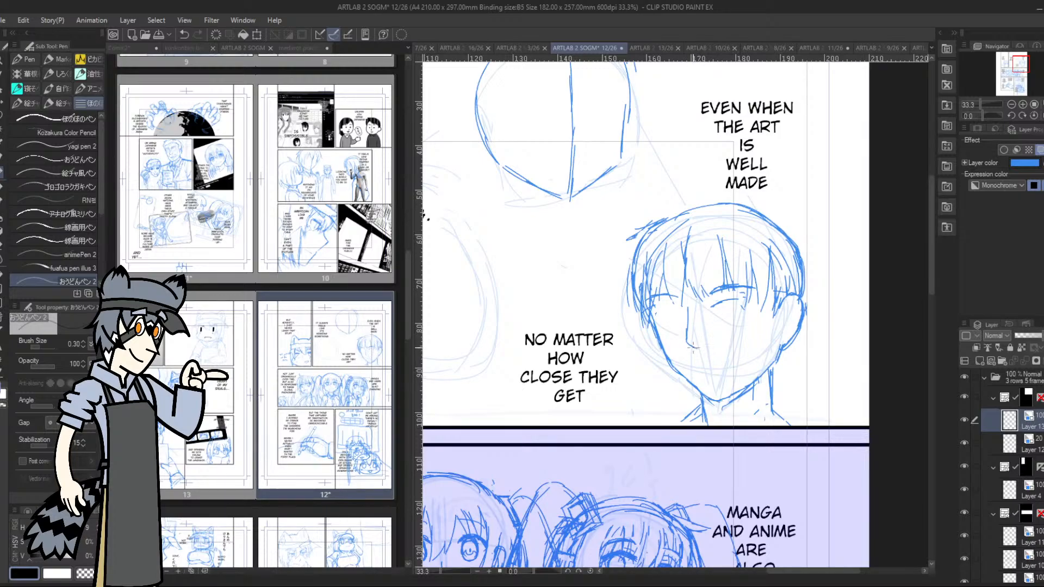
pyautogui.moveTo(697, 348)
pyautogui.mouseDown()
pyautogui.moveTo(689, 309)
pyautogui.moveTo(748, 301)
pyautogui.mouseUp()
pyautogui.moveTo(717, 313); pyautogui.dragTo(746, 310)
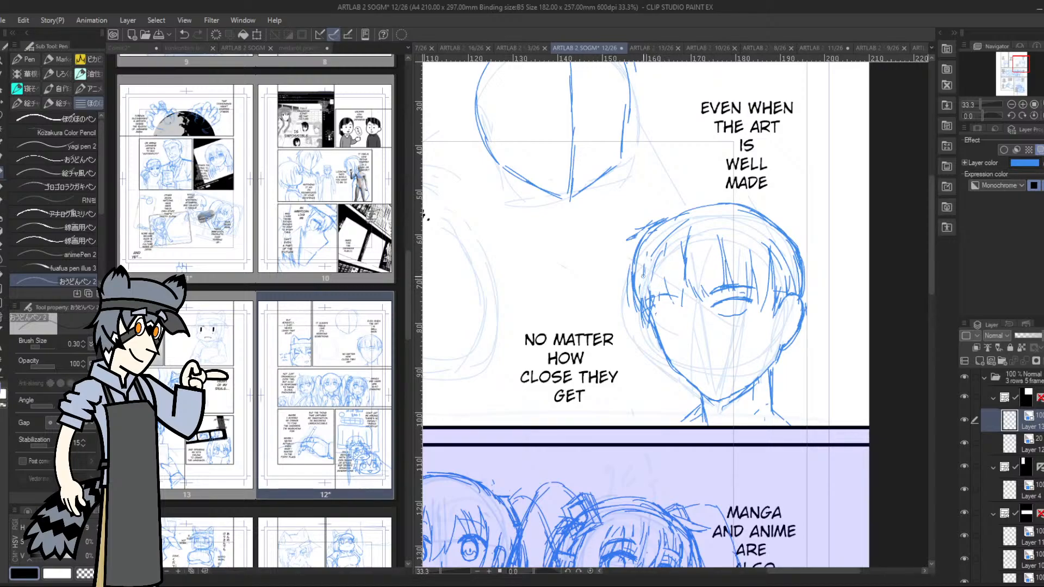
# Refine the hair strands of the side lock opposite the ear and add the iris to the sketched eye
pyautogui.moveTo(654, 297); pyautogui.dragTo(644, 316)
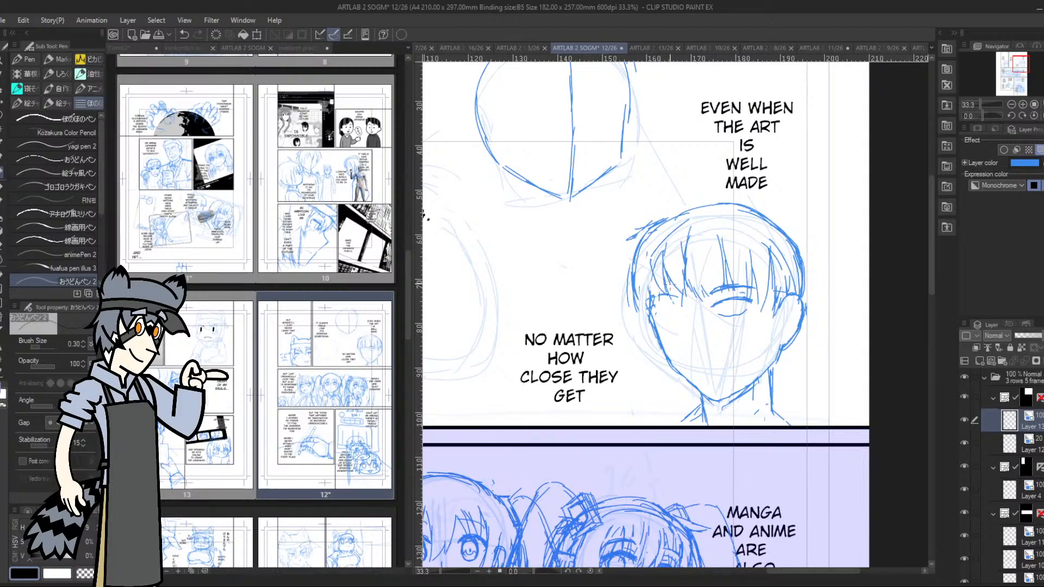
pyautogui.moveTo(640, 268); pyautogui.dragTo(654, 301)
pyautogui.moveTo(631, 266)
pyautogui.mouseDown()
pyautogui.moveTo(646, 317)
pyautogui.moveTo(644, 269)
pyautogui.moveTo(649, 313)
pyautogui.moveTo(632, 245)
pyautogui.mouseUp()
pyautogui.moveTo(649, 309); pyautogui.dragTo(646, 292)
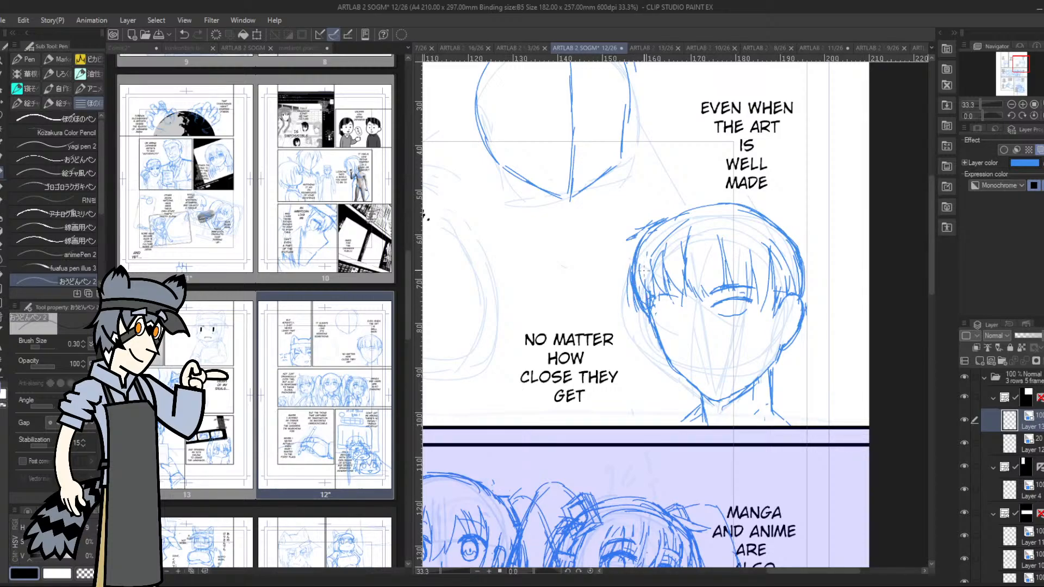
pyautogui.moveTo(728, 302)
pyautogui.mouseDown()
pyautogui.moveTo(741, 314)
pyautogui.moveTo(751, 299)
pyautogui.mouseUp()
# Sketch a short nose line and a straight, closed mouth with a small lower-lip stroke
pyautogui.moveTo(687, 305); pyautogui.dragTo(695, 345)
pyautogui.hotkey('ctrl', 'z')
pyautogui.hotkey('ctrl', 'z')
pyautogui.moveTo(683, 342); pyautogui.dragTo(687, 325)
pyautogui.moveTo(697, 373); pyautogui.dragTo(733, 368)
pyautogui.moveTo(983, 117); pyautogui.dragTo(967, 115)
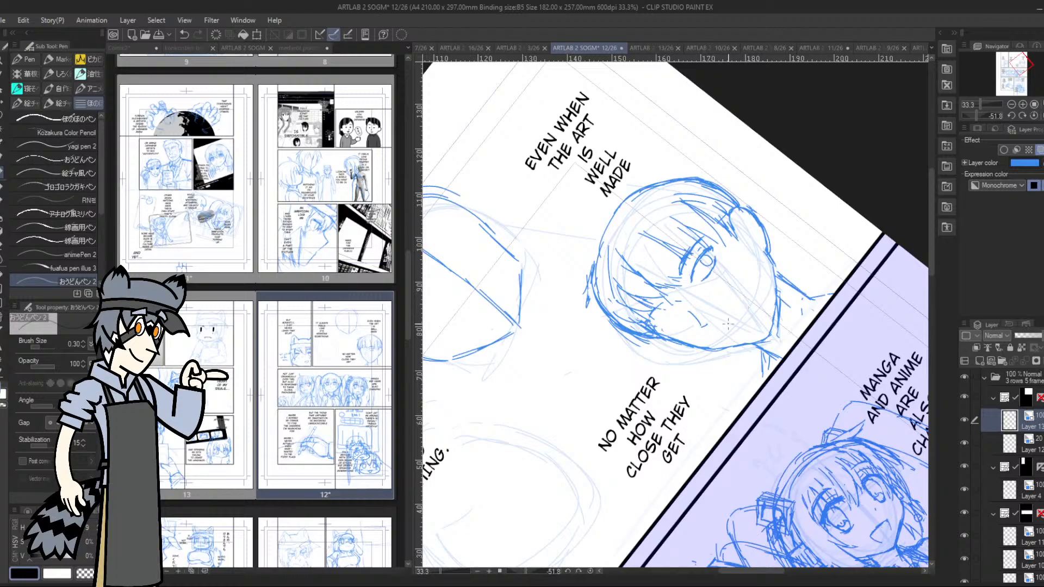
pyautogui.moveTo(731, 332)
pyautogui.mouseDown()
pyautogui.moveTo(746, 304)
pyautogui.moveTo(743, 313)
pyautogui.mouseUp()
pyautogui.moveTo(736, 322); pyautogui.dragTo(729, 340)
pyautogui.moveTo(979, 113); pyautogui.dragTo(975, 107)
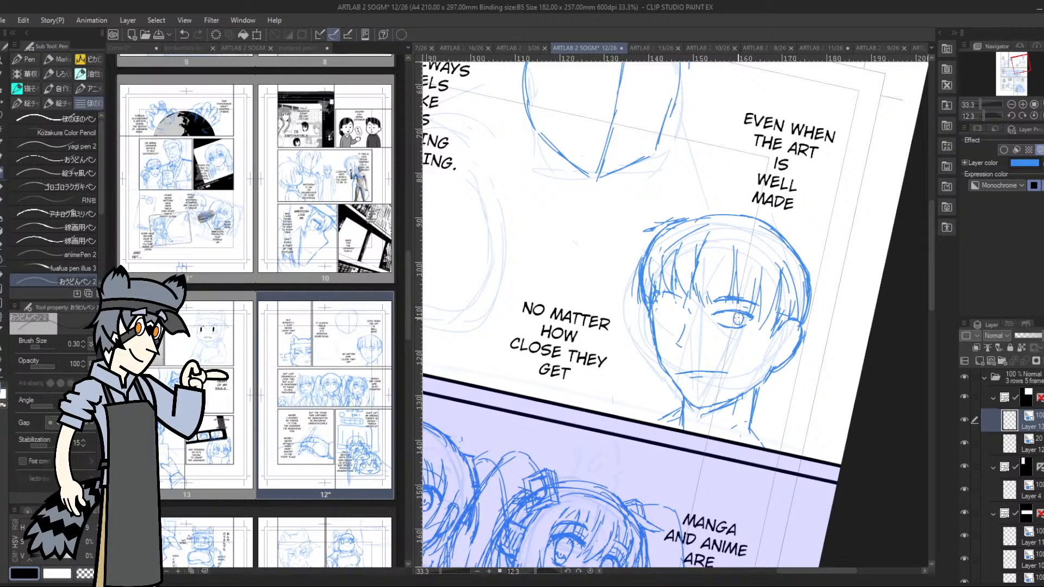
# Darken the pupil and add longer pointed bangs over the forehead and beside the eye
pyautogui.moveTo(735, 325); pyautogui.dragTo(747, 315)
pyautogui.moveTo(674, 254)
pyautogui.mouseDown()
pyautogui.moveTo(683, 294)
pyautogui.moveTo(696, 295)
pyautogui.mouseUp()
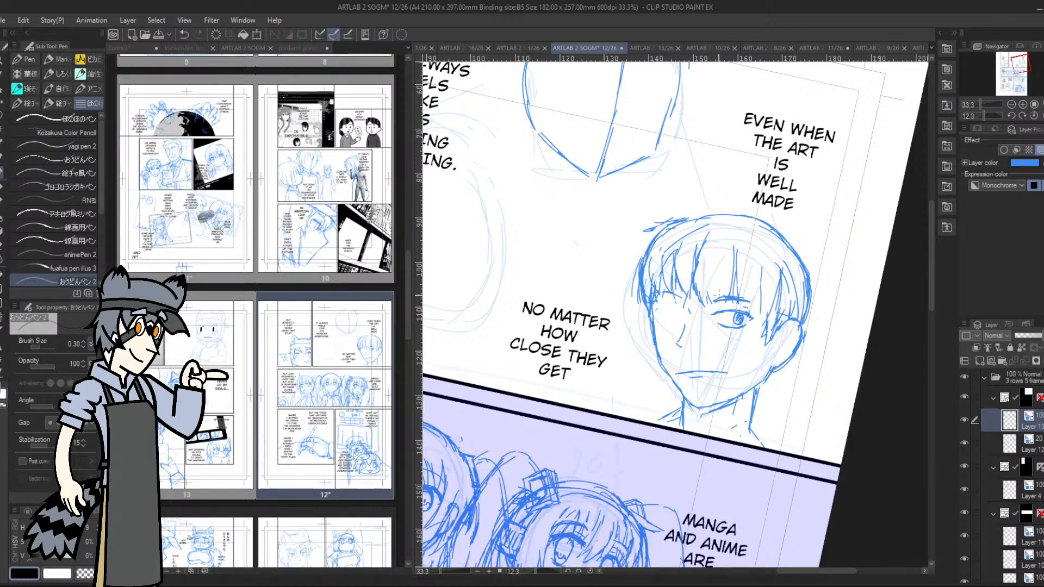
pyautogui.moveTo(735, 246)
pyautogui.mouseDown()
pyautogui.moveTo(729, 309)
pyautogui.moveTo(739, 300)
pyautogui.mouseUp()
pyautogui.moveTo(754, 259); pyautogui.dragTo(757, 328)
pyautogui.moveTo(776, 281)
pyautogui.mouseDown()
pyautogui.moveTo(753, 331)
pyautogui.moveTo(759, 322)
pyautogui.mouseUp()
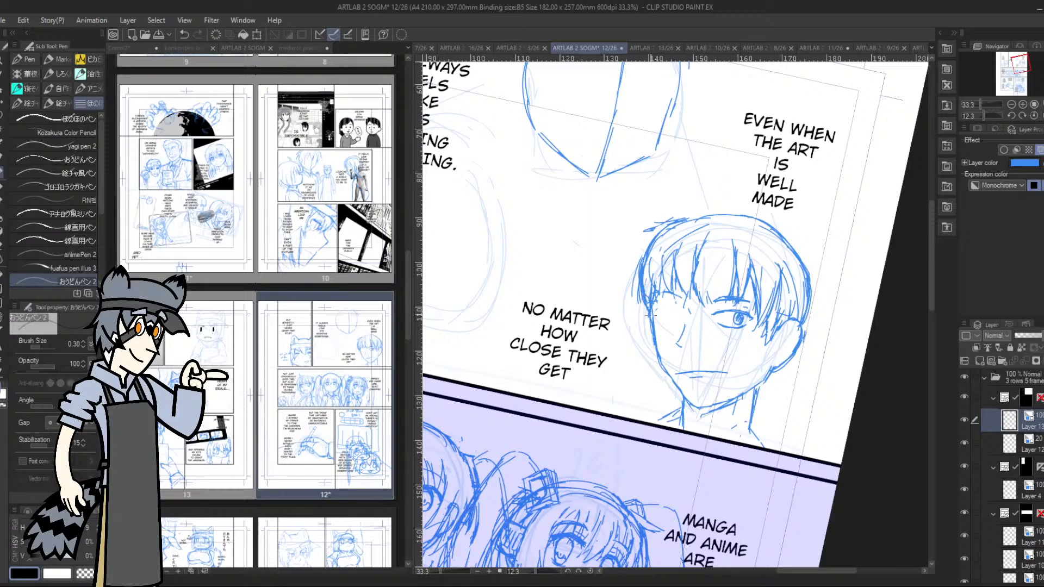
# Redraw the cheek and jaw line opposite the ear down to the chin, and level the page view
pyautogui.moveTo(649, 294); pyautogui.dragTo(645, 326)
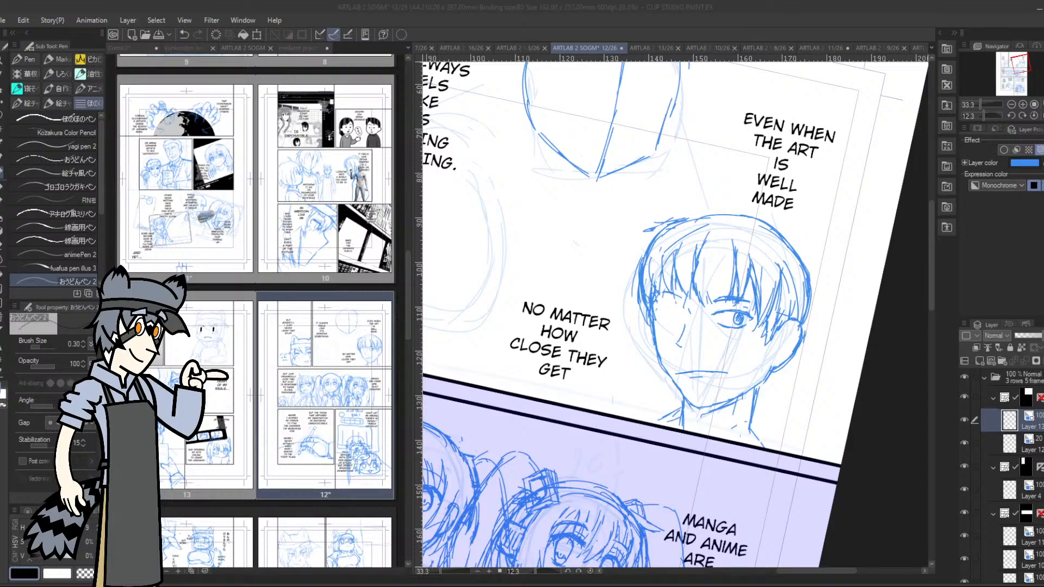
pyautogui.hotkey('ctrl', 'z')
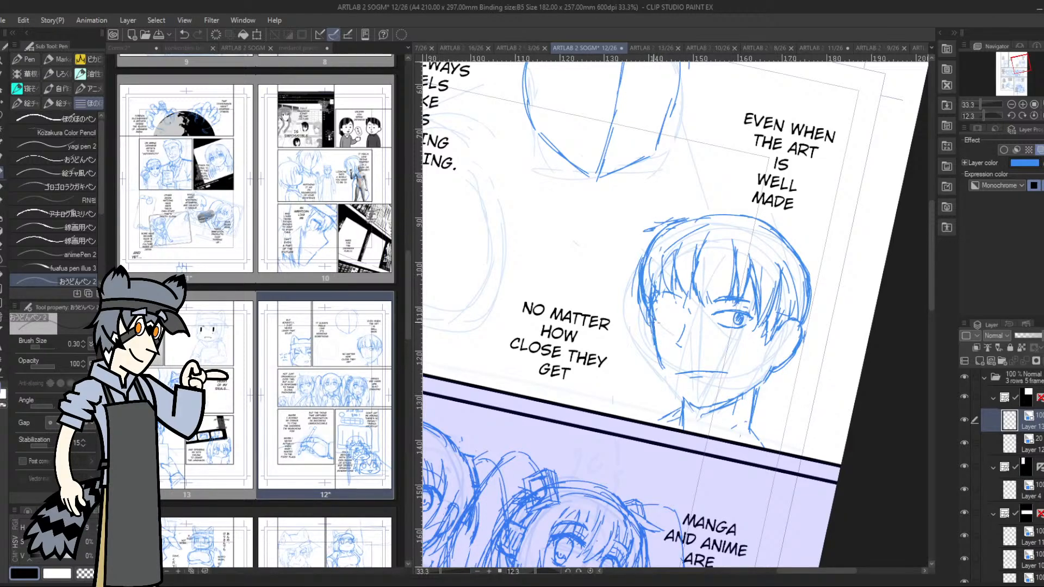
pyautogui.moveTo(654, 318)
pyautogui.mouseDown()
pyautogui.moveTo(661, 367)
pyautogui.moveTo(687, 402)
pyautogui.mouseUp()
pyautogui.moveTo(660, 363); pyautogui.dragTo(666, 376)
pyautogui.moveTo(983, 115); pyautogui.dragTo(967, 110)
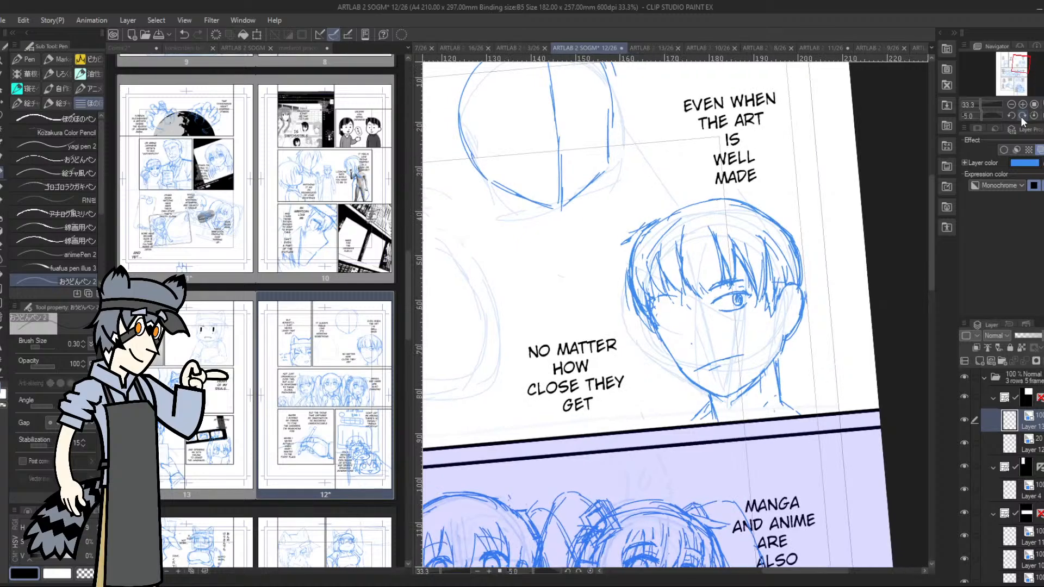
pyautogui.click(1021, 115)
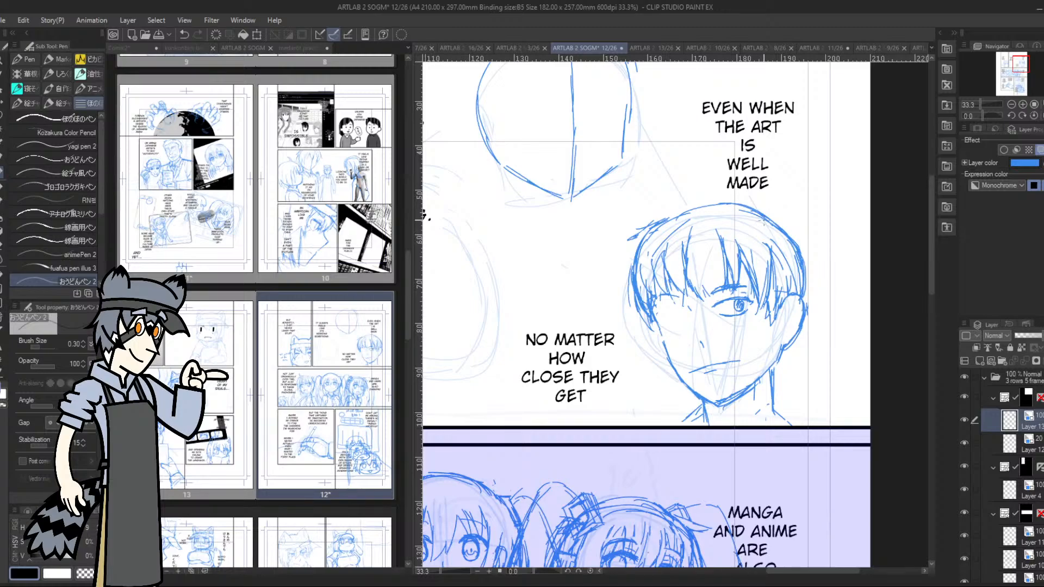
# Lasso the mouth lines and shift and rotate them slightly with the transform
pyautogui.press('m')
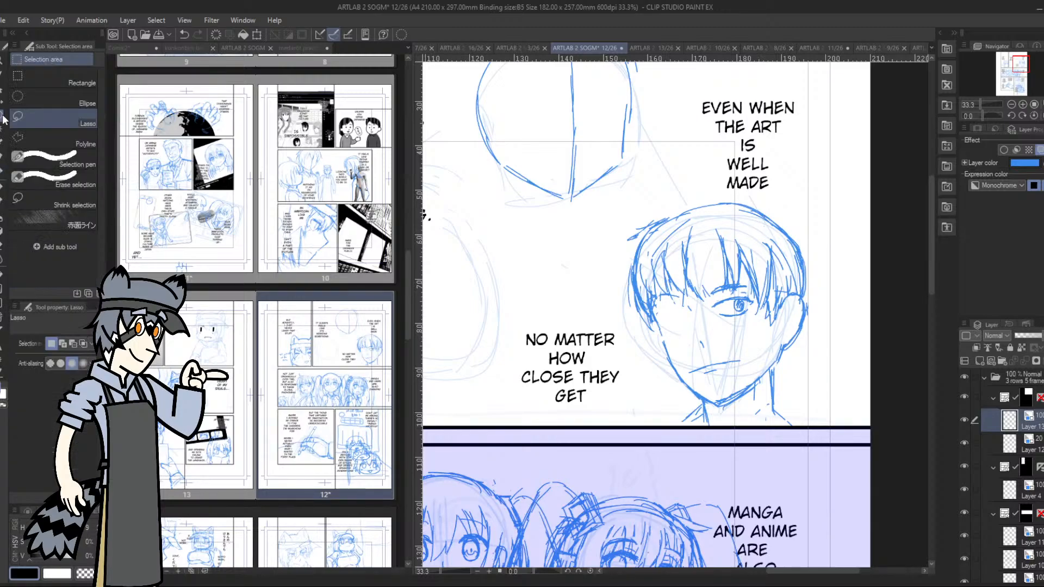
pyautogui.moveTo(706, 356)
pyautogui.mouseDown()
pyautogui.moveTo(705, 384)
pyautogui.moveTo(712, 348)
pyautogui.moveTo(760, 363)
pyautogui.moveTo(739, 371)
pyautogui.mouseUp()
pyautogui.hotkey('ctrl', 't')
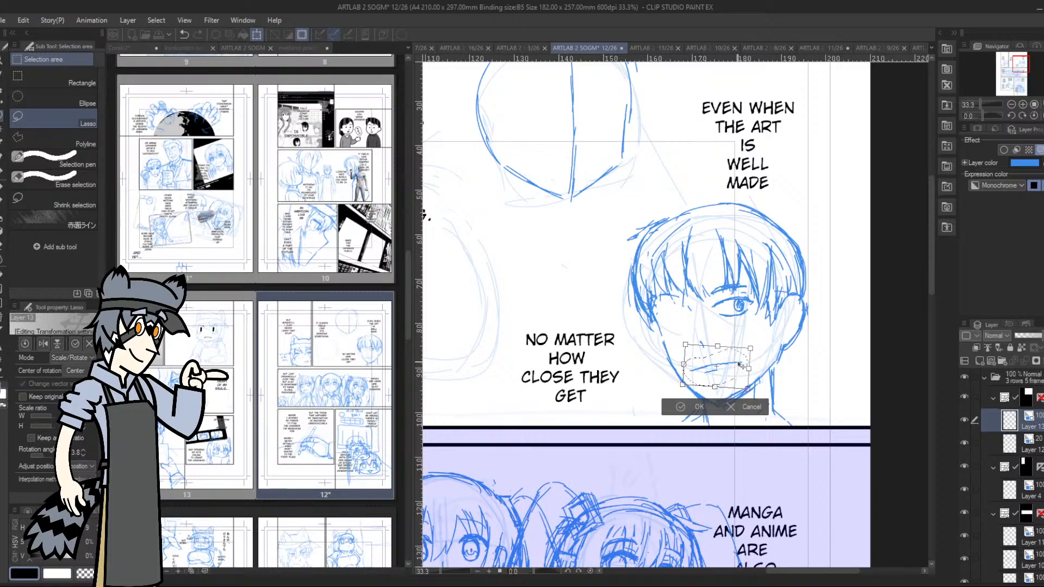
pyautogui.click(678, 410)
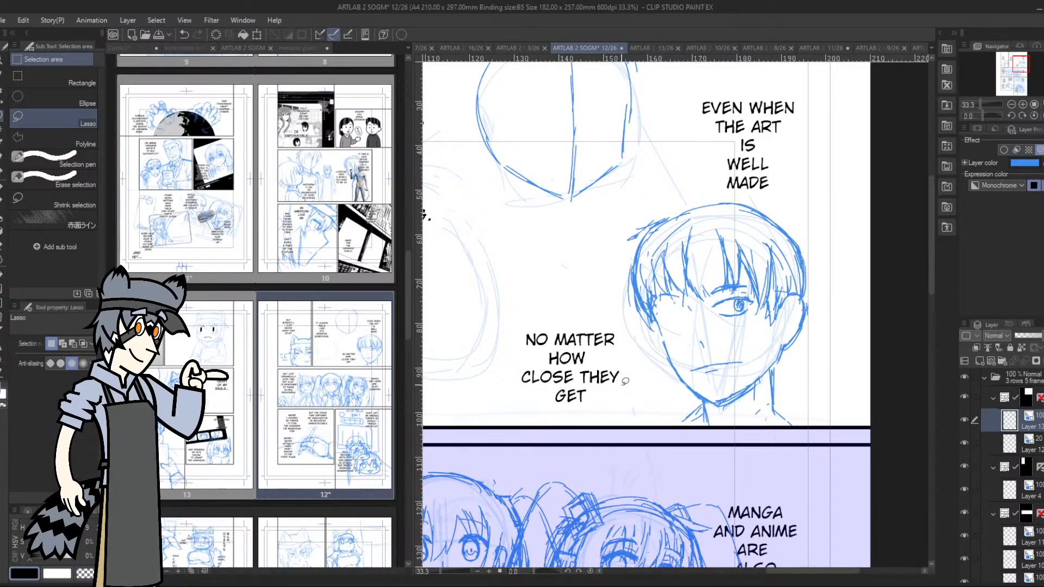
# Draw the second eye with its iris and pupil, and extend the nose bridge upward
pyautogui.click(2, 174)
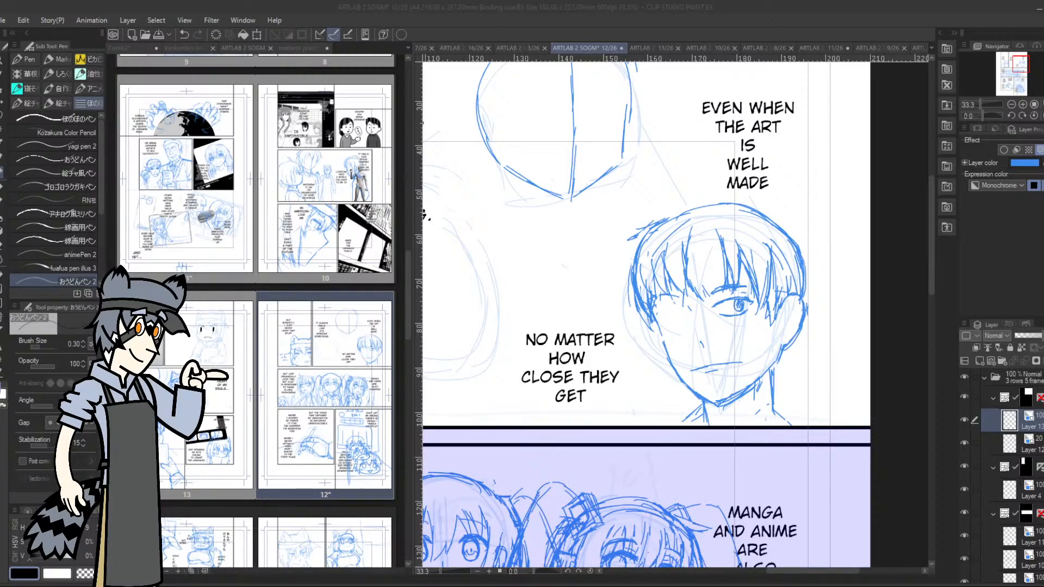
pyautogui.click(662, 312)
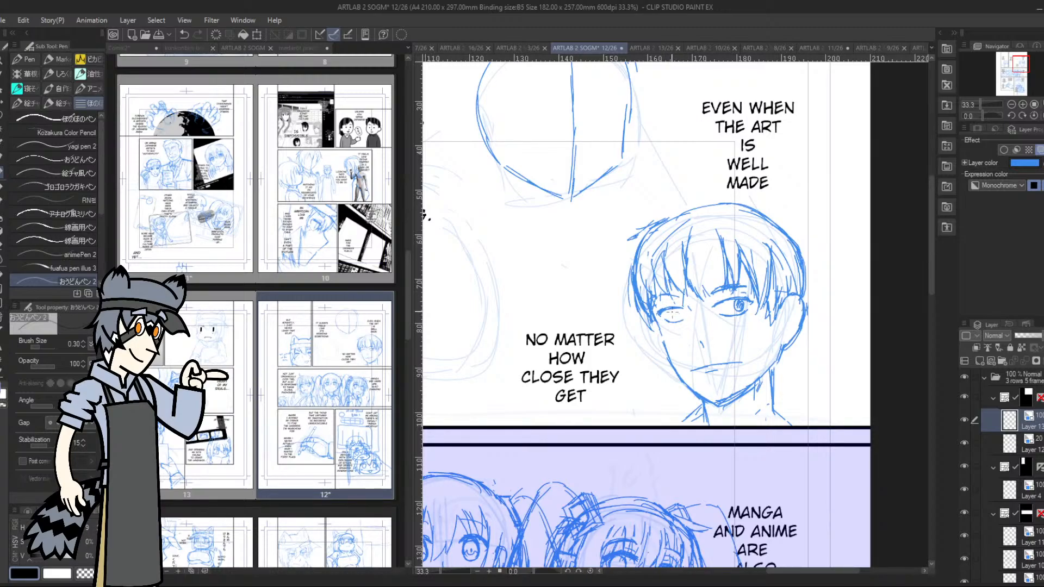
pyautogui.moveTo(673, 309); pyautogui.dragTo(676, 319)
pyautogui.moveTo(679, 309); pyautogui.dragTo(679, 317)
pyautogui.moveTo(697, 344)
pyautogui.mouseDown()
pyautogui.moveTo(701, 355)
pyautogui.moveTo(694, 325)
pyautogui.mouseUp()
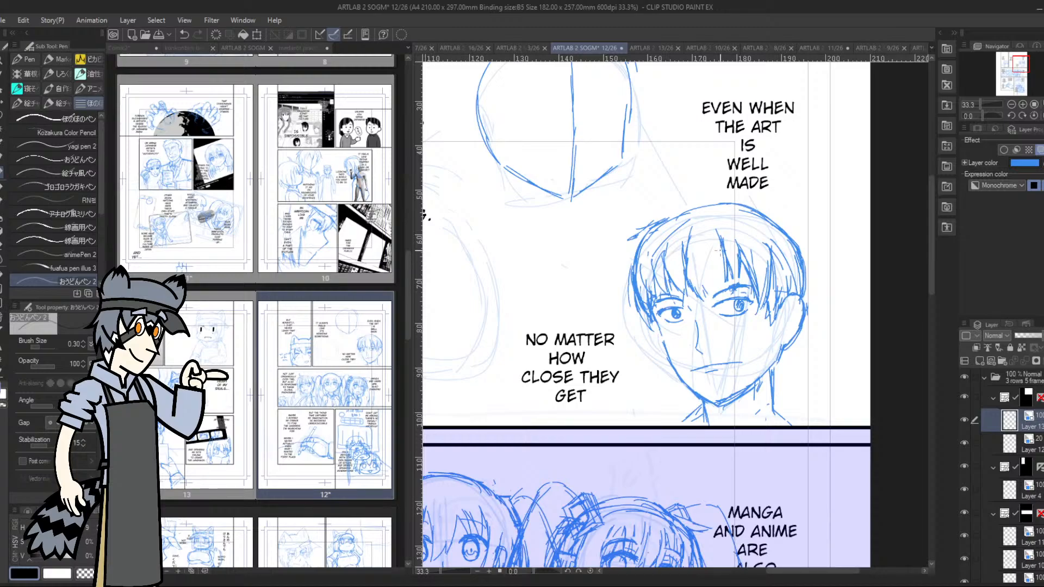
# Lasso the eye farther from the ear and nudge it slightly with the transform
pyautogui.press('m')
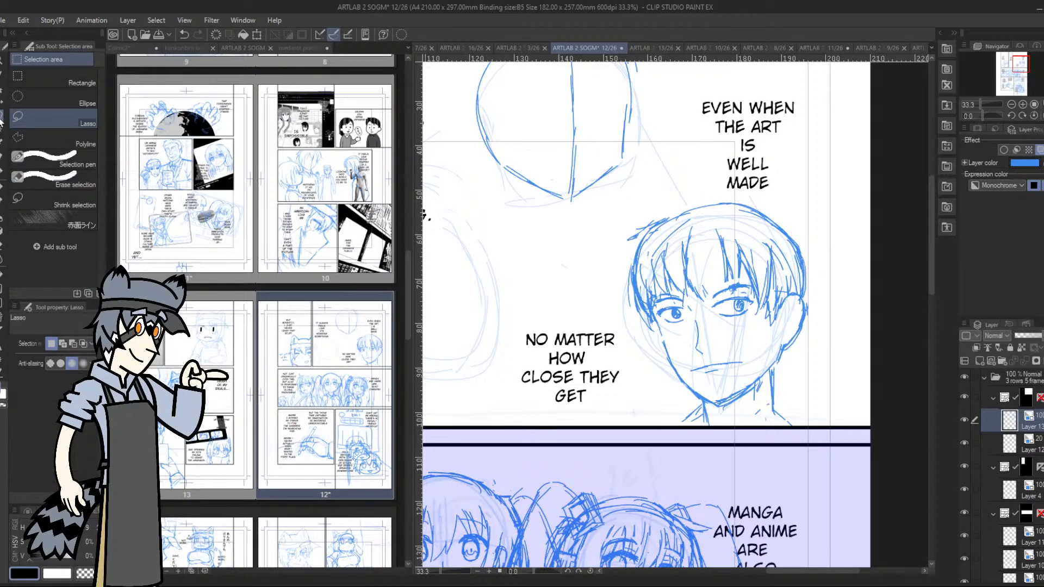
pyautogui.moveTo(669, 301)
pyautogui.mouseDown()
pyautogui.moveTo(666, 329)
pyautogui.moveTo(682, 296)
pyautogui.moveTo(671, 299)
pyautogui.mouseUp()
pyautogui.click(713, 350)
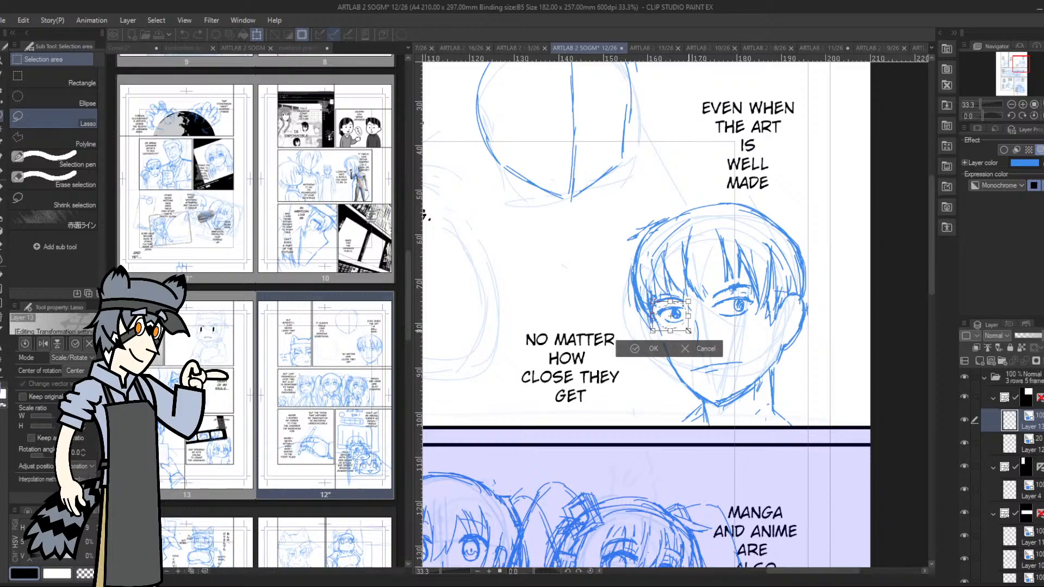
pyautogui.moveTo(684, 315); pyautogui.dragTo(683, 314)
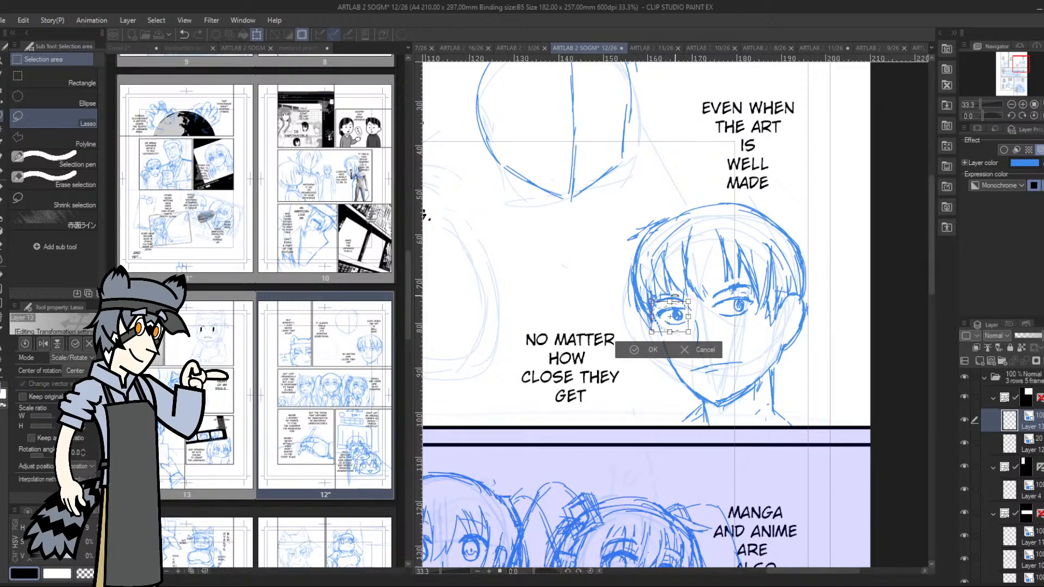
pyautogui.click(633, 349)
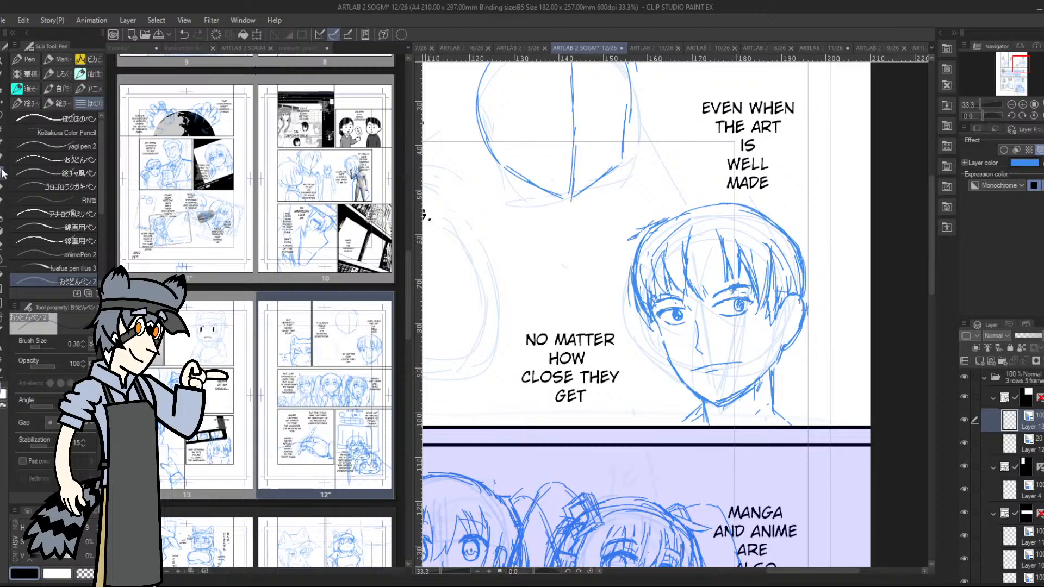
# Draw round glasses below both eyes, redoing the lens nearer the ear larger and joining the lenses with a bridge
pyautogui.moveTo(656, 319)
pyautogui.mouseDown()
pyautogui.moveTo(658, 339)
pyautogui.moveTo(693, 334)
pyautogui.moveTo(681, 345)
pyautogui.moveTo(707, 317)
pyautogui.moveTo(707, 331)
pyautogui.moveTo(746, 337)
pyautogui.moveTo(728, 309)
pyautogui.mouseUp()
pyautogui.moveTo(727, 308)
pyautogui.mouseDown()
pyautogui.moveTo(742, 341)
pyautogui.moveTo(705, 330)
pyautogui.moveTo(743, 322)
pyautogui.mouseUp()
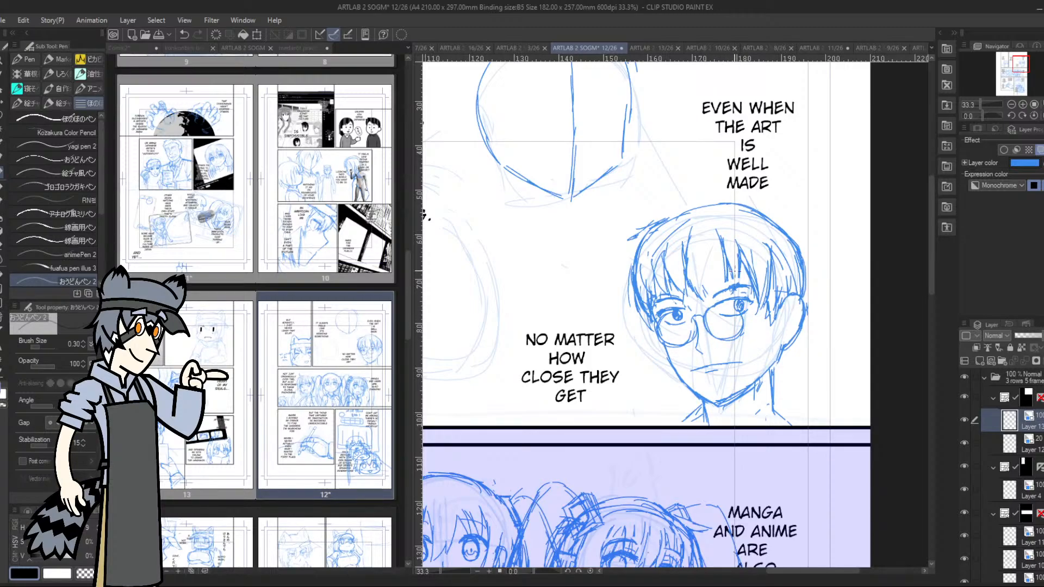
pyautogui.hotkey('ctrl', 'z')
pyautogui.hotkey('ctrl', 'z')
pyautogui.hotkey('ctrl', 'z')
pyautogui.hotkey('ctrl', 'z')
pyautogui.hotkey('ctrl', 'z')
pyautogui.moveTo(725, 339)
pyautogui.mouseDown()
pyautogui.moveTo(744, 320)
pyautogui.moveTo(728, 305)
pyautogui.moveTo(715, 330)
pyautogui.moveTo(766, 311)
pyautogui.mouseUp()
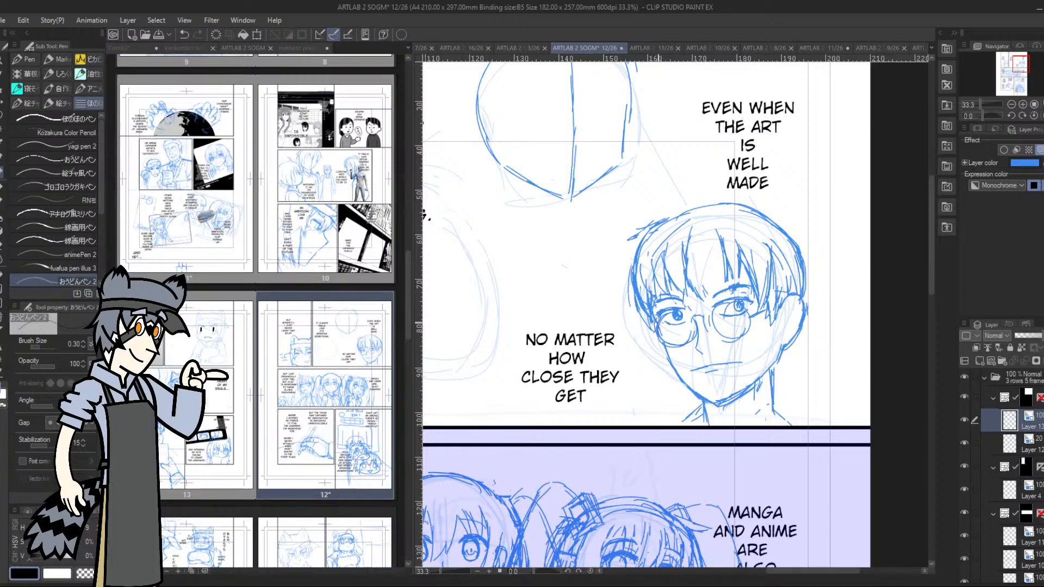
pyautogui.moveTo(662, 317)
pyautogui.mouseDown()
pyautogui.moveTo(666, 348)
pyautogui.moveTo(710, 317)
pyautogui.moveTo(716, 335)
pyautogui.moveTo(738, 342)
pyautogui.mouseUp()
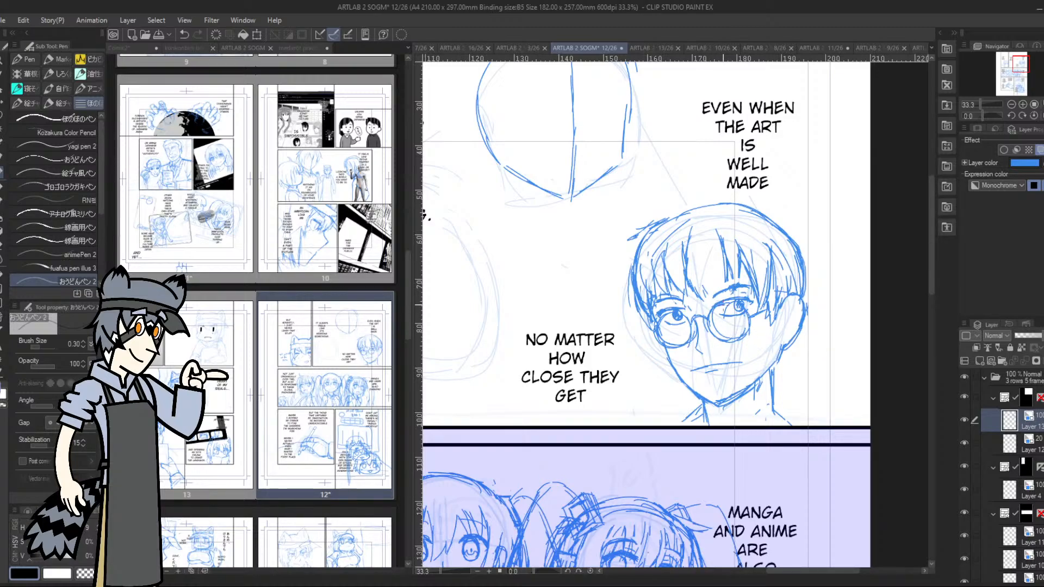
# Lasso the glasses lens nearer the ear, adjust its placement with the transform and clear the selection
pyautogui.click(3, 122)
pyautogui.moveTo(723, 303)
pyautogui.mouseDown()
pyautogui.moveTo(709, 304)
pyautogui.moveTo(714, 334)
pyautogui.moveTo(756, 324)
pyautogui.moveTo(752, 306)
pyautogui.moveTo(740, 320)
pyautogui.moveTo(721, 307)
pyautogui.moveTo(727, 297)
pyautogui.mouseUp()
pyautogui.click(772, 363)
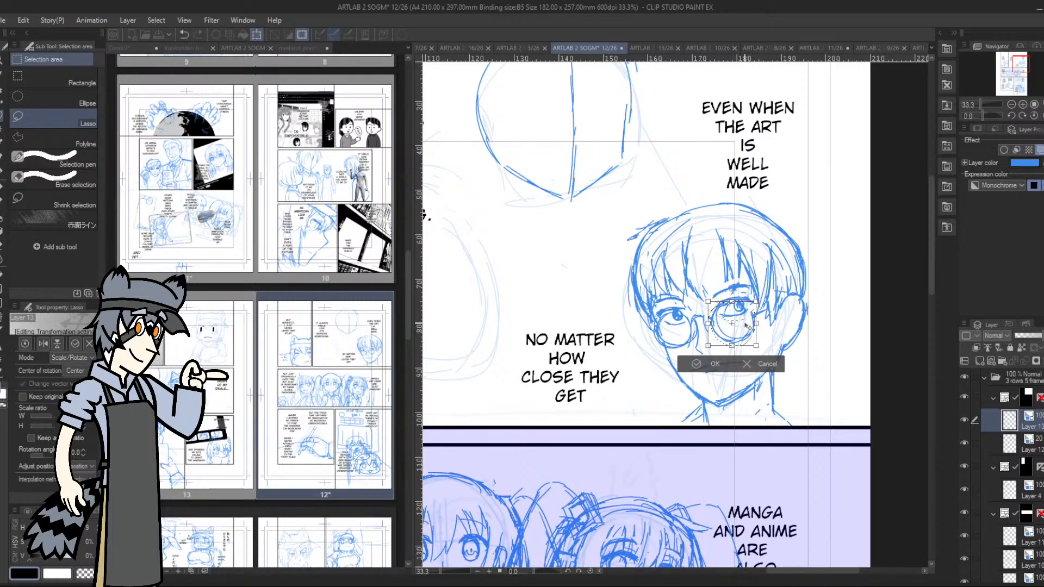
pyautogui.click(698, 363)
pyautogui.click(639, 340)
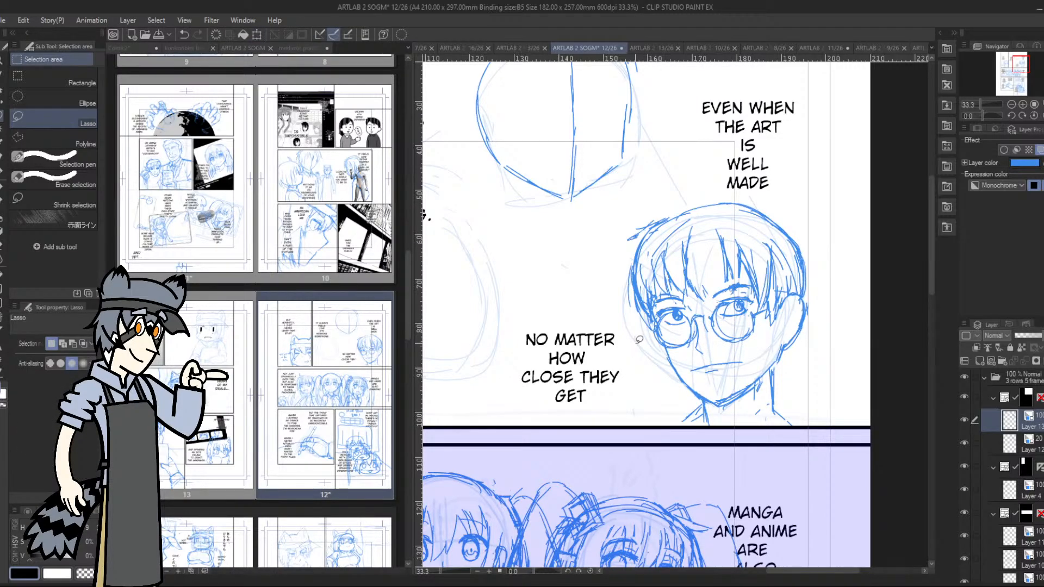
# Lasso the lens farther from the ear, shift it slightly outward with the transform and clear the selection
pyautogui.moveTo(694, 318)
pyautogui.mouseDown()
pyautogui.moveTo(690, 345)
pyautogui.moveTo(657, 333)
pyautogui.moveTo(660, 315)
pyautogui.moveTo(683, 319)
pyautogui.moveTo(689, 309)
pyautogui.mouseUp()
pyautogui.click(720, 372)
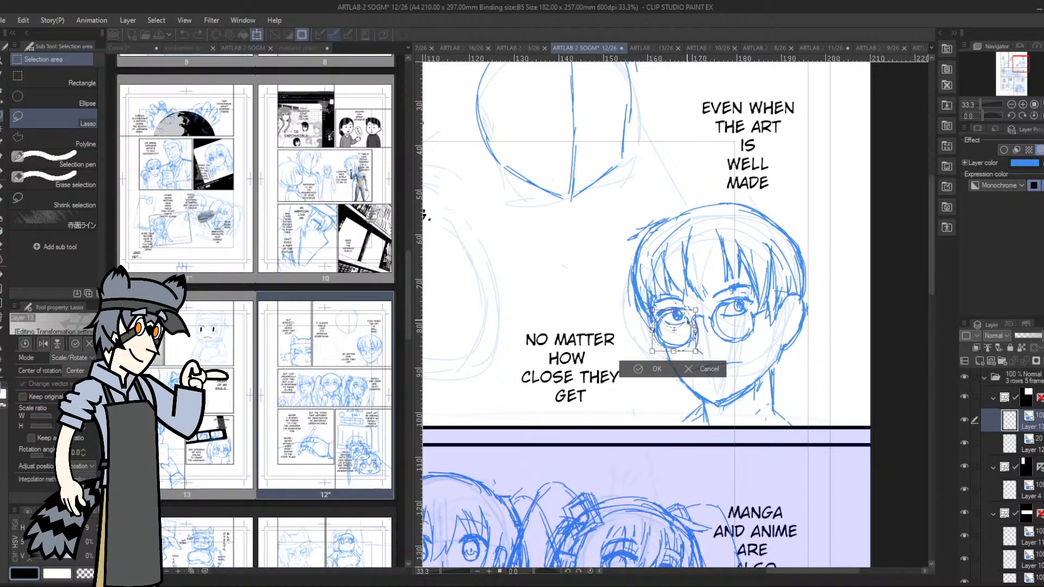
pyautogui.click(633, 370)
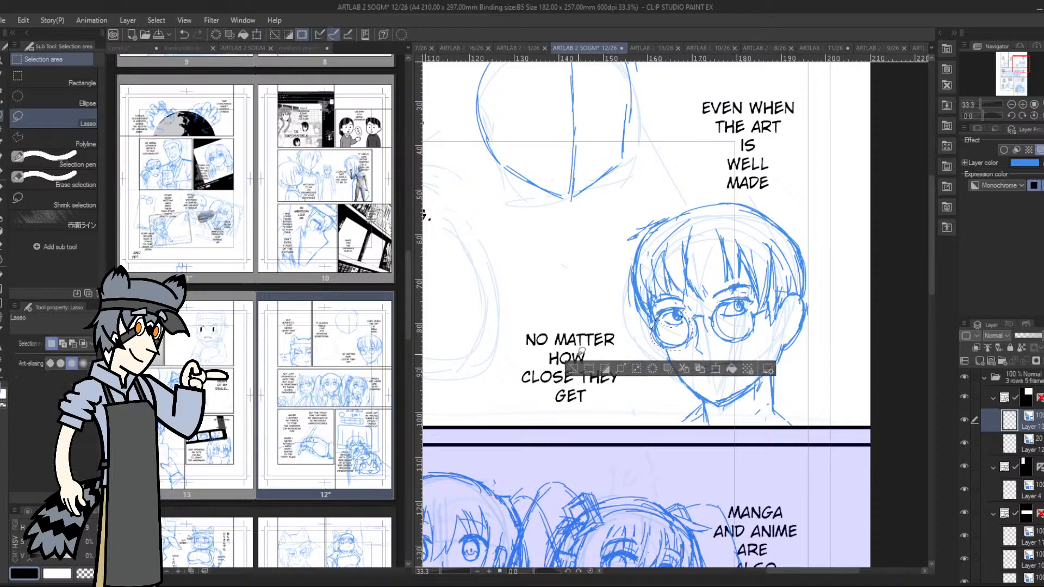
pyautogui.click(571, 369)
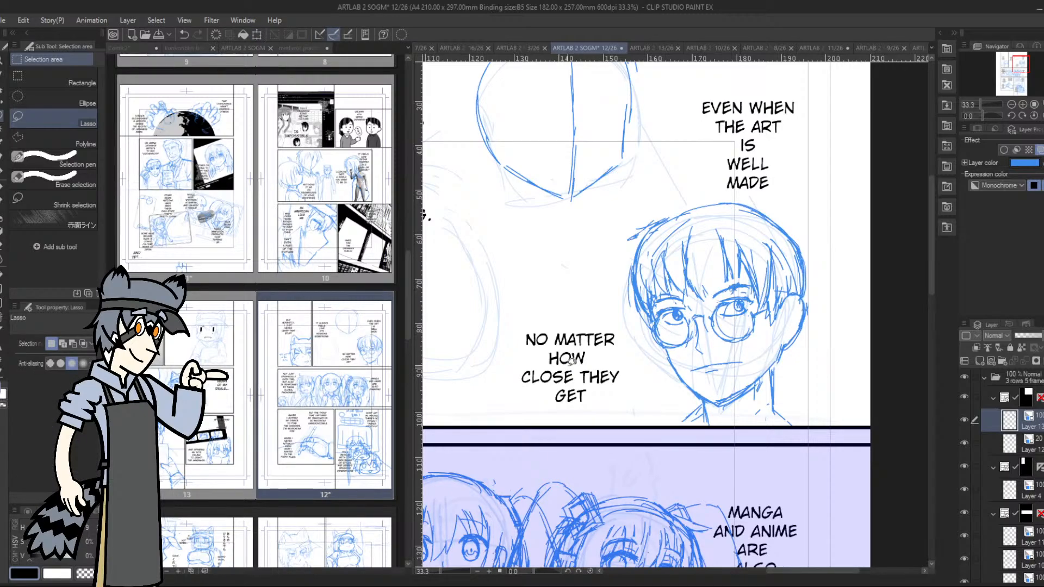
# Sketch a shirt collar around both sides of the neck with the pen
pyautogui.moveTo(1014, 62); pyautogui.dragTo(1020, 64)
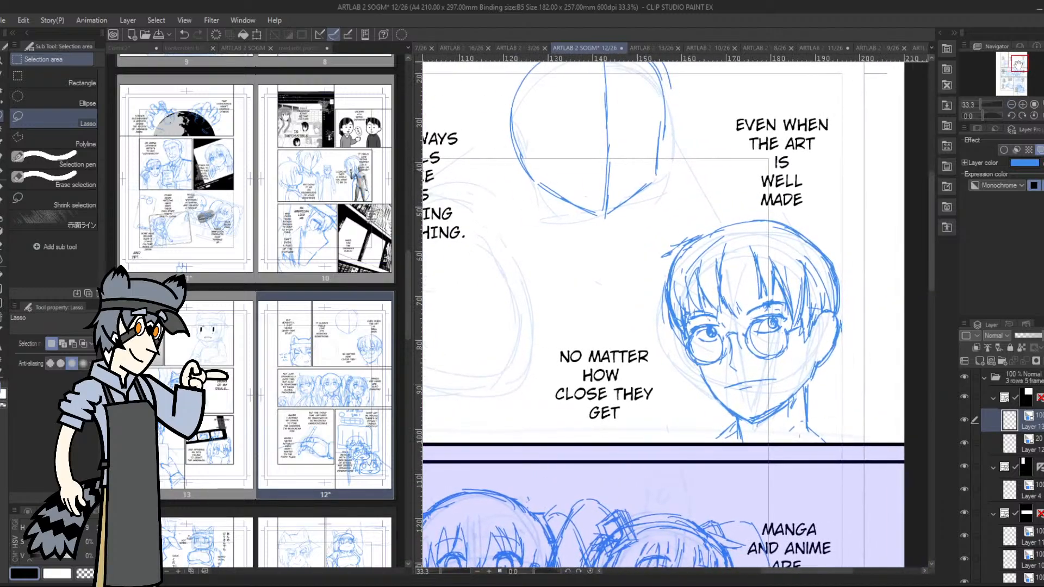
pyautogui.click(1, 174)
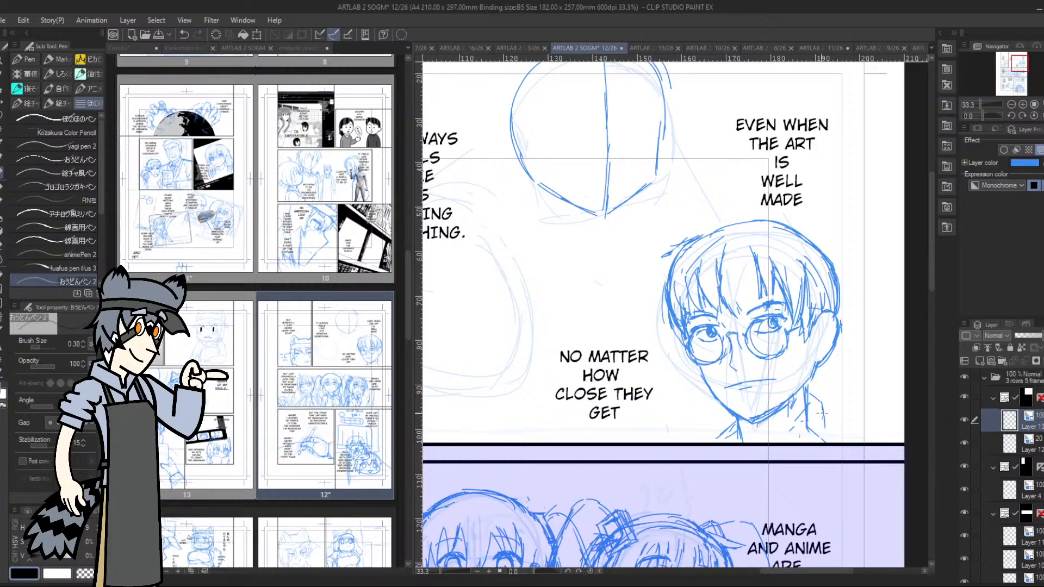
pyautogui.moveTo(825, 424)
pyautogui.mouseDown()
pyautogui.moveTo(822, 442)
pyautogui.moveTo(846, 442)
pyautogui.moveTo(726, 443)
pyautogui.mouseUp()
pyautogui.moveTo(729, 427); pyautogui.dragTo(739, 439)
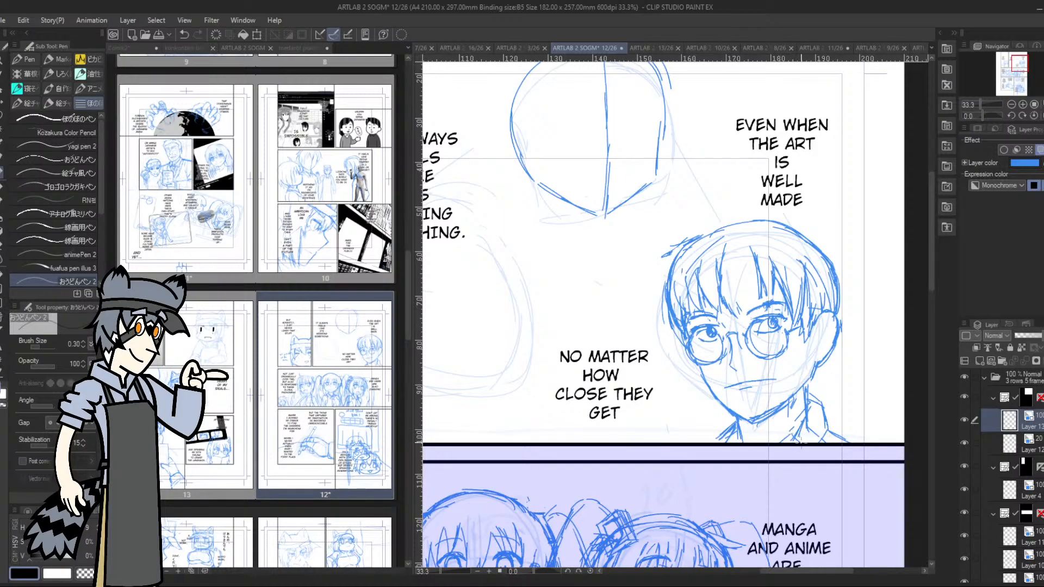
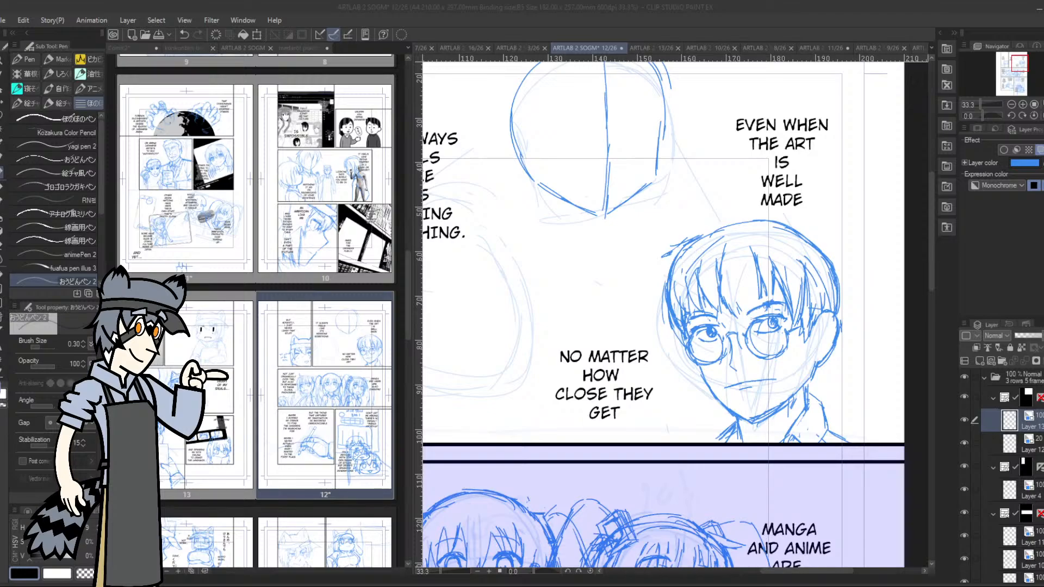
# Redraw the bespectacled head's outer hair contour over the crown and try a new stroke on the jaw line
pyautogui.click(739, 361)
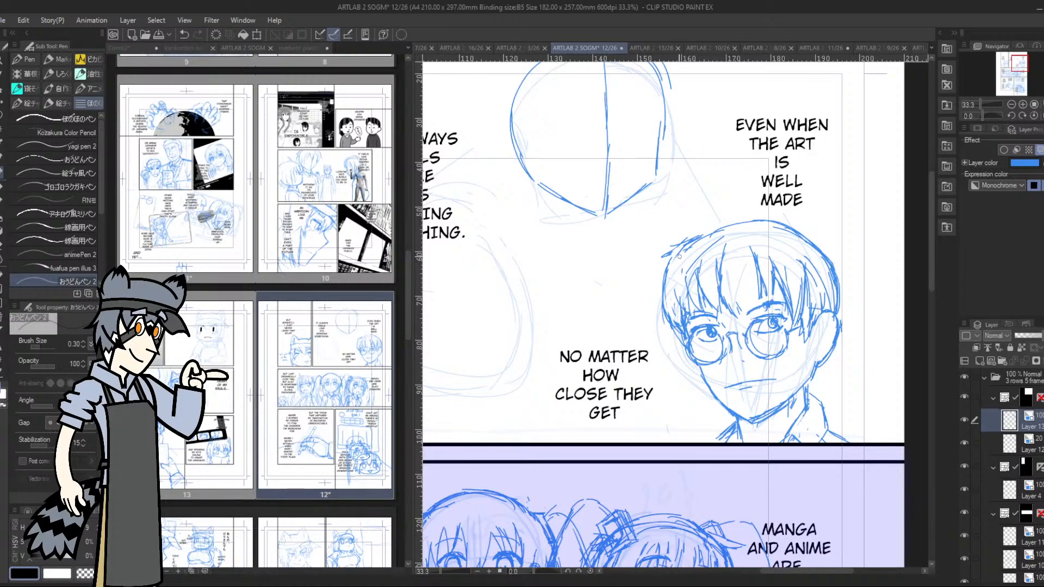
pyautogui.moveTo(713, 234)
pyautogui.mouseDown()
pyautogui.moveTo(674, 269)
pyautogui.moveTo(670, 257)
pyautogui.moveTo(707, 225)
pyautogui.moveTo(784, 218)
pyautogui.moveTo(821, 243)
pyautogui.moveTo(837, 321)
pyautogui.mouseUp()
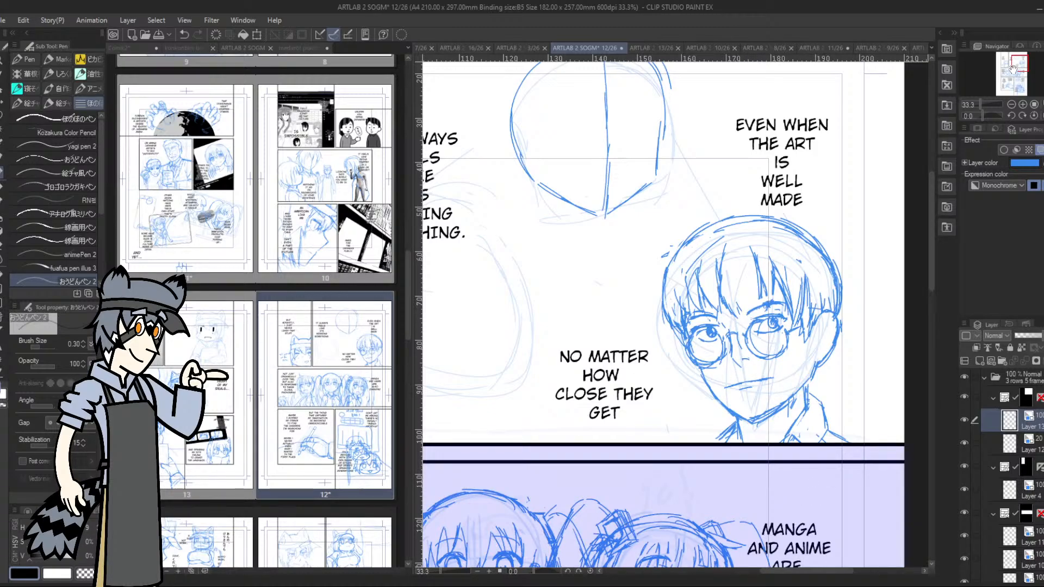
pyautogui.moveTo(1018, 66); pyautogui.dragTo(1018, 68)
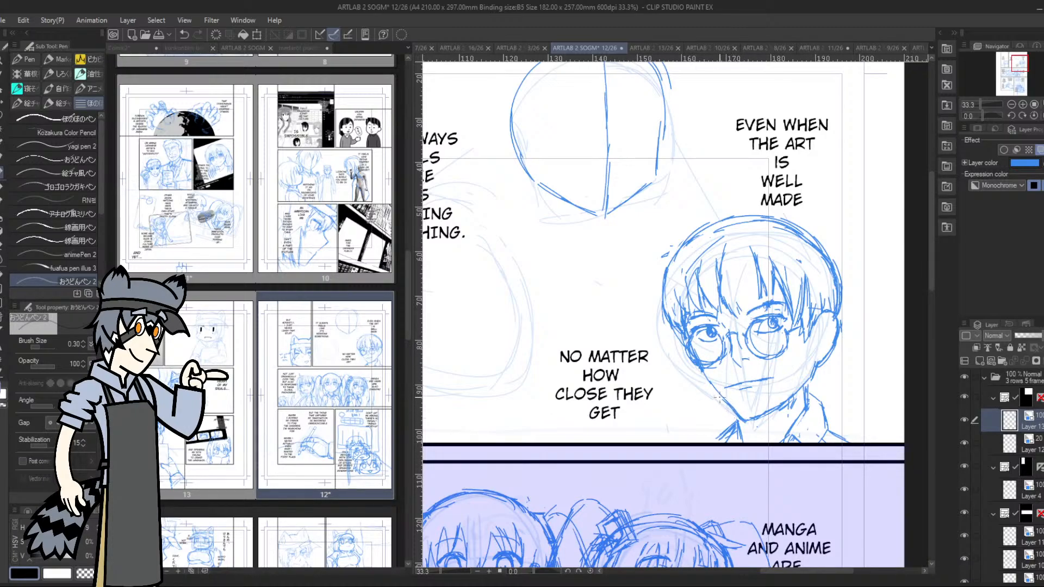
pyautogui.moveTo(706, 380); pyautogui.dragTo(722, 403)
pyautogui.hotkey('ctrl', 'z')
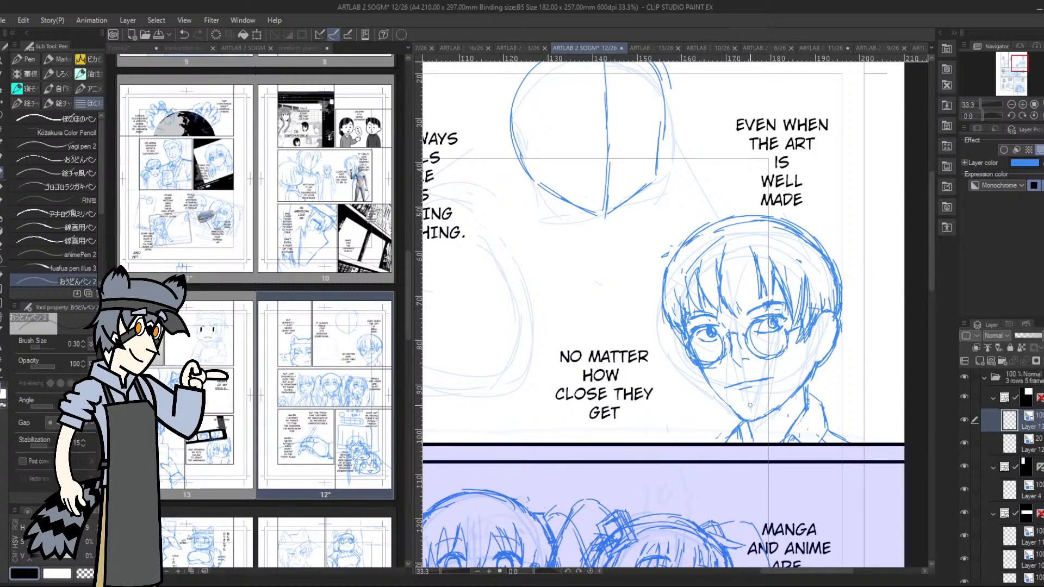
# Rework the rough head in the upper middle of the panel, curving its vertical face guide and erasing parts of its outline
pyautogui.moveTo(1017, 65); pyautogui.dragTo(1012, 63)
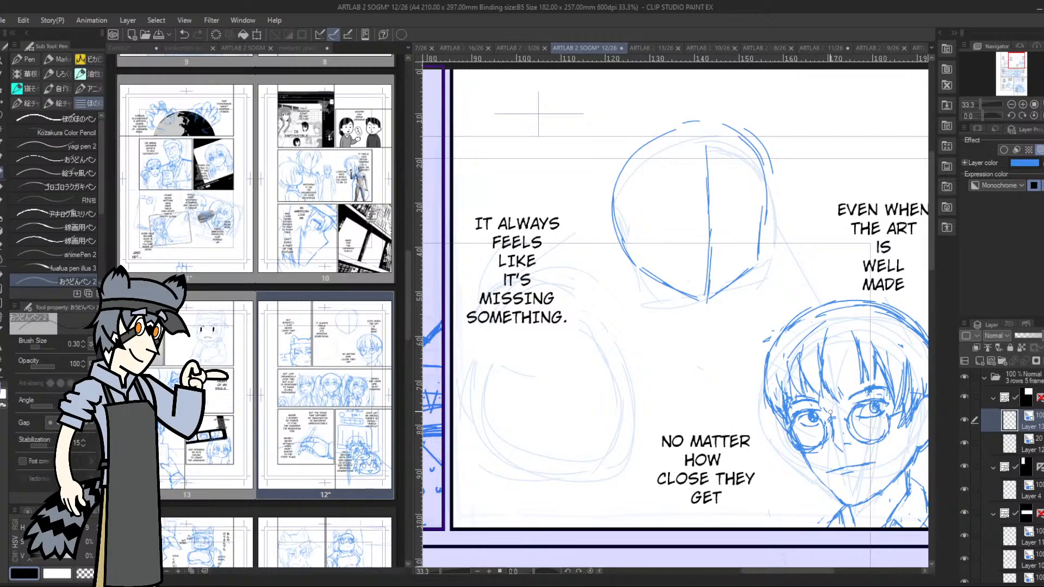
pyautogui.moveTo(1017, 65); pyautogui.dragTo(1019, 68)
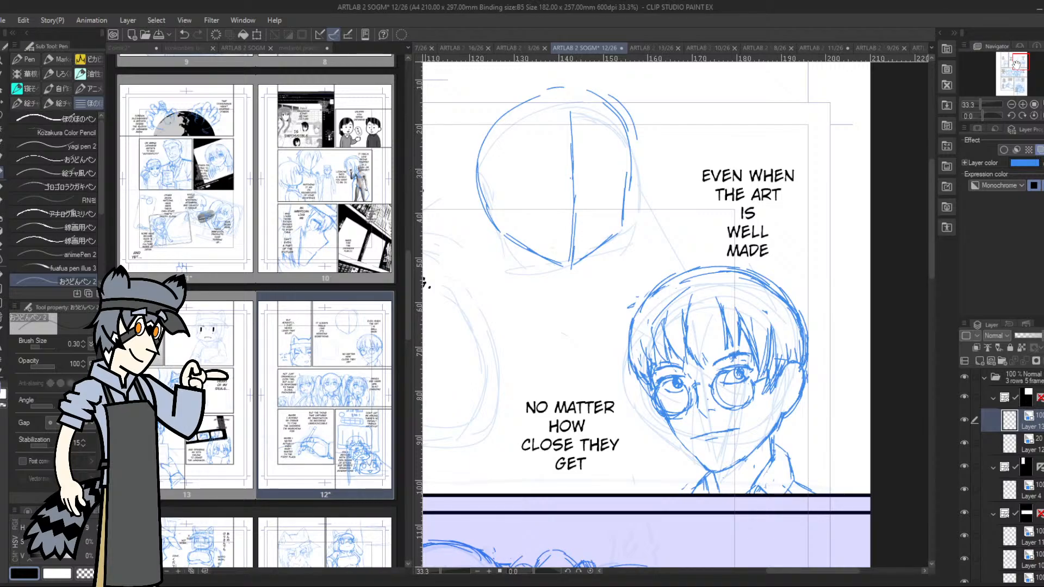
pyautogui.moveTo(1017, 60); pyautogui.dragTo(1011, 62)
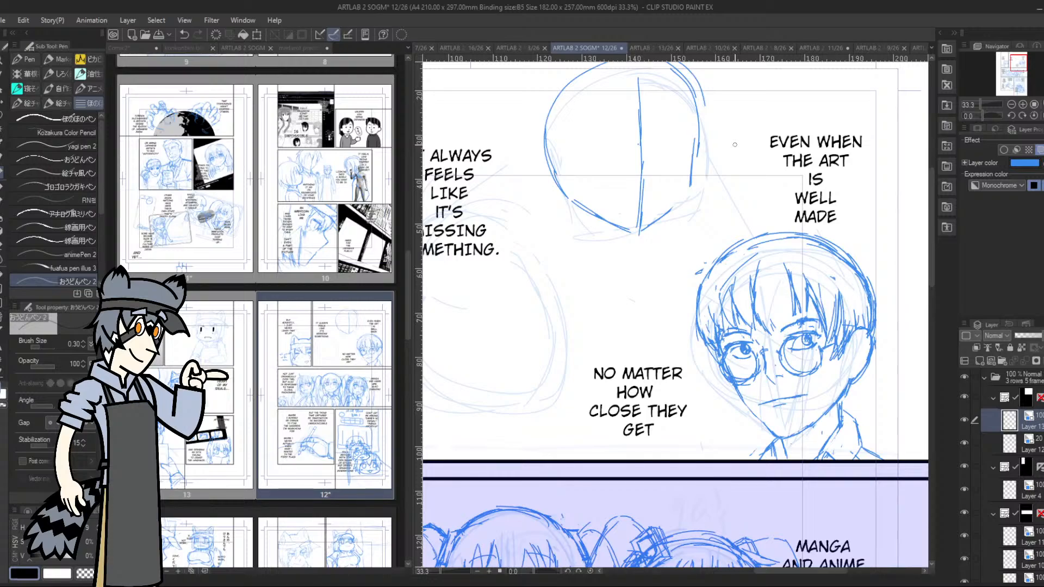
pyautogui.moveTo(635, 89)
pyautogui.mouseDown()
pyautogui.moveTo(651, 181)
pyautogui.moveTo(649, 208)
pyautogui.mouseUp()
pyautogui.moveTo(640, 224)
pyautogui.mouseDown()
pyautogui.moveTo(647, 185)
pyautogui.moveTo(631, 78)
pyautogui.moveTo(642, 192)
pyautogui.mouseUp()
pyautogui.moveTo(643, 135); pyautogui.dragTo(631, 80)
pyautogui.moveTo(588, 81)
pyautogui.mouseDown()
pyautogui.moveTo(594, 74)
pyautogui.moveTo(644, 111)
pyautogui.moveTo(641, 191)
pyautogui.mouseUp()
pyautogui.moveTo(646, 191)
pyautogui.mouseDown()
pyautogui.moveTo(644, 135)
pyautogui.moveTo(623, 68)
pyautogui.moveTo(635, 151)
pyautogui.moveTo(687, 185)
pyautogui.moveTo(700, 176)
pyautogui.moveTo(710, 312)
pyautogui.moveTo(716, 280)
pyautogui.mouseUp()
pyautogui.moveTo(680, 159)
pyautogui.mouseDown()
pyautogui.moveTo(649, 176)
pyautogui.moveTo(612, 273)
pyautogui.moveTo(630, 305)
pyautogui.moveTo(640, 185)
pyautogui.mouseUp()
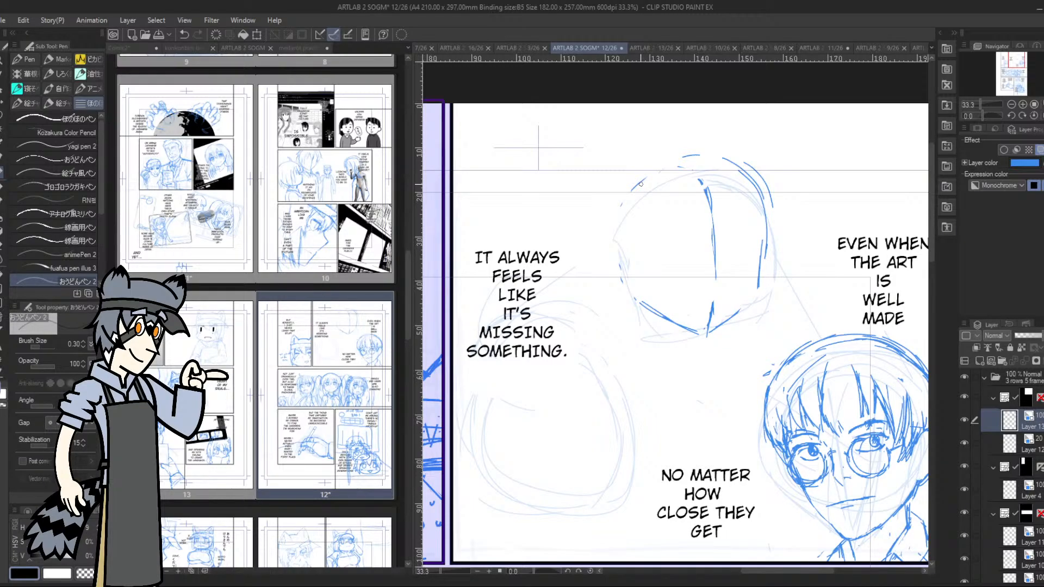
# Look back through the earlier page thumbnails of the manga project
pyautogui.moveTo(412, 290); pyautogui.dragTo(400, 240)
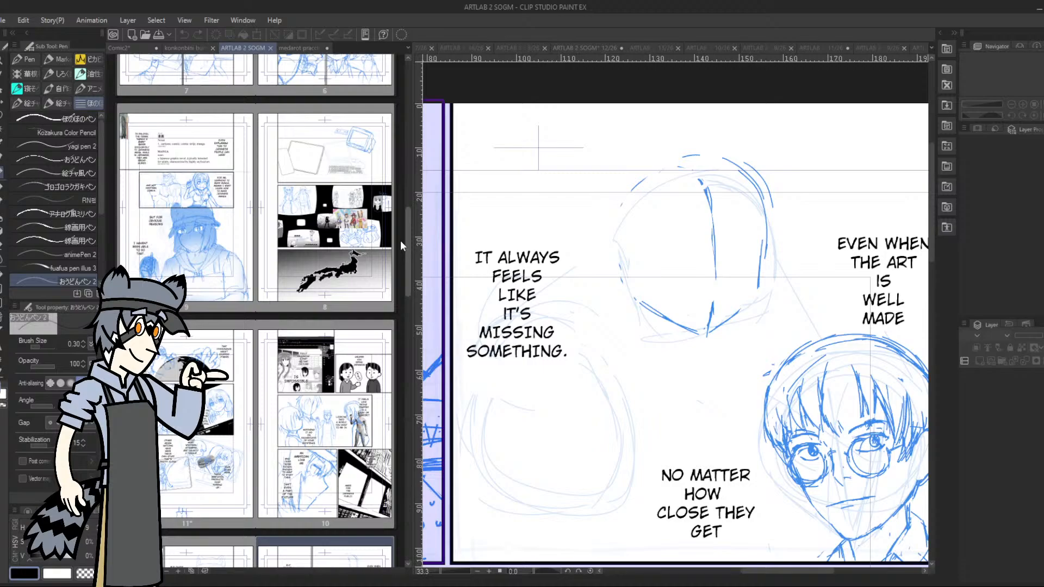
pyautogui.moveTo(400, 240); pyautogui.dragTo(403, 189)
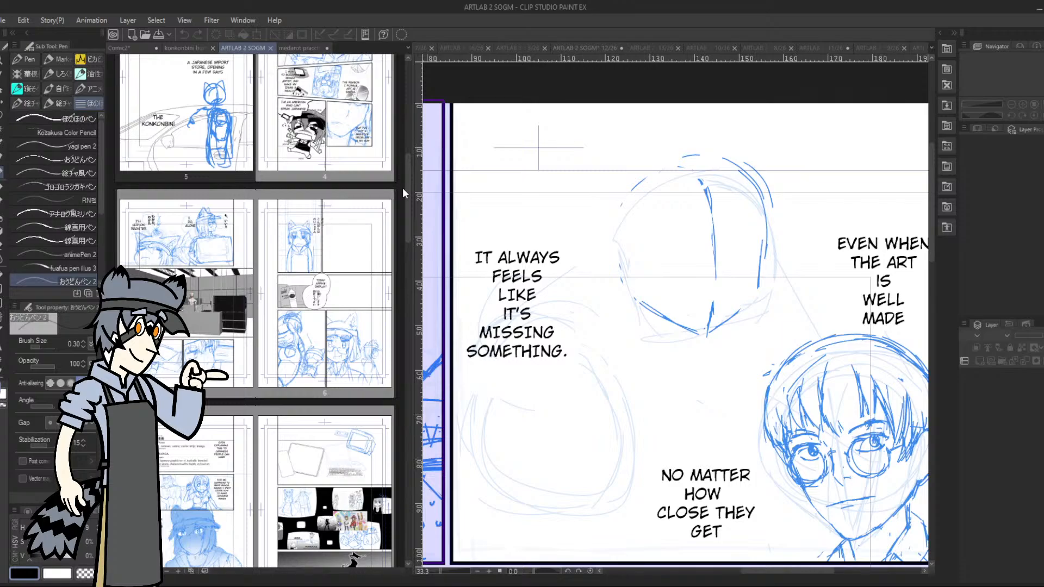
pyautogui.moveTo(409, 161); pyautogui.dragTo(408, 234)
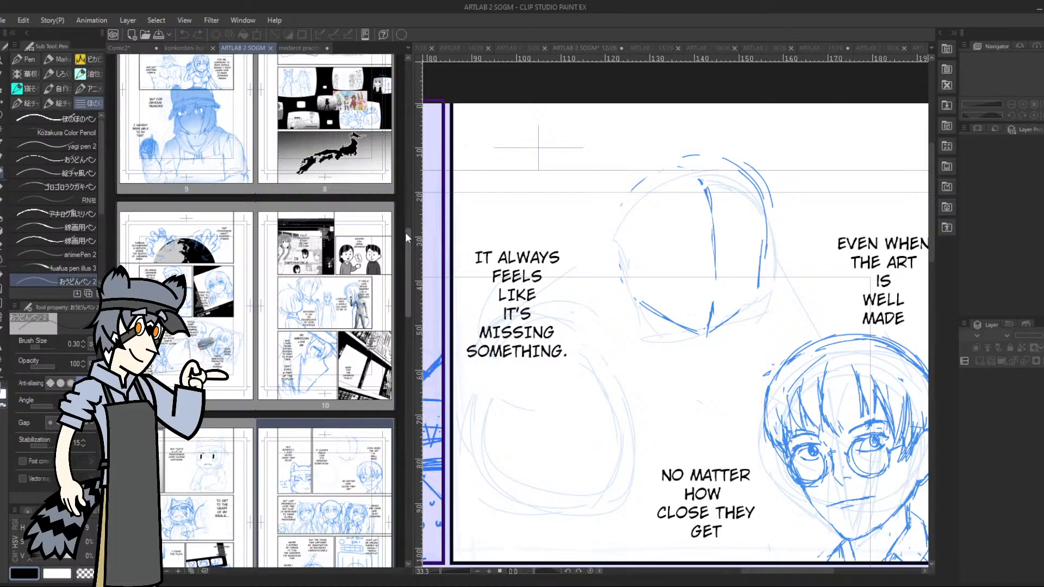
pyautogui.click(760, 247)
pyautogui.moveTo(767, 226)
pyautogui.mouseDown()
pyautogui.moveTo(762, 284)
pyautogui.moveTo(744, 315)
pyautogui.moveTo(755, 325)
pyautogui.mouseUp()
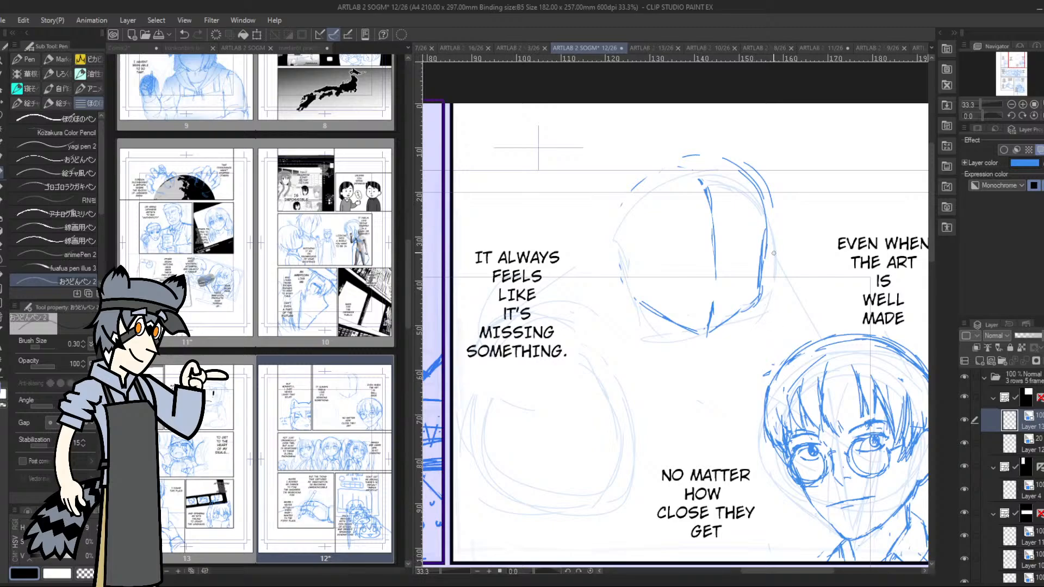
pyautogui.hotkey('ctrl', 'z')
pyautogui.hotkey('ctrl', 'z')
pyautogui.hotkey('ctrl', 'z')
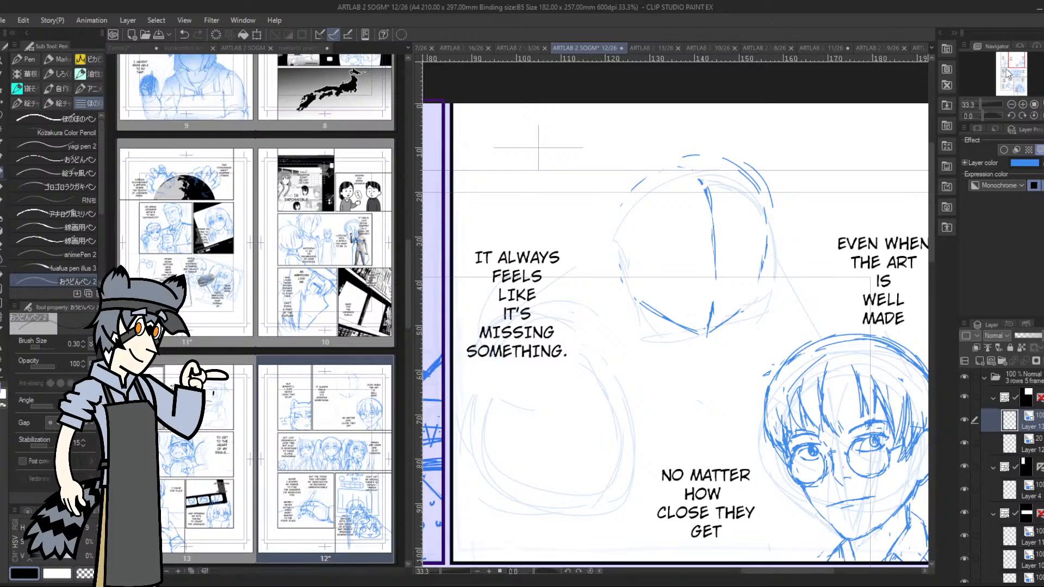
# Rework the jaw line of the bespectacled head between the far cheek and the chin
pyautogui.moveTo(1013, 58); pyautogui.dragTo(1014, 66)
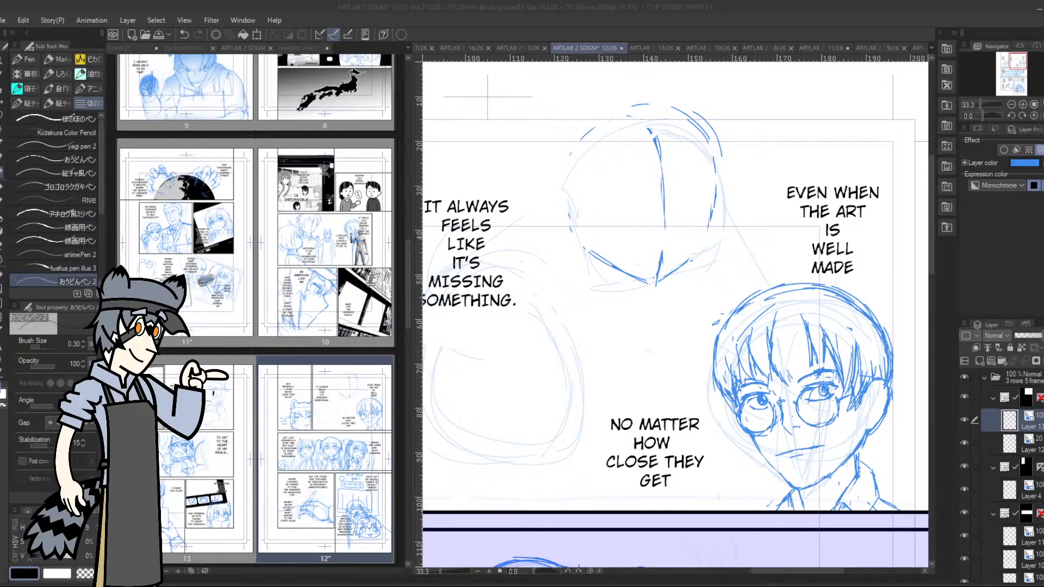
pyautogui.moveTo(789, 483)
pyautogui.mouseDown()
pyautogui.moveTo(772, 466)
pyautogui.moveTo(781, 477)
pyautogui.mouseUp()
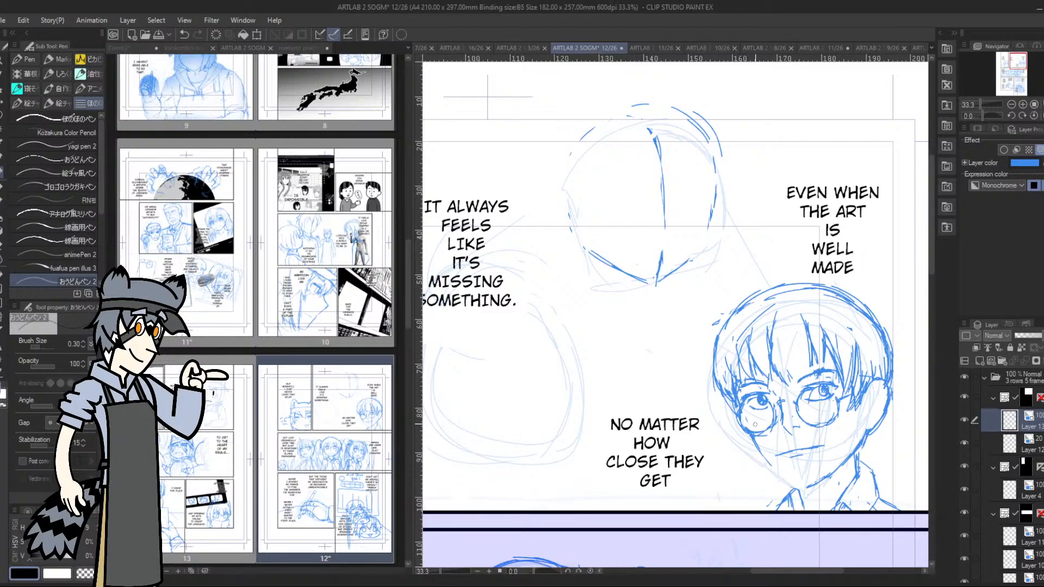
pyautogui.moveTo(756, 439); pyautogui.dragTo(771, 467)
# Erase the dense hair strands in the middle of the fringe and over the eye nearer the ear
pyautogui.moveTo(1016, 73); pyautogui.dragTo(1019, 76)
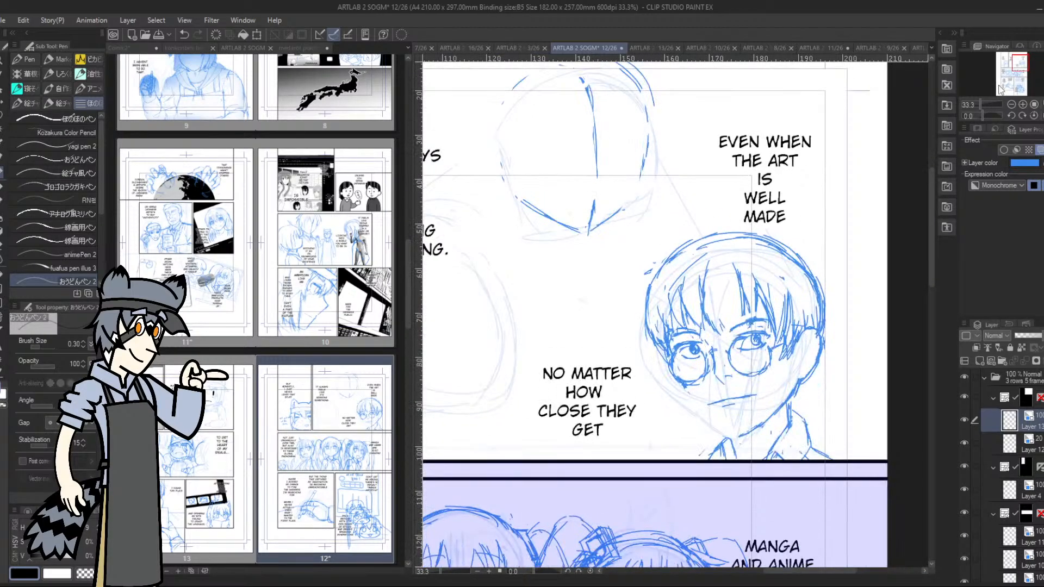
pyautogui.moveTo(774, 315)
pyautogui.mouseDown()
pyautogui.moveTo(781, 358)
pyautogui.moveTo(792, 323)
pyautogui.moveTo(791, 358)
pyautogui.mouseUp()
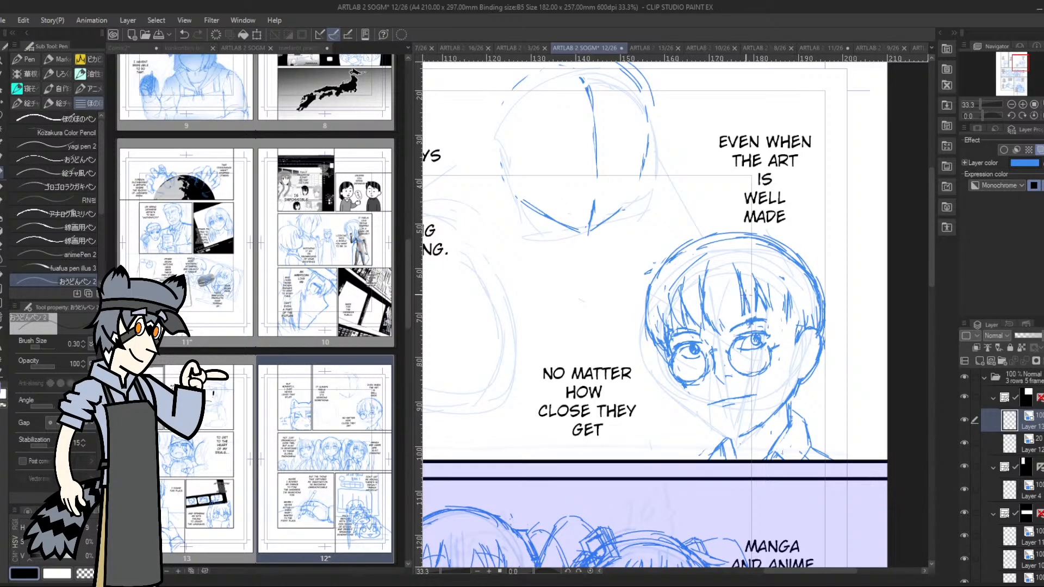
pyautogui.moveTo(756, 283)
pyautogui.mouseDown()
pyautogui.moveTo(757, 314)
pyautogui.moveTo(748, 312)
pyautogui.moveTo(754, 285)
pyautogui.mouseUp()
pyautogui.moveTo(771, 289); pyautogui.dragTo(777, 311)
pyautogui.moveTo(764, 294); pyautogui.dragTo(769, 314)
pyautogui.moveTo(668, 315); pyautogui.dragTo(674, 296)
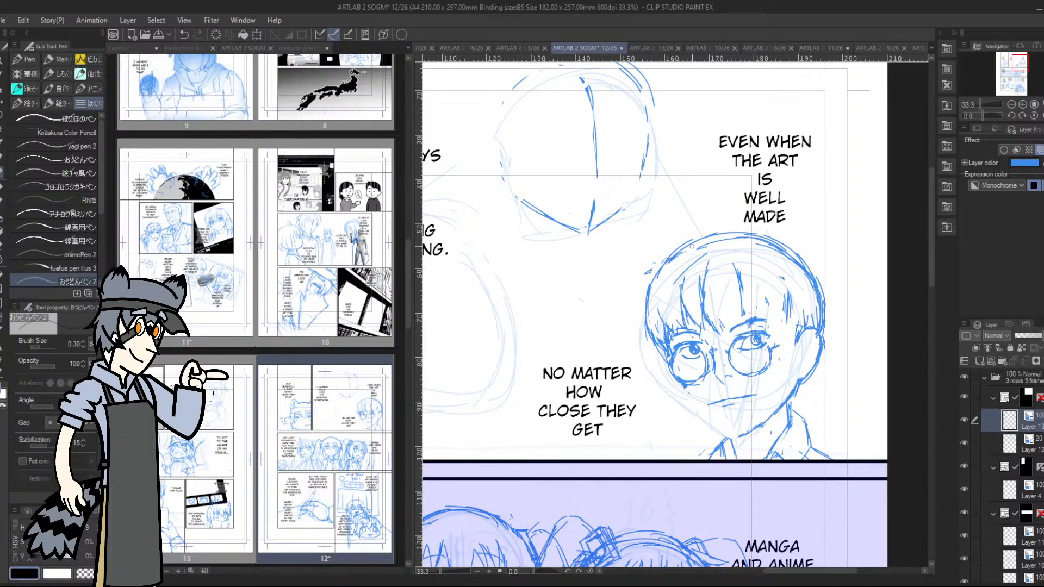
# Redraw the fringe over the forehead with a longer lock falling between the eye and the ear
pyautogui.moveTo(740, 284)
pyautogui.mouseDown()
pyautogui.moveTo(749, 321)
pyautogui.moveTo(776, 318)
pyautogui.moveTo(781, 289)
pyautogui.moveTo(772, 330)
pyautogui.moveTo(769, 314)
pyautogui.moveTo(755, 316)
pyautogui.moveTo(783, 335)
pyautogui.moveTo(783, 369)
pyautogui.mouseUp()
pyautogui.moveTo(803, 324); pyautogui.dragTo(796, 349)
pyautogui.moveTo(801, 288)
pyautogui.mouseDown()
pyautogui.moveTo(804, 328)
pyautogui.moveTo(785, 362)
pyautogui.mouseUp()
pyautogui.moveTo(782, 311)
pyautogui.mouseDown()
pyautogui.moveTo(785, 366)
pyautogui.moveTo(800, 343)
pyautogui.moveTo(804, 289)
pyautogui.mouseUp()
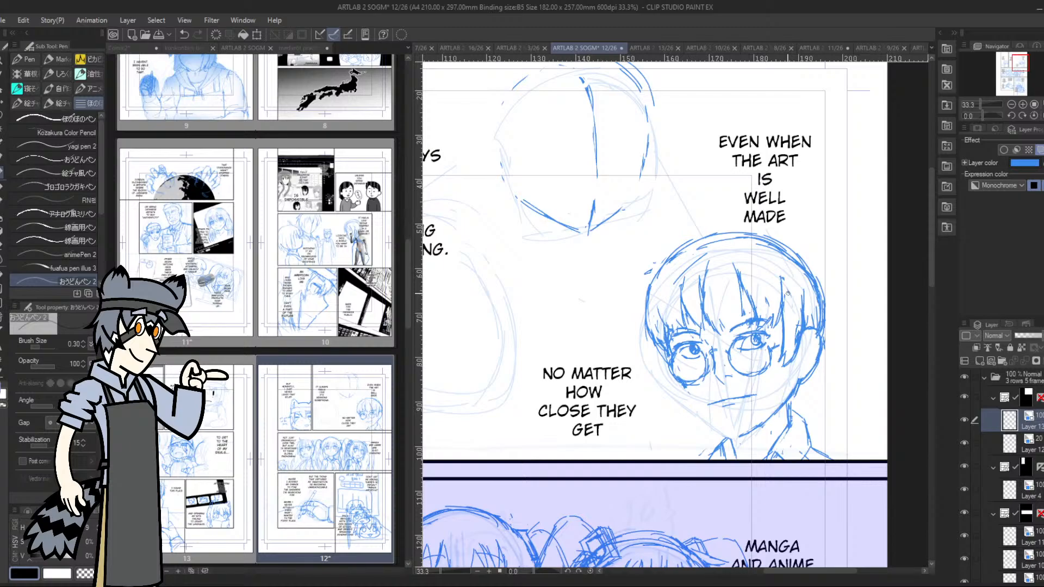
# Lasso the eye nearer the ear and adjust its placement and size with the transform
pyautogui.press('m')
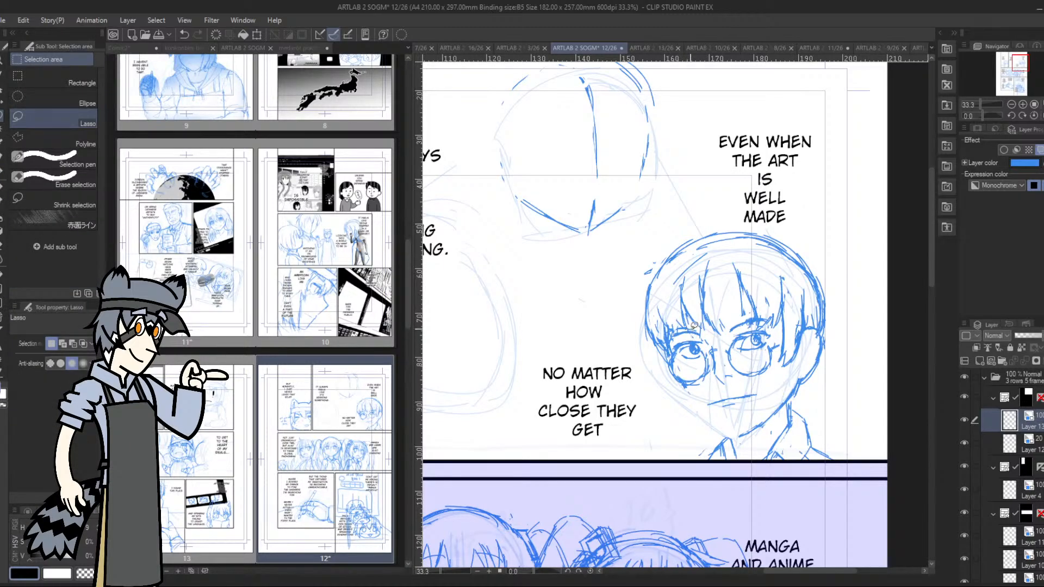
pyautogui.moveTo(694, 325)
pyautogui.mouseDown()
pyautogui.moveTo(670, 327)
pyautogui.moveTo(689, 362)
pyautogui.moveTo(709, 344)
pyautogui.moveTo(699, 321)
pyautogui.moveTo(682, 325)
pyautogui.moveTo(671, 346)
pyautogui.moveTo(709, 344)
pyautogui.moveTo(714, 319)
pyautogui.moveTo(723, 347)
pyautogui.moveTo(741, 316)
pyautogui.moveTo(726, 334)
pyautogui.moveTo(783, 329)
pyautogui.moveTo(753, 323)
pyautogui.mouseUp()
pyautogui.click(740, 384)
pyautogui.click(655, 389)
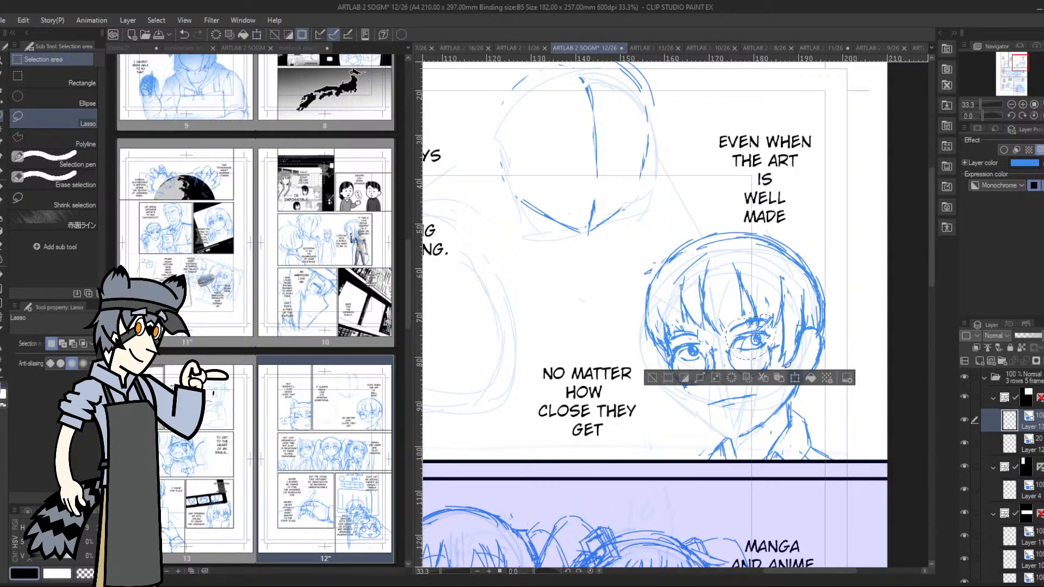
pyautogui.click(795, 378)
pyautogui.moveTo(772, 341); pyautogui.dragTo(768, 338)
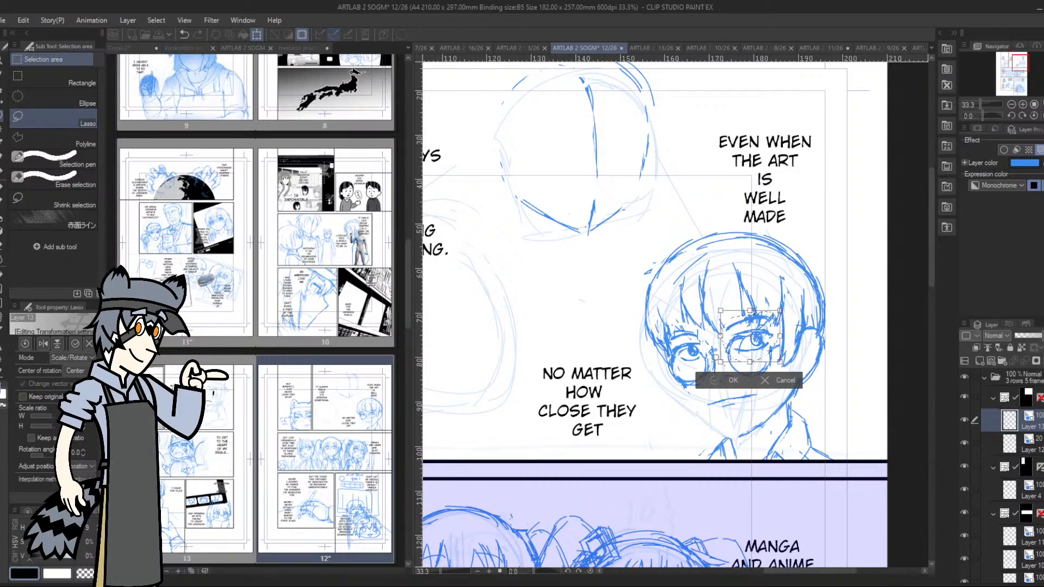
pyautogui.click(728, 380)
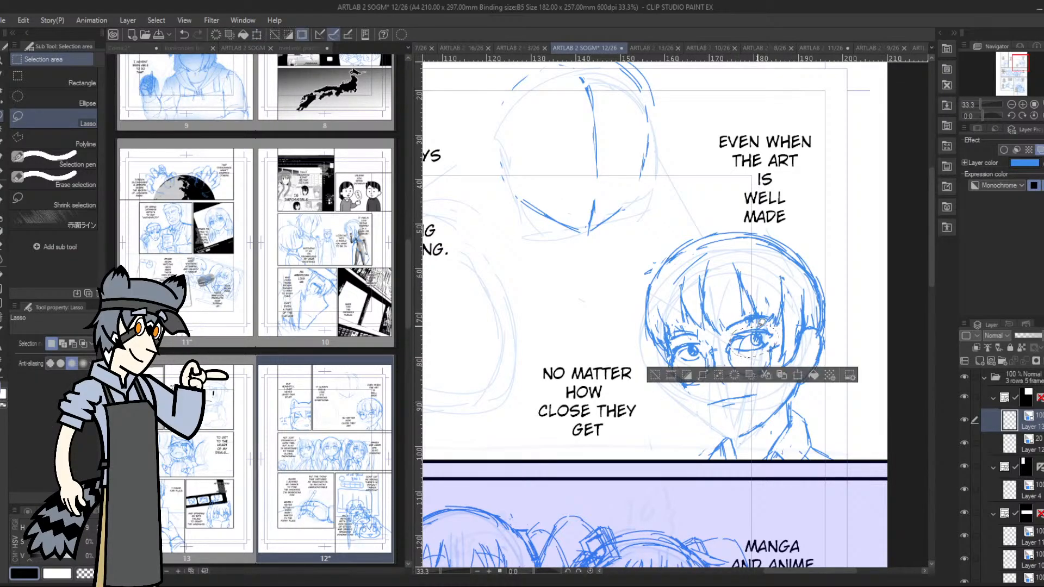
pyautogui.click(794, 377)
pyautogui.moveTo(779, 357); pyautogui.dragTo(783, 365)
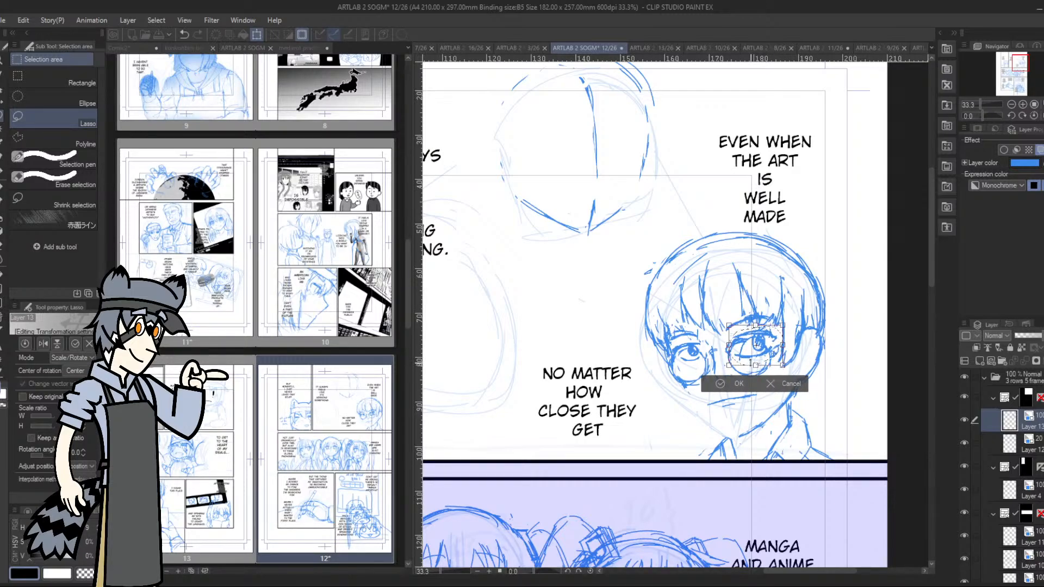
pyautogui.click(720, 383)
# Lasso the eye farther from the ear, apply the transform and clear the selection
pyautogui.moveTo(681, 338)
pyautogui.mouseDown()
pyautogui.moveTo(682, 362)
pyautogui.moveTo(710, 344)
pyautogui.moveTo(688, 374)
pyautogui.mouseUp()
pyautogui.hotkey('ctrl', 't')
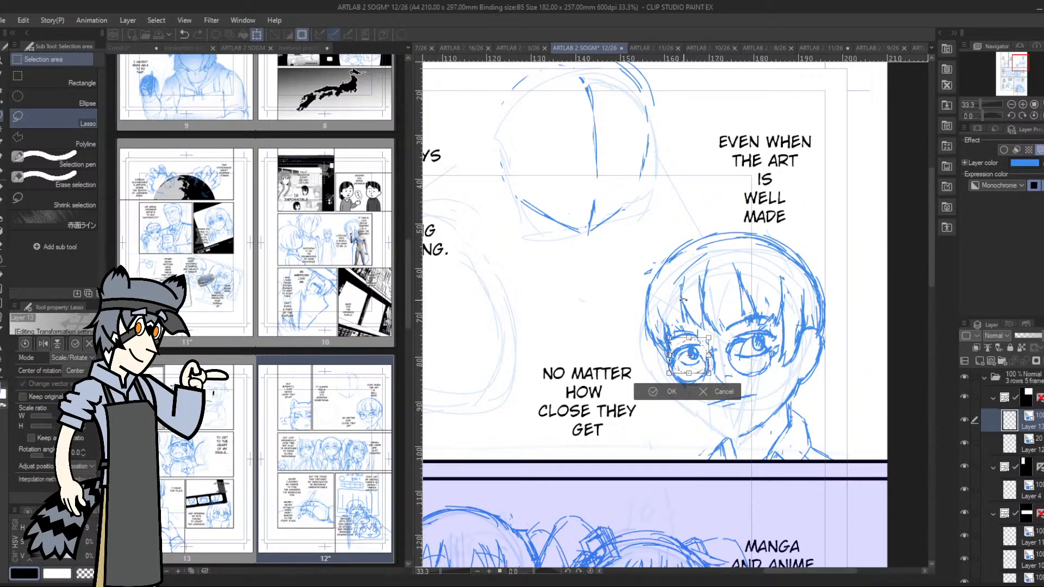
pyautogui.click(654, 391)
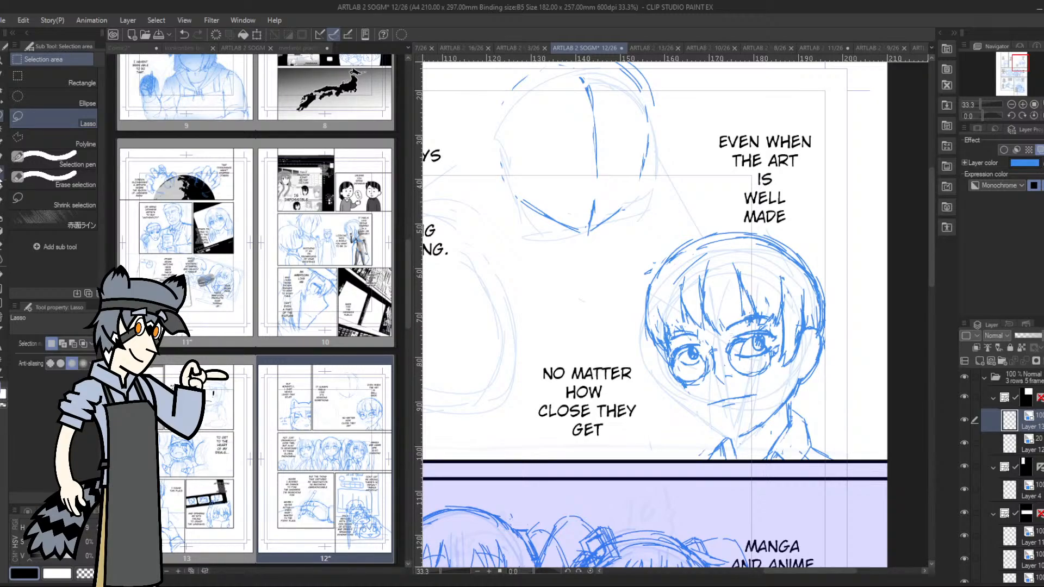
# Redraw the far cheek and jaw line with the pen at 50% zoom and erase the mouth
pyautogui.press('p')
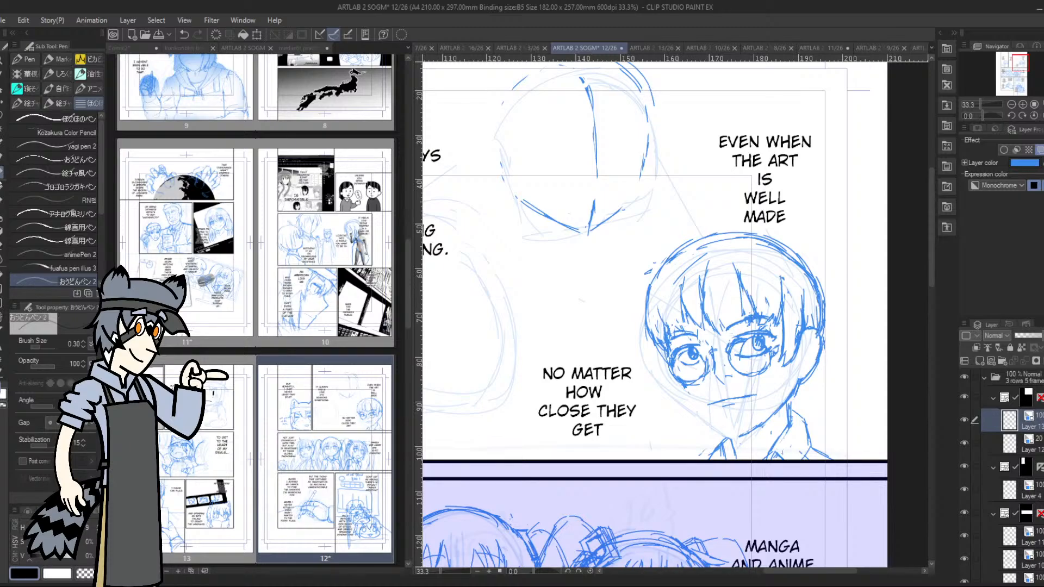
pyautogui.click(1024, 103)
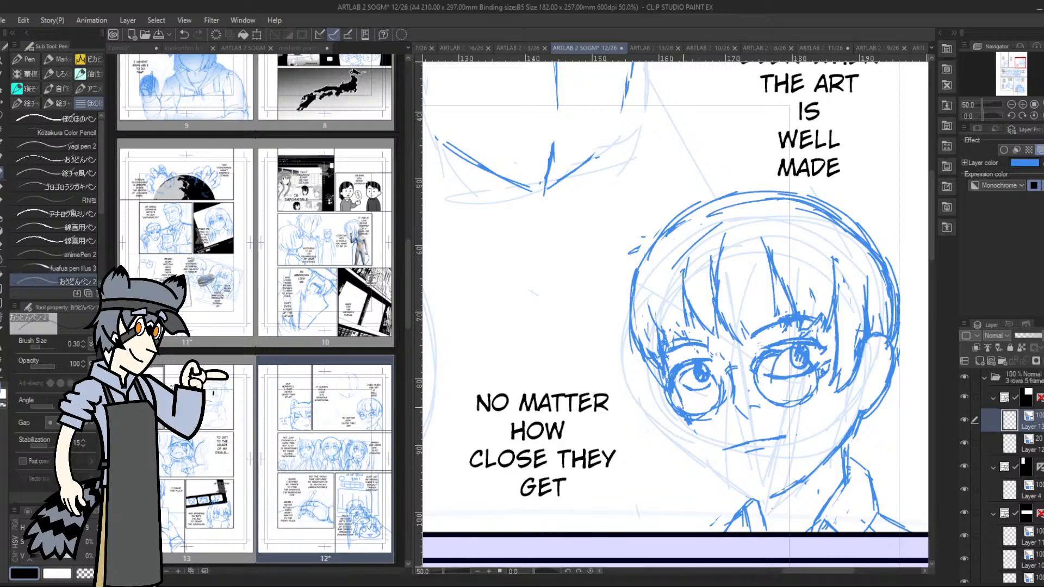
pyautogui.moveTo(683, 405)
pyautogui.mouseDown()
pyautogui.moveTo(719, 473)
pyautogui.moveTo(749, 496)
pyautogui.moveTo(686, 422)
pyautogui.moveTo(673, 388)
pyautogui.mouseUp()
pyautogui.moveTo(738, 451)
pyautogui.mouseDown()
pyautogui.moveTo(726, 452)
pyautogui.moveTo(784, 438)
pyautogui.moveTo(762, 445)
pyautogui.mouseUp()
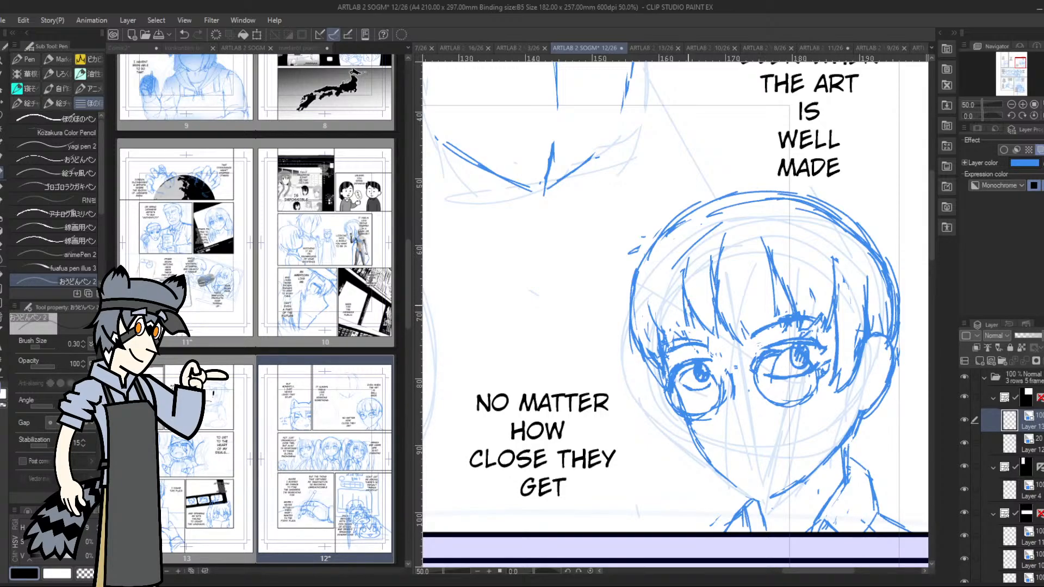
# Extend the fringe strands up toward the crown and darken the irises of both eyes
pyautogui.moveTo(687, 304)
pyautogui.mouseDown()
pyautogui.moveTo(695, 231)
pyautogui.moveTo(717, 209)
pyautogui.moveTo(716, 271)
pyautogui.moveTo(727, 220)
pyautogui.mouseUp()
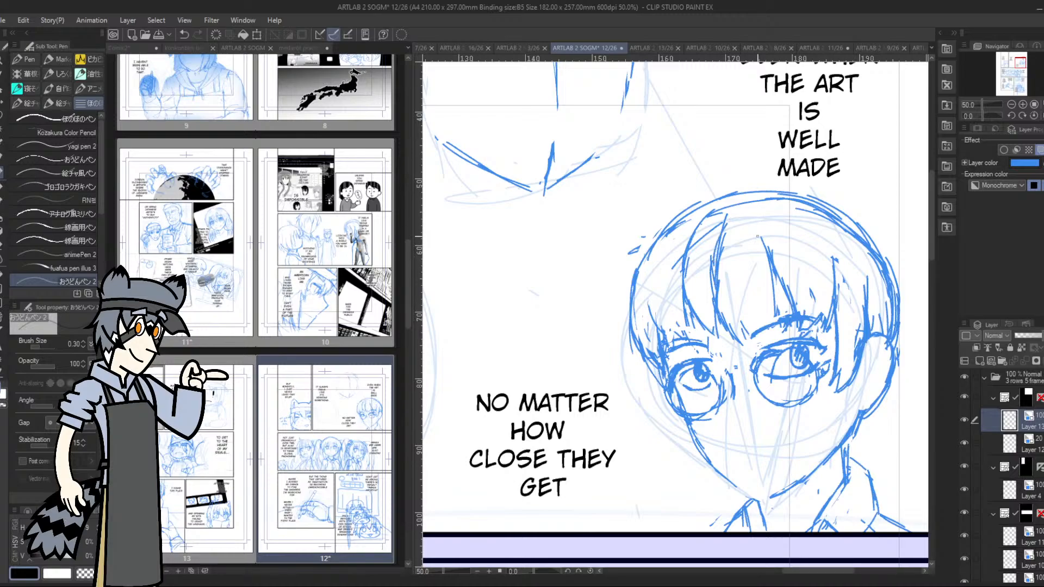
pyautogui.moveTo(770, 255); pyautogui.dragTo(751, 210)
pyautogui.moveTo(768, 247); pyautogui.dragTo(750, 209)
pyautogui.moveTo(836, 266)
pyautogui.mouseDown()
pyautogui.moveTo(808, 217)
pyautogui.moveTo(833, 278)
pyautogui.mouseUp()
pyautogui.moveTo(682, 365)
pyautogui.mouseDown()
pyautogui.moveTo(712, 357)
pyautogui.moveTo(697, 380)
pyautogui.mouseUp()
pyautogui.moveTo(786, 345)
pyautogui.mouseDown()
pyautogui.moveTo(790, 363)
pyautogui.moveTo(812, 357)
pyautogui.moveTo(788, 361)
pyautogui.mouseUp()
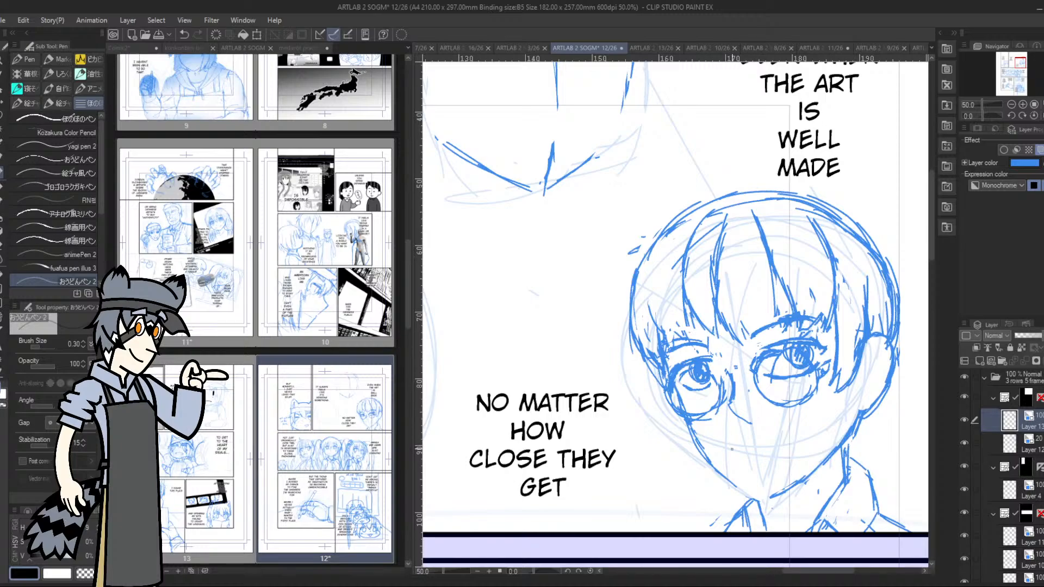
# Draw a new mouth as a long, nearly straight line, rotating the canvas to make the stroke
pyautogui.moveTo(736, 458); pyautogui.dragTo(791, 444)
pyautogui.moveTo(984, 117); pyautogui.dragTo(940, 138)
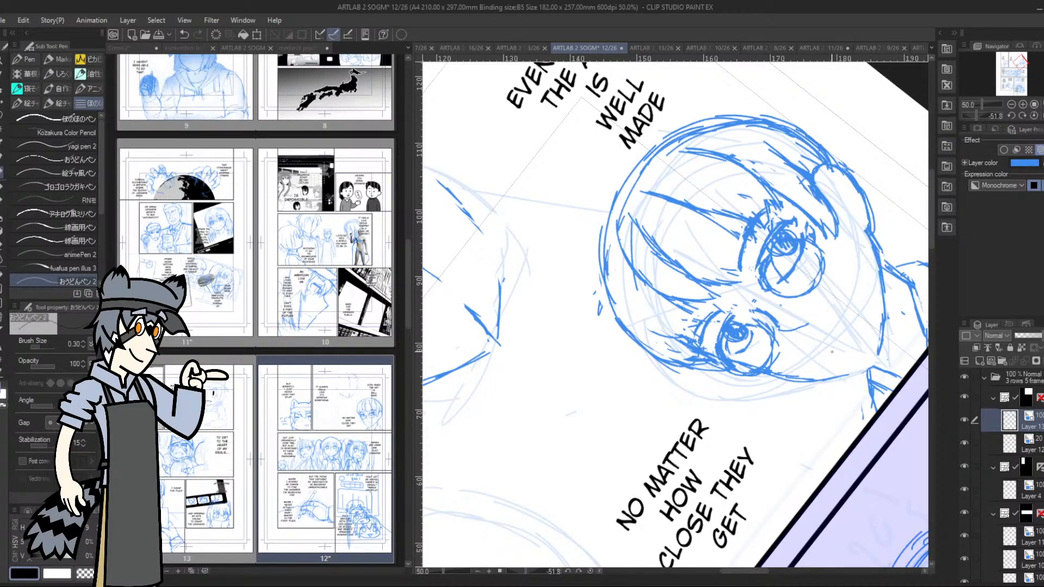
pyautogui.moveTo(832, 352); pyautogui.dragTo(856, 297)
pyautogui.moveTo(844, 339); pyautogui.dragTo(862, 285)
pyautogui.moveTo(976, 113); pyautogui.dragTo(985, 112)
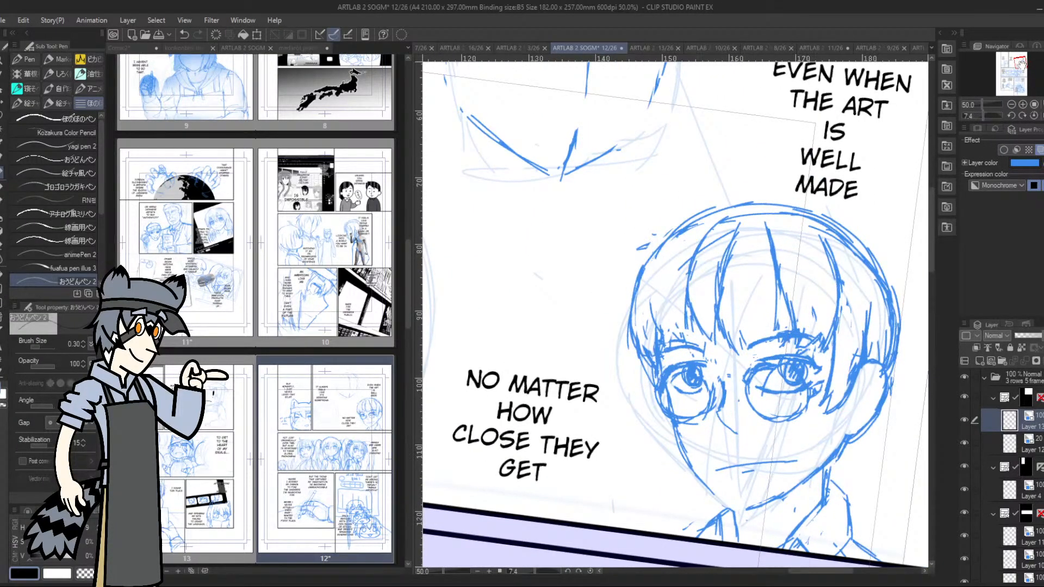
# Lasso the mouth, adjust its angle with the transform and clear the selection
pyautogui.moveTo(1021, 64); pyautogui.dragTo(1018, 69)
pyautogui.click(2, 120)
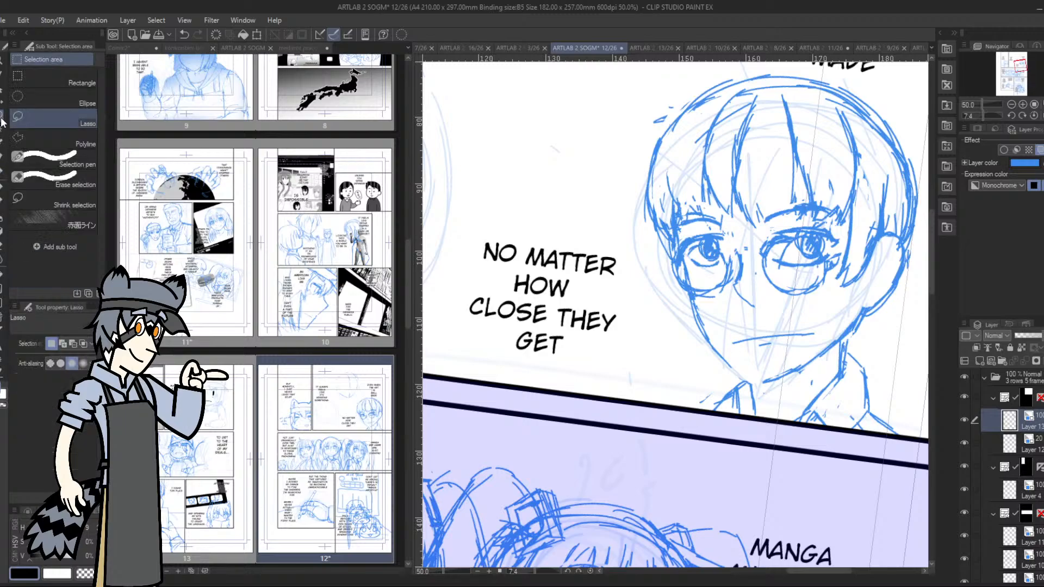
pyautogui.moveTo(749, 321)
pyautogui.mouseDown()
pyautogui.moveTo(742, 326)
pyautogui.moveTo(788, 355)
pyautogui.moveTo(817, 323)
pyautogui.moveTo(795, 329)
pyautogui.mouseUp()
pyautogui.click(813, 391)
pyautogui.click(748, 391)
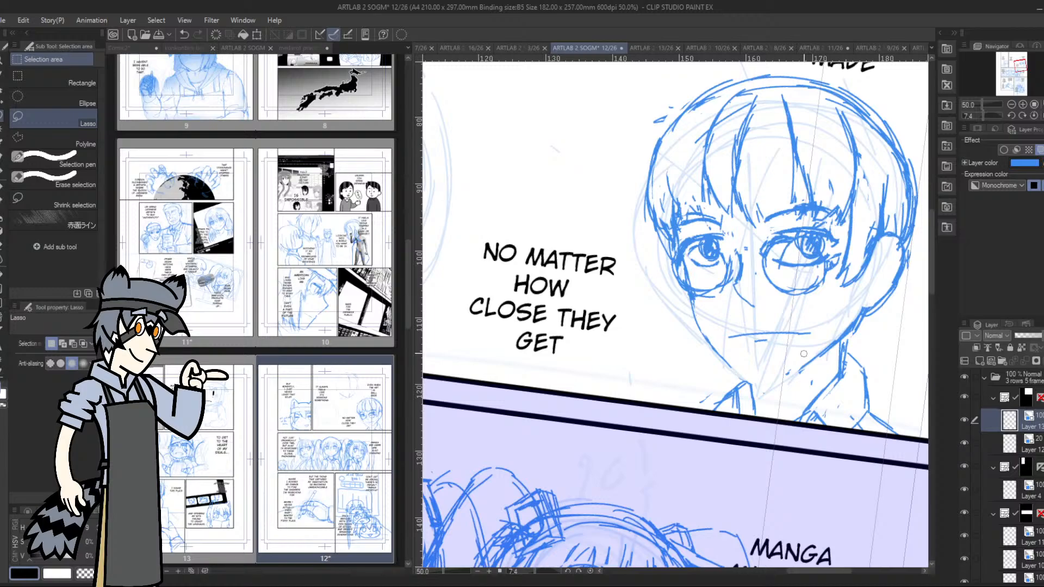
# Draw the chin and lower jaw with the pen and add the neck lines running down to the collar
pyautogui.press('p')
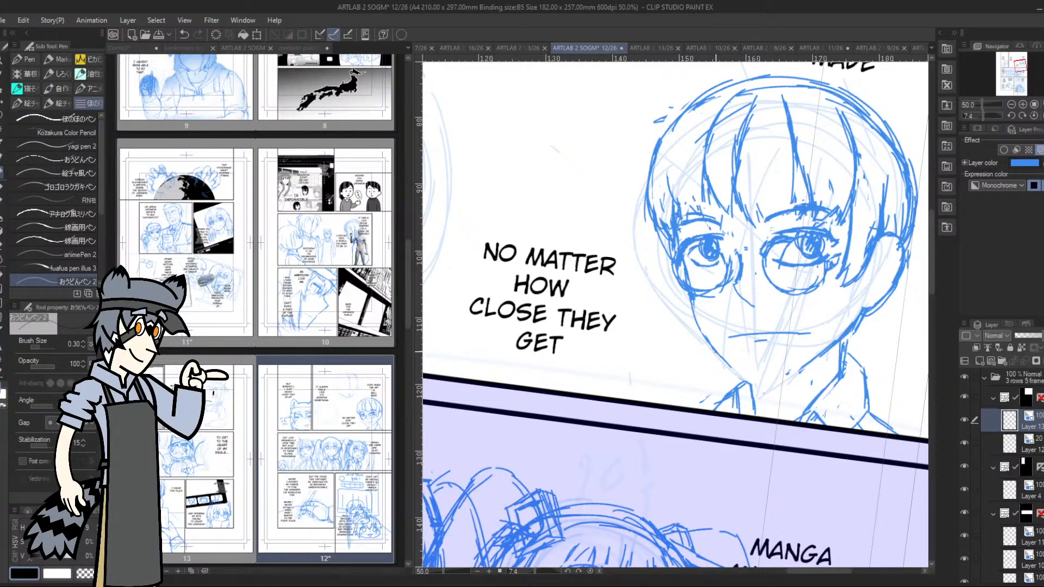
pyautogui.moveTo(745, 376); pyautogui.dragTo(757, 382)
pyautogui.moveTo(738, 368)
pyautogui.mouseDown()
pyautogui.moveTo(769, 380)
pyautogui.moveTo(855, 330)
pyautogui.mouseUp()
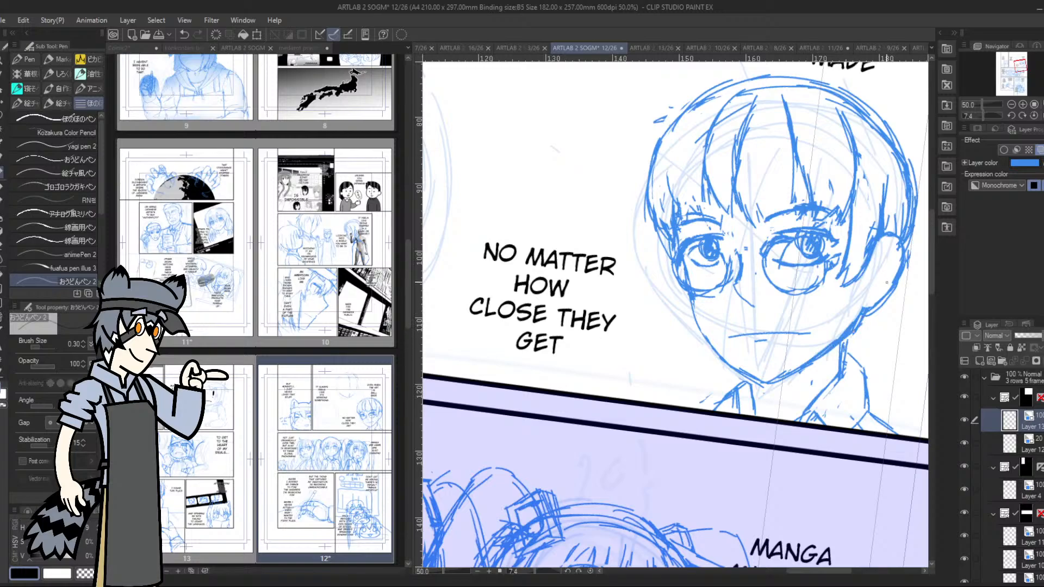
pyautogui.moveTo(746, 373)
pyautogui.mouseDown()
pyautogui.moveTo(700, 331)
pyautogui.moveTo(674, 237)
pyautogui.mouseUp()
pyautogui.moveTo(745, 373); pyautogui.dragTo(755, 406)
pyautogui.moveTo(747, 384); pyautogui.dragTo(753, 407)
pyautogui.moveTo(846, 339); pyautogui.dragTo(834, 390)
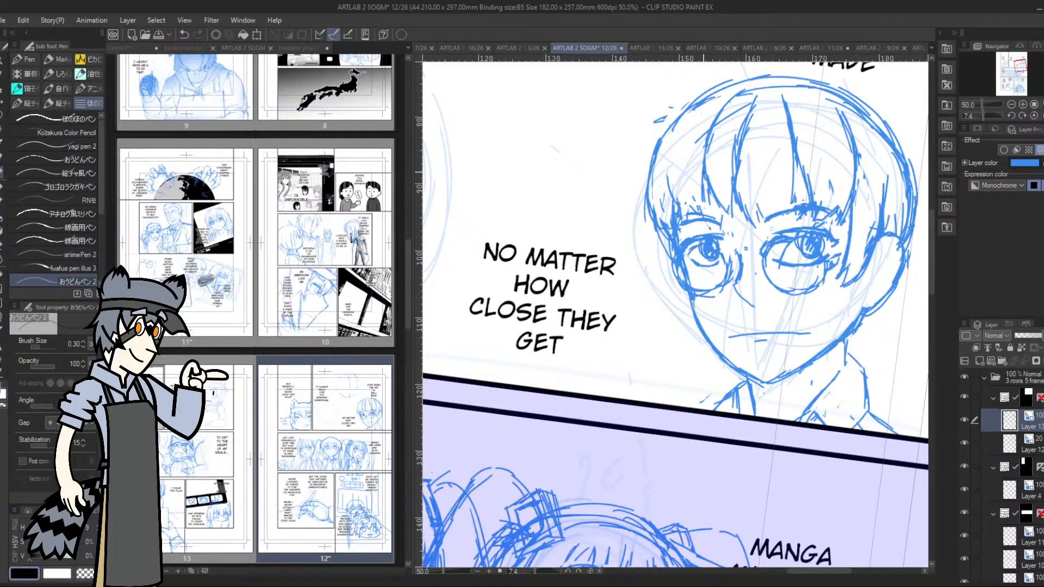
# Redraw the outer hair contour over the crown and down the far side of the face
pyautogui.moveTo(707, 174)
pyautogui.mouseDown()
pyautogui.moveTo(733, 220)
pyautogui.moveTo(686, 225)
pyautogui.moveTo(670, 205)
pyautogui.moveTo(683, 220)
pyautogui.moveTo(672, 212)
pyautogui.moveTo(677, 238)
pyautogui.mouseUp()
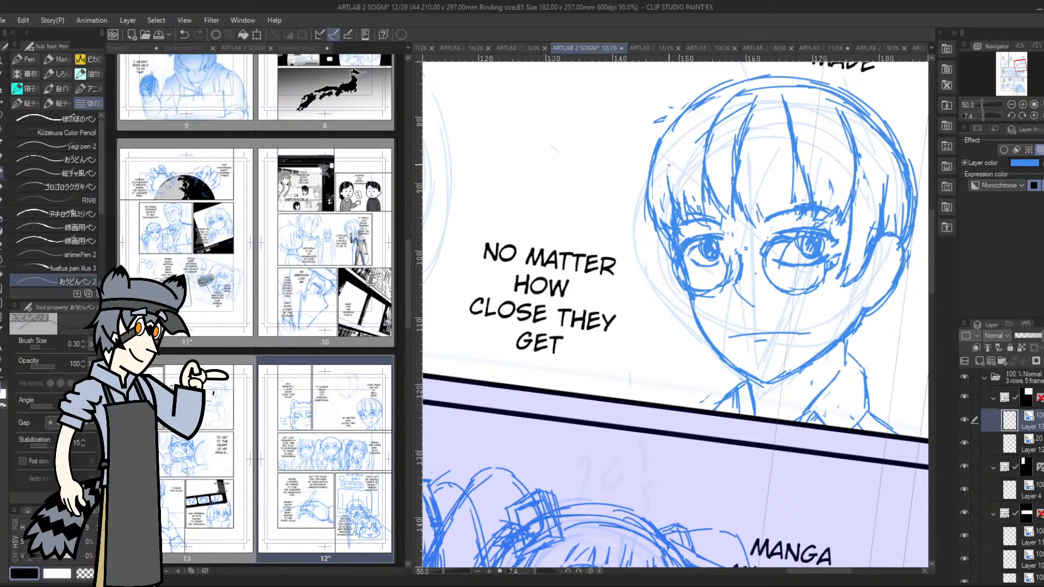
pyautogui.moveTo(713, 138)
pyautogui.mouseDown()
pyautogui.moveTo(739, 98)
pyautogui.moveTo(716, 117)
pyautogui.moveTo(664, 116)
pyautogui.moveTo(722, 89)
pyautogui.moveTo(660, 137)
pyautogui.moveTo(646, 215)
pyautogui.moveTo(706, 89)
pyautogui.moveTo(745, 74)
pyautogui.moveTo(848, 80)
pyautogui.moveTo(916, 180)
pyautogui.mouseUp()
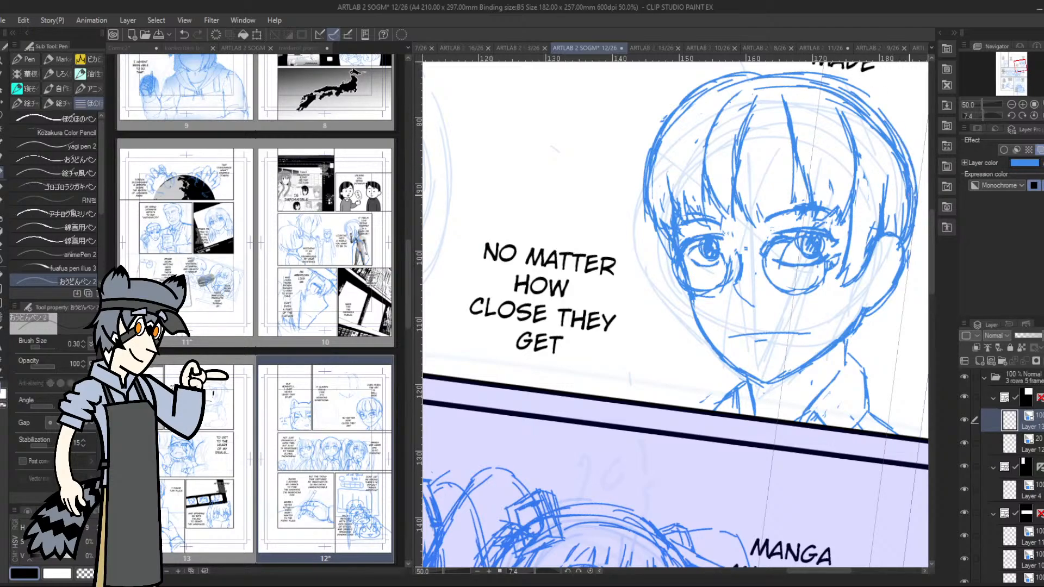
pyautogui.moveTo(646, 215); pyautogui.dragTo(668, 267)
# Clear the near eye's brow area and draw new, flatter eyebrows above both eyes
pyautogui.moveTo(780, 267)
pyautogui.mouseDown()
pyautogui.moveTo(798, 206)
pyautogui.moveTo(808, 203)
pyautogui.moveTo(765, 220)
pyautogui.moveTo(809, 209)
pyautogui.mouseUp()
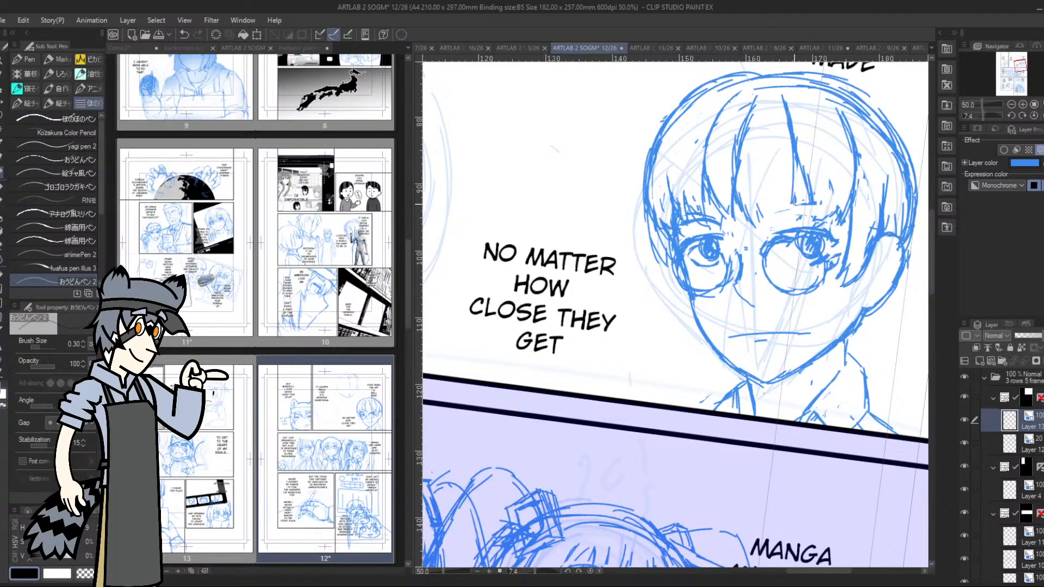
pyautogui.moveTo(768, 221); pyautogui.dragTo(833, 210)
pyautogui.moveTo(769, 222); pyautogui.dragTo(835, 206)
pyautogui.moveTo(682, 220); pyautogui.dragTo(695, 216)
pyautogui.moveTo(714, 224); pyautogui.dragTo(724, 218)
# Rework the nose line and glasses bridge, and go over the far cheek line down to the chin
pyautogui.moveTo(775, 256)
pyautogui.mouseDown()
pyautogui.moveTo(759, 274)
pyautogui.moveTo(737, 257)
pyautogui.moveTo(755, 265)
pyautogui.moveTo(750, 298)
pyautogui.mouseUp()
pyautogui.hotkey('ctrl', 'z')
pyautogui.hotkey('ctrl', 'z')
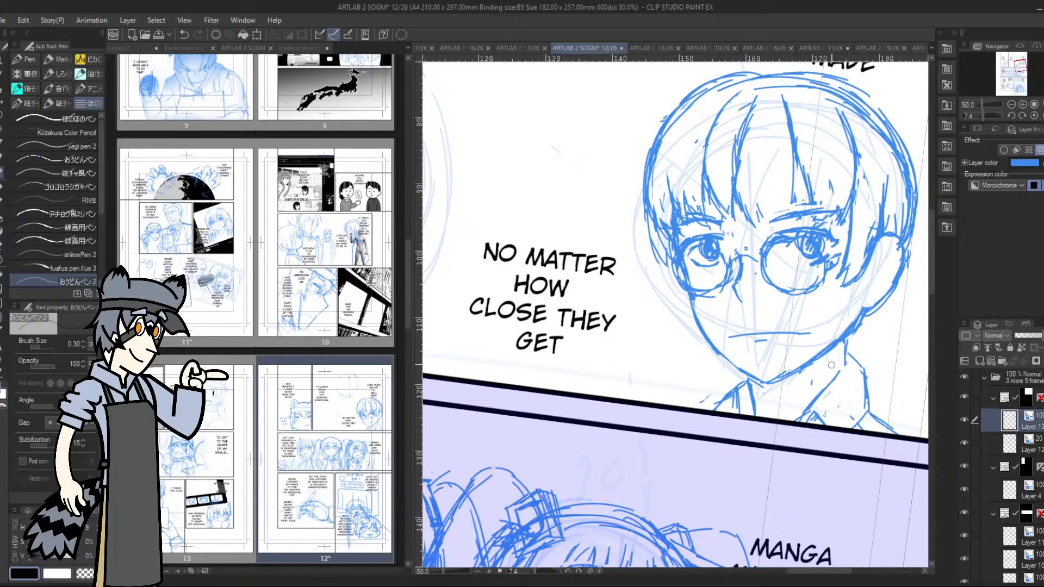
pyautogui.moveTo(692, 301); pyautogui.dragTo(746, 371)
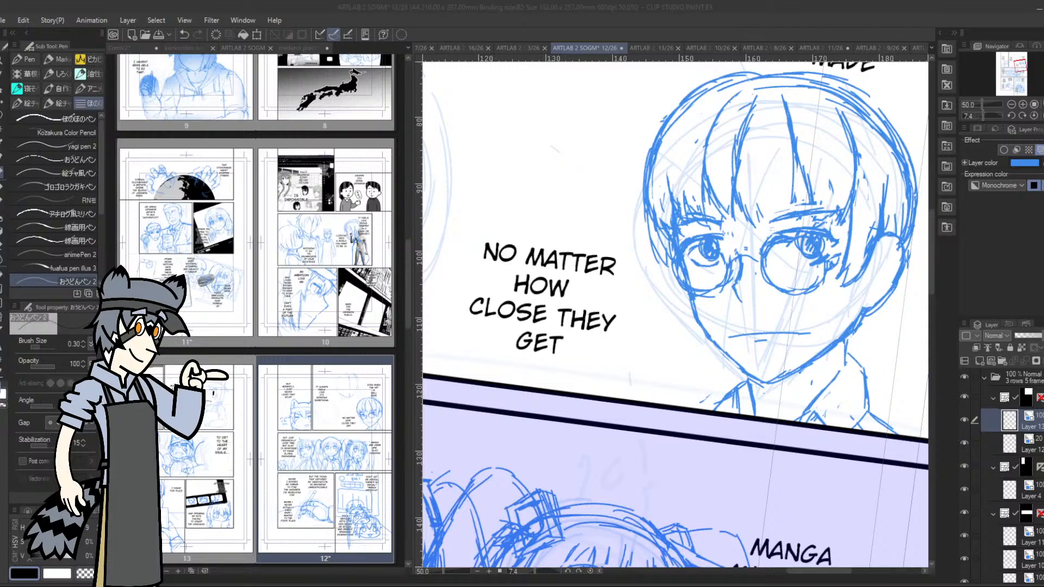
# Add loose fringe strands below the crown and extra hair strands along the far side of the head
pyautogui.moveTo(754, 105)
pyautogui.mouseDown()
pyautogui.moveTo(715, 148)
pyautogui.moveTo(742, 100)
pyautogui.moveTo(745, 156)
pyautogui.moveTo(771, 185)
pyautogui.moveTo(751, 146)
pyautogui.mouseUp()
pyautogui.moveTo(785, 179); pyautogui.dragTo(758, 137)
pyautogui.moveTo(757, 136)
pyautogui.mouseDown()
pyautogui.moveTo(750, 100)
pyautogui.moveTo(729, 157)
pyautogui.mouseUp()
pyautogui.moveTo(748, 84); pyautogui.dragTo(730, 144)
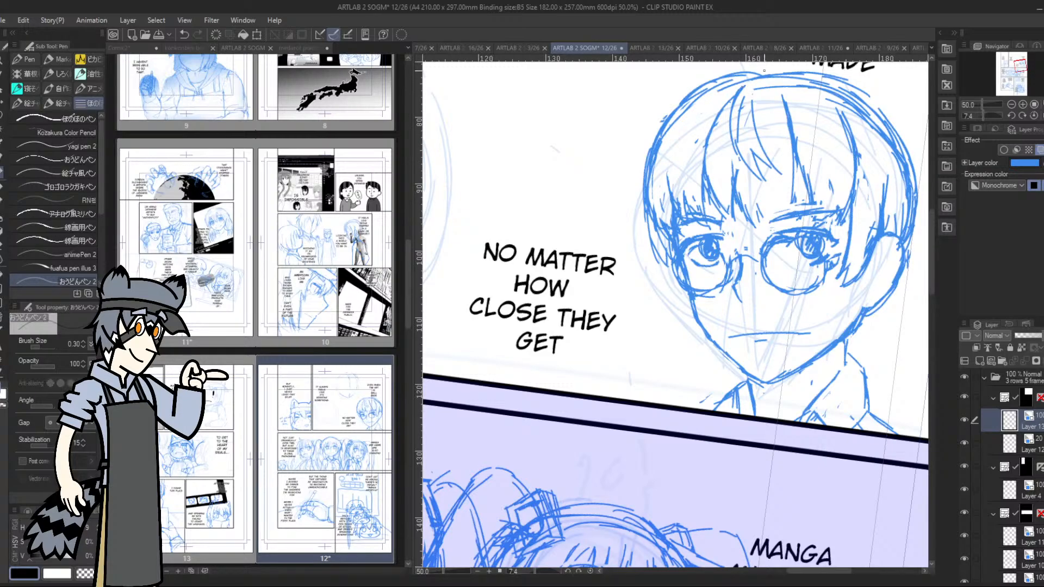
pyautogui.moveTo(668, 175); pyautogui.dragTo(678, 109)
pyautogui.moveTo(666, 182); pyautogui.dragTo(691, 100)
pyautogui.moveTo(666, 165); pyautogui.dragTo(679, 123)
# Reinforce the near lens rim and glasses temple, and draw the inner fold of the ear
pyautogui.moveTo(824, 262)
pyautogui.mouseDown()
pyautogui.moveTo(794, 292)
pyautogui.moveTo(804, 294)
pyautogui.mouseUp()
pyautogui.moveTo(824, 256)
pyautogui.mouseDown()
pyautogui.moveTo(847, 246)
pyautogui.moveTo(842, 254)
pyautogui.mouseUp()
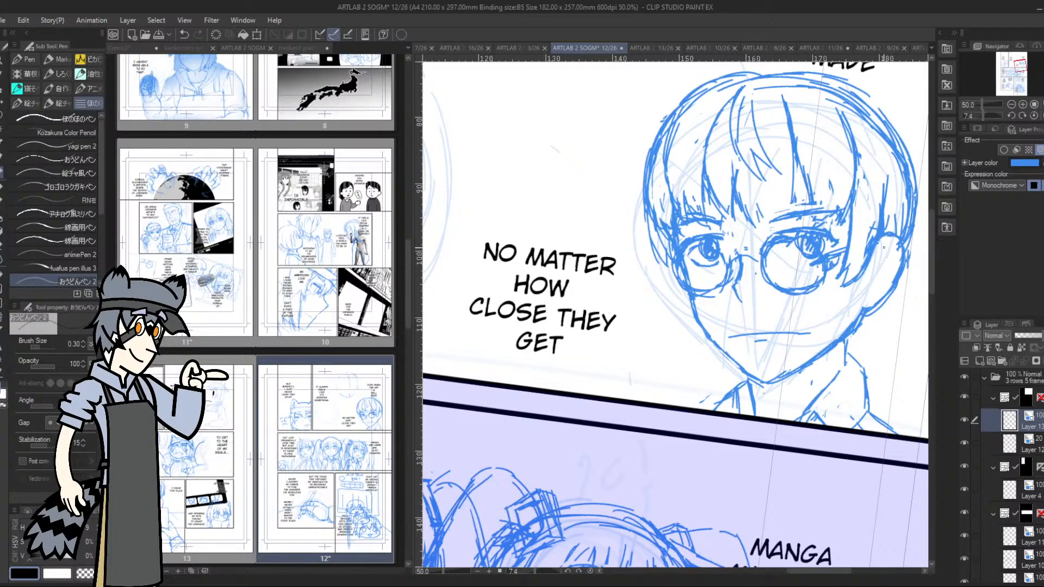
pyautogui.moveTo(880, 247)
pyautogui.mouseDown()
pyautogui.moveTo(898, 258)
pyautogui.moveTo(876, 297)
pyautogui.moveTo(889, 269)
pyautogui.mouseUp()
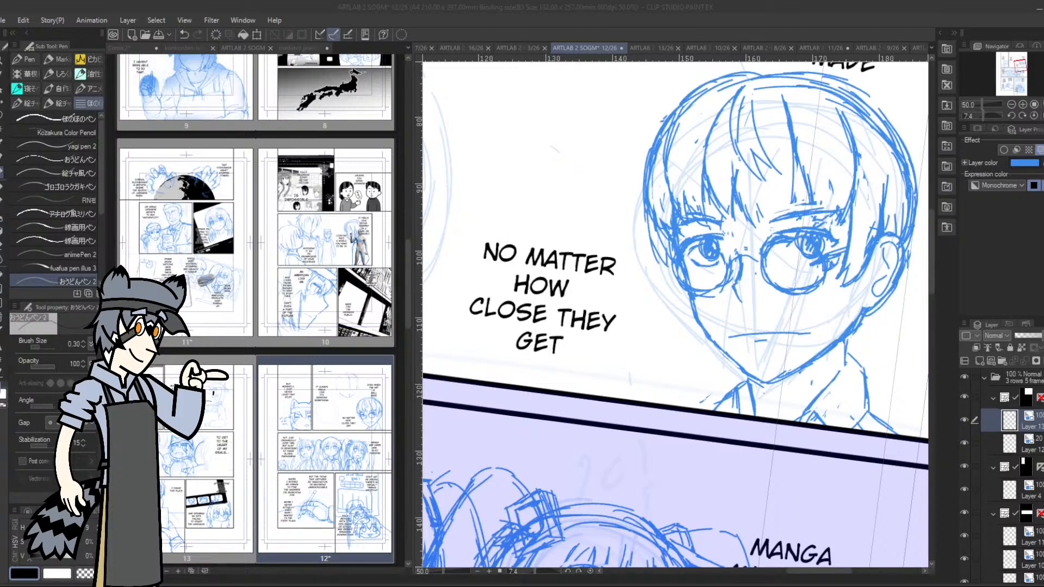
# Mark the nose tip with short strokes and touch up the near eye behind the glasses
pyautogui.moveTo(747, 289); pyautogui.dragTo(754, 298)
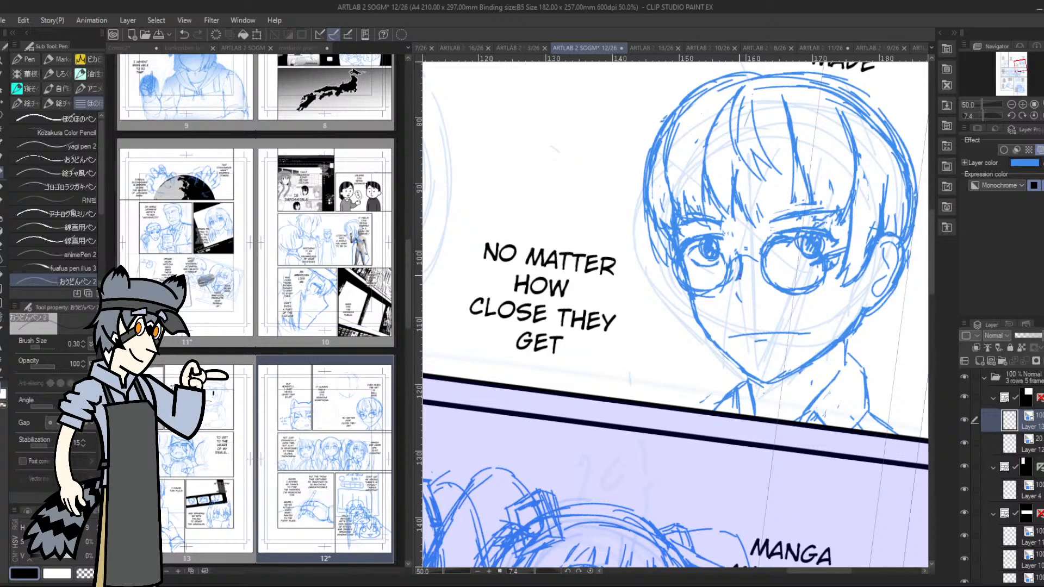
pyautogui.moveTo(739, 278)
pyautogui.mouseDown()
pyautogui.moveTo(734, 290)
pyautogui.moveTo(749, 301)
pyautogui.moveTo(757, 289)
pyautogui.mouseUp()
pyautogui.click(1012, 116)
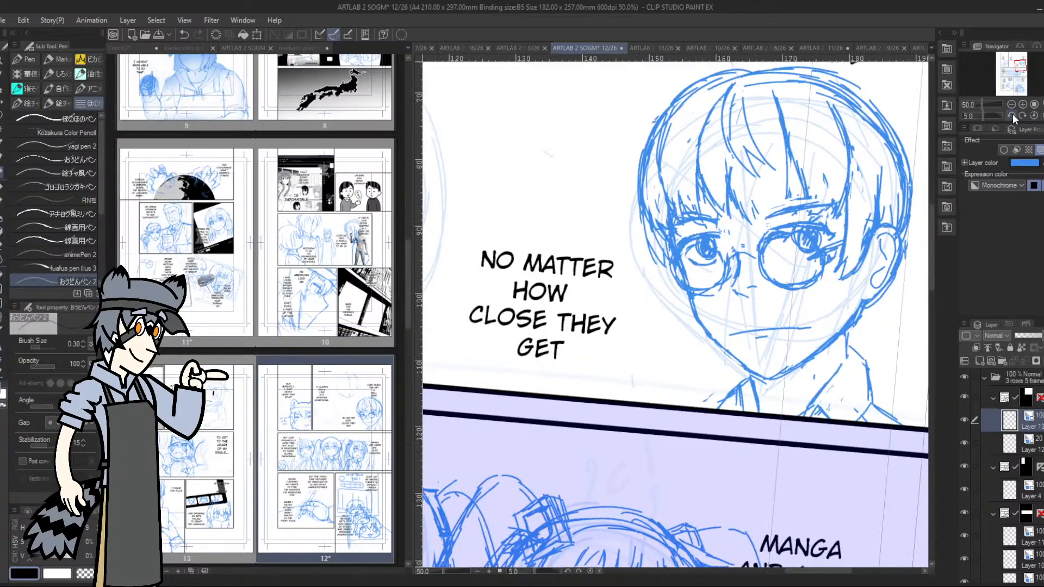
pyautogui.click(1011, 115)
pyautogui.moveTo(1012, 95); pyautogui.dragTo(1018, 65)
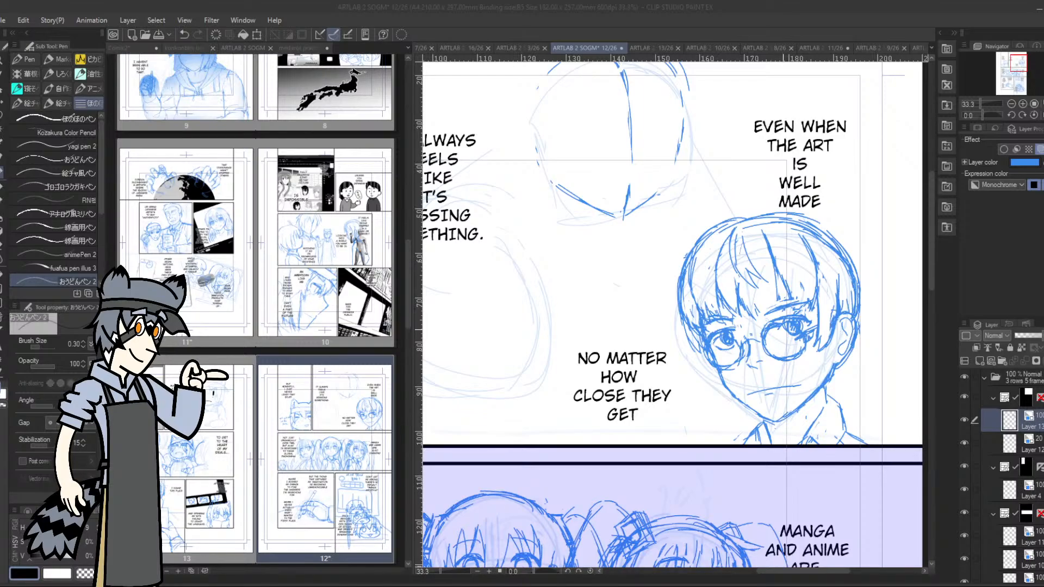
pyautogui.moveTo(780, 335); pyautogui.dragTo(797, 339)
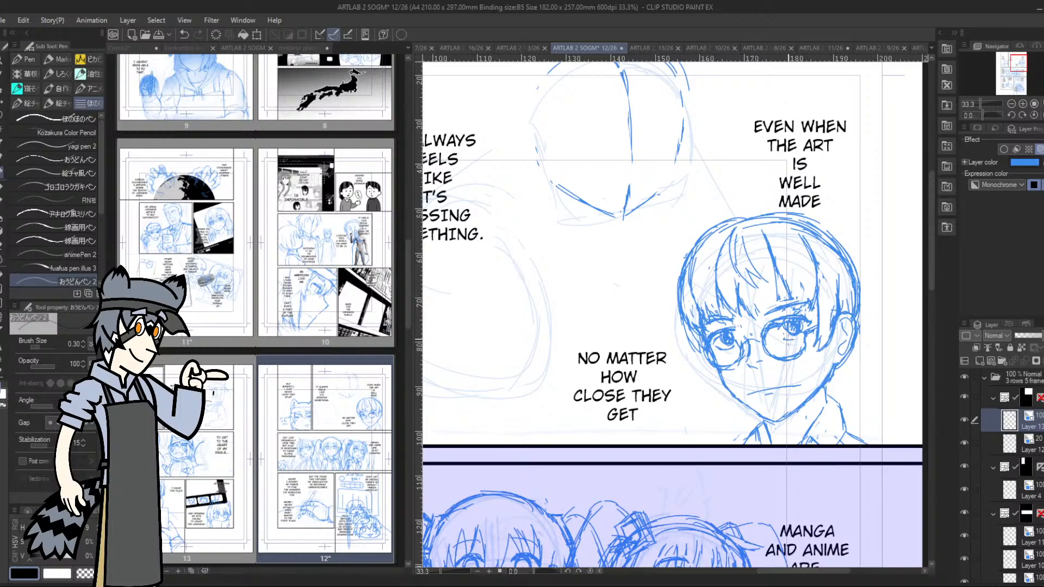
pyautogui.moveTo(789, 342)
pyautogui.mouseDown()
pyautogui.moveTo(789, 312)
pyautogui.moveTo(792, 342)
pyautogui.mouseUp()
# Erase the old rough head construction above the dialogue in the same panel
pyautogui.moveTo(1018, 64); pyautogui.dragTo(1012, 62)
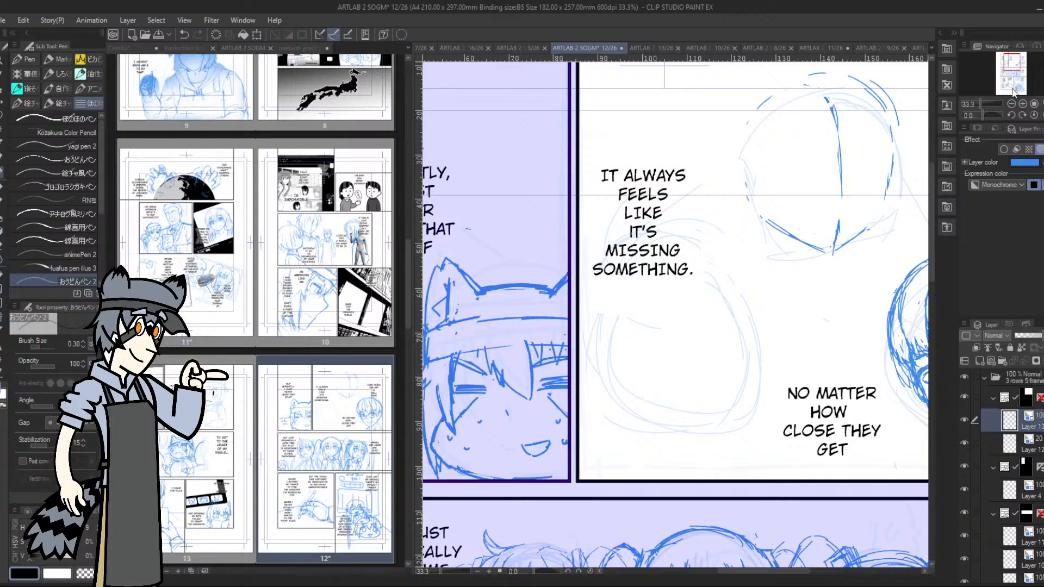
pyautogui.moveTo(1011, 64); pyautogui.dragTo(1016, 59)
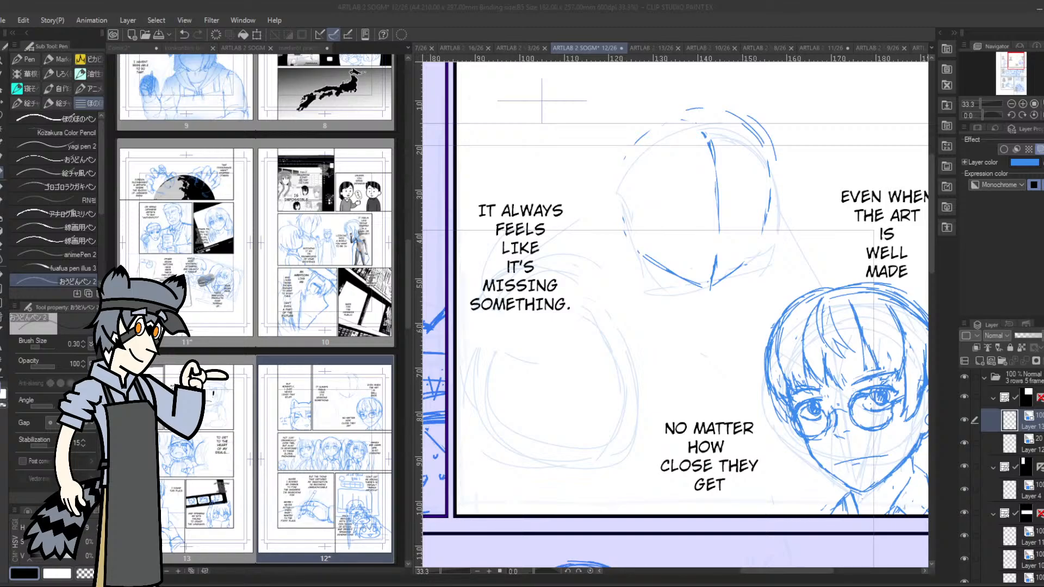
pyautogui.moveTo(1015, 59); pyautogui.dragTo(1017, 61)
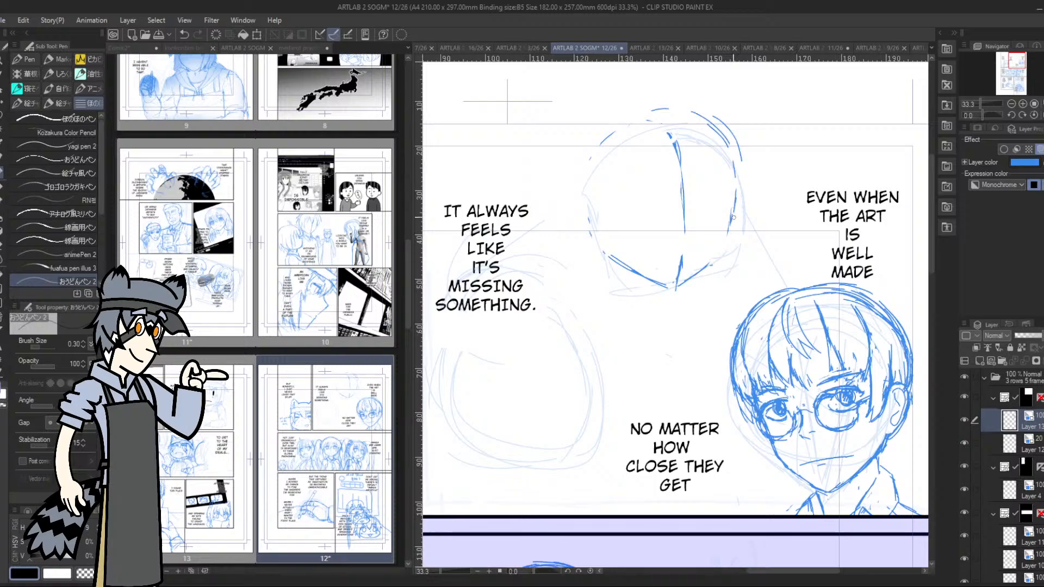
pyautogui.moveTo(742, 201)
pyautogui.mouseDown()
pyautogui.moveTo(723, 123)
pyautogui.moveTo(737, 189)
pyautogui.moveTo(728, 162)
pyautogui.moveTo(680, 154)
pyautogui.moveTo(677, 172)
pyautogui.moveTo(679, 255)
pyautogui.moveTo(688, 238)
pyautogui.moveTo(714, 258)
pyautogui.moveTo(648, 279)
pyautogui.mouseUp()
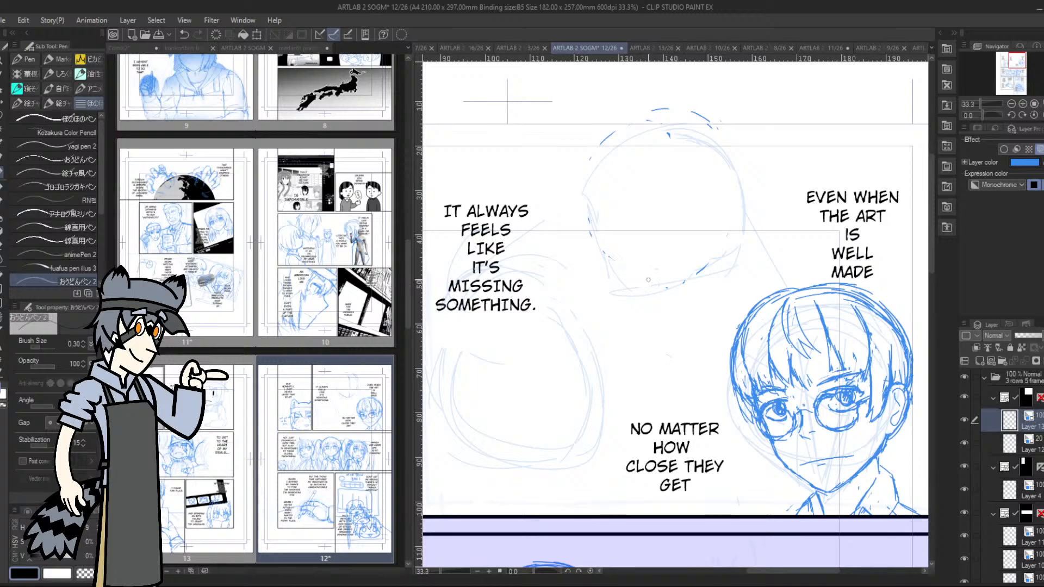
pyautogui.moveTo(739, 160)
pyautogui.mouseDown()
pyautogui.moveTo(690, 108)
pyautogui.moveTo(645, 116)
pyautogui.moveTo(592, 150)
pyautogui.moveTo(621, 135)
pyautogui.moveTo(666, 176)
pyautogui.moveTo(644, 124)
pyautogui.moveTo(648, 133)
pyautogui.moveTo(718, 137)
pyautogui.mouseUp()
pyautogui.moveTo(616, 327)
pyautogui.mouseDown()
pyautogui.moveTo(701, 266)
pyautogui.moveTo(717, 267)
pyautogui.mouseUp()
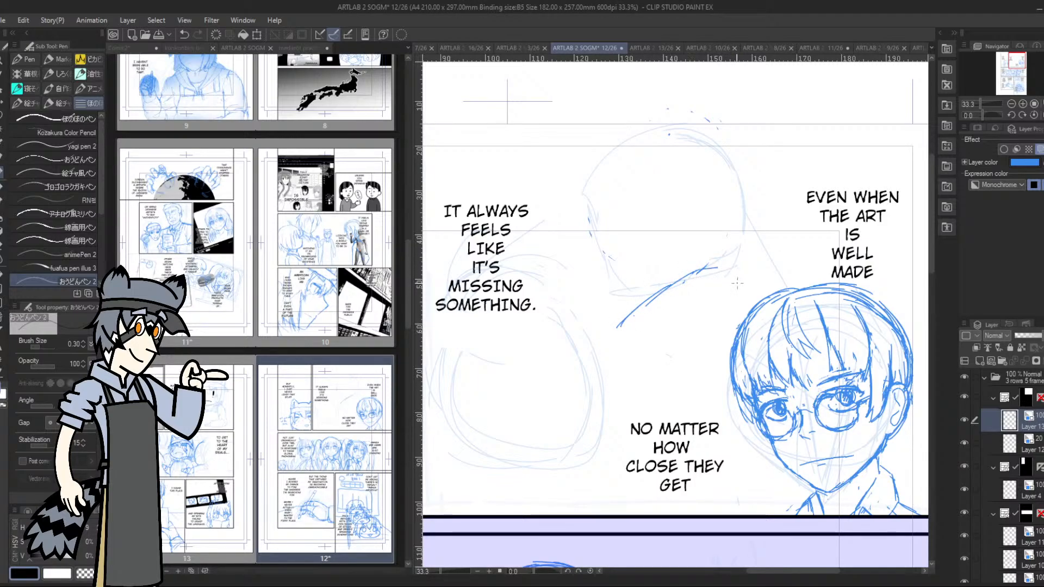
pyautogui.moveTo(632, 317); pyautogui.dragTo(615, 341)
pyautogui.moveTo(601, 373); pyautogui.dragTo(601, 407)
pyautogui.moveTo(615, 441)
pyautogui.mouseDown()
pyautogui.moveTo(644, 451)
pyautogui.moveTo(691, 445)
pyautogui.moveTo(618, 449)
pyautogui.mouseUp()
pyautogui.moveTo(613, 399); pyautogui.dragTo(600, 399)
pyautogui.moveTo(617, 340); pyautogui.dragTo(712, 269)
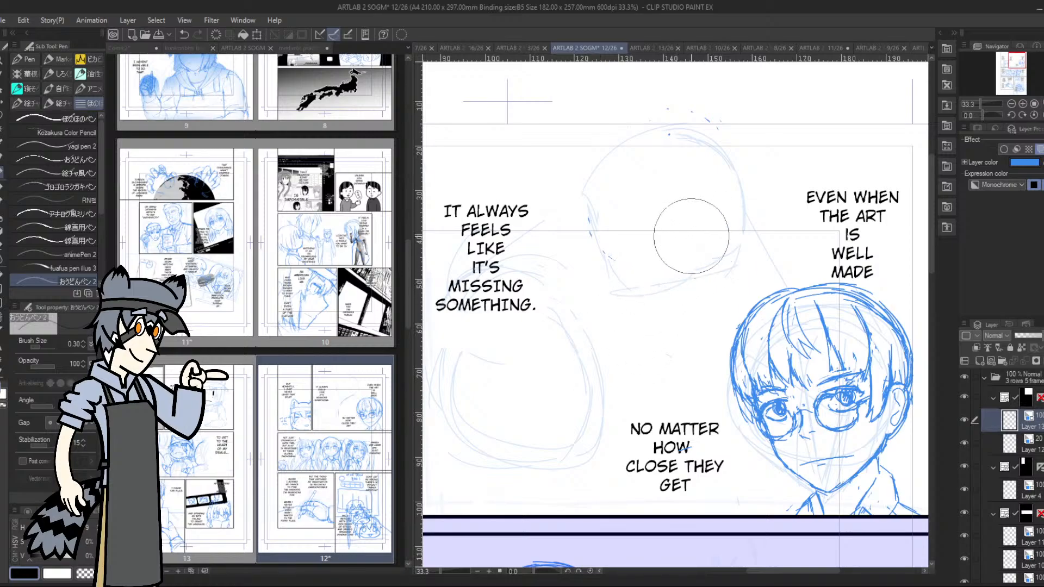
# Add a new layer with the blue layer colour and sketch a second figure's shoulder and torso outline beside the glasses character
pyautogui.click(980, 359)
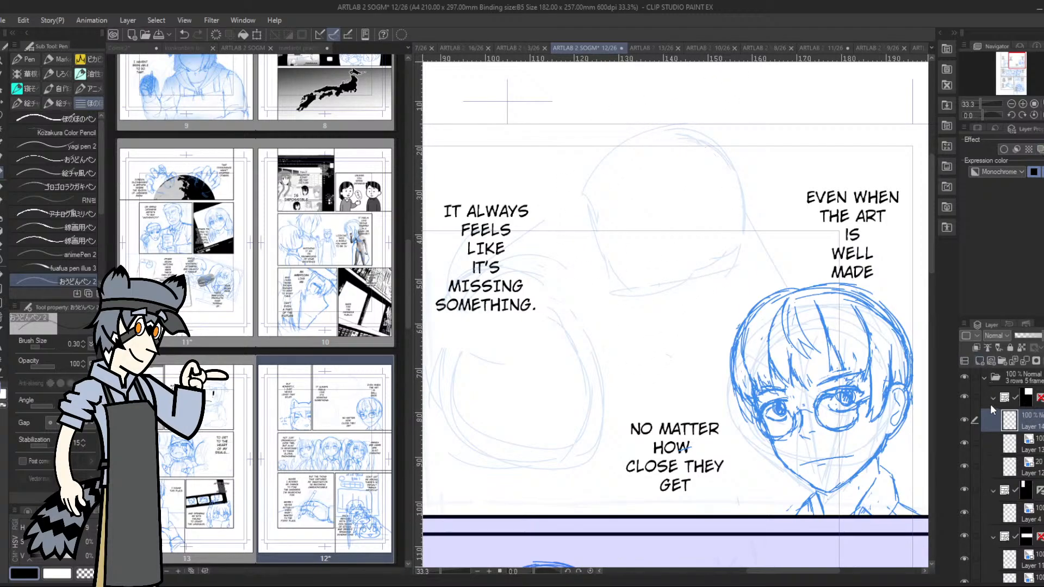
pyautogui.click(1038, 149)
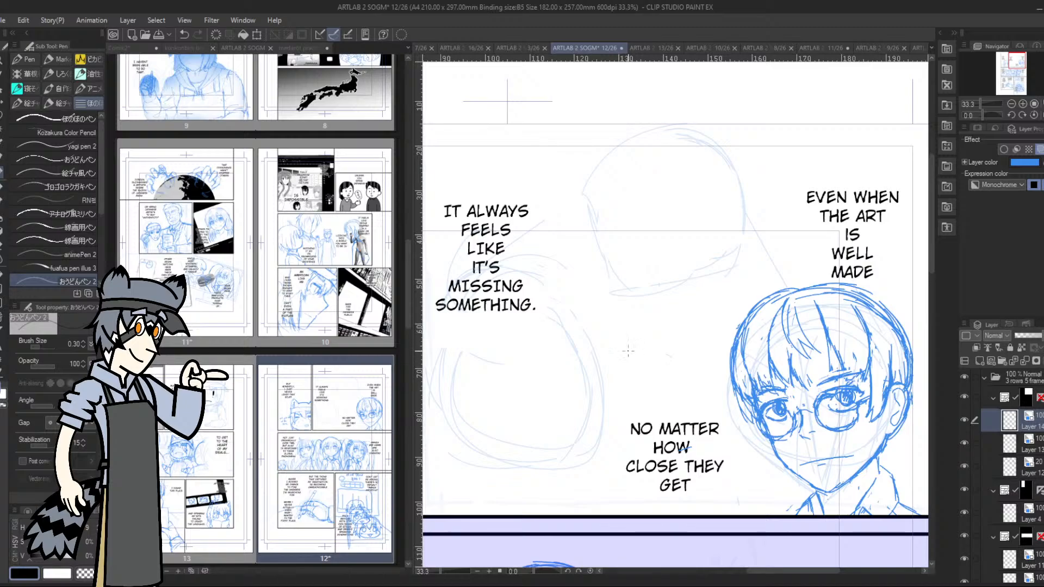
pyautogui.moveTo(622, 323)
pyautogui.mouseDown()
pyautogui.moveTo(618, 331)
pyautogui.moveTo(682, 288)
pyautogui.moveTo(727, 284)
pyautogui.mouseUp()
pyautogui.moveTo(598, 366)
pyautogui.mouseDown()
pyautogui.moveTo(748, 413)
pyautogui.moveTo(618, 384)
pyautogui.moveTo(639, 321)
pyautogui.mouseUp()
pyautogui.moveTo(590, 393); pyautogui.dragTo(565, 514)
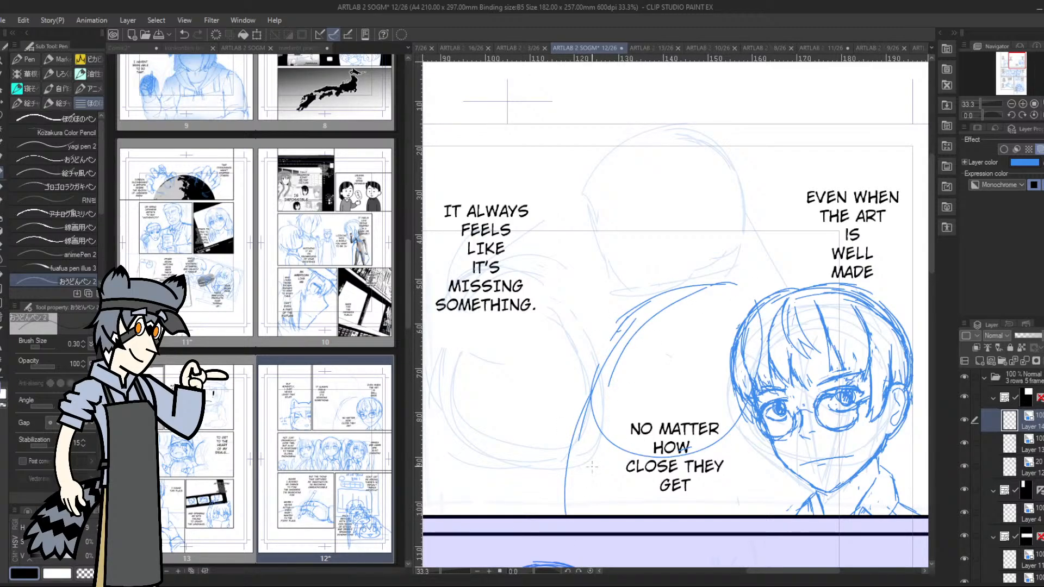
pyautogui.moveTo(744, 405)
pyautogui.mouseDown()
pyautogui.moveTo(720, 458)
pyautogui.moveTo(721, 509)
pyautogui.mouseUp()
pyautogui.moveTo(611, 333); pyautogui.dragTo(586, 368)
pyautogui.moveTo(625, 319); pyautogui.dragTo(592, 382)
pyautogui.moveTo(738, 277)
pyautogui.mouseDown()
pyautogui.moveTo(770, 294)
pyautogui.moveTo(786, 336)
pyautogui.mouseUp()
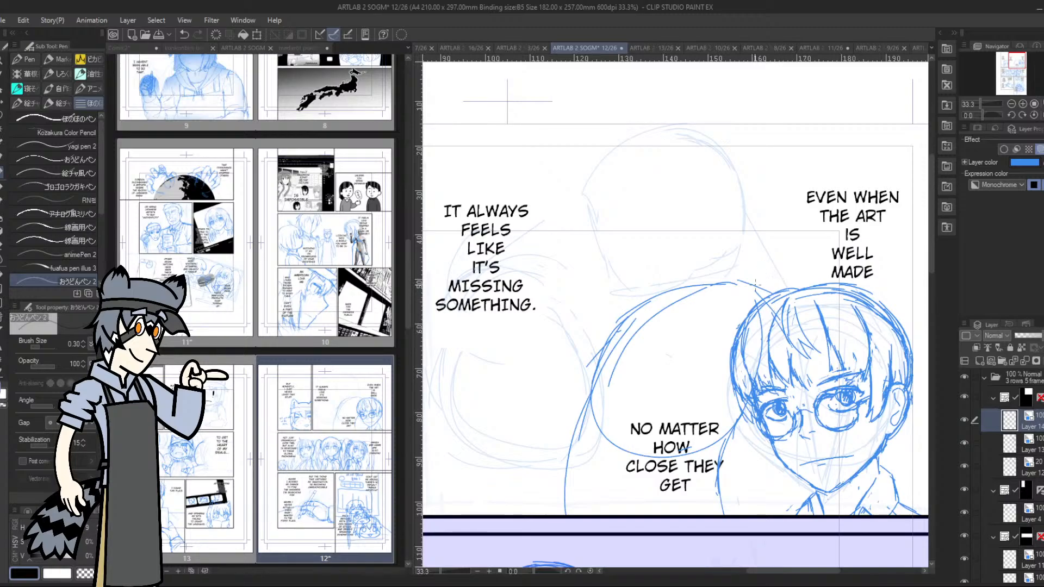
# Reinforce the second figure's outer torso line and add construction curves across the upper body
pyautogui.moveTo(575, 510); pyautogui.dragTo(598, 424)
pyautogui.moveTo(581, 476); pyautogui.dragTo(606, 397)
pyautogui.moveTo(574, 429)
pyautogui.mouseDown()
pyautogui.moveTo(594, 385)
pyautogui.moveTo(625, 424)
pyautogui.moveTo(682, 430)
pyautogui.moveTo(757, 282)
pyautogui.moveTo(777, 310)
pyautogui.mouseUp()
pyautogui.moveTo(700, 338); pyautogui.dragTo(729, 371)
# Sketch the second figure's head as a rounded construction shape with a vertical centre line above the shoulders
pyautogui.moveTo(664, 166); pyautogui.dragTo(640, 219)
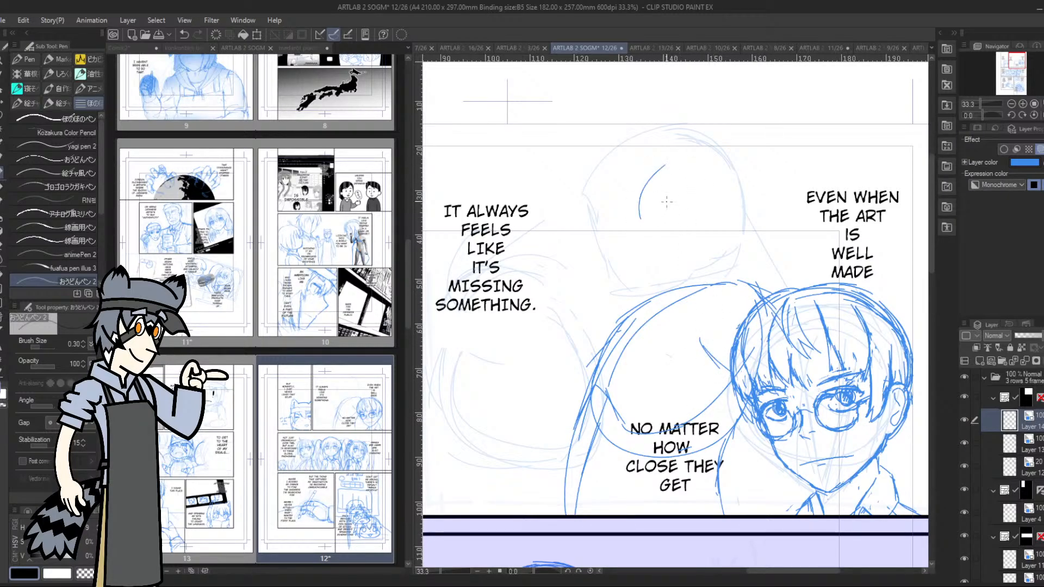
pyautogui.moveTo(655, 161)
pyautogui.mouseDown()
pyautogui.moveTo(634, 256)
pyautogui.moveTo(698, 280)
pyautogui.moveTo(731, 198)
pyautogui.mouseUp()
pyautogui.moveTo(686, 140)
pyautogui.mouseDown()
pyautogui.moveTo(717, 262)
pyautogui.moveTo(612, 228)
pyautogui.moveTo(677, 260)
pyautogui.mouseUp()
pyautogui.moveTo(664, 216); pyautogui.dragTo(684, 279)
pyautogui.moveTo(657, 149)
pyautogui.mouseDown()
pyautogui.moveTo(639, 269)
pyautogui.moveTo(612, 228)
pyautogui.moveTo(666, 278)
pyautogui.moveTo(639, 260)
pyautogui.moveTo(655, 279)
pyautogui.moveTo(681, 281)
pyautogui.mouseUp()
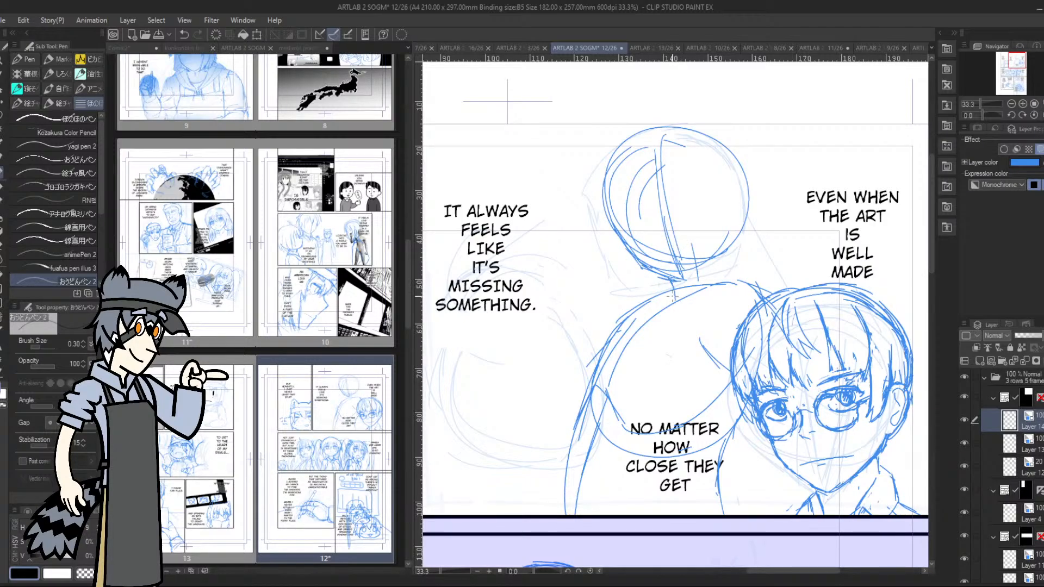
# Connect the second figure's head to the shoulders with a neck and strengthen the jaw and outer head contour
pyautogui.moveTo(717, 259)
pyautogui.mouseDown()
pyautogui.moveTo(718, 279)
pyautogui.moveTo(740, 278)
pyautogui.mouseUp()
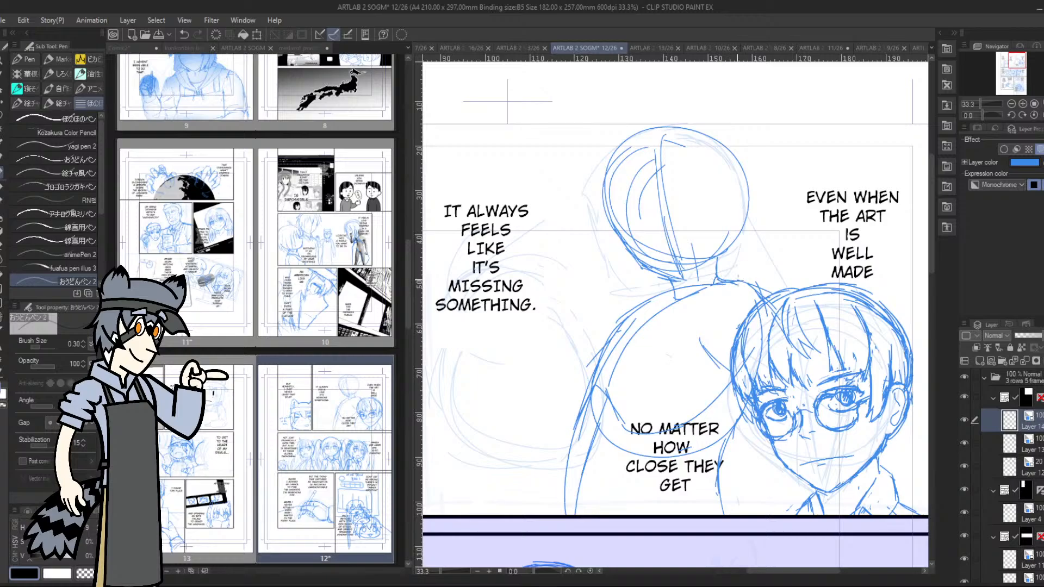
pyautogui.moveTo(673, 269)
pyautogui.mouseDown()
pyautogui.moveTo(698, 280)
pyautogui.moveTo(730, 236)
pyautogui.mouseUp()
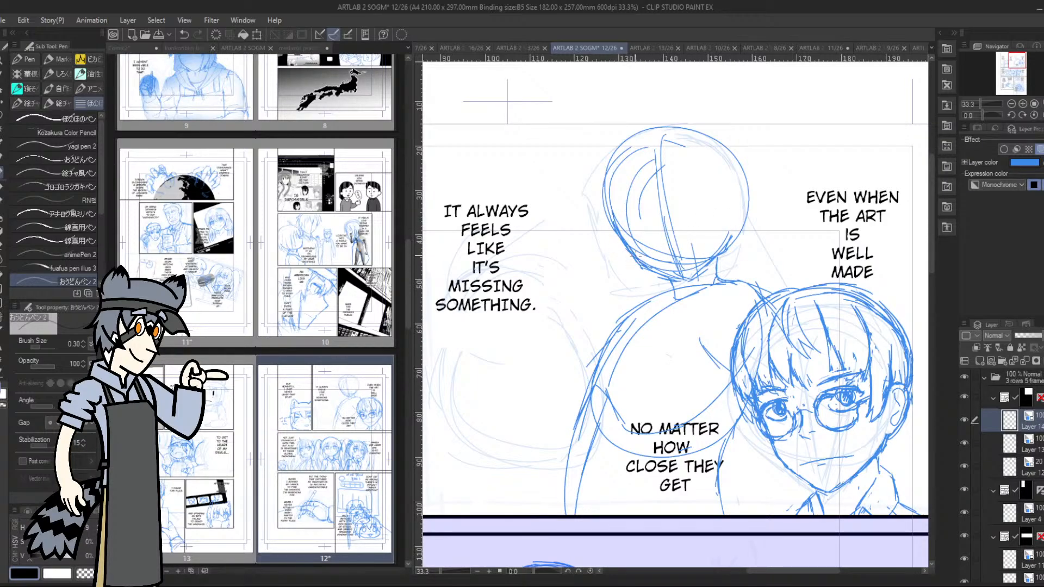
pyautogui.moveTo(603, 222)
pyautogui.mouseDown()
pyautogui.moveTo(596, 185)
pyautogui.moveTo(608, 157)
pyautogui.moveTo(688, 127)
pyautogui.mouseUp()
pyautogui.moveTo(739, 166)
pyautogui.mouseDown()
pyautogui.moveTo(727, 244)
pyautogui.moveTo(734, 152)
pyautogui.mouseUp()
pyautogui.moveTo(731, 143)
pyautogui.mouseDown()
pyautogui.moveTo(618, 130)
pyautogui.moveTo(599, 168)
pyautogui.moveTo(740, 180)
pyautogui.mouseUp()
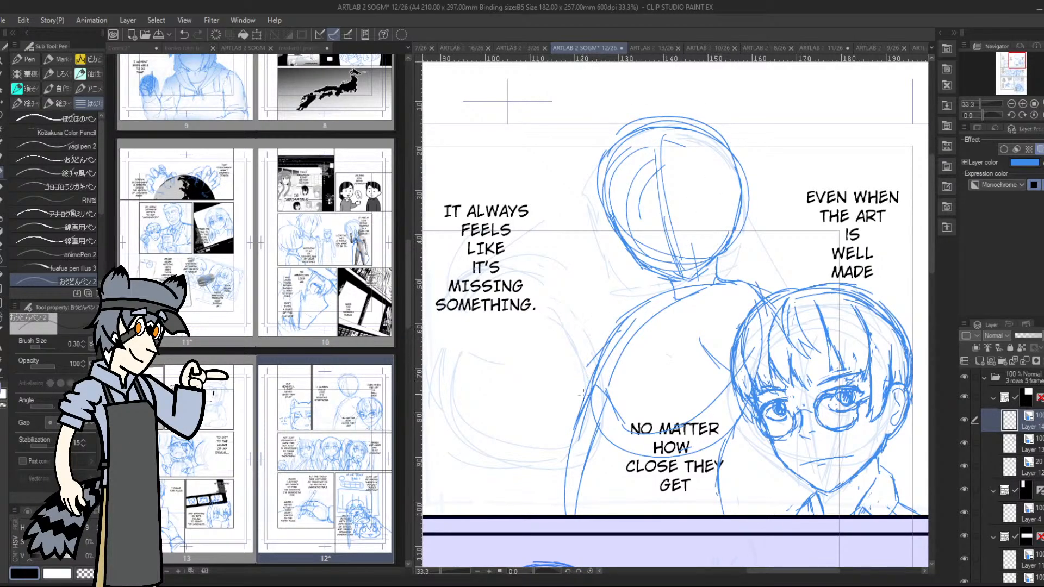
# Add a rounded form beyond the torso's outer edge, draw inner chest curves and restate the shoulder line
pyautogui.moveTo(564, 406)
pyautogui.mouseDown()
pyautogui.moveTo(552, 362)
pyautogui.moveTo(604, 345)
pyautogui.moveTo(565, 410)
pyautogui.moveTo(611, 329)
pyautogui.moveTo(600, 344)
pyautogui.moveTo(631, 408)
pyautogui.mouseUp()
pyautogui.moveTo(611, 366)
pyautogui.mouseDown()
pyautogui.moveTo(630, 333)
pyautogui.moveTo(673, 321)
pyautogui.moveTo(613, 396)
pyautogui.moveTo(686, 374)
pyautogui.moveTo(676, 394)
pyautogui.moveTo(608, 383)
pyautogui.moveTo(609, 340)
pyautogui.moveTo(677, 308)
pyautogui.mouseUp()
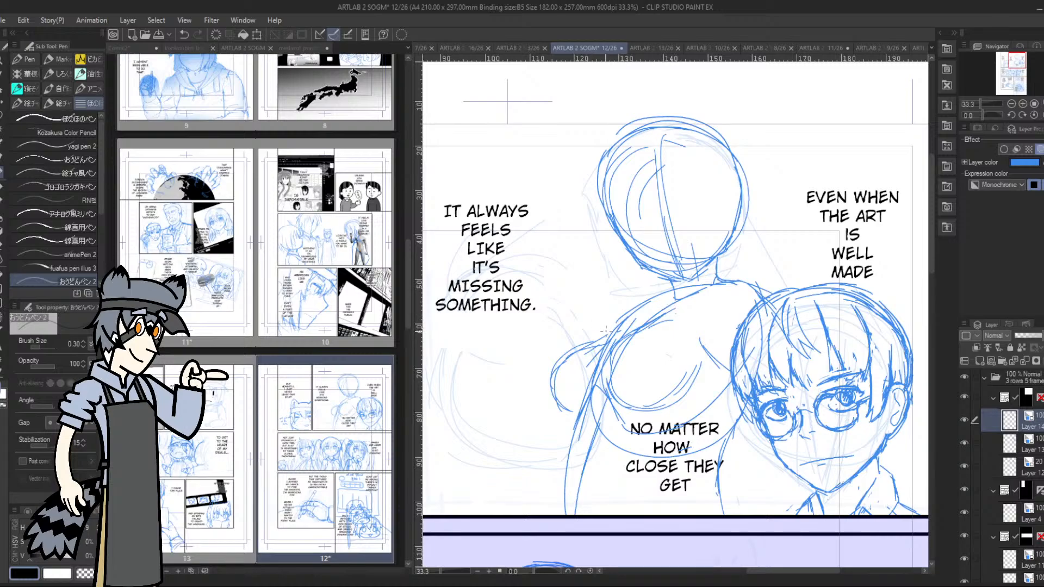
pyautogui.moveTo(600, 338); pyautogui.dragTo(660, 298)
pyautogui.moveTo(614, 338); pyautogui.dragTo(665, 299)
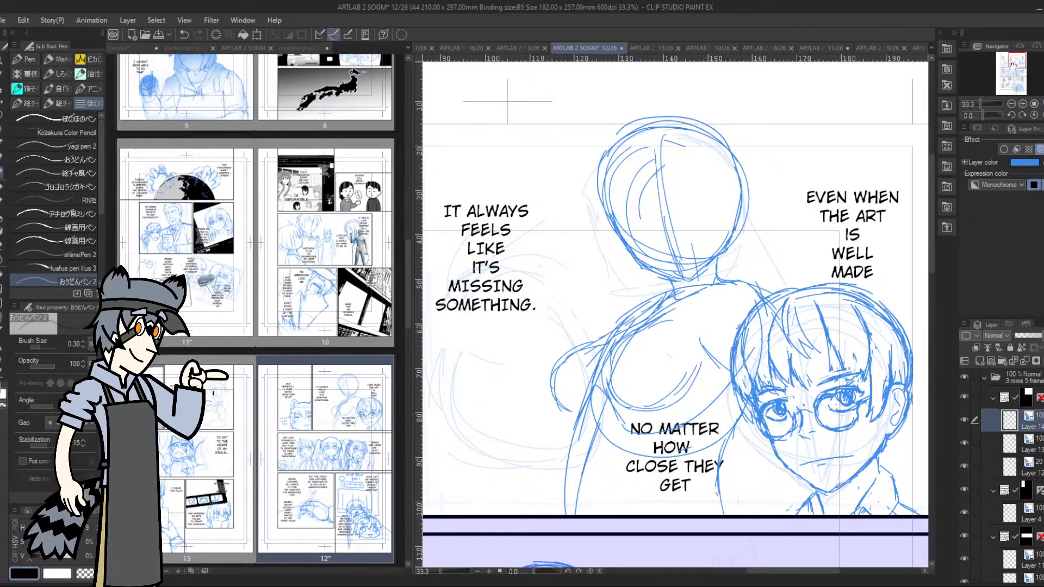
# Go over the upper body's outer line from the shoulder downward with repeated strokes
pyautogui.moveTo(789, 281); pyautogui.dragTo(859, 159)
pyautogui.moveTo(648, 285); pyautogui.dragTo(633, 348)
pyautogui.moveTo(643, 305); pyautogui.dragTo(630, 371)
pyautogui.moveTo(634, 346); pyautogui.dragTo(629, 394)
pyautogui.moveTo(643, 307); pyautogui.dragTo(632, 349)
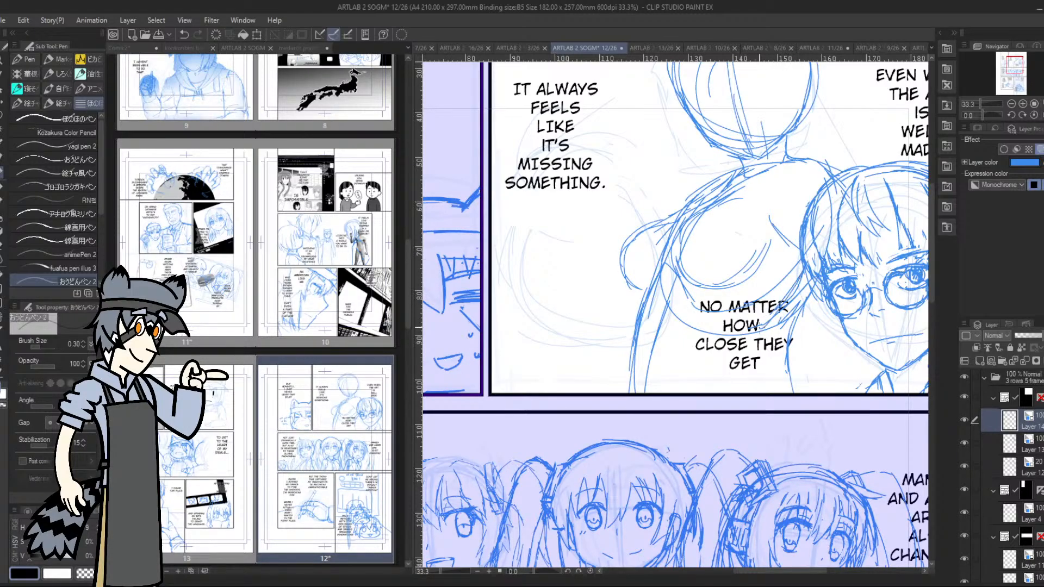
# Erase the second figure's side line next to the glasses character and redraw it curving in toward the waist
pyautogui.moveTo(802, 262); pyautogui.dragTo(759, 315)
pyautogui.hotkey('ctrl', 'z')
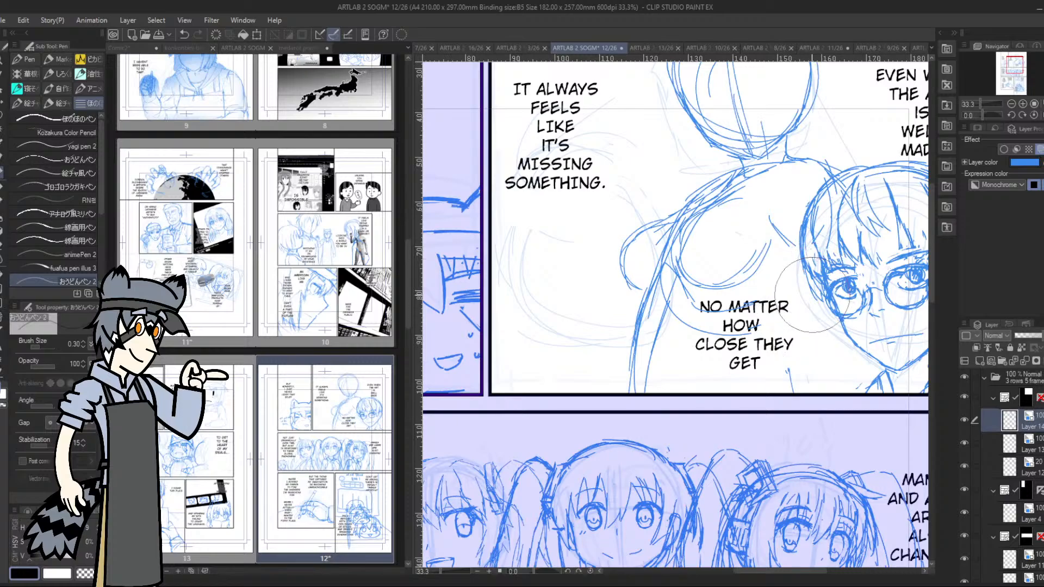
pyautogui.hotkey('ctrl', 'z')
pyautogui.moveTo(824, 320); pyautogui.dragTo(796, 370)
pyautogui.moveTo(802, 268); pyautogui.dragTo(754, 326)
pyautogui.moveTo(769, 315); pyautogui.dragTo(752, 329)
pyautogui.moveTo(778, 304)
pyautogui.mouseDown()
pyautogui.moveTo(761, 319)
pyautogui.moveTo(774, 319)
pyautogui.moveTo(761, 350)
pyautogui.moveTo(780, 387)
pyautogui.mouseUp()
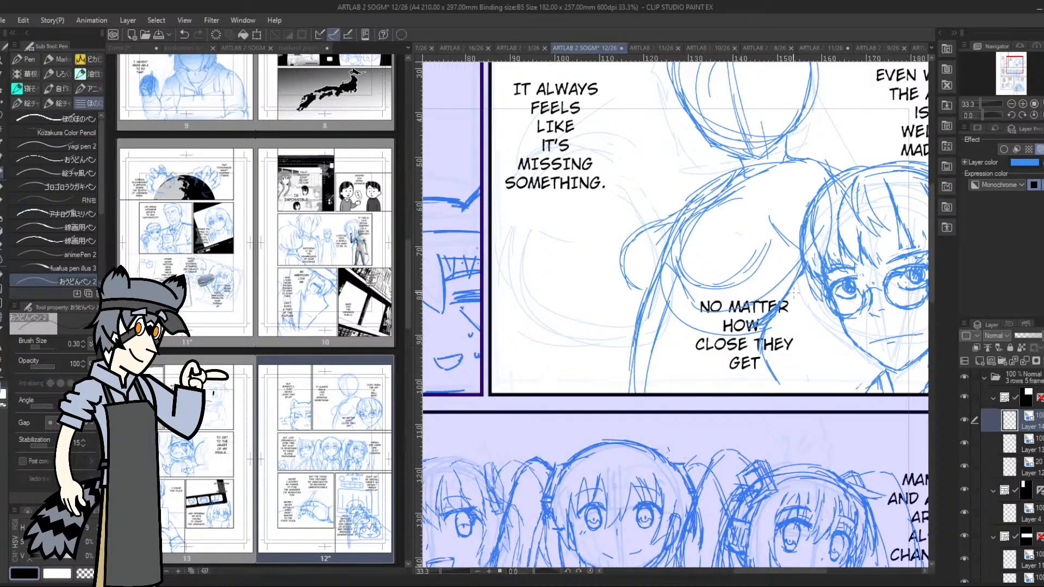
# Extend the second figure's side lines from the waist down to the panel's lower border
pyautogui.moveTo(795, 289)
pyautogui.mouseDown()
pyautogui.moveTo(756, 346)
pyautogui.moveTo(774, 398)
pyautogui.mouseUp()
pyautogui.moveTo(658, 289); pyautogui.dragTo(616, 392)
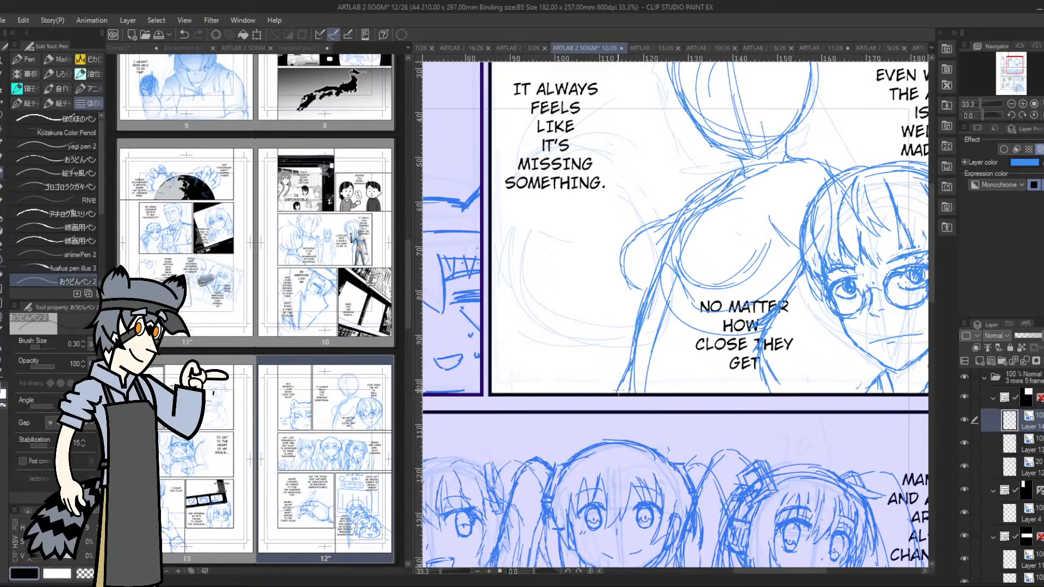
pyautogui.moveTo(640, 329); pyautogui.dragTo(615, 394)
# Add short strokes beyond the glasses character's ear and rework the second figure's side line next to that character's hair
pyautogui.moveTo(1014, 65); pyautogui.dragTo(1019, 61)
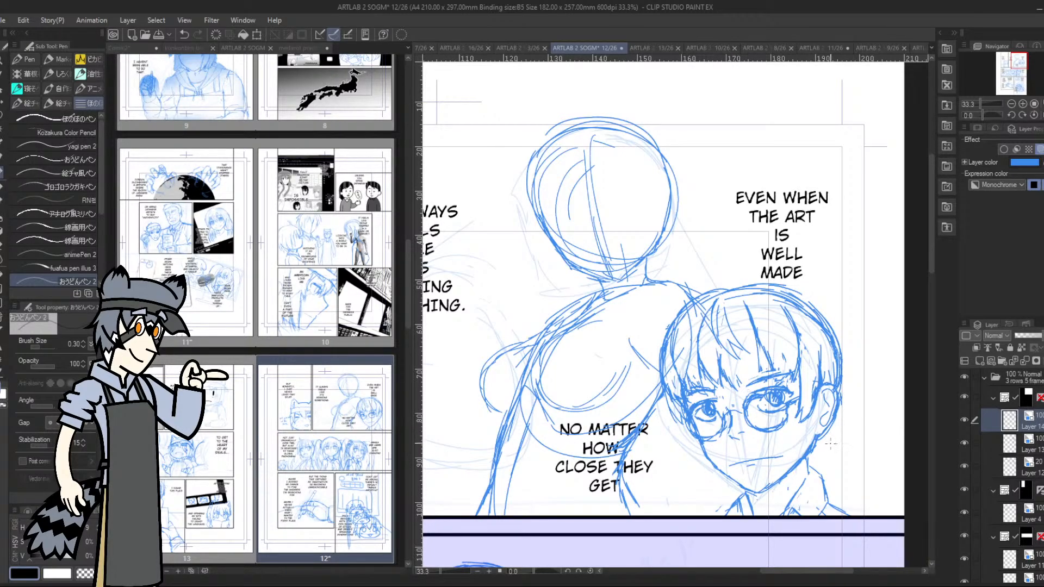
pyautogui.moveTo(847, 453); pyautogui.dragTo(822, 446)
pyautogui.moveTo(851, 401); pyautogui.dragTo(857, 405)
pyautogui.moveTo(842, 392); pyautogui.dragTo(860, 402)
pyautogui.moveTo(641, 357); pyautogui.dragTo(671, 440)
pyautogui.moveTo(645, 379); pyautogui.dragTo(655, 403)
pyautogui.moveTo(635, 356); pyautogui.dragTo(662, 417)
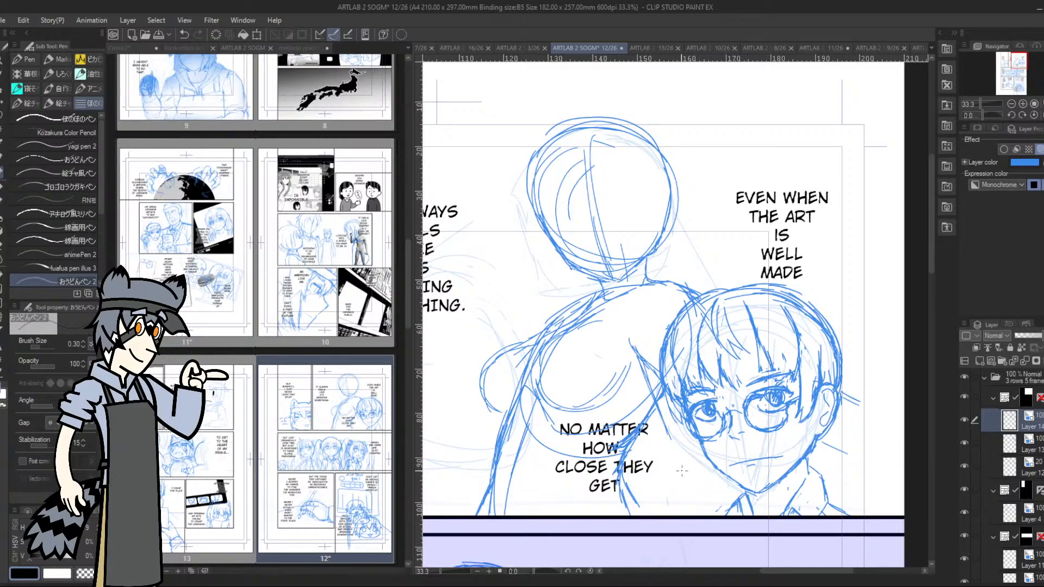
# Sketch the second figure's arm below the glasses character's cheek as two lines running down to the panel border, joined across the upper end
pyautogui.moveTo(678, 470)
pyautogui.mouseDown()
pyautogui.moveTo(713, 464)
pyautogui.moveTo(717, 453)
pyautogui.moveTo(693, 300)
pyautogui.moveTo(711, 446)
pyautogui.mouseUp()
pyautogui.moveTo(710, 450); pyautogui.dragTo(673, 447)
pyautogui.moveTo(673, 447)
pyautogui.mouseDown()
pyautogui.moveTo(703, 449)
pyautogui.moveTo(659, 515)
pyautogui.mouseUp()
pyautogui.moveTo(722, 450); pyautogui.dragTo(710, 516)
pyautogui.moveTo(689, 448)
pyautogui.mouseDown()
pyautogui.moveTo(668, 462)
pyautogui.moveTo(660, 520)
pyautogui.moveTo(667, 454)
pyautogui.mouseUp()
# Rough in a rounded shoulder against the glasses character's hair and clear the stray side lines beneath it
pyautogui.moveTo(646, 388); pyautogui.dragTo(670, 437)
pyautogui.moveTo(637, 355); pyautogui.dragTo(657, 398)
pyautogui.moveTo(659, 398)
pyautogui.mouseDown()
pyautogui.moveTo(670, 419)
pyautogui.moveTo(712, 437)
pyautogui.mouseUp()
pyautogui.moveTo(709, 390); pyautogui.dragTo(696, 301)
pyautogui.moveTo(708, 350); pyautogui.dragTo(695, 315)
pyautogui.moveTo(707, 341)
pyautogui.mouseDown()
pyautogui.moveTo(694, 320)
pyautogui.moveTo(644, 354)
pyautogui.mouseUp()
pyautogui.moveTo(688, 290)
pyautogui.mouseDown()
pyautogui.moveTo(668, 299)
pyautogui.moveTo(643, 351)
pyautogui.mouseUp()
pyautogui.moveTo(664, 348); pyautogui.dragTo(680, 345)
pyautogui.moveTo(690, 293); pyautogui.dragTo(676, 304)
pyautogui.moveTo(661, 305); pyautogui.dragTo(651, 333)
pyautogui.moveTo(672, 293); pyautogui.dragTo(667, 342)
pyautogui.moveTo(663, 334); pyautogui.dragTo(653, 341)
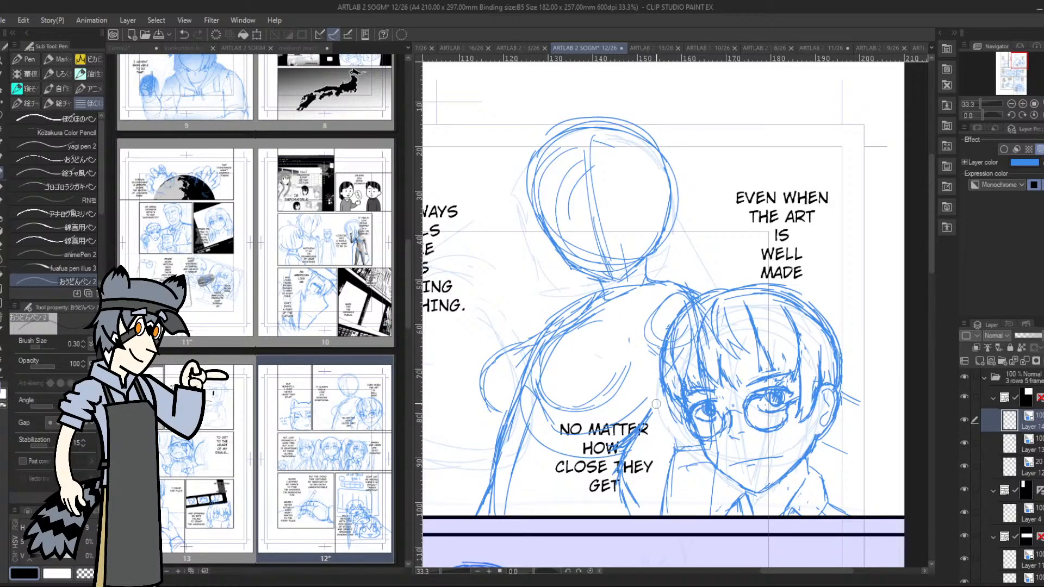
# Run the arm's contour lines from the rounded shoulder over the glasses character's face to the panel border
pyautogui.moveTo(704, 321); pyautogui.dragTo(715, 411)
pyautogui.moveTo(654, 349)
pyautogui.mouseDown()
pyautogui.moveTo(679, 423)
pyautogui.moveTo(718, 431)
pyautogui.moveTo(674, 479)
pyautogui.mouseUp()
pyautogui.moveTo(681, 443); pyautogui.dragTo(672, 517)
pyautogui.moveTo(718, 443); pyautogui.dragTo(708, 517)
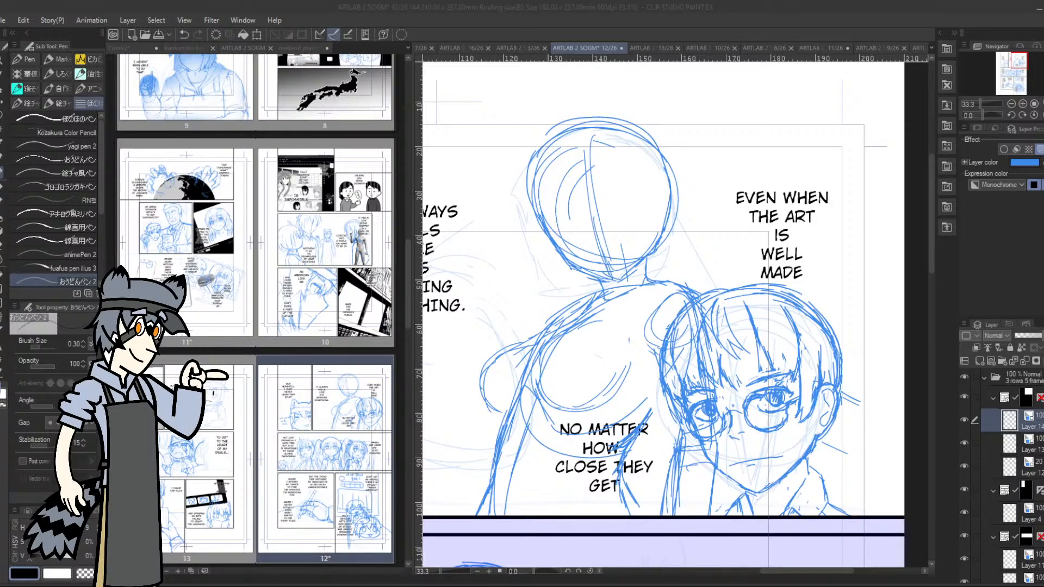
# Lower the second figure's rough layer to about 42% opacity and add a new layer above it for the refined sketch
pyautogui.click(1022, 104)
pyautogui.click(1019, 62)
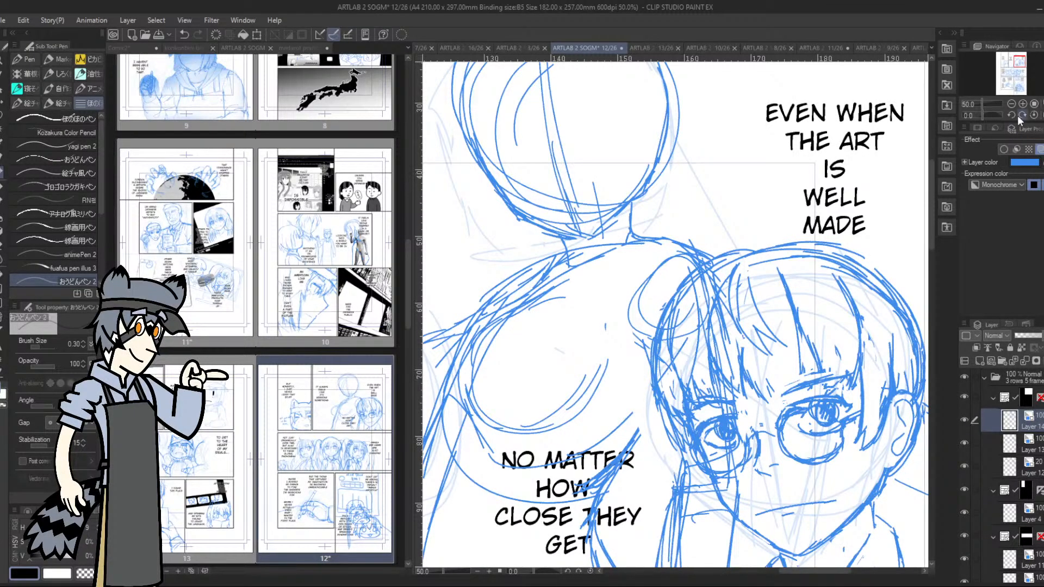
pyautogui.click(1032, 337)
pyautogui.moveTo(1032, 338); pyautogui.dragTo(1026, 338)
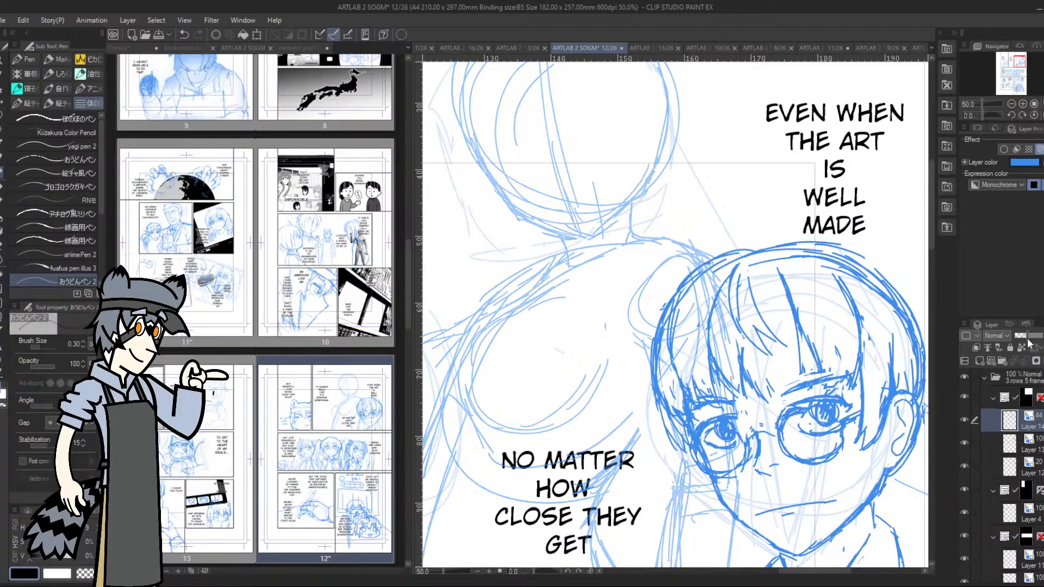
pyautogui.click(981, 361)
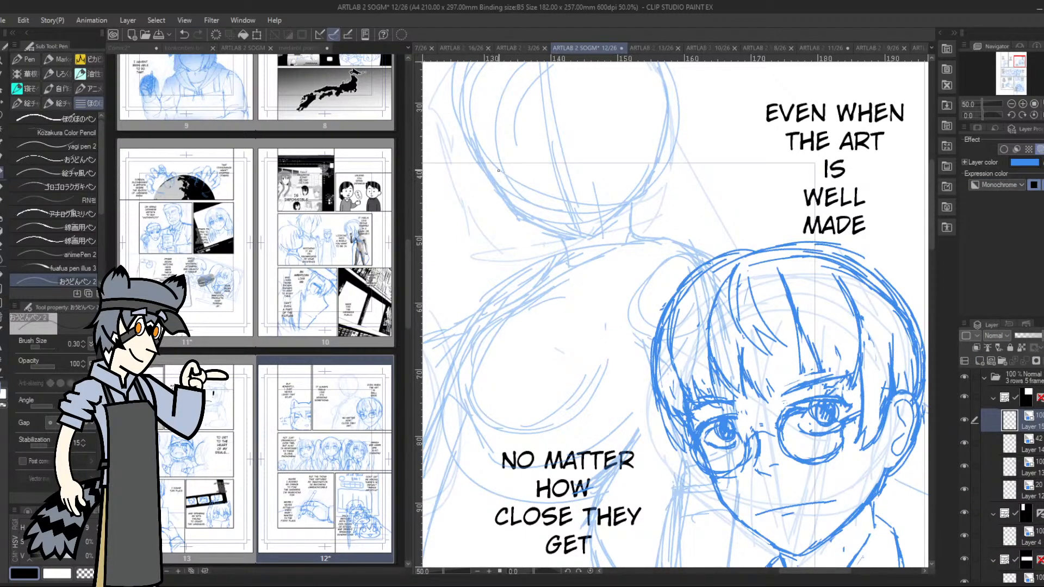
# Trace the second figure's jaw, chin and both sides of the neck on the new layer
pyautogui.moveTo(477, 158)
pyautogui.mouseDown()
pyautogui.moveTo(510, 206)
pyautogui.moveTo(584, 239)
pyautogui.moveTo(504, 200)
pyautogui.moveTo(468, 142)
pyautogui.mouseUp()
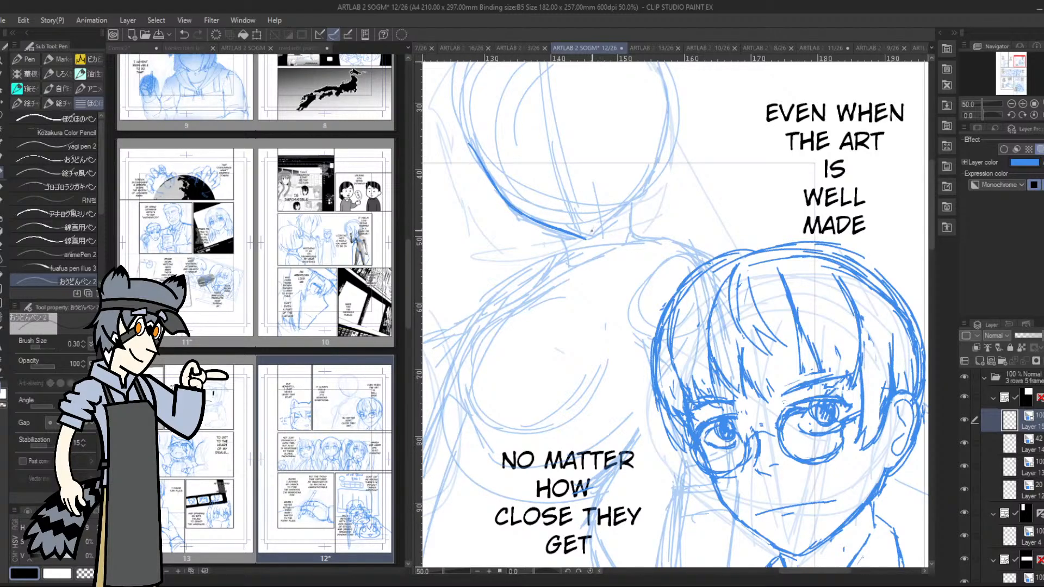
pyautogui.moveTo(582, 237)
pyautogui.mouseDown()
pyautogui.moveTo(631, 200)
pyautogui.moveTo(668, 129)
pyautogui.mouseUp()
pyautogui.moveTo(560, 234); pyautogui.dragTo(564, 268)
pyautogui.moveTo(642, 191)
pyautogui.mouseDown()
pyautogui.moveTo(633, 237)
pyautogui.moveTo(636, 204)
pyautogui.mouseUp()
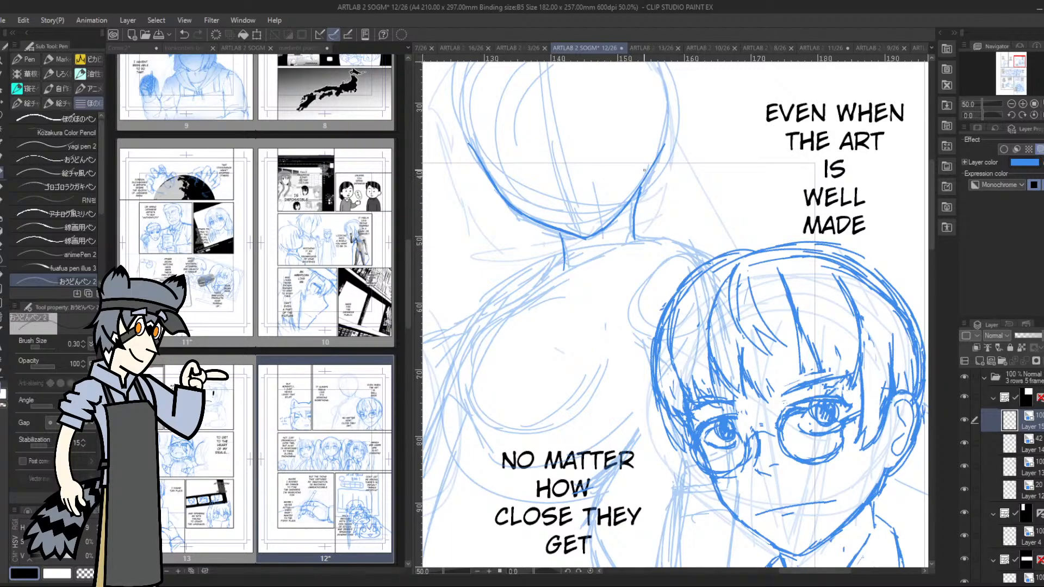
pyautogui.moveTo(1010, 72); pyautogui.dragTo(1016, 58)
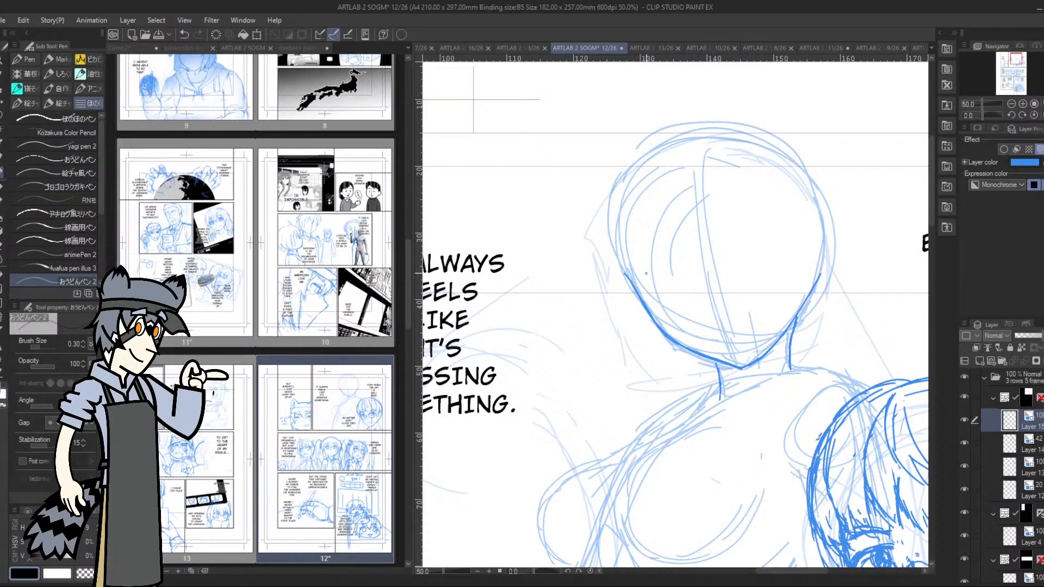
pyautogui.moveTo(644, 266); pyautogui.dragTo(764, 221)
pyautogui.moveTo(644, 265)
pyautogui.mouseDown()
pyautogui.moveTo(731, 235)
pyautogui.moveTo(689, 325)
pyautogui.mouseUp()
pyautogui.moveTo(741, 366)
pyautogui.mouseDown()
pyautogui.moveTo(785, 234)
pyautogui.moveTo(752, 229)
pyautogui.mouseUp()
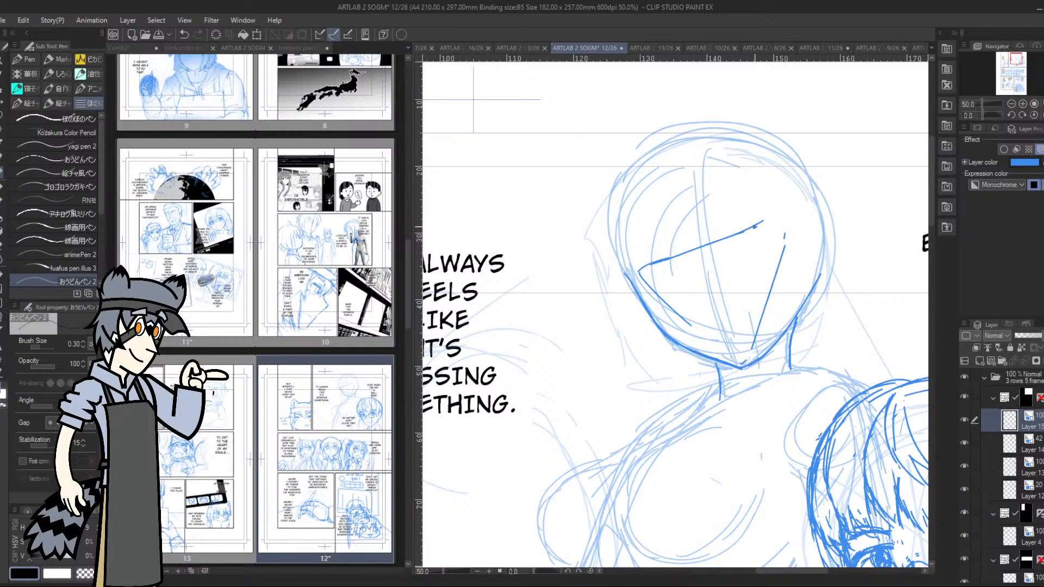
pyautogui.moveTo(654, 259)
pyautogui.mouseDown()
pyautogui.moveTo(772, 221)
pyautogui.moveTo(739, 362)
pyautogui.mouseUp()
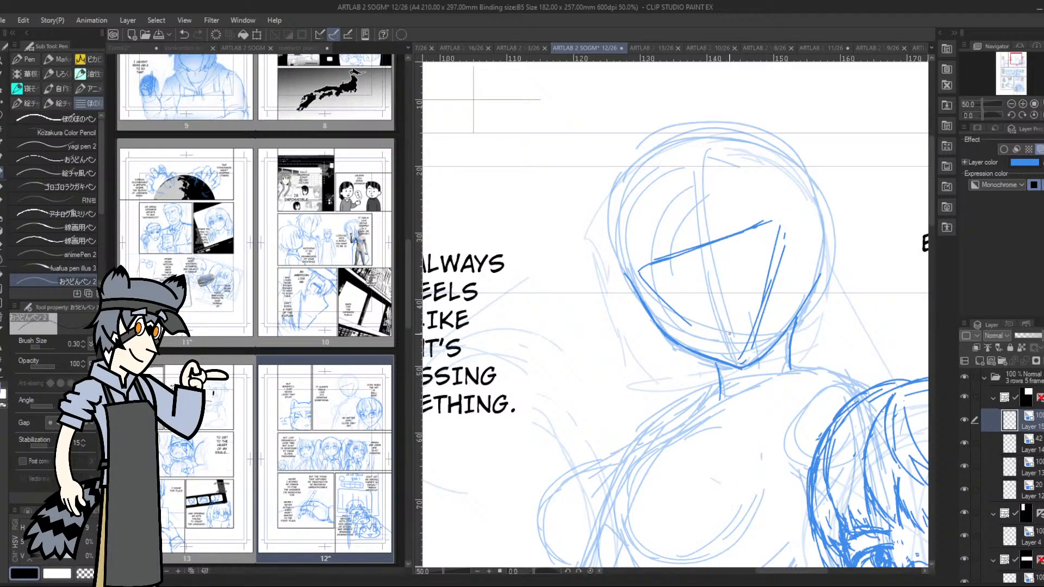
pyautogui.press('e')
pyautogui.moveTo(689, 326)
pyautogui.mouseDown()
pyautogui.moveTo(642, 268)
pyautogui.moveTo(773, 223)
pyautogui.moveTo(773, 264)
pyautogui.moveTo(754, 304)
pyautogui.mouseUp()
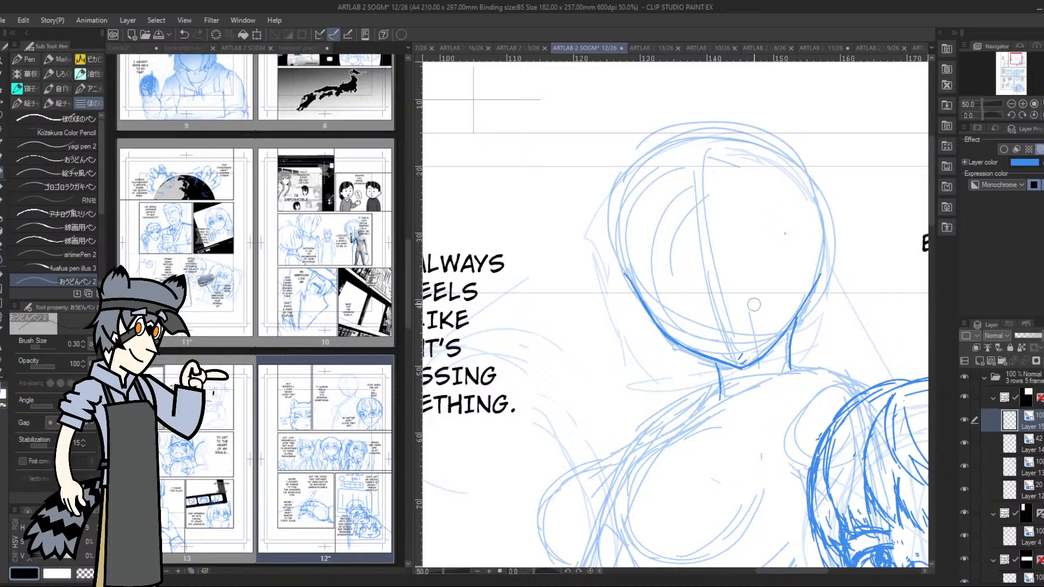
# Sketch a slanted eye line and triangular guides converging on the chin on the faded rough layer
pyautogui.click(1033, 444)
pyautogui.moveTo(642, 275); pyautogui.dragTo(765, 236)
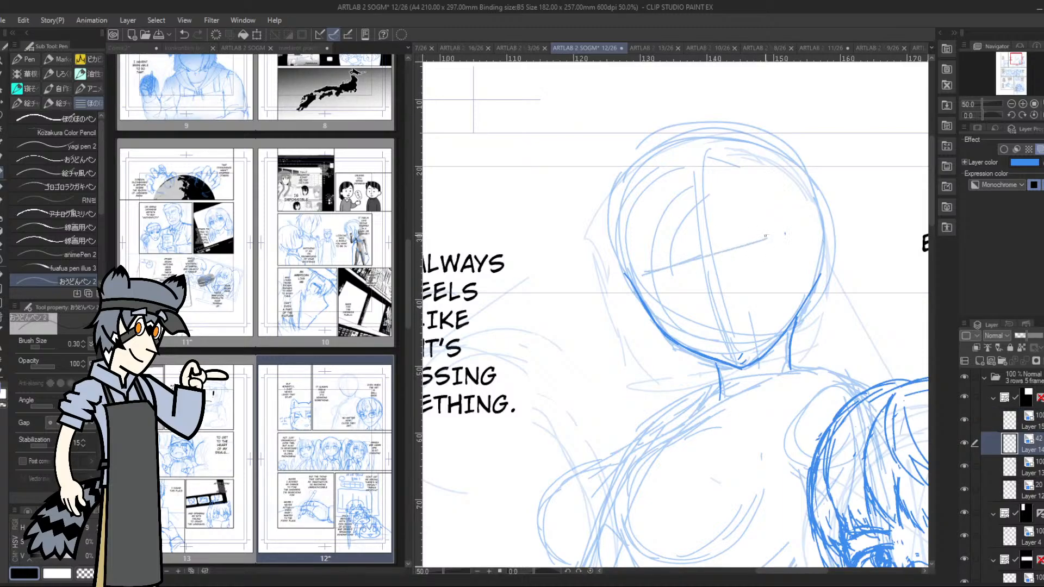
pyautogui.moveTo(714, 268)
pyautogui.mouseDown()
pyautogui.moveTo(732, 355)
pyautogui.moveTo(785, 232)
pyautogui.moveTo(776, 276)
pyautogui.mouseUp()
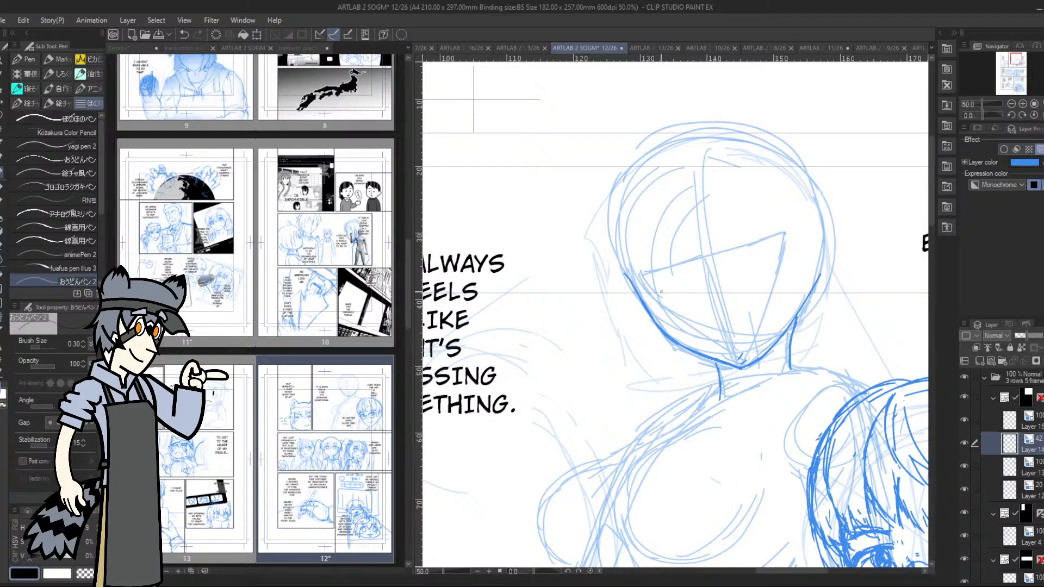
# Draw the second figure's ear and a pointed hair lock over the opposite cheek on the refined sketch layer
pyautogui.click(1012, 419)
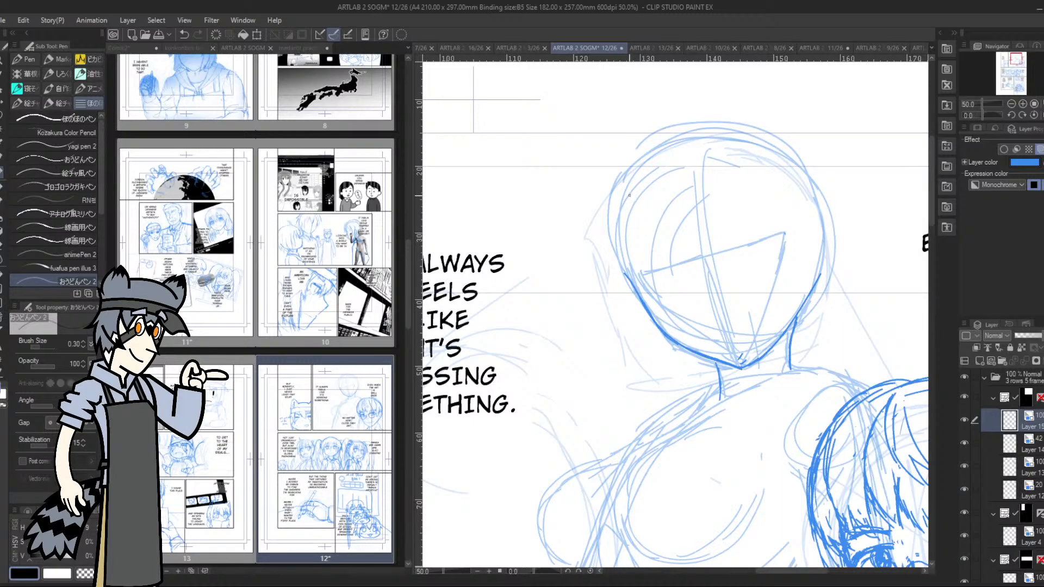
pyautogui.moveTo(808, 229)
pyautogui.mouseDown()
pyautogui.moveTo(823, 229)
pyautogui.moveTo(818, 279)
pyautogui.mouseUp()
pyautogui.moveTo(816, 280)
pyautogui.mouseDown()
pyautogui.moveTo(826, 264)
pyautogui.moveTo(808, 228)
pyautogui.moveTo(824, 231)
pyautogui.mouseUp()
pyautogui.moveTo(617, 241); pyautogui.dragTo(664, 300)
pyautogui.moveTo(613, 271)
pyautogui.mouseDown()
pyautogui.moveTo(664, 298)
pyautogui.moveTo(621, 228)
pyautogui.mouseUp()
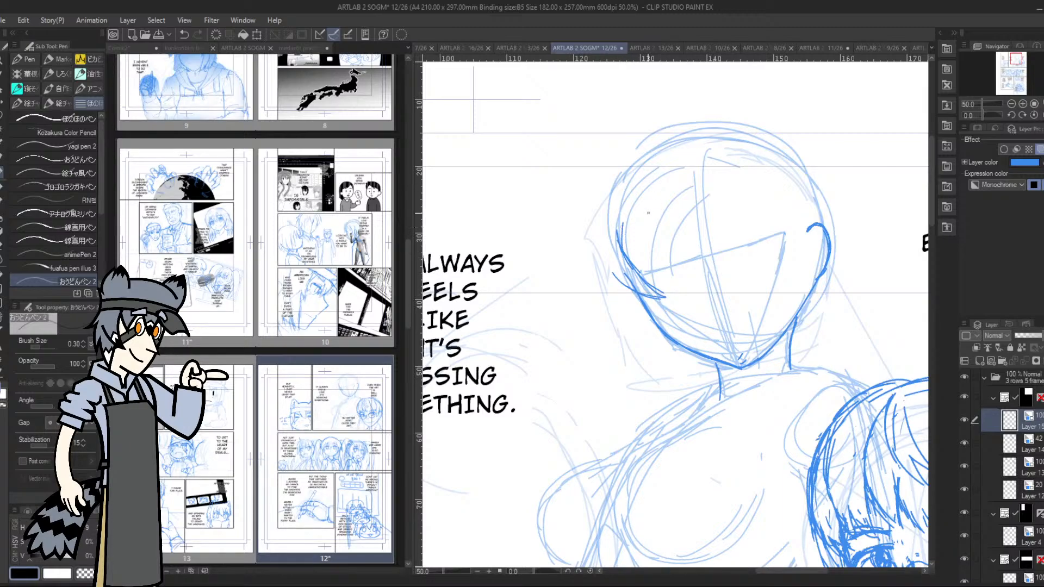
# Draw the first jagged strands of the second figure's bangs across the forehead above the eye line
pyautogui.moveTo(641, 274)
pyautogui.mouseDown()
pyautogui.moveTo(644, 194)
pyautogui.moveTo(659, 264)
pyautogui.moveTo(660, 213)
pyautogui.mouseUp()
pyautogui.moveTo(664, 223)
pyautogui.mouseDown()
pyautogui.moveTo(681, 242)
pyautogui.moveTo(712, 244)
pyautogui.mouseUp()
pyautogui.moveTo(707, 189)
pyautogui.mouseDown()
pyautogui.moveTo(708, 232)
pyautogui.moveTo(732, 239)
pyautogui.mouseUp()
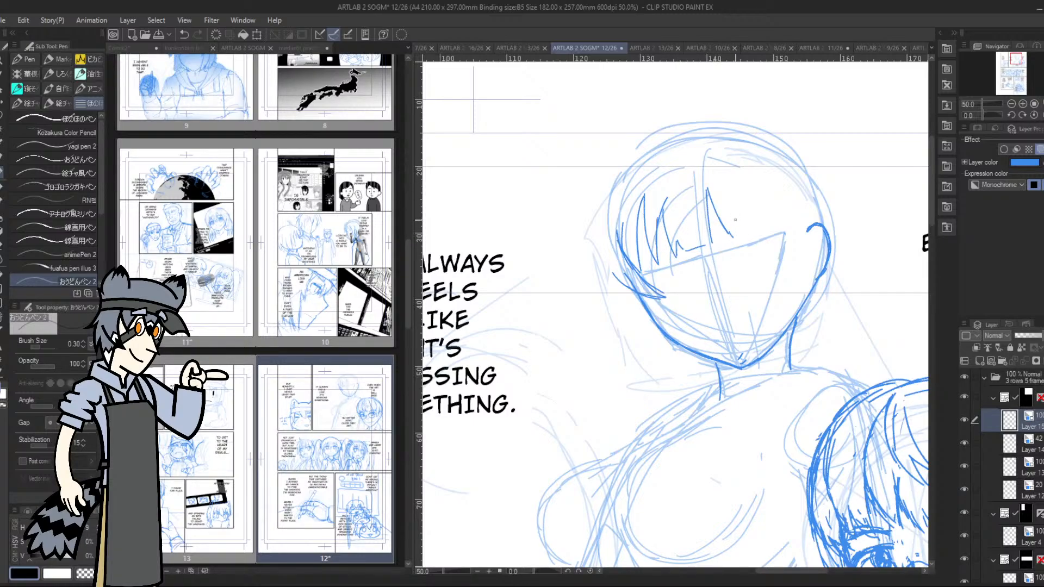
# Outline the second figure's outer hair beside the cheek and carry the contour over the crown of the head
pyautogui.moveTo(603, 234)
pyautogui.mouseDown()
pyautogui.moveTo(625, 312)
pyautogui.moveTo(652, 338)
pyautogui.moveTo(634, 294)
pyautogui.mouseUp()
pyautogui.moveTo(604, 256); pyautogui.dragTo(598, 182)
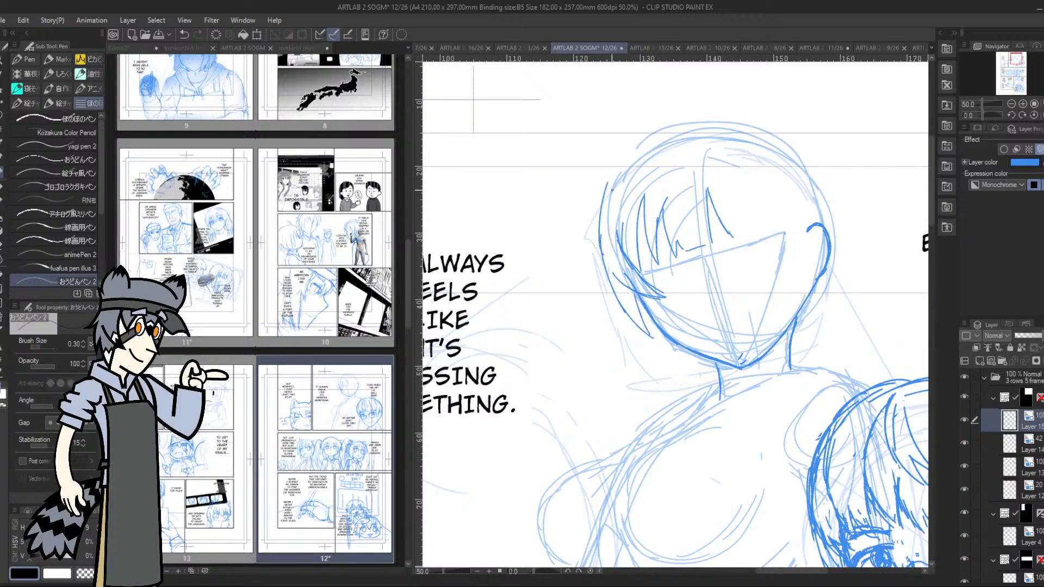
pyautogui.moveTo(599, 229)
pyautogui.mouseDown()
pyautogui.moveTo(627, 160)
pyautogui.moveTo(600, 233)
pyautogui.mouseUp()
pyautogui.moveTo(618, 157)
pyautogui.mouseDown()
pyautogui.moveTo(591, 248)
pyautogui.moveTo(608, 307)
pyautogui.mouseUp()
pyautogui.moveTo(601, 251); pyautogui.dragTo(608, 296)
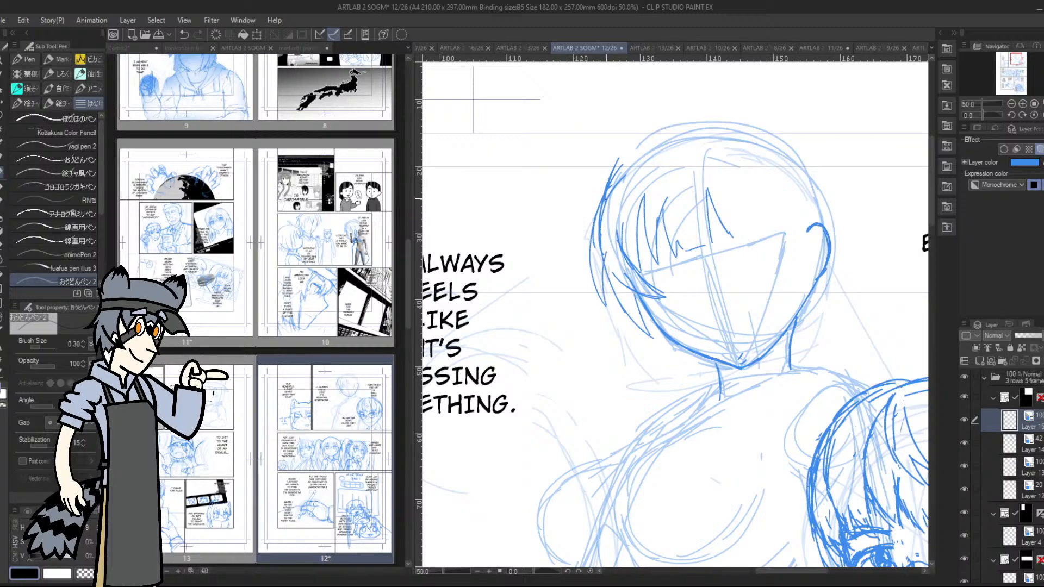
pyautogui.moveTo(601, 200)
pyautogui.mouseDown()
pyautogui.moveTo(632, 146)
pyautogui.moveTo(678, 126)
pyautogui.moveTo(780, 134)
pyautogui.moveTo(820, 185)
pyautogui.mouseUp()
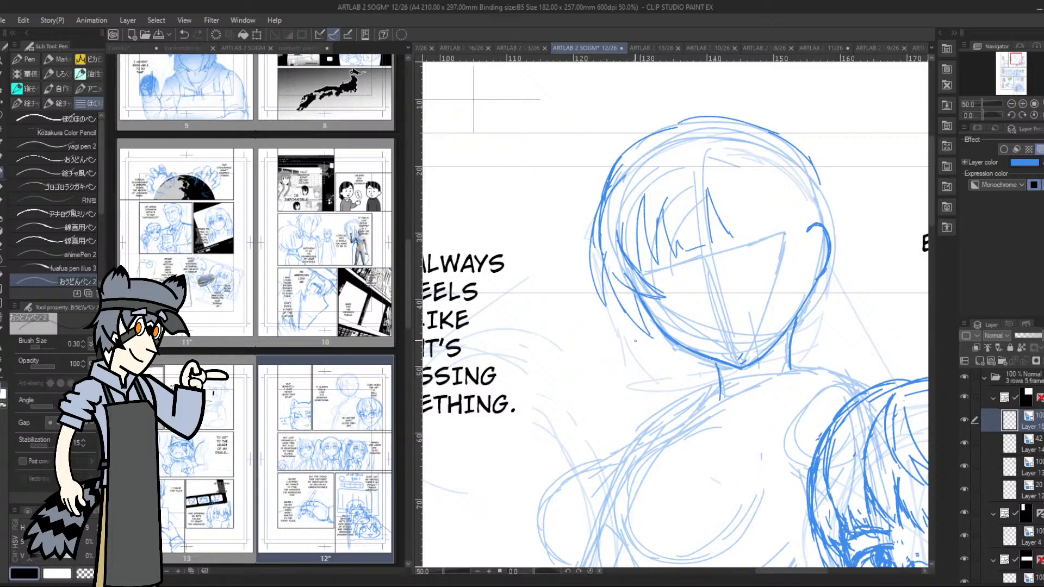
# Add curved hair locks hanging behind the jaw down to the shoulder on the side away from the glasses character
pyautogui.moveTo(637, 330)
pyautogui.mouseDown()
pyautogui.moveTo(625, 387)
pyautogui.moveTo(635, 420)
pyautogui.moveTo(632, 330)
pyautogui.moveTo(666, 404)
pyautogui.moveTo(645, 347)
pyautogui.mouseUp()
pyautogui.moveTo(655, 398); pyautogui.dragTo(662, 353)
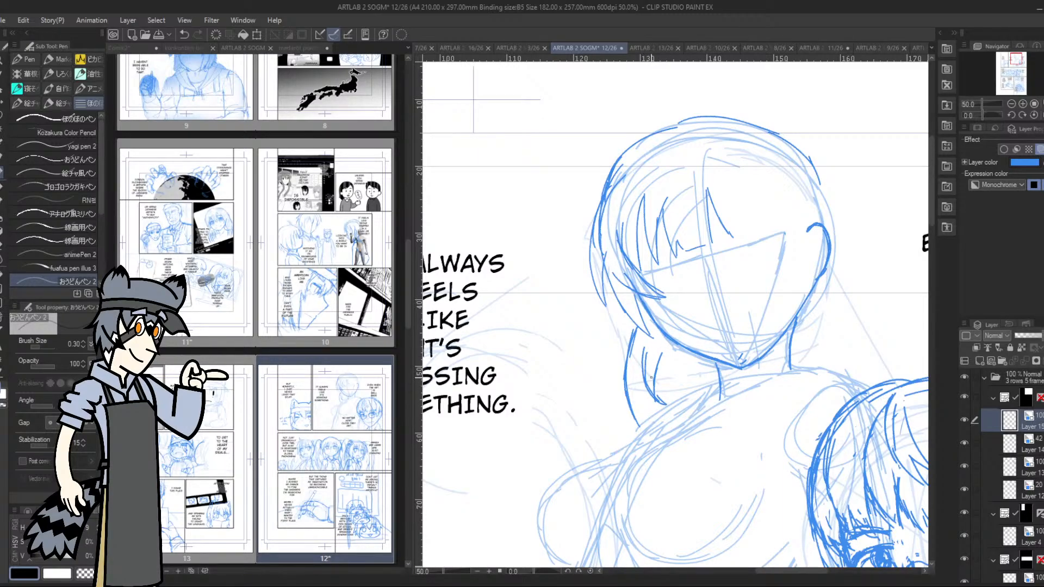
pyautogui.moveTo(633, 323)
pyautogui.mouseDown()
pyautogui.moveTo(614, 359)
pyautogui.moveTo(637, 432)
pyautogui.moveTo(607, 407)
pyautogui.moveTo(602, 370)
pyautogui.moveTo(624, 317)
pyautogui.mouseUp()
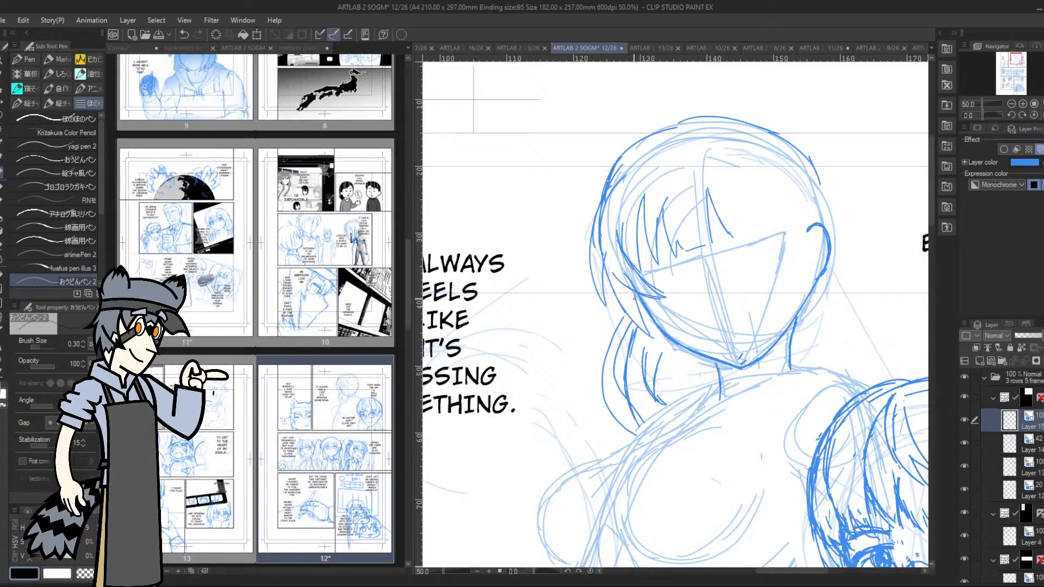
# Draw a side lock in front of the ear and a hair strand falling beside the neck
pyautogui.moveTo(1015, 61); pyautogui.dragTo(1019, 60)
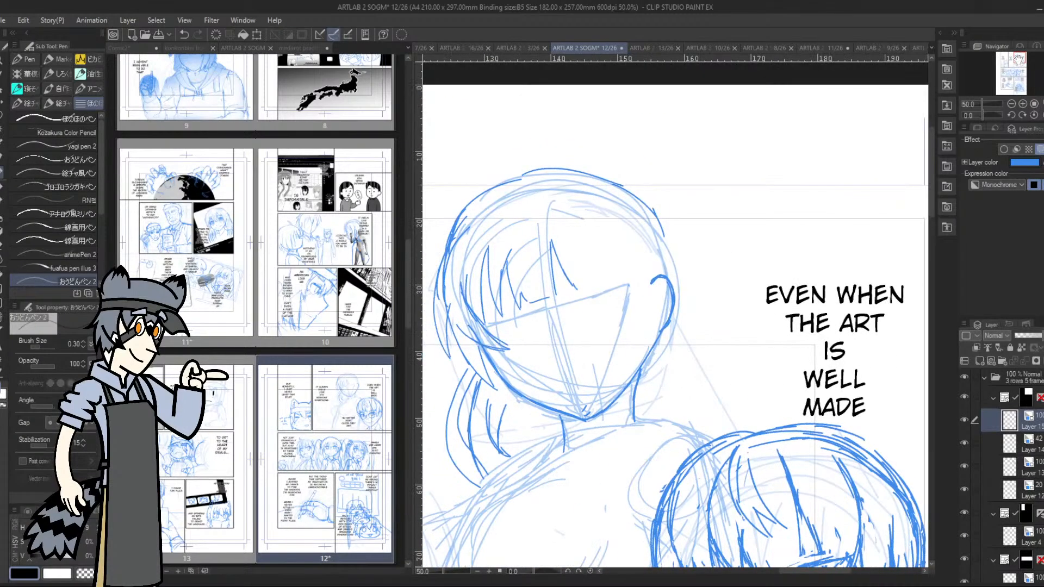
pyautogui.moveTo(616, 227)
pyautogui.mouseDown()
pyautogui.moveTo(635, 282)
pyautogui.moveTo(631, 274)
pyautogui.moveTo(635, 345)
pyautogui.moveTo(651, 268)
pyautogui.mouseUp()
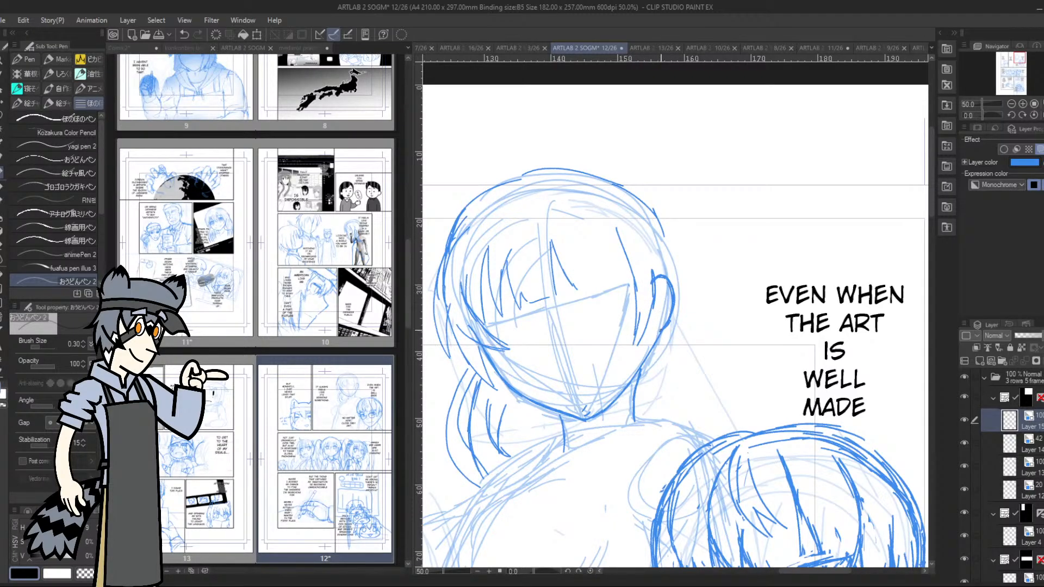
pyautogui.moveTo(650, 362)
pyautogui.mouseDown()
pyautogui.moveTo(630, 473)
pyautogui.moveTo(628, 402)
pyautogui.moveTo(649, 348)
pyautogui.mouseUp()
pyautogui.hotkey('ctrl', 'z')
pyautogui.hotkey('ctrl', 'z')
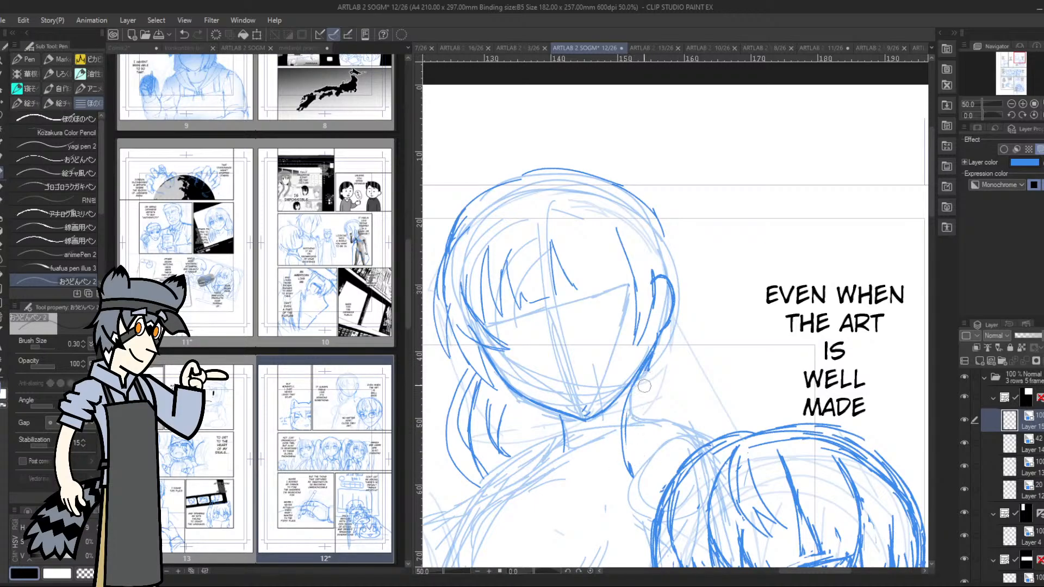
# Sketch the long hair behind the ear flowing down to the glasses character's head and close its lower end at the shoulder
pyautogui.moveTo(664, 209)
pyautogui.mouseDown()
pyautogui.moveTo(707, 292)
pyautogui.moveTo(688, 383)
pyautogui.mouseUp()
pyautogui.moveTo(705, 268); pyautogui.dragTo(698, 350)
pyautogui.moveTo(674, 224); pyautogui.dragTo(701, 272)
pyautogui.moveTo(684, 244); pyautogui.dragTo(699, 288)
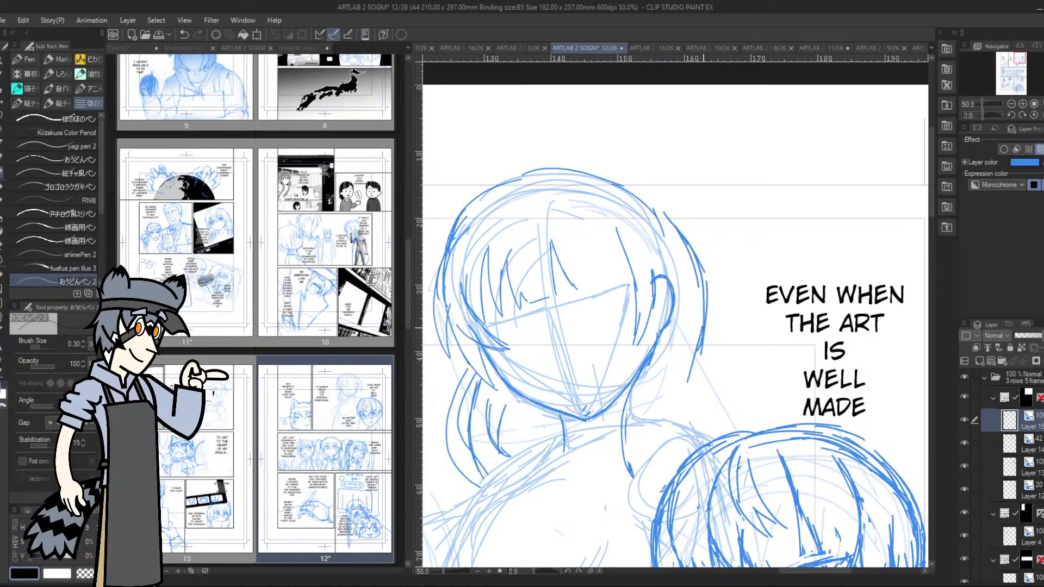
pyautogui.moveTo(705, 326)
pyautogui.mouseDown()
pyautogui.moveTo(717, 385)
pyautogui.moveTo(750, 429)
pyautogui.moveTo(682, 402)
pyautogui.moveTo(685, 447)
pyautogui.mouseUp()
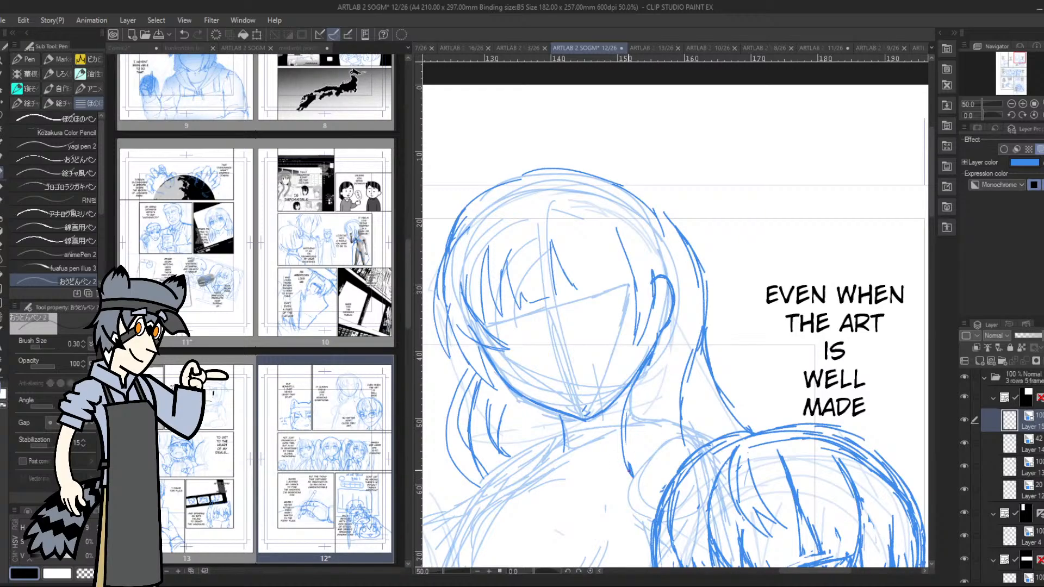
pyautogui.moveTo(630, 474); pyautogui.dragTo(657, 491)
pyautogui.moveTo(682, 425)
pyautogui.mouseDown()
pyautogui.moveTo(709, 440)
pyautogui.moveTo(678, 400)
pyautogui.moveTo(692, 357)
pyautogui.mouseUp()
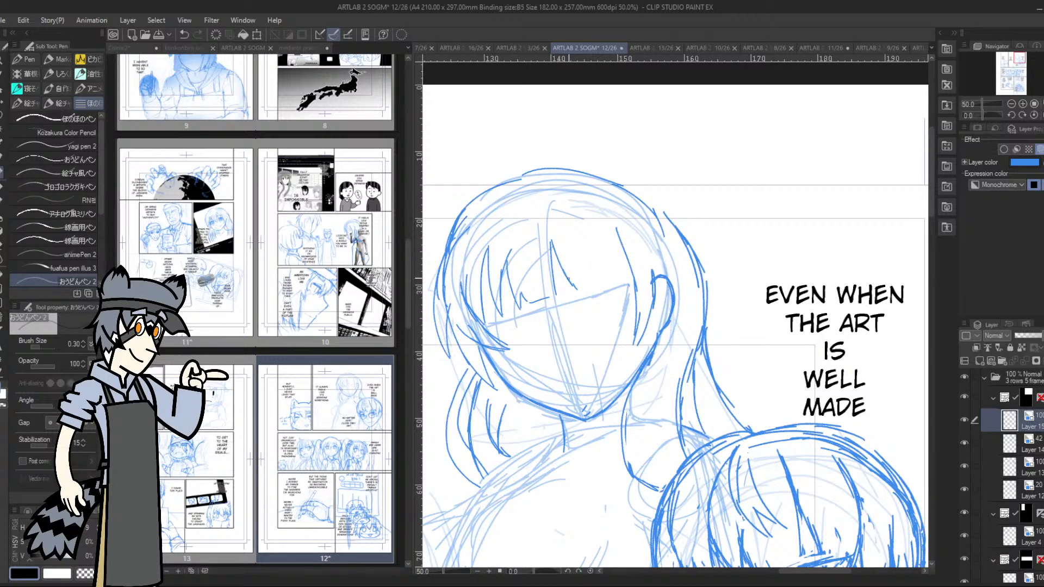
# Complete the bangs toward the ear side and draw a higher contour over the crown to give the hair volume
pyautogui.moveTo(581, 290)
pyautogui.mouseDown()
pyautogui.moveTo(577, 237)
pyautogui.moveTo(592, 274)
pyautogui.moveTo(621, 273)
pyautogui.mouseUp()
pyautogui.moveTo(621, 274); pyautogui.dragTo(612, 221)
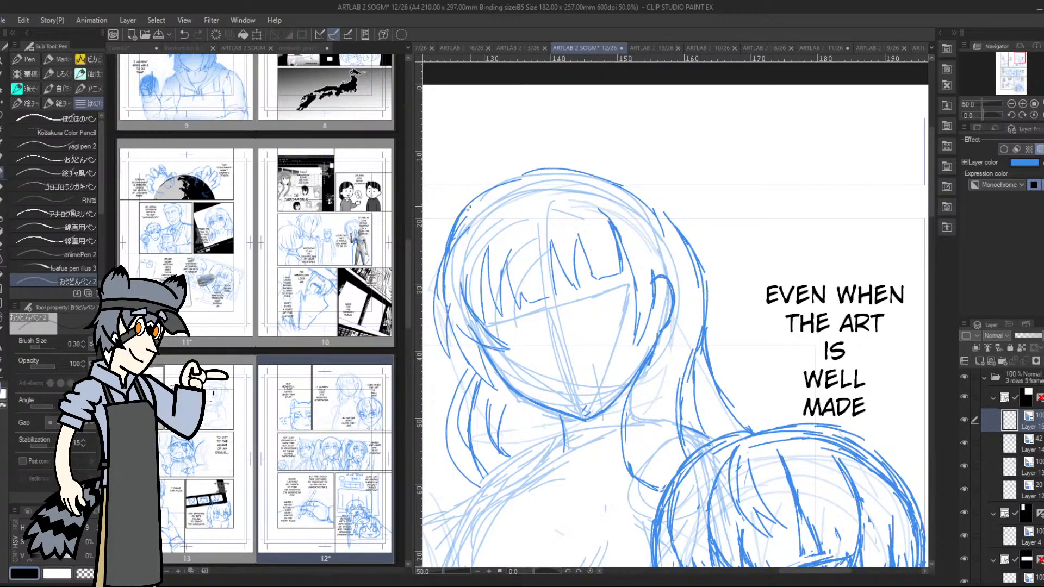
pyautogui.moveTo(469, 207)
pyautogui.mouseDown()
pyautogui.moveTo(555, 159)
pyautogui.moveTo(663, 185)
pyautogui.moveTo(691, 248)
pyautogui.moveTo(674, 204)
pyautogui.mouseUp()
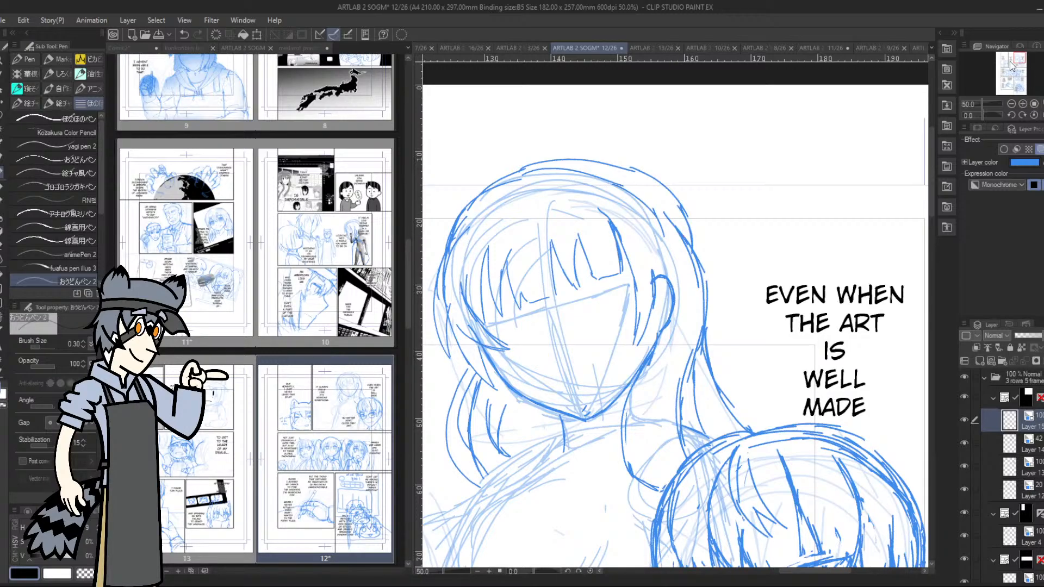
# Draw a collar band around the second figure's neck just below the chin
pyautogui.moveTo(1015, 56); pyautogui.dragTo(1012, 61)
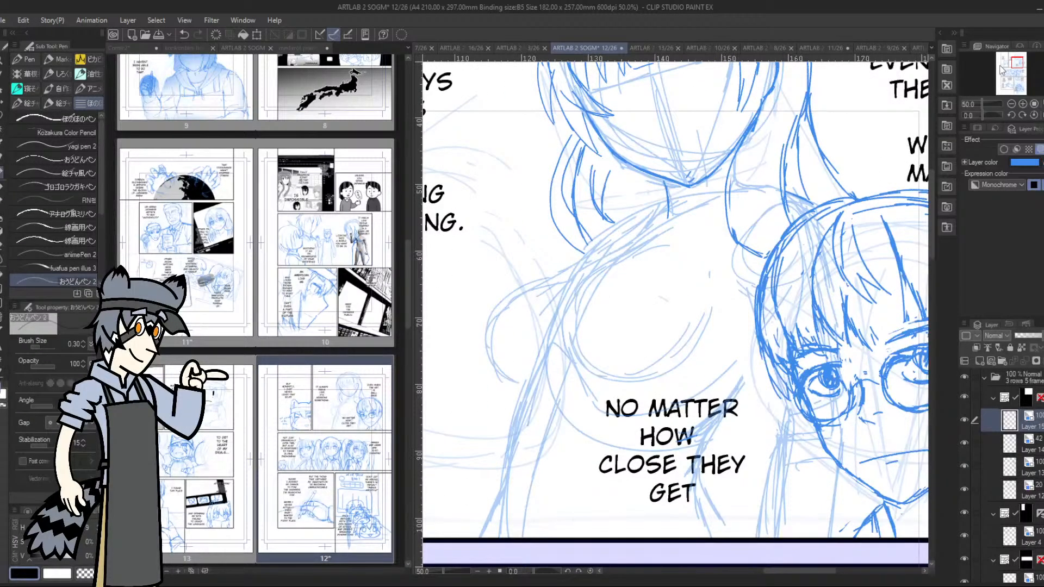
pyautogui.moveTo(665, 184)
pyautogui.mouseDown()
pyautogui.moveTo(671, 206)
pyautogui.moveTo(729, 172)
pyautogui.moveTo(701, 204)
pyautogui.moveTo(670, 207)
pyautogui.moveTo(736, 187)
pyautogui.moveTo(728, 170)
pyautogui.moveTo(738, 166)
pyautogui.moveTo(735, 185)
pyautogui.mouseUp()
# Trace the second figure's outer shoulder line and the outer curve of the chest over the faded rough
pyautogui.moveTo(1018, 62); pyautogui.dragTo(1011, 69)
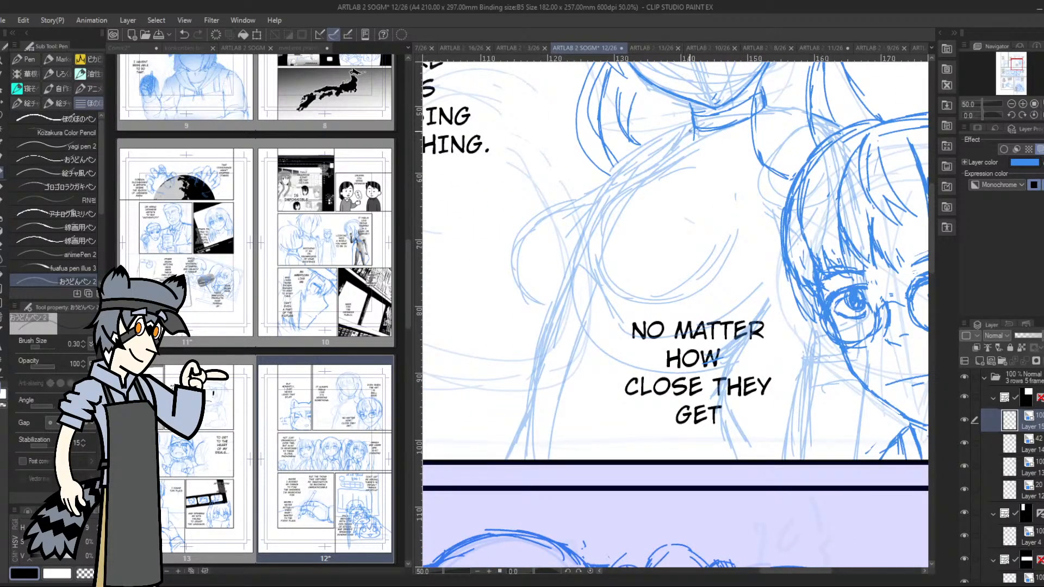
pyautogui.moveTo(669, 146); pyautogui.dragTo(578, 198)
pyautogui.moveTo(691, 132); pyautogui.dragTo(608, 181)
pyautogui.moveTo(590, 251)
pyautogui.mouseDown()
pyautogui.moveTo(596, 279)
pyautogui.moveTo(625, 303)
pyautogui.mouseUp()
pyautogui.moveTo(604, 214); pyautogui.dragTo(590, 280)
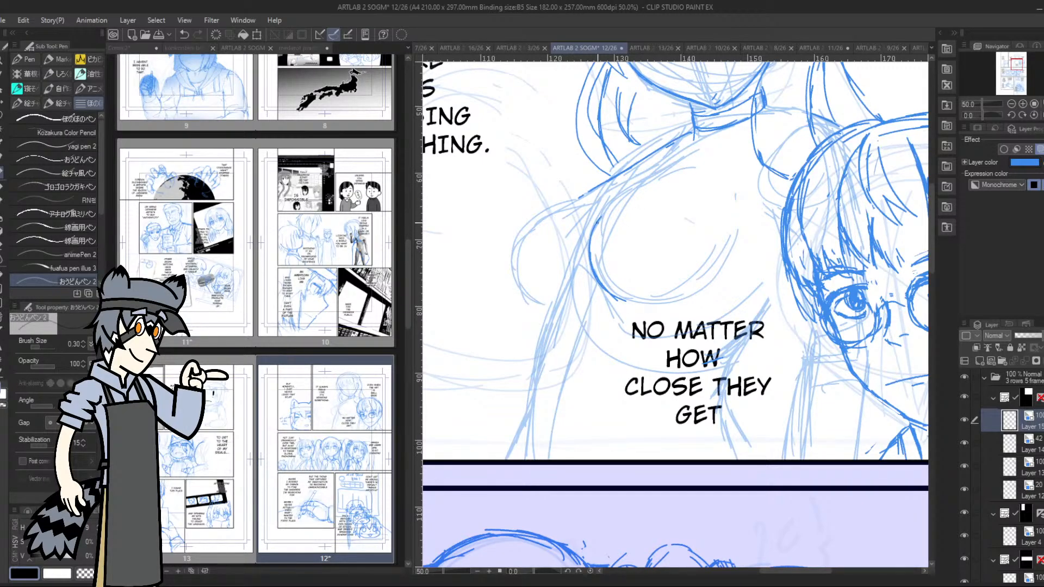
# Close the rounded chest contour of the second figure and trace the line from the collar down to the glasses character's hair
pyautogui.moveTo(596, 224)
pyautogui.mouseDown()
pyautogui.moveTo(654, 185)
pyautogui.moveTo(705, 186)
pyautogui.moveTo(738, 232)
pyautogui.moveTo(693, 287)
pyautogui.mouseUp()
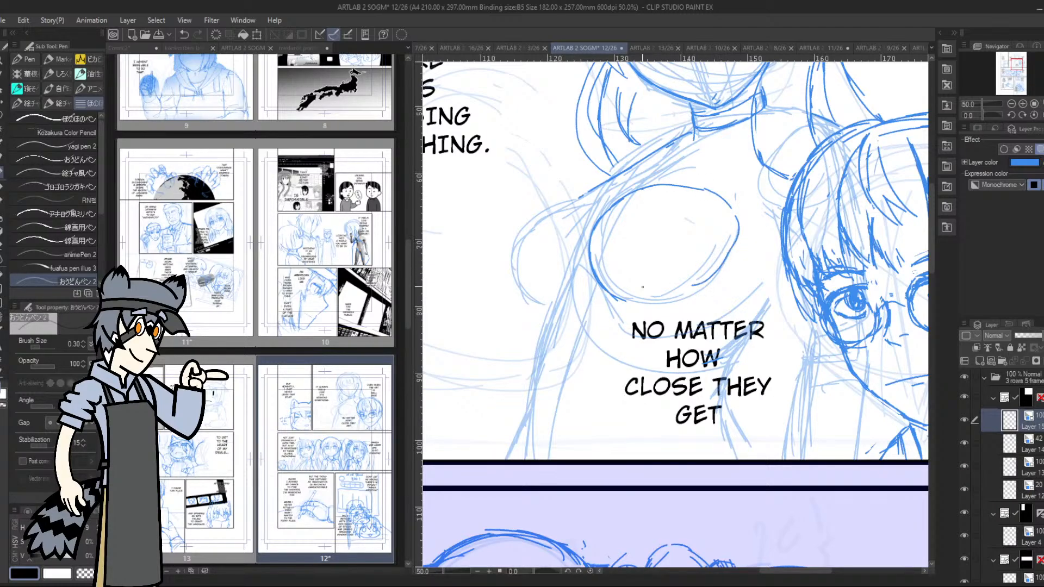
pyautogui.moveTo(613, 304); pyautogui.dragTo(703, 285)
pyautogui.moveTo(751, 120); pyautogui.dragTo(735, 214)
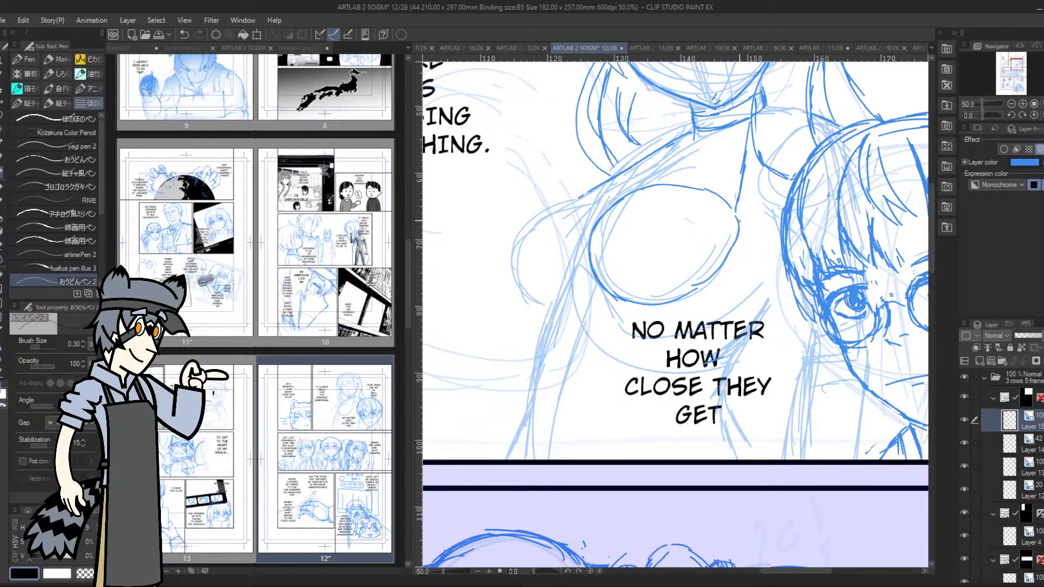
pyautogui.moveTo(747, 166)
pyautogui.mouseDown()
pyautogui.moveTo(736, 225)
pyautogui.moveTo(780, 238)
pyautogui.moveTo(741, 219)
pyautogui.moveTo(750, 116)
pyautogui.mouseUp()
pyautogui.moveTo(742, 222); pyautogui.dragTo(786, 237)
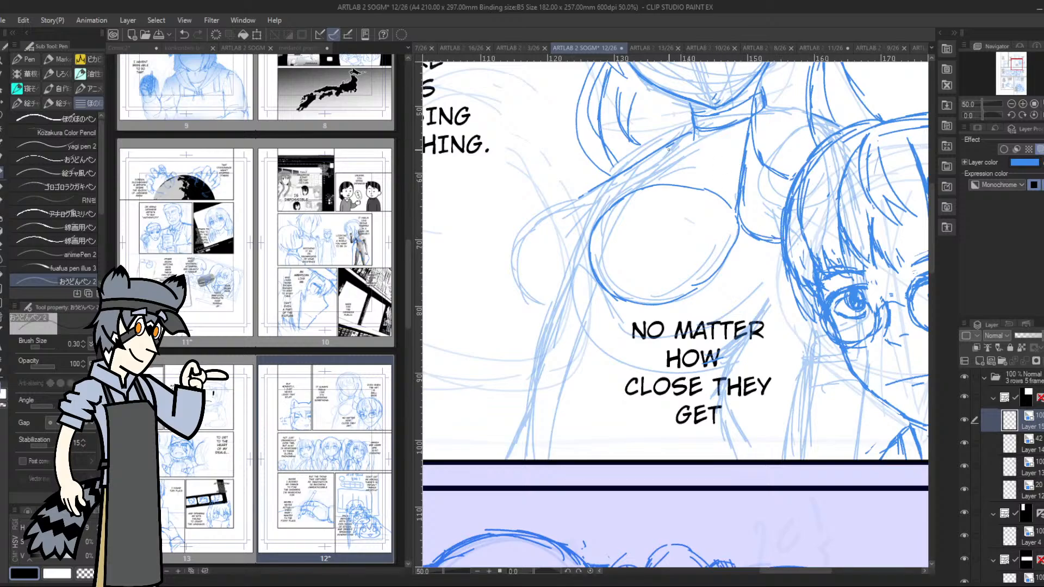
# Trace the rounded outer shoulder shape over the faded rough and start the side line beneath it
pyautogui.moveTo(562, 208)
pyautogui.mouseDown()
pyautogui.moveTo(579, 235)
pyautogui.moveTo(543, 210)
pyautogui.moveTo(514, 251)
pyautogui.moveTo(549, 312)
pyautogui.mouseUp()
pyautogui.moveTo(519, 234); pyautogui.dragTo(523, 294)
pyautogui.moveTo(536, 214); pyautogui.dragTo(516, 245)
pyautogui.moveTo(523, 296); pyautogui.dragTo(549, 312)
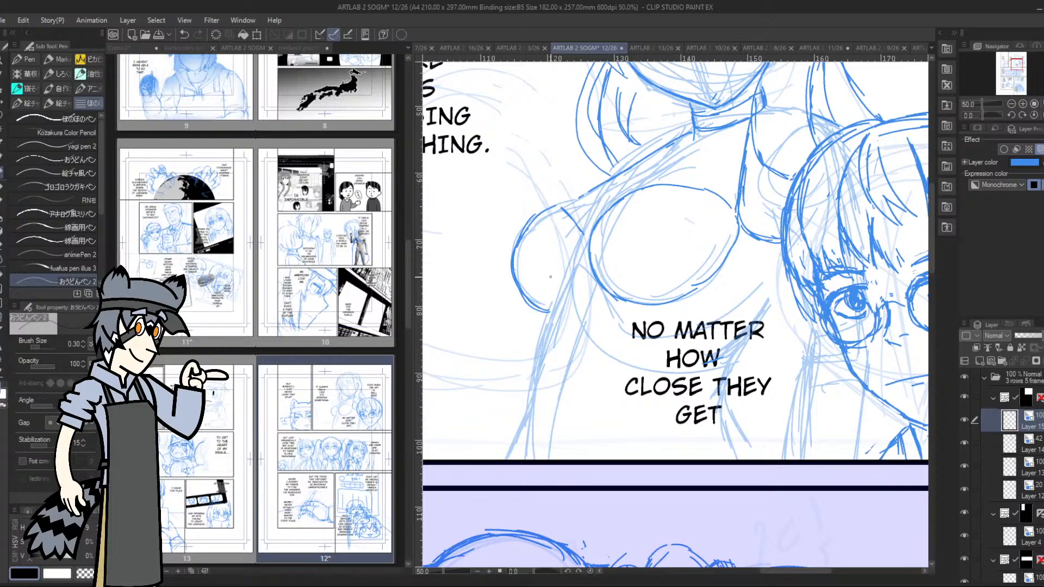
pyautogui.hscroll(-1, 550, 277)
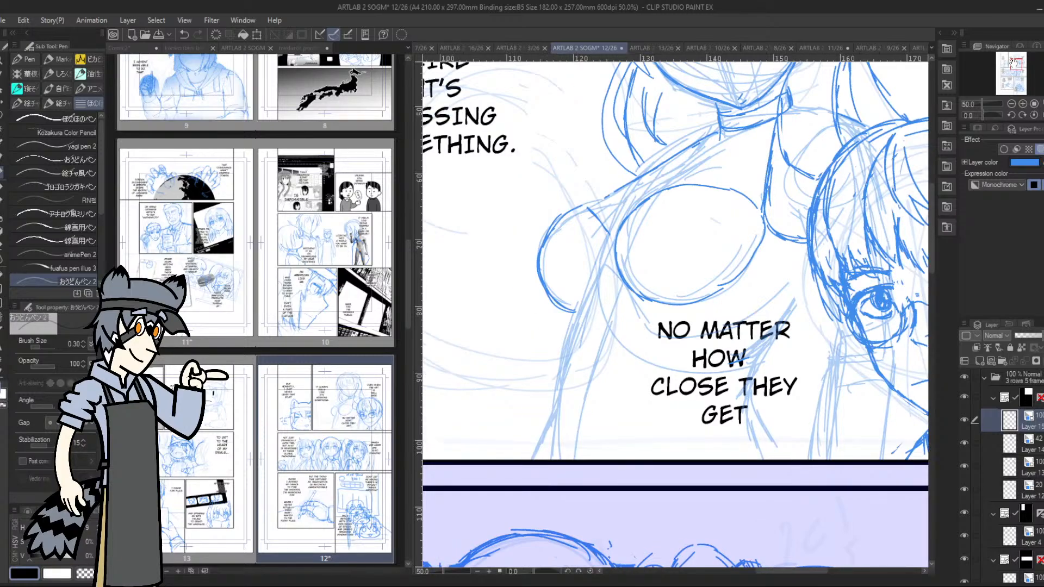
pyautogui.moveTo(574, 311)
pyautogui.mouseDown()
pyautogui.moveTo(583, 311)
pyautogui.moveTo(576, 342)
pyautogui.mouseUp()
# Try a second contour beside the line running from the collar past the chest to the glasses character's hair
pyautogui.moveTo(756, 203)
pyautogui.mouseDown()
pyautogui.moveTo(764, 146)
pyautogui.moveTo(759, 185)
pyautogui.mouseUp()
pyautogui.moveTo(765, 235); pyautogui.dragTo(809, 257)
pyautogui.moveTo(764, 236)
pyautogui.mouseDown()
pyautogui.moveTo(805, 257)
pyautogui.moveTo(755, 191)
pyautogui.moveTo(786, 249)
pyautogui.moveTo(769, 235)
pyautogui.moveTo(774, 160)
pyautogui.moveTo(769, 216)
pyautogui.moveTo(798, 239)
pyautogui.mouseUp()
pyautogui.moveTo(772, 160)
pyautogui.mouseDown()
pyautogui.moveTo(764, 224)
pyautogui.moveTo(774, 223)
pyautogui.moveTo(761, 217)
pyautogui.moveTo(763, 246)
pyautogui.moveTo(764, 232)
pyautogui.mouseUp()
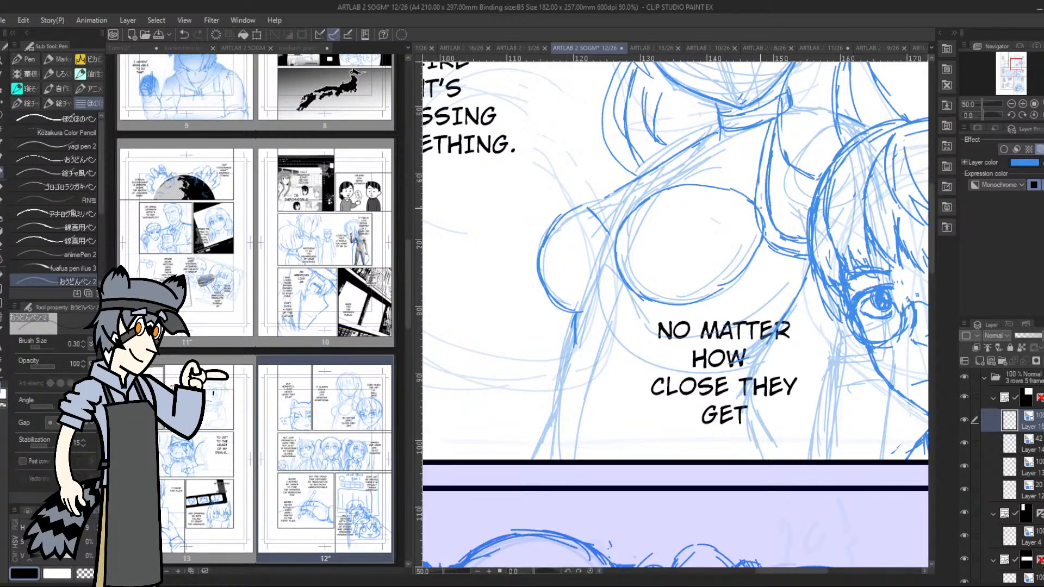
pyautogui.moveTo(759, 196); pyautogui.dragTo(787, 255)
# Extend the second figure's outer side line down to the panel border and add a short cross line near its upper end
pyautogui.moveTo(576, 346); pyautogui.dragTo(560, 452)
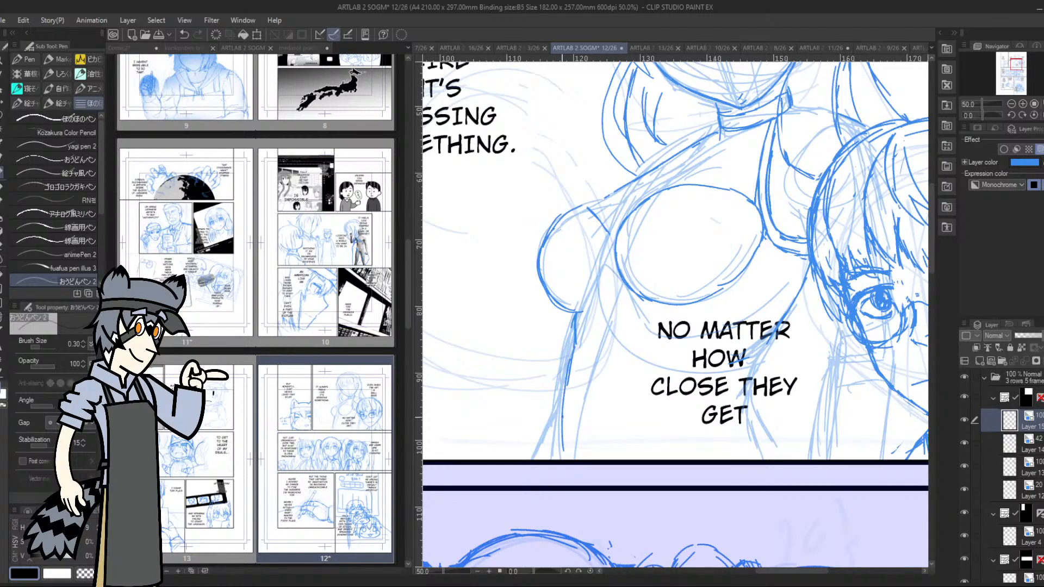
pyautogui.moveTo(563, 417); pyautogui.dragTo(537, 462)
pyautogui.moveTo(595, 345); pyautogui.dragTo(574, 349)
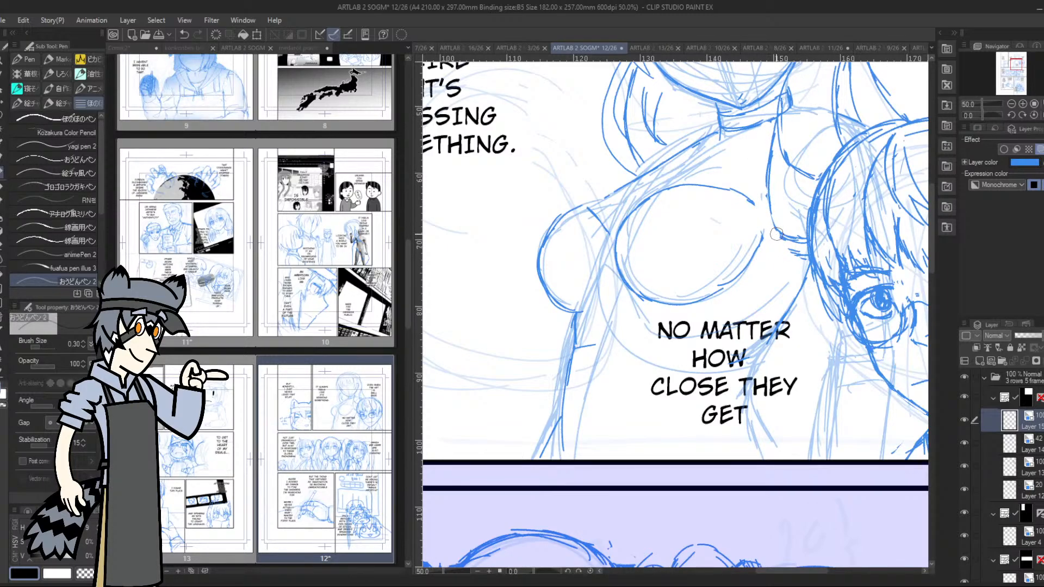
# Strengthen the underside of the chest and draw the inner edge of the narrow side band down to the panel border
pyautogui.moveTo(605, 292)
pyautogui.mouseDown()
pyautogui.moveTo(644, 305)
pyautogui.moveTo(613, 272)
pyautogui.moveTo(637, 301)
pyautogui.mouseUp()
pyautogui.moveTo(612, 275)
pyautogui.mouseDown()
pyautogui.moveTo(613, 251)
pyautogui.moveTo(619, 290)
pyautogui.moveTo(689, 312)
pyautogui.moveTo(703, 298)
pyautogui.moveTo(615, 288)
pyautogui.moveTo(639, 314)
pyautogui.moveTo(783, 314)
pyautogui.moveTo(761, 319)
pyautogui.mouseUp()
pyautogui.moveTo(600, 301); pyautogui.dragTo(577, 417)
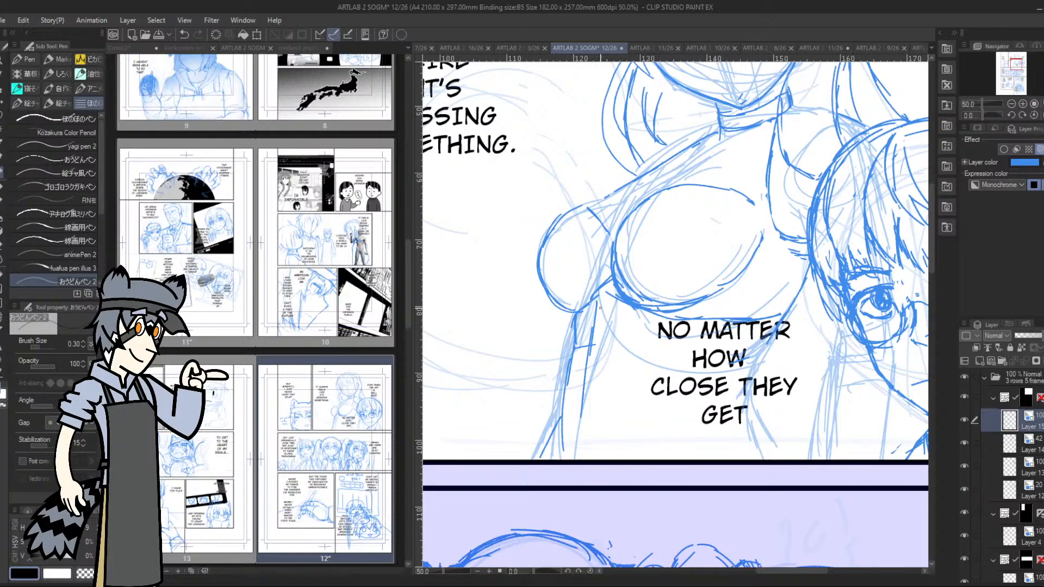
pyautogui.moveTo(602, 299); pyautogui.dragTo(585, 424)
pyautogui.moveTo(593, 365)
pyautogui.mouseDown()
pyautogui.moveTo(584, 459)
pyautogui.moveTo(586, 354)
pyautogui.mouseUp()
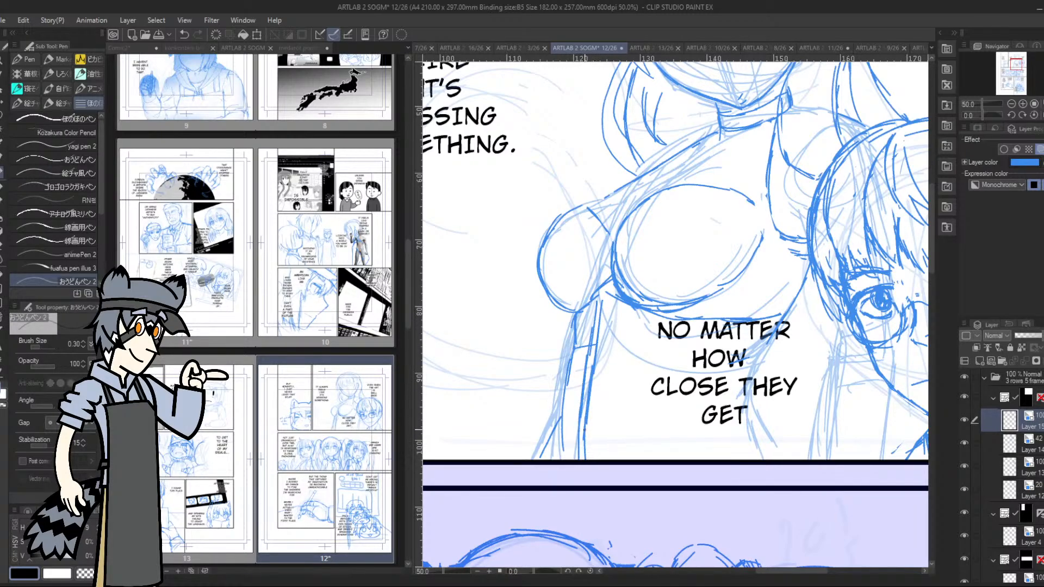
# Fill the narrow side band with crisscrossed lacing from the panel border up to the chest
pyautogui.moveTo(569, 434)
pyautogui.mouseDown()
pyautogui.moveTo(578, 429)
pyautogui.moveTo(594, 446)
pyautogui.mouseUp()
pyautogui.moveTo(575, 424); pyautogui.dragTo(593, 438)
pyautogui.moveTo(575, 438)
pyautogui.mouseDown()
pyautogui.moveTo(593, 417)
pyautogui.moveTo(593, 427)
pyautogui.moveTo(595, 357)
pyautogui.mouseUp()
pyautogui.moveTo(582, 356); pyautogui.dragTo(600, 346)
pyautogui.moveTo(591, 333); pyautogui.dragTo(584, 345)
pyautogui.moveTo(589, 319); pyautogui.dragTo(607, 330)
pyautogui.moveTo(604, 312)
pyautogui.mouseDown()
pyautogui.moveTo(596, 323)
pyautogui.moveTo(605, 317)
pyautogui.mouseUp()
pyautogui.moveTo(604, 305); pyautogui.dragTo(597, 318)
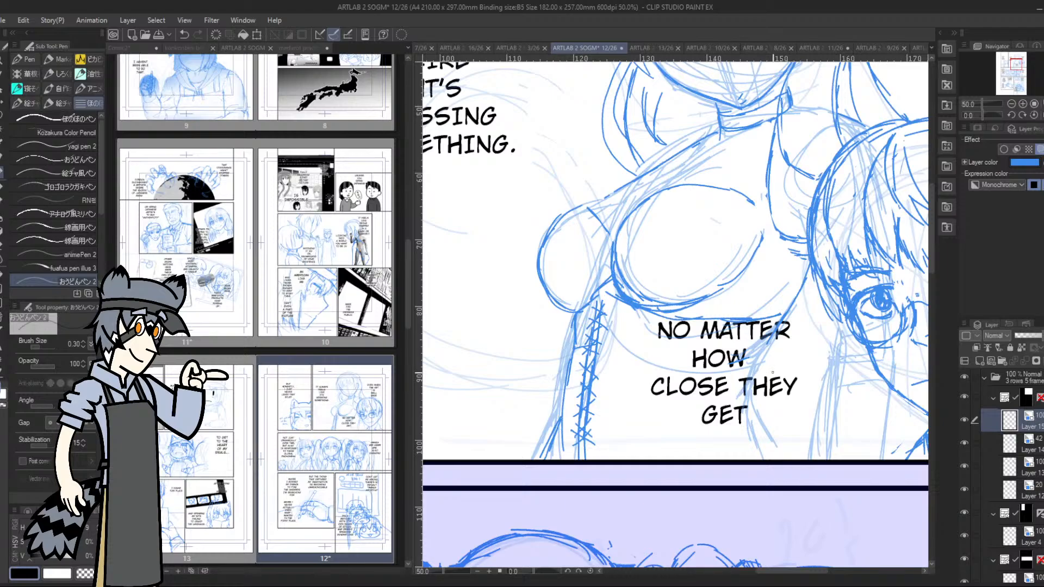
# Draw the waist contour on the glasses character's side and the garment lines meeting the panel's lower border
pyautogui.moveTo(777, 331)
pyautogui.mouseDown()
pyautogui.moveTo(748, 392)
pyautogui.moveTo(772, 459)
pyautogui.mouseUp()
pyautogui.moveTo(756, 417)
pyautogui.mouseDown()
pyautogui.moveTo(739, 432)
pyautogui.moveTo(765, 417)
pyautogui.moveTo(774, 430)
pyautogui.moveTo(759, 453)
pyautogui.moveTo(785, 447)
pyautogui.moveTo(780, 459)
pyautogui.moveTo(725, 434)
pyautogui.moveTo(670, 459)
pyautogui.mouseUp()
pyautogui.moveTo(555, 418); pyautogui.dragTo(569, 456)
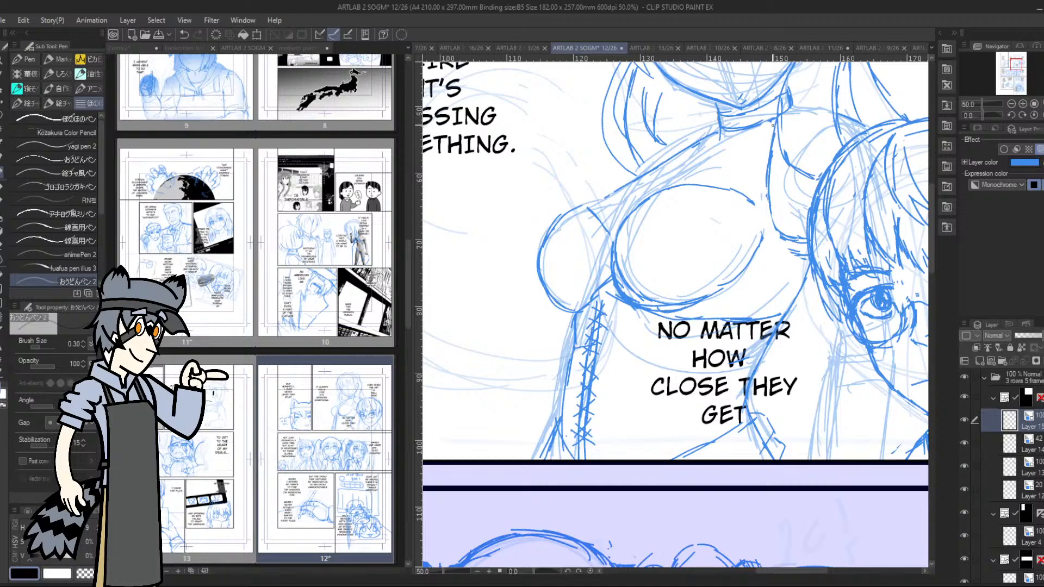
# Rework the chest's upper and inner contours so that the upper line rises toward the neckline
pyautogui.moveTo(774, 124); pyautogui.dragTo(766, 153)
pyautogui.moveTo(764, 193); pyautogui.dragTo(778, 236)
pyautogui.moveTo(731, 187); pyautogui.dragTo(761, 233)
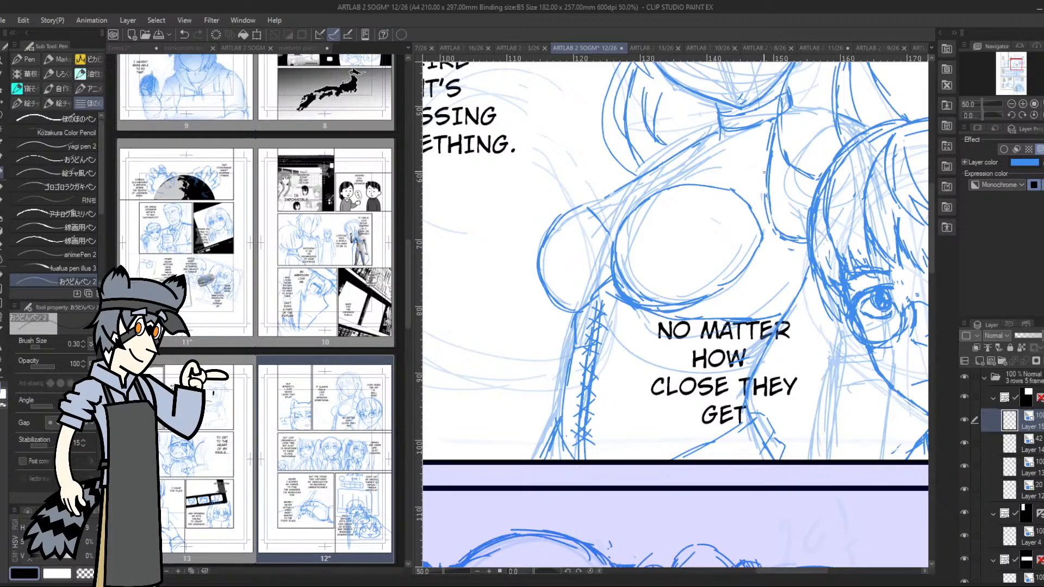
pyautogui.moveTo(771, 156)
pyautogui.mouseDown()
pyautogui.moveTo(737, 191)
pyautogui.moveTo(767, 159)
pyautogui.moveTo(767, 225)
pyautogui.moveTo(755, 252)
pyautogui.moveTo(766, 218)
pyautogui.moveTo(758, 181)
pyautogui.moveTo(724, 194)
pyautogui.moveTo(740, 189)
pyautogui.moveTo(743, 214)
pyautogui.moveTo(725, 203)
pyautogui.moveTo(755, 183)
pyautogui.mouseUp()
pyautogui.moveTo(680, 183)
pyautogui.mouseDown()
pyautogui.moveTo(759, 156)
pyautogui.moveTo(700, 181)
pyautogui.mouseUp()
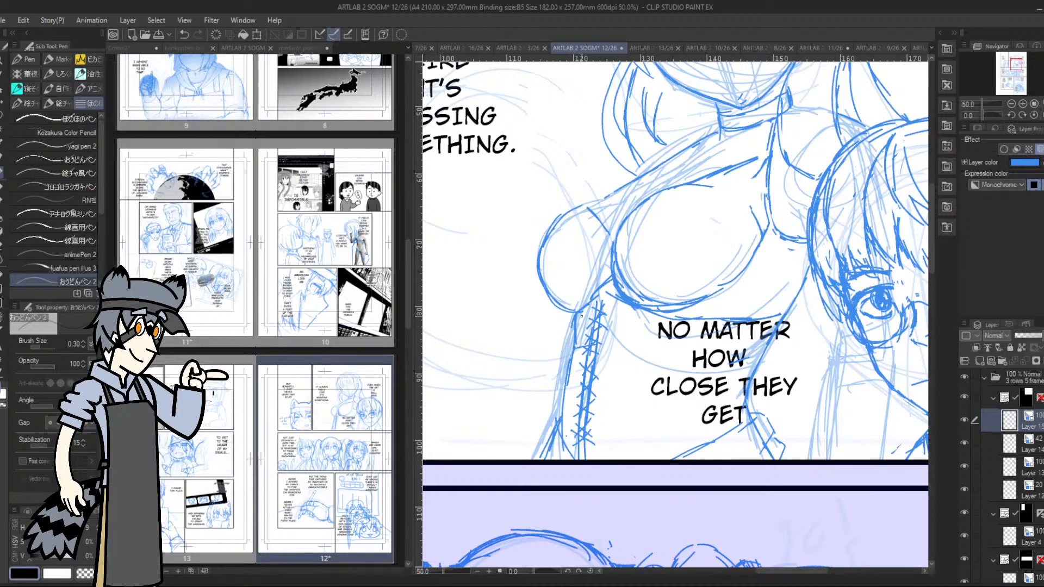
# Add a small bow at the upper end of the side lacing
pyautogui.moveTo(581, 316)
pyautogui.mouseDown()
pyautogui.moveTo(566, 330)
pyautogui.moveTo(607, 321)
pyautogui.moveTo(614, 346)
pyautogui.mouseUp()
pyautogui.moveTo(611, 305)
pyautogui.mouseDown()
pyautogui.moveTo(617, 346)
pyautogui.moveTo(611, 302)
pyautogui.moveTo(611, 311)
pyautogui.moveTo(607, 298)
pyautogui.moveTo(595, 306)
pyautogui.mouseUp()
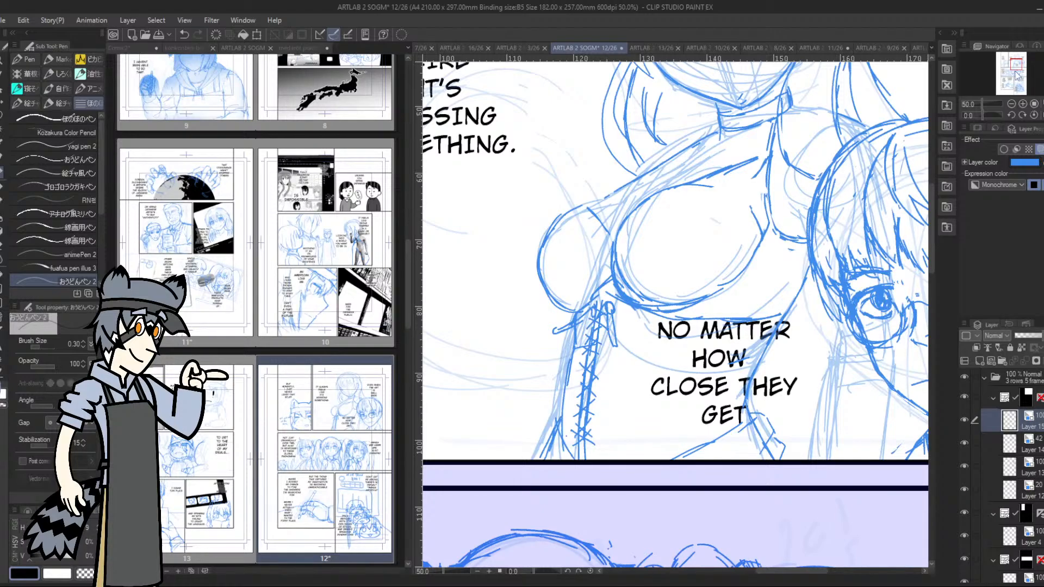
# Reinforce the shoulder line below the collar, then add lines under the chest and along the side lacing
pyautogui.moveTo(1018, 76); pyautogui.dragTo(1014, 58)
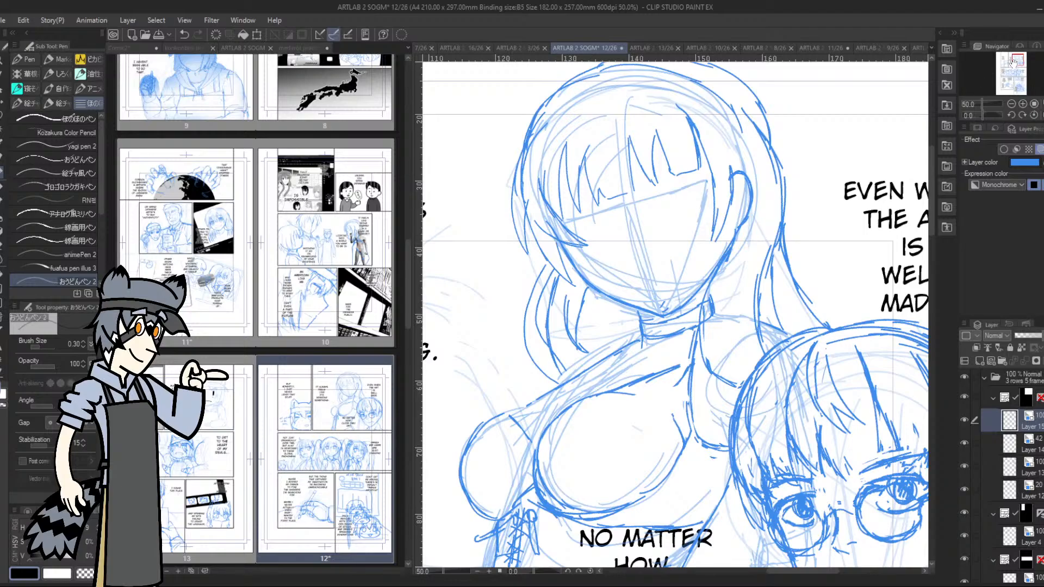
pyautogui.moveTo(1010, 65); pyautogui.dragTo(1011, 72)
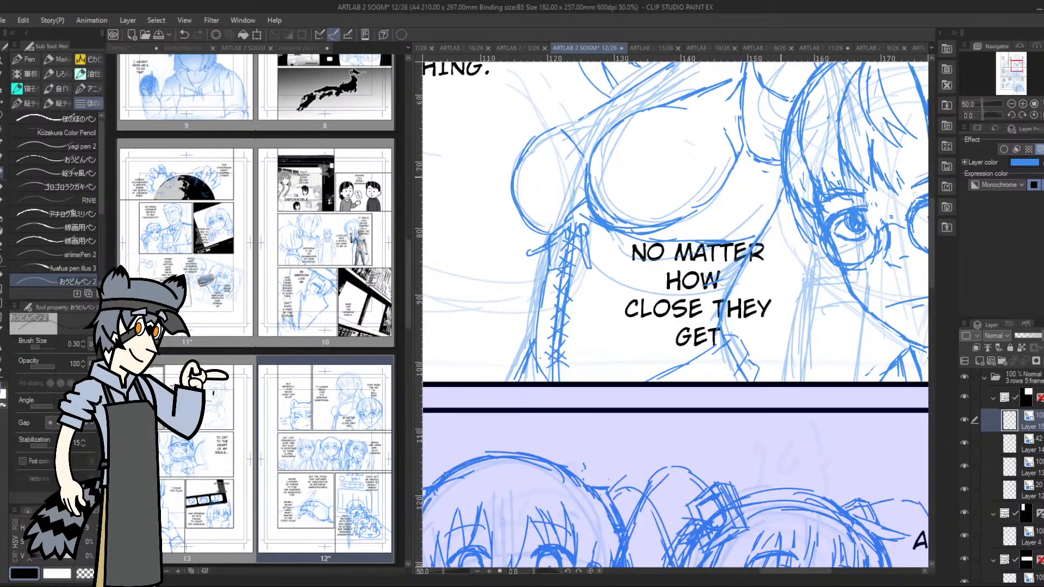
pyautogui.moveTo(1012, 74)
pyautogui.mouseDown()
pyautogui.moveTo(1014, 62)
pyautogui.moveTo(1007, 67)
pyautogui.mouseUp()
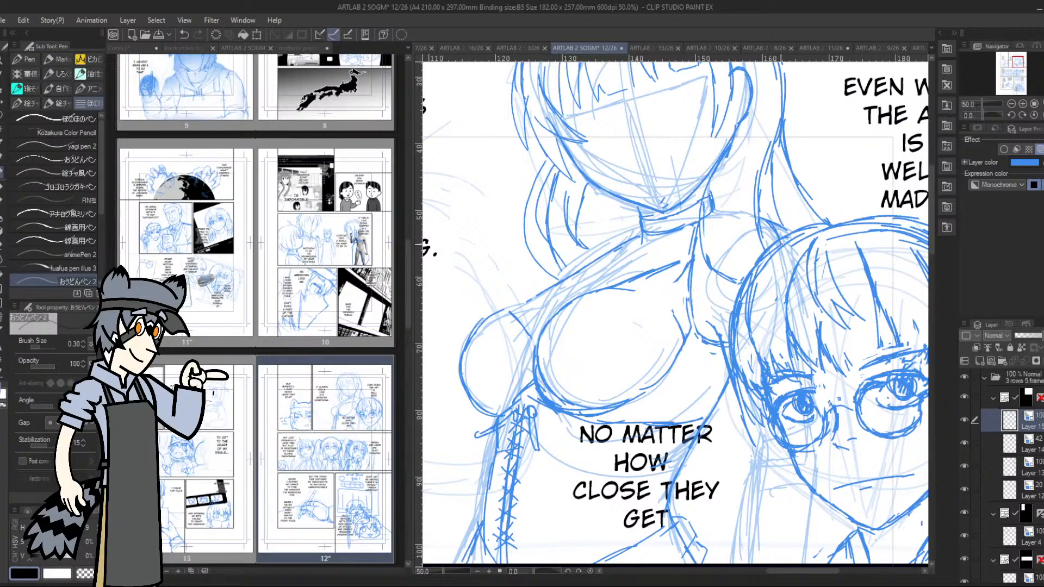
pyautogui.moveTo(639, 228); pyautogui.dragTo(582, 257)
pyautogui.moveTo(1014, 61); pyautogui.dragTo(1016, 66)
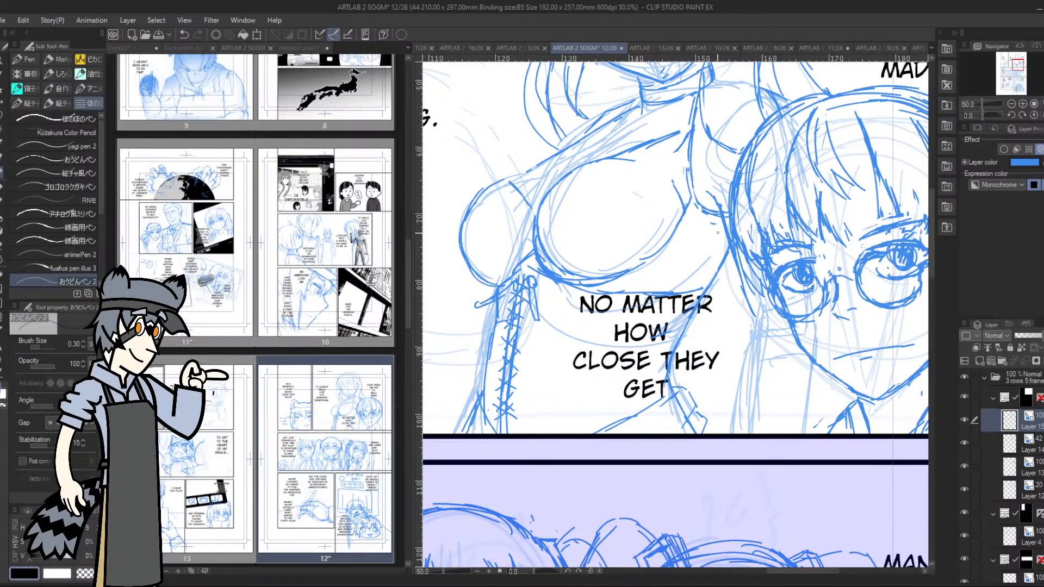
pyautogui.moveTo(590, 287)
pyautogui.mouseDown()
pyautogui.moveTo(661, 299)
pyautogui.moveTo(693, 286)
pyautogui.mouseUp()
pyautogui.moveTo(513, 433)
pyautogui.mouseDown()
pyautogui.moveTo(520, 340)
pyautogui.moveTo(498, 380)
pyautogui.moveTo(505, 335)
pyautogui.mouseUp()
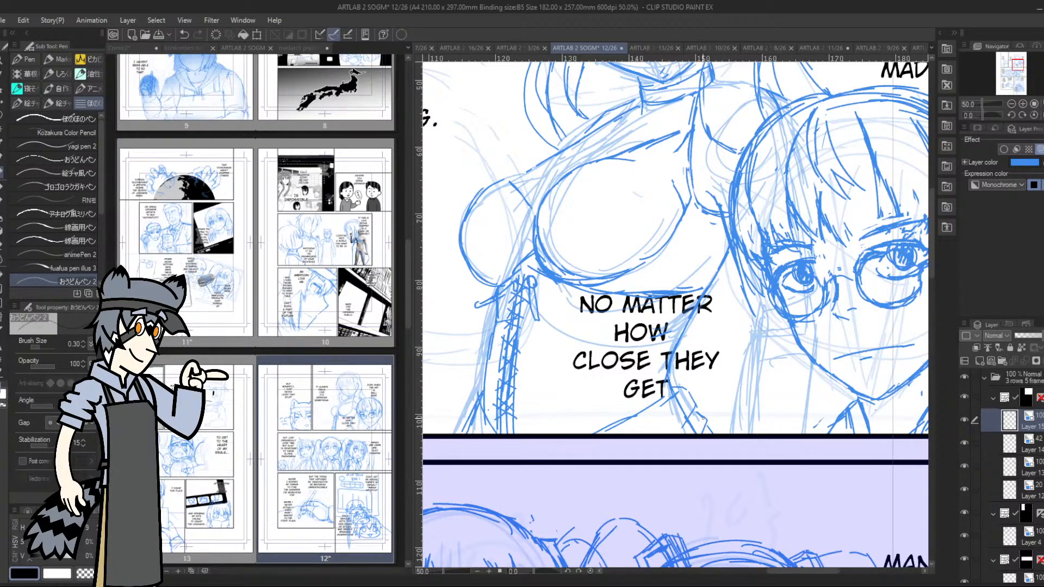
# Draw the glasses character's near shoulder and the arm's edges running down to the panel border
pyautogui.moveTo(1018, 62); pyautogui.dragTo(1016, 63)
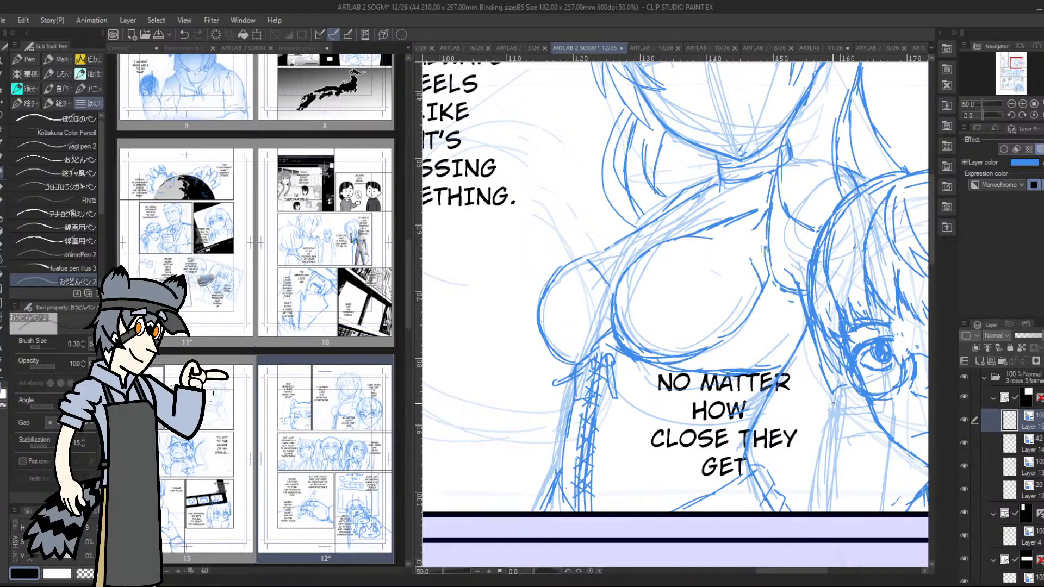
pyautogui.moveTo(812, 408)
pyautogui.mouseDown()
pyautogui.moveTo(814, 465)
pyautogui.moveTo(846, 379)
pyautogui.moveTo(809, 512)
pyautogui.mouseUp()
pyautogui.moveTo(823, 448); pyautogui.dragTo(815, 497)
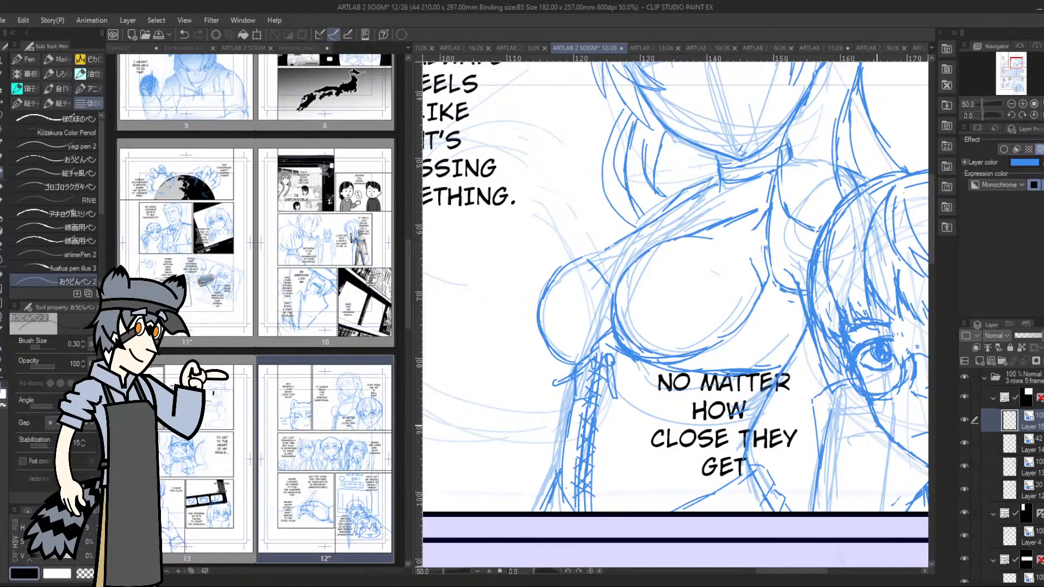
pyautogui.moveTo(878, 427); pyautogui.dragTo(854, 507)
pyautogui.moveTo(816, 441)
pyautogui.mouseDown()
pyautogui.moveTo(815, 400)
pyautogui.moveTo(848, 377)
pyautogui.mouseUp()
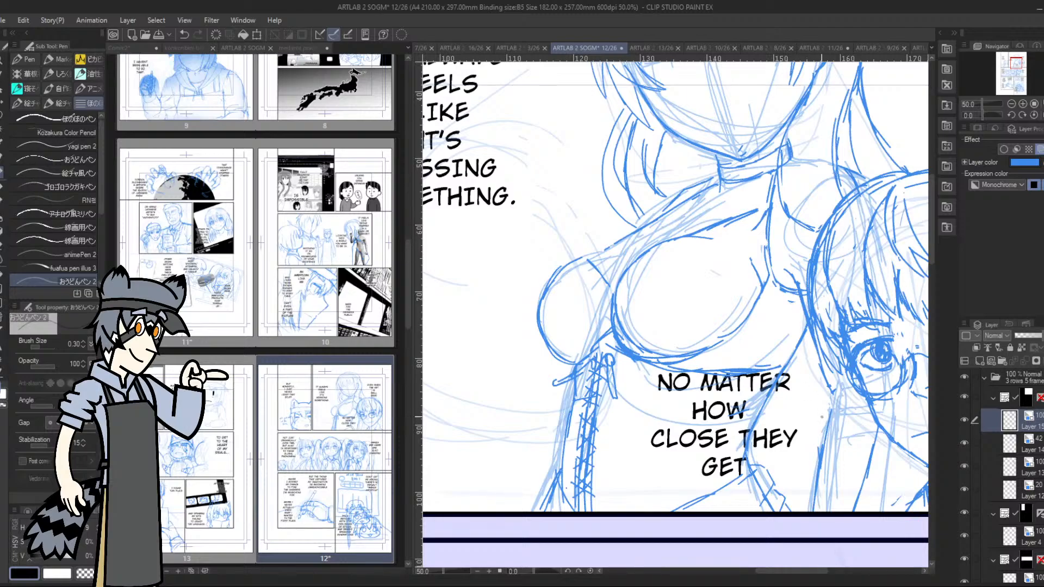
# Reinforce the outer line of the glasses character's near arm and erase stray strokes around the shoulder
pyautogui.moveTo(814, 429)
pyautogui.mouseDown()
pyautogui.moveTo(862, 418)
pyautogui.moveTo(891, 455)
pyautogui.moveTo(869, 497)
pyautogui.moveTo(868, 488)
pyautogui.mouseUp()
pyautogui.moveTo(816, 428); pyautogui.dragTo(804, 509)
pyautogui.moveTo(810, 459); pyautogui.dragTo(798, 513)
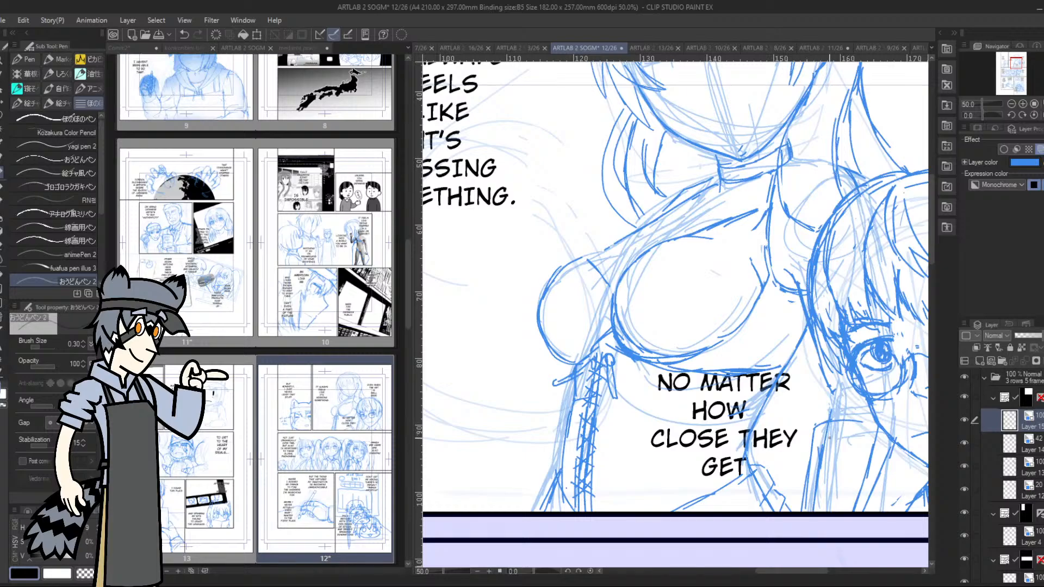
pyautogui.press('e')
pyautogui.moveTo(828, 434)
pyautogui.mouseDown()
pyautogui.moveTo(819, 451)
pyautogui.moveTo(874, 449)
pyautogui.mouseUp()
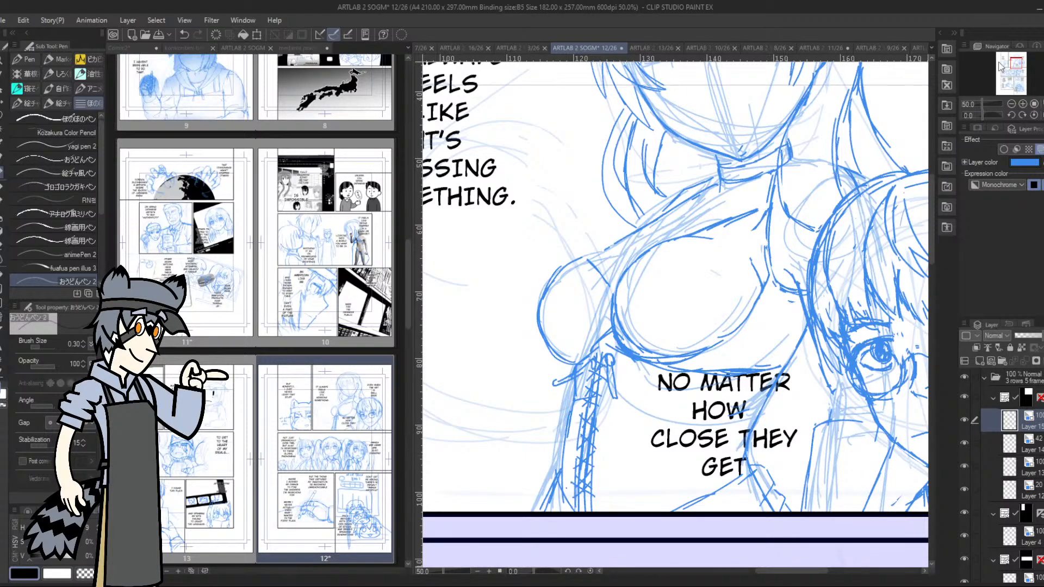
# Draw the second figure's eyebrows through the bangs and the upper eyelid of the eye nearest the ear
pyautogui.moveTo(1003, 66); pyautogui.dragTo(1019, 62)
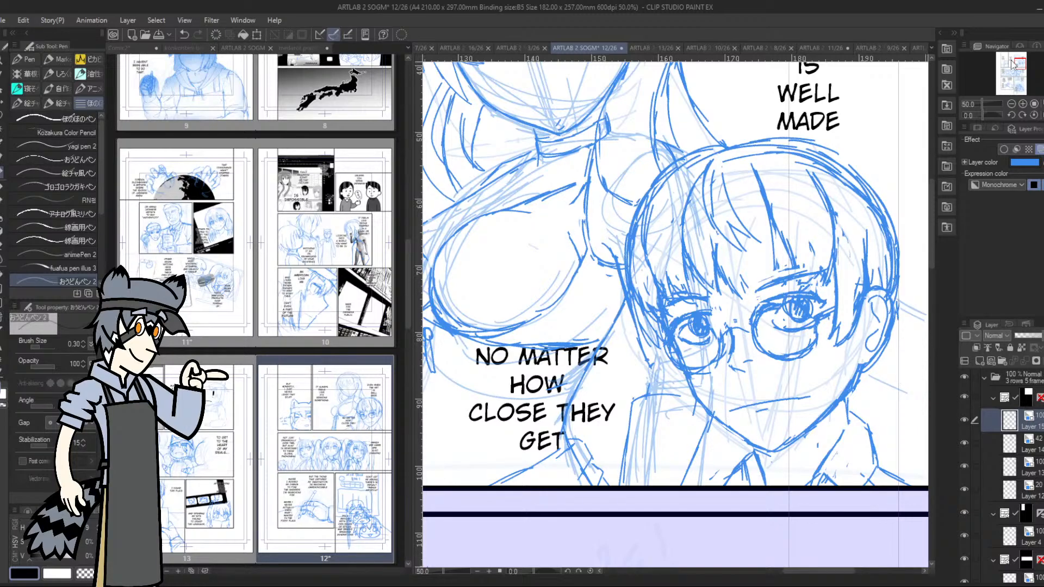
pyautogui.moveTo(1012, 64); pyautogui.dragTo(1011, 59)
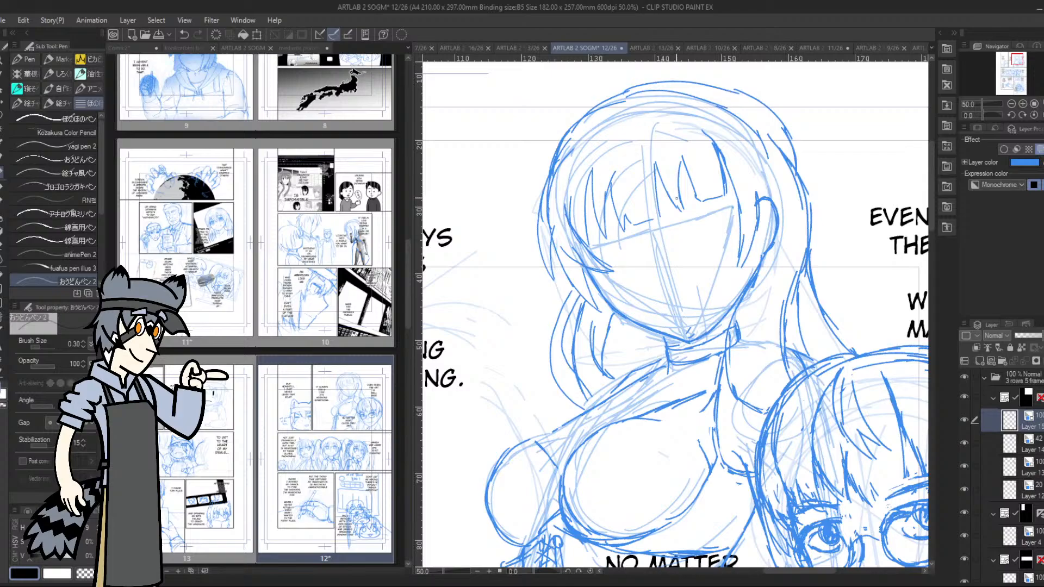
pyautogui.moveTo(668, 209); pyautogui.dragTo(719, 180)
pyautogui.moveTo(583, 220); pyautogui.dragTo(626, 223)
pyautogui.moveTo(724, 192); pyautogui.dragTo(697, 197)
pyautogui.moveTo(678, 226)
pyautogui.mouseDown()
pyautogui.moveTo(718, 220)
pyautogui.moveTo(688, 216)
pyautogui.moveTo(722, 221)
pyautogui.mouseUp()
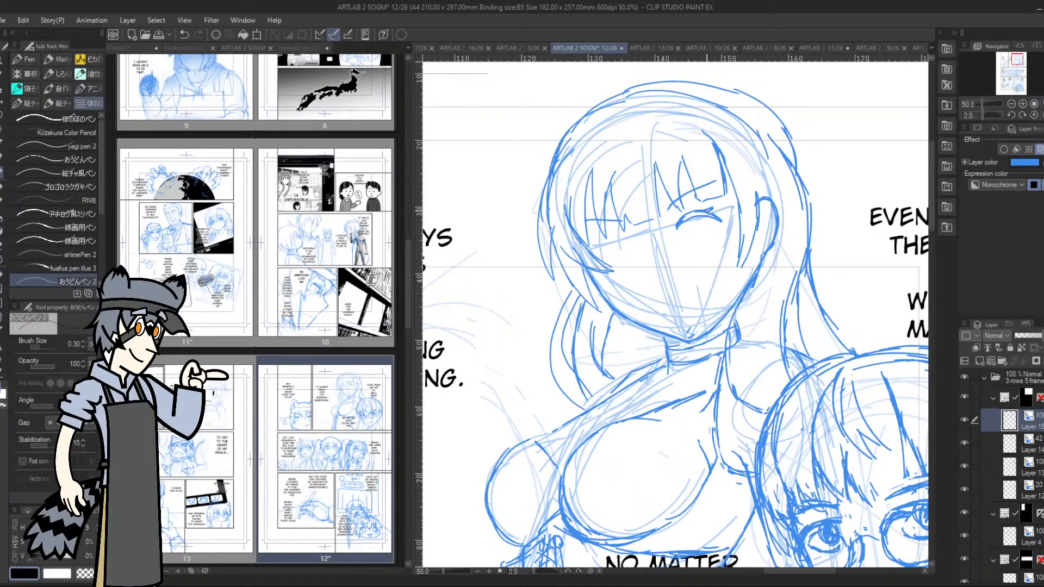
# Add the iris and lashes to the eye nearest the ear and sketch the upper lid of the far eye
pyautogui.moveTo(710, 213)
pyautogui.mouseDown()
pyautogui.moveTo(731, 214)
pyautogui.moveTo(698, 233)
pyautogui.moveTo(713, 232)
pyautogui.mouseUp()
pyautogui.moveTo(693, 238); pyautogui.dragTo(711, 234)
pyautogui.moveTo(603, 246); pyautogui.dragTo(597, 258)
pyautogui.moveTo(699, 226)
pyautogui.mouseDown()
pyautogui.moveTo(701, 218)
pyautogui.moveTo(694, 225)
pyautogui.mouseUp()
pyautogui.moveTo(707, 227); pyautogui.dragTo(716, 226)
pyautogui.moveTo(598, 247); pyautogui.dragTo(625, 235)
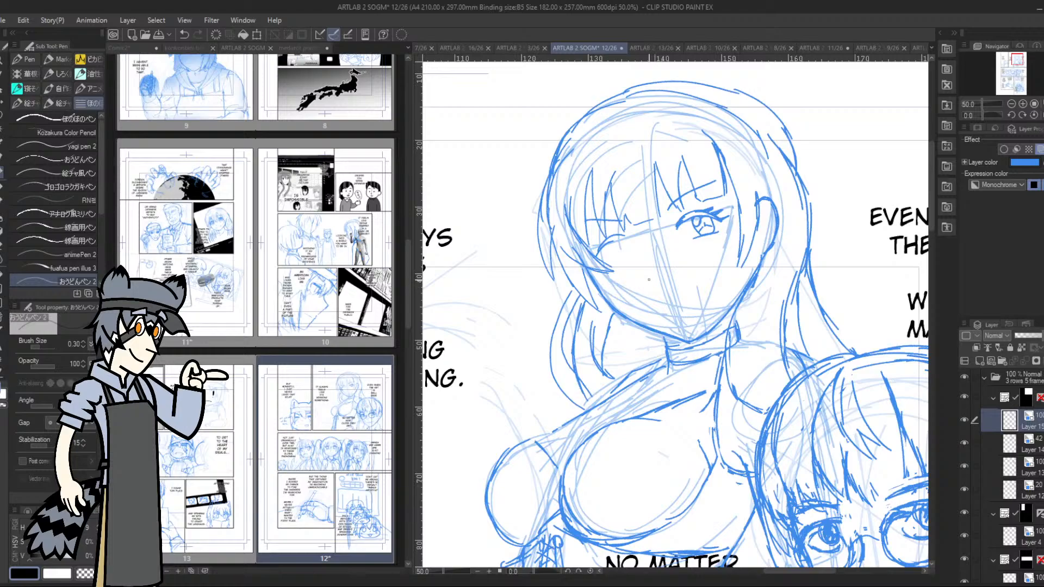
# Sketch the second figure's small nose line below the eyes, undoing rejected strokes
pyautogui.moveTo(647, 277); pyautogui.dragTo(660, 278)
pyautogui.hotkey('ctrl', 'z')
pyautogui.hotkey('ctrl', 'z')
# Strengthen the upper eyelid lines on both of the second figure's eyes
pyautogui.moveTo(1018, 56); pyautogui.dragTo(1023, 61)
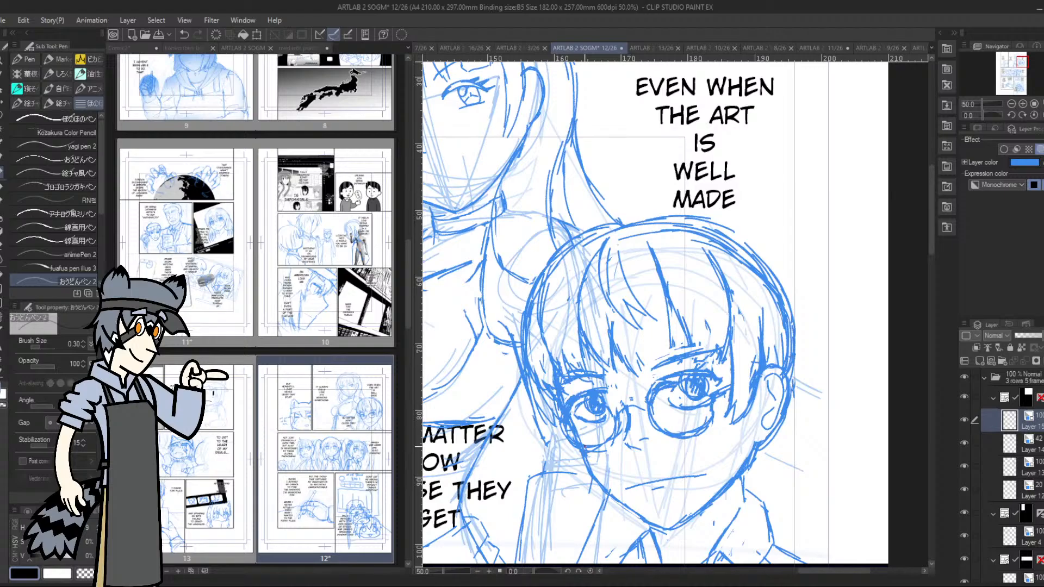
pyautogui.moveTo(1020, 60); pyautogui.dragTo(1014, 56)
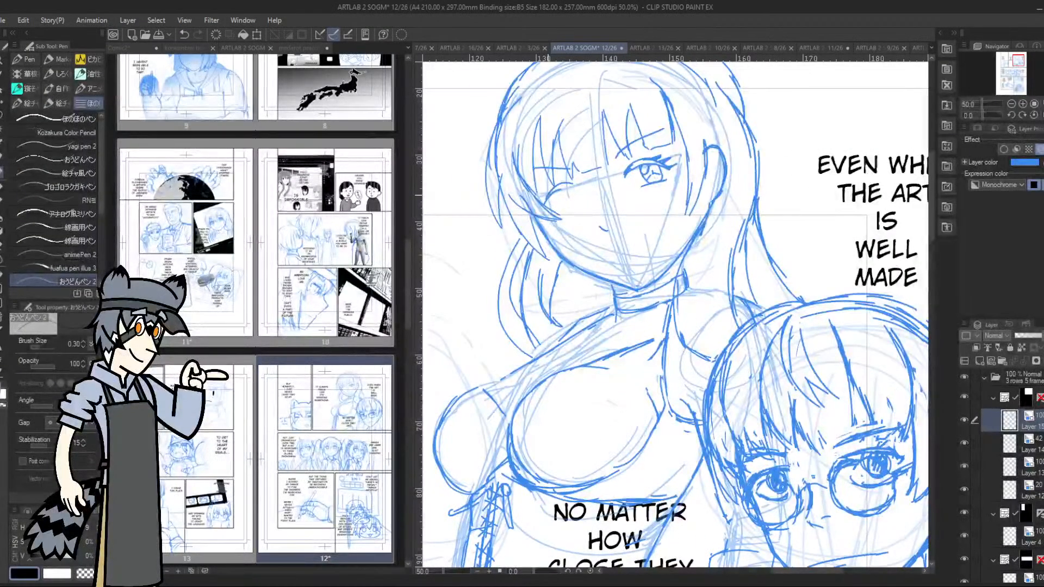
pyautogui.moveTo(551, 191); pyautogui.dragTo(565, 186)
pyautogui.moveTo(631, 167); pyautogui.dragTo(650, 159)
pyautogui.moveTo(630, 167); pyautogui.dragTo(654, 160)
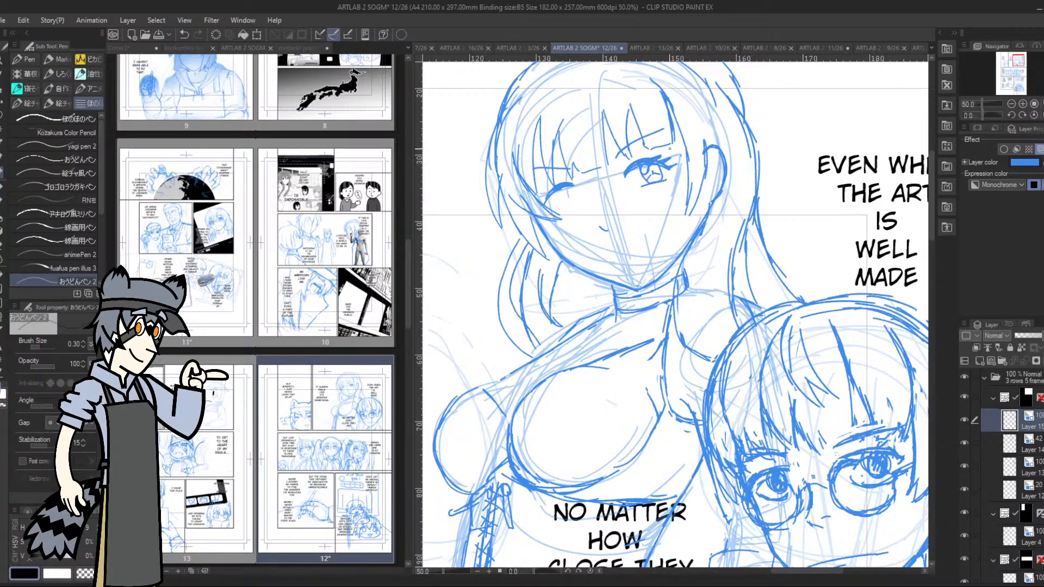
# Draw the iris, lashes and lower edge of the second figure's far eye
pyautogui.click(1011, 103)
pyautogui.moveTo(1010, 76); pyautogui.dragTo(1014, 66)
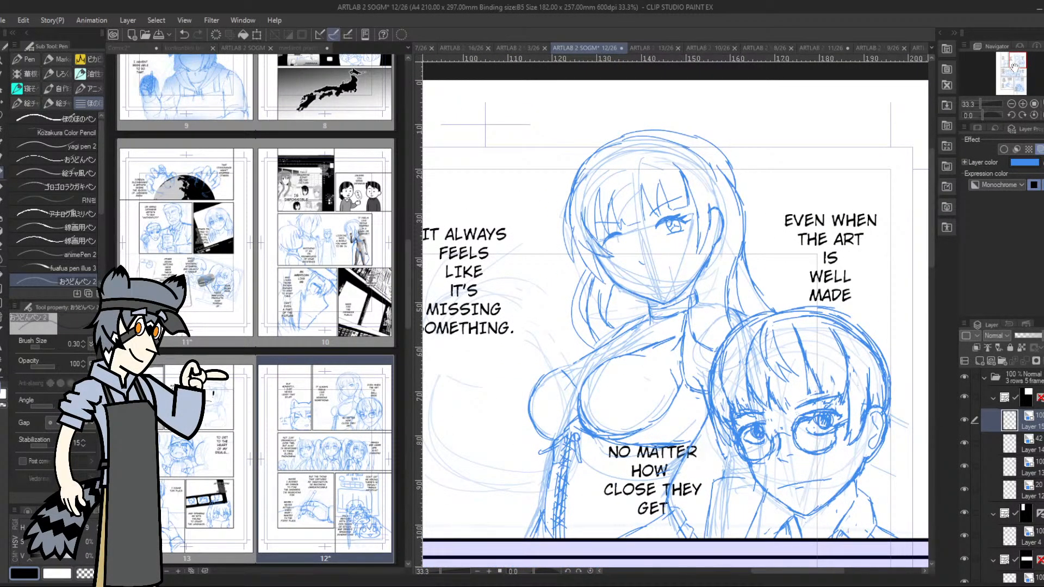
pyautogui.click(1023, 104)
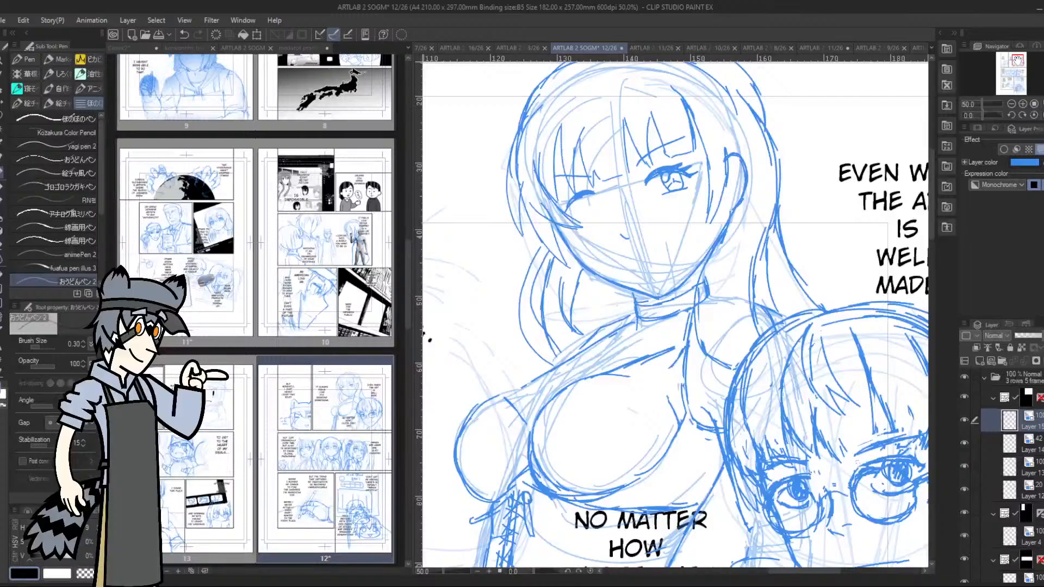
pyautogui.moveTo(1016, 59); pyautogui.dragTo(1017, 58)
pyautogui.click(1022, 104)
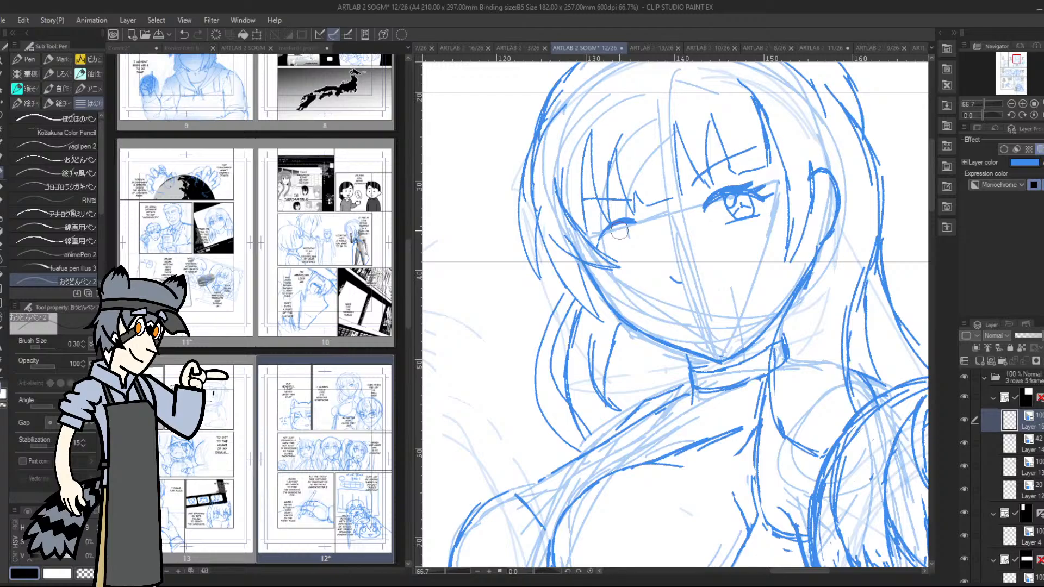
pyautogui.moveTo(597, 242)
pyautogui.mouseDown()
pyautogui.moveTo(631, 217)
pyautogui.moveTo(640, 226)
pyautogui.moveTo(586, 243)
pyautogui.moveTo(591, 231)
pyautogui.moveTo(636, 245)
pyautogui.moveTo(628, 223)
pyautogui.moveTo(613, 252)
pyautogui.moveTo(641, 246)
pyautogui.mouseUp()
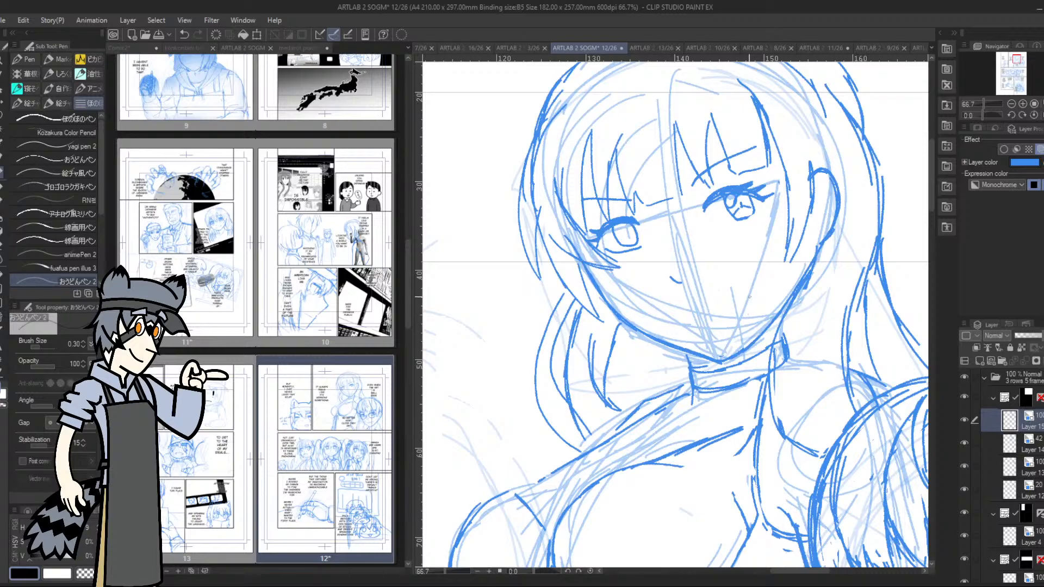
# Try lower eyelid strokes beneath the second figure's eye nearest the ear
pyautogui.moveTo(725, 227); pyautogui.dragTo(762, 211)
pyautogui.moveTo(729, 239); pyautogui.dragTo(780, 208)
pyautogui.moveTo(729, 230); pyautogui.dragTo(764, 210)
pyautogui.moveTo(728, 239)
pyautogui.mouseDown()
pyautogui.moveTo(774, 209)
pyautogui.moveTo(767, 227)
pyautogui.mouseUp()
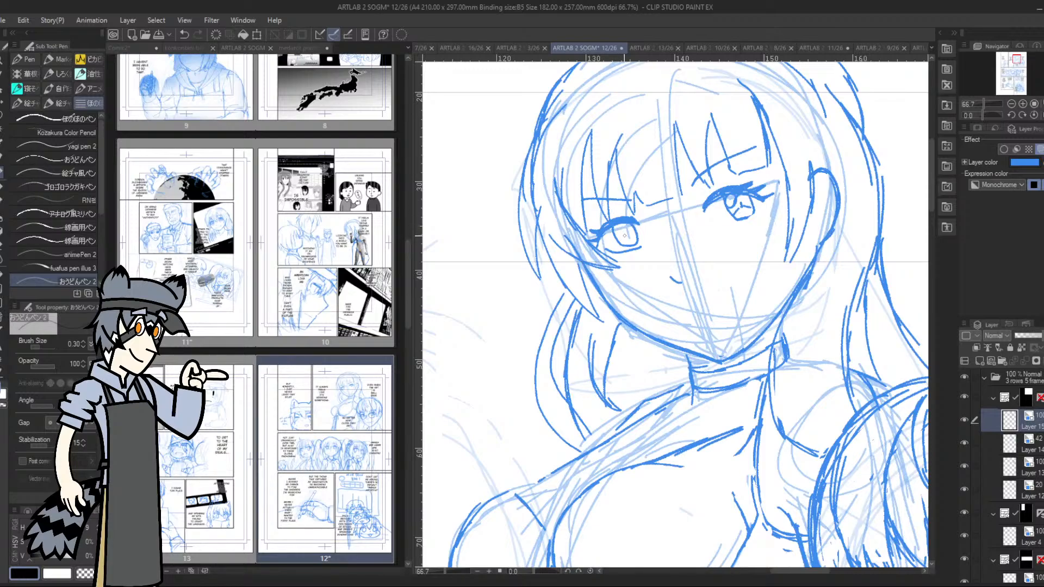
# Redraw the second figure's nose as a short angled stroke below the eyes, undoing the rejected strokes
pyautogui.moveTo(674, 272); pyautogui.dragTo(683, 280)
pyautogui.hotkey('ctrl', 'z')
pyautogui.hotkey('ctrl', 'z')
pyautogui.hotkey('ctrl', 'z')
pyautogui.moveTo(677, 276); pyautogui.dragTo(689, 286)
# Try short mouth strokes beneath the second figure's nose
pyautogui.moveTo(695, 326)
pyautogui.mouseDown()
pyautogui.moveTo(712, 323)
pyautogui.moveTo(713, 337)
pyautogui.moveTo(698, 320)
pyautogui.mouseUp()
pyautogui.moveTo(685, 326); pyautogui.dragTo(729, 313)
pyautogui.moveTo(695, 317)
pyautogui.mouseDown()
pyautogui.moveTo(706, 314)
pyautogui.moveTo(711, 329)
pyautogui.moveTo(695, 327)
pyautogui.mouseUp()
pyautogui.moveTo(687, 329)
pyautogui.mouseDown()
pyautogui.moveTo(742, 311)
pyautogui.moveTo(710, 314)
pyautogui.mouseUp()
# Lower the opacity of the rough sketch layer beneath to 22% and return to the refined drawing layer
pyautogui.click(1027, 444)
pyautogui.moveTo(1020, 337); pyautogui.dragTo(1020, 338)
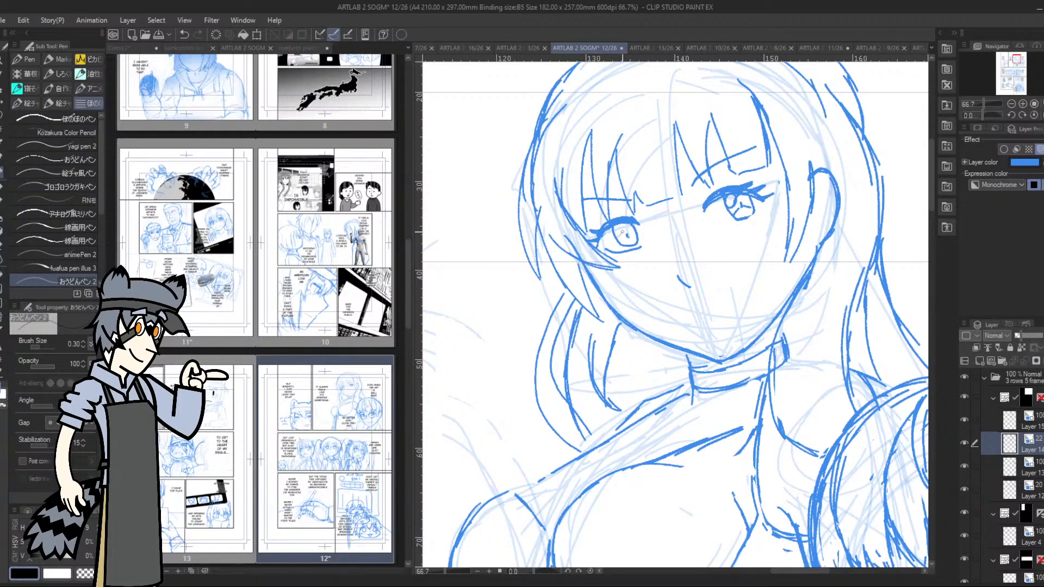
pyautogui.click(1040, 417)
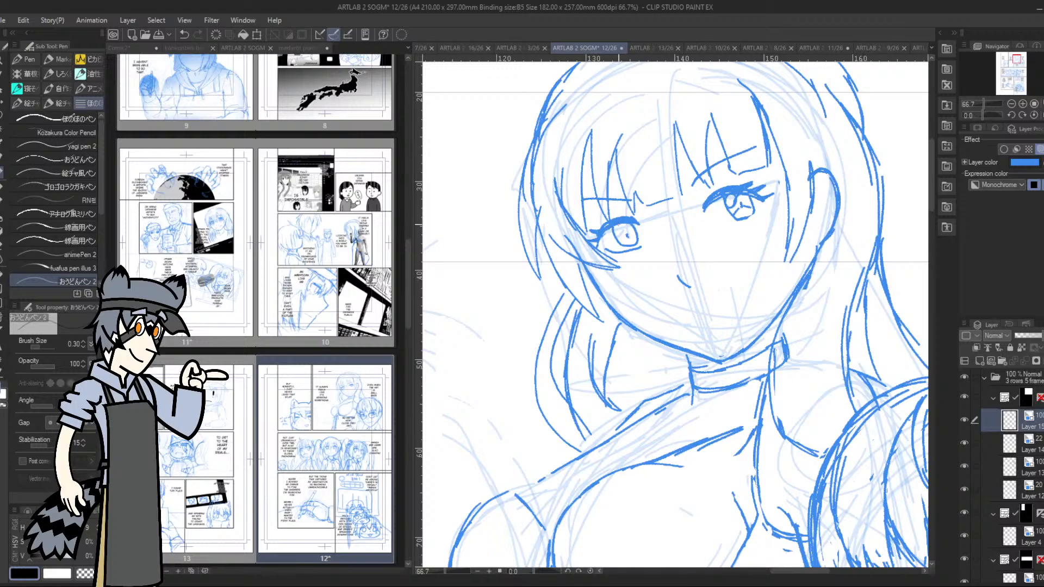
# Detail the iris of the second figure's far eye and sketch the lines for the nose base and mouth
pyautogui.moveTo(623, 231)
pyautogui.mouseDown()
pyautogui.moveTo(613, 234)
pyautogui.moveTo(624, 237)
pyautogui.mouseUp()
pyautogui.moveTo(692, 309); pyautogui.dragTo(699, 304)
pyautogui.moveTo(677, 328); pyautogui.dragTo(738, 304)
pyautogui.moveTo(682, 335); pyautogui.dragTo(714, 315)
pyautogui.moveTo(682, 328); pyautogui.dragTo(729, 311)
# Lasso the second figure's mouth strokes, transform them slightly to adjust their placement, and clear the selection
pyautogui.press('m')
pyautogui.moveTo(690, 299)
pyautogui.mouseDown()
pyautogui.moveTo(720, 342)
pyautogui.moveTo(729, 284)
pyautogui.mouseUp()
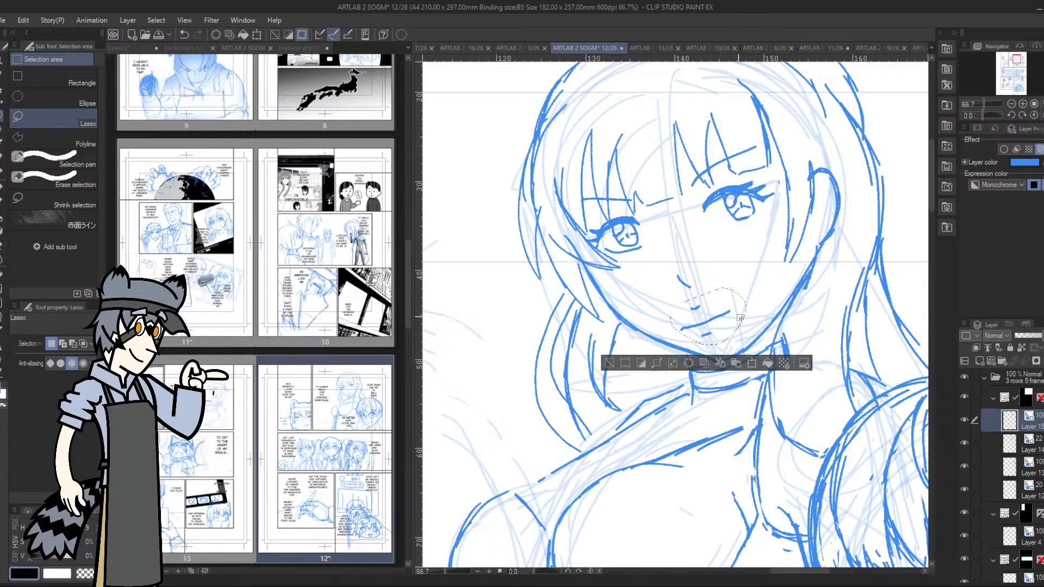
pyautogui.click(751, 363)
pyautogui.moveTo(756, 316); pyautogui.dragTo(732, 314)
pyautogui.click(674, 363)
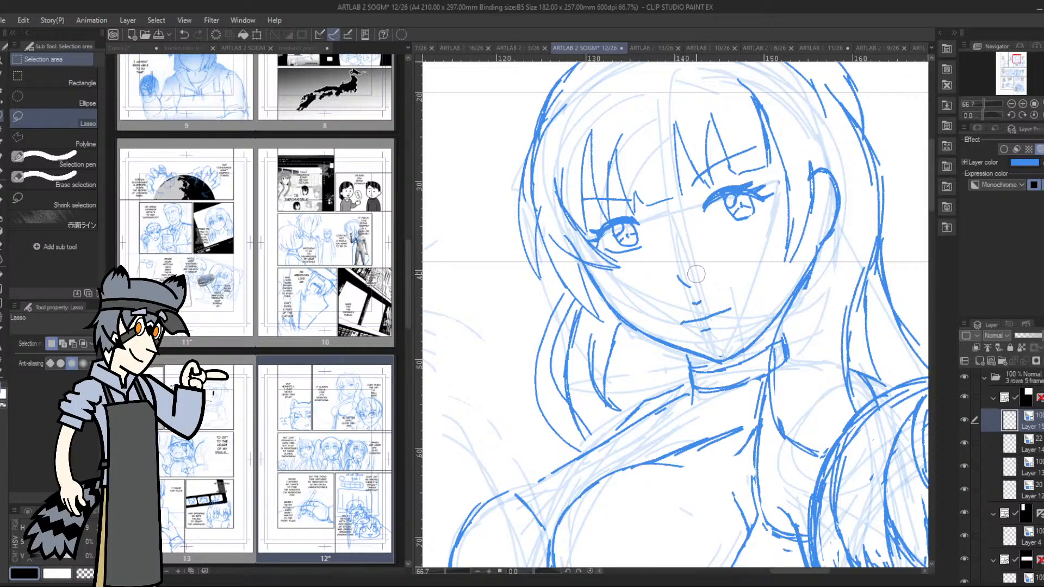
# Refine the underside of the nose and draw the second figure's upper lip line with the pen
pyautogui.moveTo(699, 296); pyautogui.dragTo(703, 298)
pyautogui.press('p')
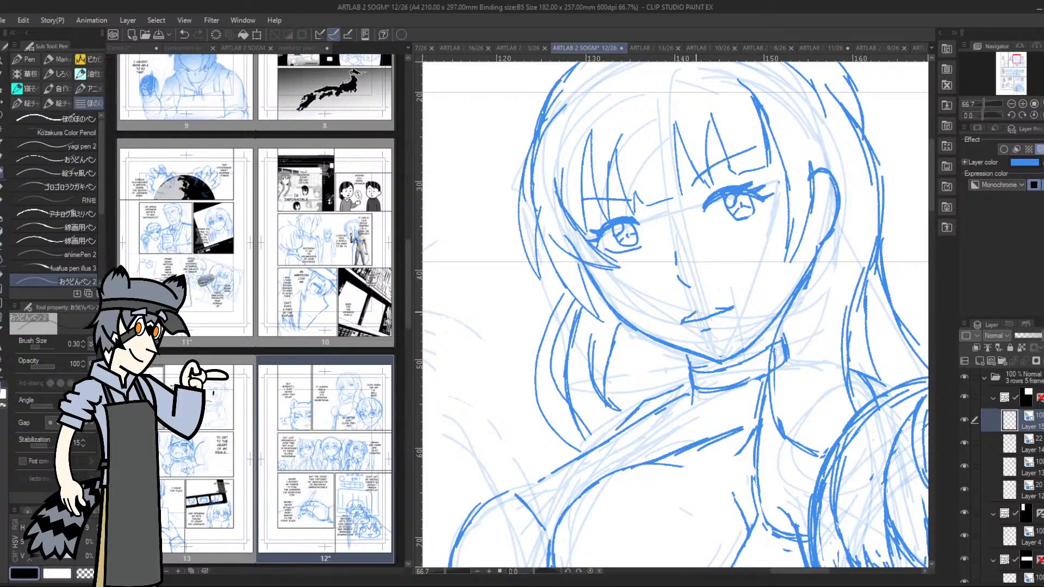
pyautogui.moveTo(699, 311); pyautogui.dragTo(729, 305)
# Examine the second figure's face and body proportions at different canvas rotations and zoom levels
pyautogui.moveTo(983, 112); pyautogui.dragTo(967, 112)
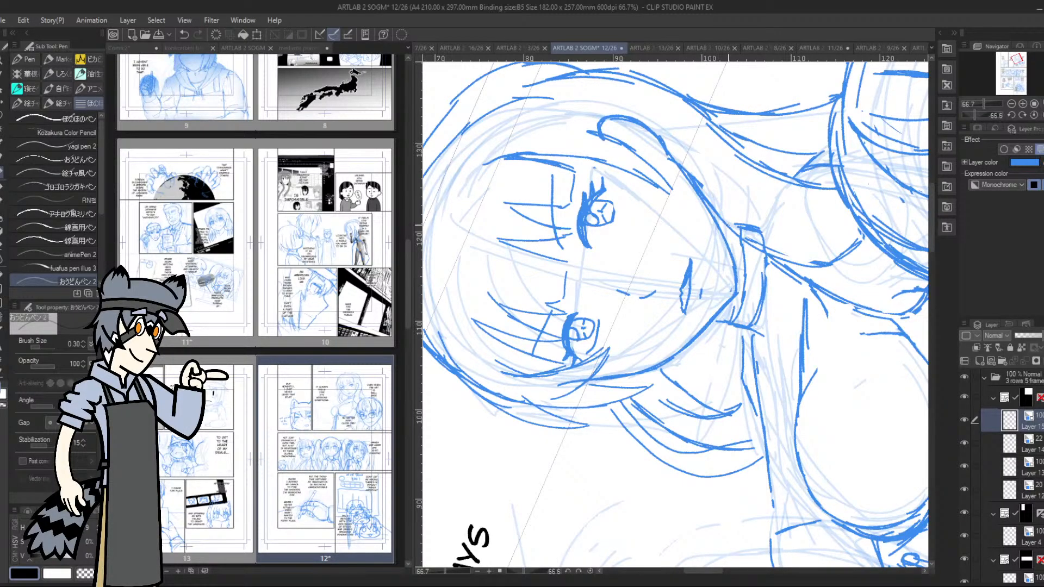
pyautogui.click(1013, 106)
pyautogui.moveTo(974, 115); pyautogui.dragTo(982, 115)
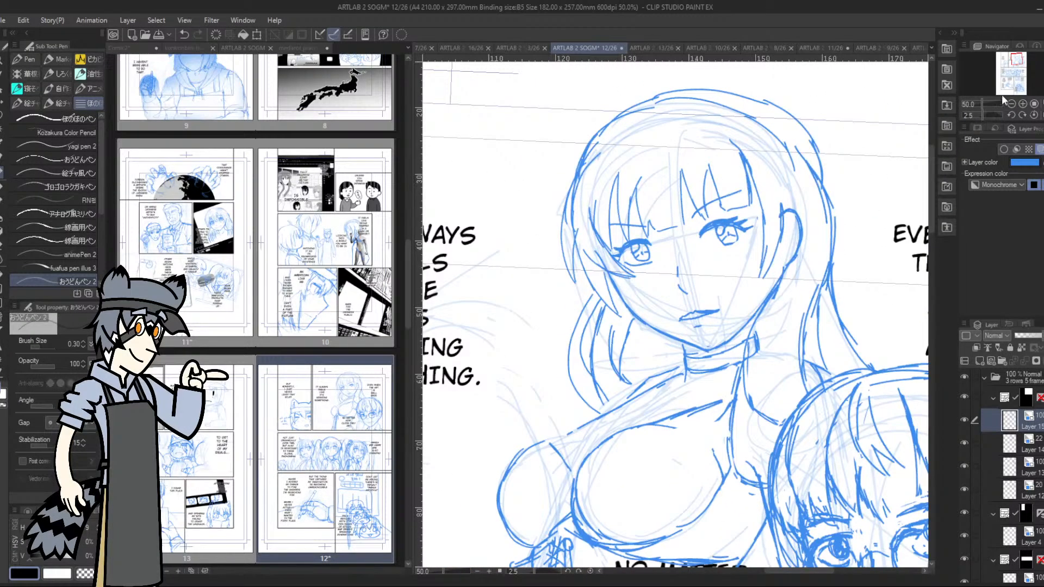
pyautogui.moveTo(1014, 63); pyautogui.dragTo(1013, 56)
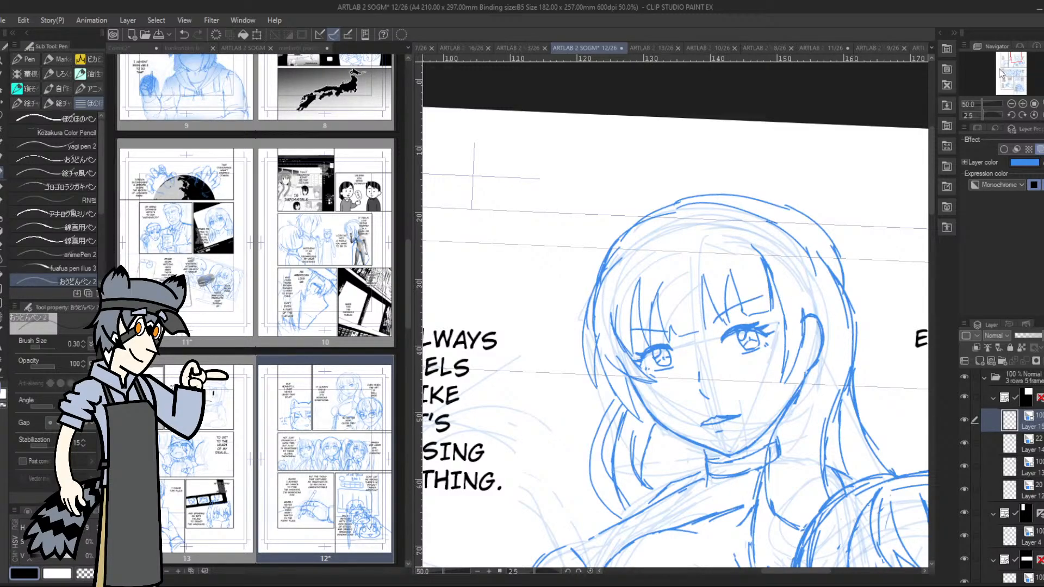
pyautogui.moveTo(1013, 60); pyautogui.dragTo(1016, 62)
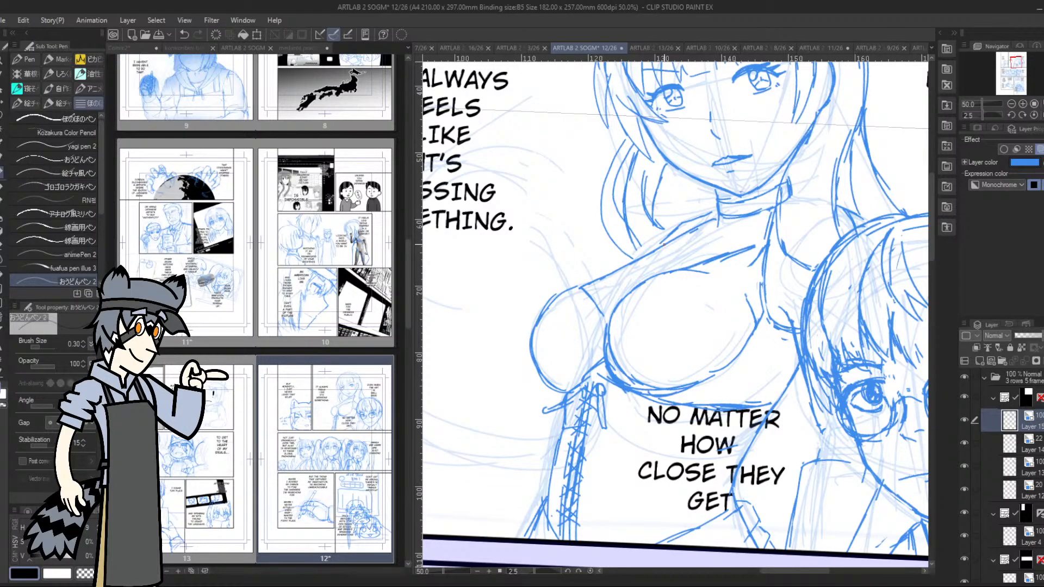
pyautogui.moveTo(1015, 61); pyautogui.dragTo(1017, 60)
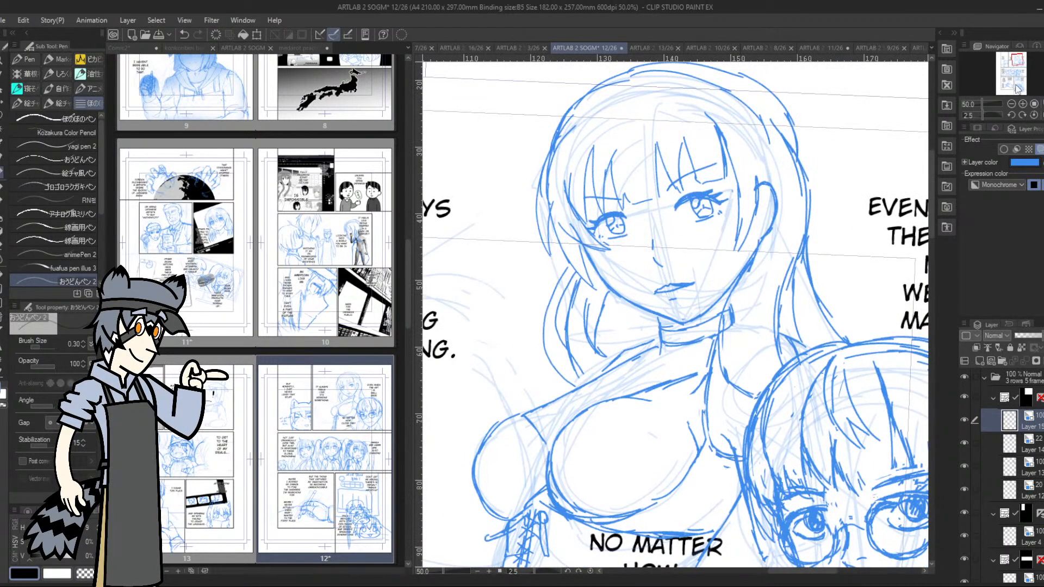
pyautogui.click(1021, 115)
pyautogui.click(1010, 114)
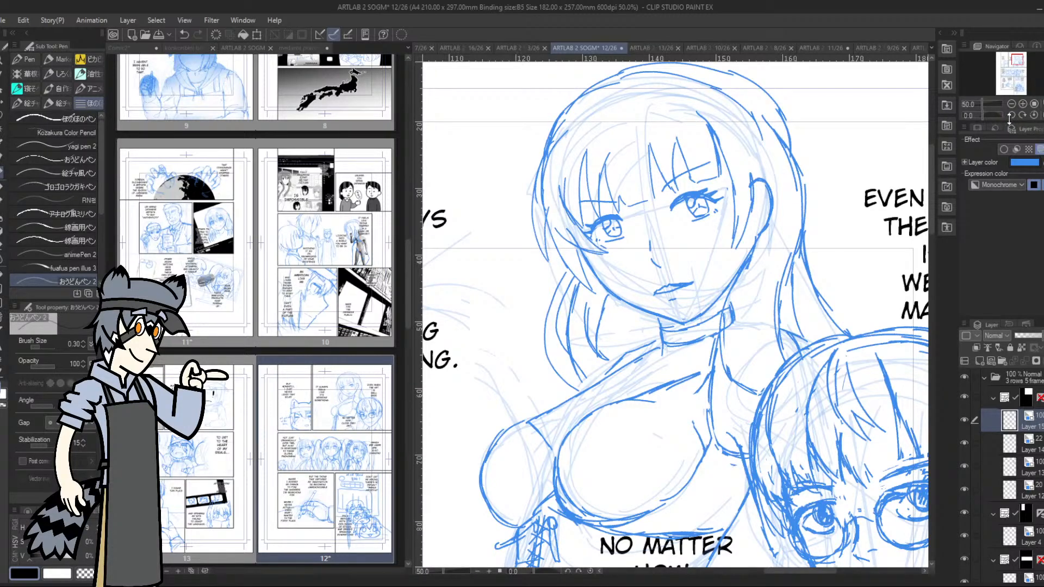
# Lasso the second figure's eye nearest the ear, enlarge it slightly and rotate it about 3 degrees
pyautogui.press('m')
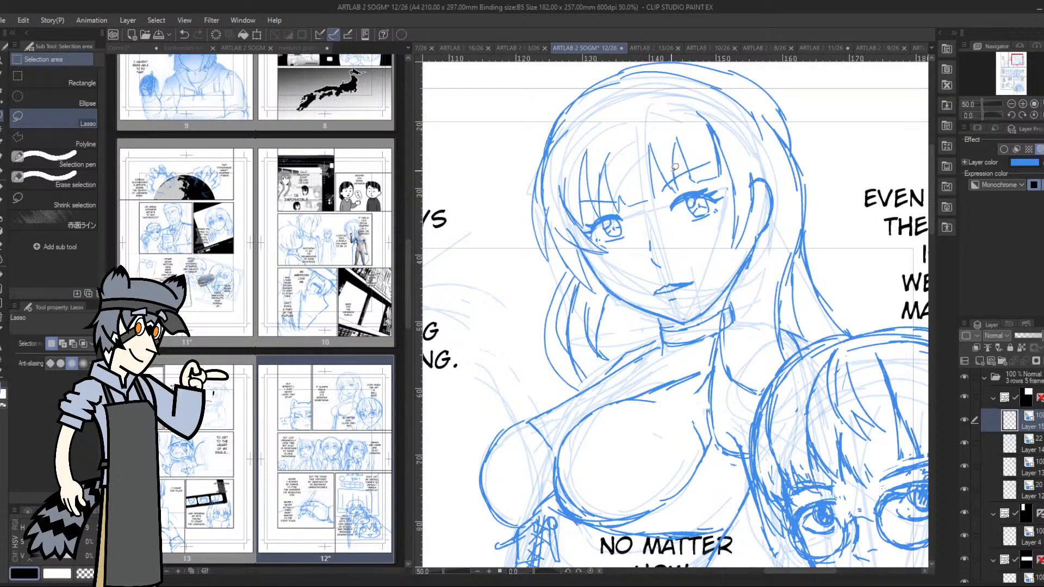
pyautogui.moveTo(673, 165)
pyautogui.mouseDown()
pyautogui.moveTo(687, 235)
pyautogui.moveTo(731, 163)
pyautogui.mouseUp()
pyautogui.hotkey('ctrl', 't')
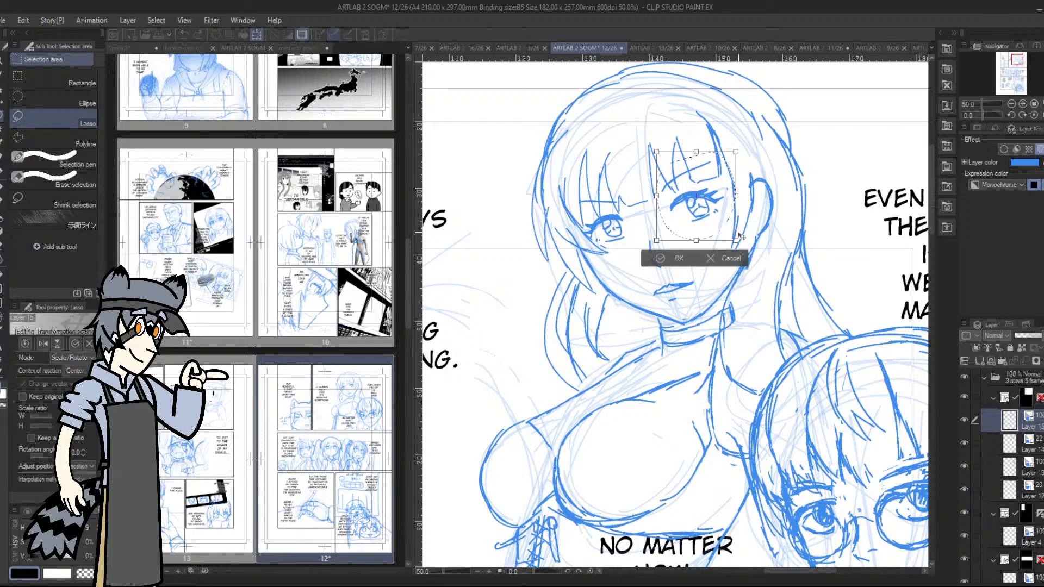
pyautogui.moveTo(738, 240); pyautogui.dragTo(740, 250)
pyautogui.moveTo(722, 211); pyautogui.dragTo(719, 208)
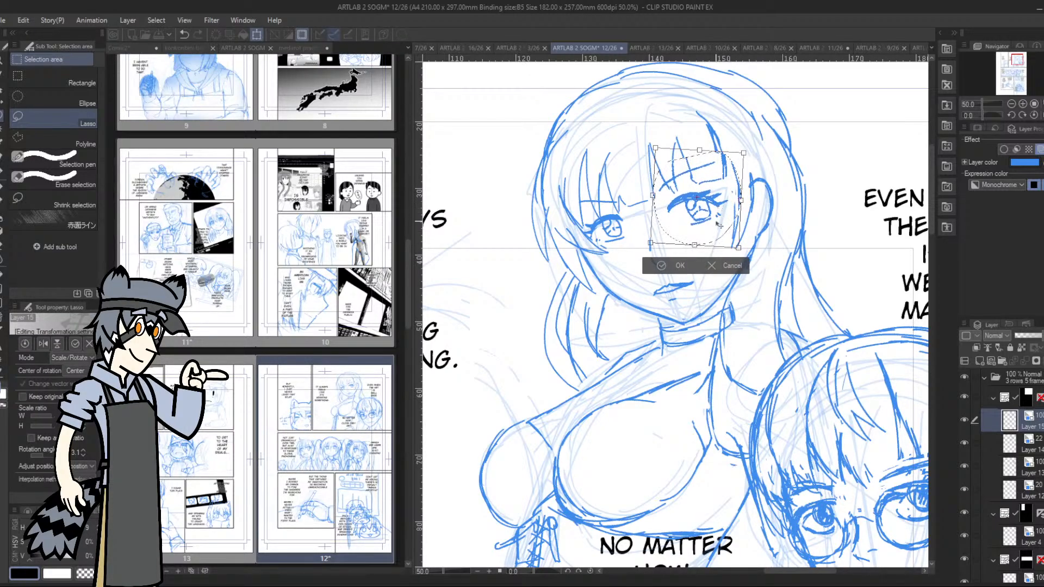
pyautogui.click(663, 265)
pyautogui.hotkey('ctrl', 'd')
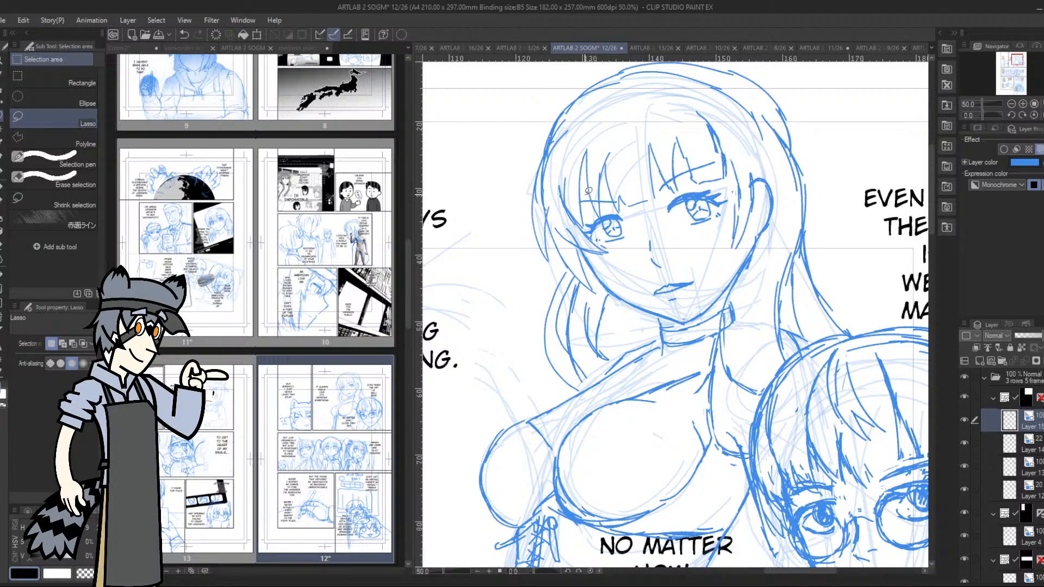
# Lasso the second figure's far eye, enlarge it slightly and adjust its angle and position
pyautogui.moveTo(597, 243)
pyautogui.mouseDown()
pyautogui.moveTo(632, 216)
pyautogui.moveTo(607, 193)
pyautogui.moveTo(584, 208)
pyautogui.mouseUp()
pyautogui.click(649, 272)
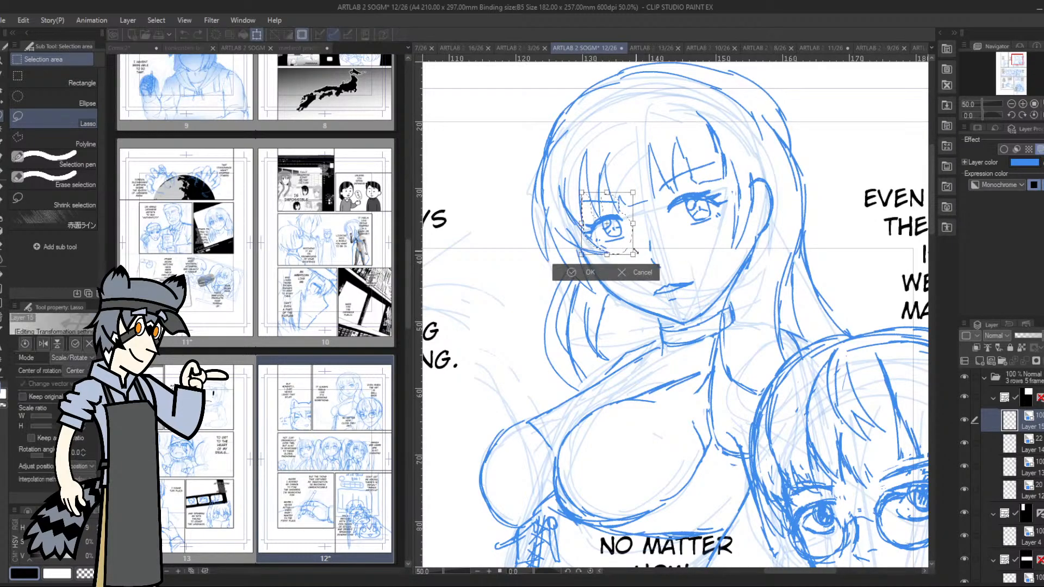
pyautogui.moveTo(633, 254)
pyautogui.mouseDown()
pyautogui.moveTo(641, 260)
pyautogui.moveTo(621, 237)
pyautogui.moveTo(636, 223)
pyautogui.moveTo(621, 216)
pyautogui.mouseUp()
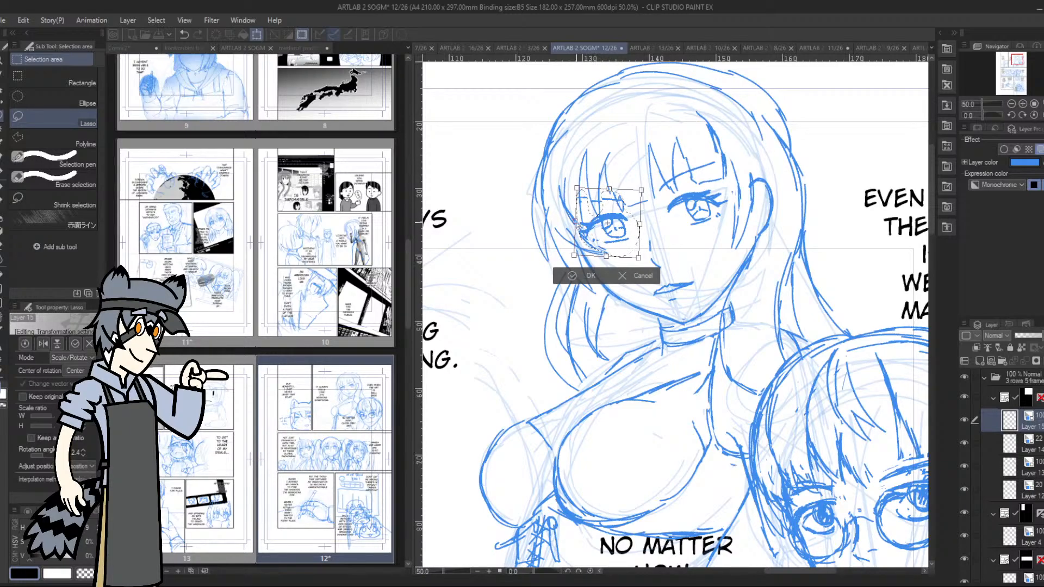
pyautogui.moveTo(576, 222); pyautogui.dragTo(579, 225)
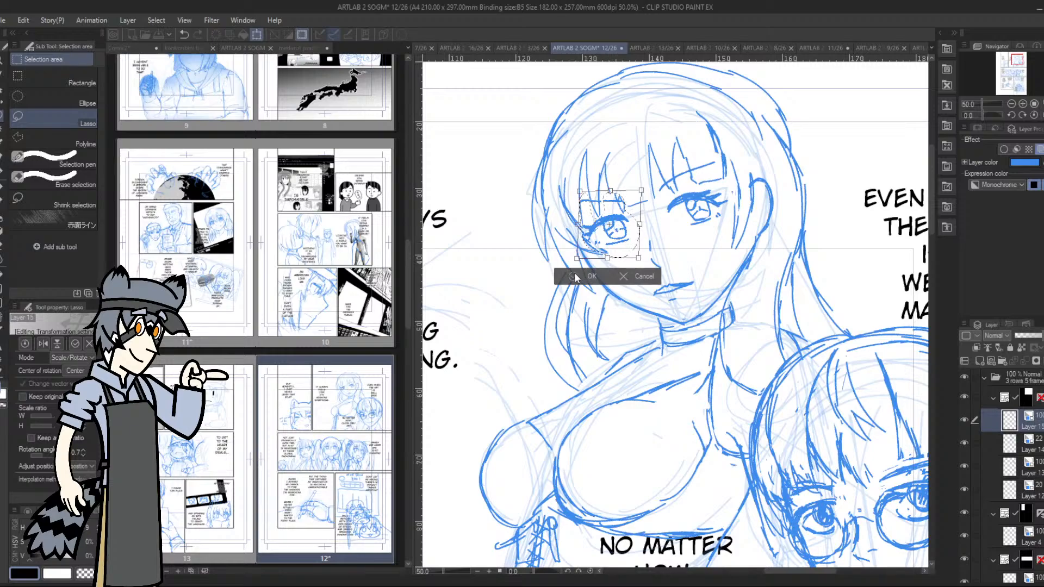
pyautogui.click(574, 274)
pyautogui.click(515, 259)
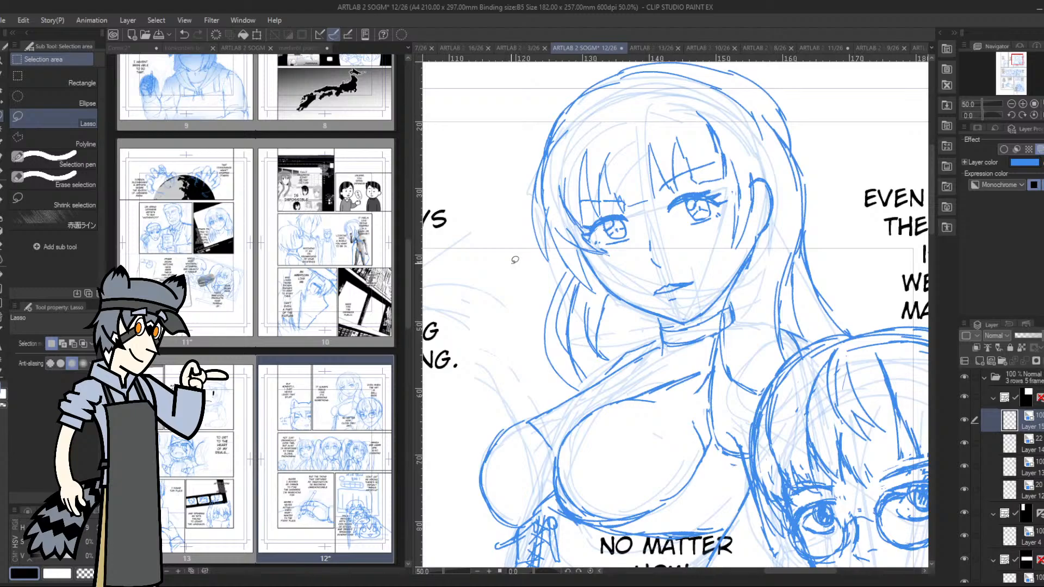
# Touch up the eye nearest the ear and sketch loose pointed hair tufts along the far side of the head
pyautogui.click(2, 174)
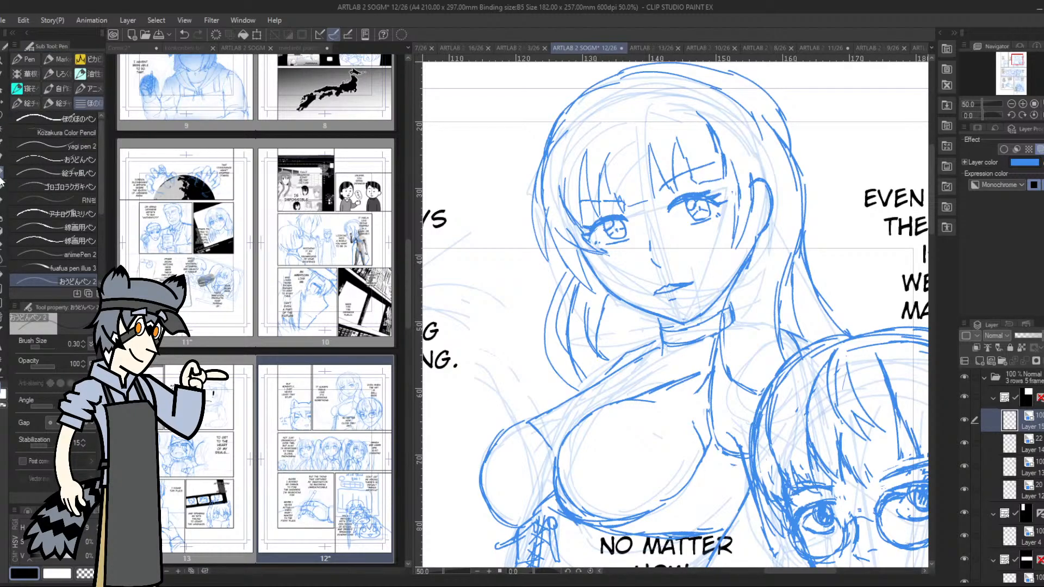
pyautogui.moveTo(722, 203); pyautogui.dragTo(713, 204)
pyautogui.click(1011, 104)
pyautogui.moveTo(1016, 59); pyautogui.dragTo(1011, 65)
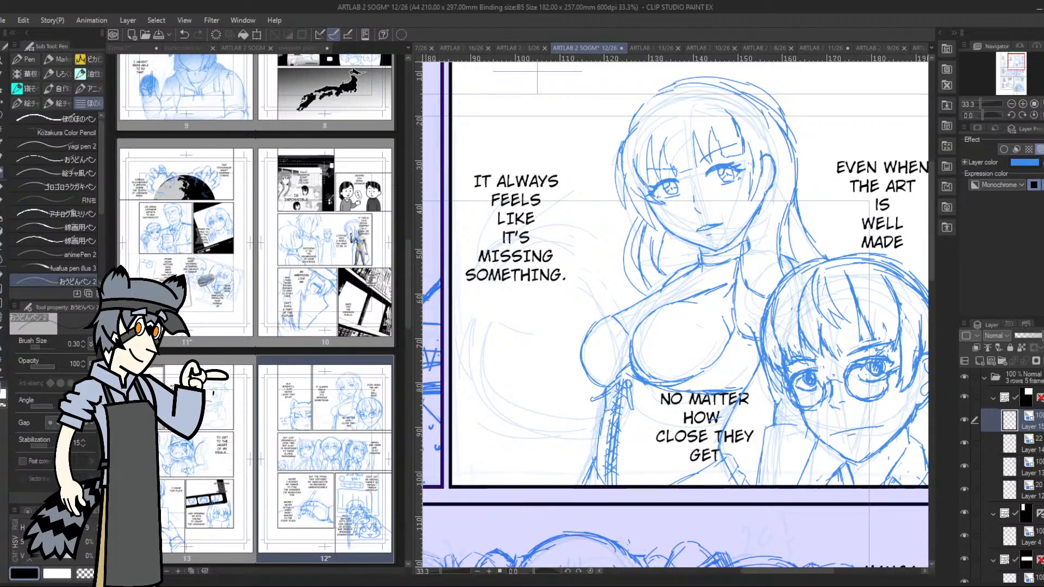
pyautogui.moveTo(646, 102)
pyautogui.mouseDown()
pyautogui.moveTo(600, 119)
pyautogui.moveTo(612, 124)
pyautogui.moveTo(620, 117)
pyautogui.moveTo(599, 119)
pyautogui.moveTo(642, 132)
pyautogui.mouseUp()
pyautogui.moveTo(595, 106); pyautogui.dragTo(602, 123)
pyautogui.moveTo(595, 107)
pyautogui.mouseDown()
pyautogui.moveTo(627, 116)
pyautogui.moveTo(651, 98)
pyautogui.mouseUp()
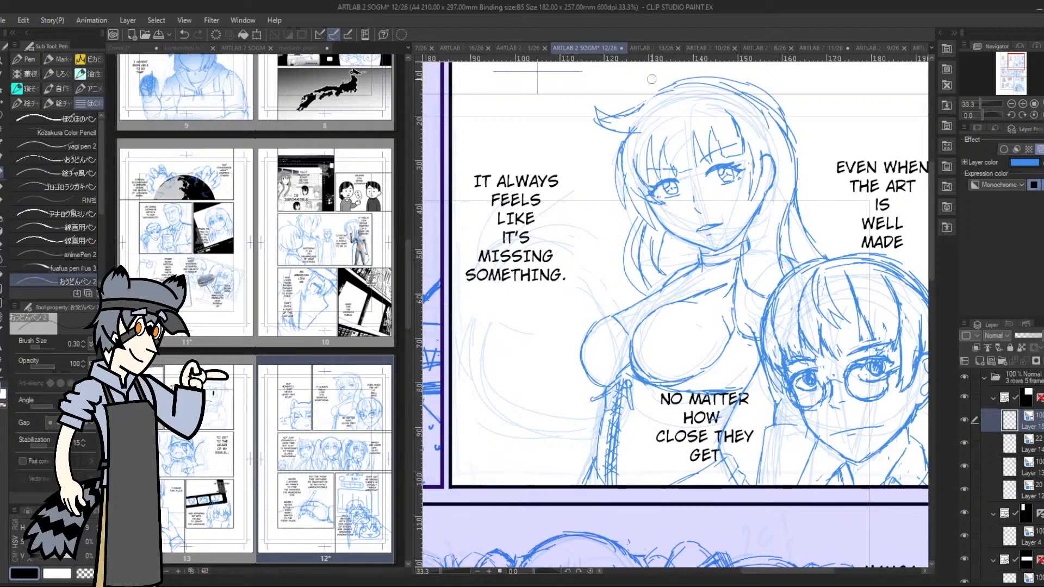
pyautogui.moveTo(624, 135); pyautogui.dragTo(603, 189)
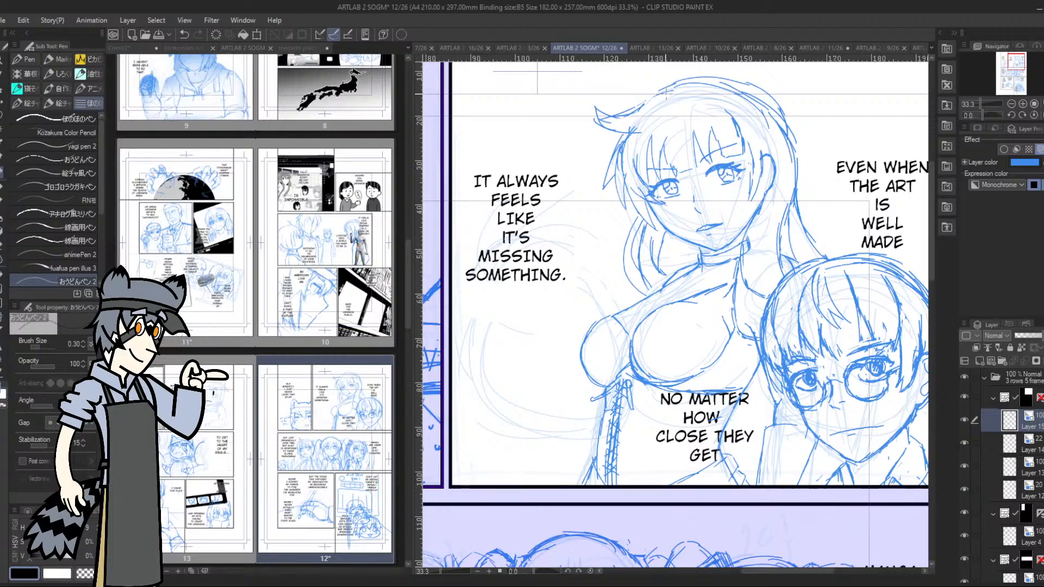
# Sketch the handle and ferrule of a paintbrush sticking out behind the second figure's hair
pyautogui.moveTo(801, 212)
pyautogui.mouseDown()
pyautogui.moveTo(843, 143)
pyautogui.moveTo(823, 178)
pyautogui.mouseUp()
pyautogui.moveTo(804, 239); pyautogui.dragTo(826, 206)
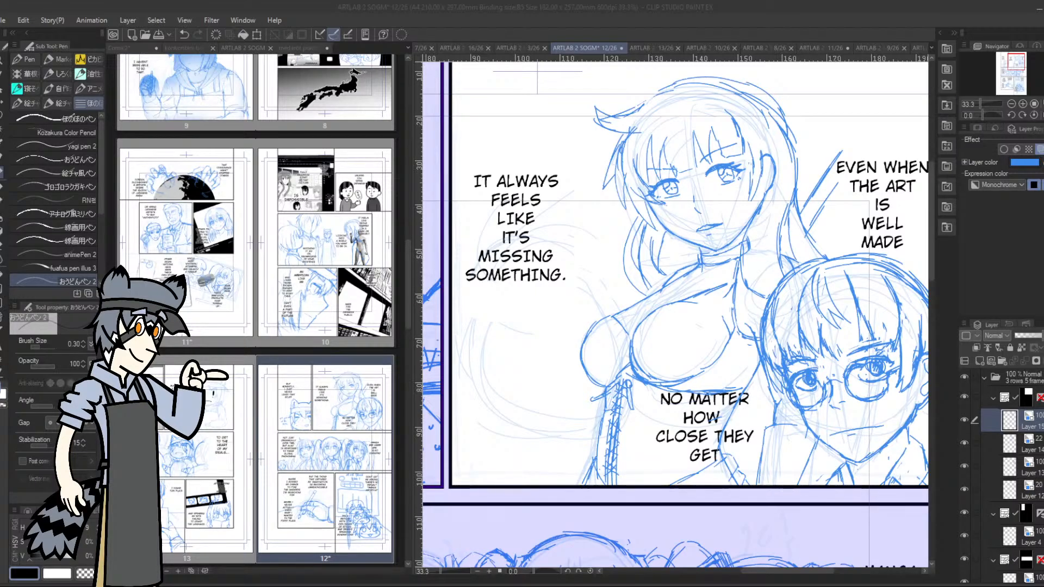
pyautogui.moveTo(1015, 63); pyautogui.dragTo(1019, 58)
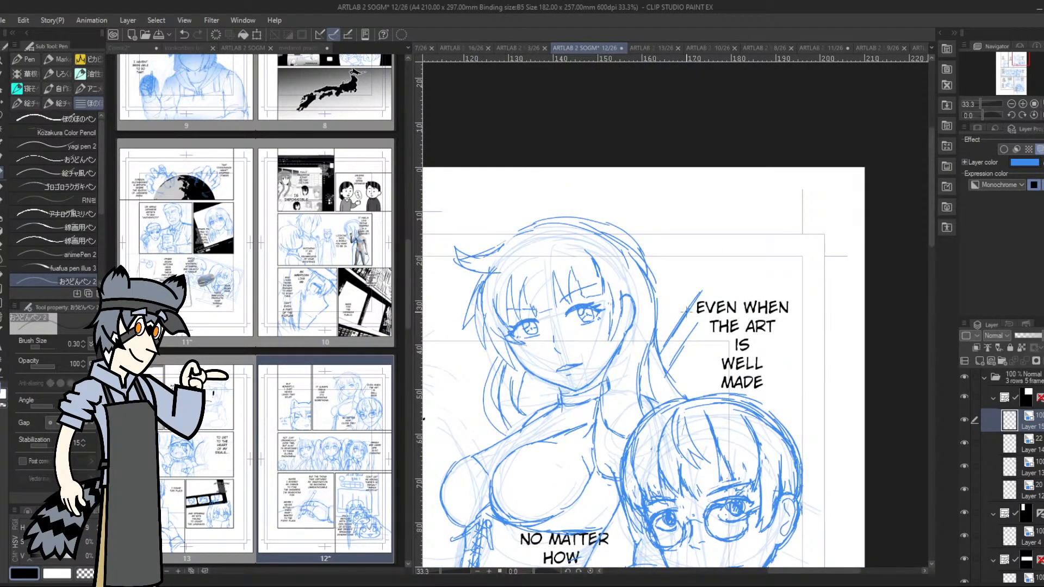
pyautogui.moveTo(687, 323)
pyautogui.mouseDown()
pyautogui.moveTo(686, 306)
pyautogui.moveTo(688, 334)
pyautogui.moveTo(697, 316)
pyautogui.moveTo(676, 315)
pyautogui.moveTo(696, 328)
pyautogui.mouseUp()
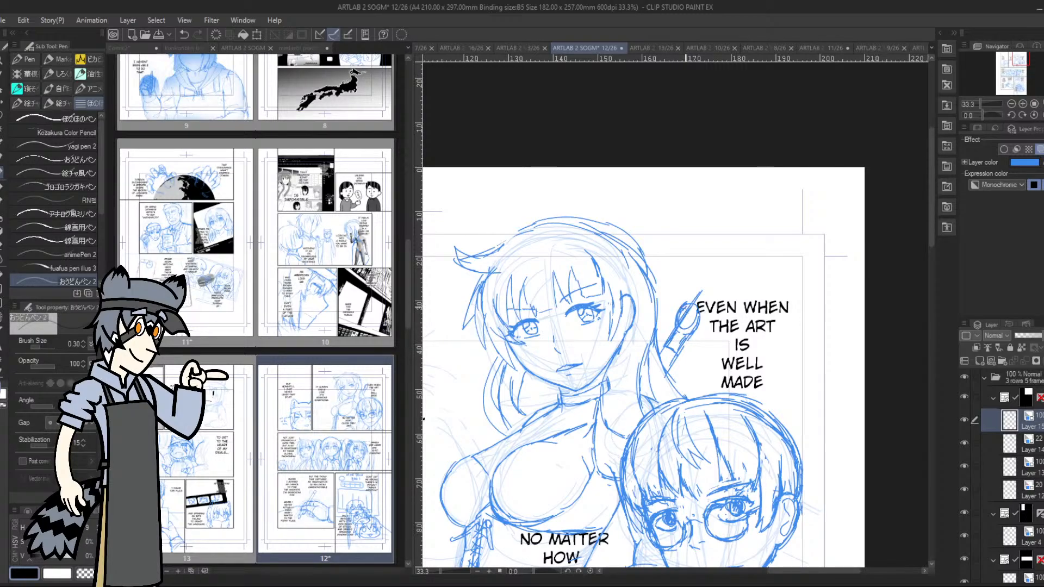
# Outline the paintbrush's broad bristle head, tapering to a point above the lettering
pyautogui.moveTo(687, 302)
pyautogui.mouseDown()
pyautogui.moveTo(692, 275)
pyautogui.moveTo(676, 301)
pyautogui.moveTo(689, 276)
pyautogui.moveTo(732, 249)
pyautogui.moveTo(728, 276)
pyautogui.moveTo(738, 236)
pyautogui.moveTo(689, 270)
pyautogui.moveTo(674, 308)
pyautogui.moveTo(687, 279)
pyautogui.moveTo(674, 293)
pyautogui.moveTo(716, 251)
pyautogui.mouseUp()
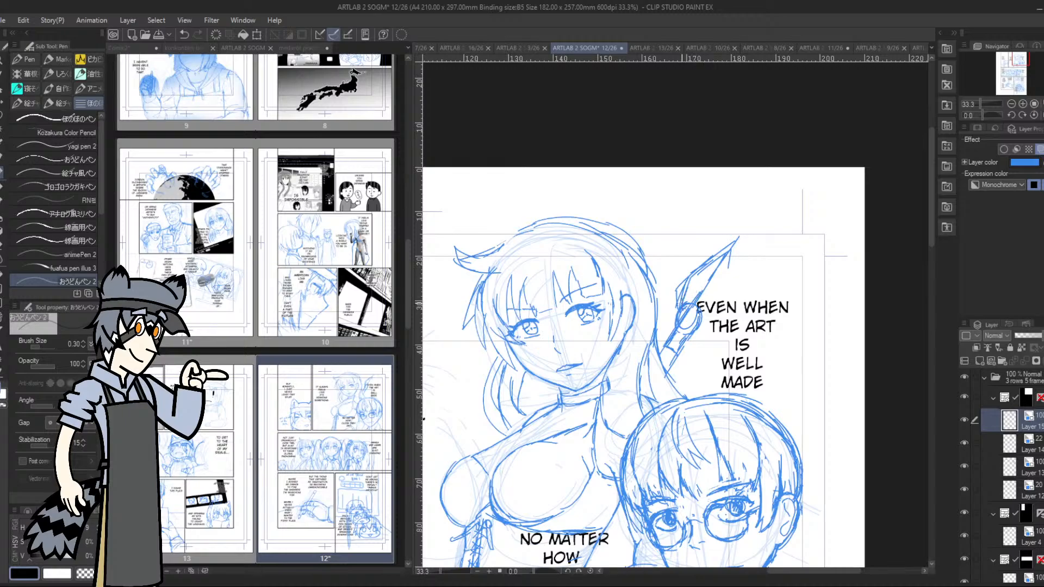
pyautogui.moveTo(686, 287)
pyautogui.mouseDown()
pyautogui.moveTo(719, 253)
pyautogui.moveTo(726, 279)
pyautogui.moveTo(703, 321)
pyautogui.moveTo(730, 266)
pyautogui.moveTo(715, 299)
pyautogui.mouseUp()
pyautogui.moveTo(718, 290)
pyautogui.mouseDown()
pyautogui.moveTo(702, 315)
pyautogui.moveTo(713, 318)
pyautogui.moveTo(727, 300)
pyautogui.moveTo(736, 239)
pyautogui.mouseUp()
pyautogui.moveTo(701, 292); pyautogui.dragTo(729, 240)
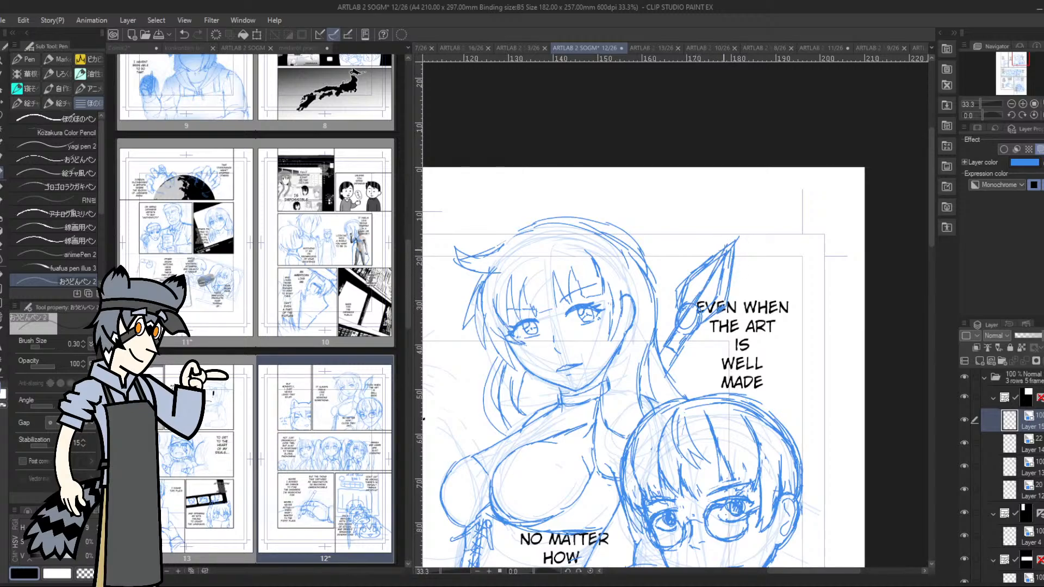
# Add inner bristle strokes to the brush head and a band and edge line to its handle
pyautogui.moveTo(705, 294); pyautogui.dragTo(698, 307)
pyautogui.moveTo(712, 263)
pyautogui.mouseDown()
pyautogui.moveTo(705, 284)
pyautogui.moveTo(722, 270)
pyautogui.mouseUp()
pyautogui.moveTo(667, 351)
pyautogui.mouseDown()
pyautogui.moveTo(677, 358)
pyautogui.moveTo(672, 339)
pyautogui.moveTo(686, 321)
pyautogui.moveTo(681, 353)
pyautogui.mouseUp()
pyautogui.moveTo(684, 342)
pyautogui.mouseDown()
pyautogui.moveTo(674, 358)
pyautogui.moveTo(681, 330)
pyautogui.moveTo(667, 372)
pyautogui.mouseUp()
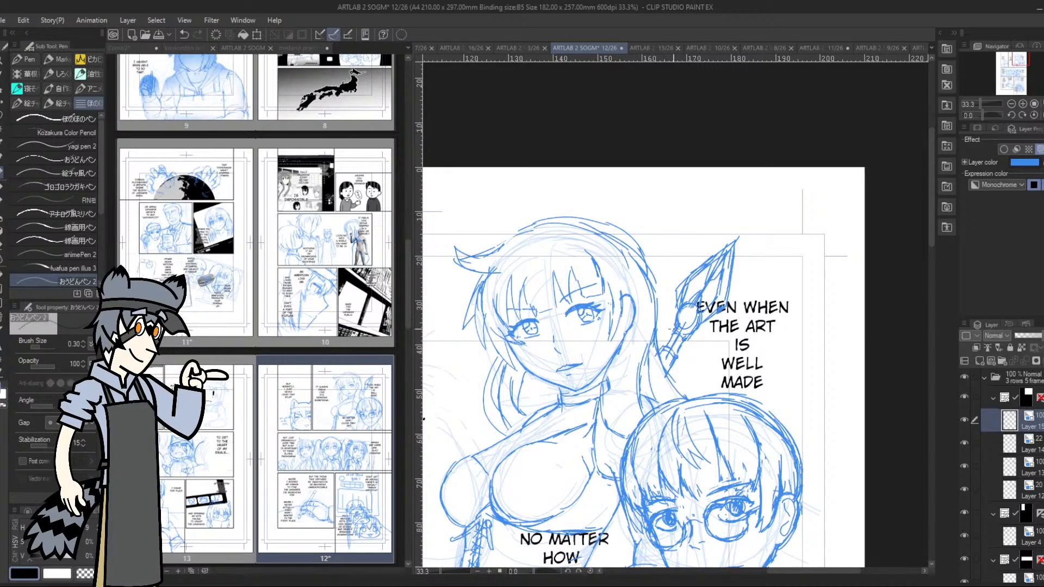
# Sketch a second long, slender tool crossing the paintbrush diagonally from the second figure's hair
pyautogui.click(1015, 60)
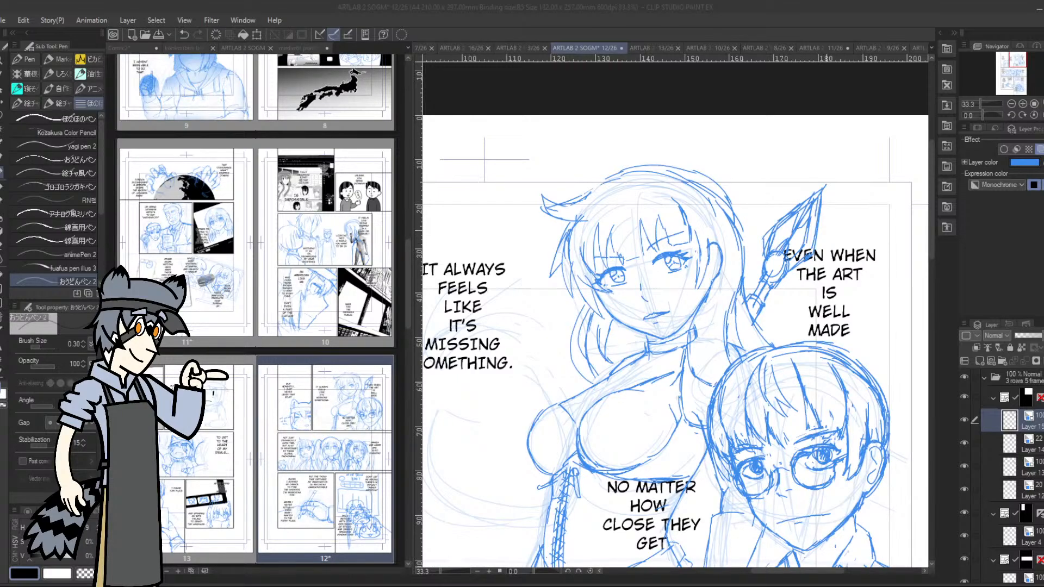
pyautogui.click(781, 225)
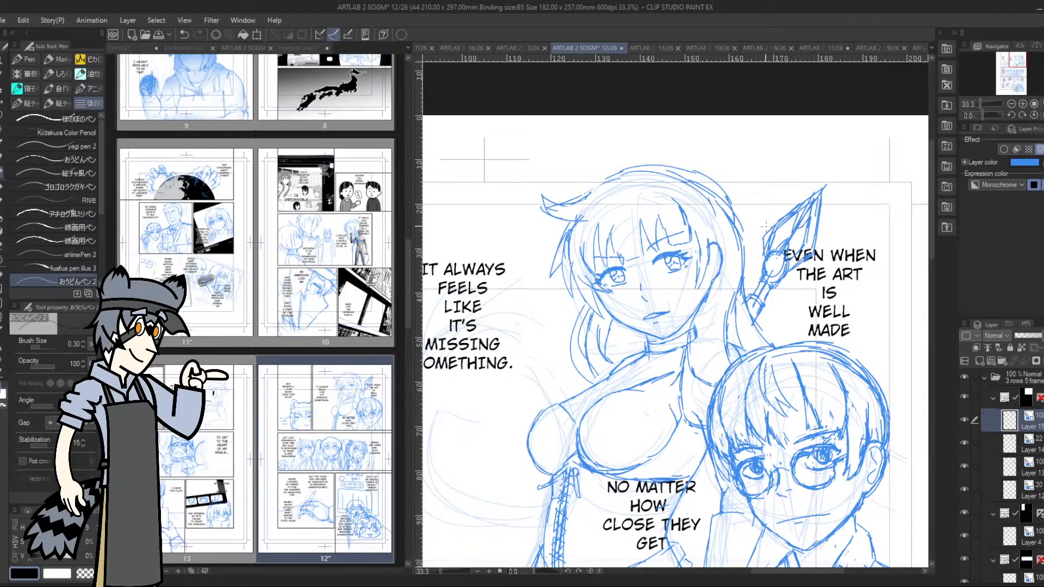
pyautogui.moveTo(755, 221); pyautogui.dragTo(821, 249)
pyautogui.moveTo(734, 202); pyautogui.dragTo(808, 247)
pyautogui.moveTo(737, 206)
pyautogui.mouseDown()
pyautogui.moveTo(882, 277)
pyautogui.moveTo(873, 290)
pyautogui.moveTo(825, 290)
pyautogui.mouseUp()
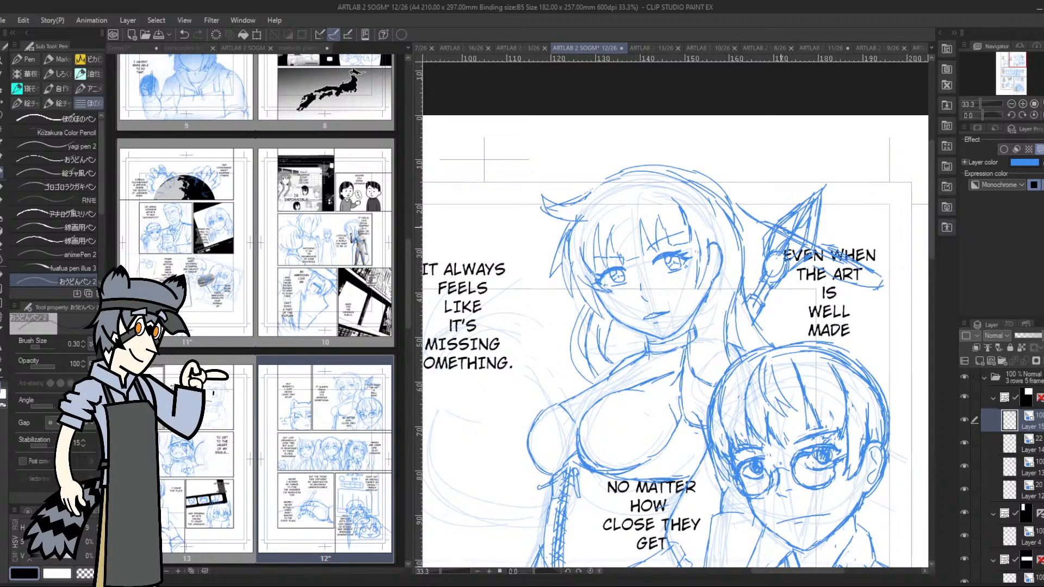
pyautogui.moveTo(767, 231)
pyautogui.mouseDown()
pyautogui.moveTo(799, 248)
pyautogui.moveTo(780, 240)
pyautogui.mouseUp()
# Try reworking the second tool's outer end and the lines where it crosses the paintbrush
pyautogui.moveTo(814, 263)
pyautogui.mouseDown()
pyautogui.moveTo(854, 283)
pyautogui.moveTo(885, 289)
pyautogui.moveTo(888, 280)
pyautogui.mouseUp()
pyautogui.moveTo(842, 254); pyautogui.dragTo(820, 243)
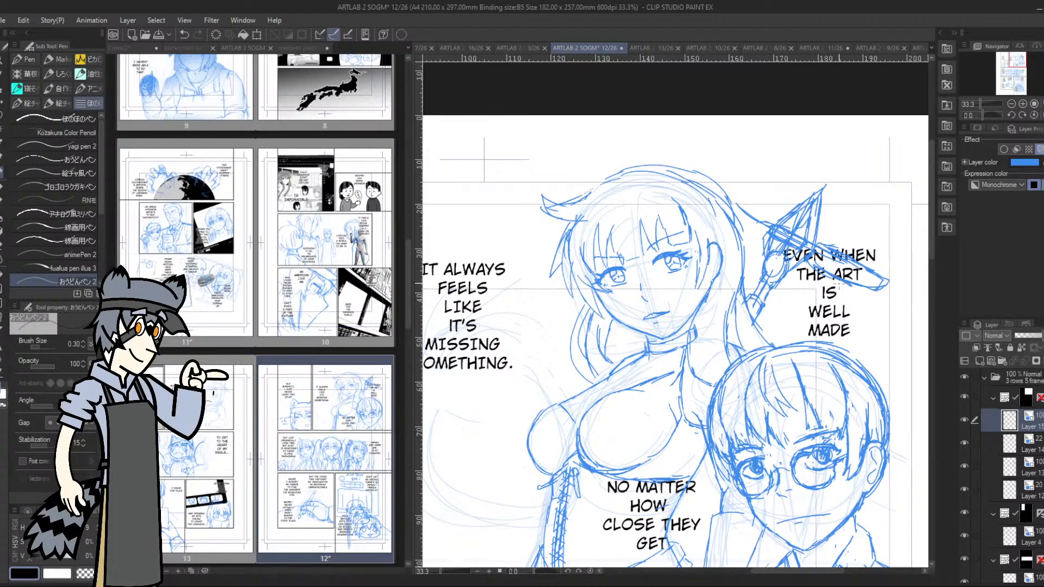
pyautogui.hotkey('ctrl', 'z')
pyautogui.moveTo(770, 222)
pyautogui.mouseDown()
pyautogui.moveTo(756, 243)
pyautogui.moveTo(766, 234)
pyautogui.mouseUp()
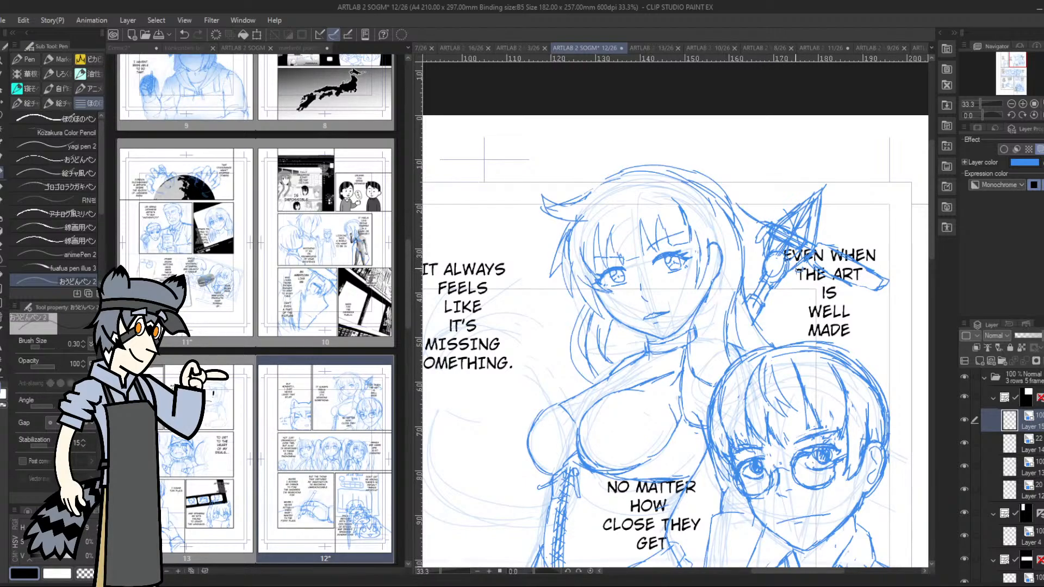
pyautogui.moveTo(778, 229)
pyautogui.mouseDown()
pyautogui.moveTo(783, 245)
pyautogui.moveTo(770, 251)
pyautogui.mouseUp()
pyautogui.moveTo(783, 208)
pyautogui.mouseDown()
pyautogui.moveTo(772, 220)
pyautogui.moveTo(810, 250)
pyautogui.mouseUp()
# Undo the latest refinement strokes on the second tool
pyautogui.hotkey('ctrl', 'z')
pyautogui.hotkey('ctrl', 'z')
pyautogui.hotkey('ctrl', 'z')
pyautogui.hotkey('ctrl', 'z')
pyautogui.hotkey('ctrl', 'z')
pyautogui.hotkey('ctrl', 'z')
# Undo the remaining strokes of the long tool crossing the paintbrush beside the long-haired woman
pyautogui.hotkey('ctrl', 'z')
pyautogui.hotkey('ctrl', 'z')
pyautogui.hotkey('ctrl', 'z')
pyautogui.hotkey('ctrl', 'z')
pyautogui.hotkey('ctrl', 'z')
pyautogui.hotkey('ctrl', 'z')
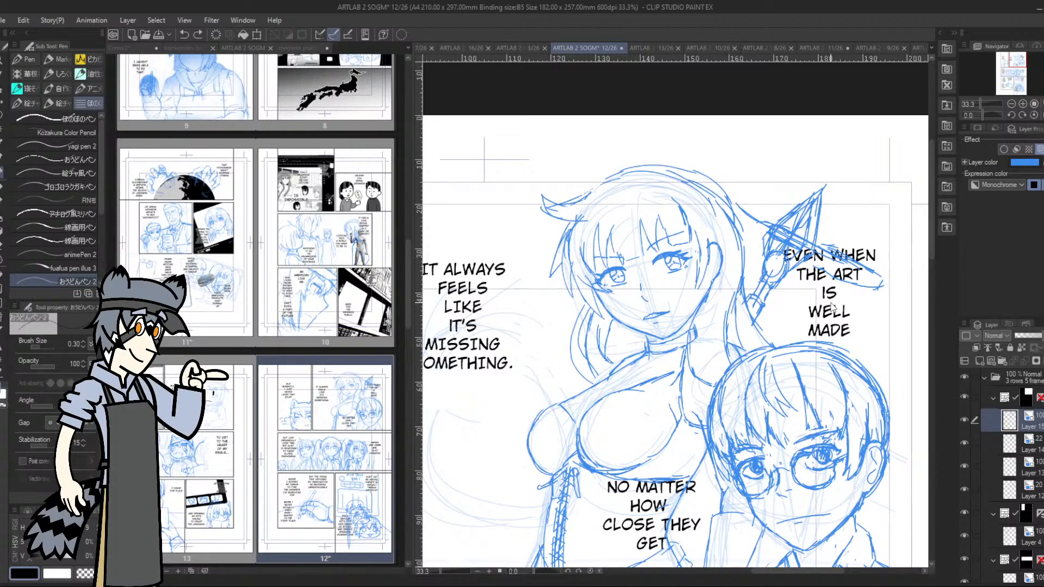
pyautogui.hotkey('ctrl', 'z')
pyautogui.hotkey('ctrl', 'z')
pyautogui.hotkey('ctrl', 'z')
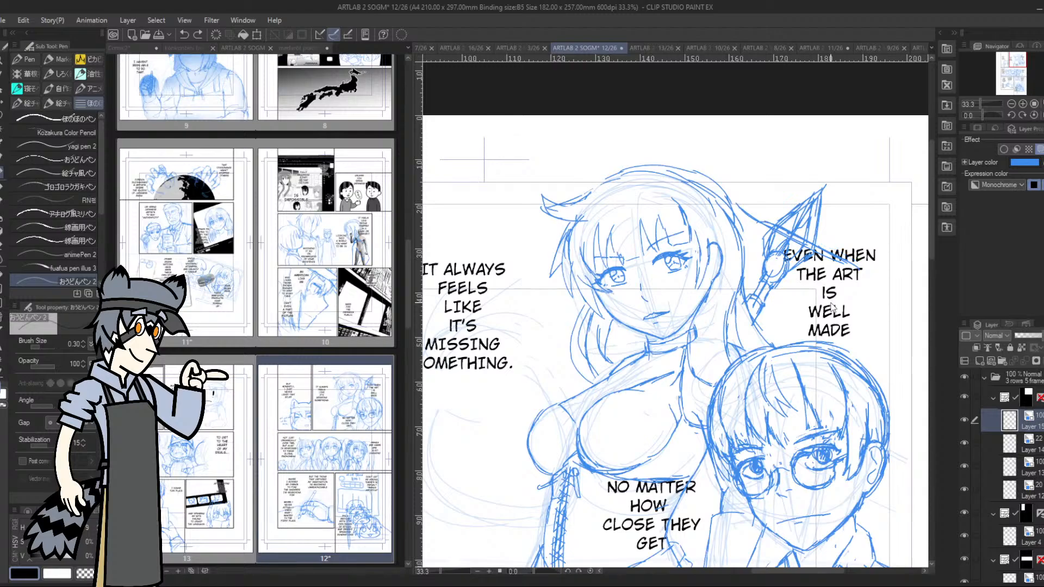
pyautogui.hotkey('ctrl', 'z')
pyautogui.hotkey('ctrl', 'z')
pyautogui.hotkey('ctrl', 'z')
pyautogui.hotkey('ctrl', 'z')
pyautogui.hotkey('ctrl', 'z')
pyautogui.hotkey('ctrl', 'z')
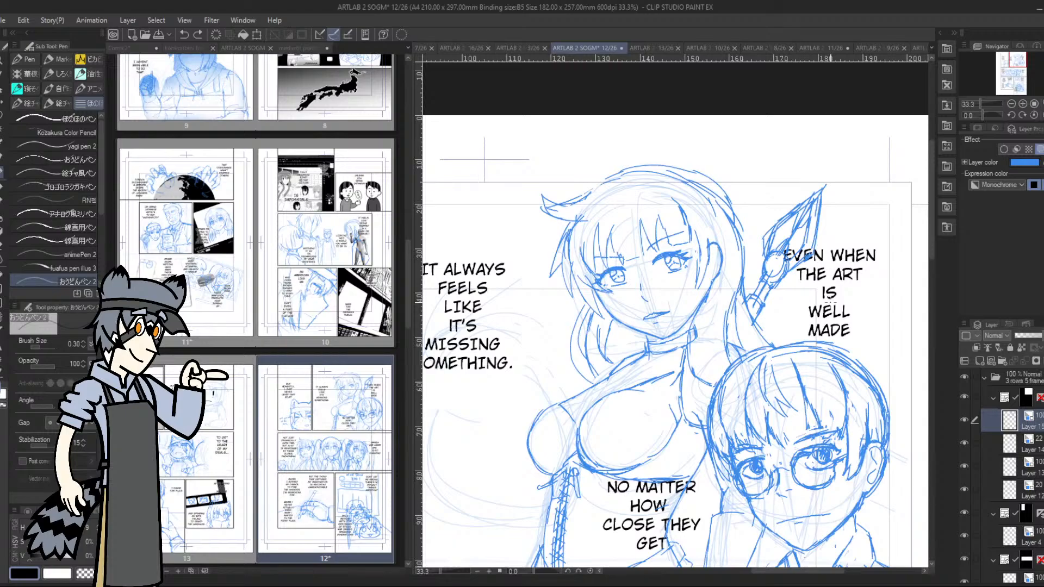
# Sketch a shorter second tool angling out from beneath the paintbrush and rework the handle and hair lines where they meet
pyautogui.moveTo(781, 285); pyautogui.dragTo(833, 304)
pyautogui.moveTo(754, 279)
pyautogui.mouseDown()
pyautogui.moveTo(767, 307)
pyautogui.moveTo(776, 294)
pyautogui.moveTo(764, 310)
pyautogui.moveTo(772, 302)
pyautogui.moveTo(754, 287)
pyautogui.moveTo(772, 303)
pyautogui.moveTo(754, 296)
pyautogui.moveTo(760, 271)
pyautogui.moveTo(818, 289)
pyautogui.moveTo(780, 288)
pyautogui.moveTo(826, 313)
pyautogui.moveTo(786, 303)
pyautogui.moveTo(770, 312)
pyautogui.moveTo(785, 295)
pyautogui.moveTo(774, 296)
pyautogui.moveTo(791, 287)
pyautogui.mouseUp()
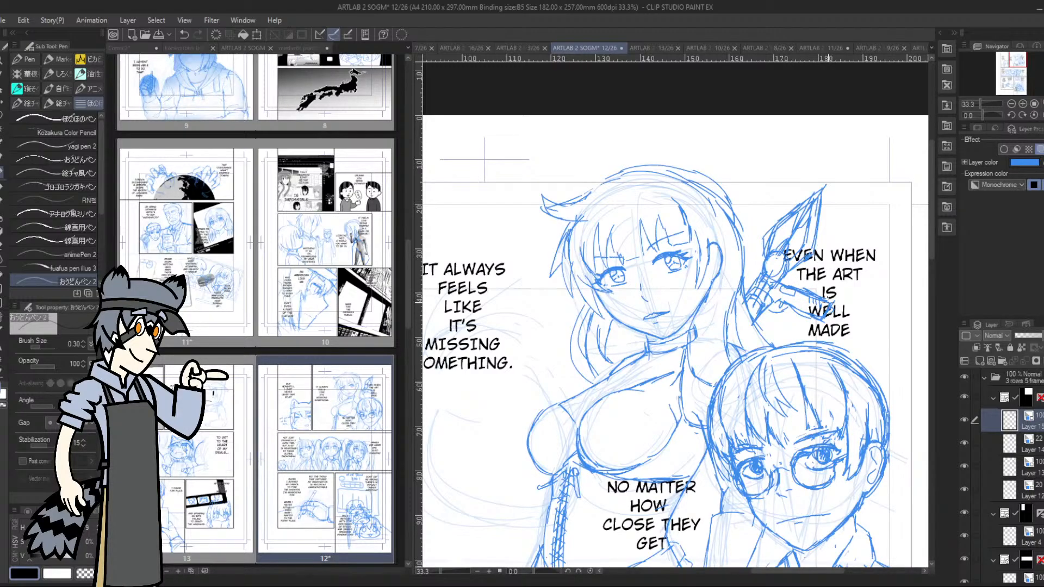
pyautogui.moveTo(761, 271); pyautogui.dragTo(753, 286)
pyautogui.moveTo(781, 275)
pyautogui.mouseDown()
pyautogui.moveTo(799, 288)
pyautogui.moveTo(781, 294)
pyautogui.mouseUp()
pyautogui.moveTo(770, 308); pyautogui.dragTo(757, 328)
pyautogui.moveTo(753, 297); pyautogui.dragTo(758, 314)
# Clean up the lines in the middle of the long-haired woman's face and adjust her eye nearer the paintbrush with a lasso transform
pyautogui.moveTo(1014, 60); pyautogui.dragTo(1012, 64)
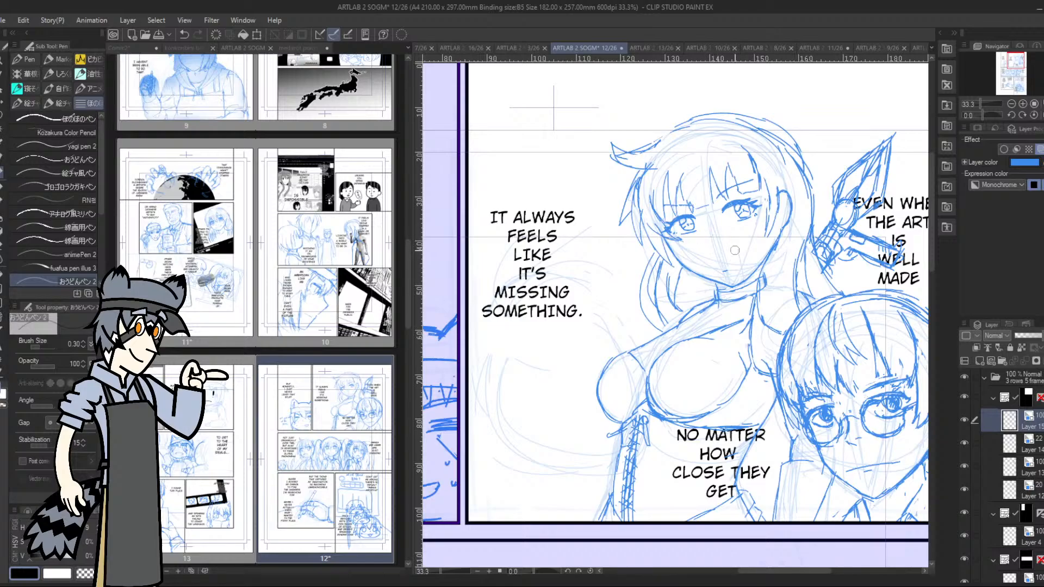
pyautogui.moveTo(710, 246); pyautogui.dragTo(717, 253)
pyautogui.press('m')
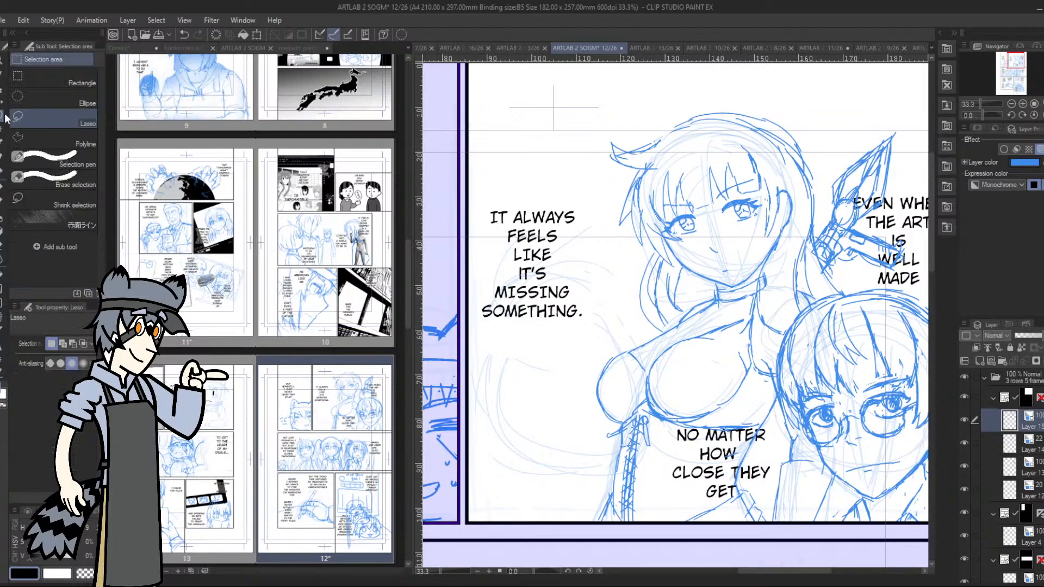
pyautogui.moveTo(728, 187)
pyautogui.mouseDown()
pyautogui.moveTo(754, 219)
pyautogui.moveTo(762, 169)
pyautogui.moveTo(779, 231)
pyautogui.moveTo(758, 207)
pyautogui.mouseUp()
pyautogui.click(785, 242)
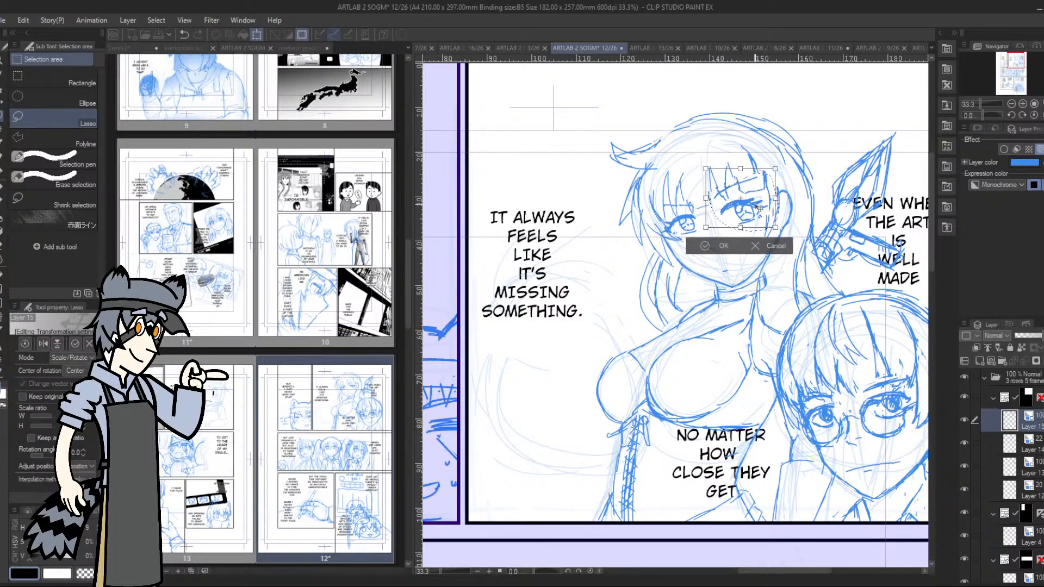
pyautogui.click(696, 247)
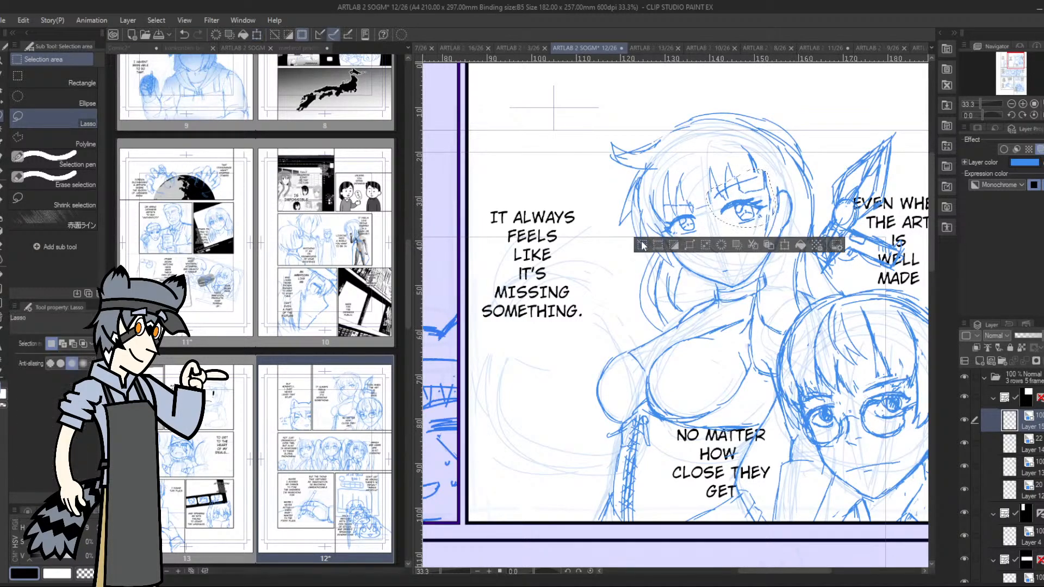
pyautogui.click(643, 243)
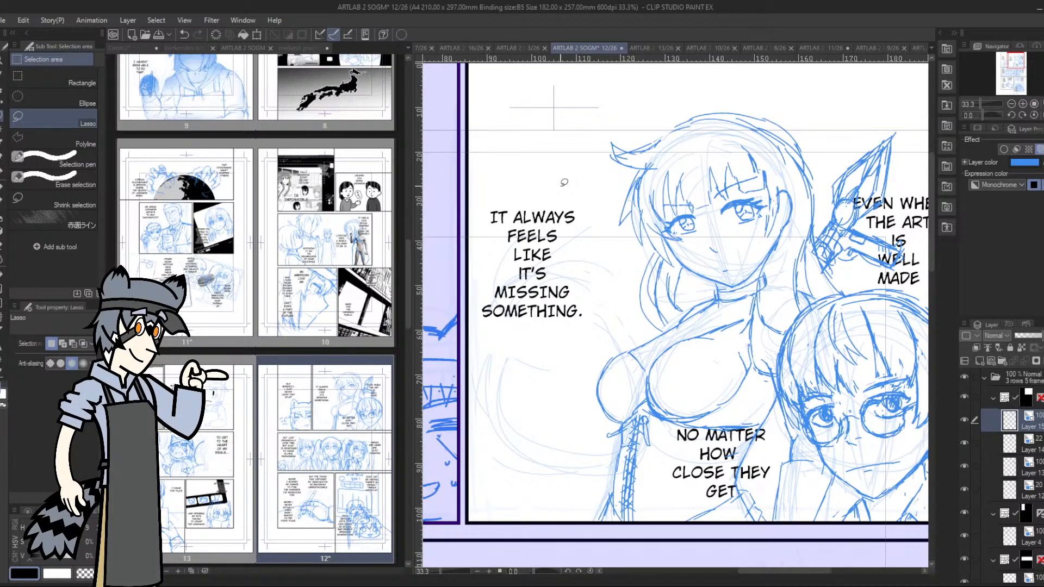
# Lasso the long-haired woman's whole head and scale it slightly narrower
pyautogui.moveTo(625, 120)
pyautogui.mouseDown()
pyautogui.moveTo(610, 275)
pyautogui.moveTo(699, 293)
pyautogui.moveTo(758, 268)
pyautogui.moveTo(821, 294)
pyautogui.moveTo(818, 220)
pyautogui.moveTo(659, 103)
pyautogui.moveTo(622, 118)
pyautogui.mouseUp()
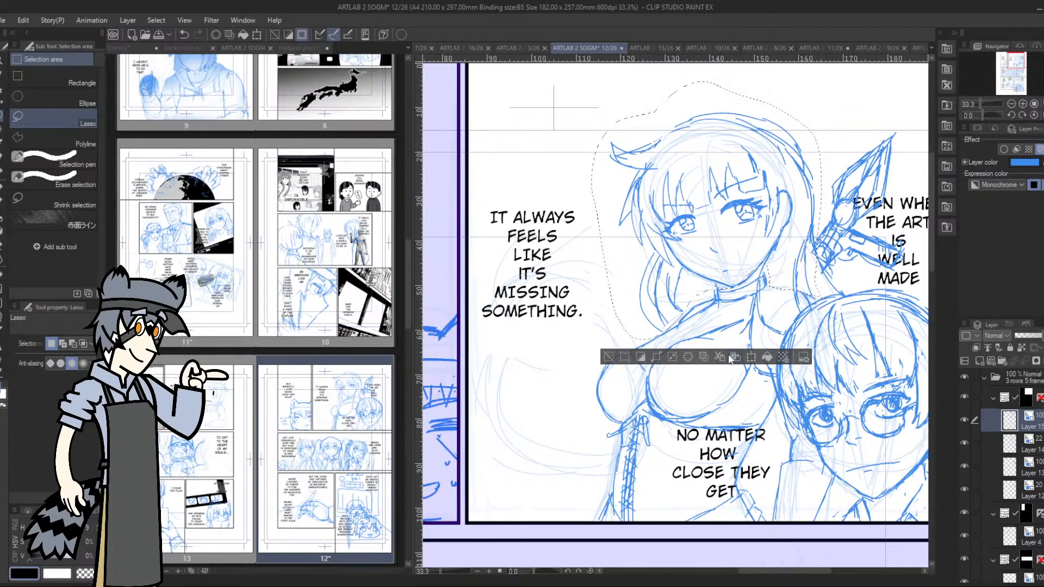
pyautogui.click(752, 357)
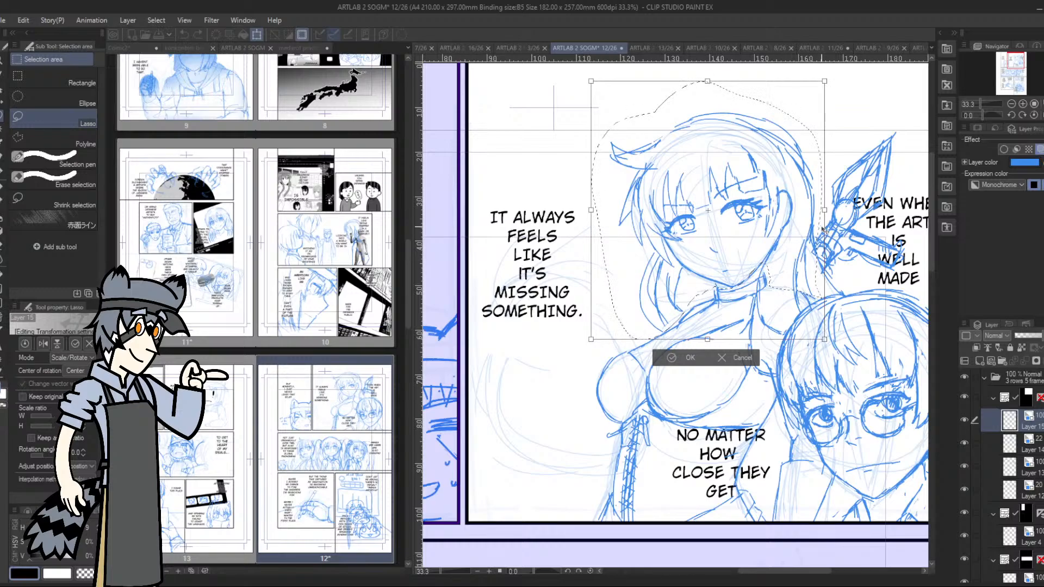
pyautogui.moveTo(824, 210); pyautogui.dragTo(819, 210)
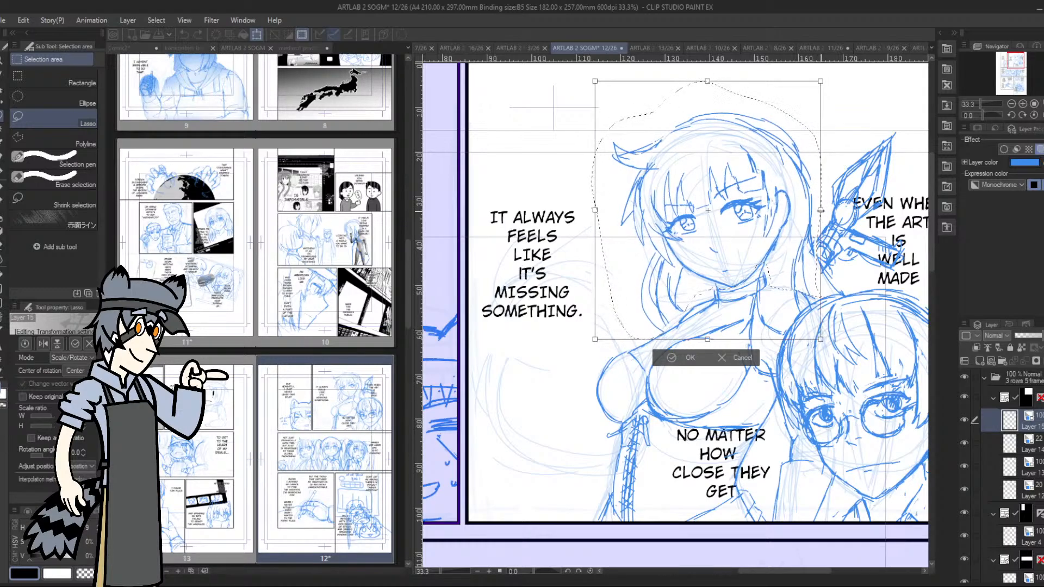
pyautogui.click(672, 358)
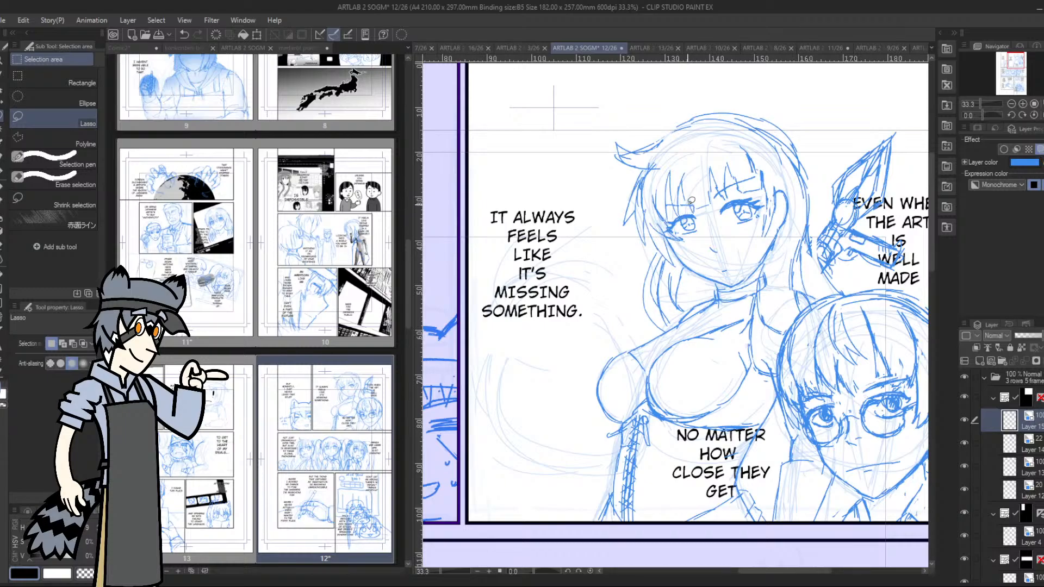
# Lasso the woman's eye farther from the paintbrush, adjust it slightly with a transform, and clear the selection
pyautogui.moveTo(691, 200)
pyautogui.mouseDown()
pyautogui.moveTo(669, 202)
pyautogui.moveTo(673, 231)
pyautogui.moveTo(706, 222)
pyautogui.mouseUp()
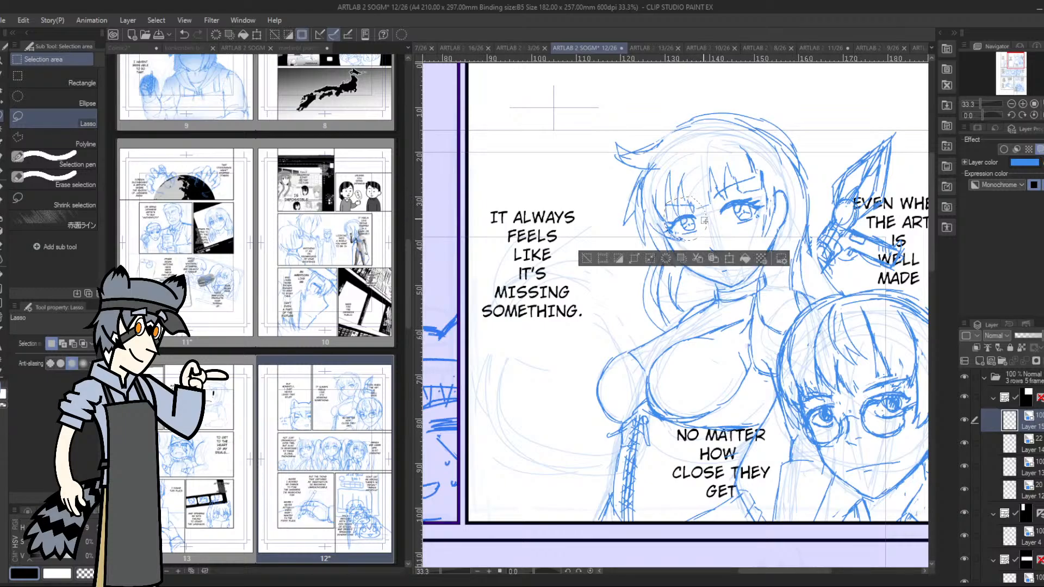
pyautogui.click(725, 261)
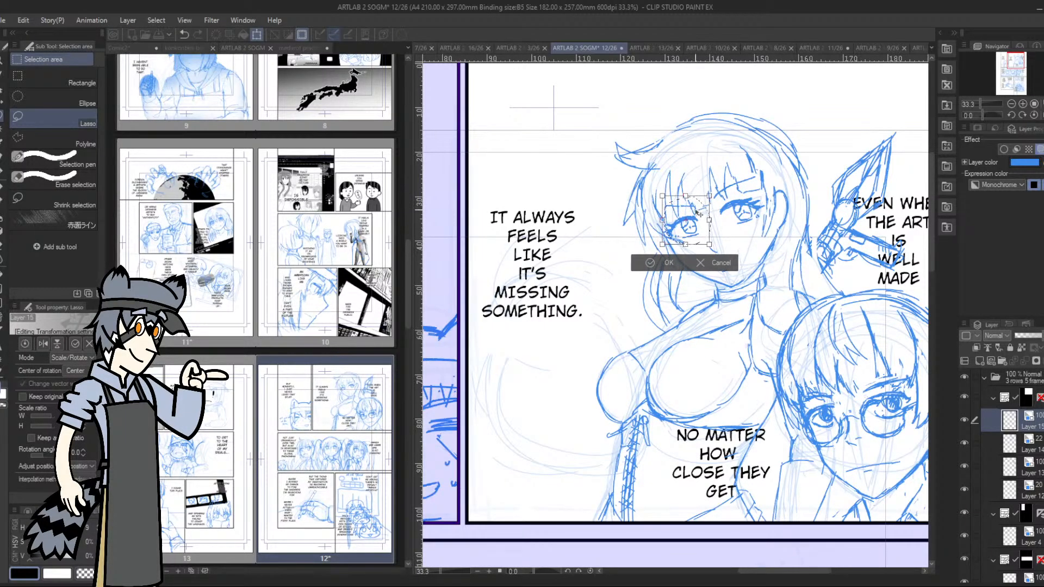
pyautogui.click(650, 263)
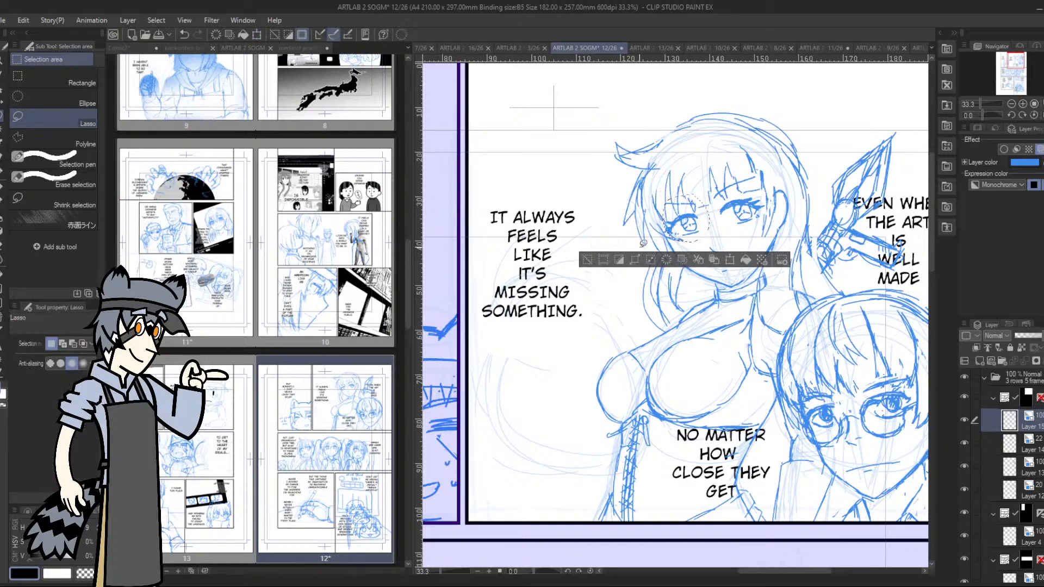
pyautogui.click(588, 240)
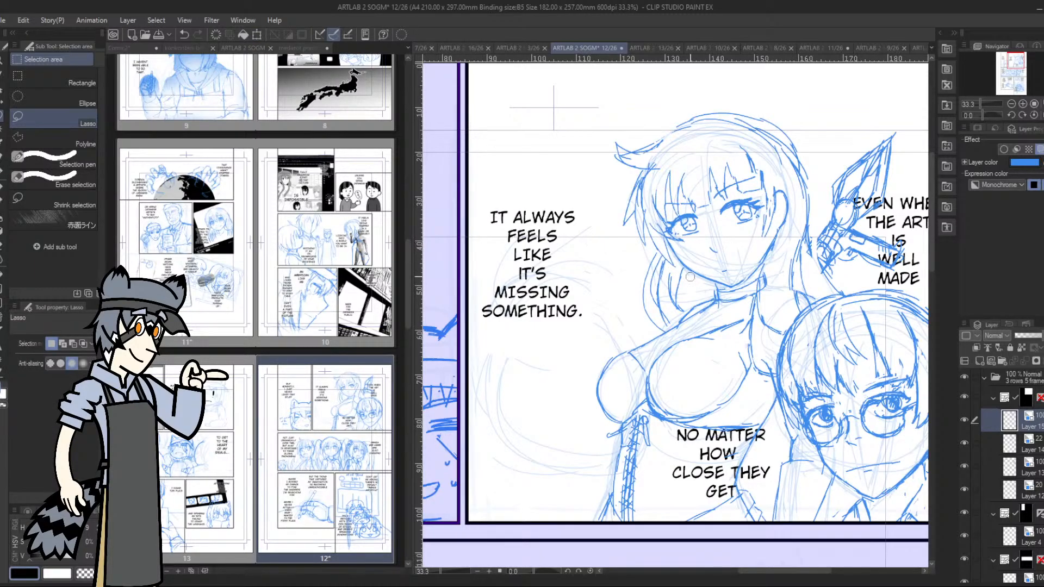
# Redraw the long-haired woman's mouth with the pen
pyautogui.click(3, 165)
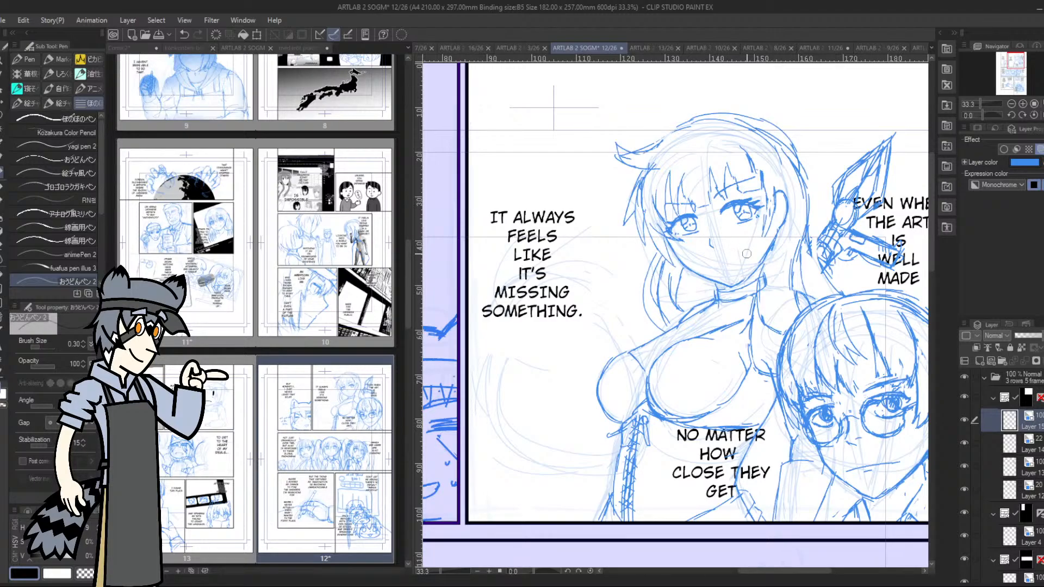
pyautogui.moveTo(981, 114); pyautogui.dragTo(975, 114)
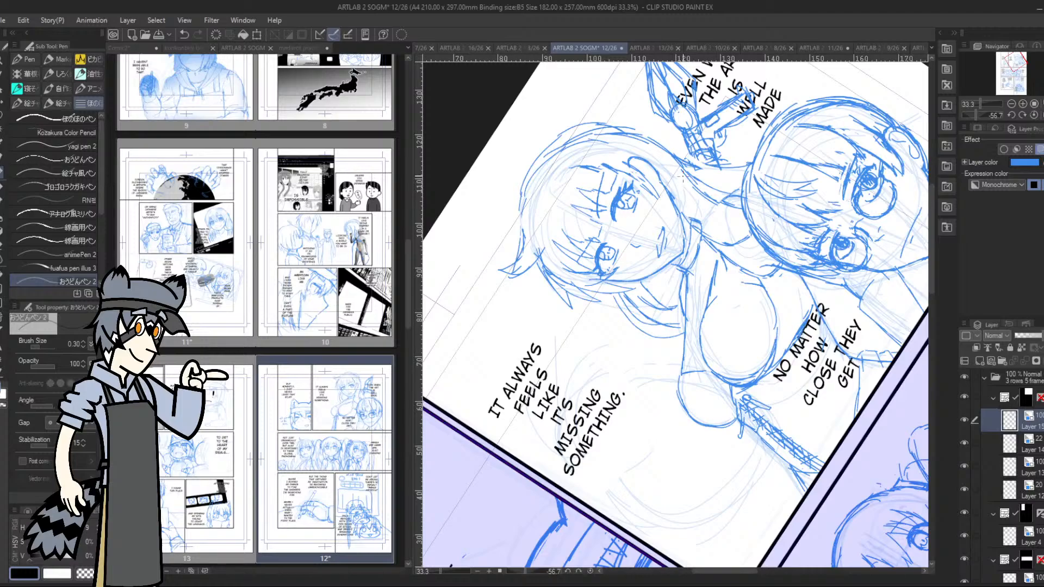
pyautogui.moveTo(978, 114); pyautogui.dragTo(983, 113)
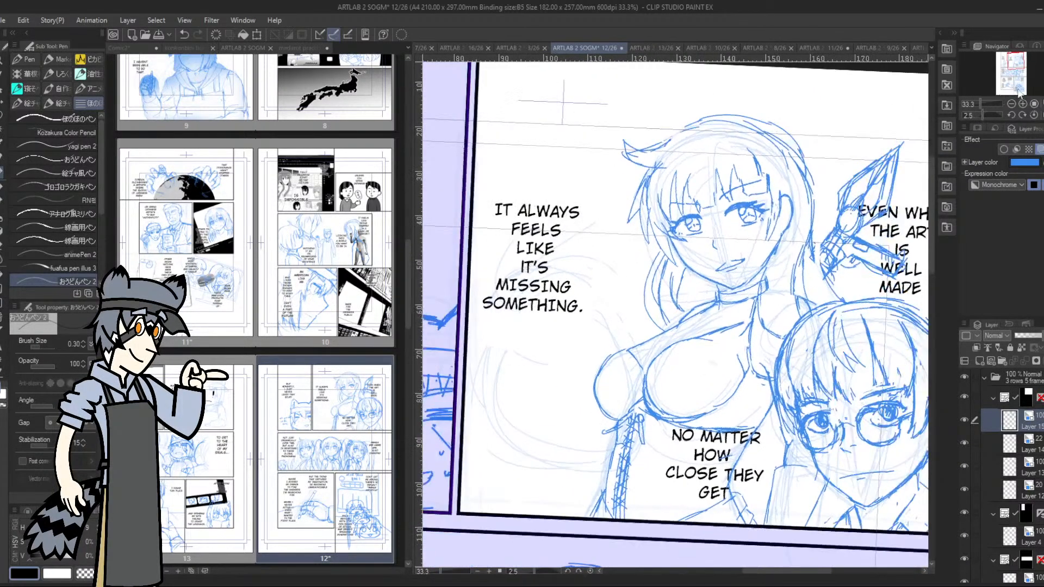
# Undo the last strokes on the woman's upper lip and rotate her remaining mouth line slightly with a lasso transform
pyautogui.click(1022, 104)
pyautogui.click(1023, 104)
pyautogui.click(1016, 59)
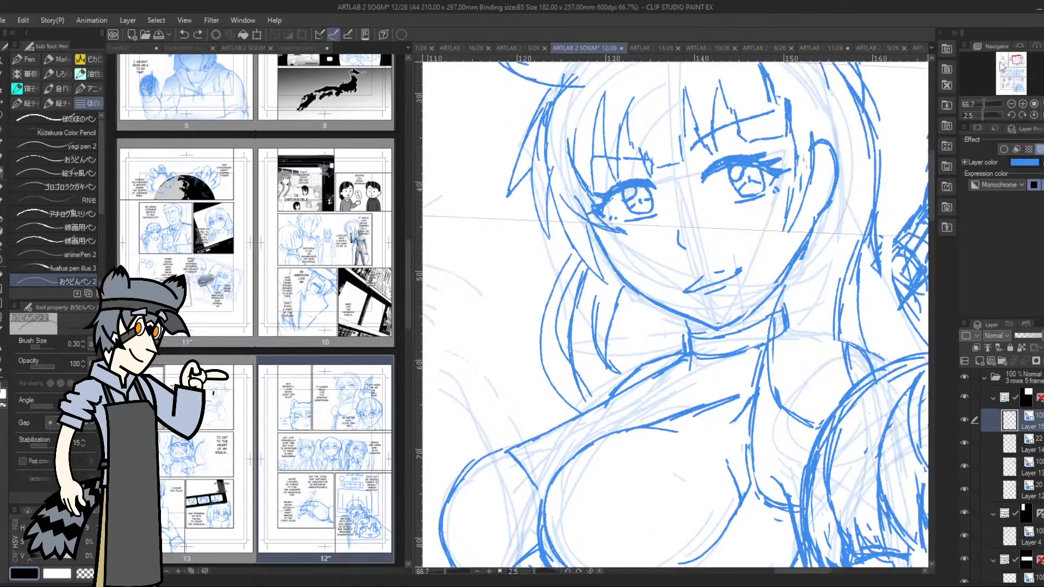
pyautogui.hotkey('ctrl', 'z')
pyautogui.hotkey('ctrl', 'z')
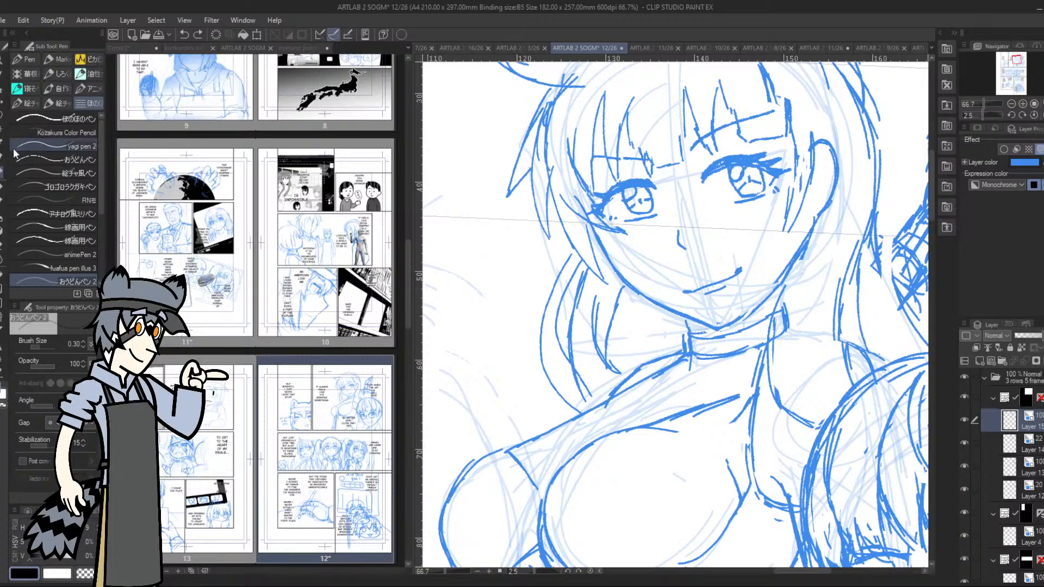
pyautogui.click(3, 116)
pyautogui.moveTo(690, 261)
pyautogui.mouseDown()
pyautogui.moveTo(672, 281)
pyautogui.moveTo(707, 247)
pyautogui.mouseUp()
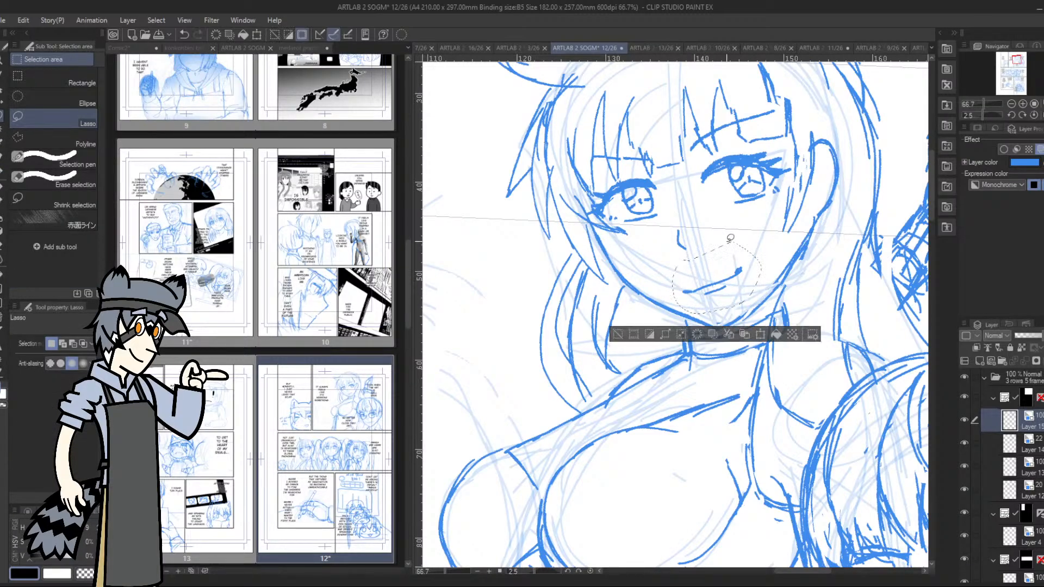
pyautogui.click(764, 335)
pyautogui.moveTo(765, 269); pyautogui.dragTo(764, 275)
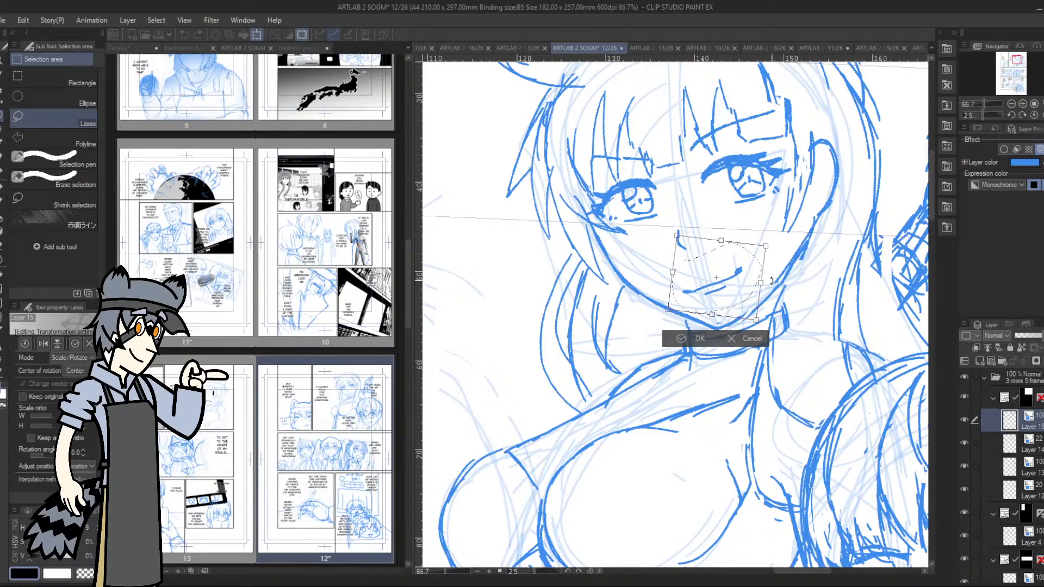
pyautogui.click(679, 342)
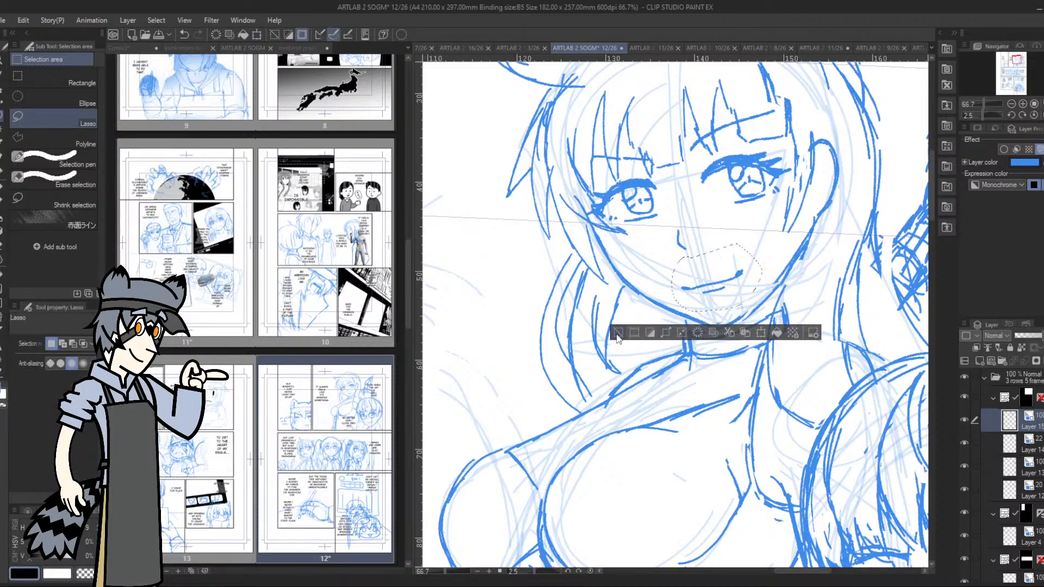
pyautogui.click(618, 333)
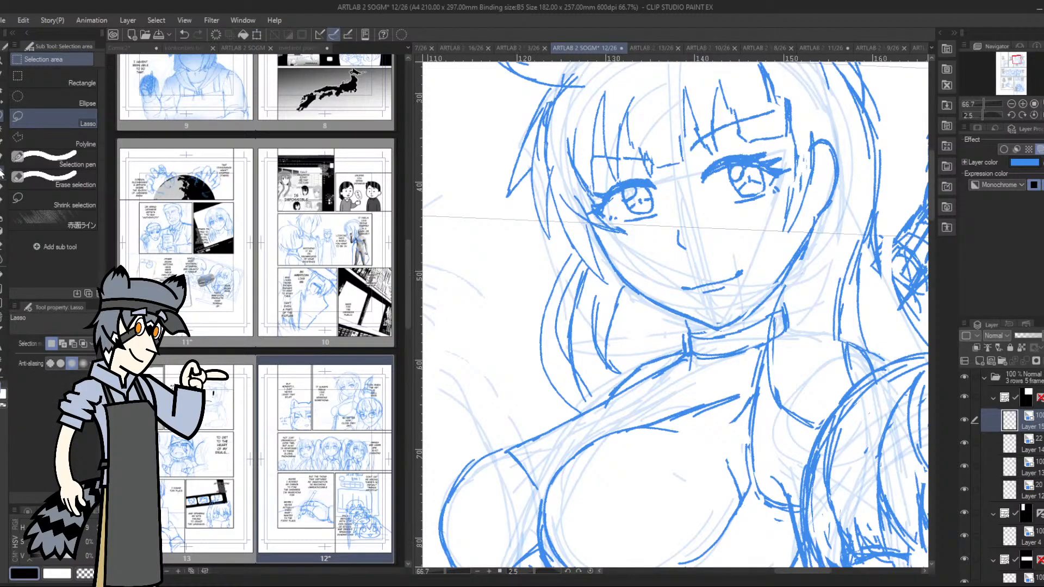
# Redraw the upper lip above the woman's mouth line, undoing the stray strokes
pyautogui.press('p')
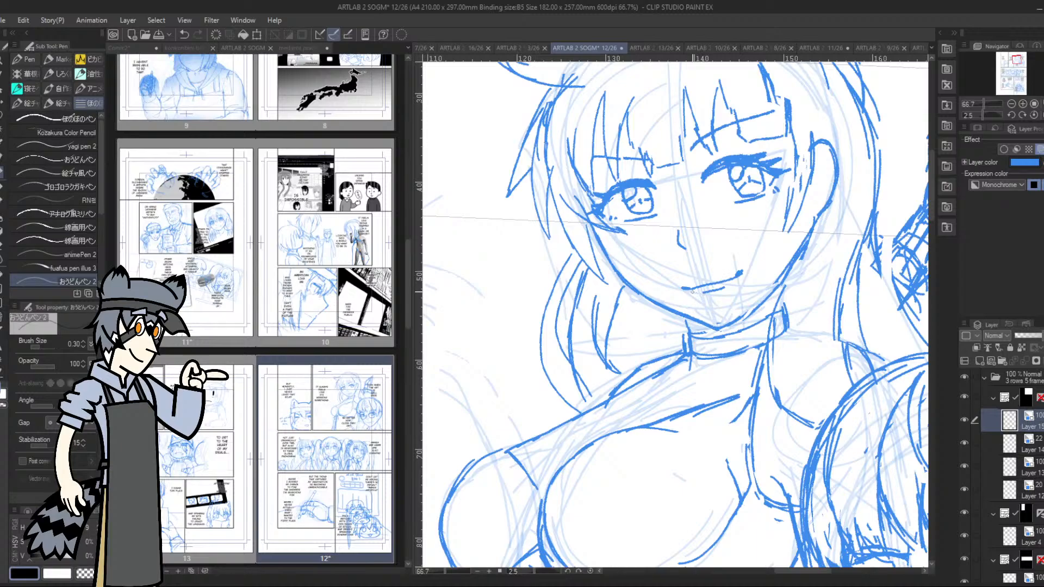
pyautogui.moveTo(726, 286); pyautogui.dragTo(731, 283)
pyautogui.hotkey('ctrl', 'z')
pyautogui.moveTo(728, 287)
pyautogui.mouseDown()
pyautogui.moveTo(739, 278)
pyautogui.moveTo(701, 275)
pyautogui.moveTo(721, 272)
pyautogui.mouseUp()
pyautogui.hotkey('ctrl', 'z')
pyautogui.moveTo(727, 274)
pyautogui.mouseDown()
pyautogui.moveTo(735, 272)
pyautogui.moveTo(682, 287)
pyautogui.moveTo(707, 299)
pyautogui.moveTo(744, 286)
pyautogui.moveTo(723, 295)
pyautogui.mouseUp()
pyautogui.hotkey('ctrl', 'z')
pyautogui.hotkey('ctrl', 'z')
# Erase the short-haired character's glasses, and erase the eyes on that character's own sketch layer
pyautogui.moveTo(1018, 61); pyautogui.dragTo(1015, 61)
pyautogui.click(1011, 103)
pyautogui.click(1014, 62)
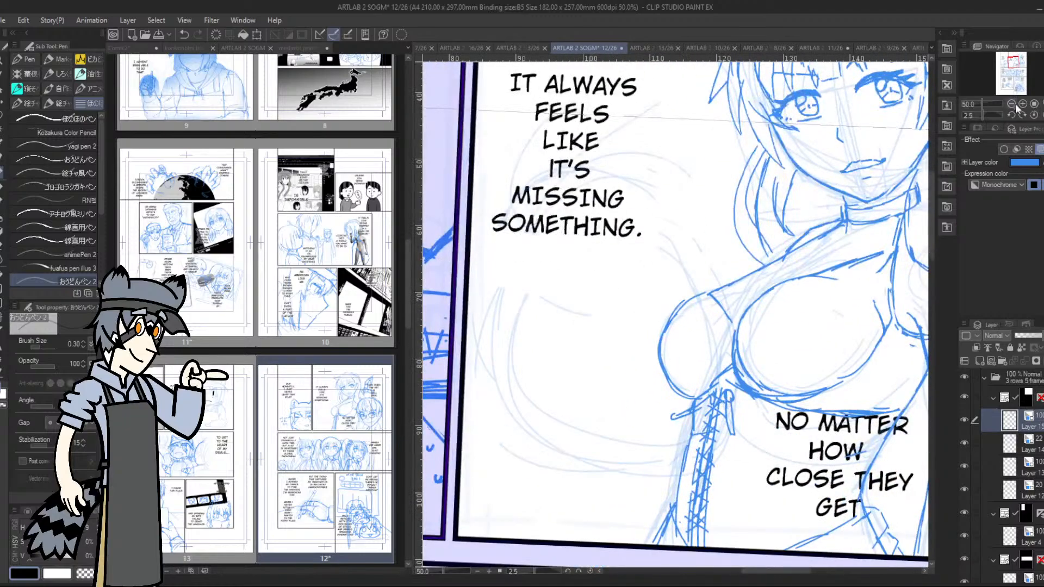
pyautogui.click(1012, 115)
pyautogui.click(1012, 103)
pyautogui.moveTo(1017, 88); pyautogui.dragTo(1015, 62)
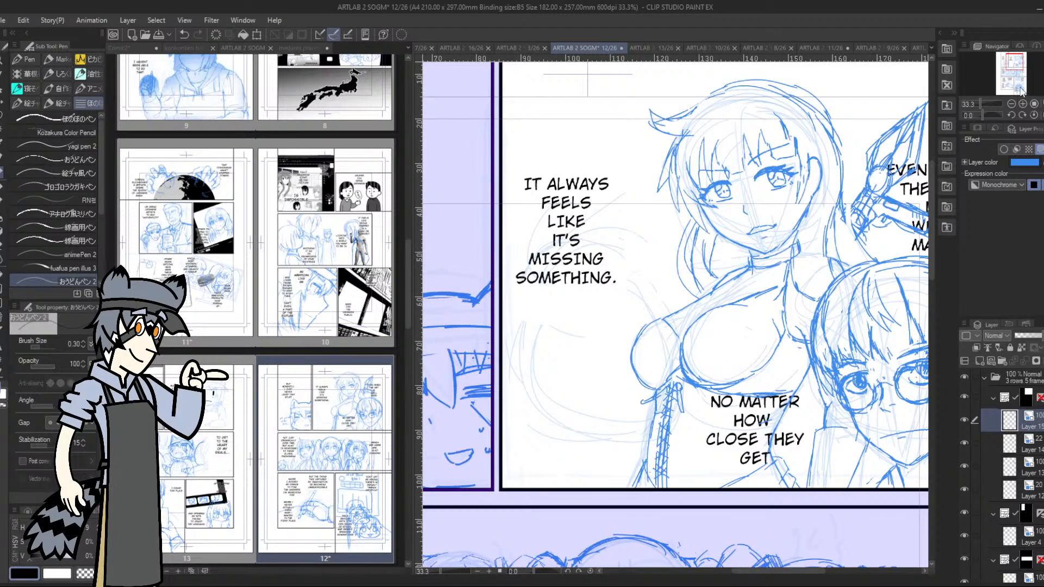
pyautogui.moveTo(1013, 63); pyautogui.dragTo(1014, 64)
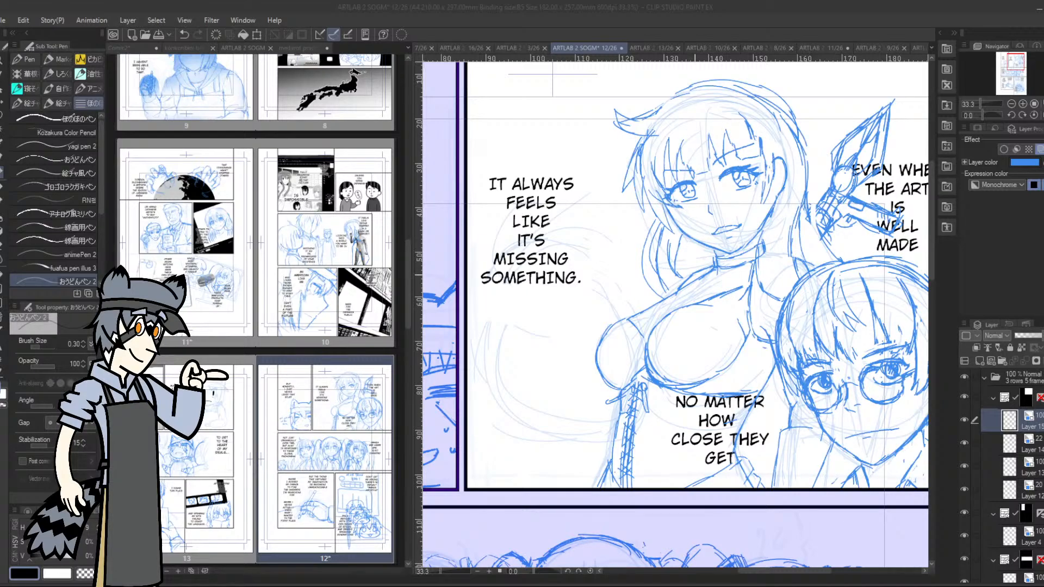
pyautogui.click(825, 408)
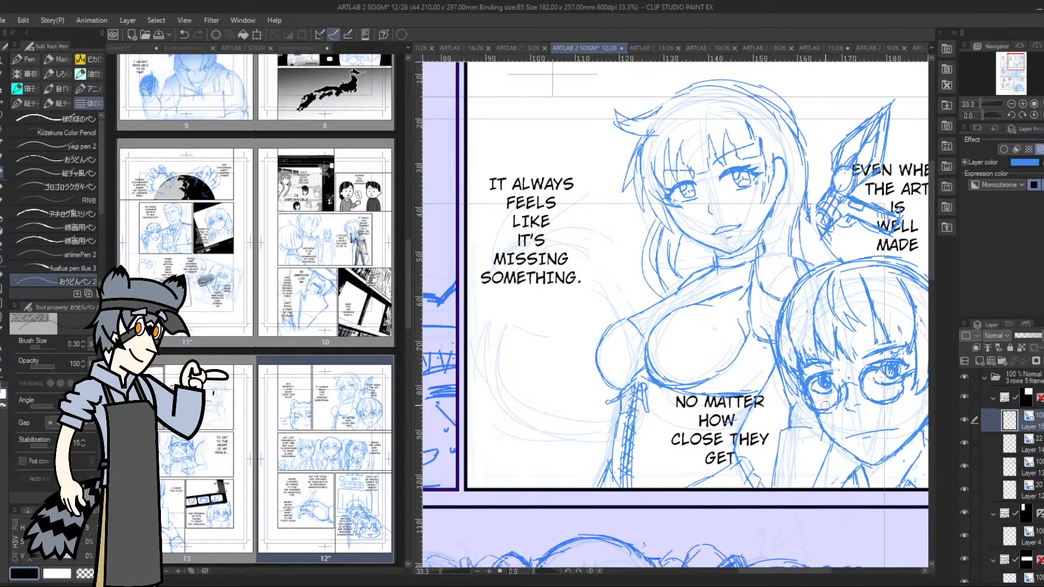
pyautogui.click(1026, 466)
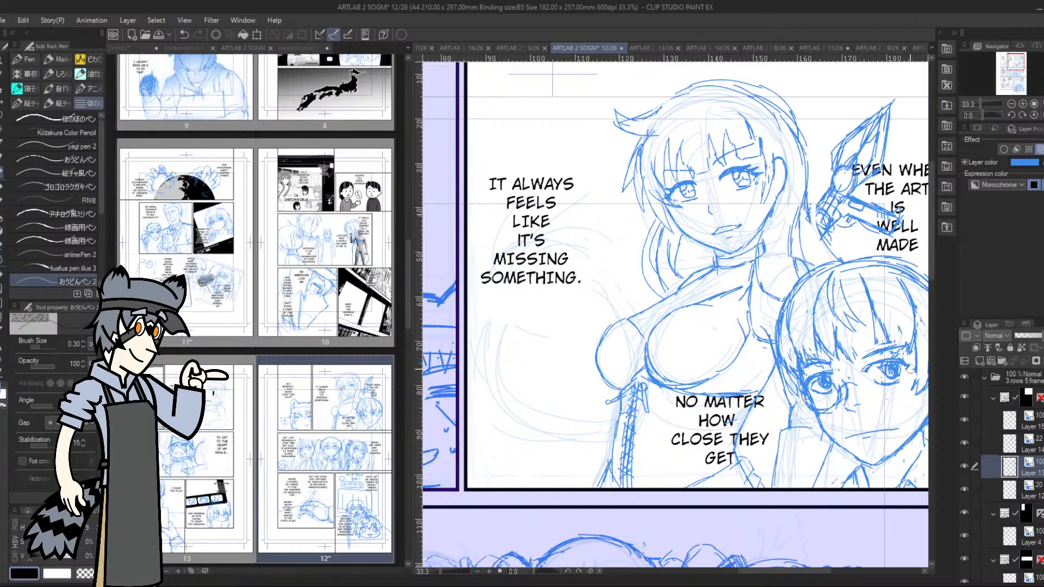
pyautogui.moveTo(827, 371)
pyautogui.mouseDown()
pyautogui.moveTo(836, 400)
pyautogui.moveTo(837, 386)
pyautogui.moveTo(807, 409)
pyautogui.mouseUp()
# Draw new eyes with irises, upper lids and lower lines on the short-haired character
pyautogui.moveTo(1014, 59); pyautogui.dragTo(1025, 77)
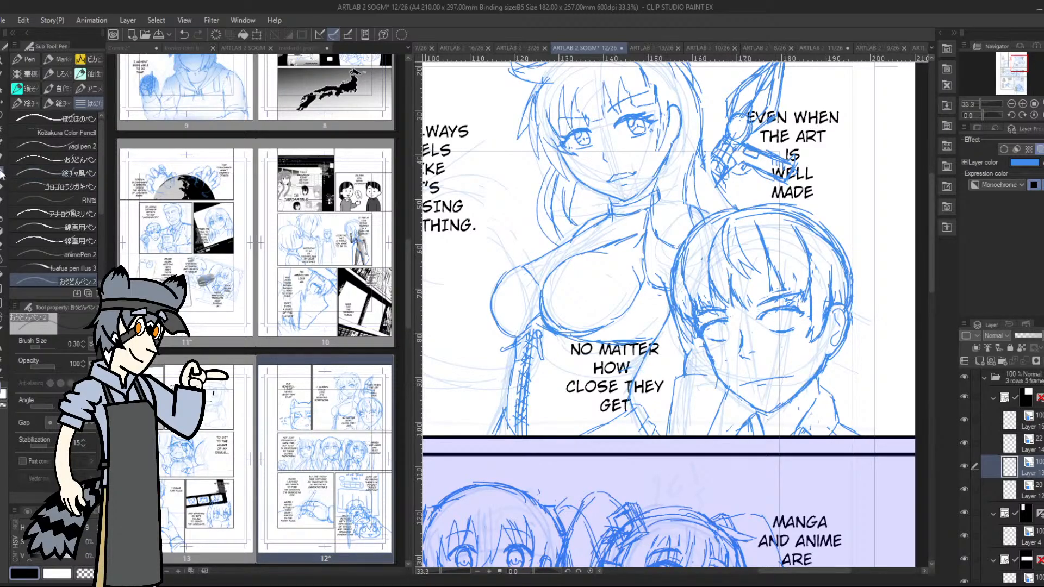
pyautogui.moveTo(766, 326); pyautogui.dragTo(796, 319)
pyautogui.moveTo(712, 327); pyautogui.dragTo(727, 335)
pyautogui.moveTo(720, 329); pyautogui.dragTo(728, 338)
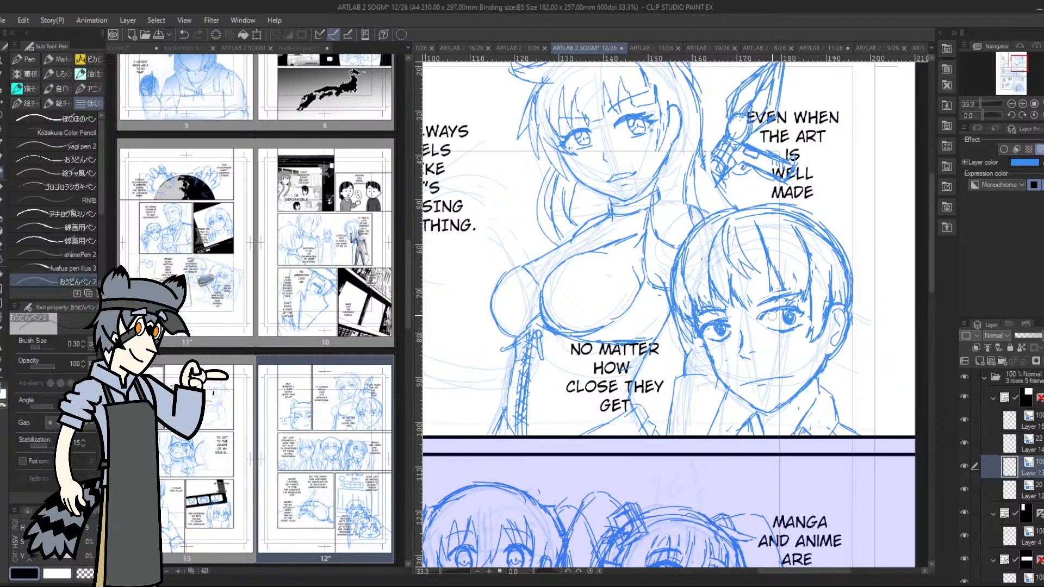
pyautogui.moveTo(786, 311)
pyautogui.mouseDown()
pyautogui.moveTo(780, 329)
pyautogui.moveTo(812, 319)
pyautogui.mouseUp()
pyautogui.moveTo(783, 329)
pyautogui.mouseDown()
pyautogui.moveTo(804, 318)
pyautogui.moveTo(766, 320)
pyautogui.moveTo(772, 311)
pyautogui.mouseUp()
# Lasso the short-haired character's eye nearest the ear and rotate it by about 2.6 degrees while shifting it slightly toward the nose
pyautogui.press('m')
pyautogui.moveTo(778, 308)
pyautogui.mouseDown()
pyautogui.moveTo(803, 301)
pyautogui.moveTo(768, 300)
pyautogui.moveTo(780, 335)
pyautogui.moveTo(808, 304)
pyautogui.mouseUp()
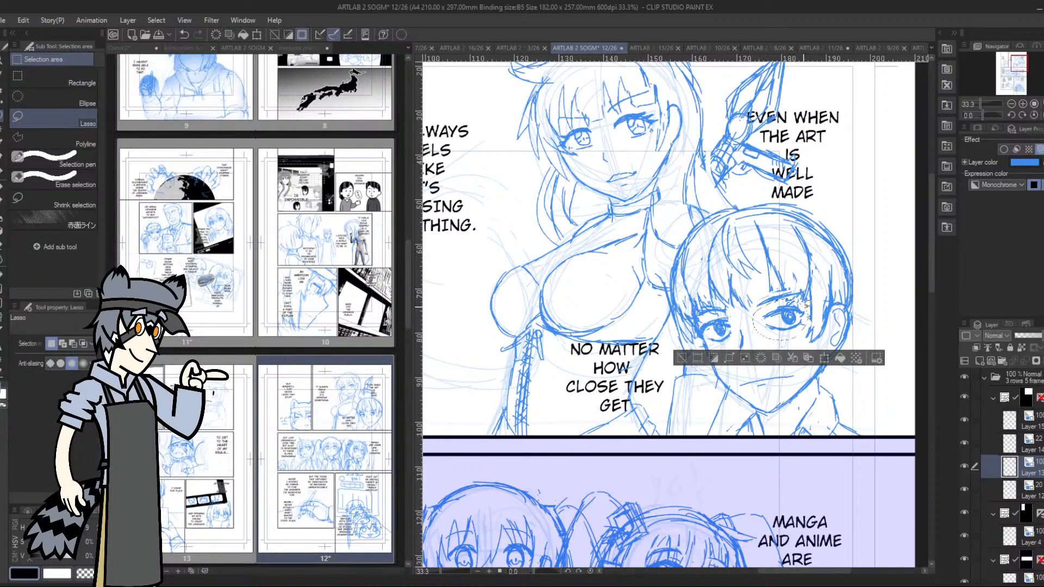
pyautogui.click(824, 357)
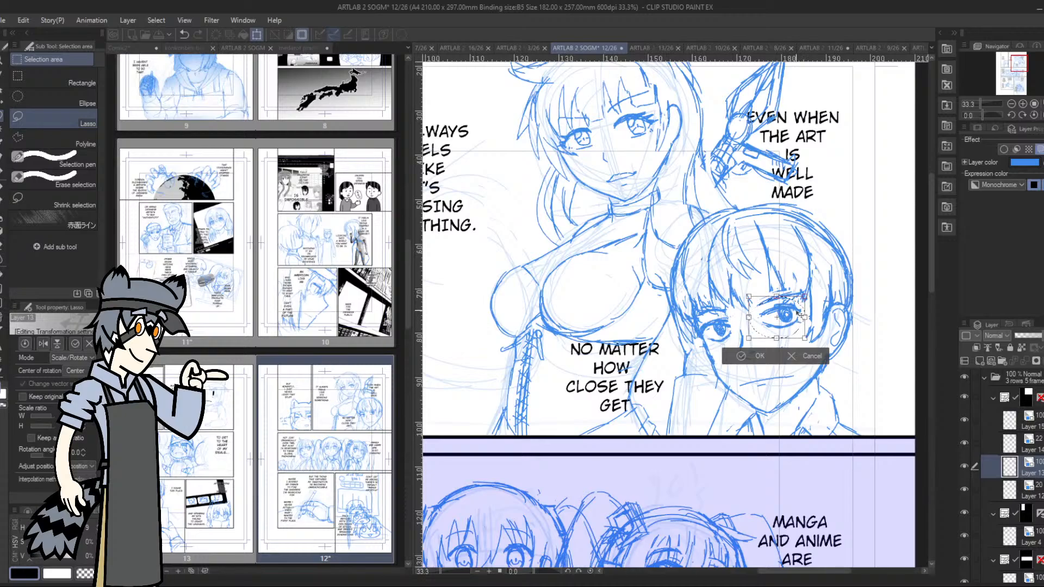
pyautogui.moveTo(804, 317); pyautogui.dragTo(797, 312)
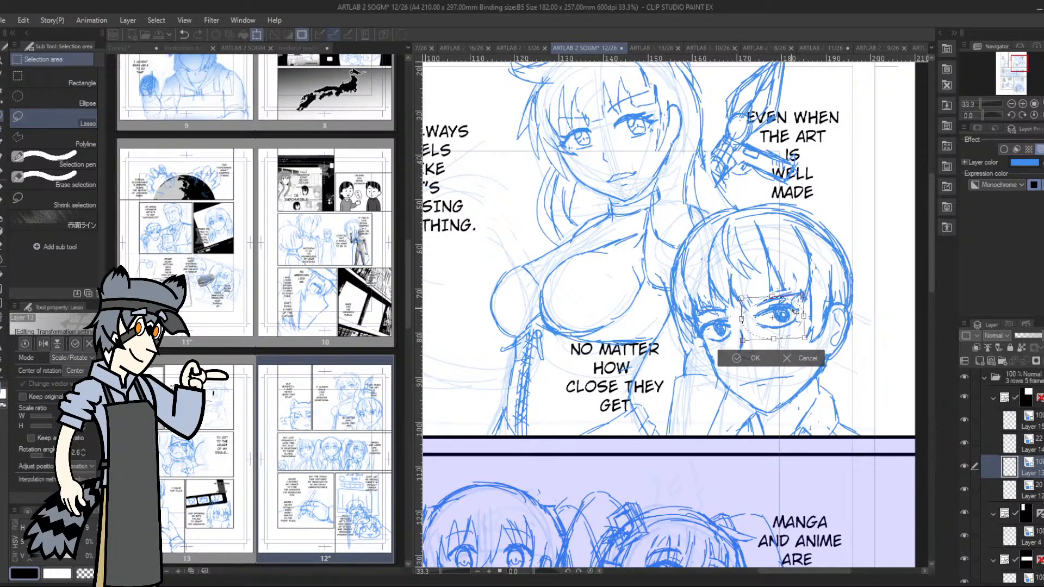
pyautogui.click(738, 358)
pyautogui.click(679, 351)
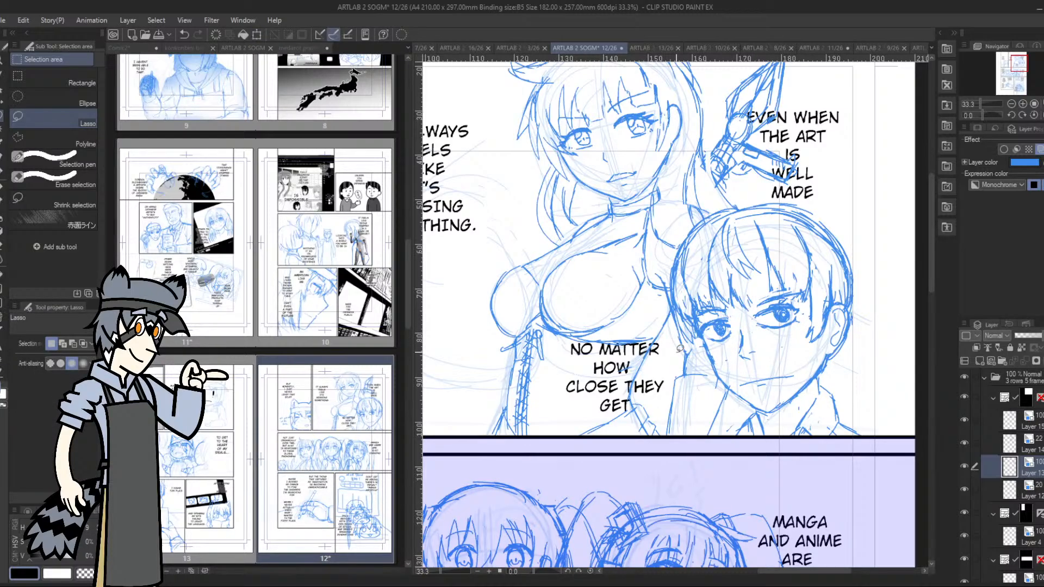
# Lasso the short-haired character's far eye and nudge it slightly toward the nose with a transform
pyautogui.moveTo(707, 318)
pyautogui.mouseDown()
pyautogui.moveTo(704, 332)
pyautogui.moveTo(731, 342)
pyautogui.moveTo(716, 310)
pyautogui.moveTo(708, 317)
pyautogui.moveTo(730, 319)
pyautogui.mouseUp()
pyautogui.click(761, 367)
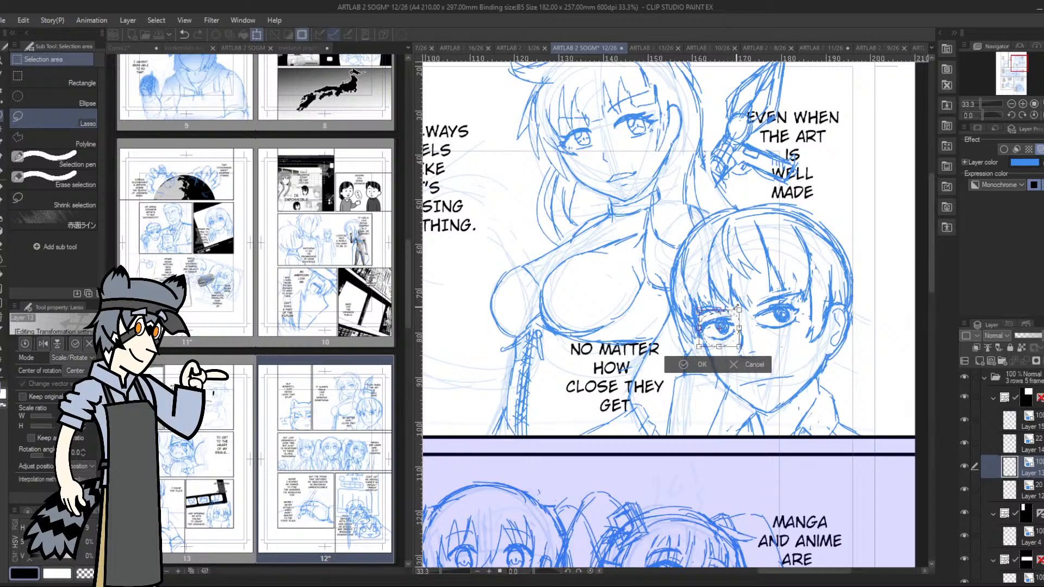
pyautogui.click(686, 364)
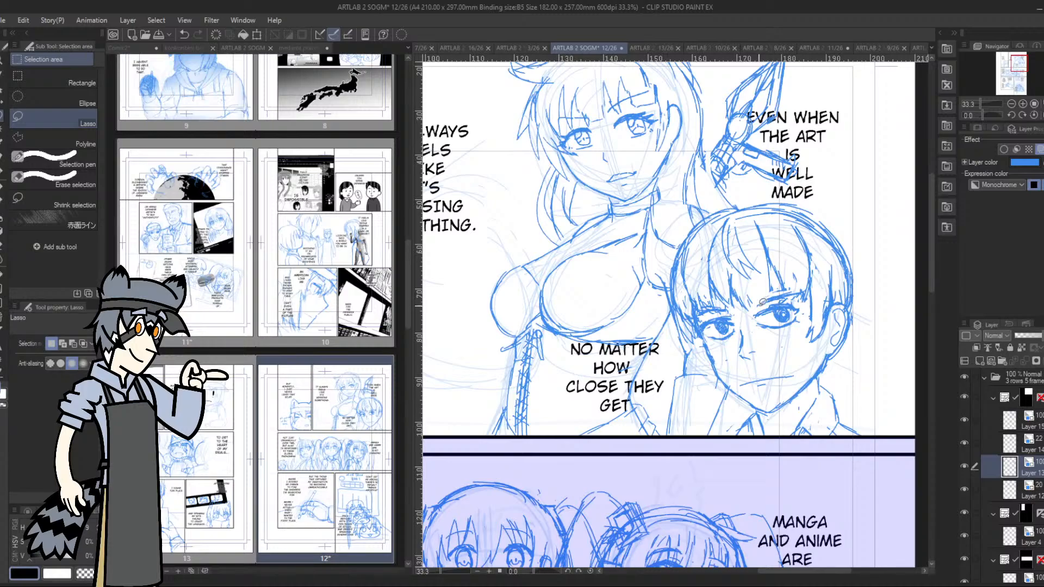
# Lasso the eye nearest the ear again and shift it slightly outward toward the ear
pyautogui.moveTo(796, 295); pyautogui.dragTo(815, 334)
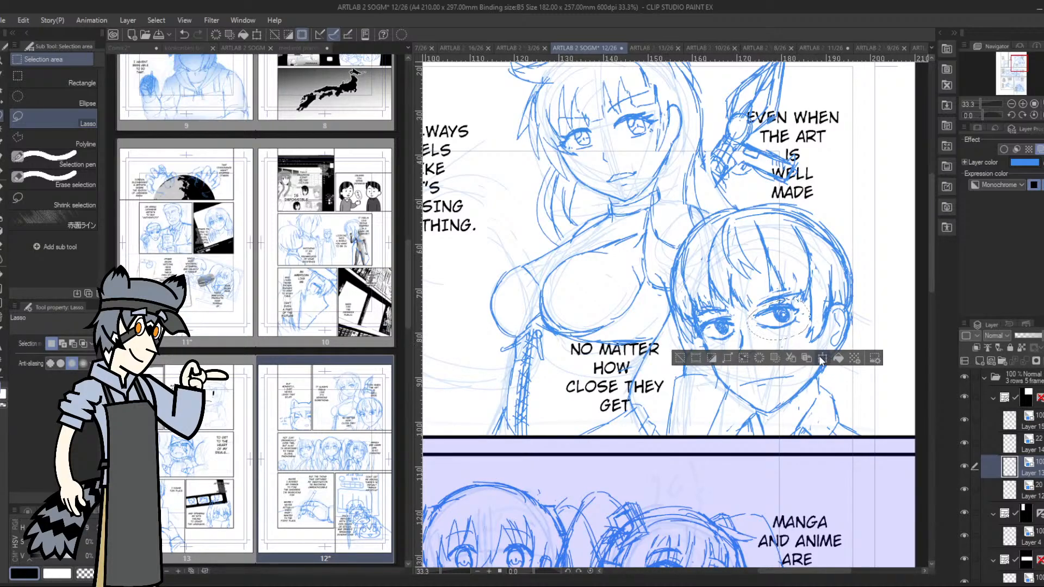
pyautogui.click(822, 358)
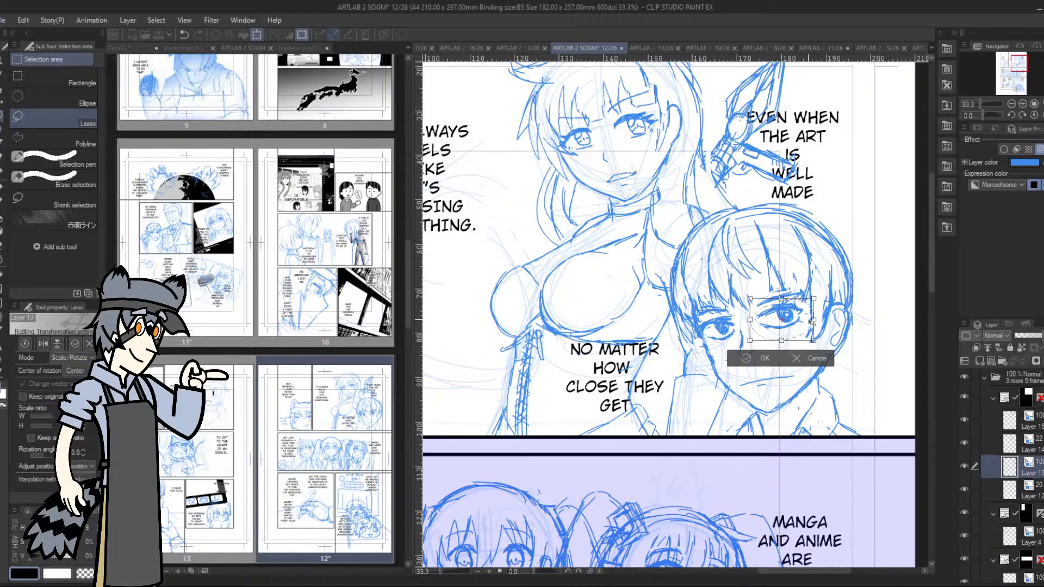
pyautogui.moveTo(815, 319); pyautogui.dragTo(807, 310)
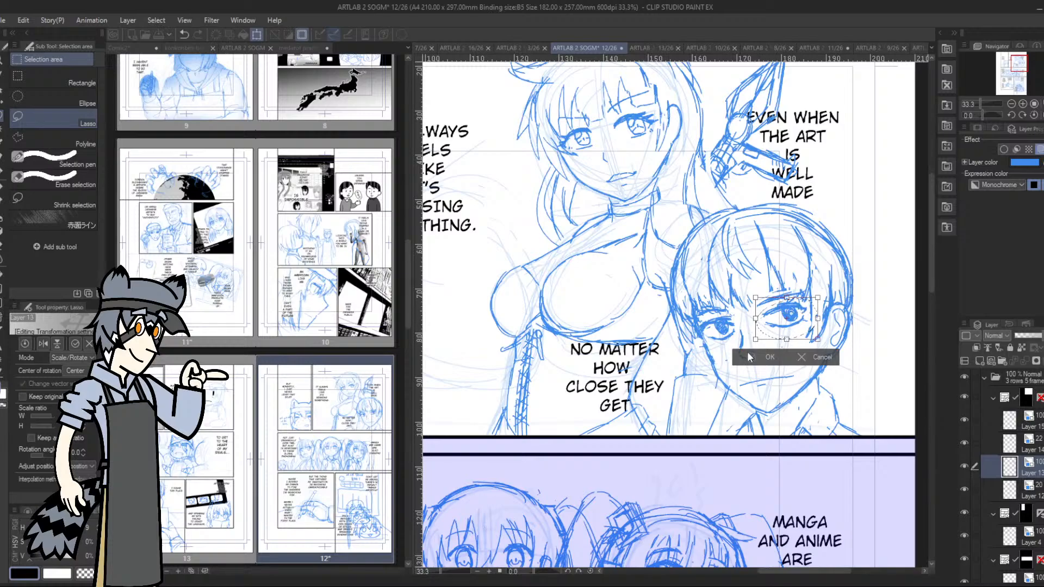
pyautogui.click(753, 357)
pyautogui.click(687, 357)
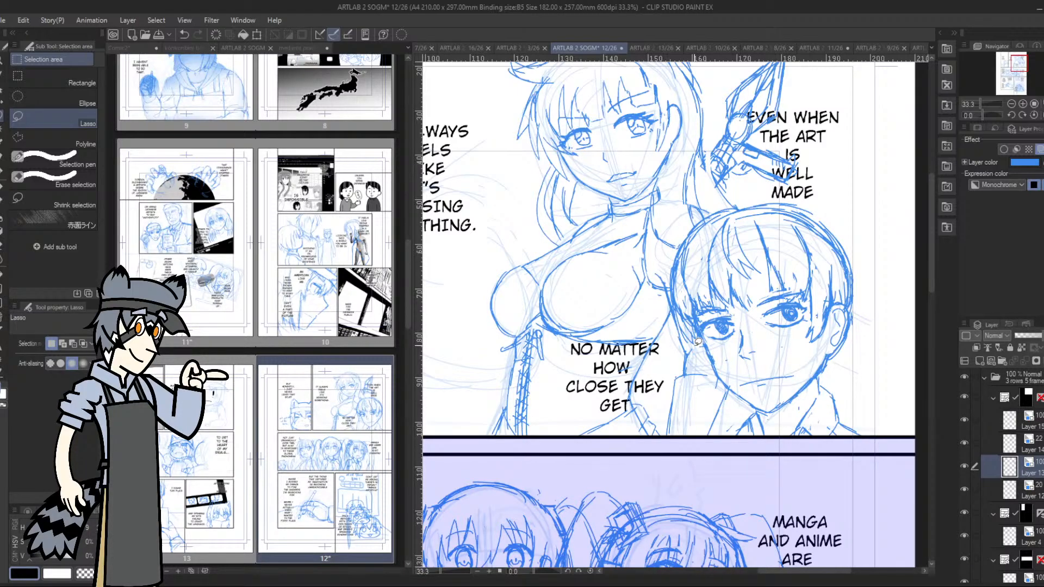
# Adjust the short-haired character's mouth line slightly with a lasso transform, then clear the selection
pyautogui.moveTo(1020, 66); pyautogui.dragTo(1012, 66)
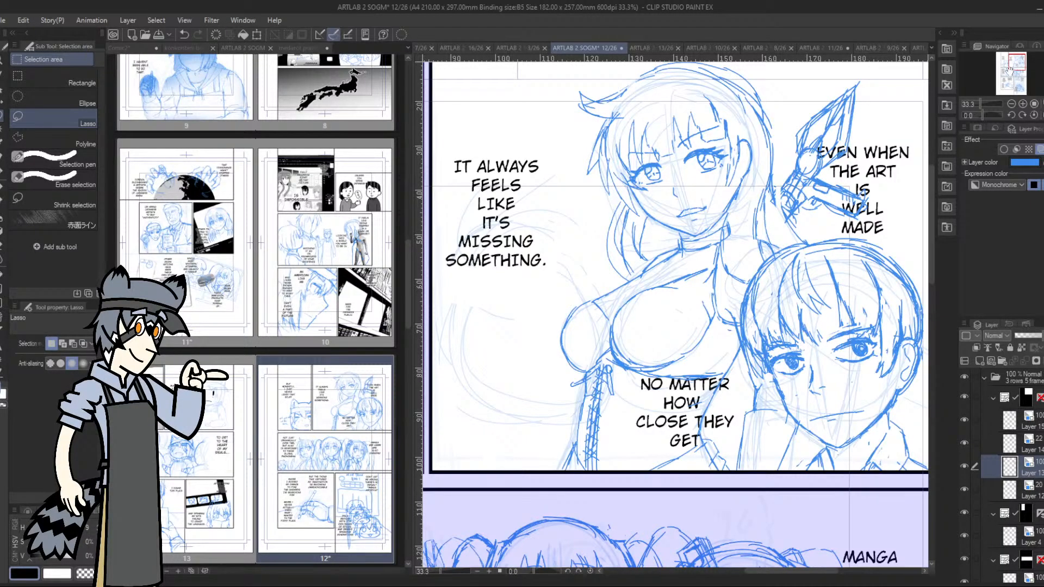
pyautogui.moveTo(1010, 68); pyautogui.dragTo(1012, 66)
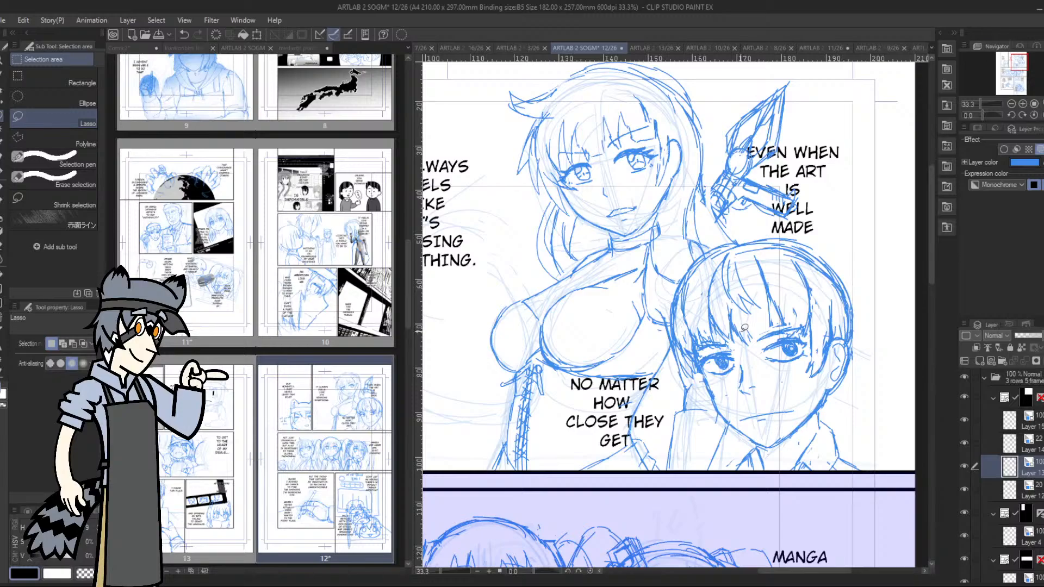
pyautogui.press('p')
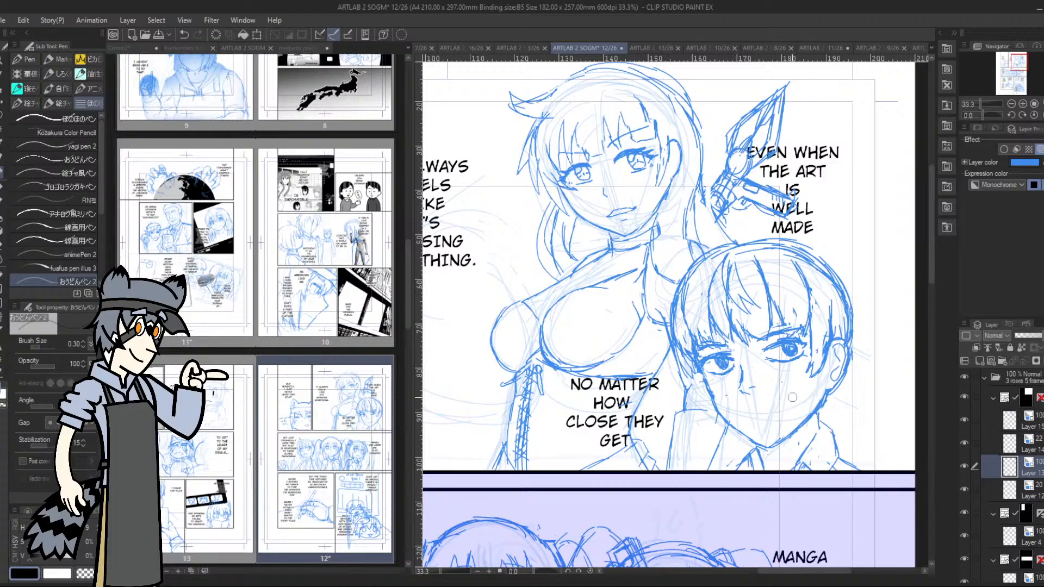
pyautogui.moveTo(982, 115); pyautogui.dragTo(975, 116)
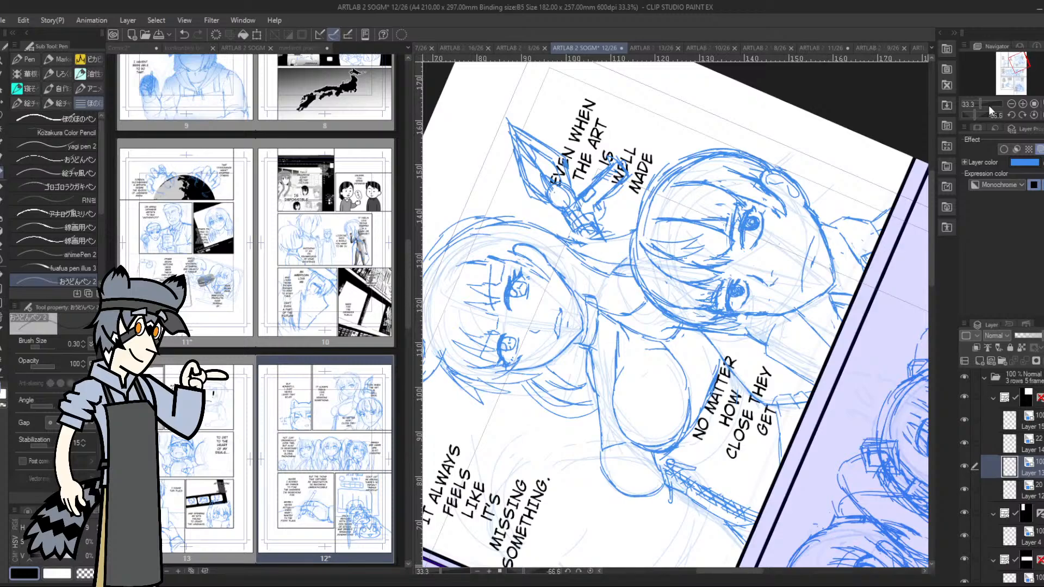
pyautogui.moveTo(976, 113); pyautogui.dragTo(981, 113)
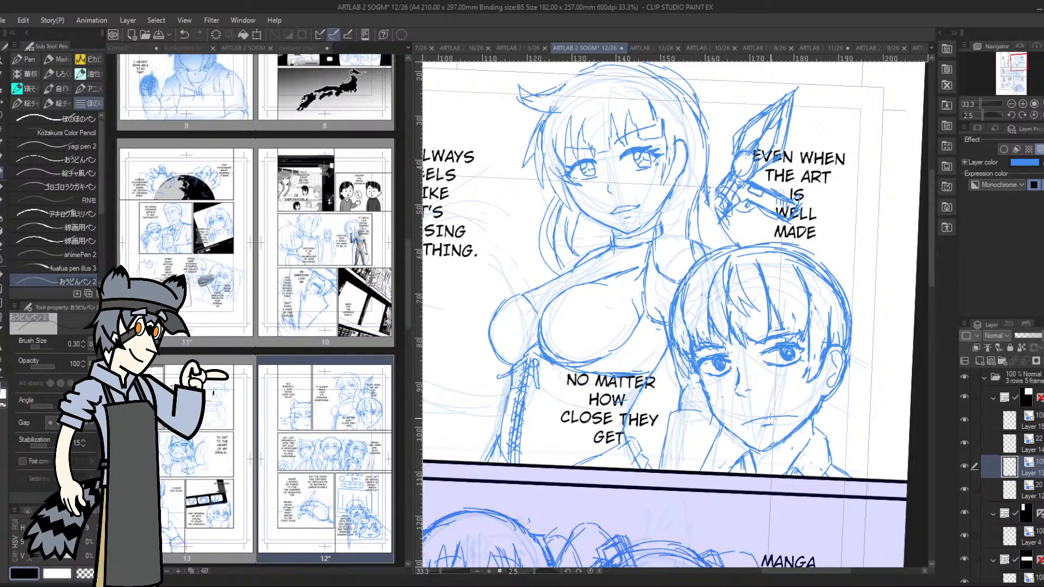
pyautogui.press('m')
pyautogui.moveTo(737, 411)
pyautogui.mouseDown()
pyautogui.moveTo(755, 432)
pyautogui.moveTo(796, 425)
pyautogui.moveTo(807, 409)
pyautogui.moveTo(782, 415)
pyautogui.mouseUp()
pyautogui.hotkey('ctrl', 't')
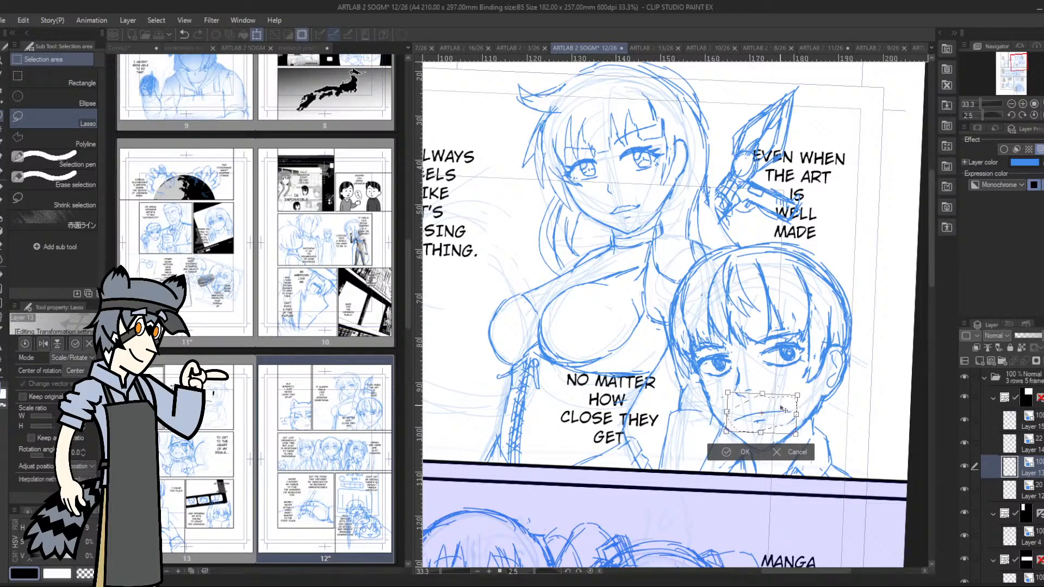
pyautogui.click(727, 452)
pyautogui.hotkey('ctrl', 'd')
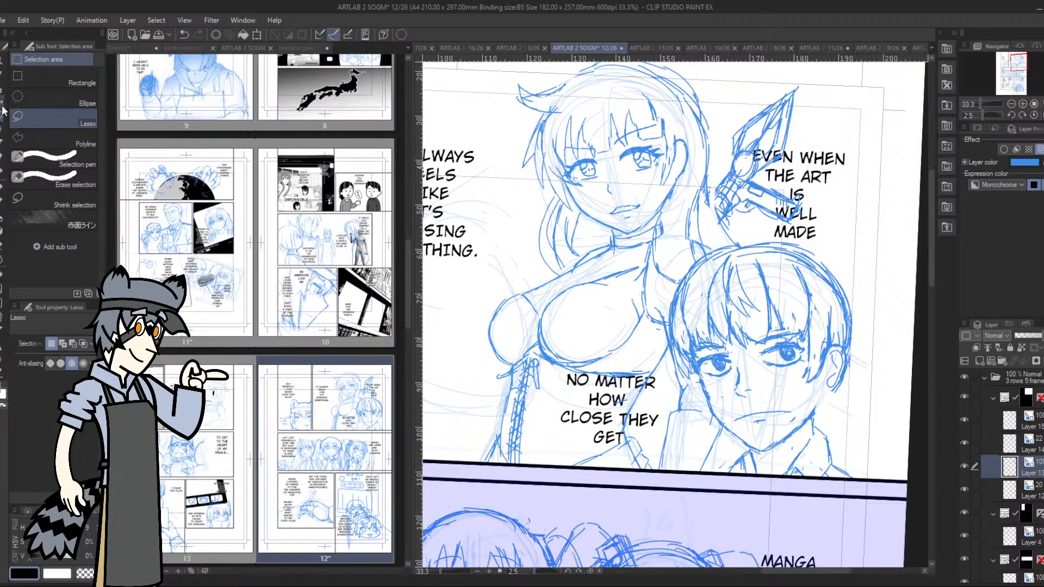
# Lasso the short-haired character's ear, move it slightly inward toward the face, and clear the selection
pyautogui.moveTo(835, 340)
pyautogui.mouseDown()
pyautogui.moveTo(821, 379)
pyautogui.moveTo(856, 352)
pyautogui.mouseUp()
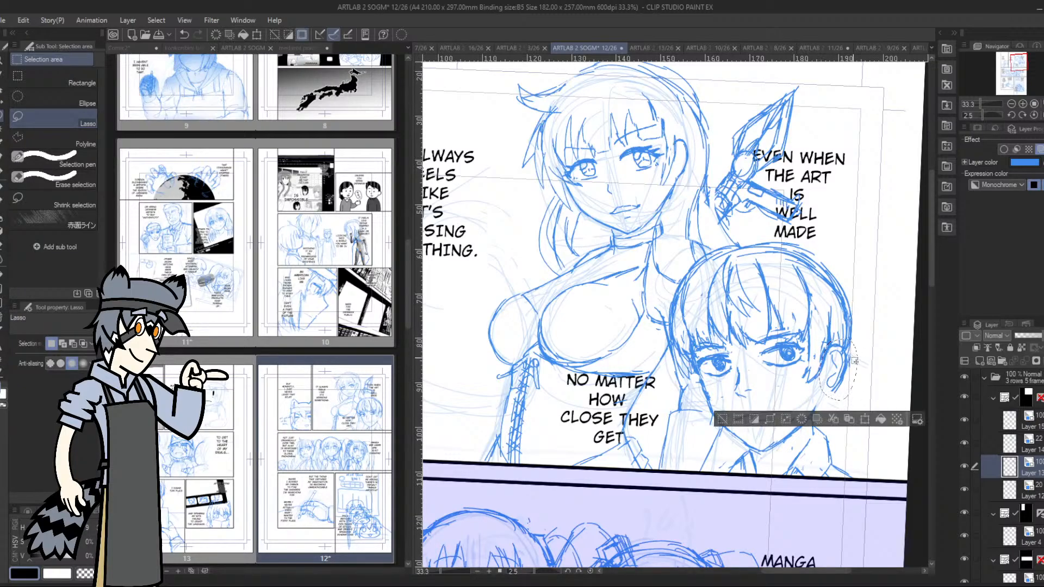
pyautogui.click(863, 420)
pyautogui.moveTo(855, 402); pyautogui.dragTo(835, 395)
pyautogui.click(800, 413)
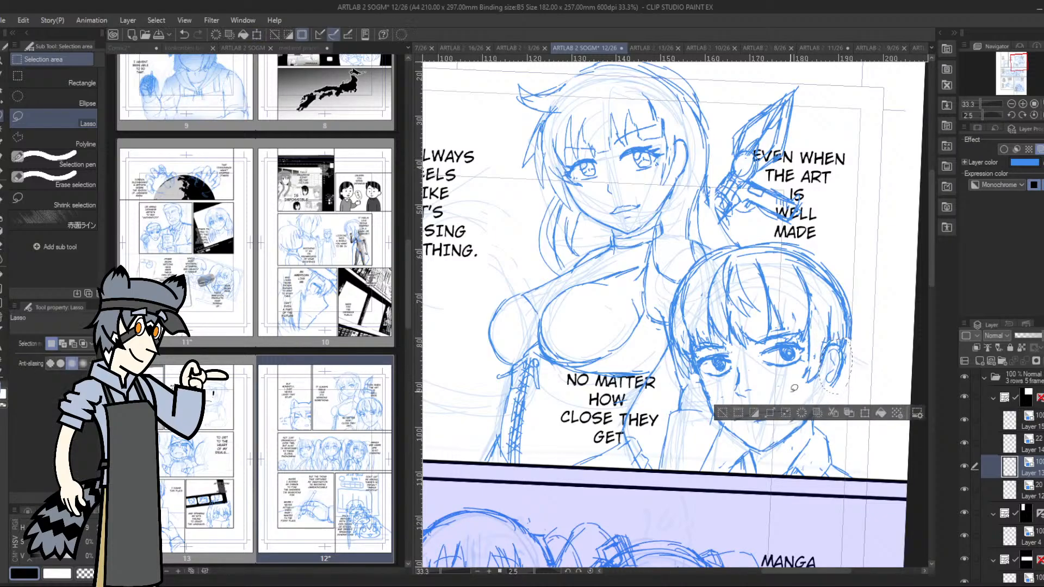
pyautogui.hotkey('ctrl', 'd')
# Add a pen stroke along the short-haired character's jaw below the ear and return the canvas to 0 degrees rotation
pyautogui.click(3, 170)
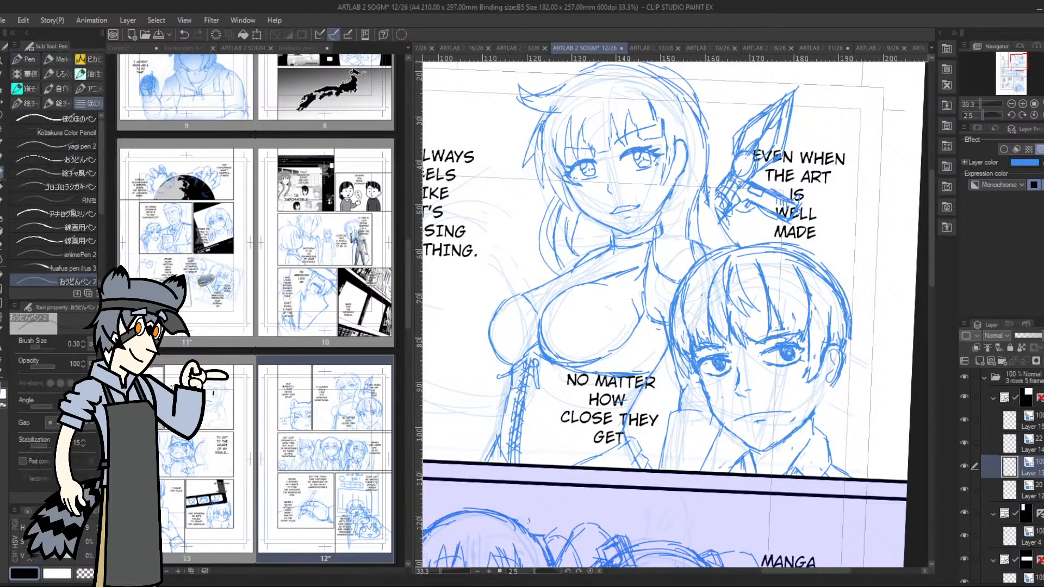
pyautogui.moveTo(815, 412); pyautogui.dragTo(823, 392)
pyautogui.click(1016, 64)
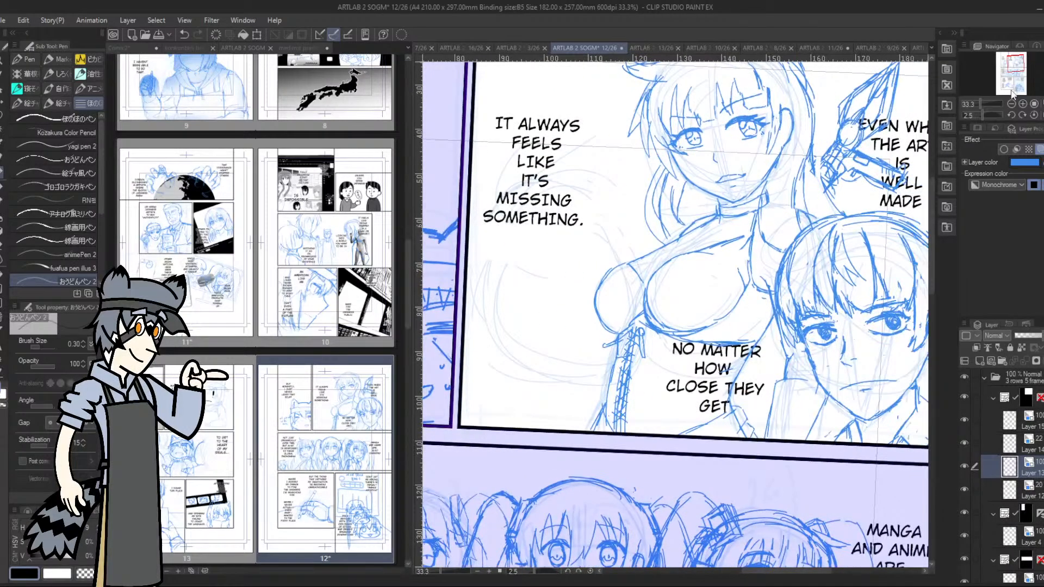
pyautogui.click(1011, 115)
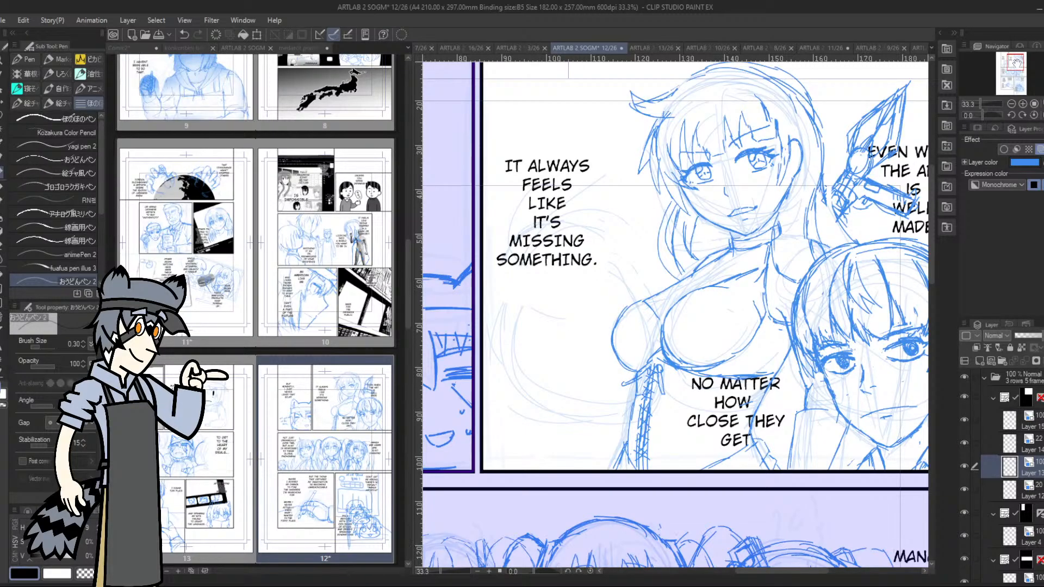
pyautogui.moveTo(1015, 63)
pyautogui.mouseDown()
pyautogui.moveTo(1015, 79)
pyautogui.moveTo(1012, 62)
pyautogui.mouseUp()
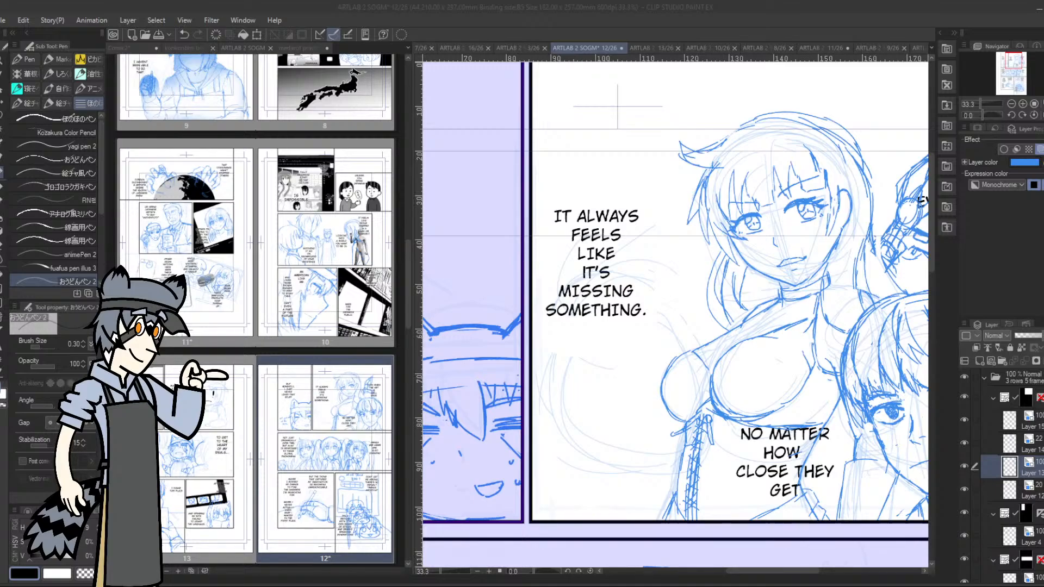
# View the whole of page 12 and examine the sketches on the story's other pages through their thumbnails
pyautogui.scroll(-3, 750, 336)
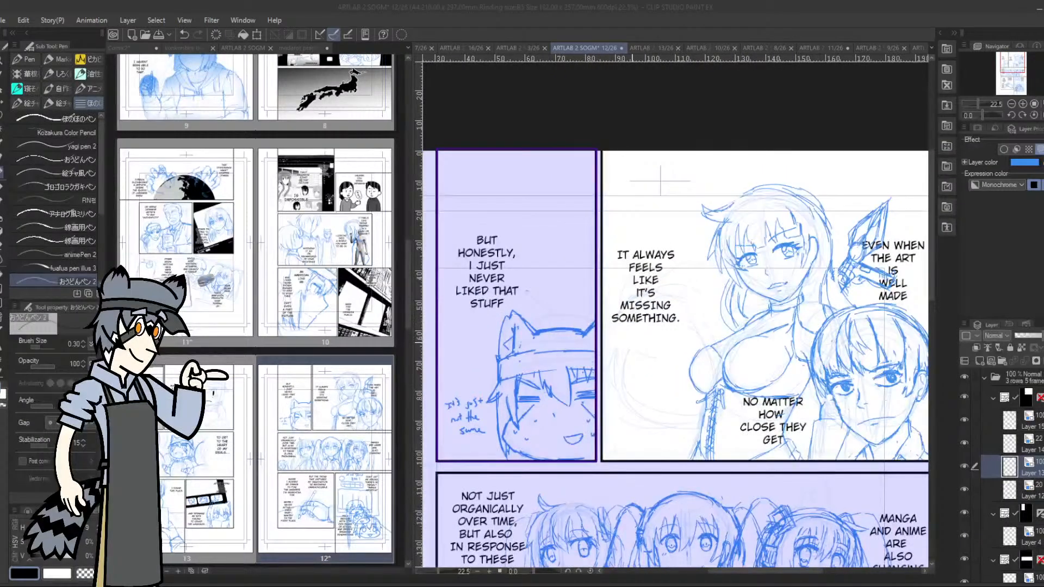
pyautogui.scroll(-2, 630, 345)
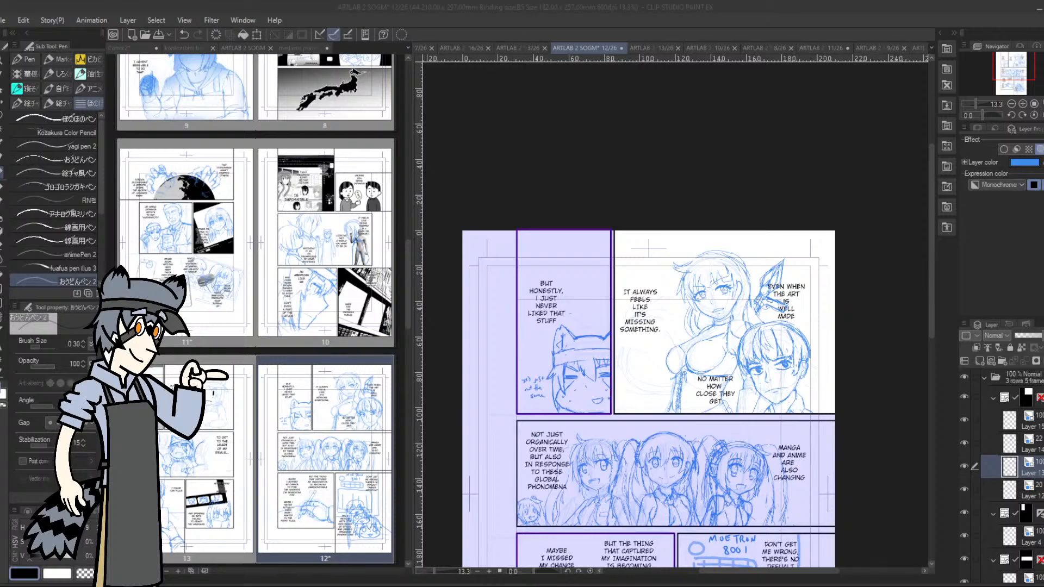
pyautogui.moveTo(408, 315); pyautogui.dragTo(439, 173)
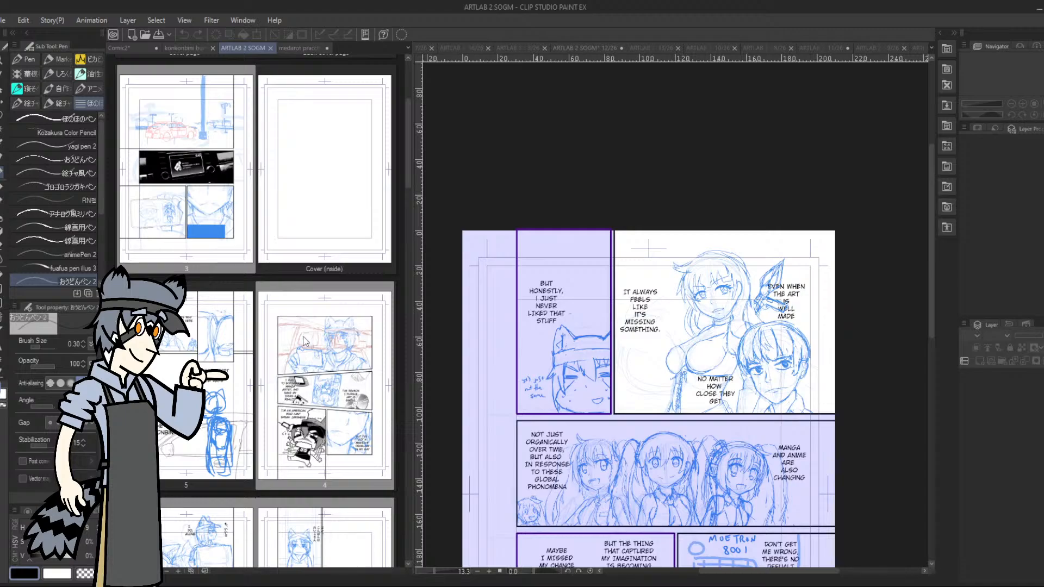
pyautogui.scroll(-6, 310, 353)
pyautogui.scroll(-8, 310, 353)
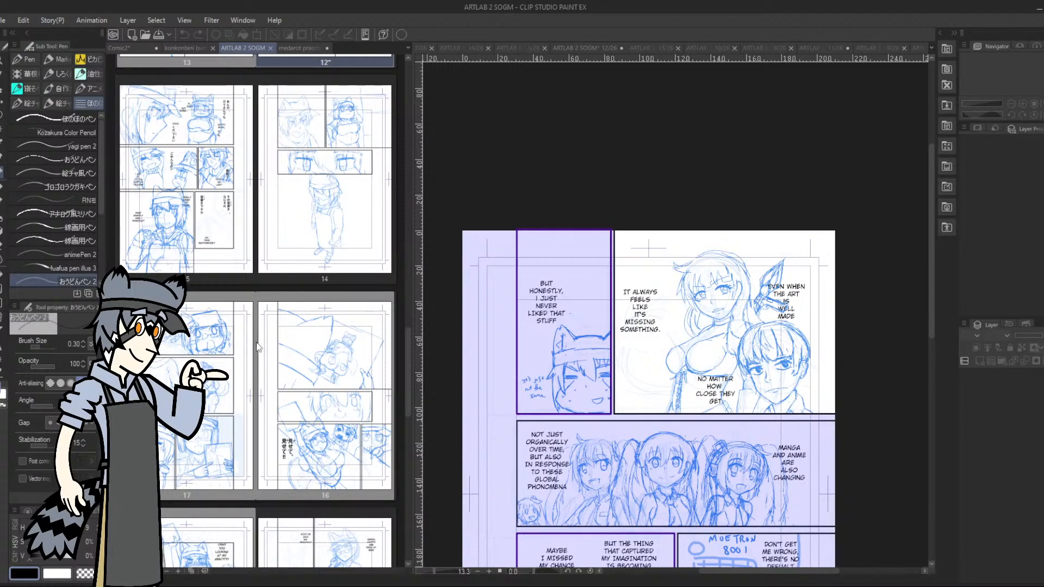
pyautogui.scroll(-5, 266, 346)
pyautogui.scroll(-5, 266, 346)
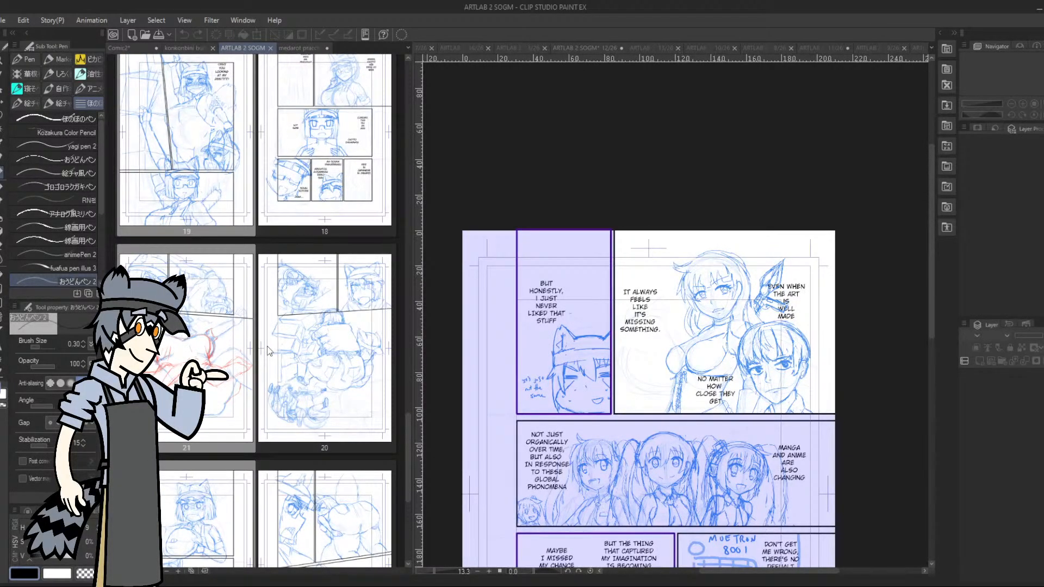
pyautogui.scroll(5, 266, 345)
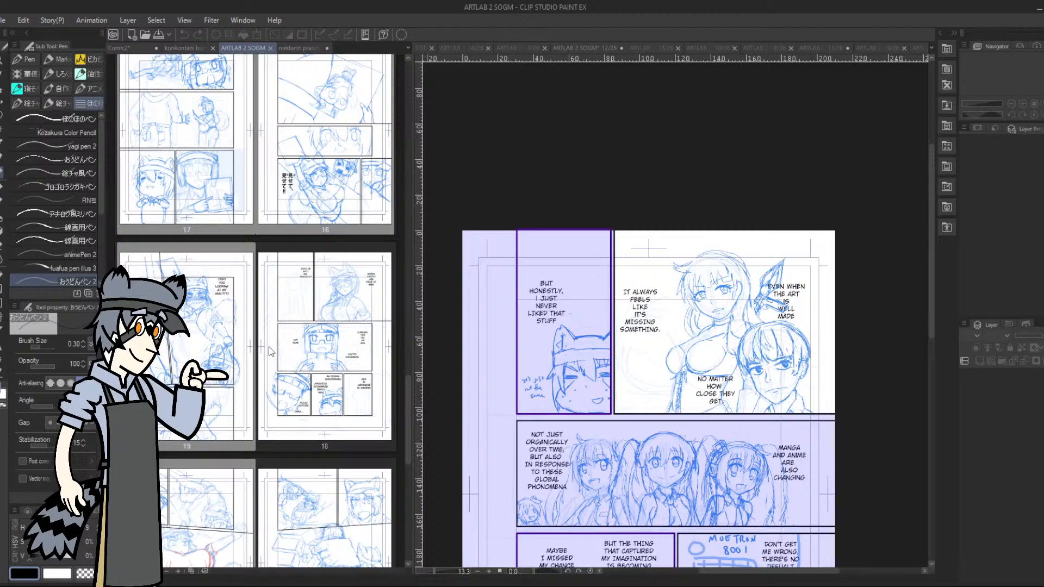
pyautogui.scroll(20, 268, 347)
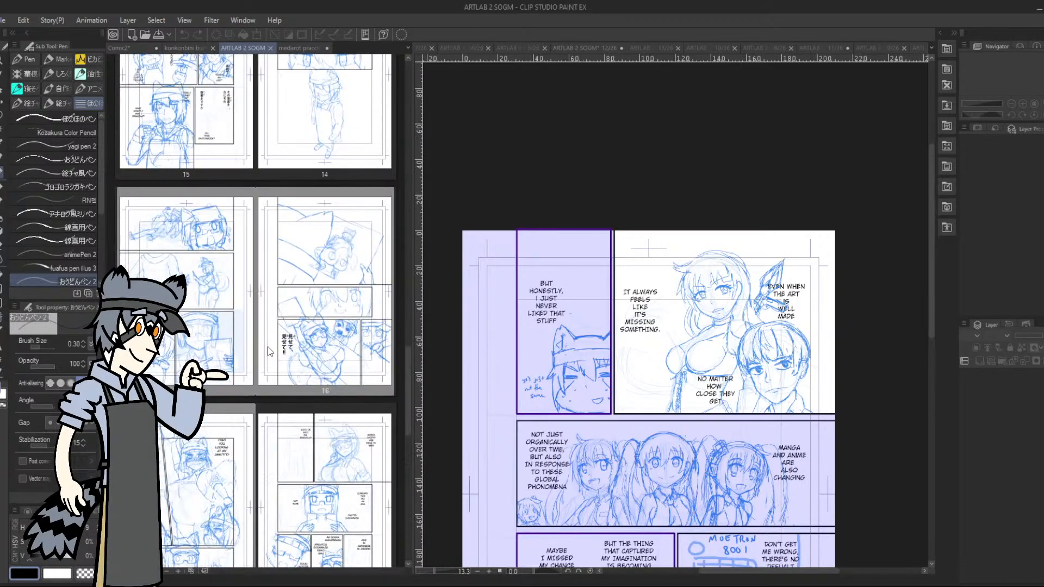
pyautogui.scroll(5, 268, 347)
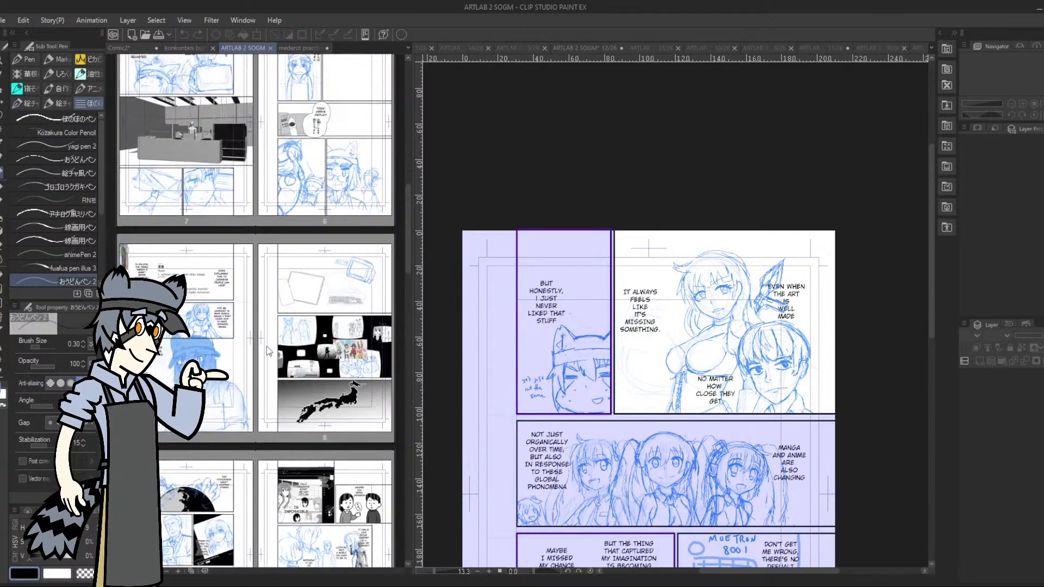
pyautogui.scroll(4, 267, 351)
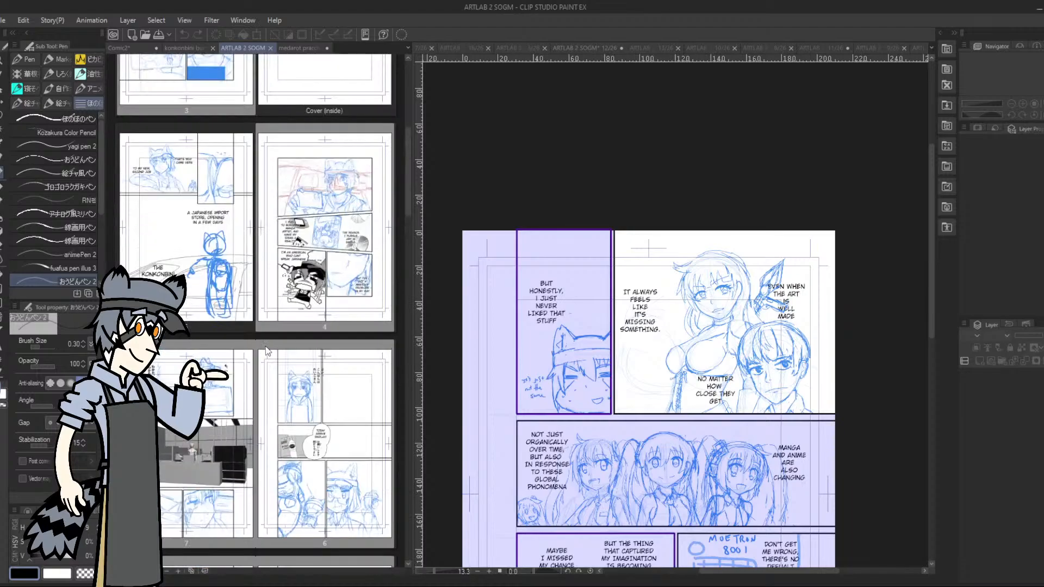
pyautogui.scroll(3, 267, 350)
pyautogui.scroll(-10, 267, 350)
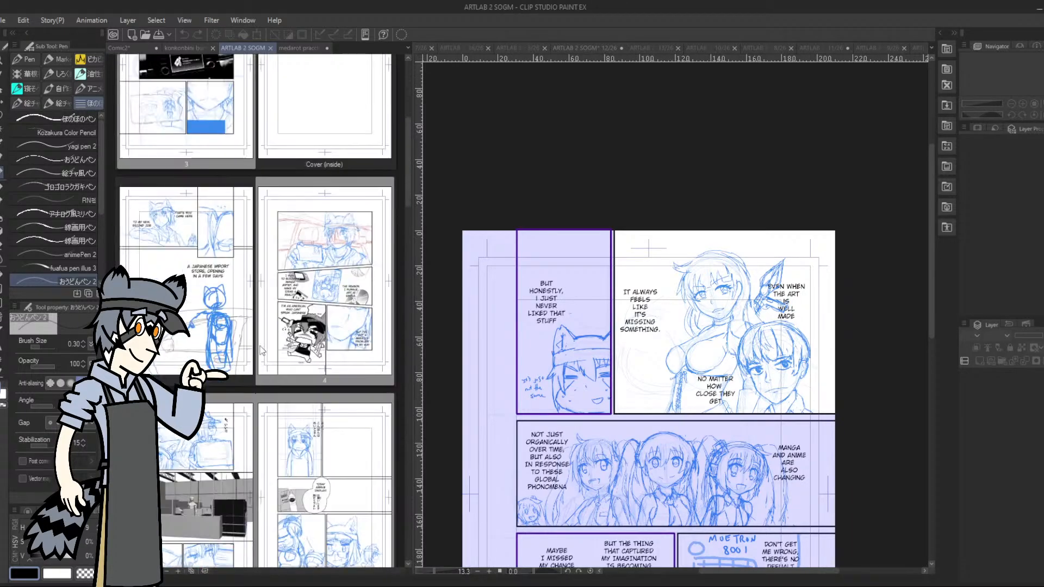
# Return to the upper panel on page 12's canvas and save the page
pyautogui.click(730, 352)
pyautogui.scroll(7, 729, 354)
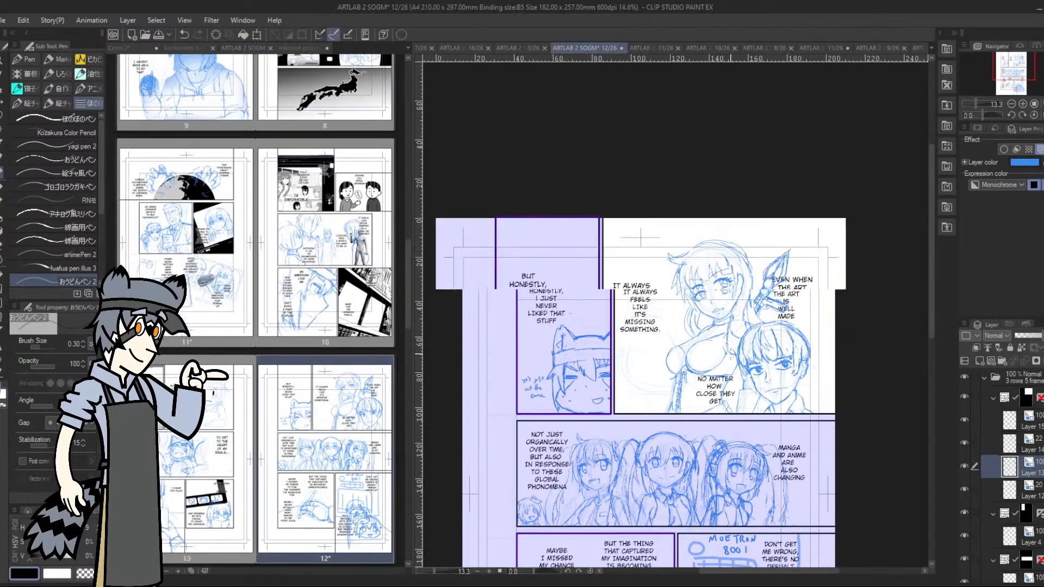
pyautogui.scroll(2, 713, 348)
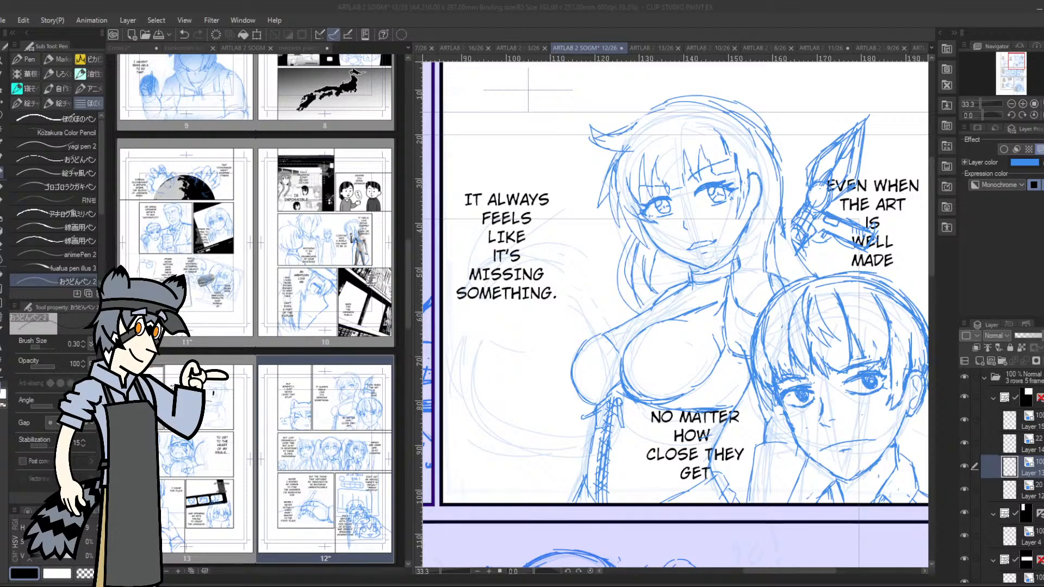
pyautogui.click(1015, 61)
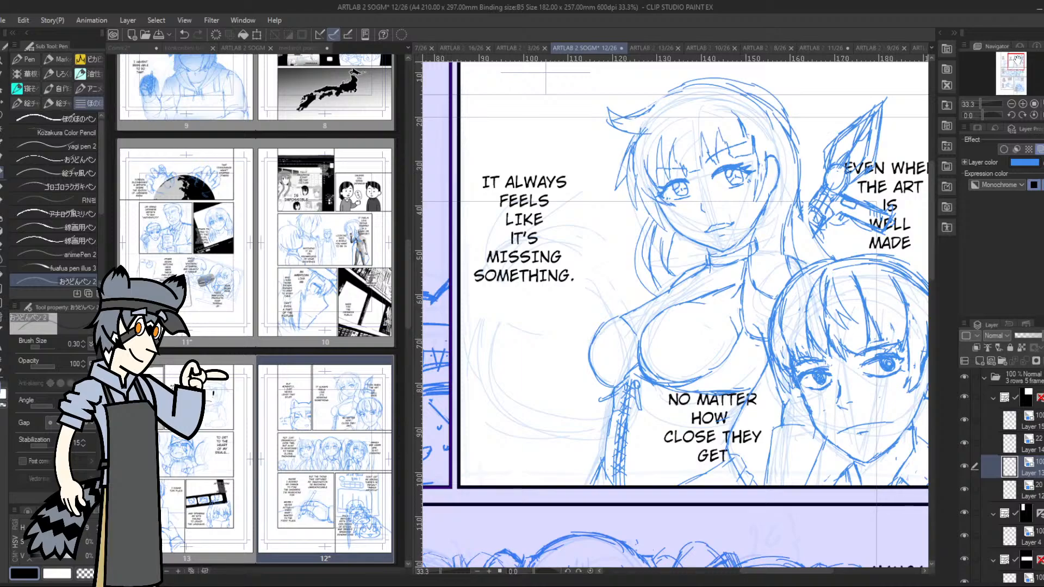
pyautogui.click(1015, 61)
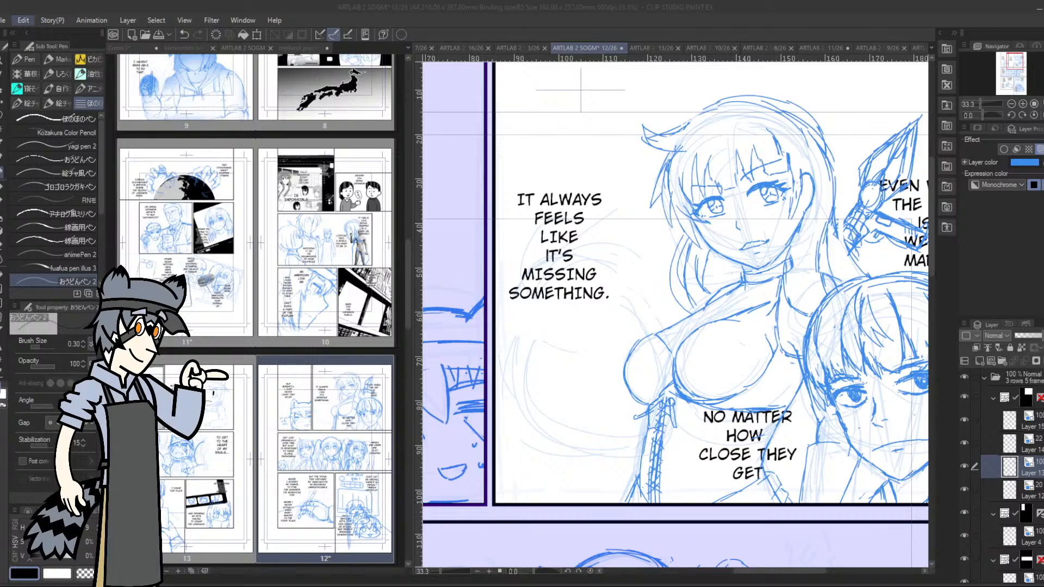
pyautogui.click(4, 22)
pyautogui.click(39, 105)
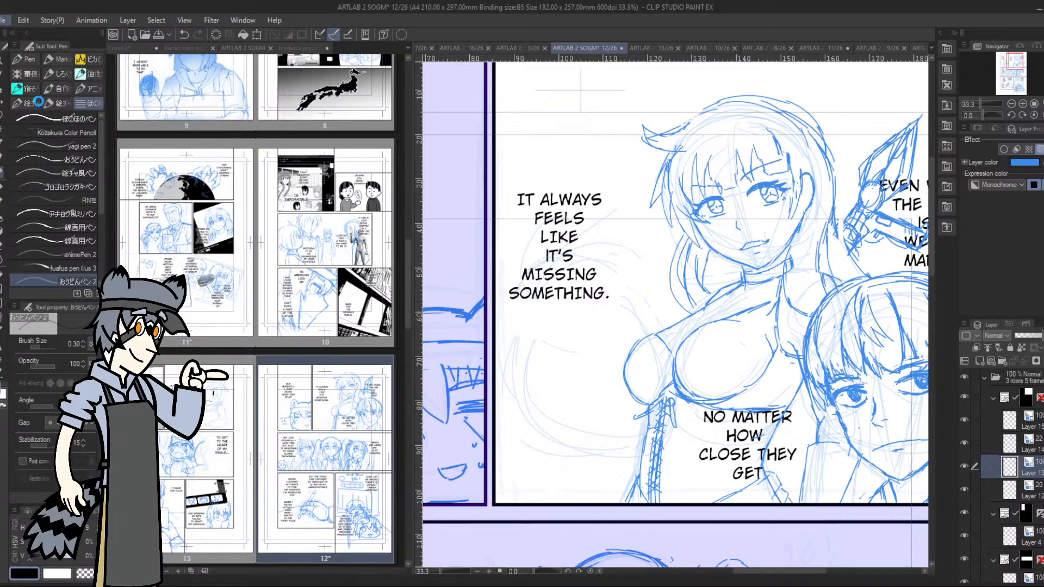
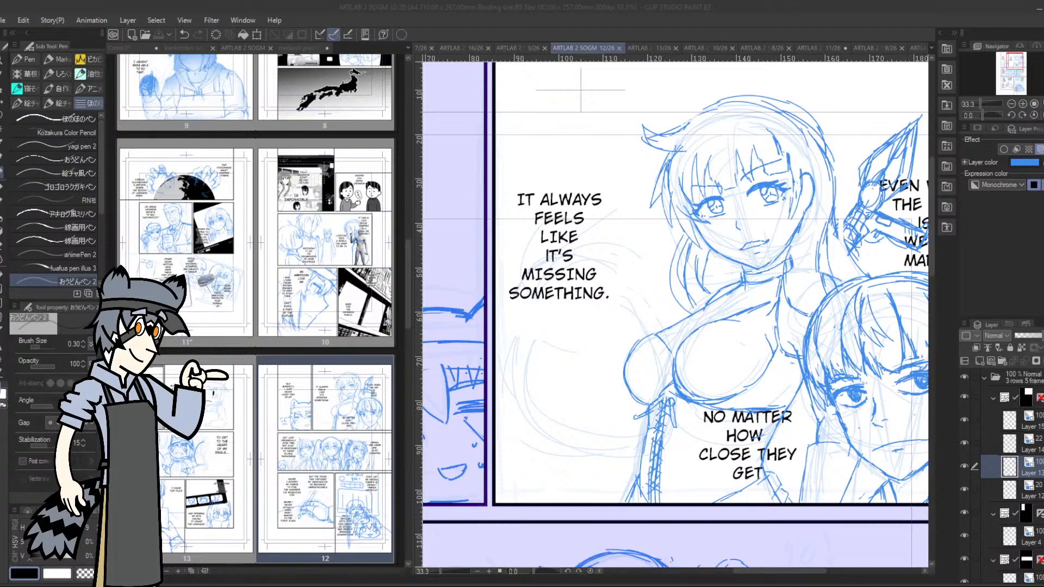
# Check the uppermost layer in the upper panel's frame folder and add a new layer above it
pyautogui.click(1039, 423)
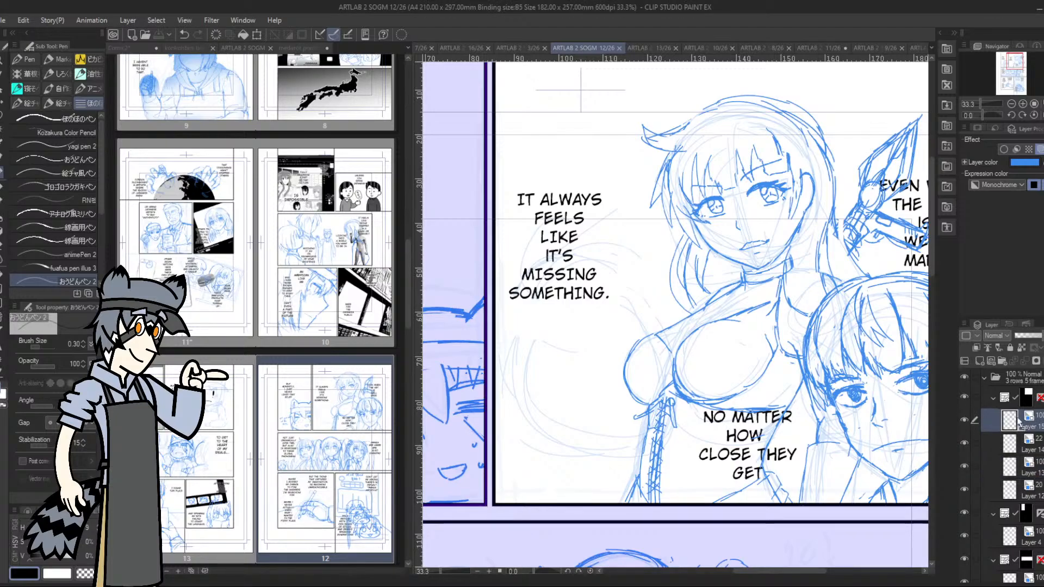
pyautogui.click(964, 419)
pyautogui.click(964, 419)
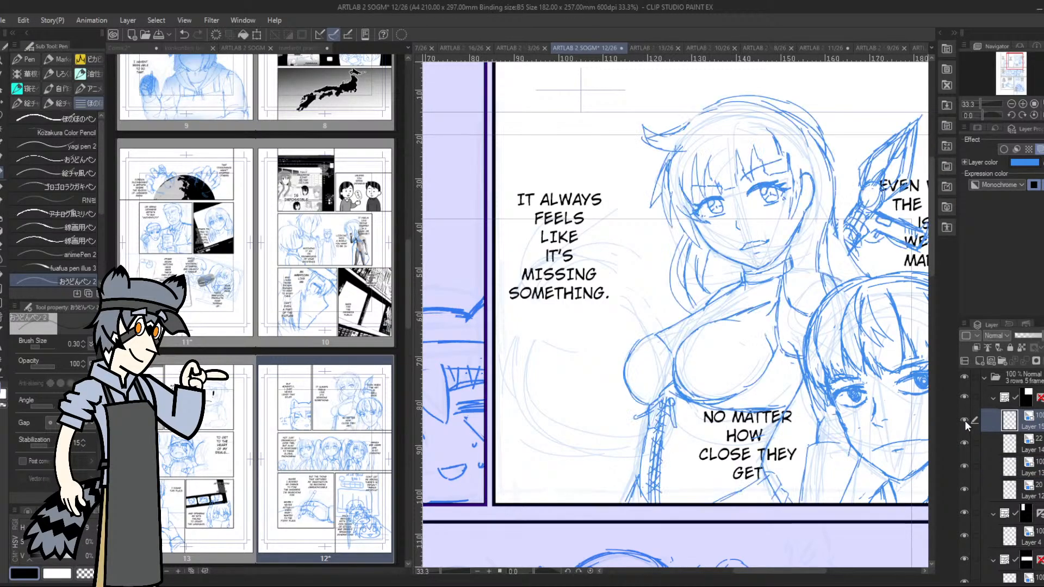
pyautogui.click(980, 361)
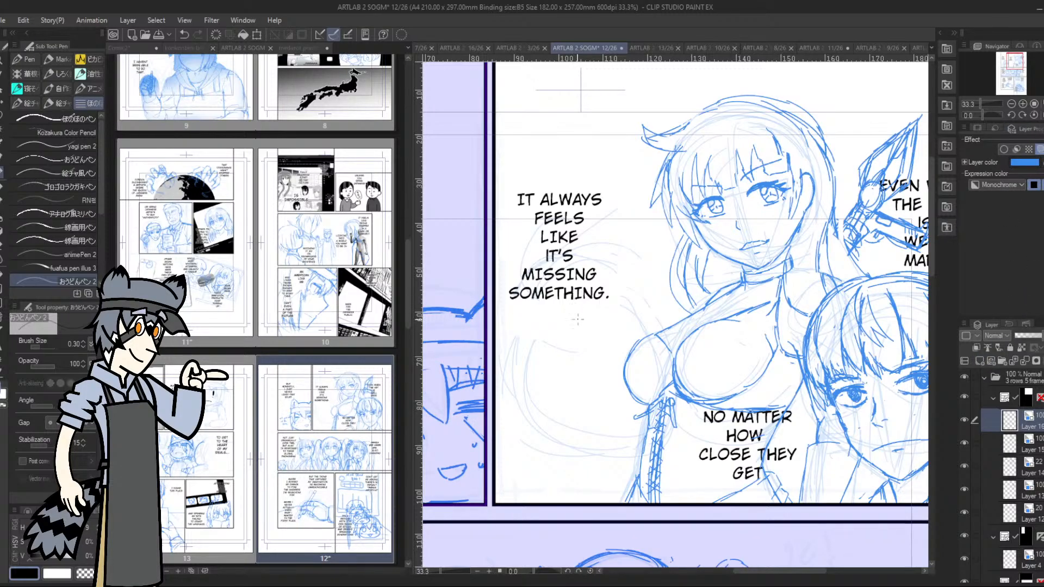
# Sketch a wide round head with a vertical guideline in the empty space below the "IT ALWAYS FEELS LIKE IT'S MISSING SOMETHING." text
pyautogui.moveTo(574, 326)
pyautogui.mouseDown()
pyautogui.moveTo(584, 433)
pyautogui.moveTo(576, 361)
pyautogui.mouseUp()
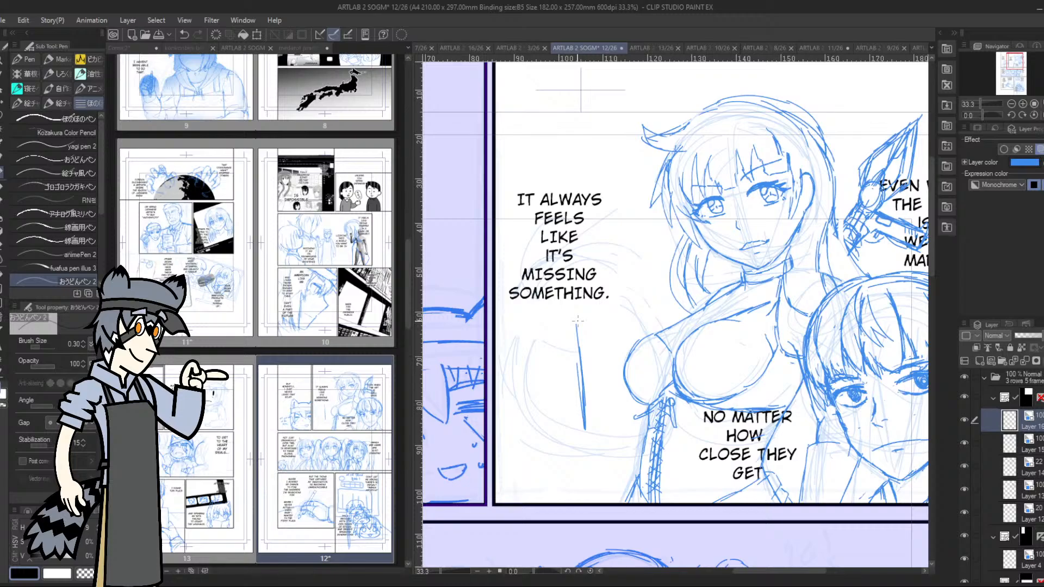
pyautogui.moveTo(500, 422); pyautogui.dragTo(564, 445)
pyautogui.moveTo(501, 424)
pyautogui.mouseDown()
pyautogui.moveTo(582, 449)
pyautogui.moveTo(565, 447)
pyautogui.moveTo(619, 442)
pyautogui.mouseUp()
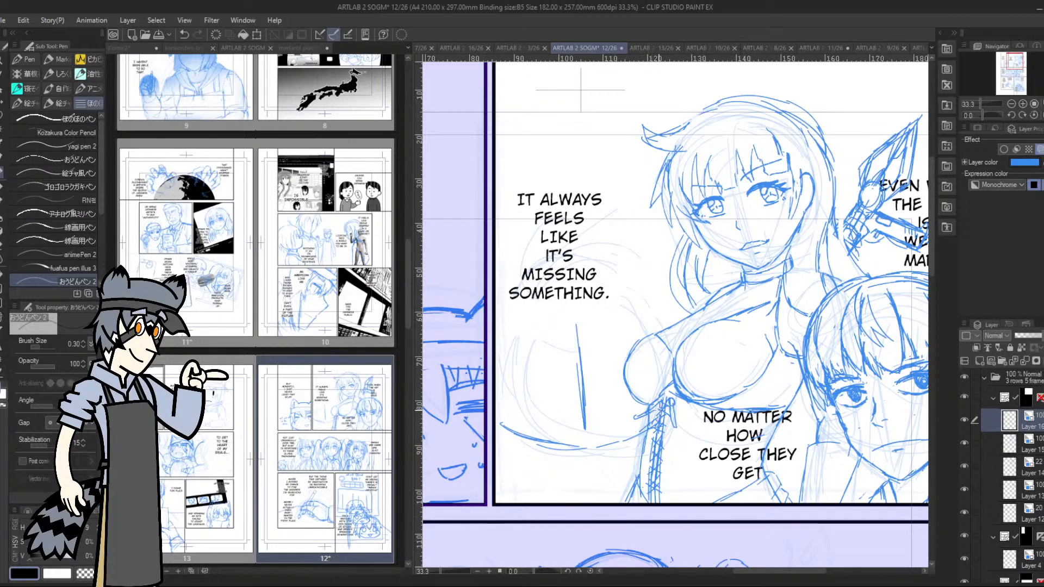
pyautogui.moveTo(660, 382); pyautogui.dragTo(651, 341)
pyautogui.moveTo(504, 427)
pyautogui.mouseDown()
pyautogui.moveTo(504, 295)
pyautogui.moveTo(649, 293)
pyautogui.moveTo(665, 357)
pyautogui.mouseUp()
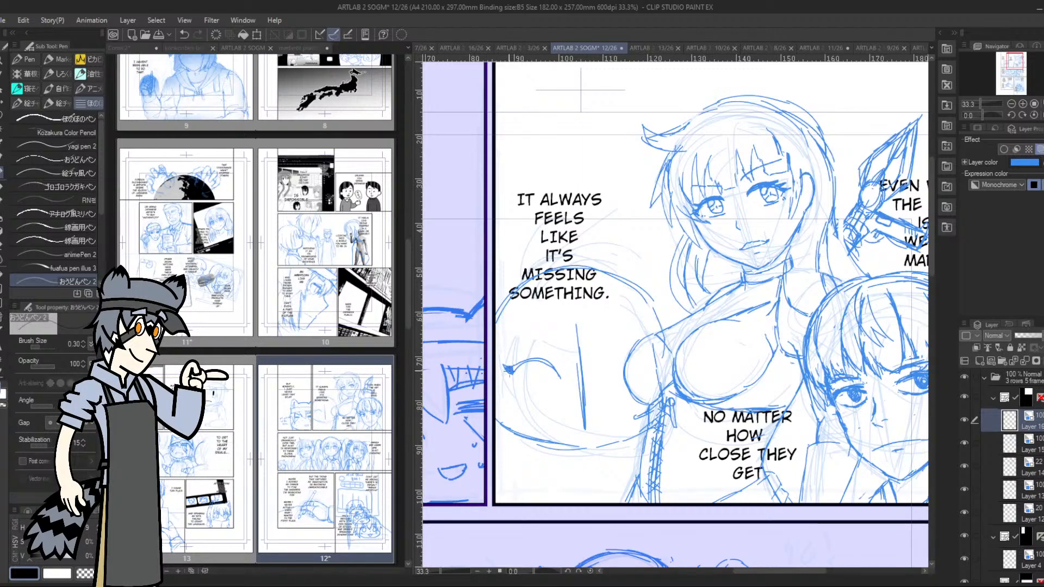
# Draw a lashed eye with an iris on the round head, remove the vertical guideline, and undo the small mark at the nose
pyautogui.moveTo(518, 365)
pyautogui.mouseDown()
pyautogui.moveTo(544, 364)
pyautogui.moveTo(532, 377)
pyautogui.moveTo(542, 394)
pyautogui.moveTo(556, 376)
pyautogui.moveTo(544, 362)
pyautogui.moveTo(544, 380)
pyautogui.moveTo(542, 371)
pyautogui.mouseUp()
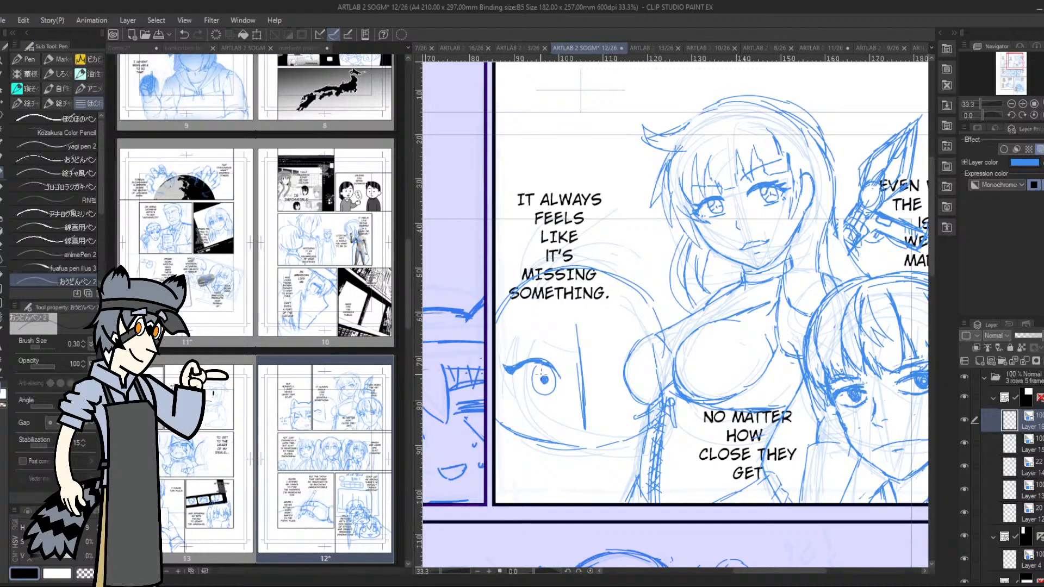
pyautogui.moveTo(542, 378)
pyautogui.mouseDown()
pyautogui.moveTo(539, 406)
pyautogui.moveTo(555, 400)
pyautogui.moveTo(511, 404)
pyautogui.moveTo(568, 400)
pyautogui.moveTo(592, 417)
pyautogui.moveTo(585, 342)
pyautogui.mouseUp()
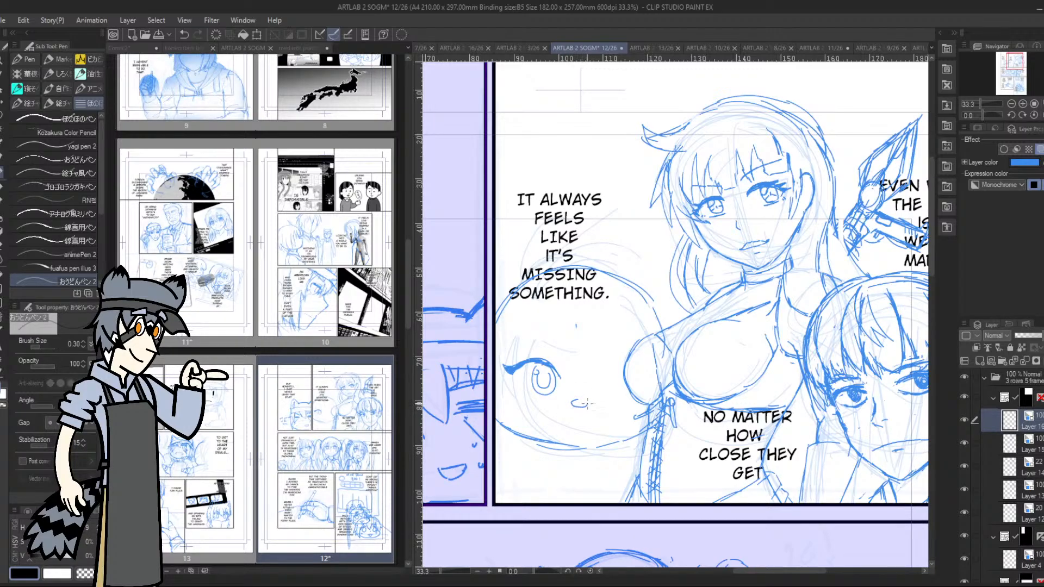
pyautogui.moveTo(586, 403)
pyautogui.mouseDown()
pyautogui.moveTo(575, 401)
pyautogui.moveTo(581, 407)
pyautogui.mouseUp()
pyautogui.hotkey('ctrl', 'z')
# Draw curved bang locks over the round head's forehead, with a pointed teardrop lock in the middle
pyautogui.moveTo(513, 347)
pyautogui.mouseDown()
pyautogui.moveTo(524, 334)
pyautogui.moveTo(558, 338)
pyautogui.moveTo(537, 325)
pyautogui.moveTo(516, 340)
pyautogui.mouseUp()
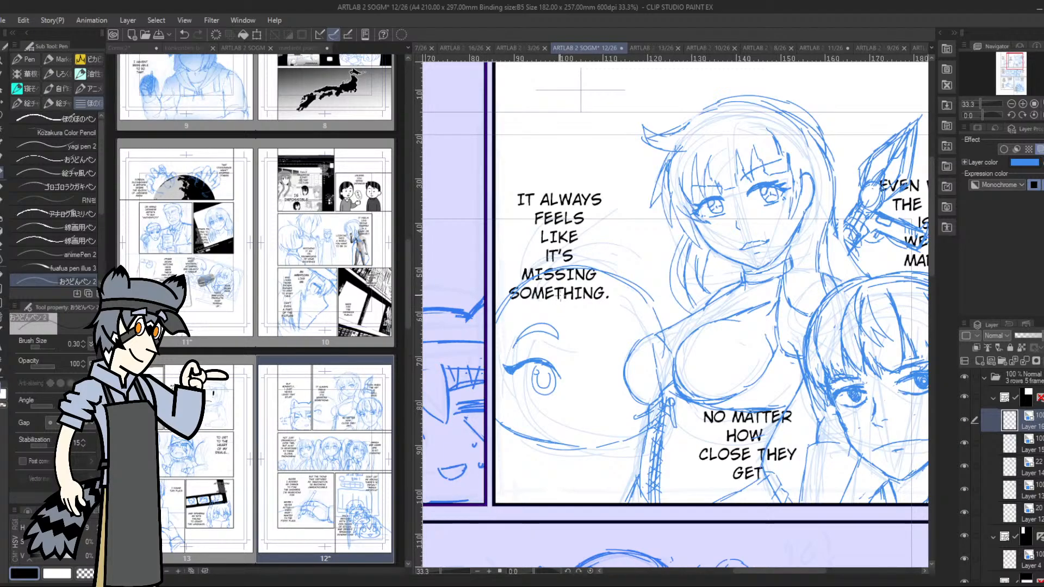
pyautogui.moveTo(558, 297)
pyautogui.mouseDown()
pyautogui.moveTo(568, 352)
pyautogui.moveTo(586, 365)
pyautogui.moveTo(598, 342)
pyautogui.moveTo(598, 304)
pyautogui.mouseUp()
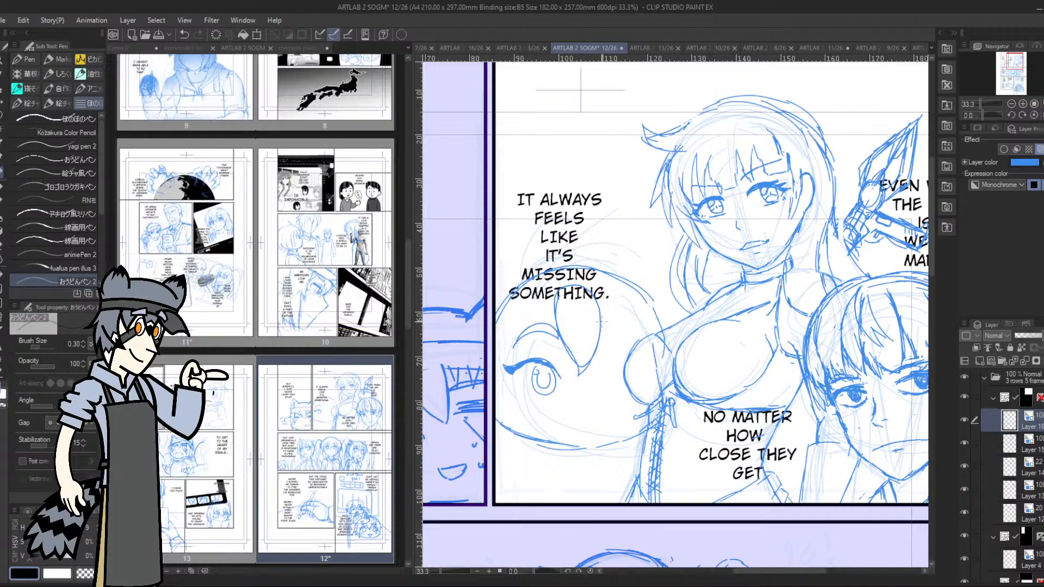
pyautogui.moveTo(538, 298)
pyautogui.mouseDown()
pyautogui.moveTo(517, 311)
pyautogui.moveTo(514, 357)
pyautogui.moveTo(546, 308)
pyautogui.mouseUp()
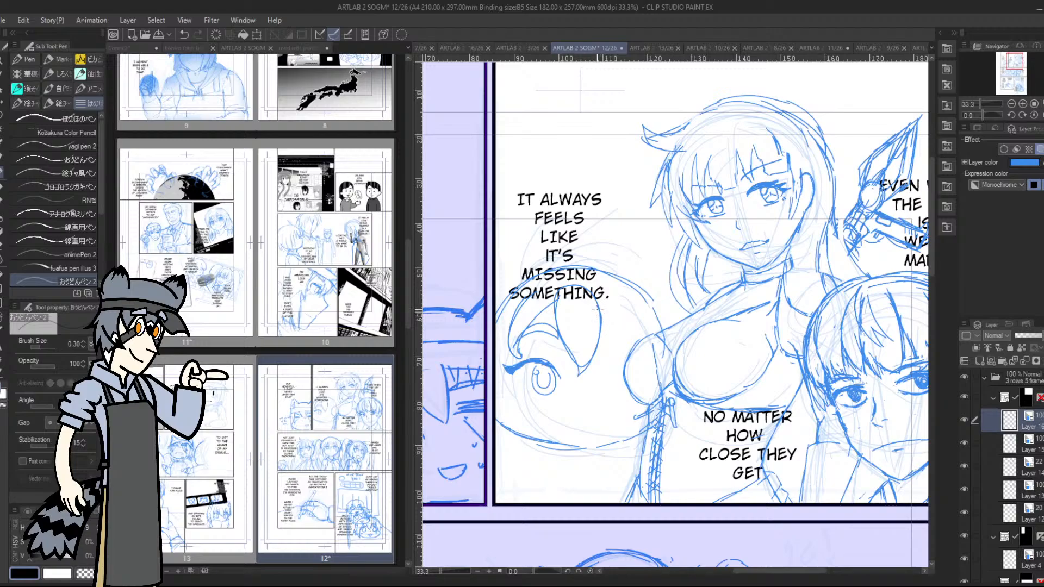
# Hide the page's dialogue text layer and draw more hair locks across the round head's crown and down its far side
pyautogui.scroll(-5, 1040, 440)
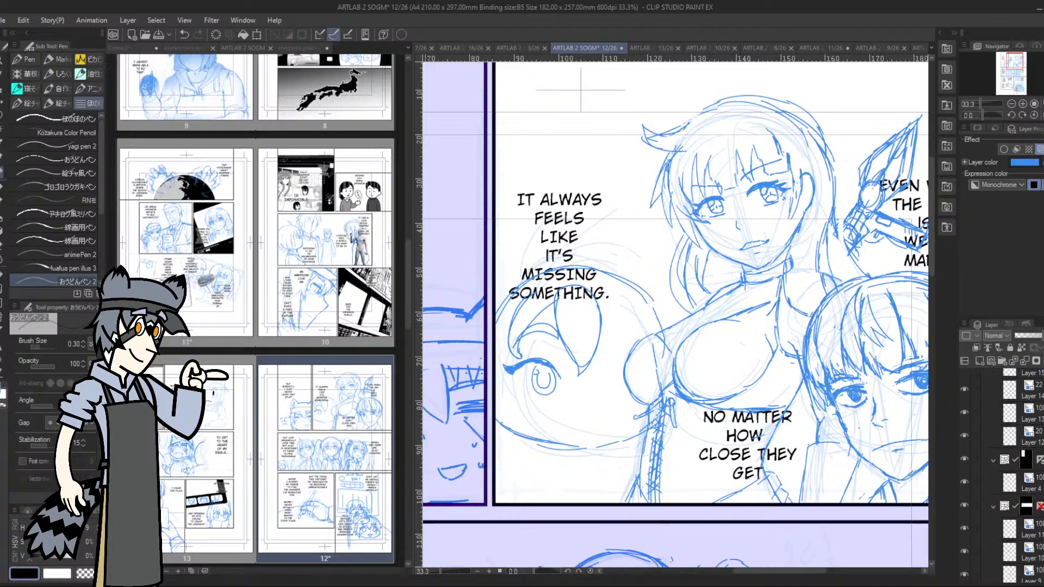
pyautogui.scroll(-3, 974, 517)
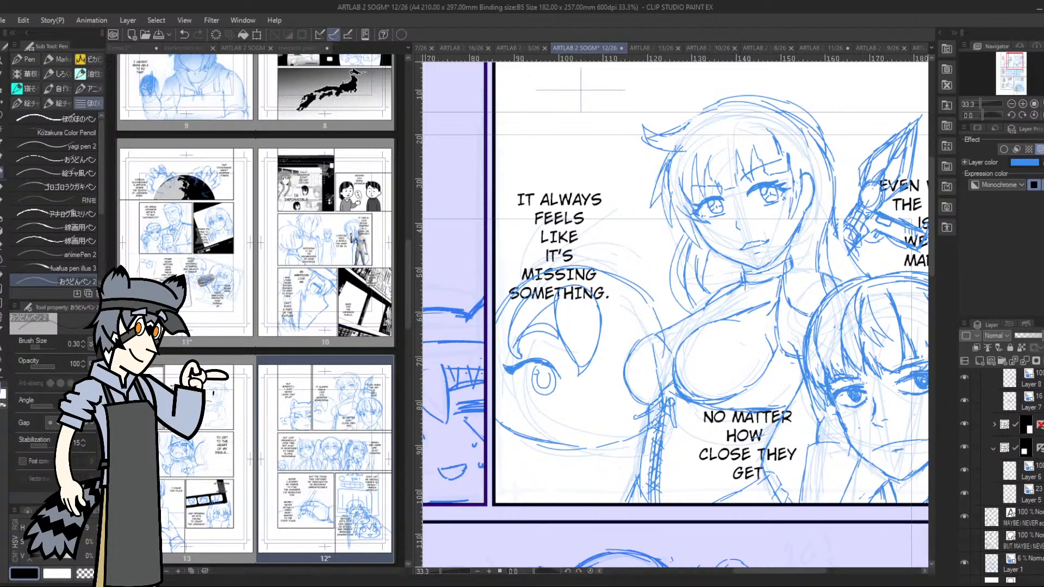
pyautogui.click(964, 521)
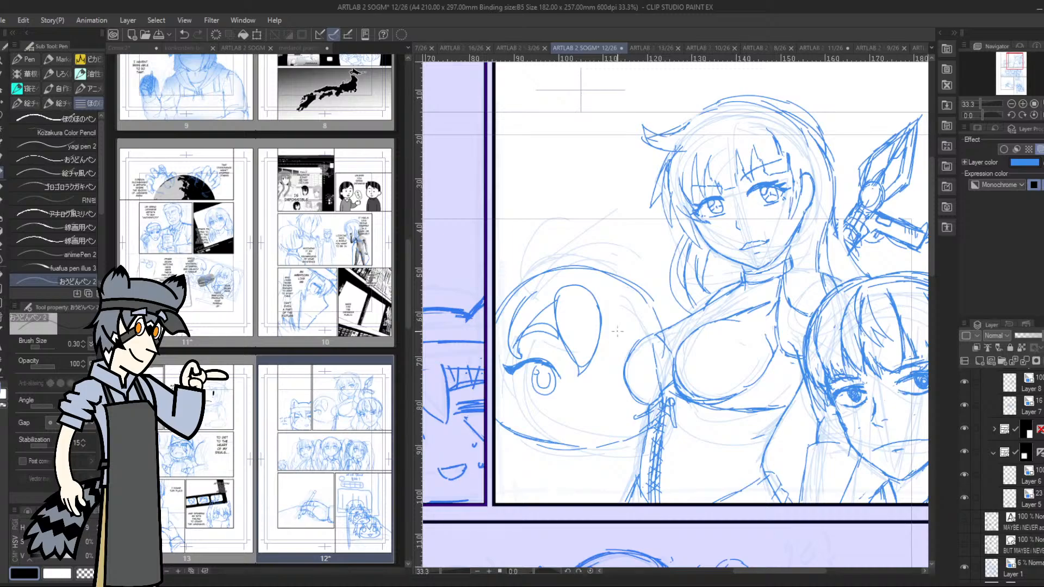
pyautogui.moveTo(600, 303)
pyautogui.mouseDown()
pyautogui.moveTo(610, 362)
pyautogui.moveTo(626, 320)
pyautogui.moveTo(605, 292)
pyautogui.mouseUp()
pyautogui.moveTo(550, 267)
pyautogui.mouseDown()
pyautogui.moveTo(568, 252)
pyautogui.moveTo(589, 260)
pyautogui.moveTo(605, 315)
pyautogui.mouseUp()
pyautogui.moveTo(604, 255)
pyautogui.mouseDown()
pyautogui.moveTo(618, 266)
pyautogui.moveTo(626, 342)
pyautogui.mouseUp()
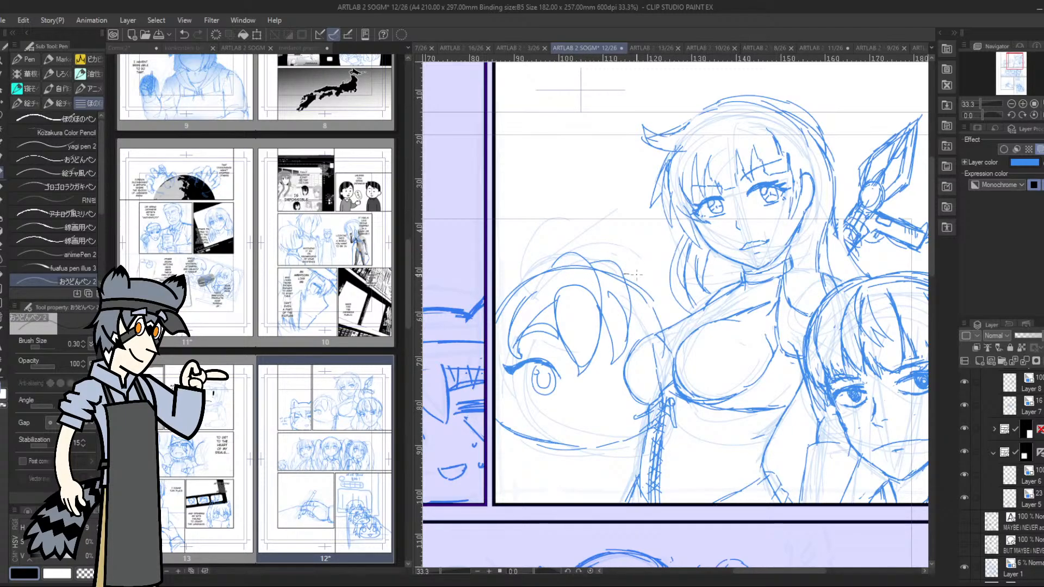
pyautogui.moveTo(636, 274)
pyautogui.mouseDown()
pyautogui.moveTo(655, 287)
pyautogui.moveTo(660, 313)
pyautogui.moveTo(644, 353)
pyautogui.mouseUp()
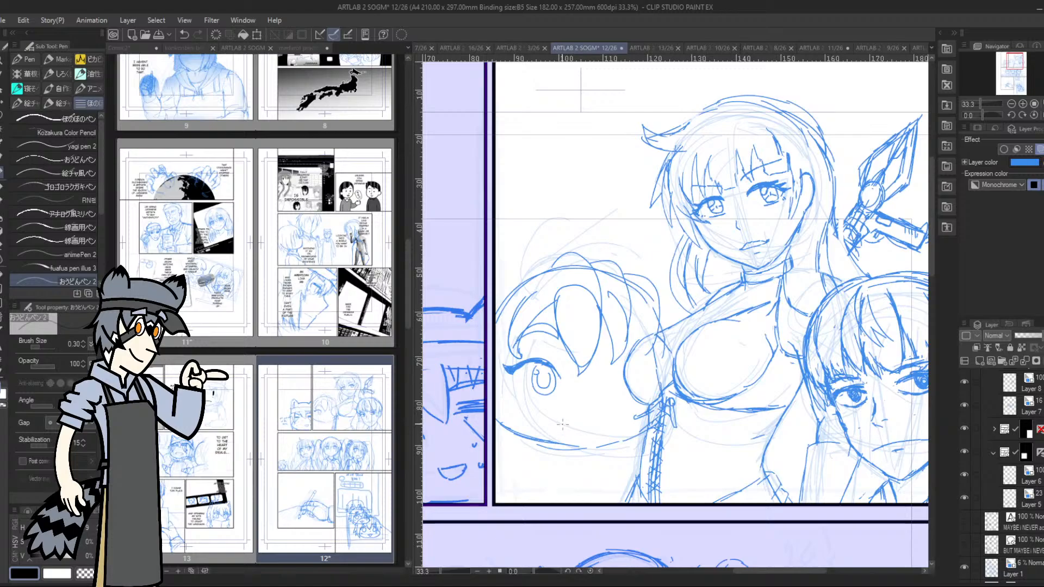
# Try a small wavy mouth on the round head, erase it, and rework the eye into an open outline without an iris
pyautogui.moveTo(552, 412); pyautogui.dragTo(598, 412)
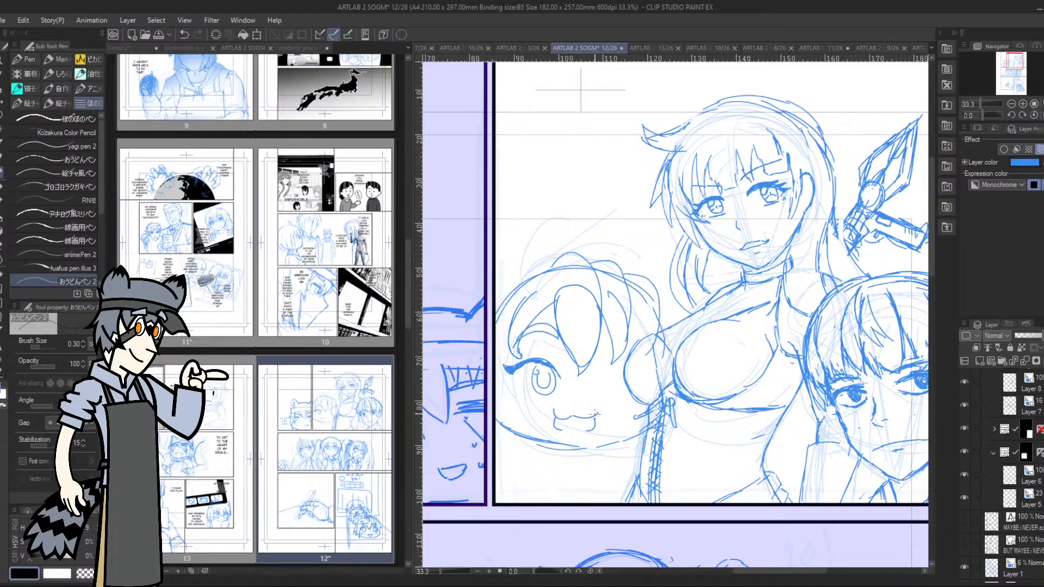
pyautogui.moveTo(572, 409); pyautogui.dragTo(560, 429)
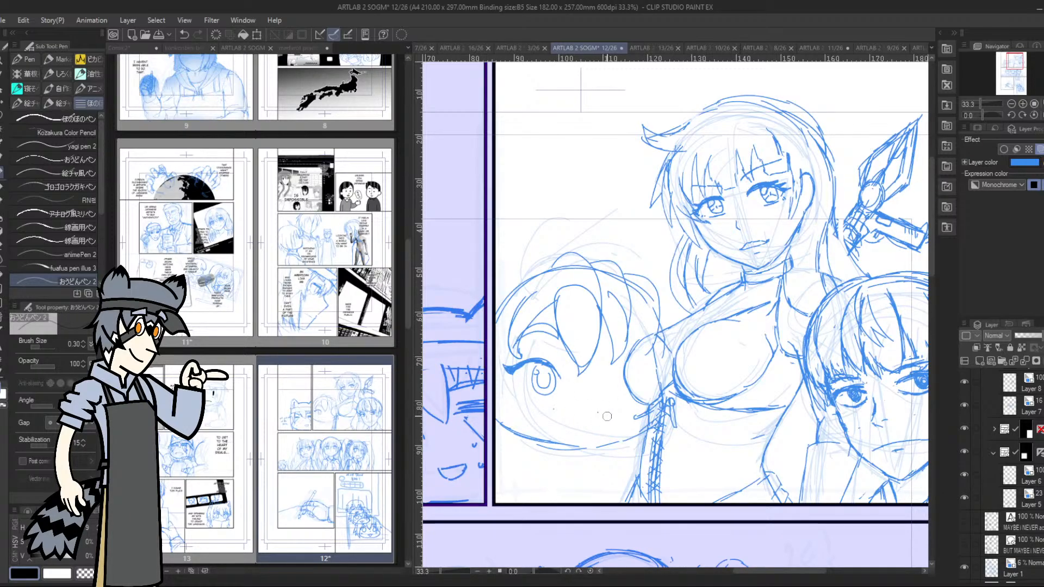
pyautogui.moveTo(543, 378); pyautogui.dragTo(556, 378)
pyautogui.moveTo(515, 377)
pyautogui.mouseDown()
pyautogui.moveTo(533, 401)
pyautogui.moveTo(554, 401)
pyautogui.moveTo(558, 387)
pyautogui.moveTo(545, 400)
pyautogui.mouseUp()
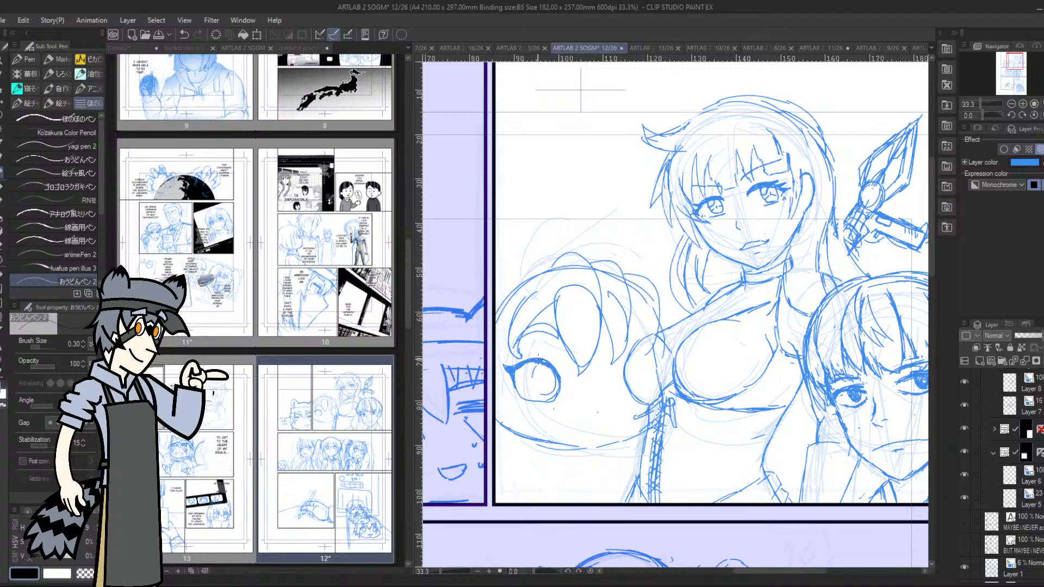
pyautogui.moveTo(544, 386); pyautogui.dragTo(537, 373)
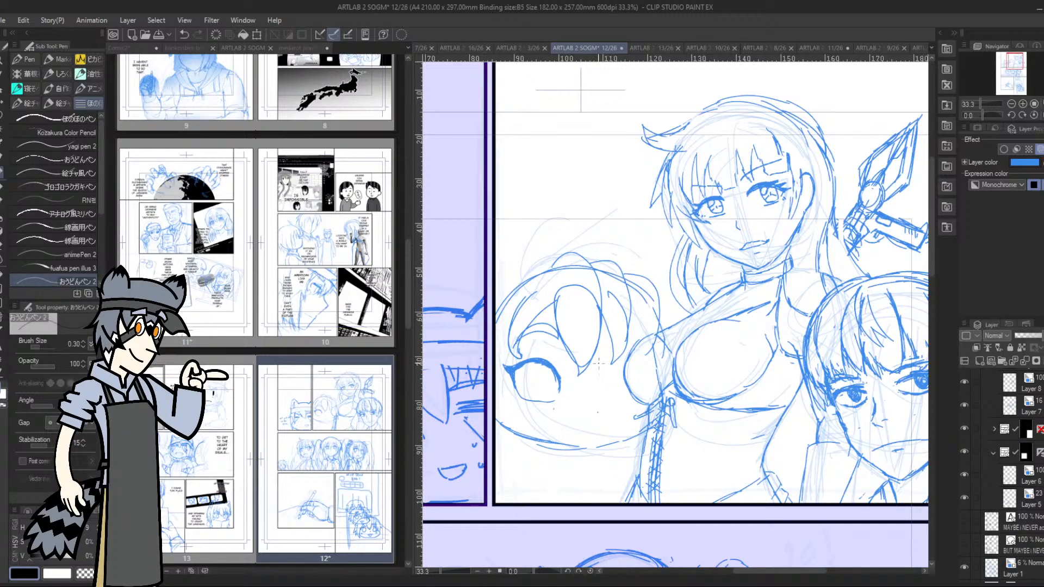
# Lasso the round head's eye, duplicate it, place the copy flipped horizontally as the second eye, and clear the selection
pyautogui.press('m')
pyautogui.moveTo(541, 344)
pyautogui.mouseDown()
pyautogui.moveTo(514, 354)
pyautogui.moveTo(573, 391)
pyautogui.moveTo(571, 375)
pyautogui.mouseUp()
pyautogui.click(563, 430)
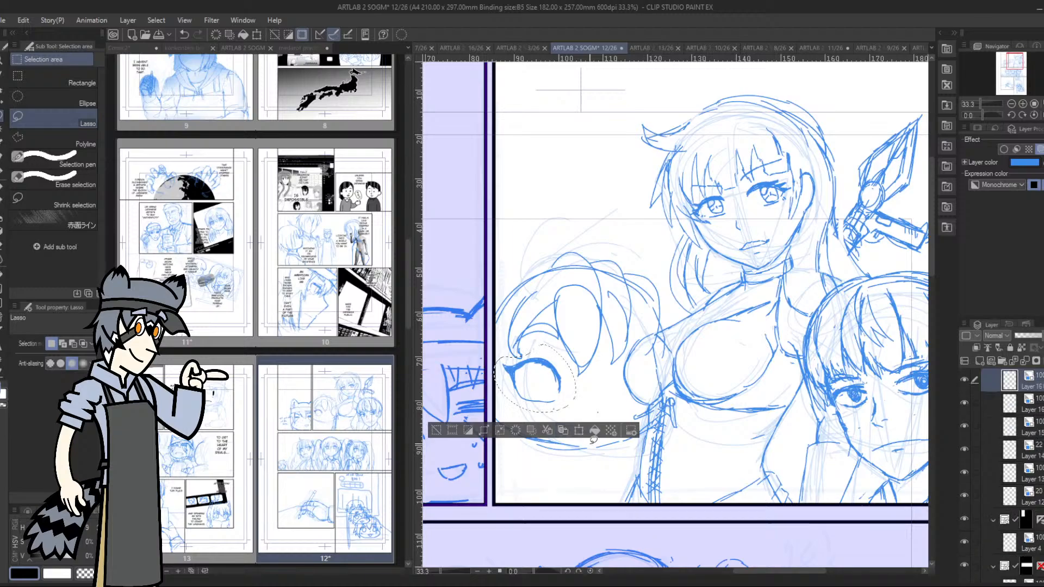
pyautogui.click(580, 433)
pyautogui.moveTo(532, 379); pyautogui.dragTo(647, 369)
pyautogui.click(43, 344)
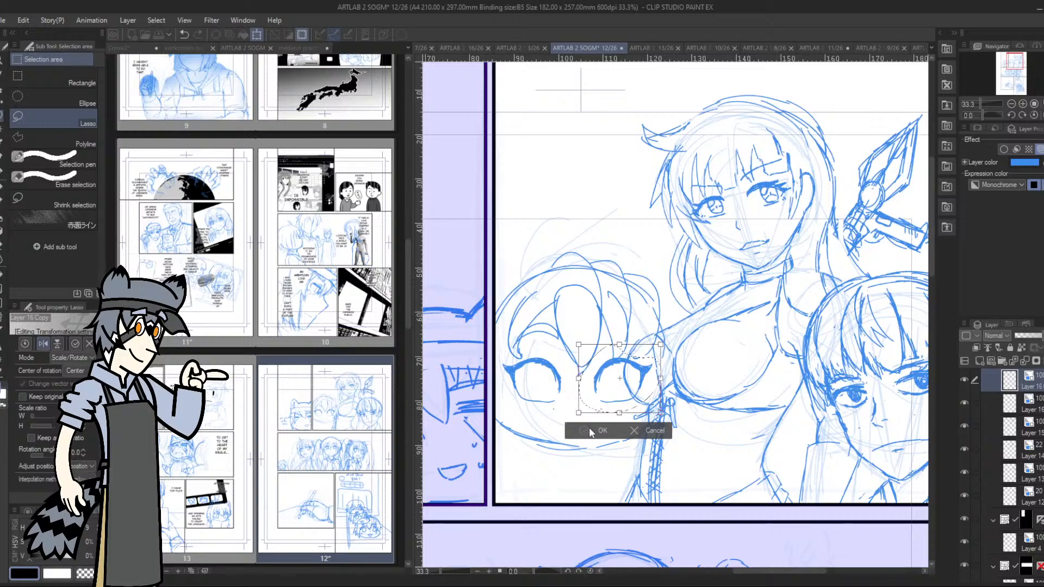
pyautogui.click(589, 429)
pyautogui.click(538, 430)
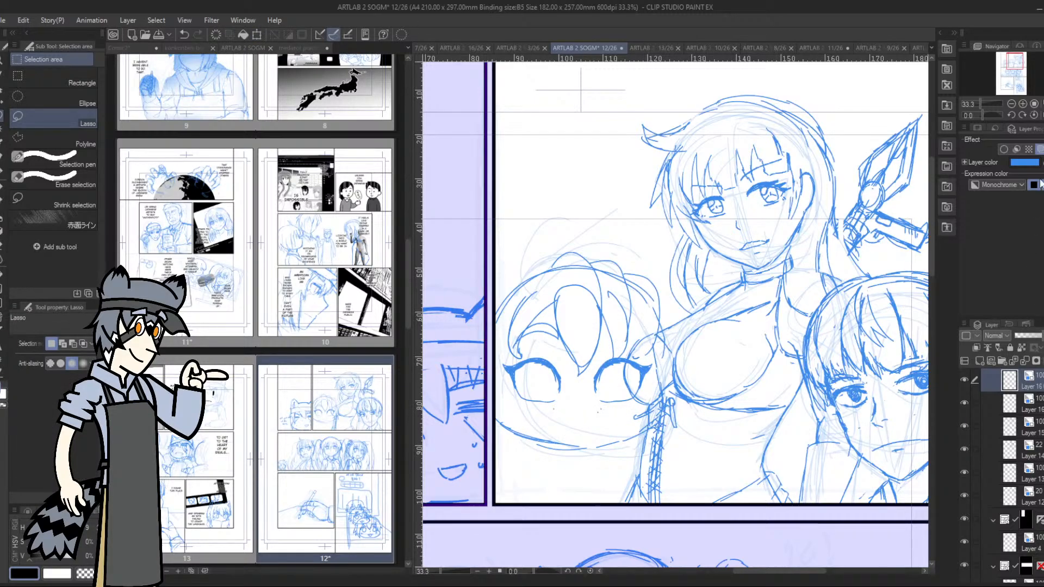
# Merge the copied eye's layer with the round head's sketch layer and reapply the blue layer color
pyautogui.click(1033, 404)
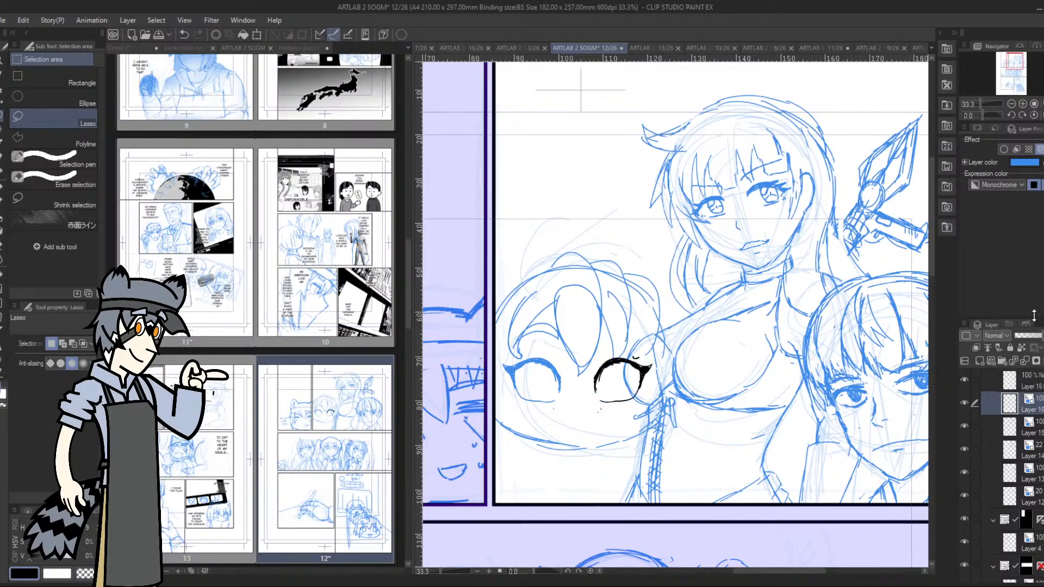
pyautogui.click(1040, 149)
pyautogui.keyDown('ctrl'); pyautogui.click(1040, 386); pyautogui.keyUp('ctrl')
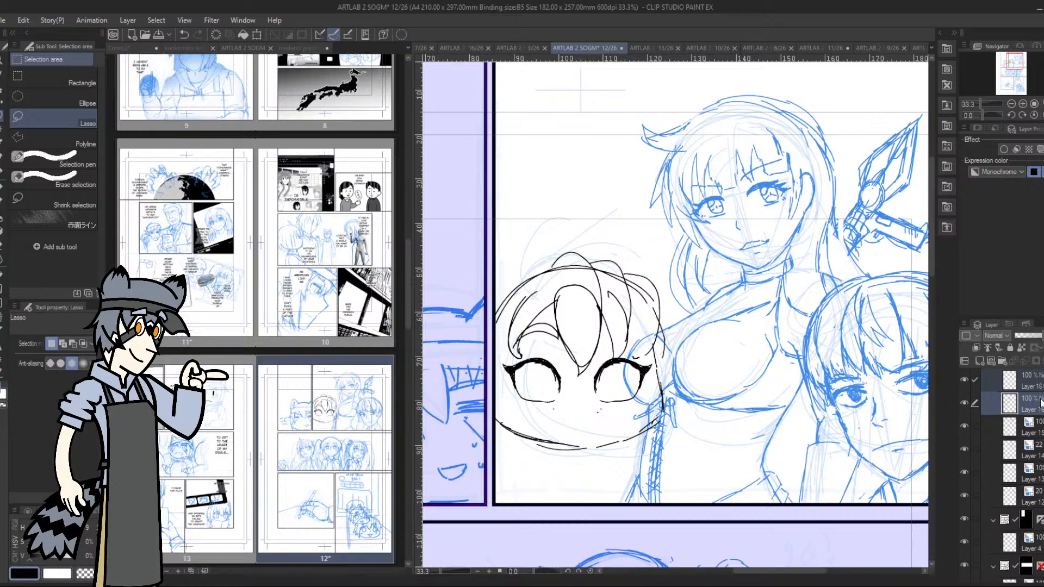
pyautogui.click(1022, 348)
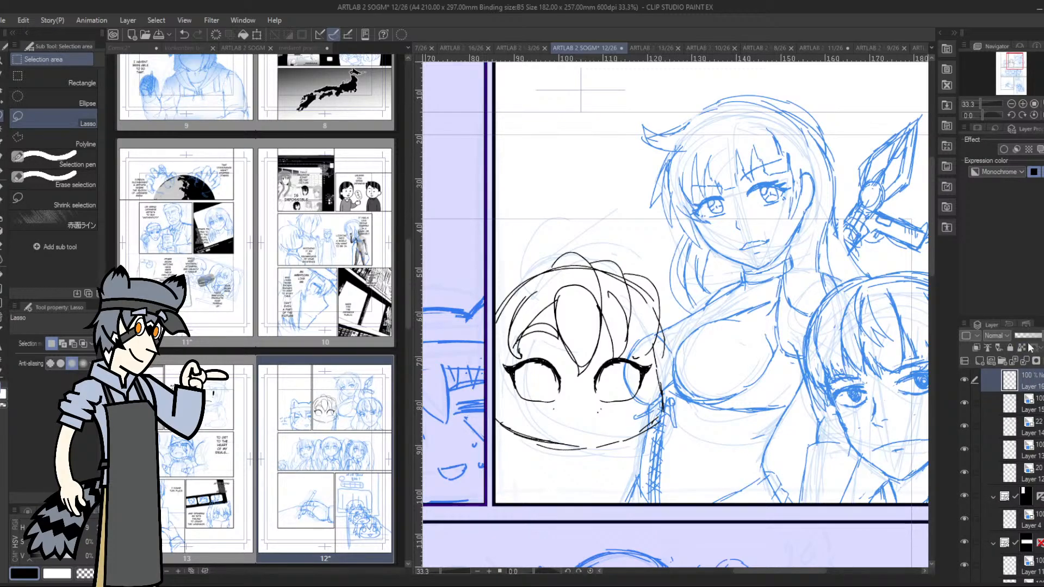
pyautogui.click(1040, 149)
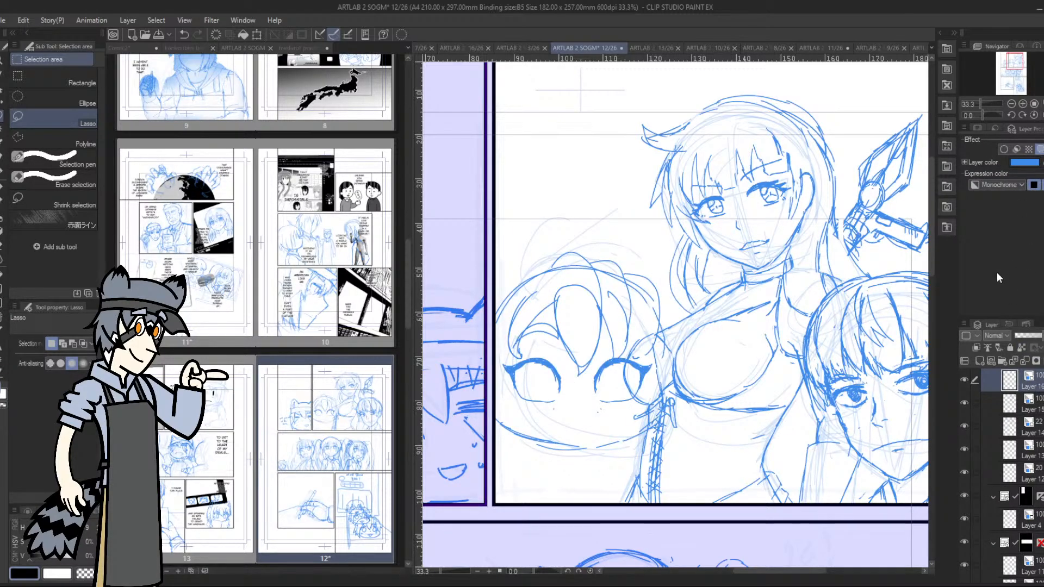
# Scale the round head sketch down slightly and move it lower in the panel, below the dialogue text
pyautogui.hotkey('ctrl', 't')
pyautogui.moveTo(664, 351); pyautogui.dragTo(623, 301)
pyautogui.moveTo(618, 252); pyautogui.dragTo(630, 352)
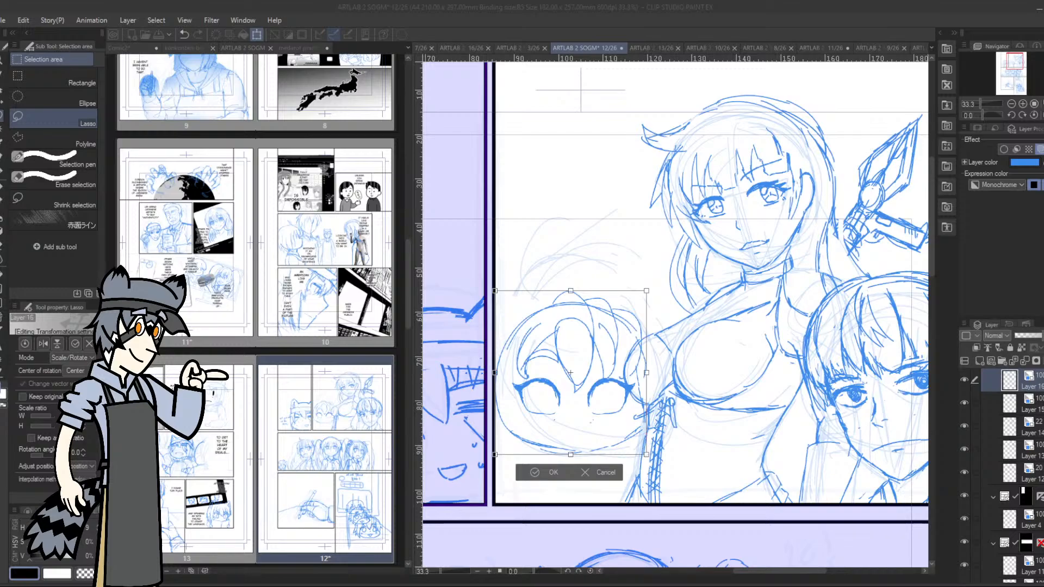
pyautogui.click(490, 223)
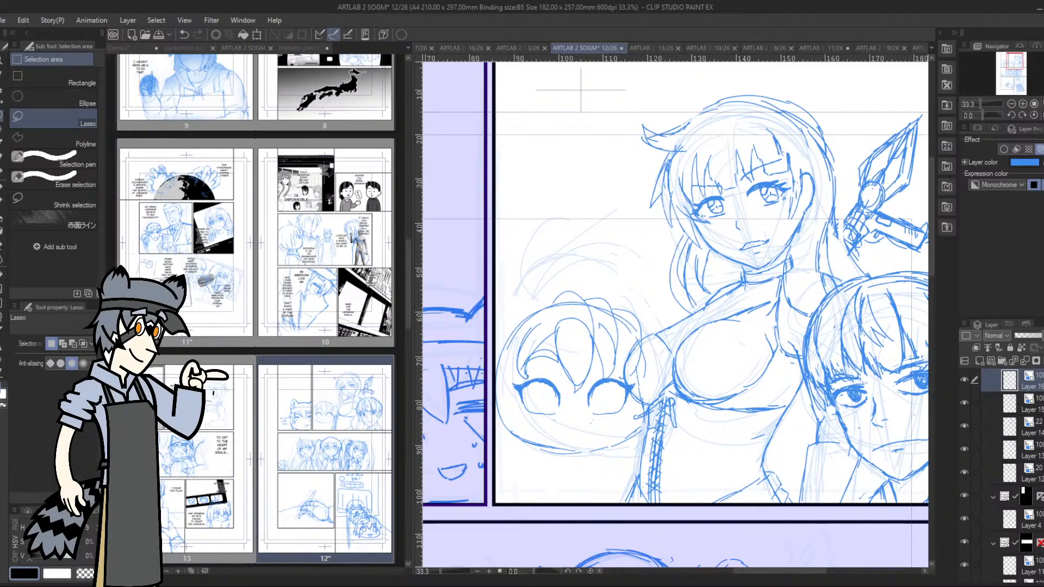
# Show the page's dialogue text layer again
pyautogui.scroll(-5, 1016, 467)
pyautogui.scroll(-2, 978, 478)
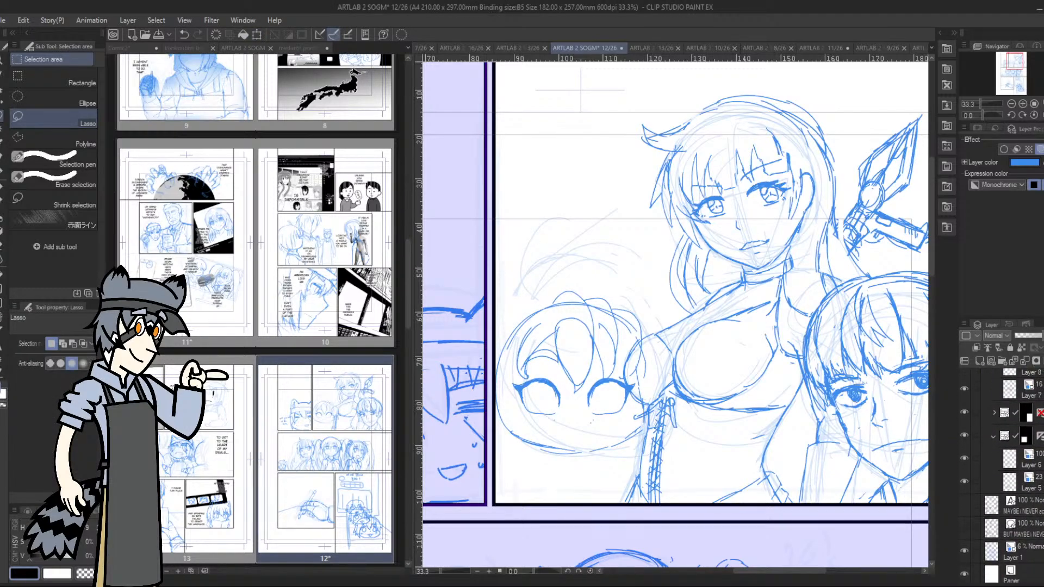
pyautogui.click(964, 504)
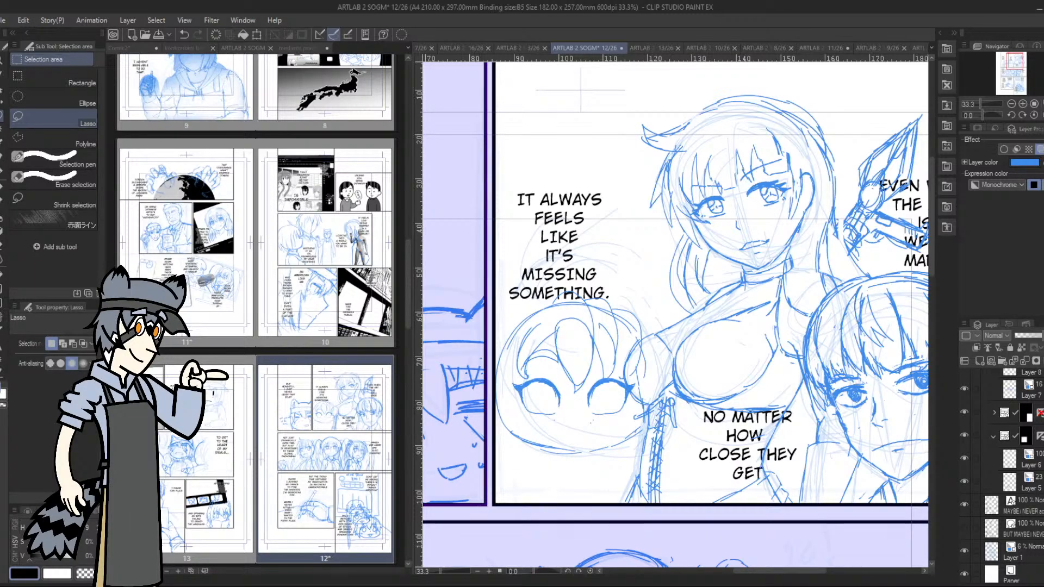
# Toggle the round head's layer off and on to compare the panel with and without the new sketch
pyautogui.scroll(1, 963, 517)
pyautogui.scroll(-1, 1000, 473)
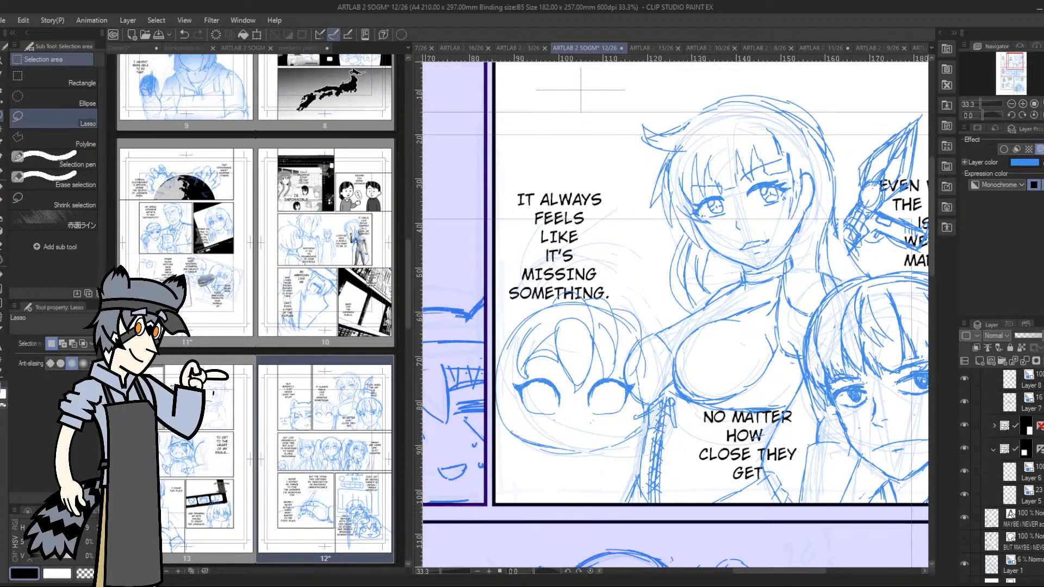
pyautogui.scroll(2, 1011, 473)
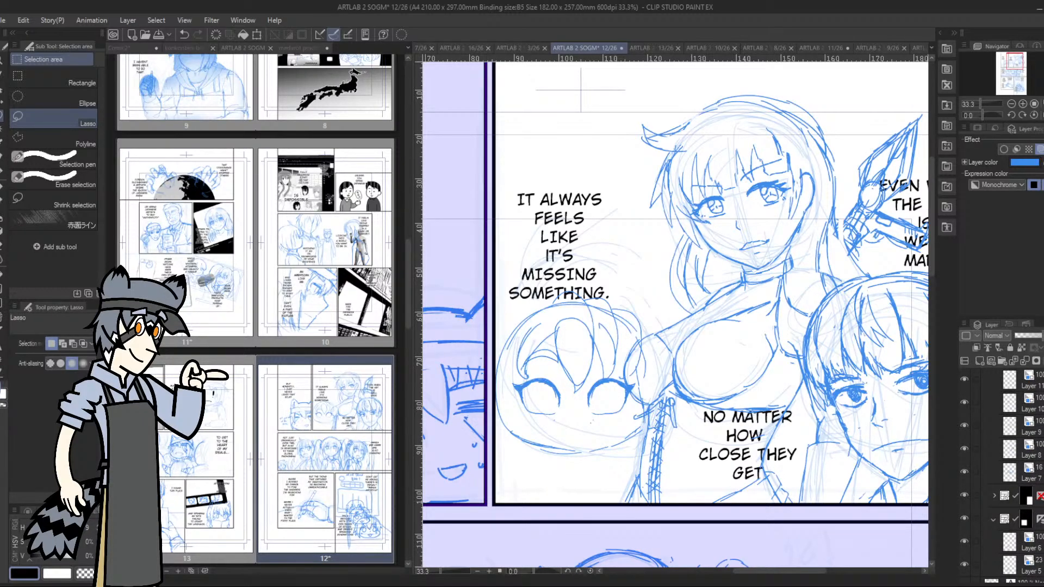
pyautogui.scroll(3, 1011, 473)
pyautogui.scroll(2, 1011, 473)
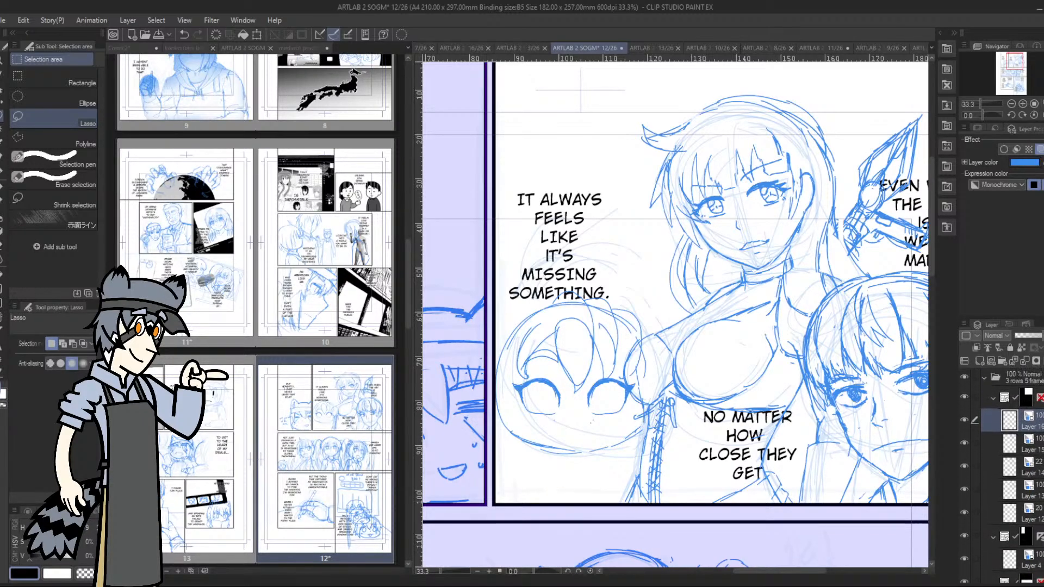
pyautogui.click(964, 419)
pyautogui.click(963, 419)
# Nudge the round head sketch slightly away from the panel's edge and rough in a neck, shoulders and torso beneath it
pyautogui.click(2, 90)
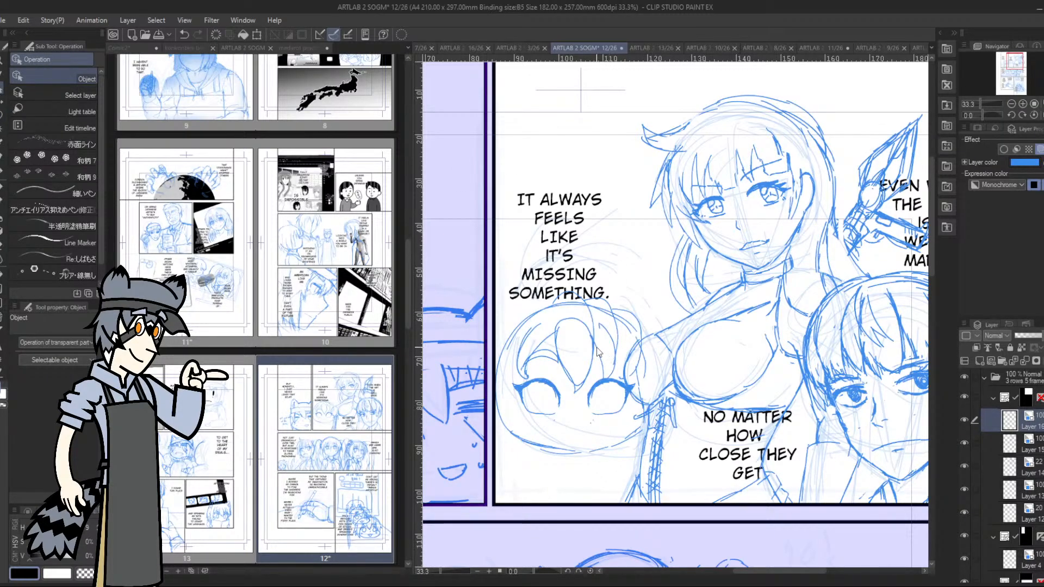
pyautogui.moveTo(596, 351); pyautogui.dragTo(608, 350)
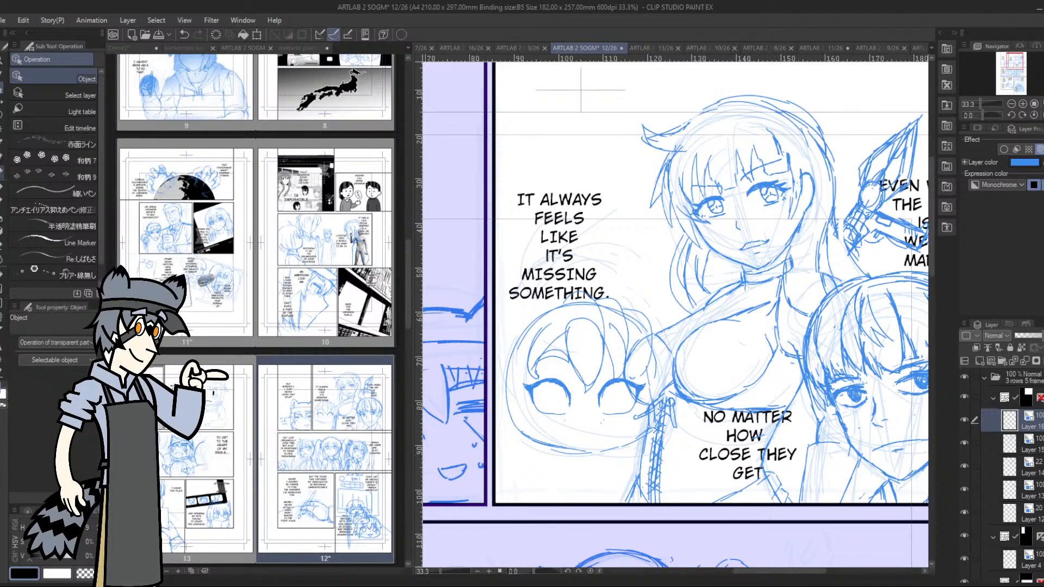
pyautogui.press('p')
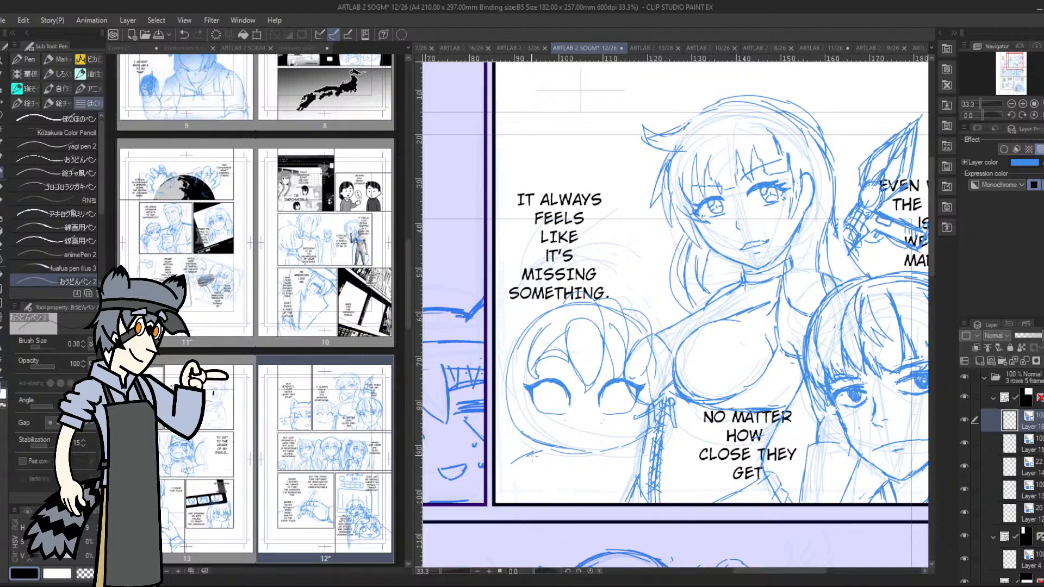
pyautogui.moveTo(596, 457); pyautogui.dragTo(577, 507)
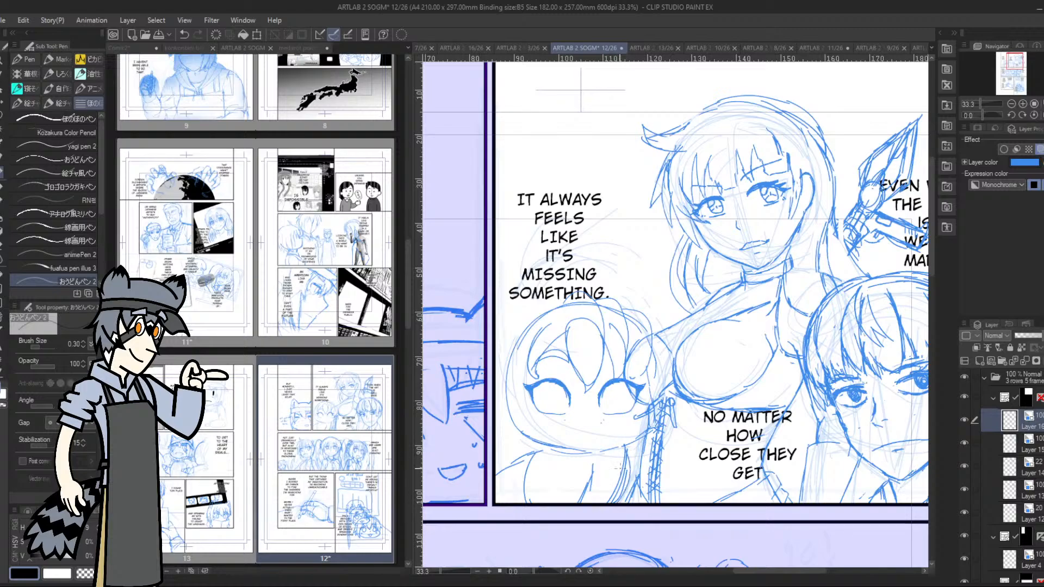
pyautogui.moveTo(628, 451); pyautogui.dragTo(690, 492)
# Move the "It always feels like it's missing something." dialogue higher in the panel and raise the round-headed character sketch beneath it
pyautogui.moveTo(1014, 61); pyautogui.dragTo(1012, 57)
pyautogui.press('o')
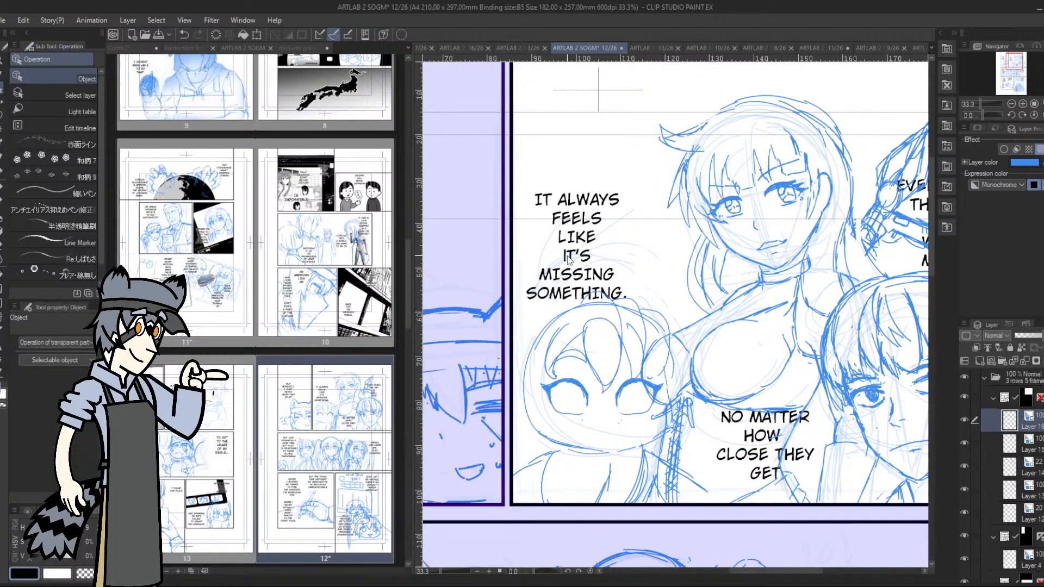
pyautogui.click(581, 256)
pyautogui.moveTo(587, 270); pyautogui.dragTo(598, 235)
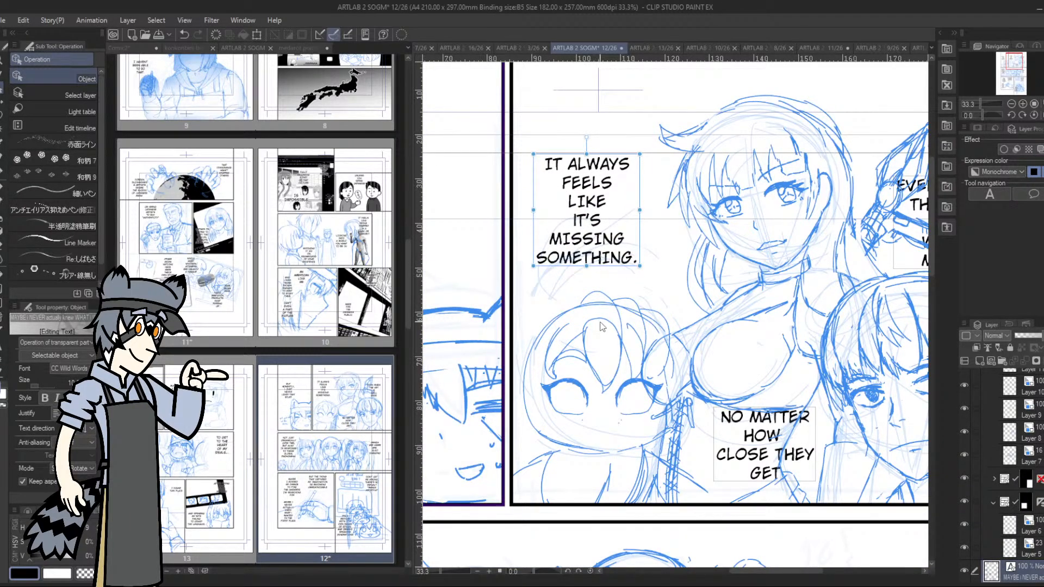
pyautogui.click(604, 301)
pyautogui.moveTo(603, 298); pyautogui.dragTo(602, 290)
pyautogui.click(604, 294)
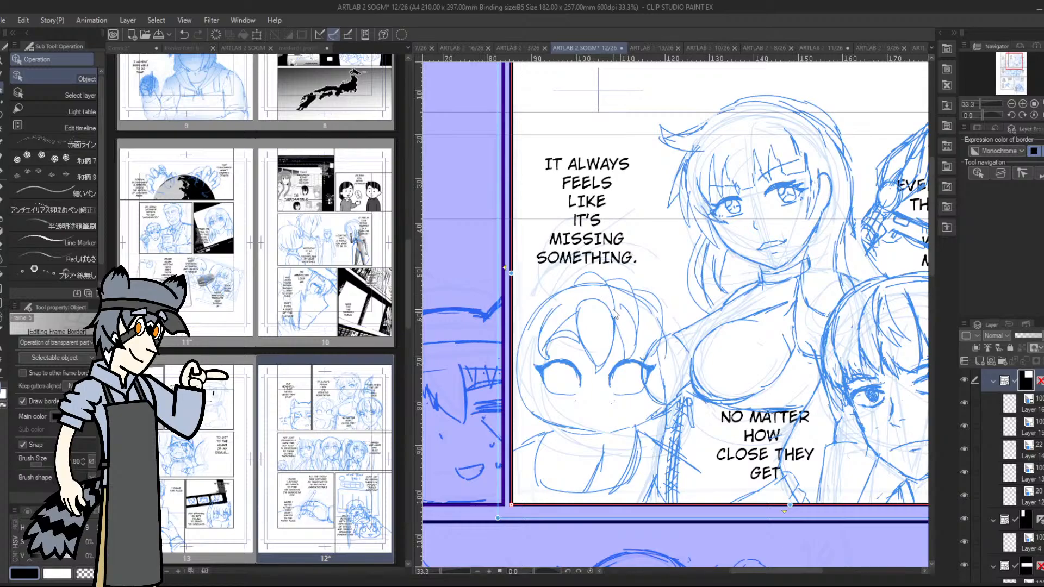
# On the round-headed character's layer, draw round irises inside both eyes with the pen
pyautogui.click(2, 173)
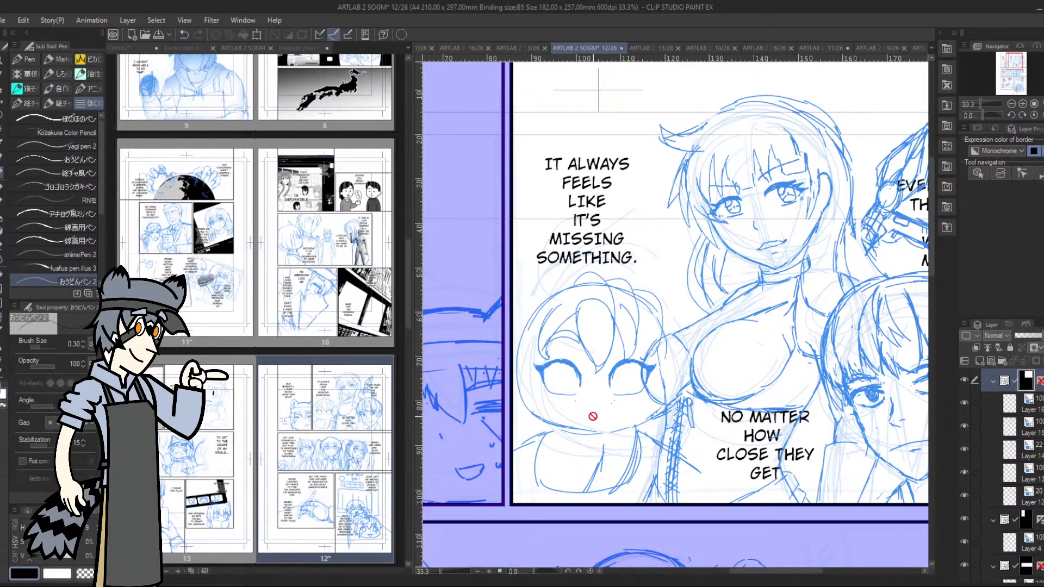
pyautogui.click(1040, 406)
pyautogui.click(963, 403)
pyautogui.click(963, 404)
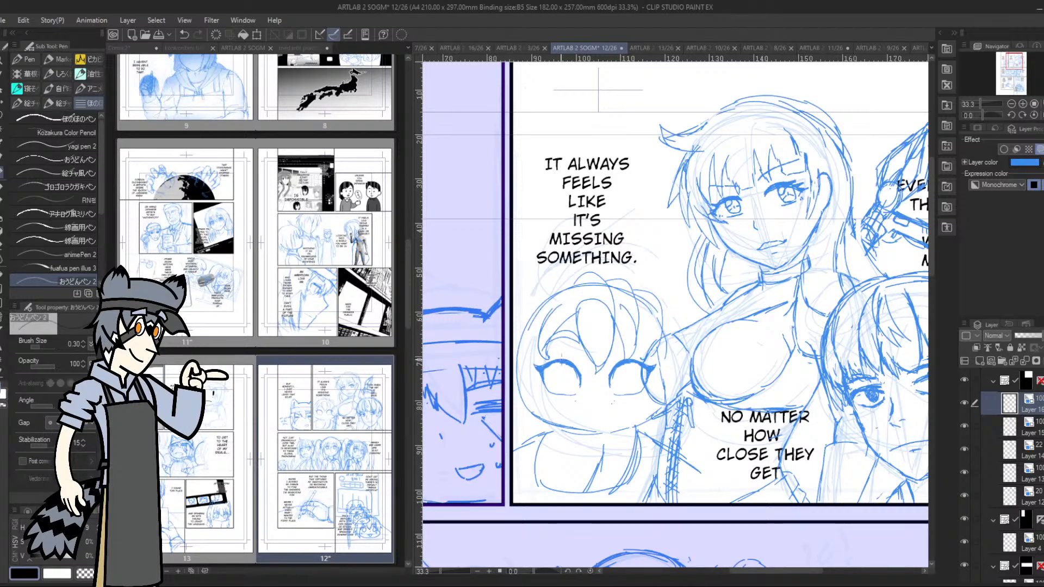
pyautogui.moveTo(557, 363)
pyautogui.mouseDown()
pyautogui.moveTo(553, 378)
pyautogui.moveTo(571, 385)
pyautogui.moveTo(635, 388)
pyautogui.moveTo(639, 359)
pyautogui.mouseUp()
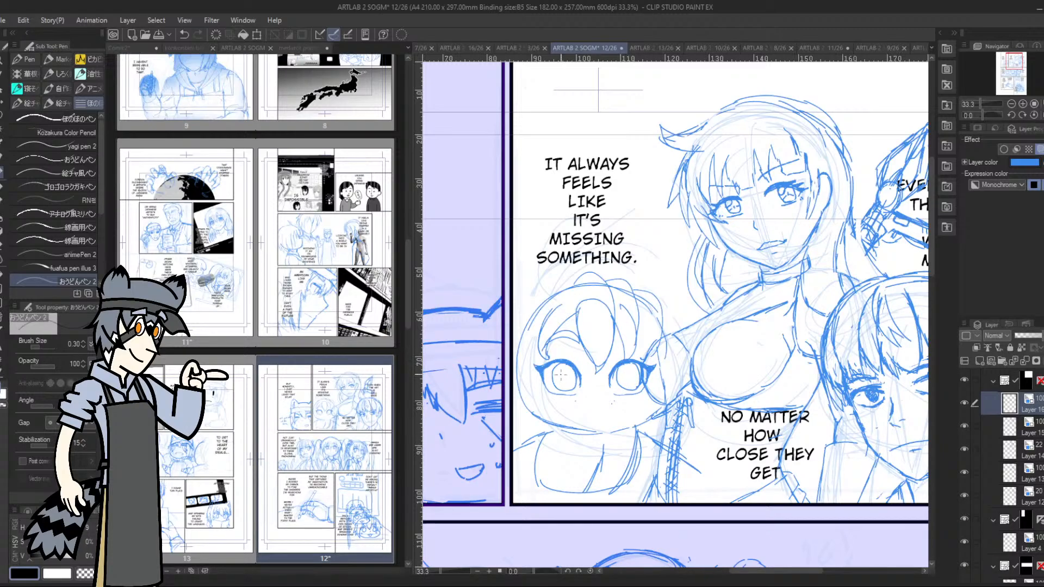
pyautogui.moveTo(570, 372)
pyautogui.mouseDown()
pyautogui.moveTo(575, 390)
pyautogui.moveTo(553, 370)
pyautogui.moveTo(573, 383)
pyautogui.moveTo(556, 378)
pyautogui.moveTo(628, 374)
pyautogui.moveTo(637, 387)
pyautogui.mouseUp()
pyautogui.moveTo(631, 388)
pyautogui.mouseDown()
pyautogui.moveTo(620, 372)
pyautogui.moveTo(627, 384)
pyautogui.moveTo(566, 389)
pyautogui.mouseUp()
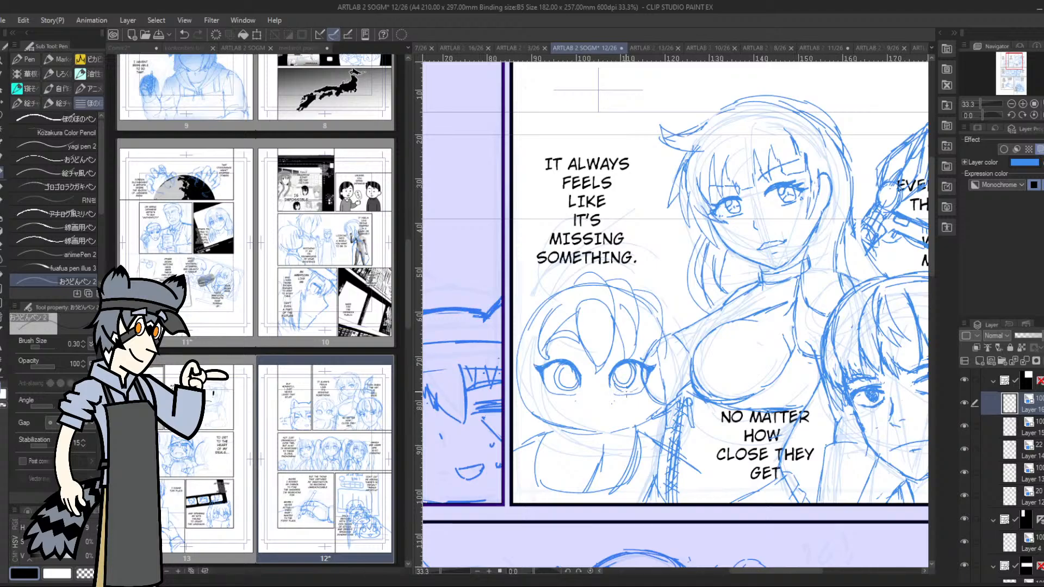
pyautogui.moveTo(620, 381); pyautogui.dragTo(637, 370)
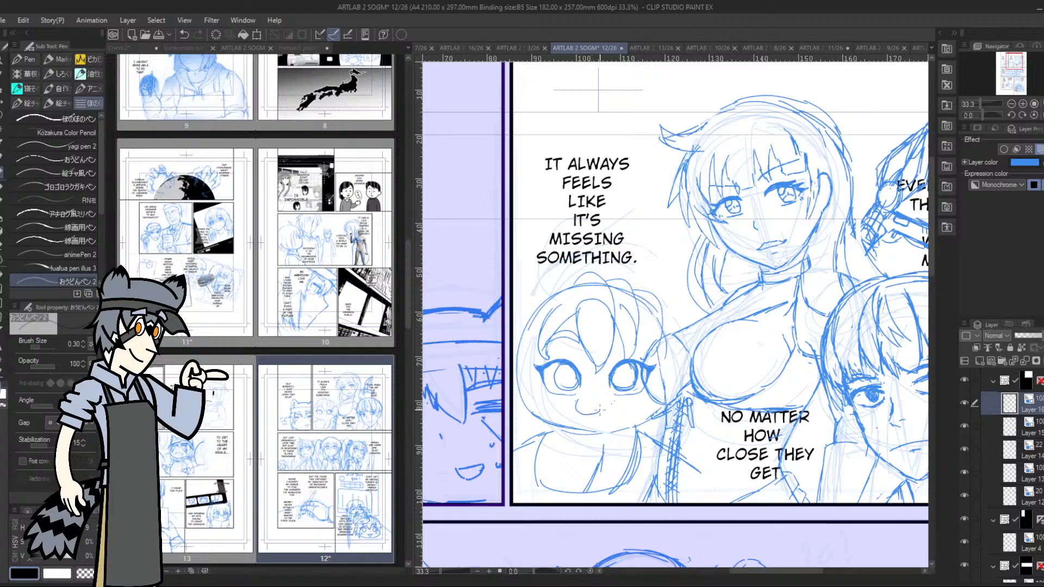
# Draw a small nose, a smiling mouth and large round animal ears with inner-ear lines on the round-headed character
pyautogui.moveTo(601, 409); pyautogui.dragTo(620, 402)
pyautogui.moveTo(597, 396); pyautogui.dragTo(604, 399)
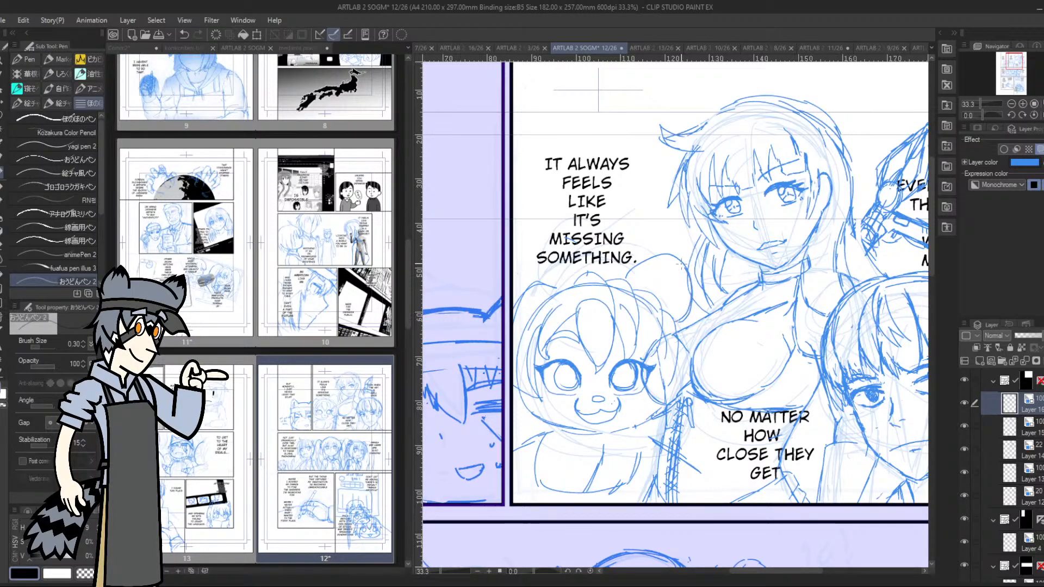
pyautogui.moveTo(641, 256)
pyautogui.mouseDown()
pyautogui.moveTo(679, 258)
pyautogui.moveTo(693, 295)
pyautogui.moveTo(669, 314)
pyautogui.mouseUp()
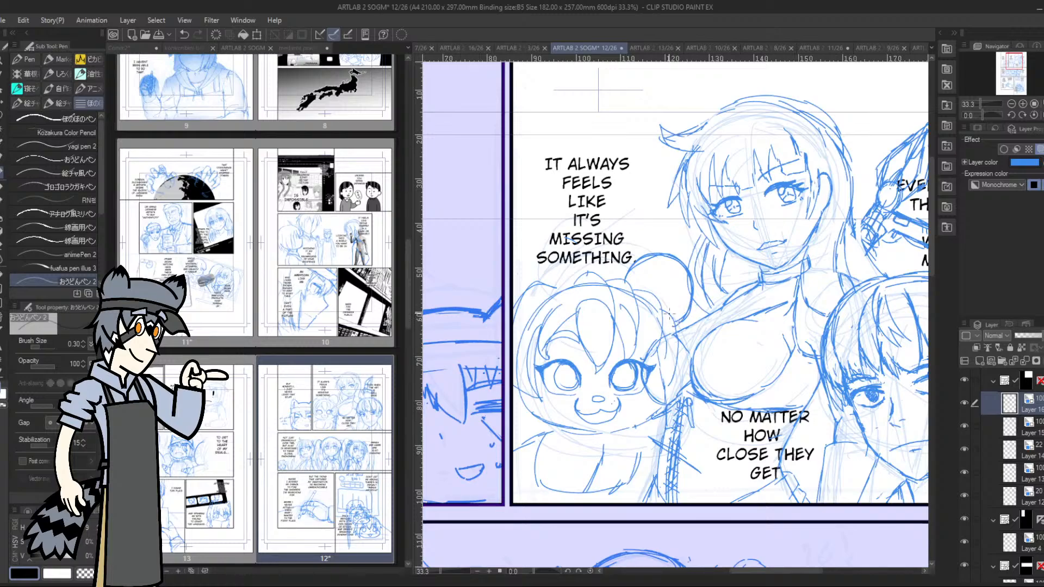
pyautogui.moveTo(632, 285)
pyautogui.mouseDown()
pyautogui.moveTo(665, 263)
pyautogui.moveTo(680, 276)
pyautogui.moveTo(670, 313)
pyautogui.mouseUp()
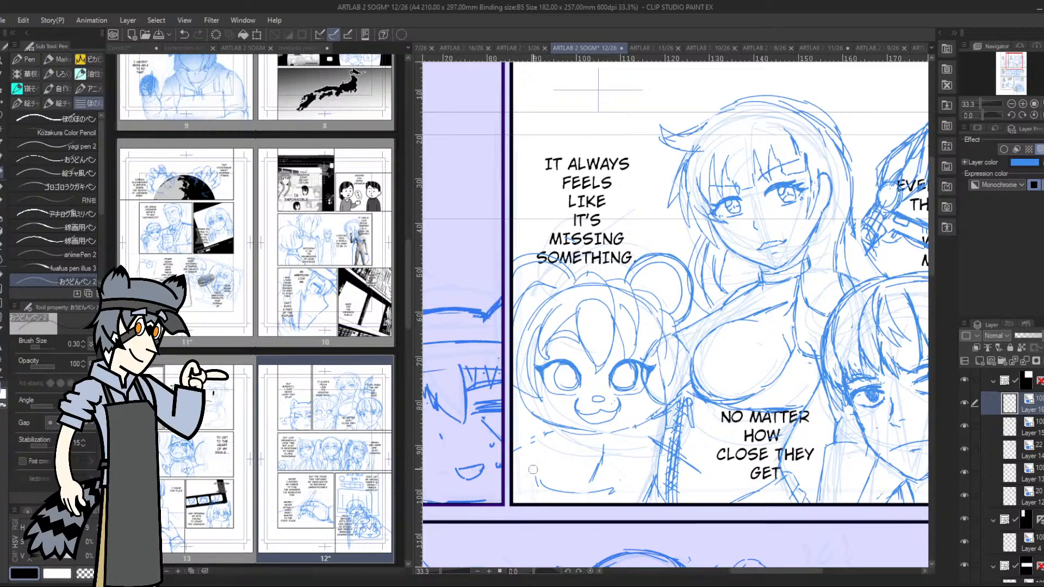
# Erase the rough torso below the head and redraw the mouth as a wide smile with small fangs
pyautogui.moveTo(603, 449)
pyautogui.mouseDown()
pyautogui.moveTo(572, 491)
pyautogui.moveTo(554, 493)
pyautogui.moveTo(606, 487)
pyautogui.mouseUp()
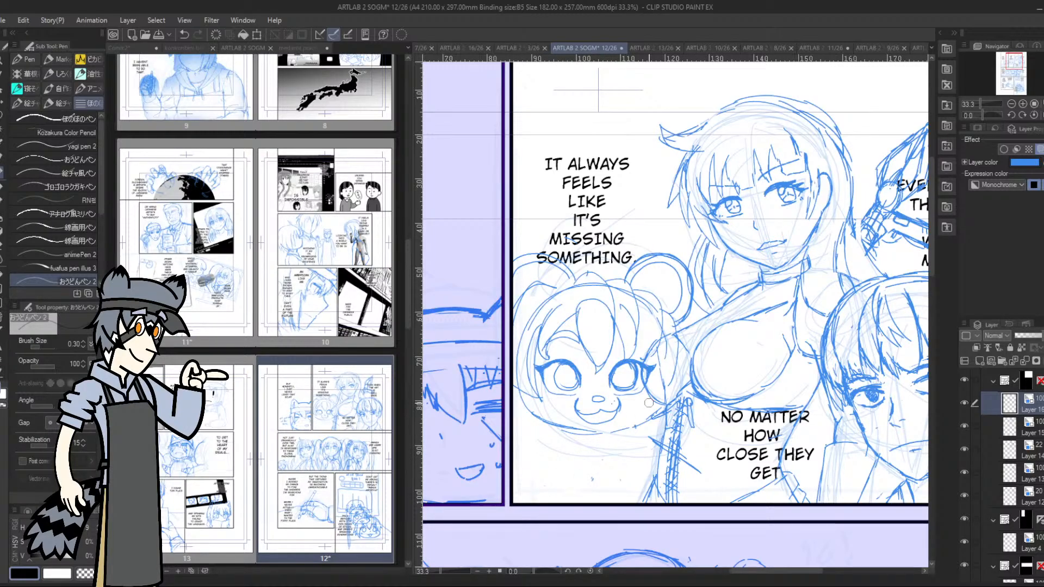
pyautogui.moveTo(580, 411)
pyautogui.mouseDown()
pyautogui.moveTo(611, 402)
pyautogui.moveTo(587, 412)
pyautogui.moveTo(574, 398)
pyautogui.moveTo(576, 411)
pyautogui.mouseUp()
pyautogui.click(988, 113)
pyautogui.moveTo(987, 113); pyautogui.dragTo(992, 114)
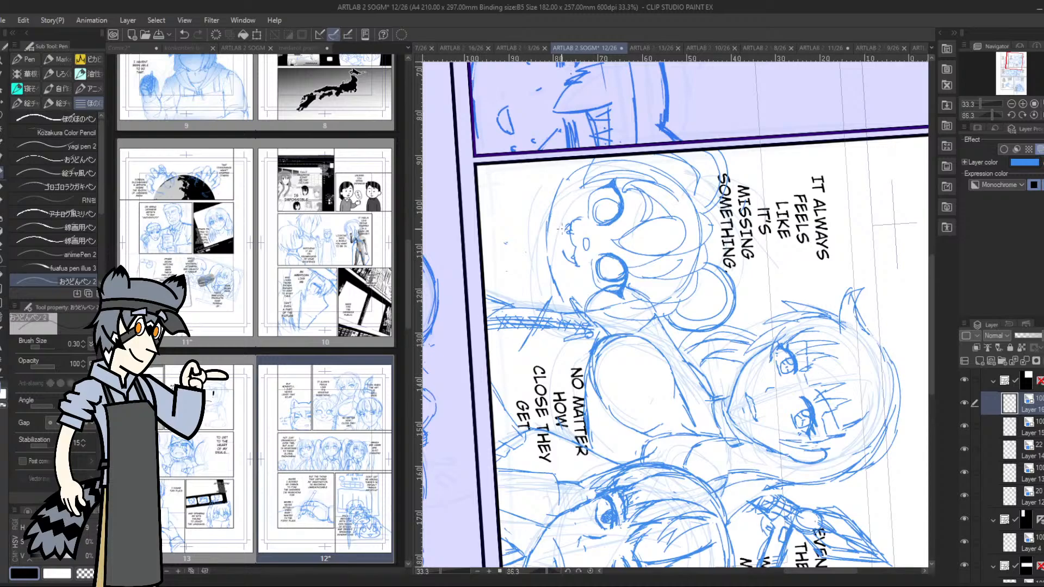
pyautogui.moveTo(566, 225); pyautogui.dragTo(567, 257)
pyautogui.moveTo(992, 116); pyautogui.dragTo(980, 115)
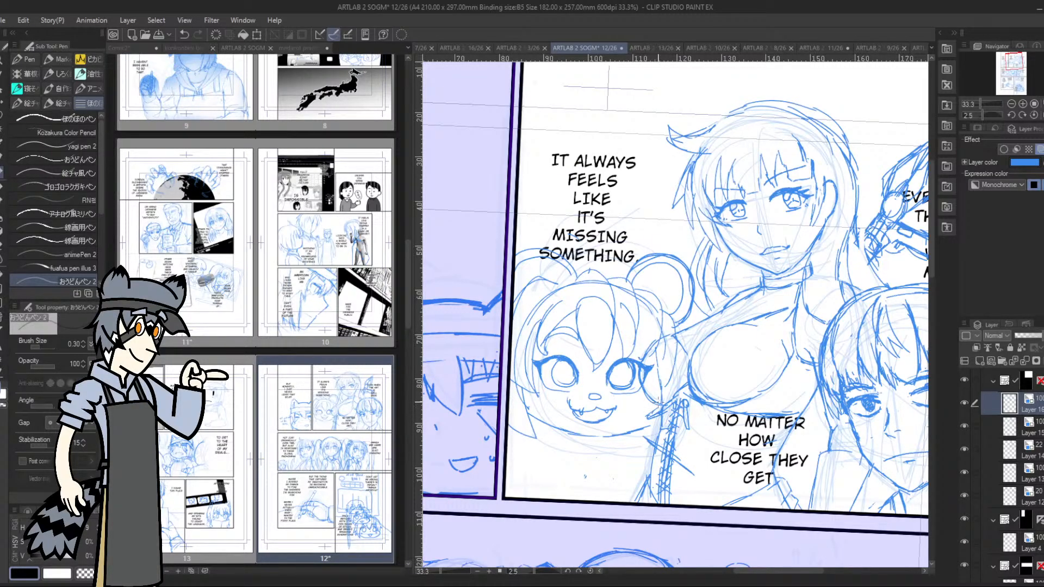
# Hide the neighbouring woman's sketch layer and draw the bear-eared character's side hair from below the ear to the jaw
pyautogui.click(964, 426)
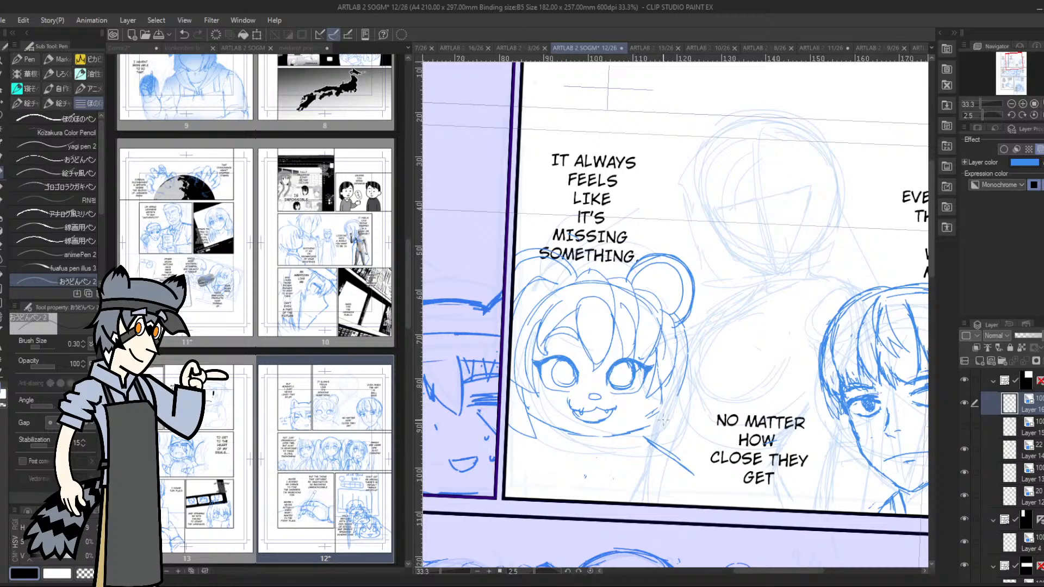
pyautogui.moveTo(638, 435)
pyautogui.mouseDown()
pyautogui.moveTo(669, 412)
pyautogui.moveTo(687, 350)
pyautogui.mouseUp()
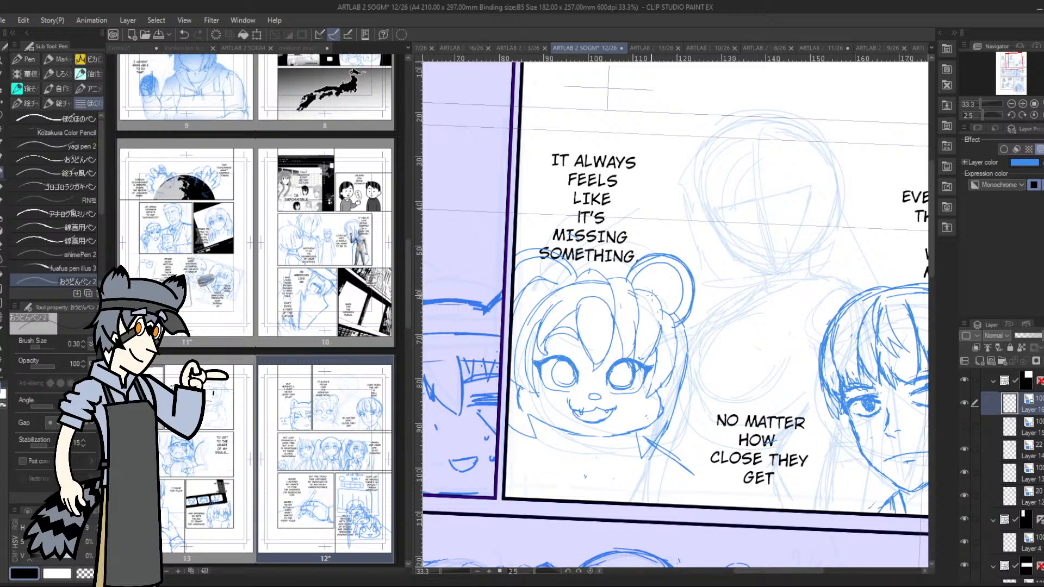
pyautogui.moveTo(687, 319)
pyautogui.mouseDown()
pyautogui.moveTo(694, 358)
pyautogui.moveTo(680, 384)
pyautogui.moveTo(694, 328)
pyautogui.moveTo(668, 312)
pyautogui.mouseUp()
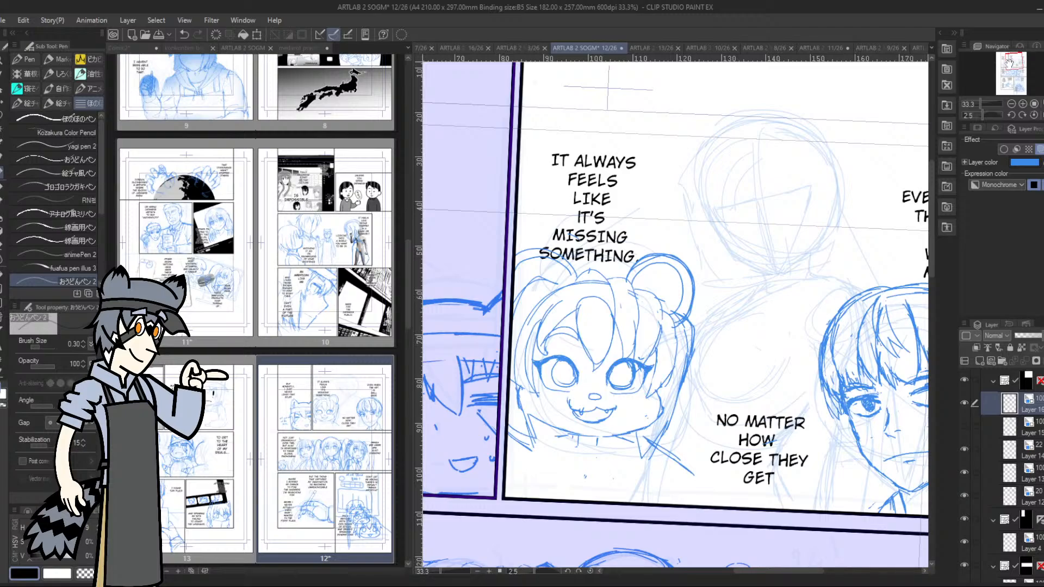
# Shade pupils into both irises of the bear-eared character and draw eyebrows above the eyes
pyautogui.moveTo(1007, 65); pyautogui.dragTo(1007, 66)
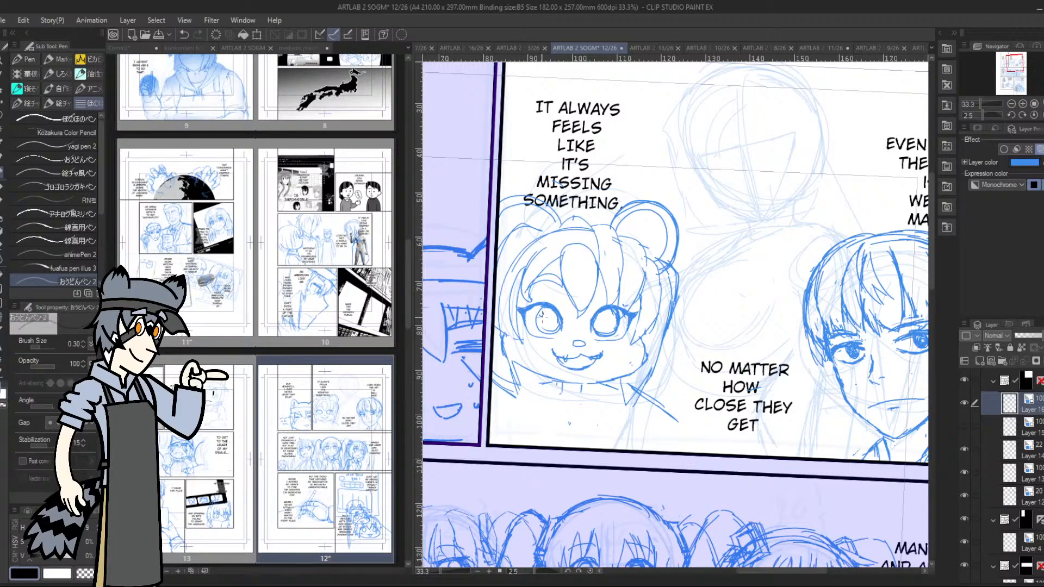
pyautogui.moveTo(543, 314)
pyautogui.mouseDown()
pyautogui.moveTo(606, 318)
pyautogui.moveTo(547, 321)
pyautogui.mouseUp()
pyautogui.moveTo(608, 326)
pyautogui.mouseDown()
pyautogui.moveTo(612, 315)
pyautogui.moveTo(602, 318)
pyautogui.mouseUp()
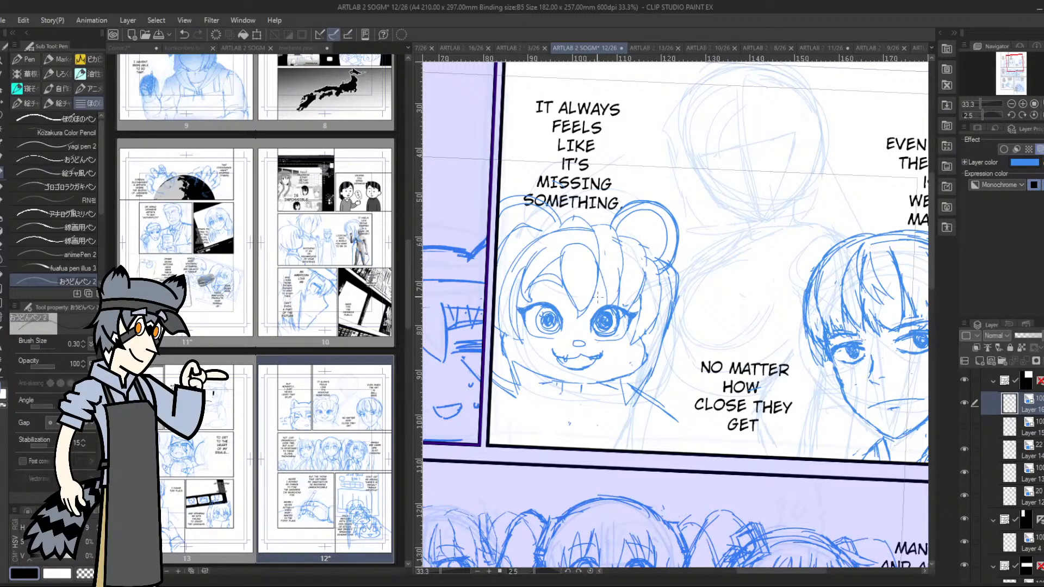
pyautogui.moveTo(597, 299)
pyautogui.mouseDown()
pyautogui.moveTo(623, 294)
pyautogui.moveTo(624, 283)
pyautogui.moveTo(625, 296)
pyautogui.mouseUp()
pyautogui.moveTo(532, 288)
pyautogui.mouseDown()
pyautogui.moveTo(565, 300)
pyautogui.moveTo(560, 288)
pyautogui.moveTo(525, 287)
pyautogui.mouseUp()
# Draw a short neck under the chin and refine the cheek and side hair contours around the bear-eared character's face
pyautogui.moveTo(556, 384)
pyautogui.mouseDown()
pyautogui.moveTo(563, 403)
pyautogui.moveTo(583, 402)
pyautogui.moveTo(586, 384)
pyautogui.moveTo(586, 403)
pyautogui.moveTo(557, 400)
pyautogui.mouseUp()
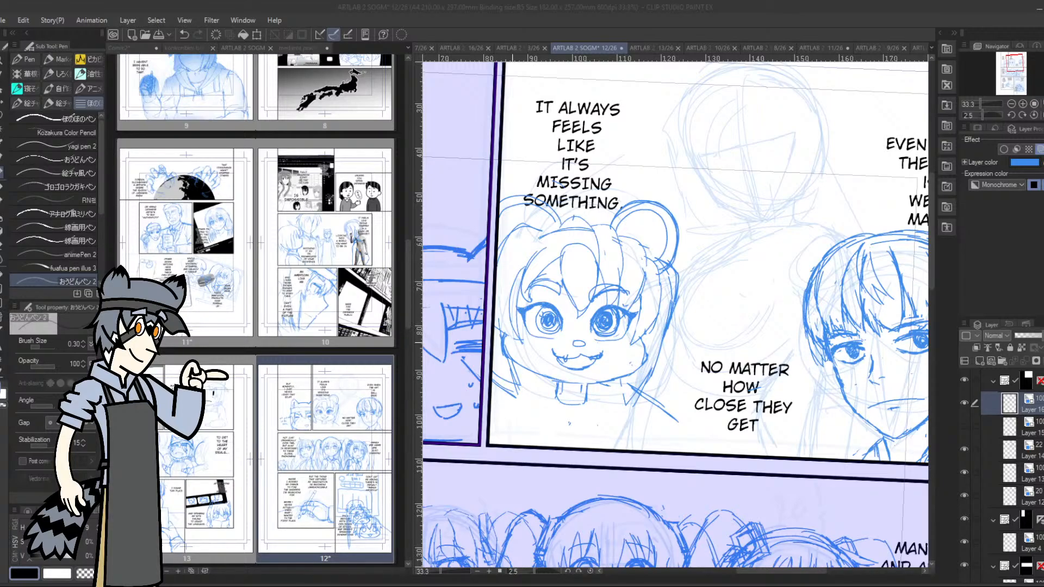
pyautogui.click(510, 341)
pyautogui.moveTo(508, 336)
pyautogui.mouseDown()
pyautogui.moveTo(512, 357)
pyautogui.moveTo(501, 338)
pyautogui.mouseUp()
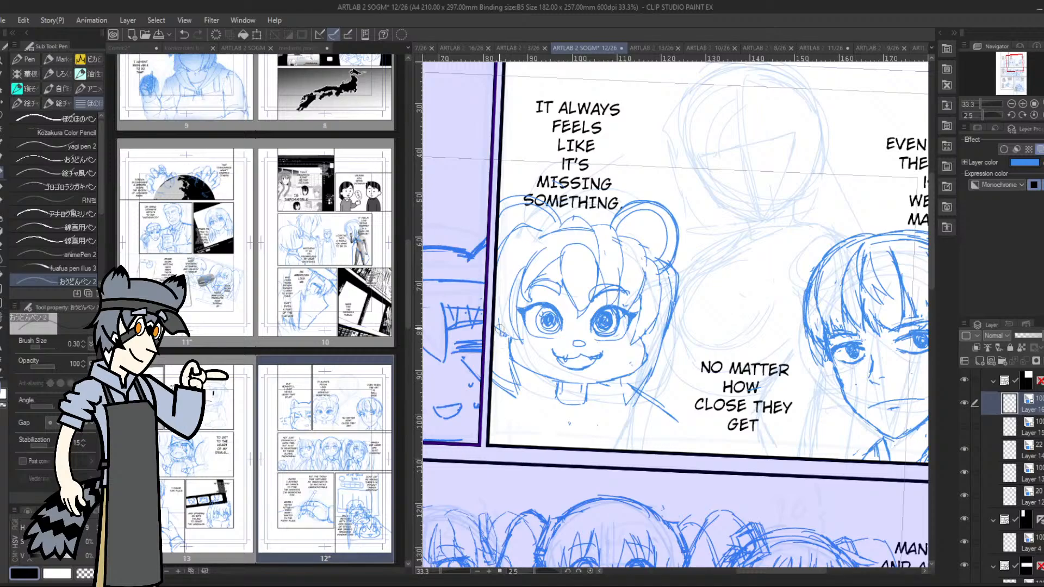
pyautogui.moveTo(645, 347); pyautogui.dragTo(634, 371)
pyautogui.moveTo(513, 341); pyautogui.dragTo(519, 368)
# Sketch a rough bow on the chest below the bear-eared character's neck
pyautogui.moveTo(566, 416)
pyautogui.mouseDown()
pyautogui.moveTo(555, 425)
pyautogui.moveTo(587, 429)
pyautogui.moveTo(549, 419)
pyautogui.moveTo(546, 443)
pyautogui.mouseUp()
pyautogui.moveTo(548, 443); pyautogui.dragTo(572, 439)
pyautogui.moveTo(568, 422)
pyautogui.mouseDown()
pyautogui.moveTo(566, 439)
pyautogui.moveTo(580, 424)
pyautogui.moveTo(580, 439)
pyautogui.mouseUp()
pyautogui.moveTo(579, 439)
pyautogui.mouseDown()
pyautogui.moveTo(567, 441)
pyautogui.moveTo(591, 423)
pyautogui.moveTo(596, 442)
pyautogui.mouseUp()
pyautogui.moveTo(594, 442); pyautogui.dragTo(588, 446)
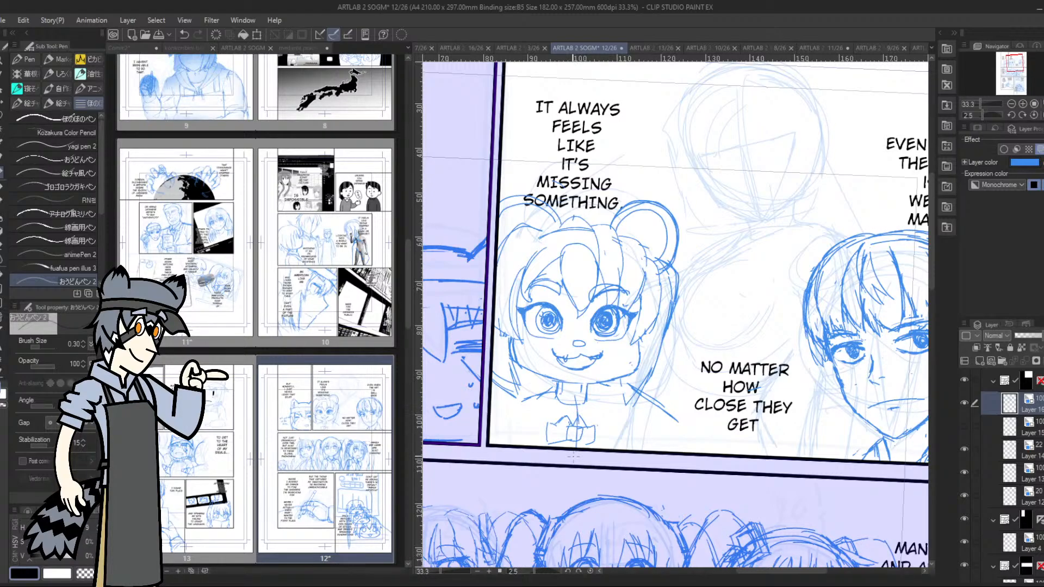
# Try torso sides with outstretched arms on both sides of the chest bow
pyautogui.moveTo(614, 404); pyautogui.dragTo(620, 447)
pyautogui.moveTo(526, 400); pyautogui.dragTo(521, 444)
pyautogui.moveTo(527, 398)
pyautogui.mouseDown()
pyautogui.moveTo(495, 413)
pyautogui.moveTo(517, 432)
pyautogui.moveTo(527, 418)
pyautogui.mouseUp()
pyautogui.moveTo(526, 400); pyautogui.dragTo(488, 417)
pyautogui.moveTo(613, 405); pyautogui.dragTo(654, 433)
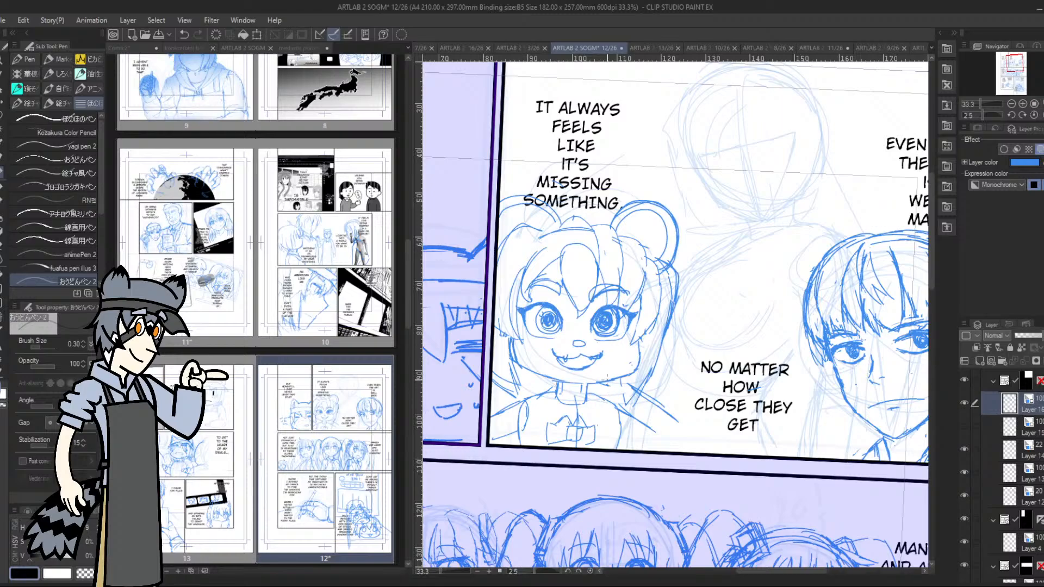
pyautogui.moveTo(603, 400); pyautogui.dragTo(617, 449)
pyautogui.moveTo(520, 402)
pyautogui.mouseDown()
pyautogui.moveTo(528, 449)
pyautogui.moveTo(525, 430)
pyautogui.mouseUp()
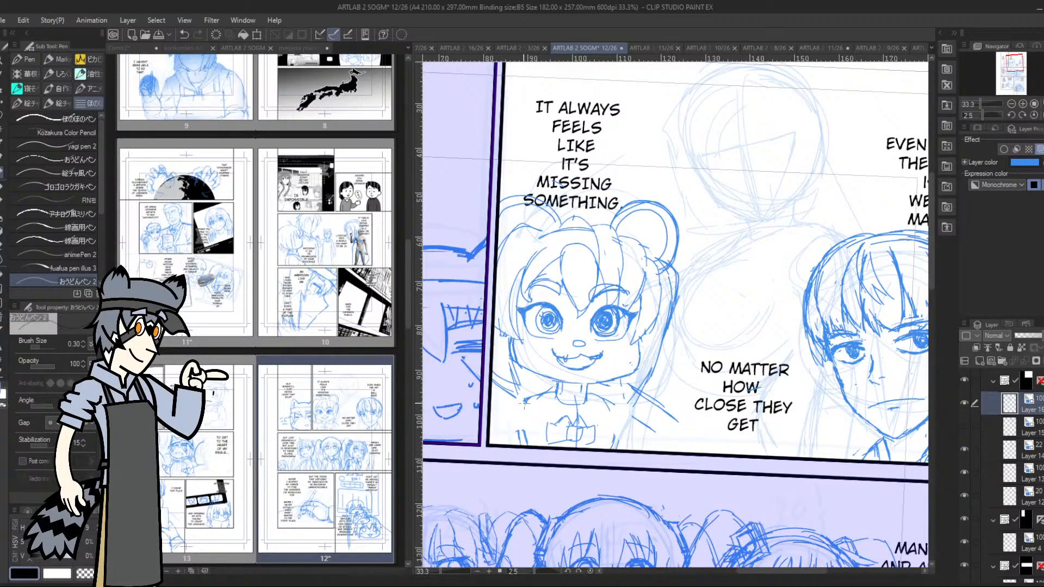
# Try rounded shoulders and short sleeves on both sides of the chest bow
pyautogui.moveTo(511, 397); pyautogui.dragTo(519, 446)
pyautogui.moveTo(510, 400); pyautogui.dragTo(519, 443)
pyautogui.moveTo(538, 405)
pyautogui.mouseDown()
pyautogui.moveTo(529, 435)
pyautogui.moveTo(513, 428)
pyautogui.moveTo(509, 444)
pyautogui.moveTo(511, 427)
pyautogui.mouseUp()
pyautogui.moveTo(613, 404)
pyautogui.mouseDown()
pyautogui.moveTo(626, 444)
pyautogui.moveTo(619, 413)
pyautogui.moveTo(615, 441)
pyautogui.mouseUp()
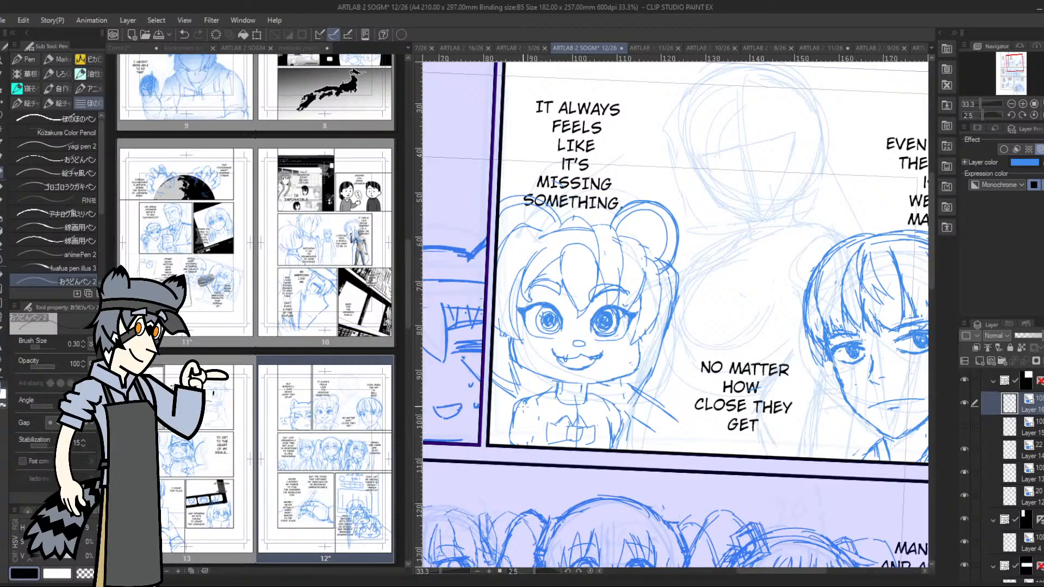
# Redraw the bear-eared character's torso as a narrower body running from the shoulders down to the panel border
pyautogui.moveTo(528, 401); pyautogui.dragTo(515, 441)
pyautogui.moveTo(530, 431); pyautogui.dragTo(530, 446)
pyautogui.moveTo(532, 401); pyautogui.dragTo(536, 445)
pyautogui.moveTo(609, 403); pyautogui.dragTo(604, 447)
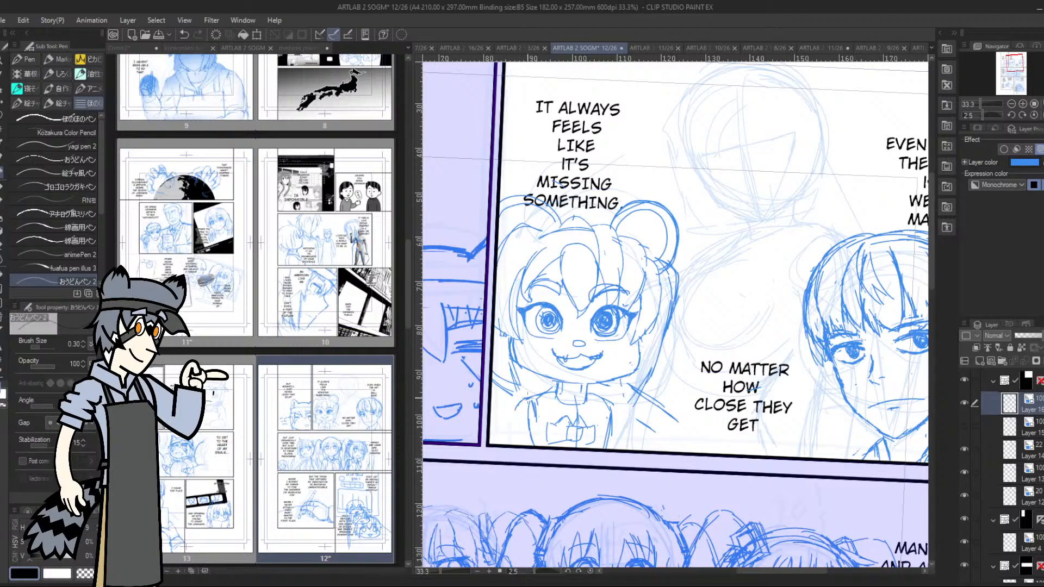
# Draw rounded hands and arm lines on both sides of the bear-eared character's narrow torso
pyautogui.moveTo(509, 410)
pyautogui.mouseDown()
pyautogui.moveTo(523, 424)
pyautogui.moveTo(499, 410)
pyautogui.mouseUp()
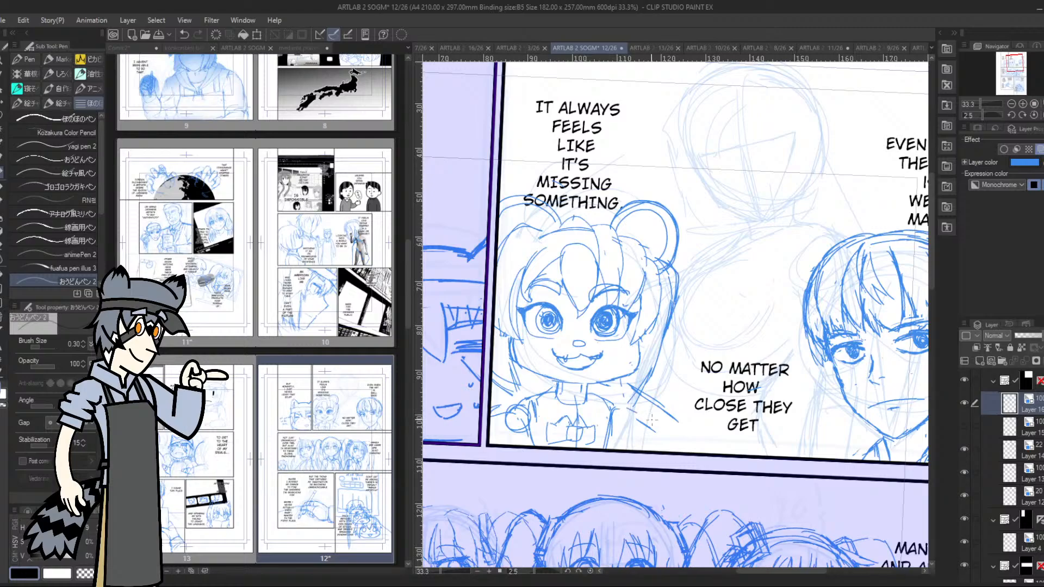
pyautogui.moveTo(651, 428)
pyautogui.mouseDown()
pyautogui.moveTo(646, 438)
pyautogui.moveTo(660, 437)
pyautogui.moveTo(635, 449)
pyautogui.mouseUp()
pyautogui.moveTo(667, 447)
pyautogui.mouseDown()
pyautogui.moveTo(661, 423)
pyautogui.moveTo(688, 436)
pyautogui.moveTo(687, 455)
pyautogui.moveTo(656, 426)
pyautogui.mouseUp()
pyautogui.moveTo(498, 422)
pyautogui.mouseDown()
pyautogui.moveTo(519, 429)
pyautogui.moveTo(517, 445)
pyautogui.mouseUp()
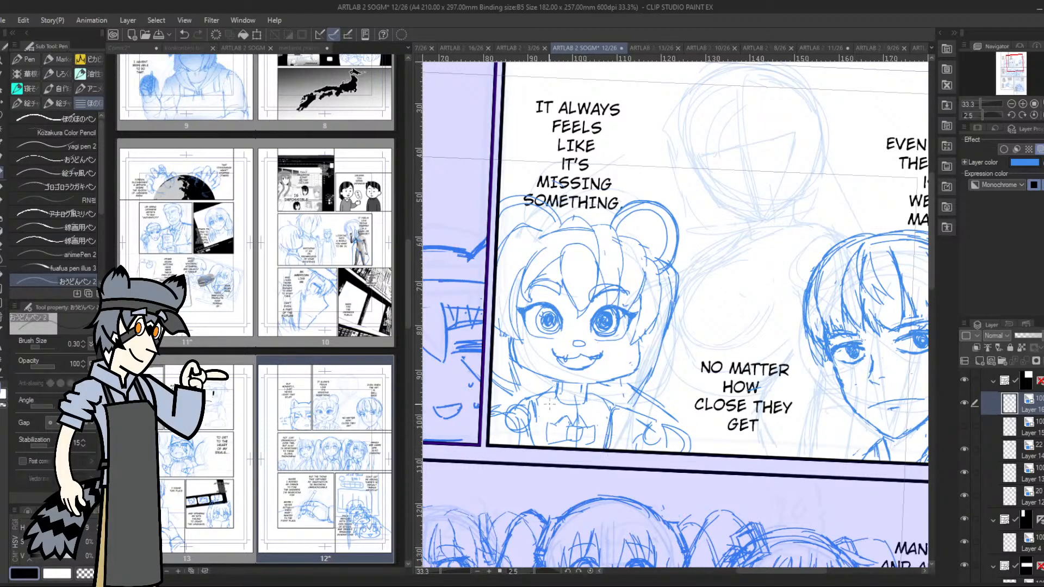
# Draw a zigzag-edged collar and the garment's side line on the torso, and clear the rough bow from the chest
pyautogui.moveTo(554, 413)
pyautogui.mouseDown()
pyautogui.moveTo(580, 400)
pyautogui.moveTo(584, 415)
pyautogui.moveTo(597, 401)
pyautogui.moveTo(583, 412)
pyautogui.moveTo(589, 417)
pyautogui.moveTo(559, 408)
pyautogui.moveTo(553, 417)
pyautogui.mouseUp()
pyautogui.moveTo(554, 392)
pyautogui.mouseDown()
pyautogui.moveTo(541, 410)
pyautogui.moveTo(605, 423)
pyautogui.mouseUp()
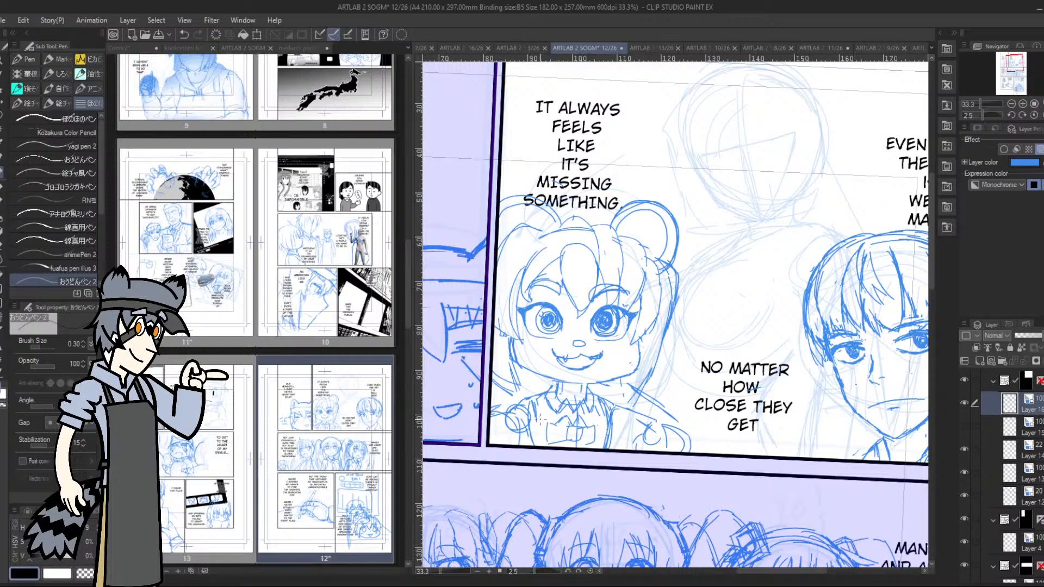
pyautogui.moveTo(537, 395); pyautogui.dragTo(531, 435)
pyautogui.moveTo(558, 436)
pyautogui.mouseDown()
pyautogui.moveTo(586, 429)
pyautogui.moveTo(584, 449)
pyautogui.mouseUp()
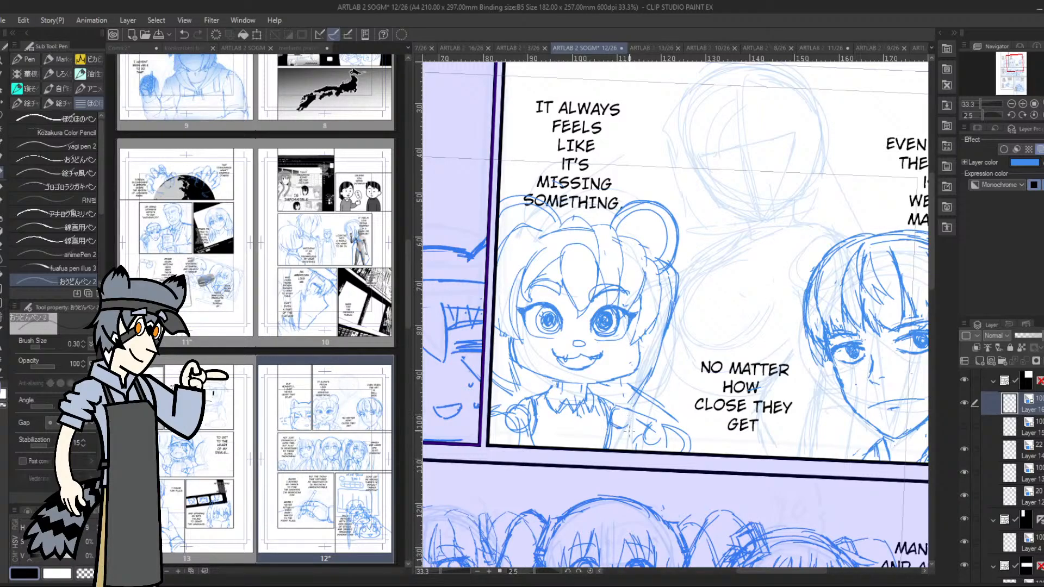
# Define the hand near the hidden woman's sketch and draw a clean bow tie with a centre knot under the collar
pyautogui.moveTo(626, 414)
pyautogui.mouseDown()
pyautogui.moveTo(652, 439)
pyautogui.moveTo(640, 444)
pyautogui.moveTo(638, 416)
pyautogui.mouseUp()
pyautogui.moveTo(568, 413)
pyautogui.mouseDown()
pyautogui.moveTo(578, 424)
pyautogui.moveTo(580, 411)
pyautogui.moveTo(547, 421)
pyautogui.moveTo(580, 435)
pyautogui.moveTo(568, 434)
pyautogui.moveTo(583, 431)
pyautogui.moveTo(598, 406)
pyautogui.moveTo(597, 428)
pyautogui.moveTo(598, 411)
pyautogui.moveTo(568, 424)
pyautogui.mouseUp()
pyautogui.moveTo(551, 410)
pyautogui.mouseDown()
pyautogui.moveTo(554, 426)
pyautogui.moveTo(553, 401)
pyautogui.mouseUp()
pyautogui.moveTo(554, 401)
pyautogui.mouseDown()
pyautogui.moveTo(569, 412)
pyautogui.moveTo(565, 425)
pyautogui.moveTo(585, 422)
pyautogui.moveTo(550, 389)
pyautogui.mouseUp()
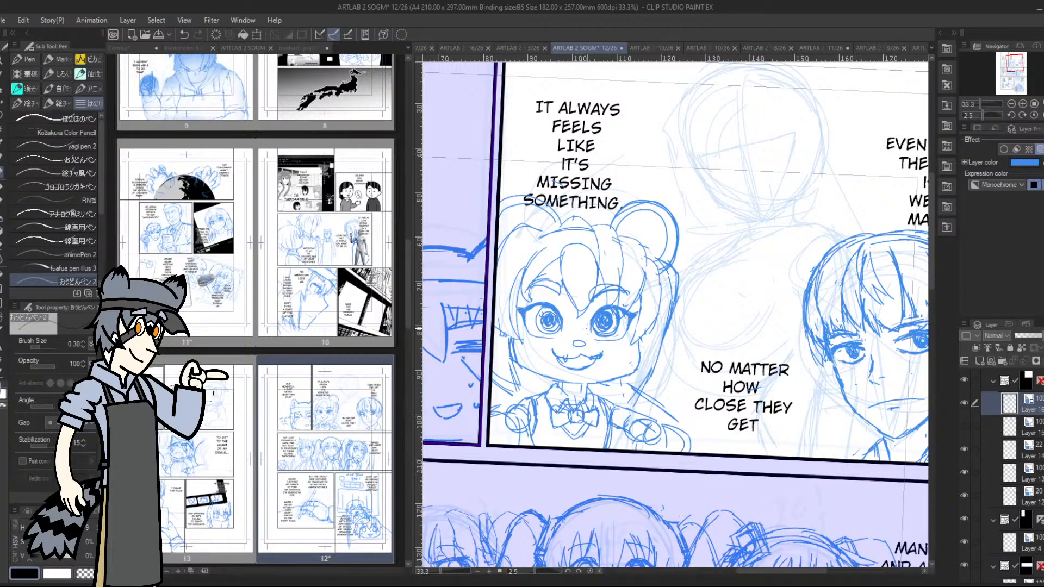
# Clear the rough rounded hands from the bear-eared character and rework the arm lines on both sides of the torso
pyautogui.moveTo(539, 390)
pyautogui.mouseDown()
pyautogui.moveTo(529, 378)
pyautogui.moveTo(530, 396)
pyautogui.moveTo(539, 384)
pyautogui.mouseUp()
pyautogui.moveTo(630, 415)
pyautogui.mouseDown()
pyautogui.moveTo(664, 394)
pyautogui.moveTo(693, 408)
pyautogui.moveTo(649, 414)
pyautogui.moveTo(691, 416)
pyautogui.mouseUp()
pyautogui.moveTo(630, 433); pyautogui.dragTo(620, 449)
pyautogui.moveTo(509, 413)
pyautogui.mouseDown()
pyautogui.moveTo(516, 424)
pyautogui.moveTo(511, 407)
pyautogui.moveTo(522, 405)
pyautogui.moveTo(518, 416)
pyautogui.mouseUp()
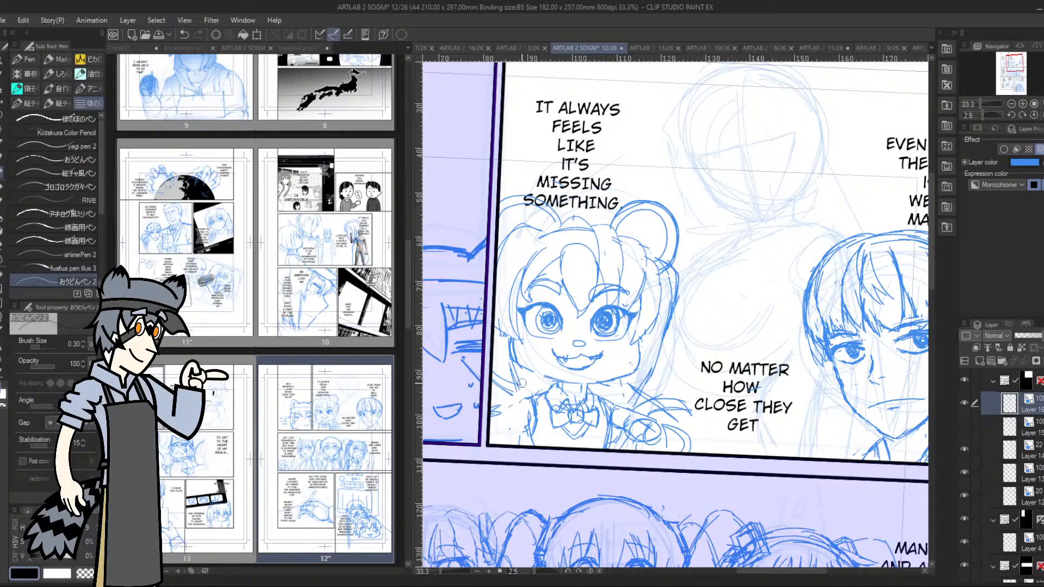
pyautogui.moveTo(652, 437)
pyautogui.mouseDown()
pyautogui.moveTo(620, 423)
pyautogui.moveTo(630, 416)
pyautogui.moveTo(641, 434)
pyautogui.moveTo(679, 438)
pyautogui.moveTo(668, 453)
pyautogui.mouseUp()
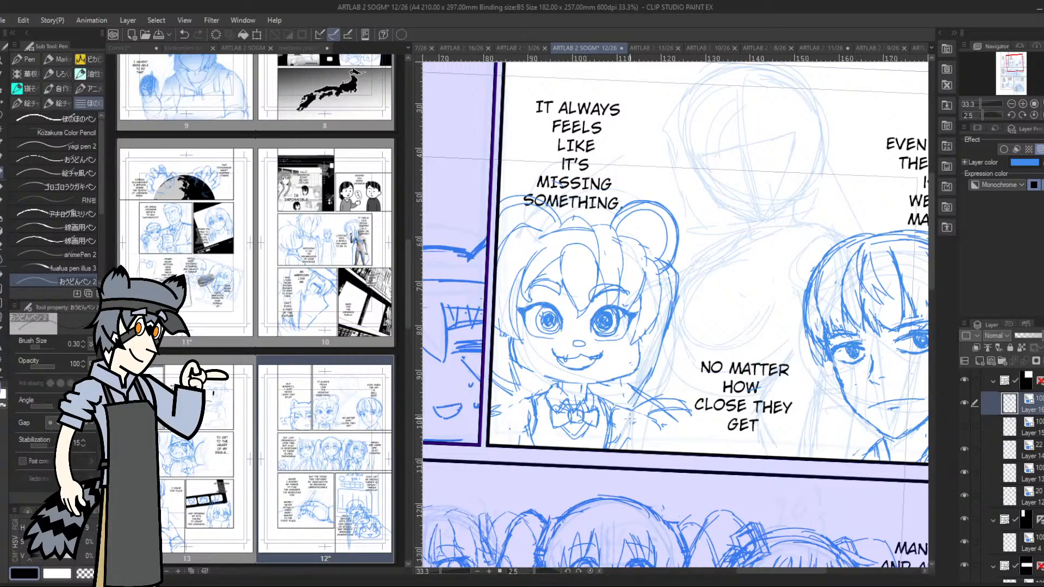
# Sketch a rounded paw-like hand with separate fingers at the end of the bear-eared character's arm nearest the woman
pyautogui.moveTo(983, 112); pyautogui.dragTo(964, 109)
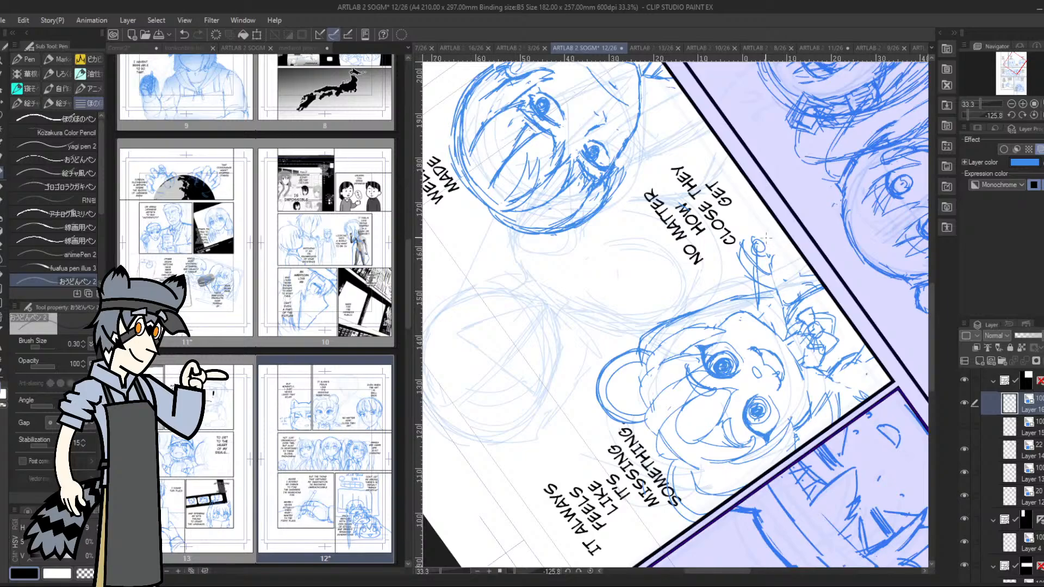
pyautogui.click(986, 115)
pyautogui.moveTo(986, 115); pyautogui.dragTo(977, 118)
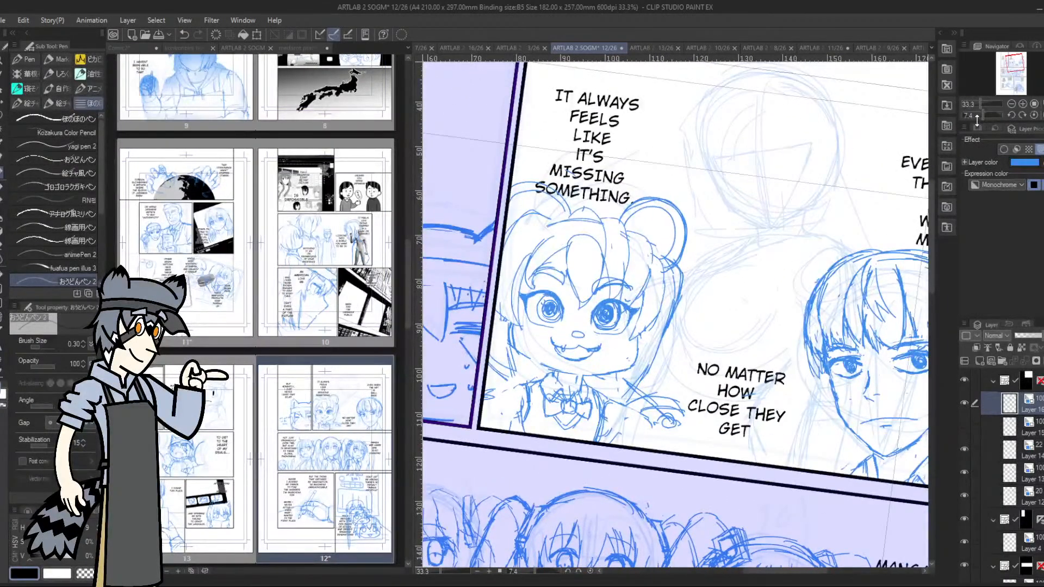
pyautogui.moveTo(637, 424)
pyautogui.mouseDown()
pyautogui.moveTo(629, 432)
pyautogui.moveTo(641, 442)
pyautogui.moveTo(650, 421)
pyautogui.moveTo(636, 443)
pyautogui.moveTo(634, 422)
pyautogui.moveTo(646, 443)
pyautogui.mouseUp()
pyautogui.moveTo(606, 414); pyautogui.dragTo(623, 427)
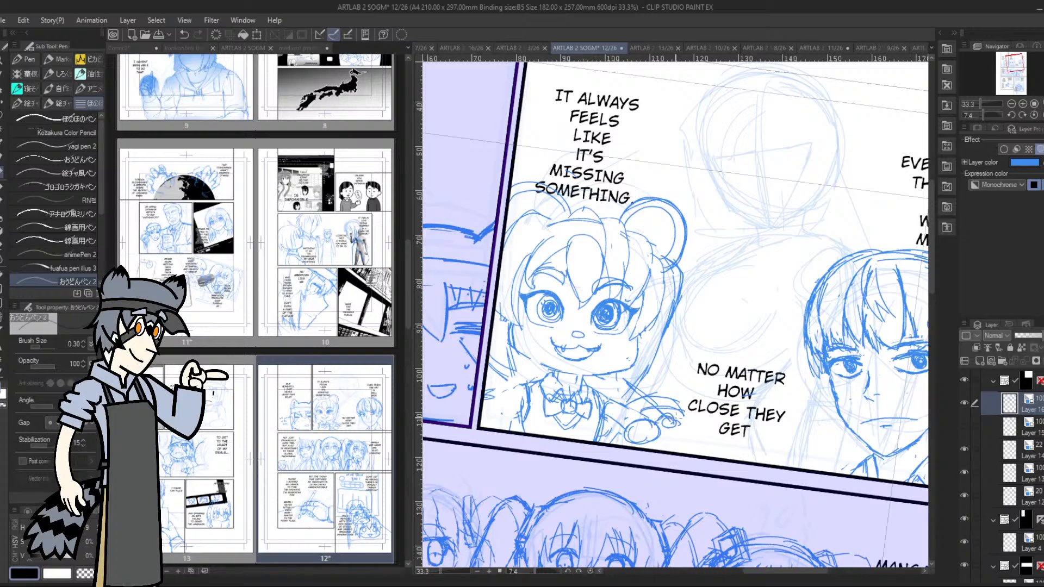
pyautogui.moveTo(671, 416)
pyautogui.mouseDown()
pyautogui.moveTo(682, 423)
pyautogui.moveTo(660, 432)
pyautogui.mouseUp()
pyautogui.moveTo(652, 445)
pyautogui.mouseDown()
pyautogui.moveTo(670, 440)
pyautogui.moveTo(660, 431)
pyautogui.mouseUp()
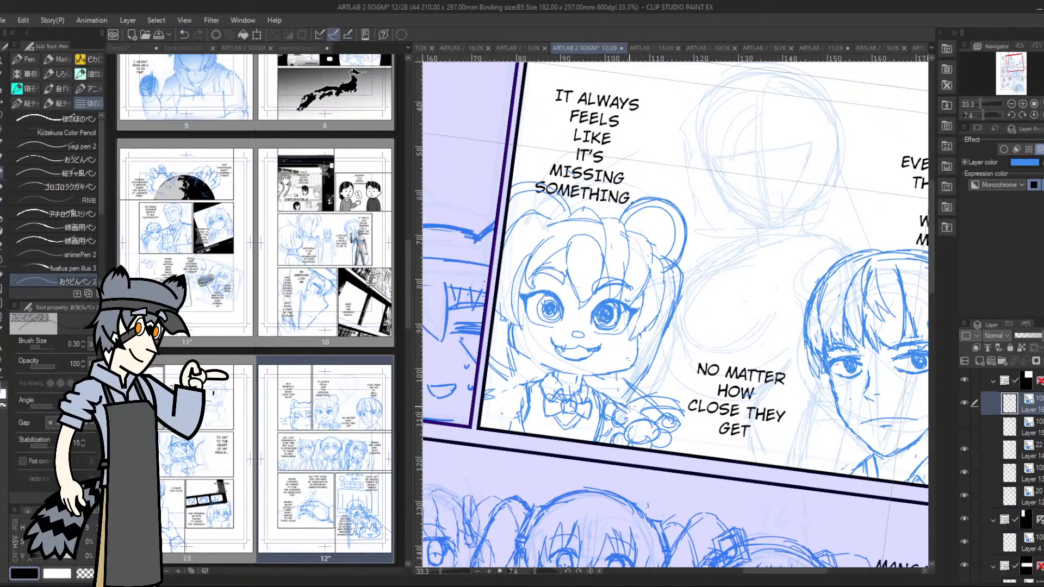
# Lasso the bear-eared character's new hand and nudge it slightly with a transform, keeping it attached to the arm
pyautogui.press('m')
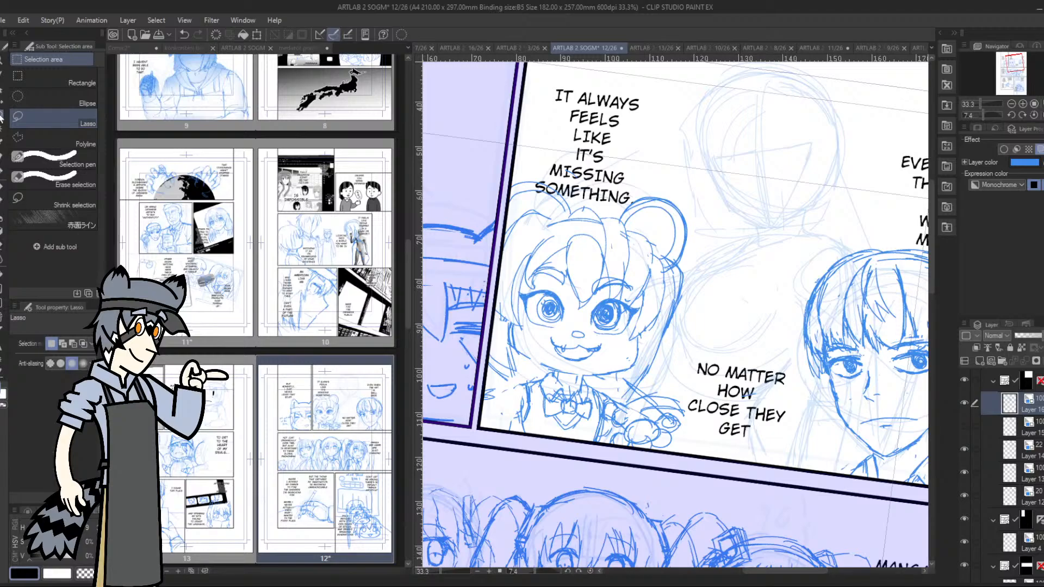
pyautogui.moveTo(642, 413)
pyautogui.mouseDown()
pyautogui.moveTo(619, 450)
pyautogui.moveTo(689, 437)
pyautogui.moveTo(681, 409)
pyautogui.moveTo(645, 409)
pyautogui.mouseUp()
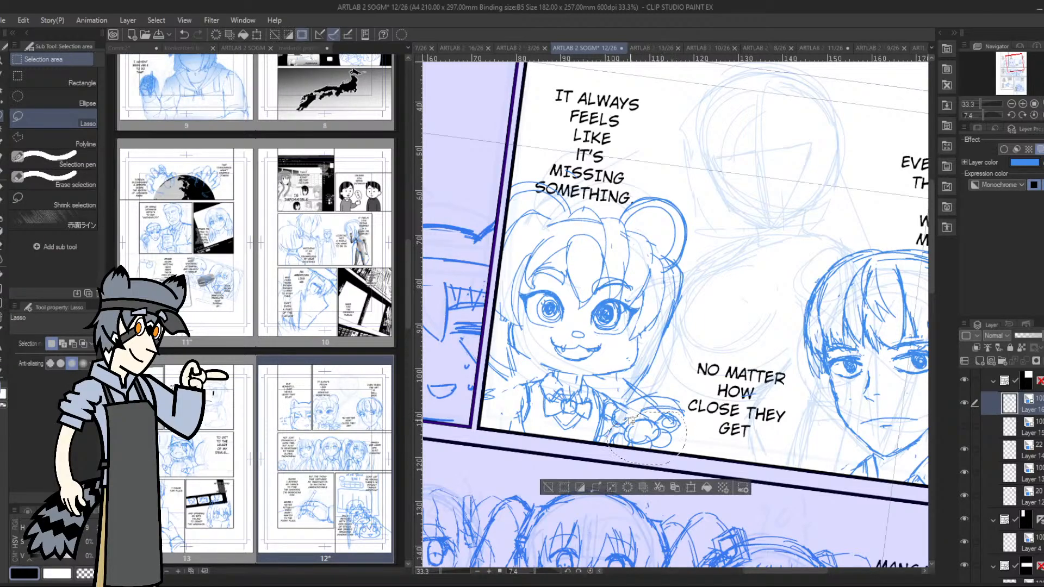
pyautogui.click(689, 487)
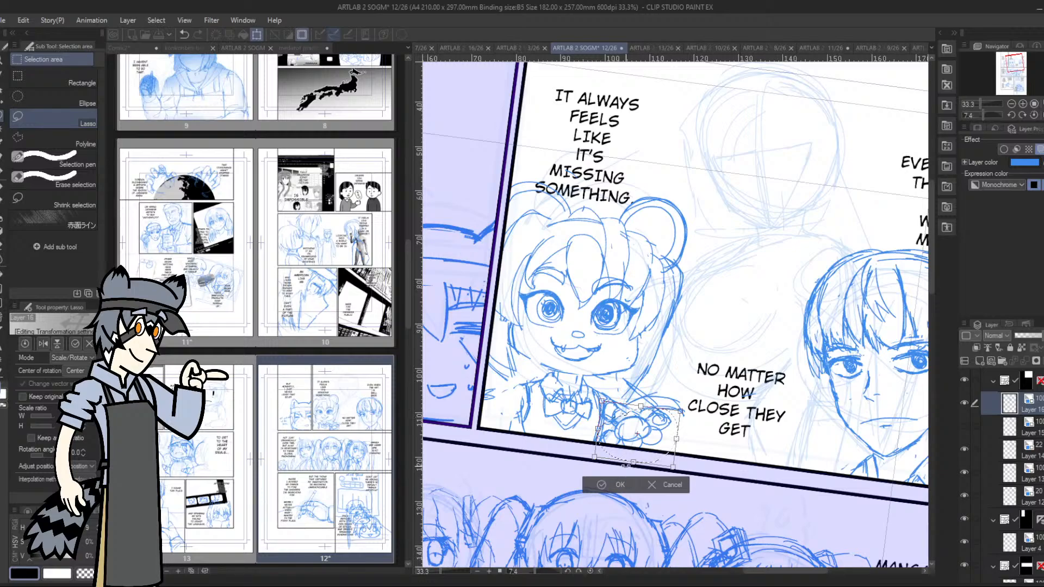
pyautogui.moveTo(640, 425); pyautogui.dragTo(642, 427)
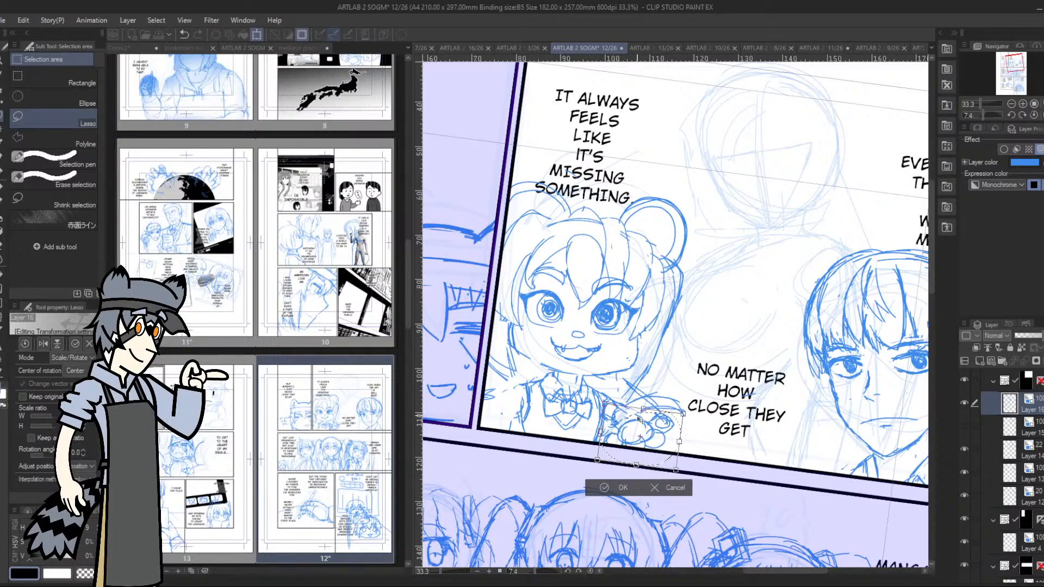
pyautogui.click(613, 491)
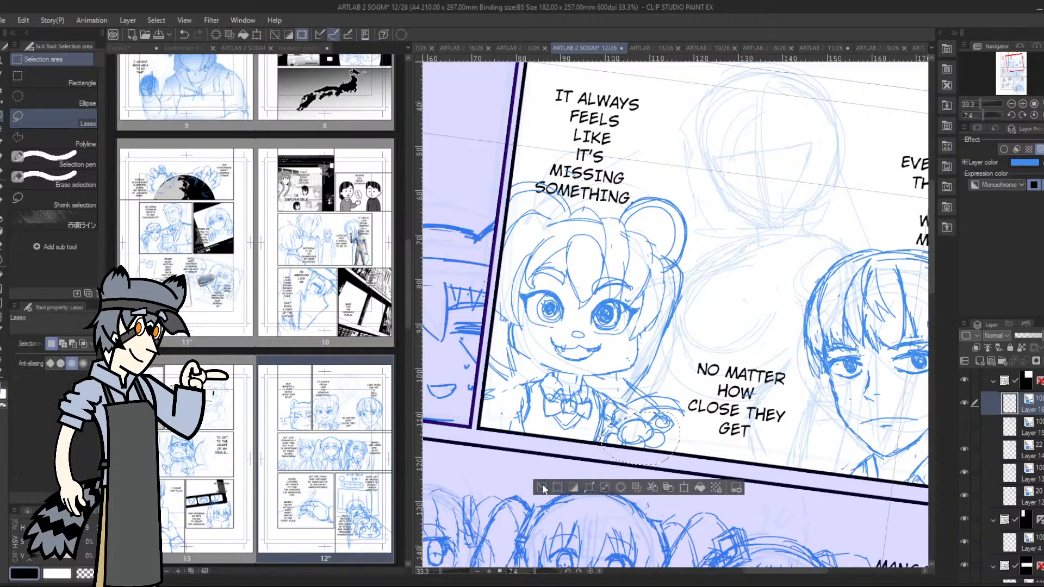
pyautogui.click(3, 172)
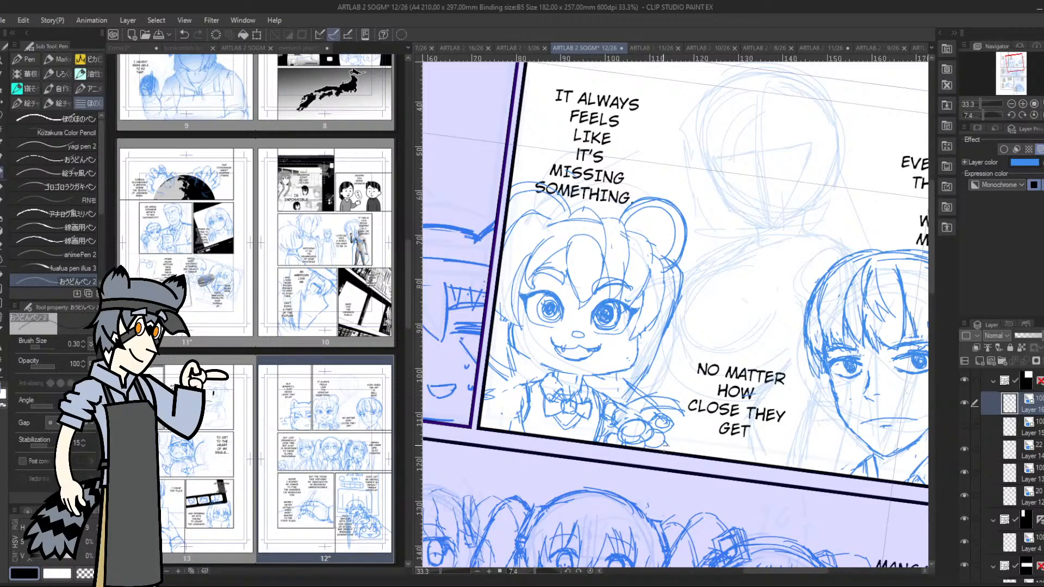
# Add cuff lines to the hand nearest the woman and sketch a round hand and sleeve on the opposite arm
pyautogui.moveTo(649, 439)
pyautogui.mouseDown()
pyautogui.moveTo(660, 429)
pyautogui.moveTo(635, 446)
pyautogui.moveTo(601, 442)
pyautogui.mouseUp()
pyautogui.moveTo(516, 389)
pyautogui.mouseDown()
pyautogui.moveTo(502, 413)
pyautogui.moveTo(514, 414)
pyautogui.moveTo(498, 405)
pyautogui.moveTo(511, 417)
pyautogui.moveTo(491, 408)
pyautogui.moveTo(486, 426)
pyautogui.moveTo(495, 410)
pyautogui.moveTo(510, 432)
pyautogui.moveTo(481, 403)
pyautogui.mouseUp()
pyautogui.moveTo(481, 403); pyautogui.dragTo(504, 433)
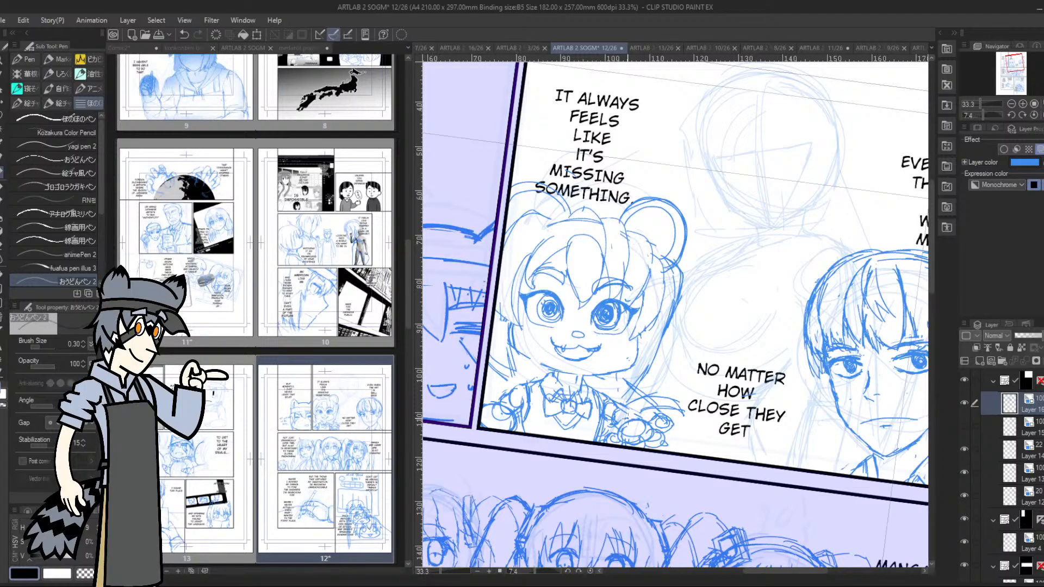
pyautogui.moveTo(619, 409)
pyautogui.mouseDown()
pyautogui.moveTo(628, 418)
pyautogui.moveTo(618, 418)
pyautogui.mouseUp()
pyautogui.moveTo(615, 404)
pyautogui.mouseDown()
pyautogui.moveTo(607, 411)
pyautogui.moveTo(626, 428)
pyautogui.moveTo(622, 418)
pyautogui.mouseUp()
# Lasso the hand nearest the woman, enlarge it slightly and reposition it beside the bear-eared character's torso
pyautogui.press('m')
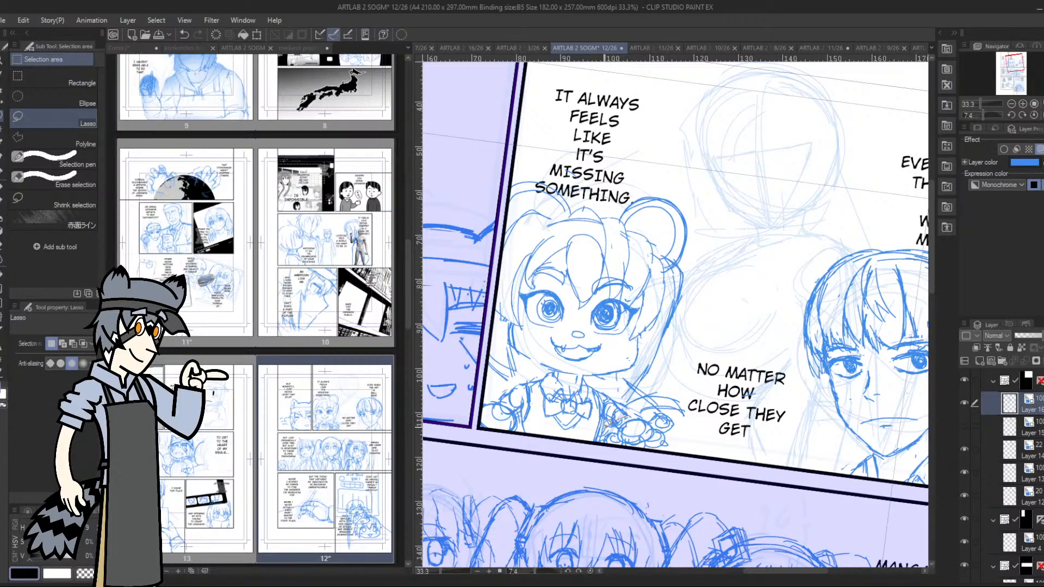
pyautogui.moveTo(607, 422)
pyautogui.mouseDown()
pyautogui.moveTo(677, 459)
pyautogui.moveTo(684, 417)
pyautogui.moveTo(641, 409)
pyautogui.mouseUp()
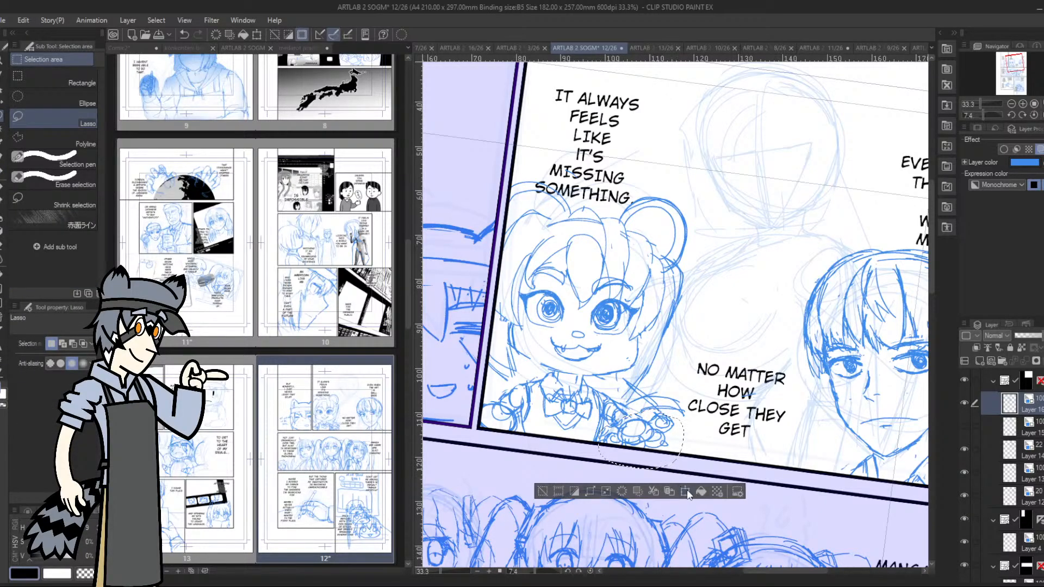
pyautogui.click(687, 492)
pyautogui.moveTo(683, 473); pyautogui.dragTo(687, 478)
pyautogui.moveTo(671, 442); pyautogui.dragTo(647, 432)
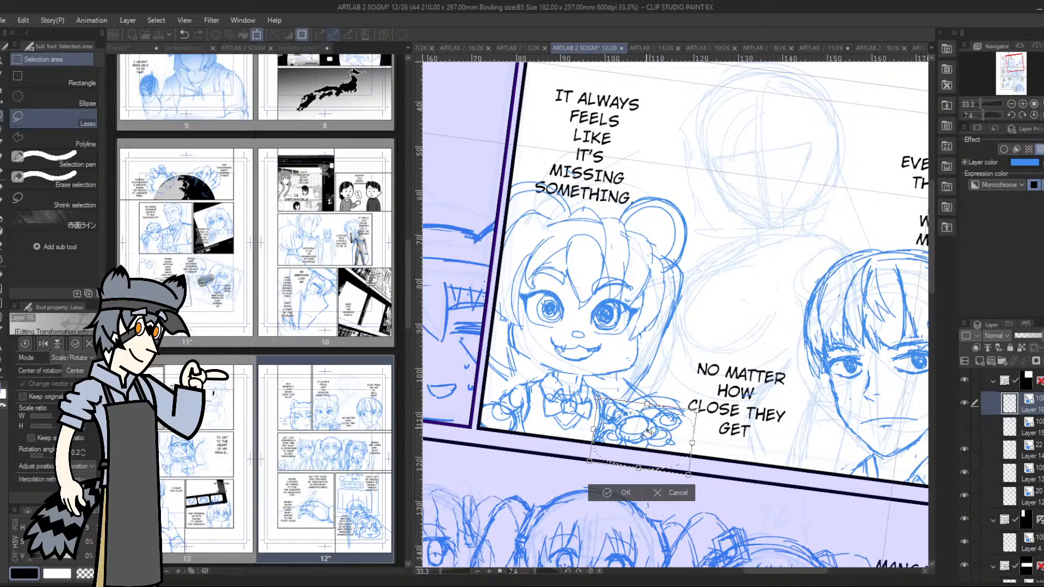
pyautogui.click(607, 493)
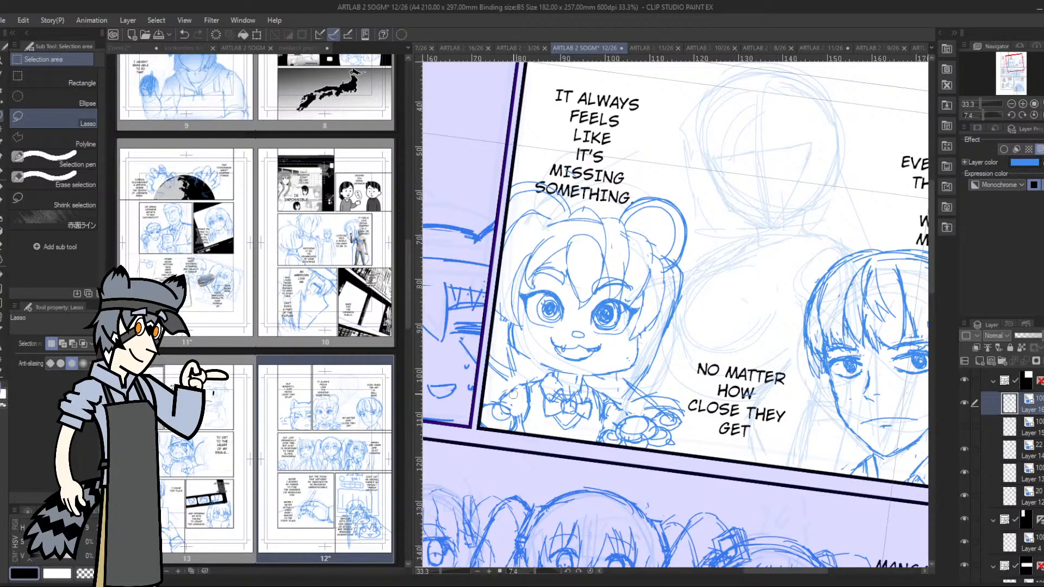
# Redraw the round hand and its sleeve edge beside the panel's left border
pyautogui.moveTo(525, 417); pyautogui.dragTo(520, 412)
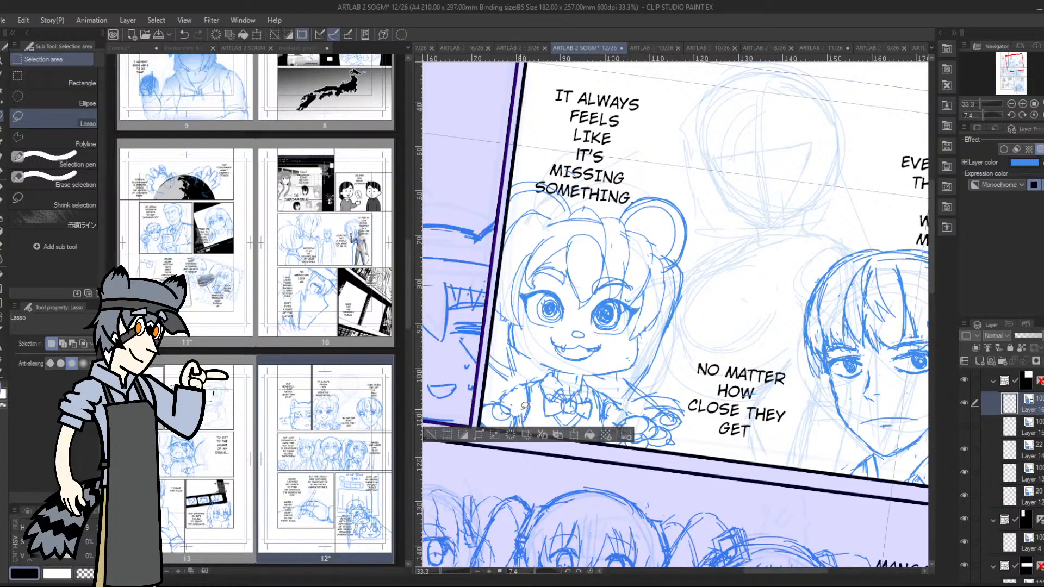
pyautogui.click(431, 432)
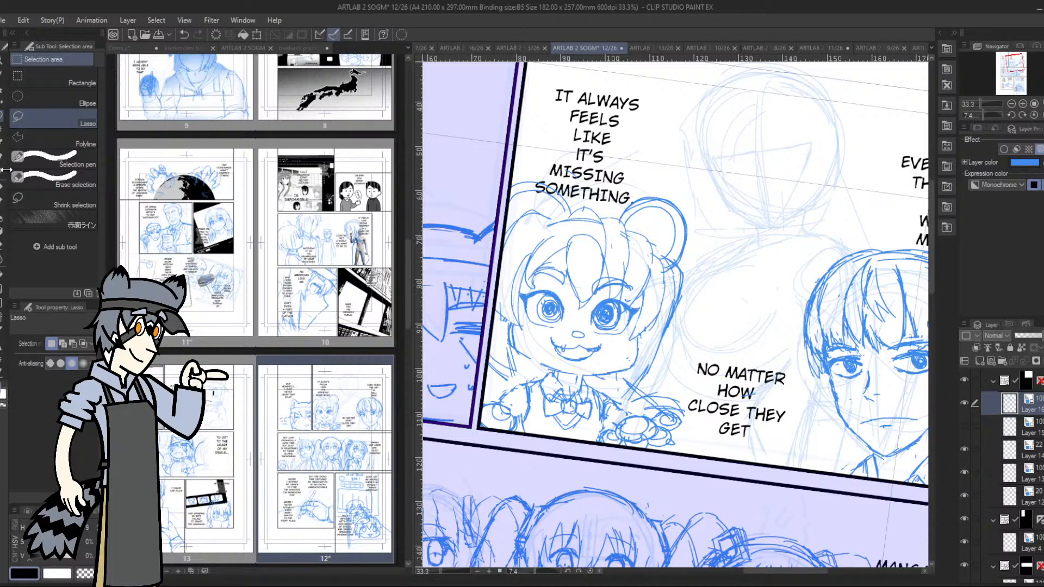
pyautogui.press('p')
pyautogui.moveTo(515, 415)
pyautogui.mouseDown()
pyautogui.moveTo(523, 408)
pyautogui.moveTo(506, 399)
pyautogui.mouseUp()
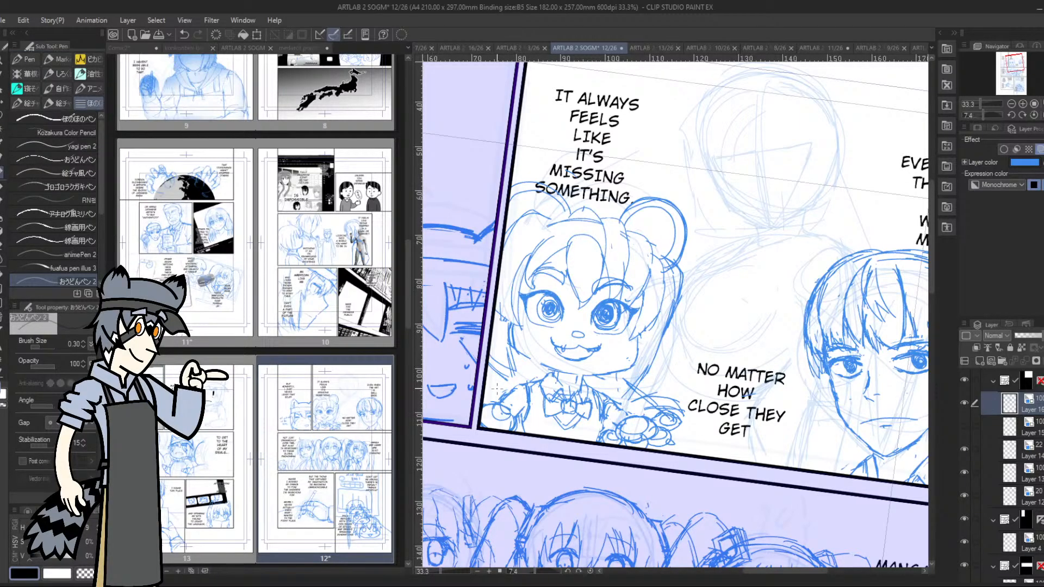
pyautogui.moveTo(523, 397); pyautogui.dragTo(515, 412)
# Lasso the round hand beside the panel's left border and shift it slightly outward toward the border
pyautogui.press('m')
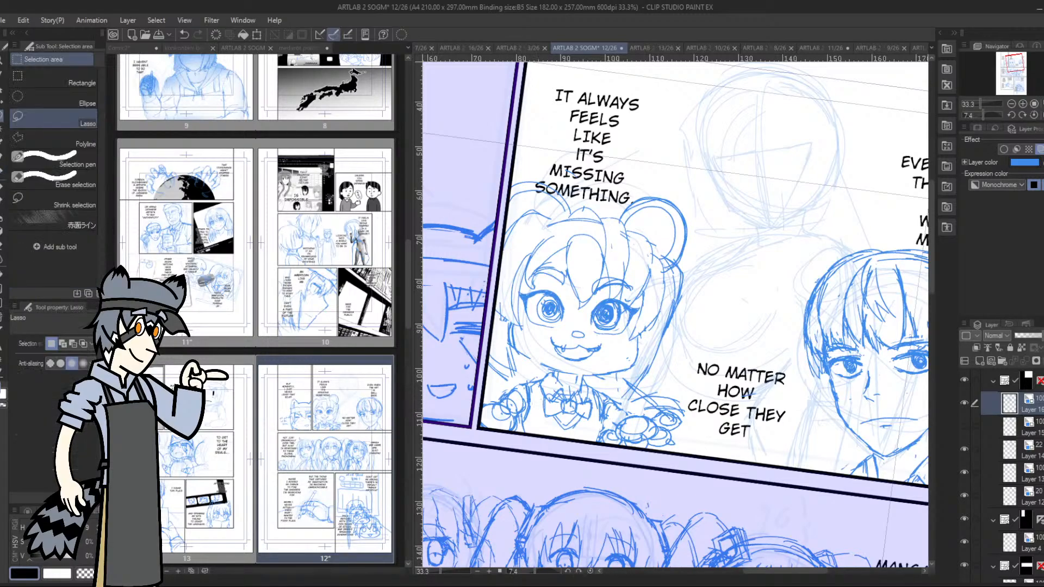
pyautogui.moveTo(510, 413)
pyautogui.mouseDown()
pyautogui.moveTo(480, 412)
pyautogui.moveTo(525, 427)
pyautogui.mouseUp()
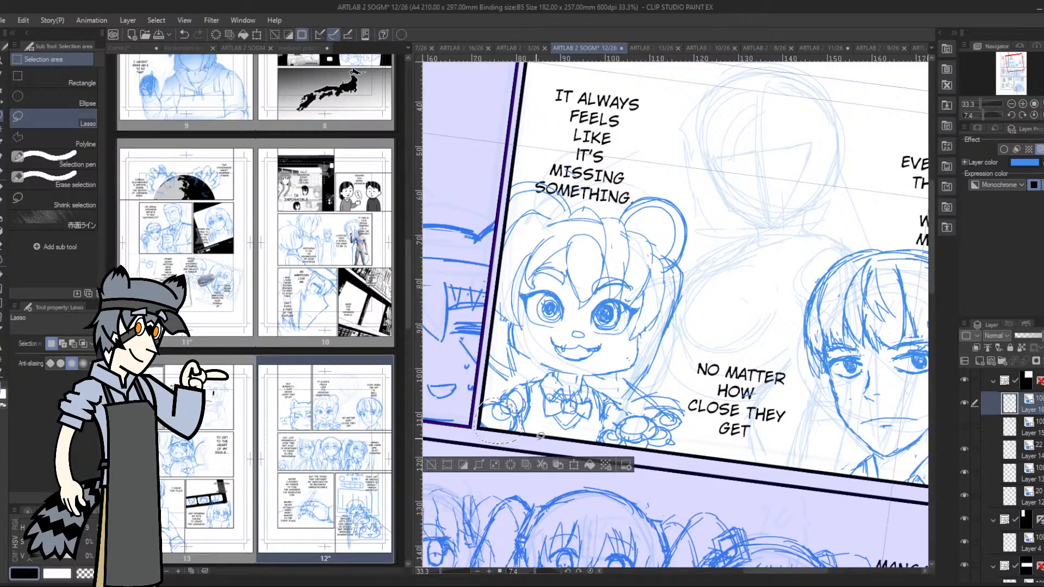
pyautogui.click(573, 466)
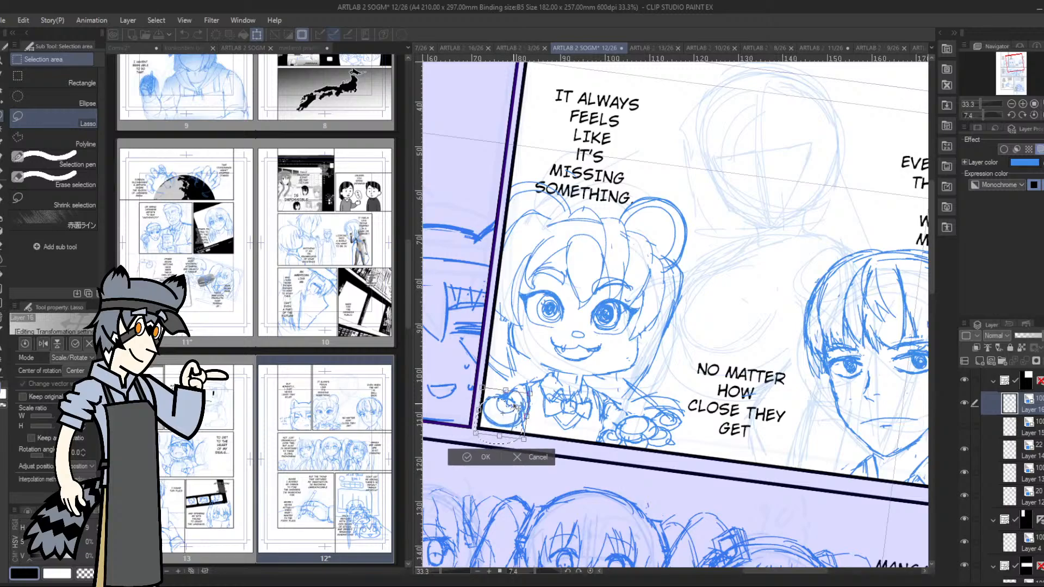
pyautogui.moveTo(510, 405); pyautogui.dragTo(509, 405)
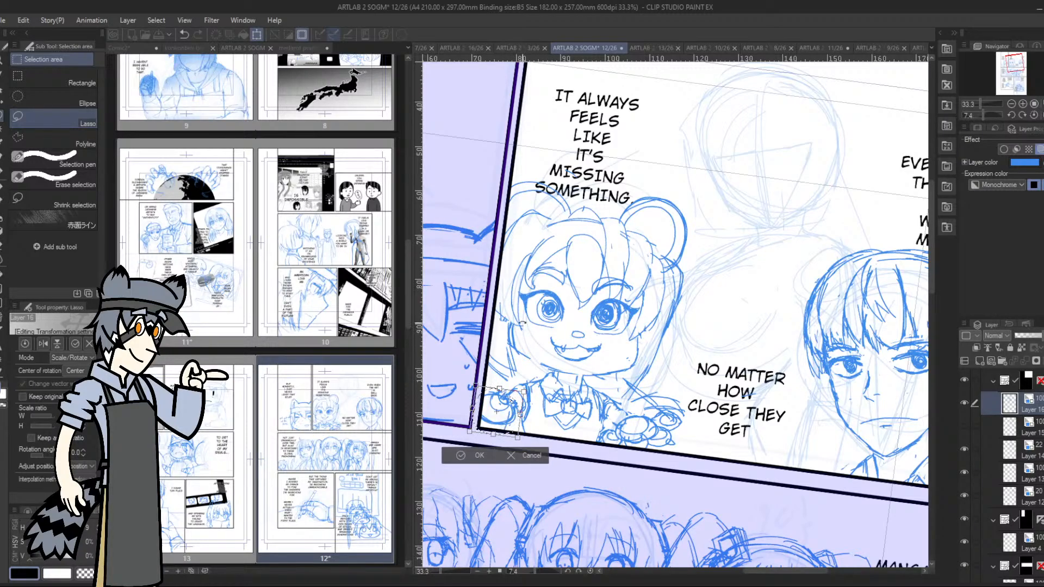
pyautogui.click(462, 455)
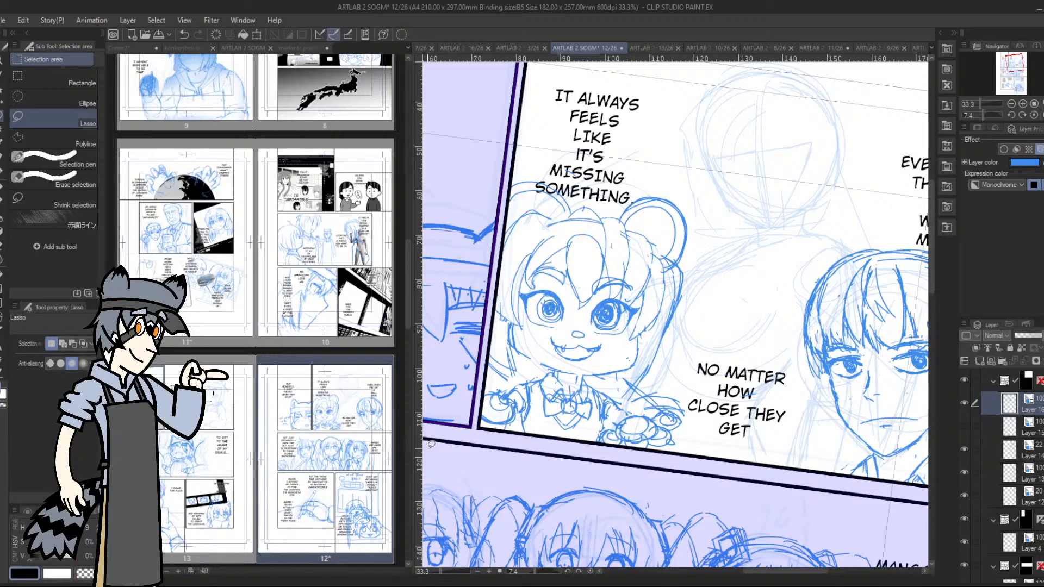
# Show the layer with the woman's sketch again and reset the canvas rotation to 0
pyautogui.click(963, 427)
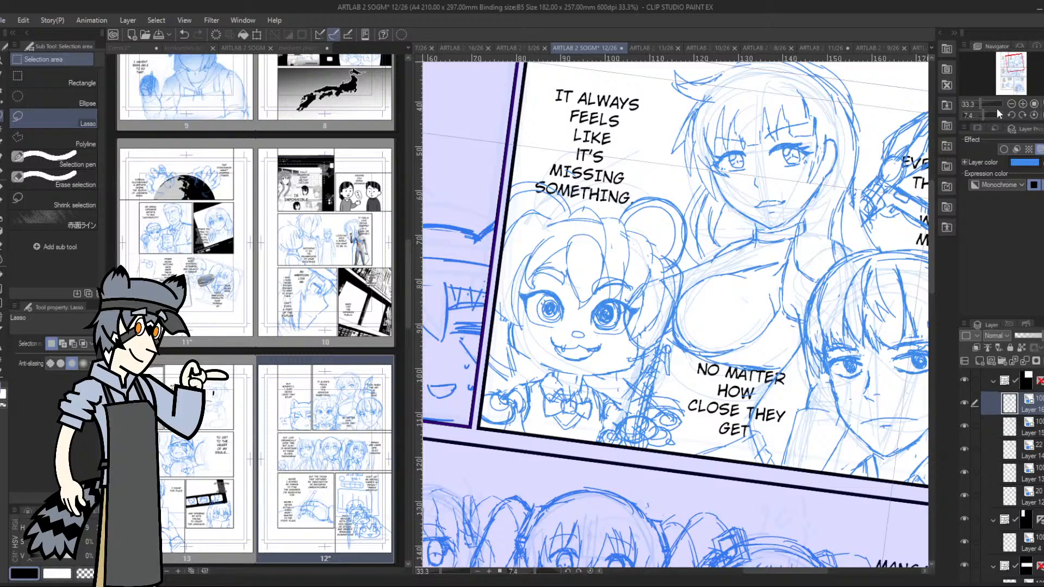
pyautogui.click(1013, 116)
pyautogui.moveTo(1010, 70); pyautogui.dragTo(1009, 67)
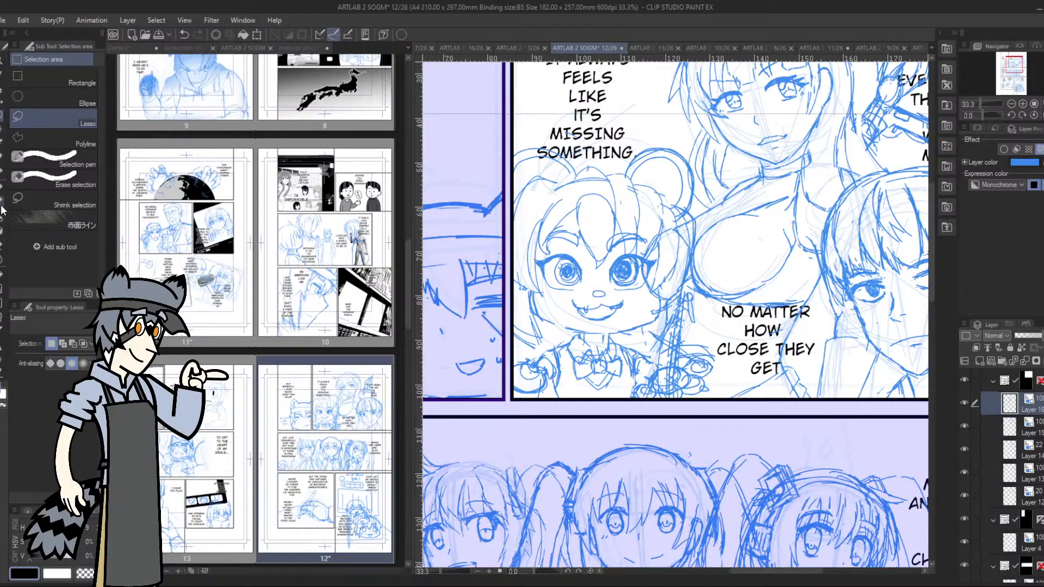
# Refine the bear-eared character's hair strands on both sides of the face and touch up the ear outline near the lettering
pyautogui.click(1, 172)
pyautogui.moveTo(545, 343); pyautogui.dragTo(531, 292)
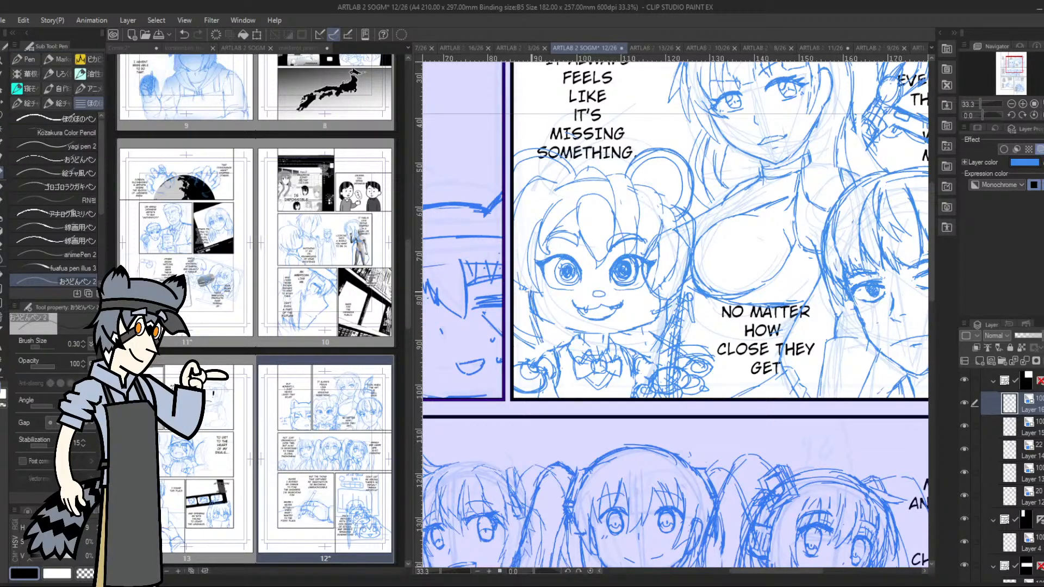
pyautogui.moveTo(544, 344); pyautogui.dragTo(517, 336)
pyautogui.moveTo(543, 177); pyautogui.dragTo(571, 172)
pyautogui.moveTo(547, 212); pyautogui.dragTo(556, 190)
pyautogui.moveTo(565, 184)
pyautogui.mouseDown()
pyautogui.moveTo(581, 173)
pyautogui.moveTo(573, 174)
pyautogui.mouseUp()
pyautogui.moveTo(698, 217); pyautogui.dragTo(694, 257)
pyautogui.moveTo(645, 354); pyautogui.dragTo(681, 289)
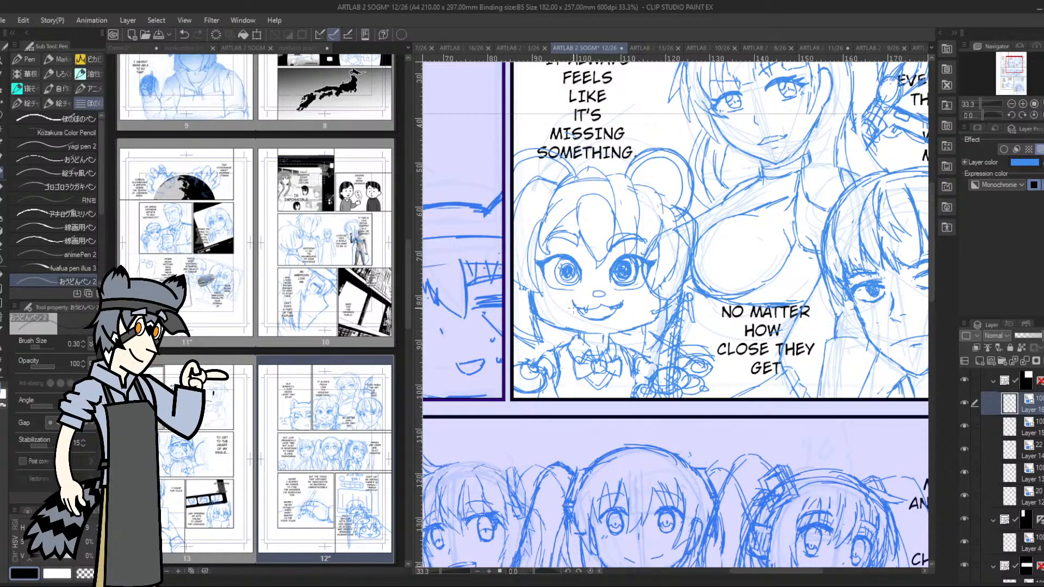
pyautogui.moveTo(512, 334); pyautogui.dragTo(542, 350)
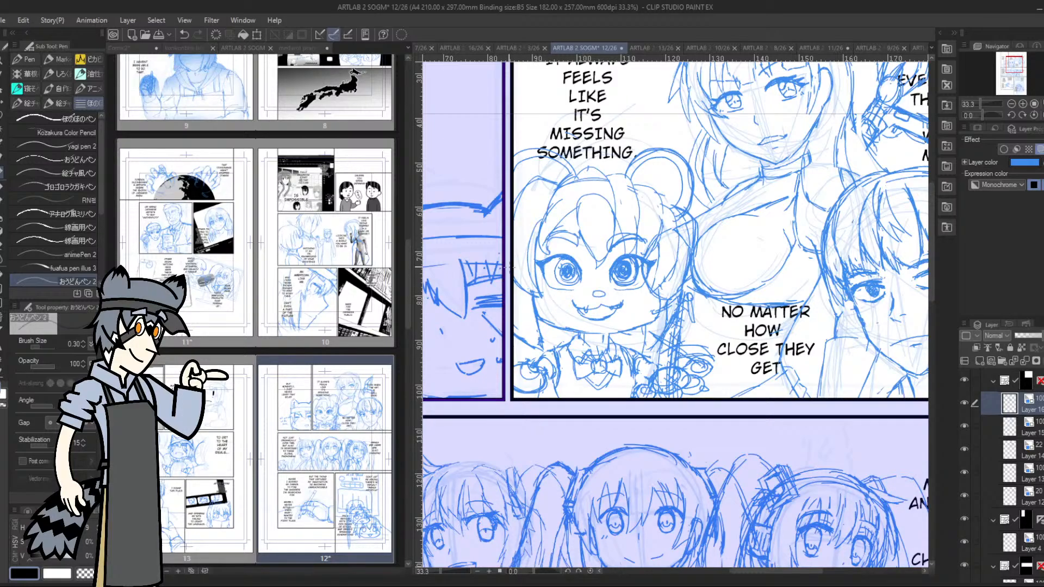
# Draw rounded fingers and a wrist line on the bear-eared character's hand beside the panel's left border
pyautogui.moveTo(543, 375)
pyautogui.mouseDown()
pyautogui.moveTo(566, 384)
pyautogui.moveTo(550, 395)
pyautogui.moveTo(539, 380)
pyautogui.mouseUp()
pyautogui.moveTo(526, 387)
pyautogui.mouseDown()
pyautogui.moveTo(517, 393)
pyautogui.moveTo(558, 379)
pyautogui.moveTo(552, 370)
pyautogui.moveTo(528, 375)
pyautogui.mouseUp()
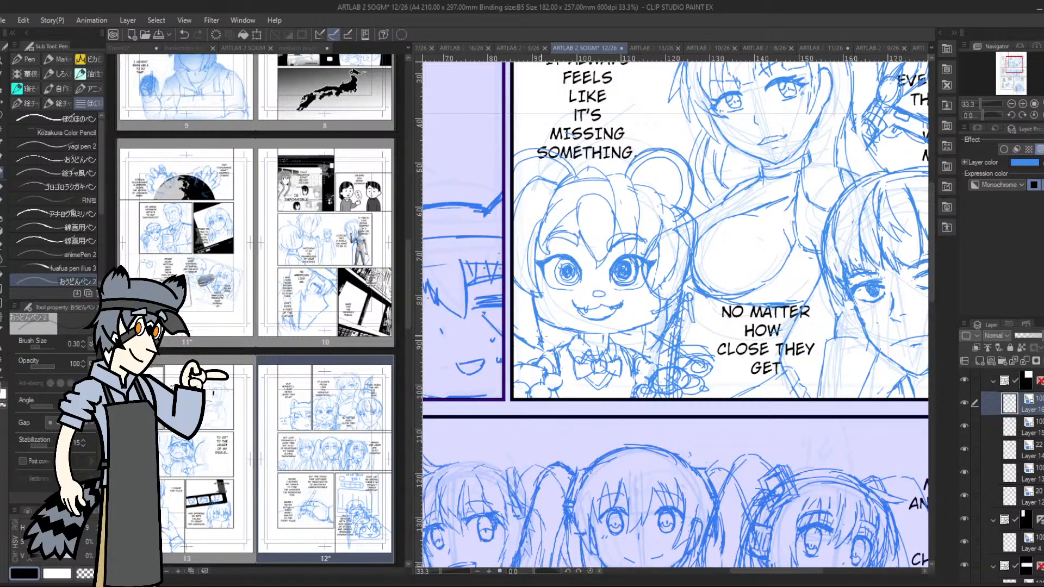
pyautogui.moveTo(513, 374); pyautogui.dragTo(538, 372)
pyautogui.moveTo(530, 388); pyautogui.dragTo(563, 383)
# Lasso the fingered hand beside the panel's left border and rotate it to fit the arm
pyautogui.press('m')
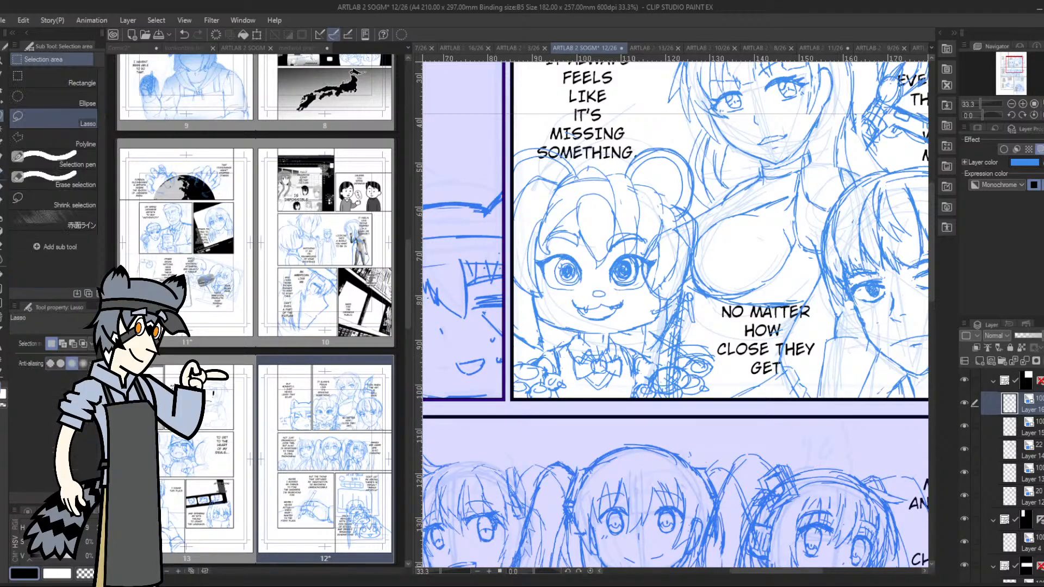
pyautogui.moveTo(537, 362)
pyautogui.mouseDown()
pyautogui.moveTo(528, 356)
pyautogui.moveTo(566, 375)
pyautogui.moveTo(504, 386)
pyautogui.moveTo(525, 356)
pyautogui.moveTo(583, 366)
pyautogui.moveTo(561, 362)
pyautogui.moveTo(555, 347)
pyautogui.moveTo(528, 368)
pyautogui.mouseUp()
pyautogui.click(577, 423)
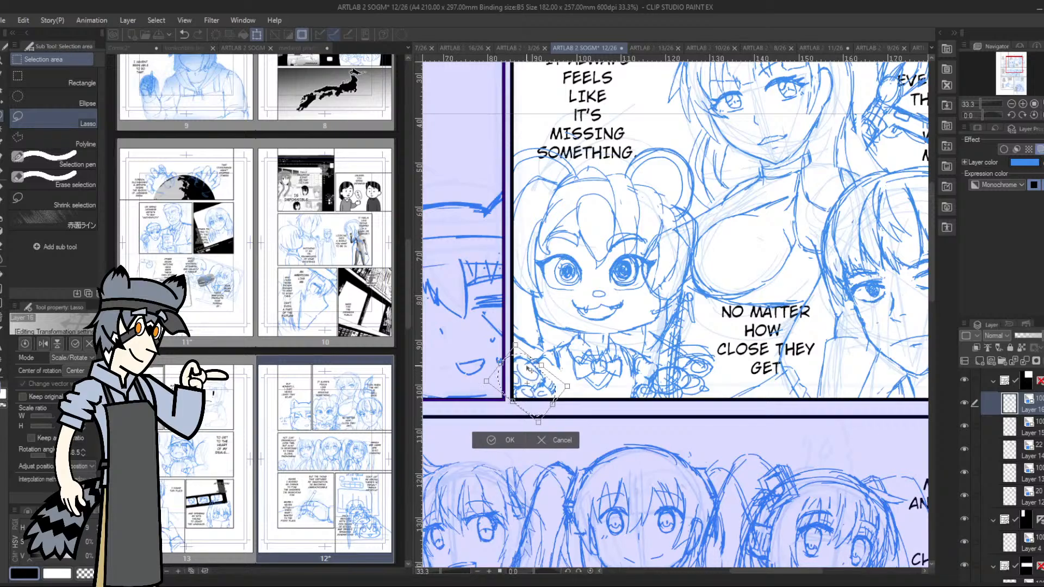
pyautogui.click(492, 440)
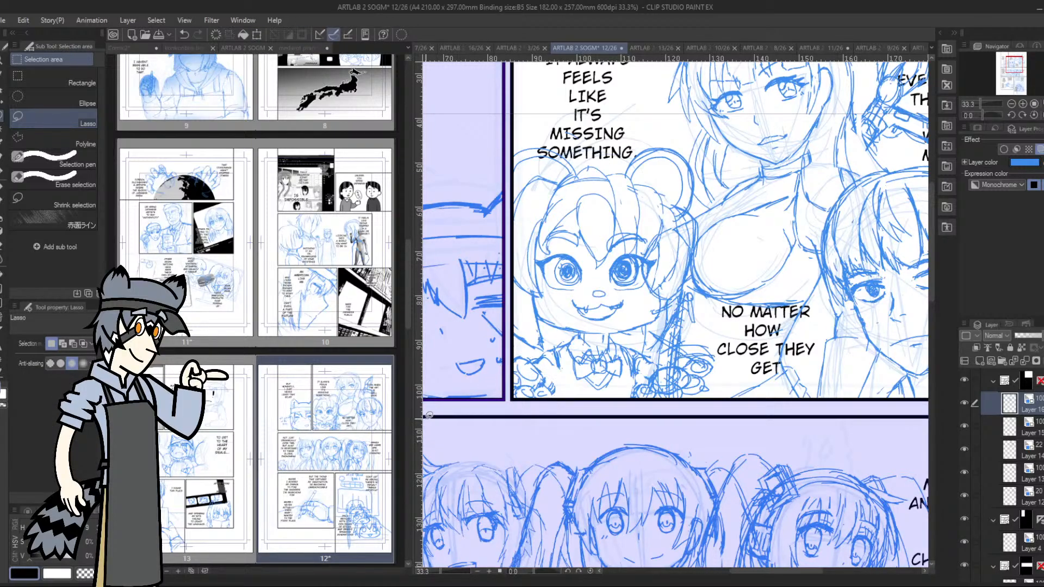
pyautogui.click(5, 172)
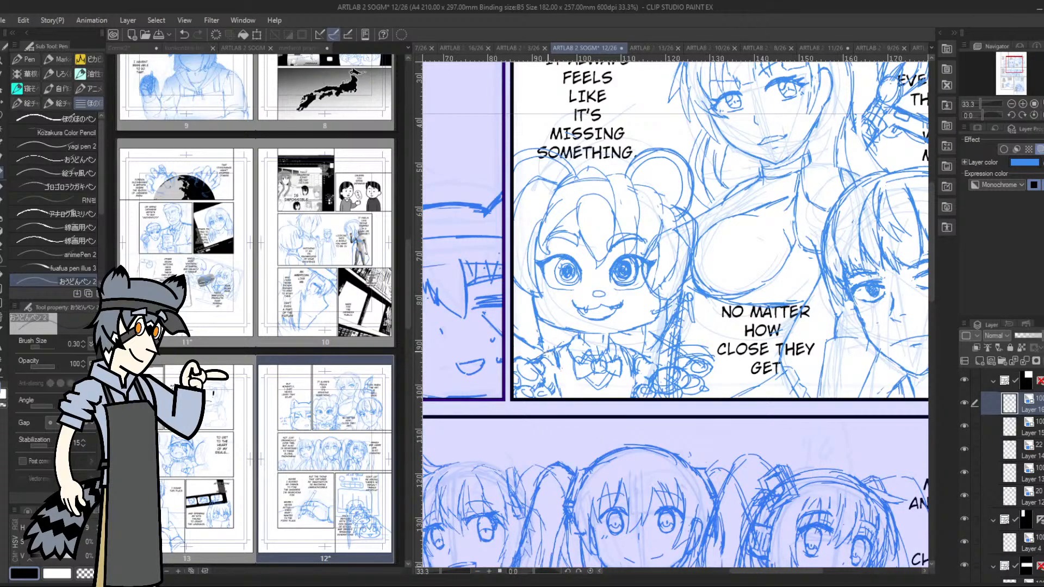
# Touch up the bear-eared character's sleeve lines beside the collar and save page 12
pyautogui.moveTo(545, 367); pyautogui.dragTo(560, 381)
pyautogui.click(63, 103)
pyautogui.click(1012, 103)
pyautogui.click(1011, 103)
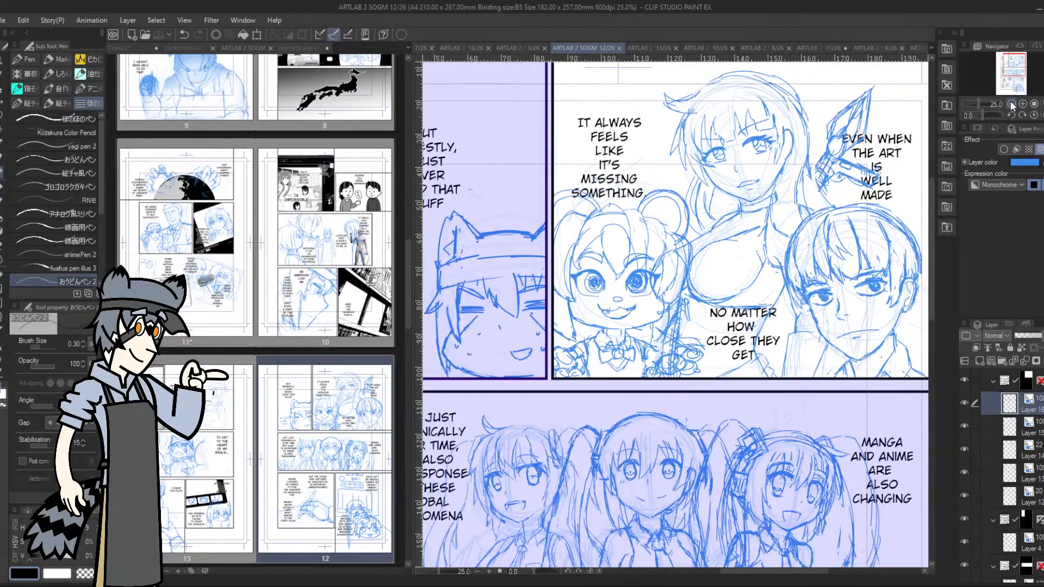
# Examine page 12's upper panel, from the bear-eared character to the woman and the short-haired boy
pyautogui.click(1011, 103)
pyautogui.click(1012, 103)
pyautogui.click(1023, 104)
pyautogui.click(1022, 104)
pyautogui.click(1023, 104)
pyautogui.click(1022, 104)
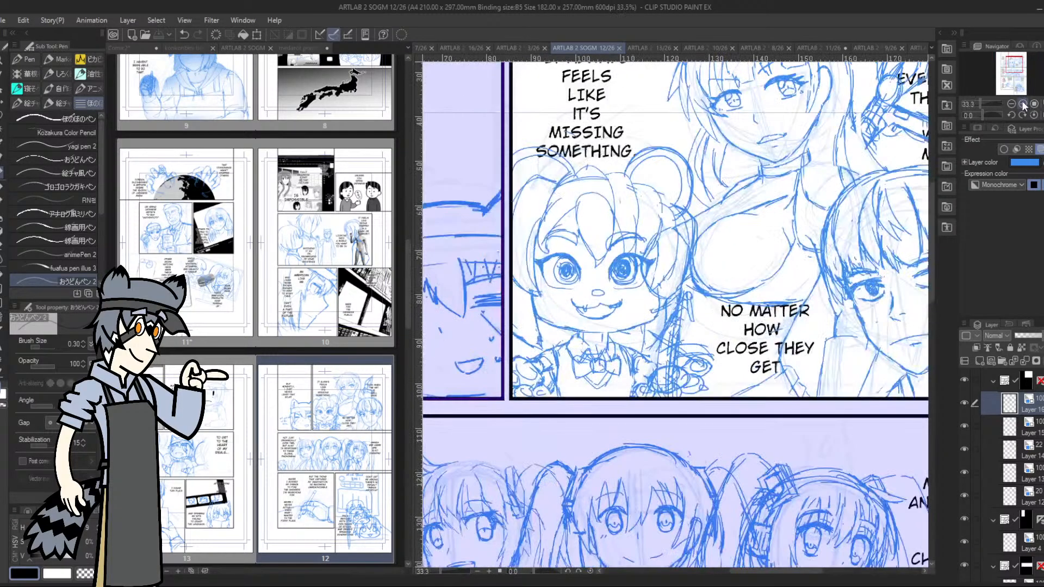
pyautogui.click(1018, 64)
pyautogui.moveTo(1019, 64); pyautogui.dragTo(1020, 64)
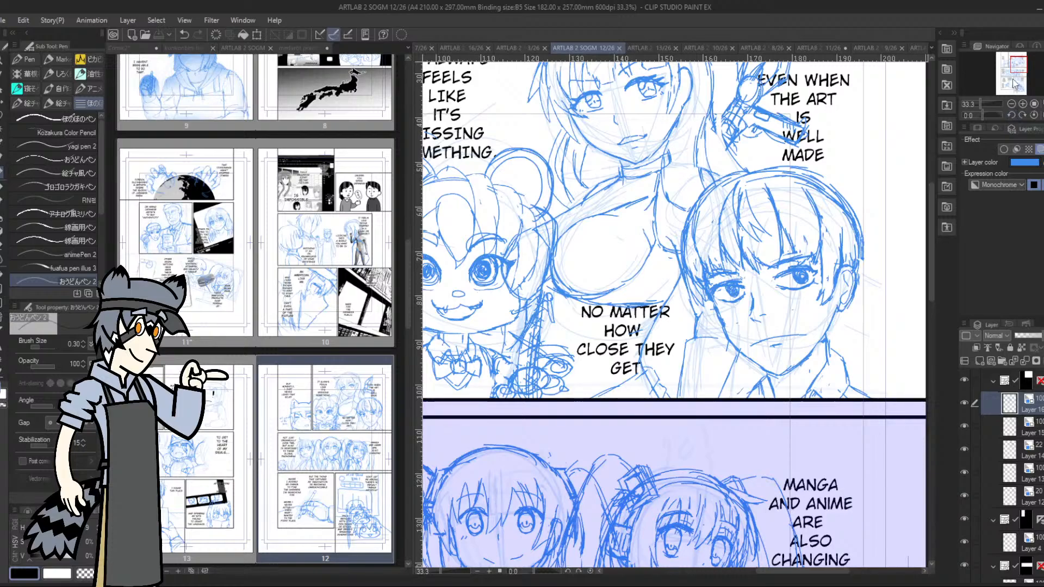
pyautogui.moveTo(1014, 59); pyautogui.dragTo(1014, 71)
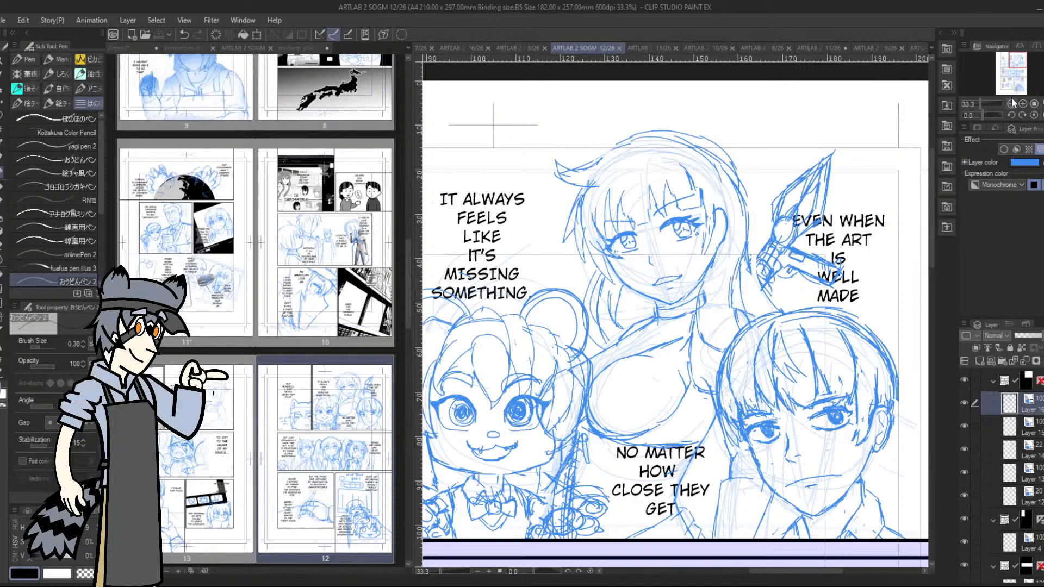
pyautogui.moveTo(1017, 62); pyautogui.dragTo(1015, 65)
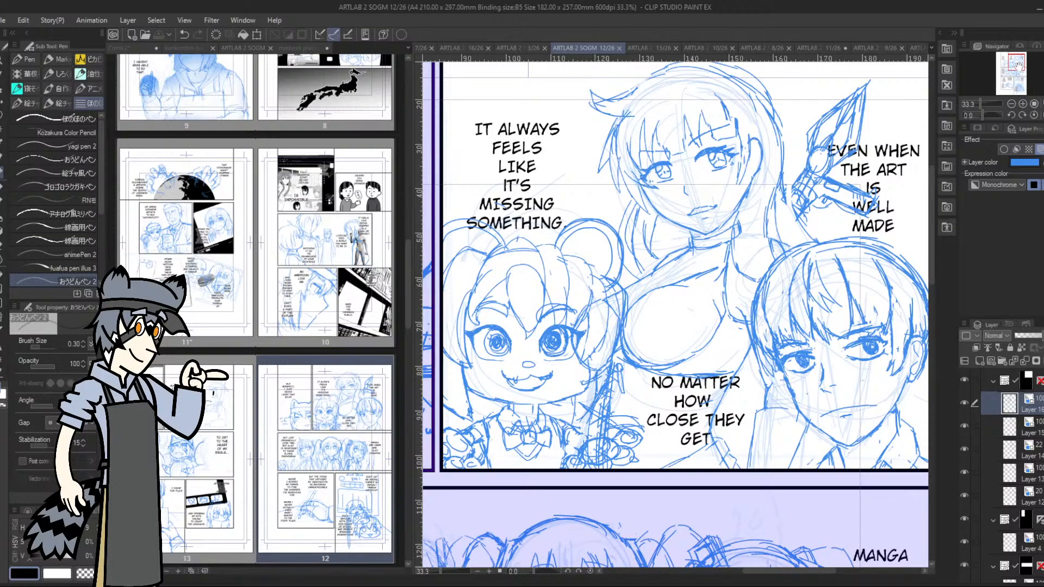
pyautogui.moveTo(1023, 65); pyautogui.dragTo(1020, 65)
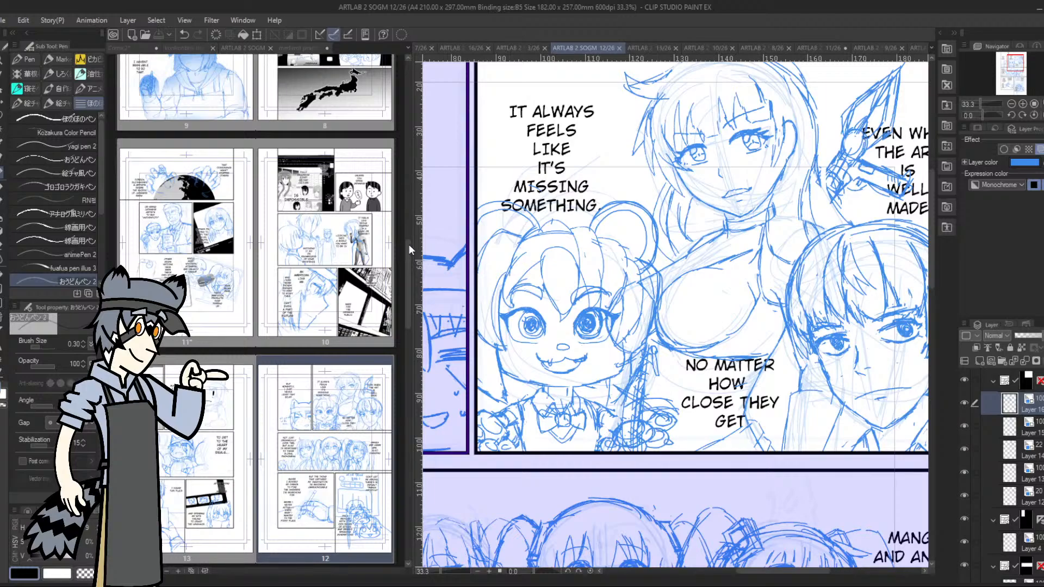
# Widen the page overview and look through the story's pages from page 3 to page 21
pyautogui.moveTo(413, 246); pyautogui.dragTo(610, 255)
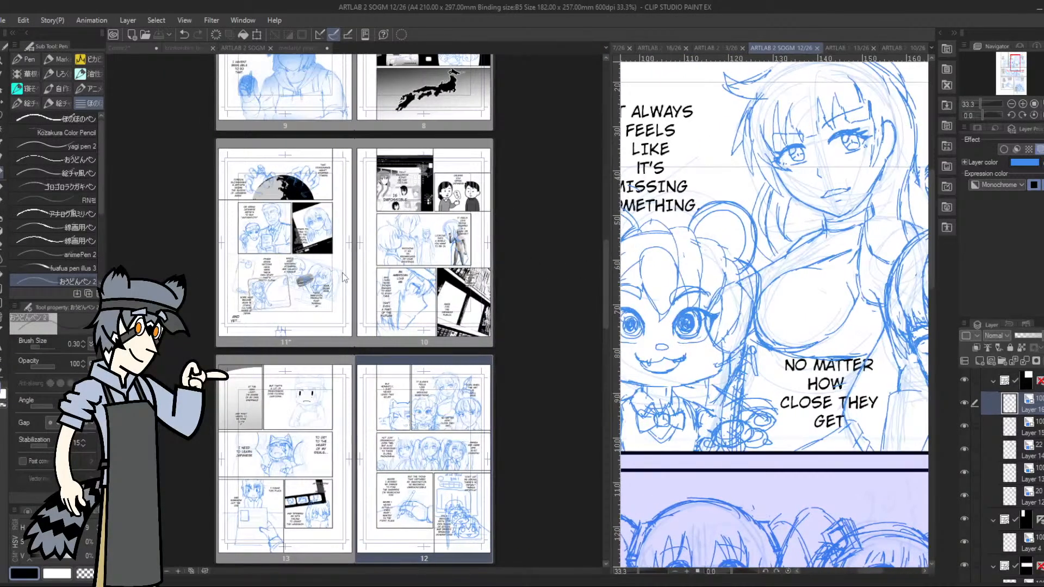
pyautogui.scroll(3, 403, 384)
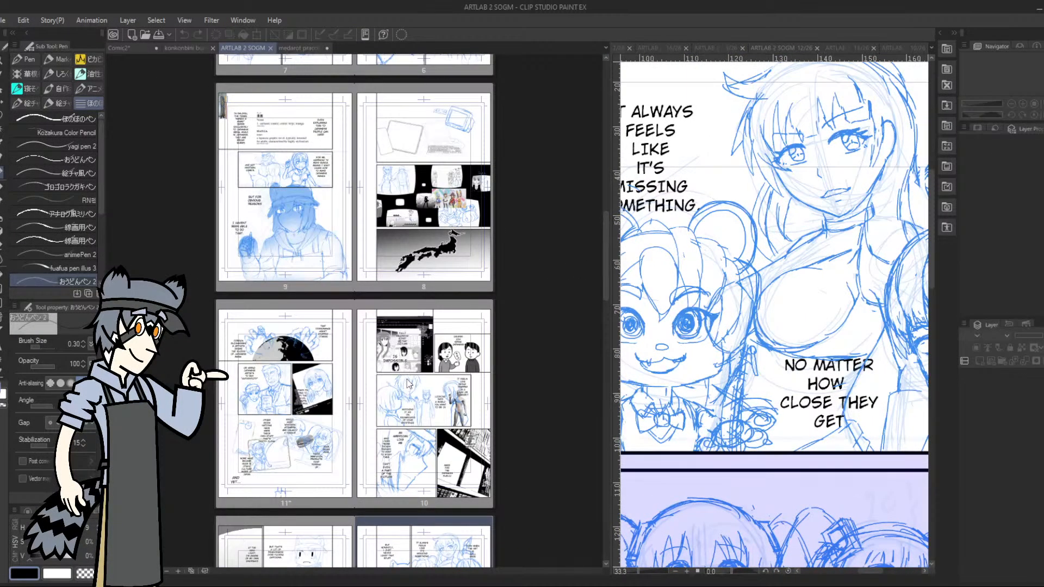
pyautogui.scroll(3, 408, 383)
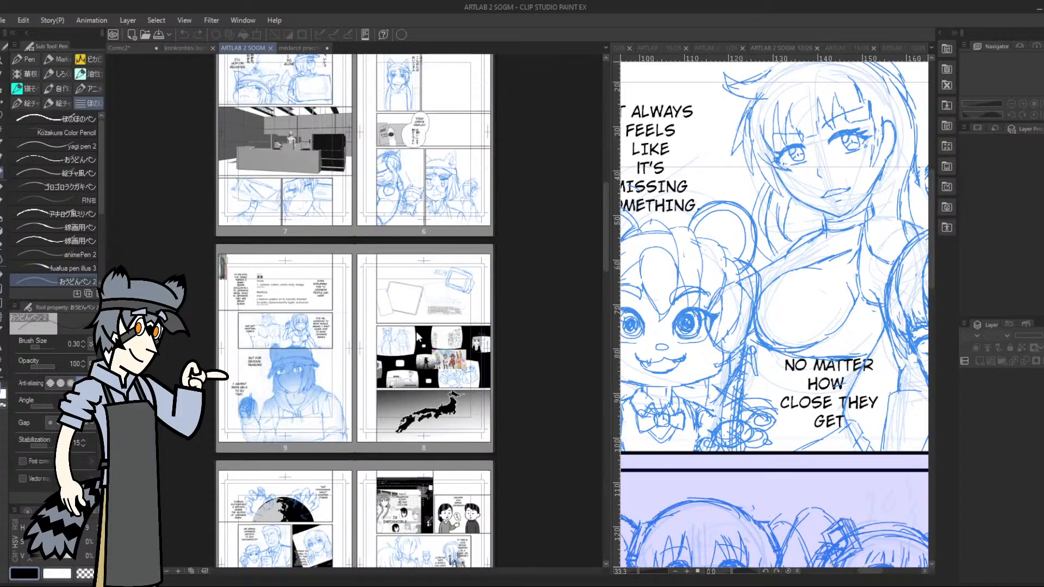
pyautogui.scroll(8, 417, 337)
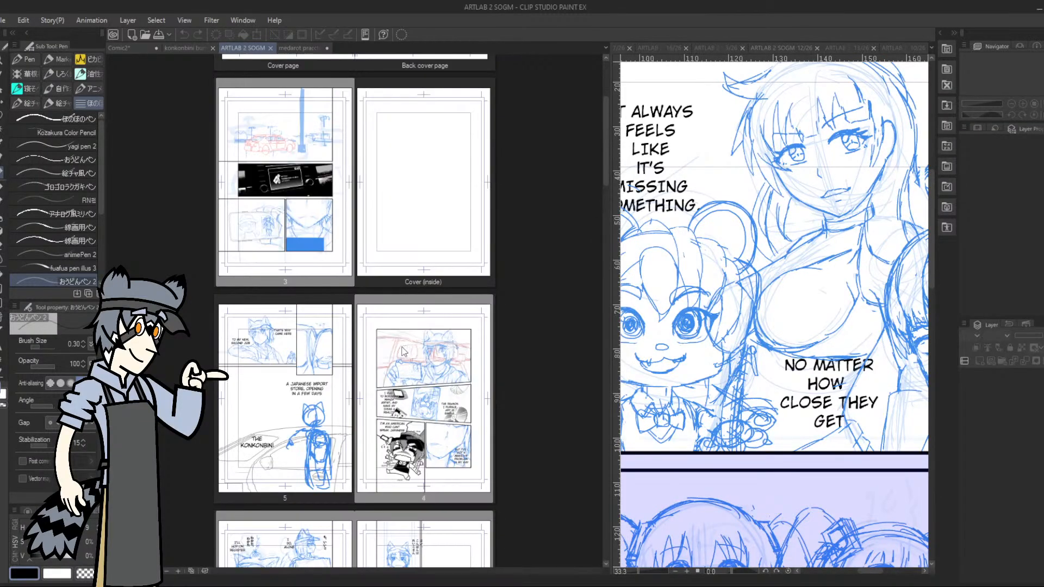
pyautogui.scroll(2, 402, 351)
pyautogui.scroll(-3, 381, 348)
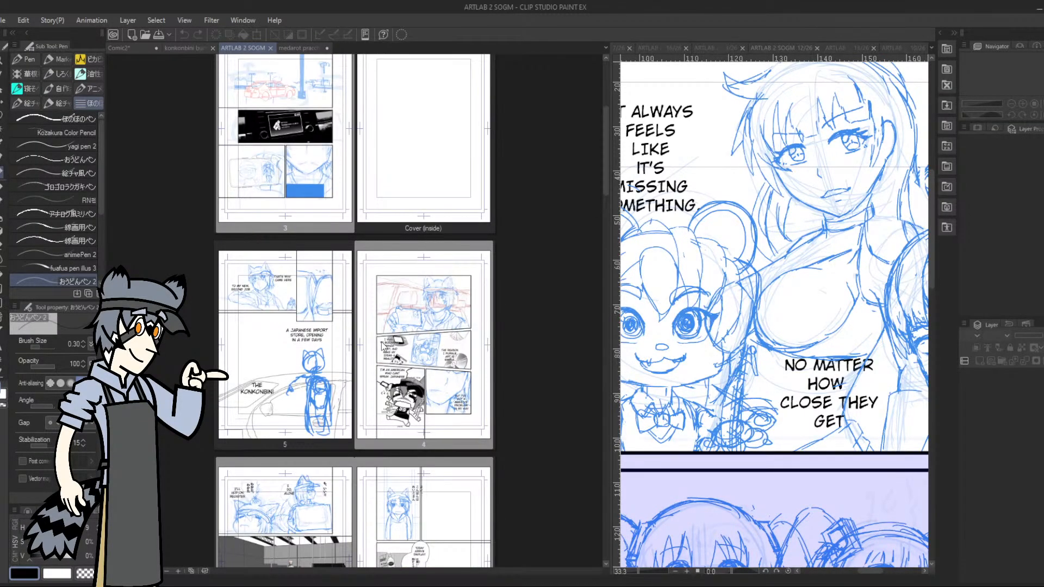
pyautogui.scroll(-20, 383, 344)
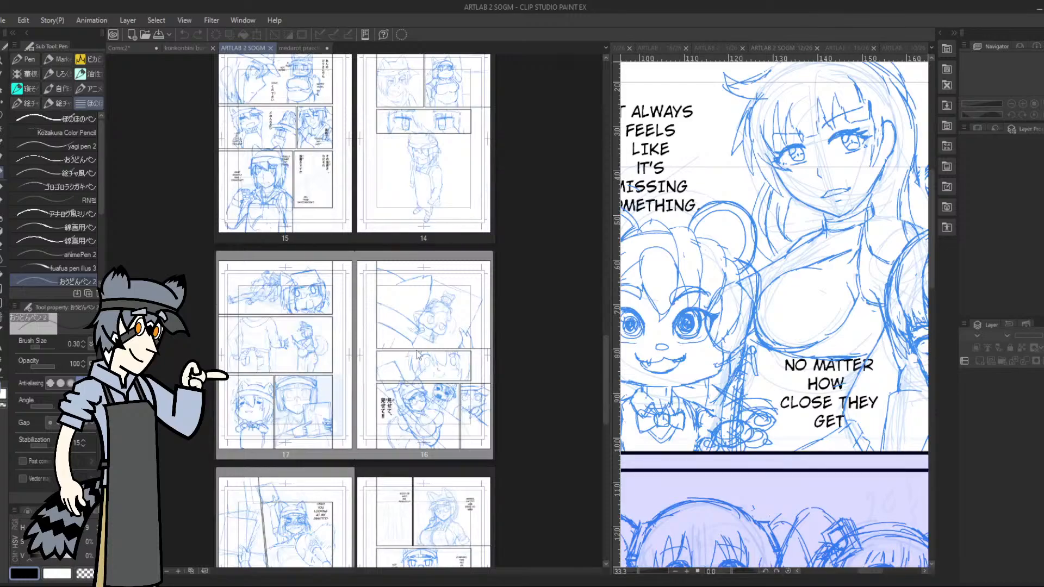
pyautogui.scroll(-4, 362, 375)
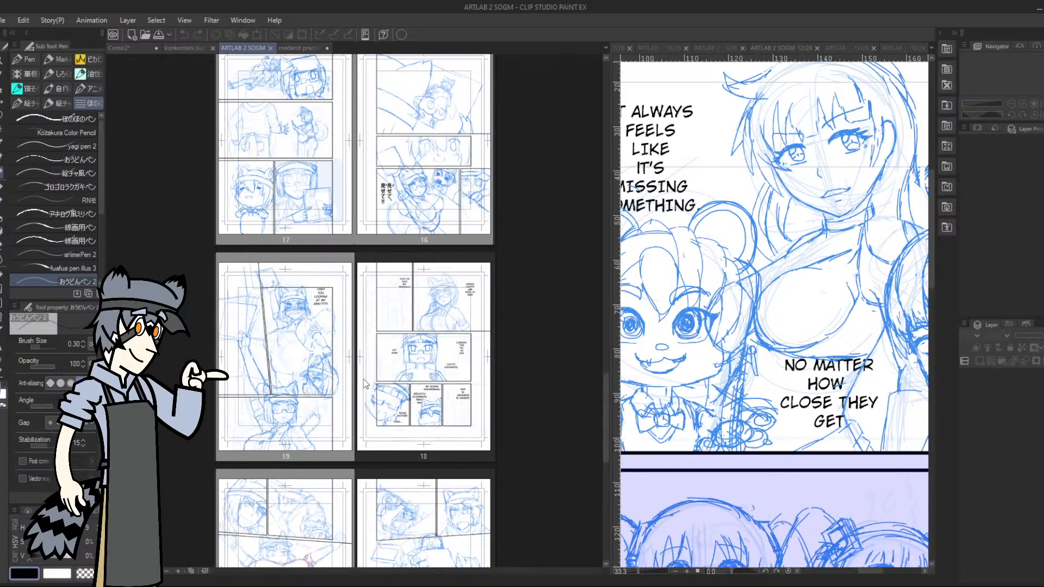
pyautogui.scroll(-3, 365, 383)
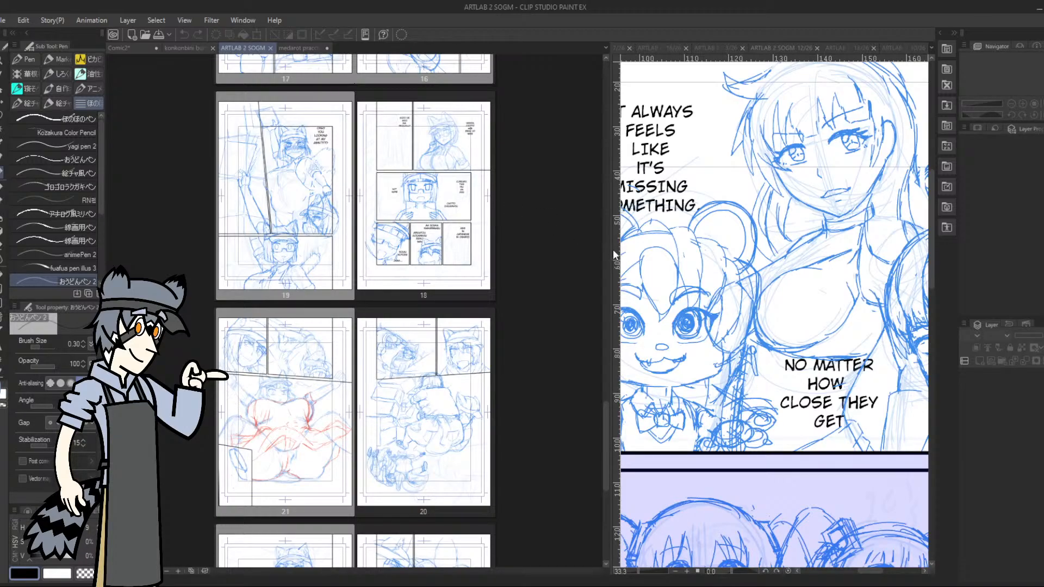
# Narrow the page overview again and open page 13 with its top panels in view
pyautogui.moveTo(610, 254); pyautogui.dragTo(552, 250)
pyautogui.scroll(2, 294, 218)
pyautogui.scroll(6, 294, 218)
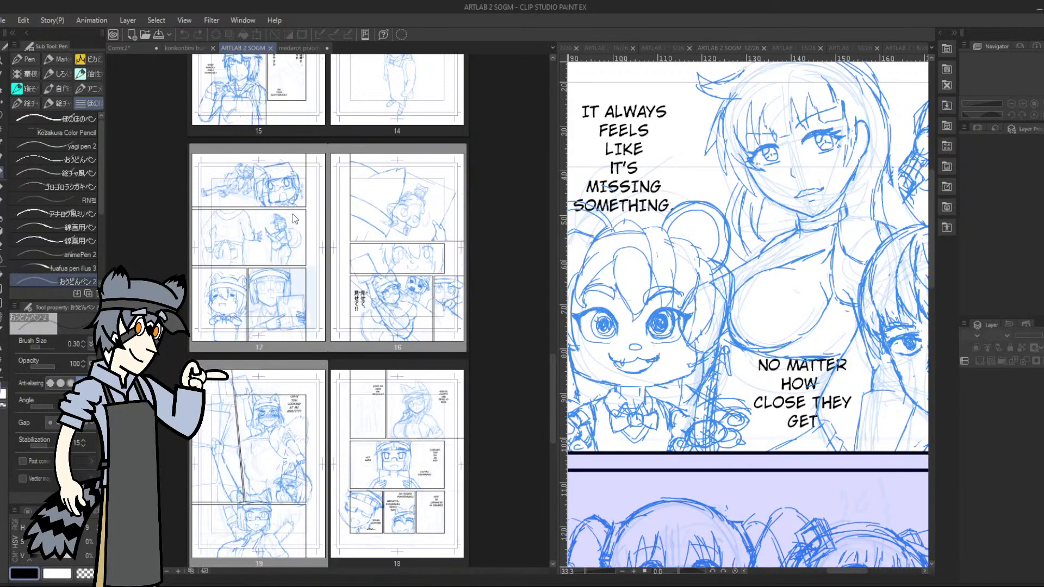
pyautogui.doubleClick(298, 173)
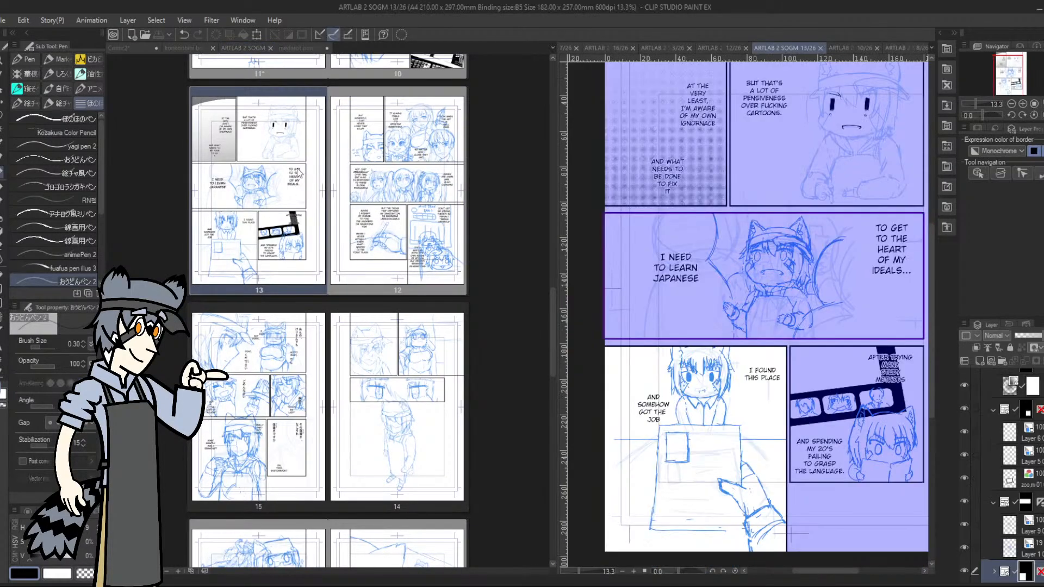
pyautogui.click(1011, 68)
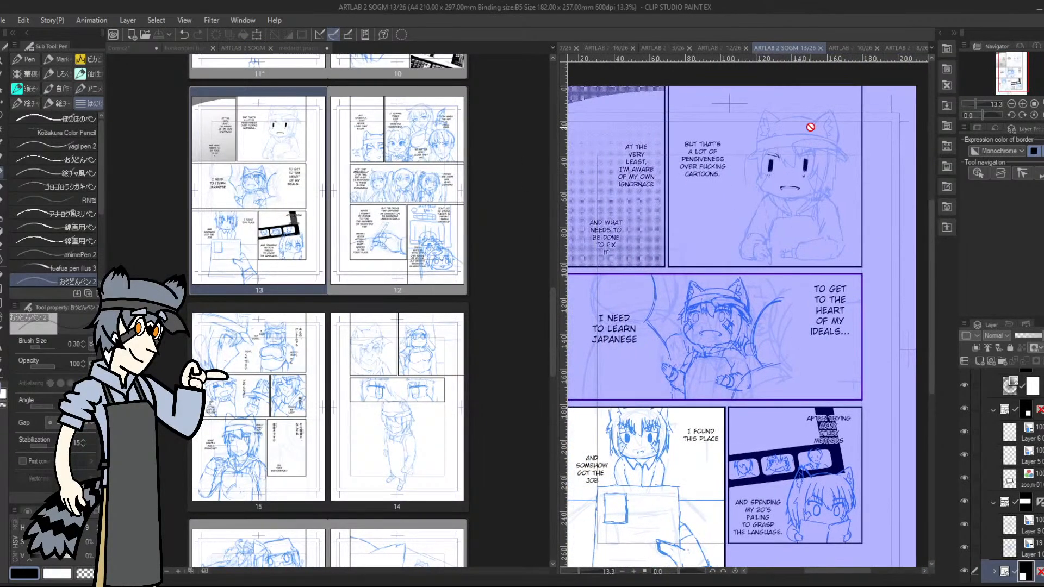
# Select the top-level frame folder and examine the face of the black-eyed character in page 13's upper panel
pyautogui.scroll(2, 791, 152)
pyautogui.scroll(1, 791, 154)
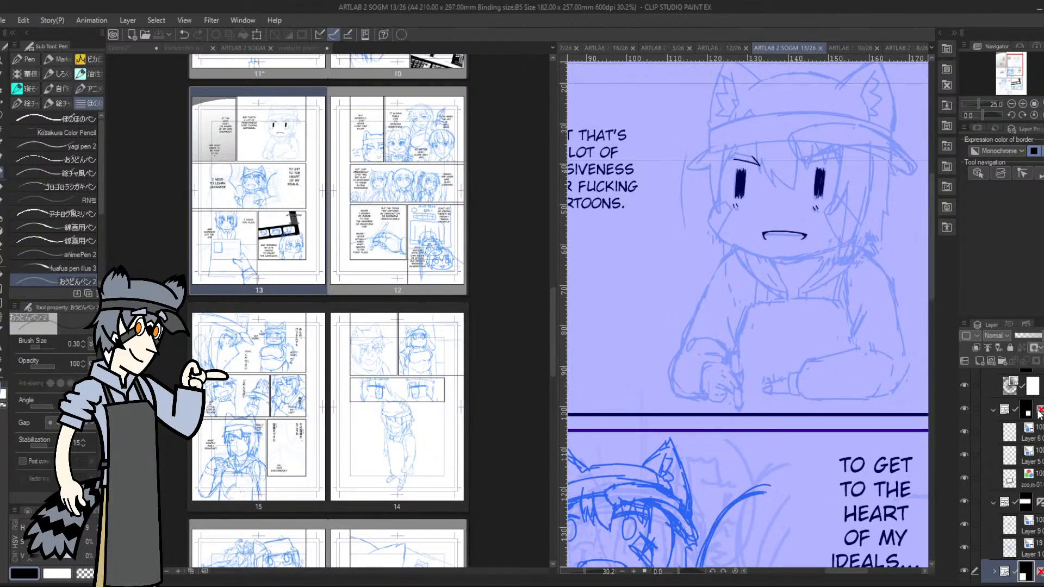
pyautogui.scroll(3, 1012, 413)
pyautogui.click(1012, 379)
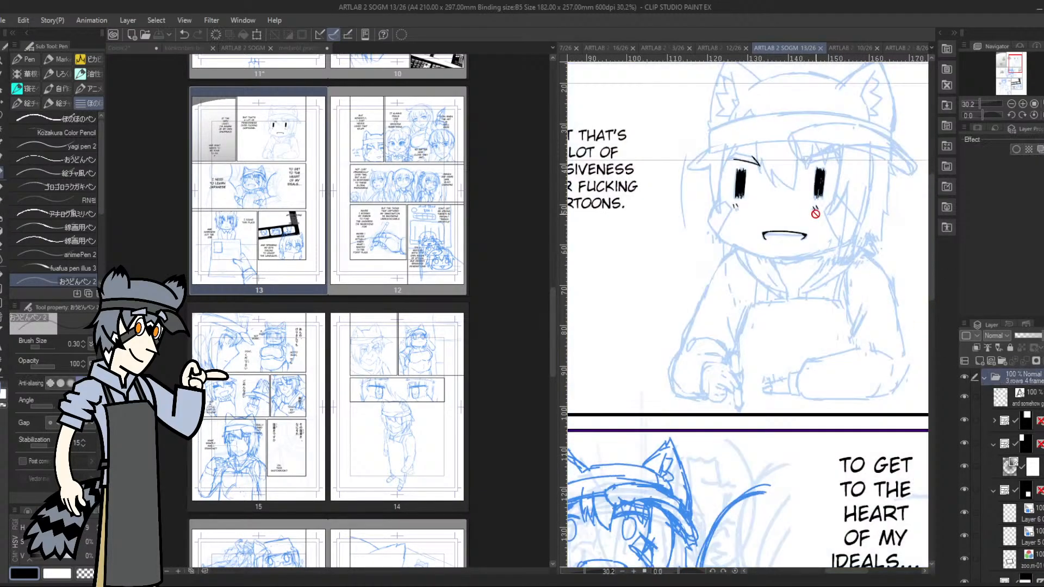
pyautogui.scroll(3, 804, 163)
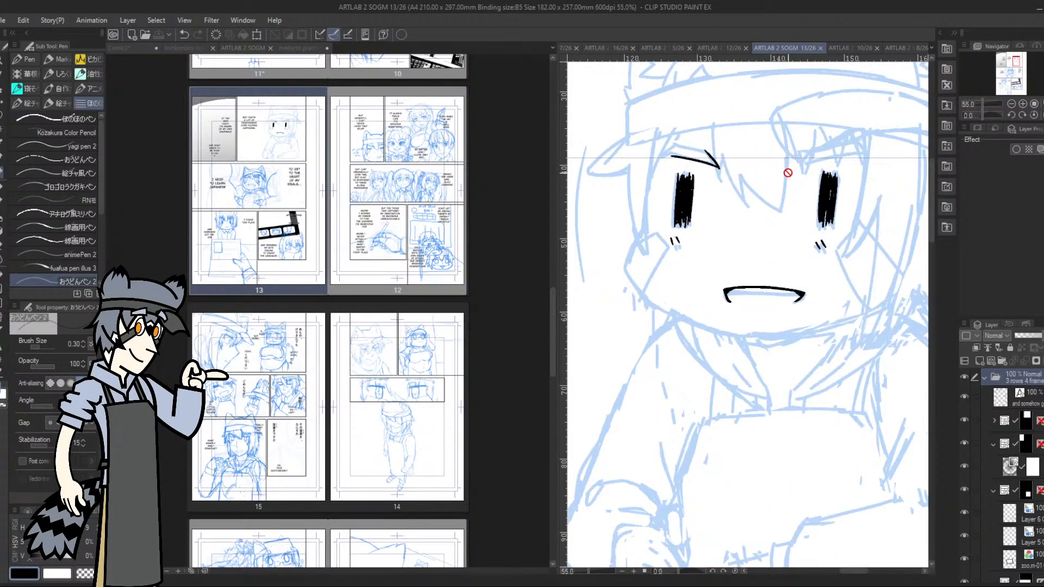
pyautogui.scroll(-4, 771, 170)
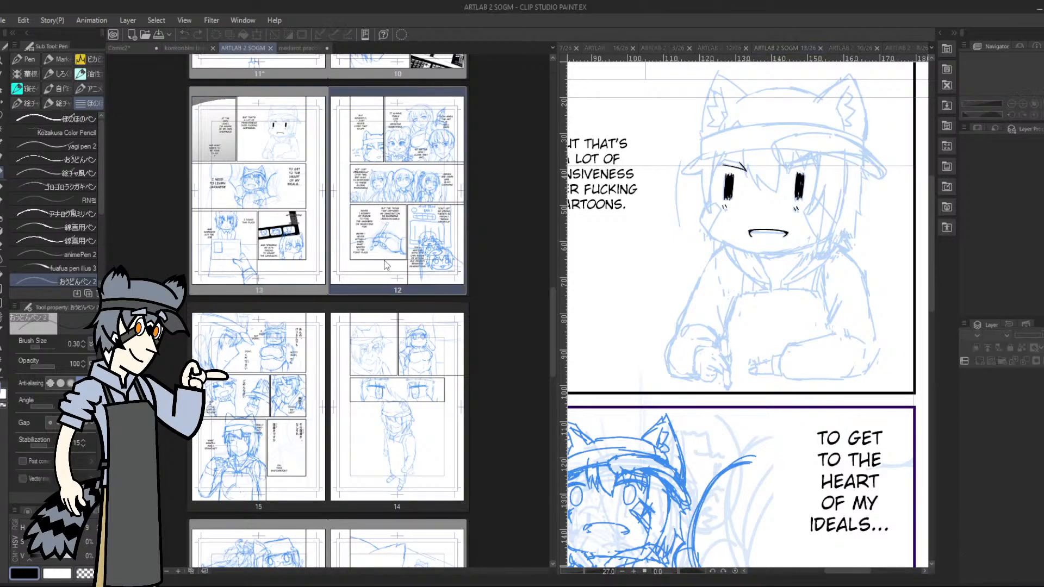
# Open page 10 and shrink the page overview to give the canvas more room
pyautogui.scroll(5, 369, 283)
pyautogui.click(395, 299)
pyautogui.doubleClick(395, 299)
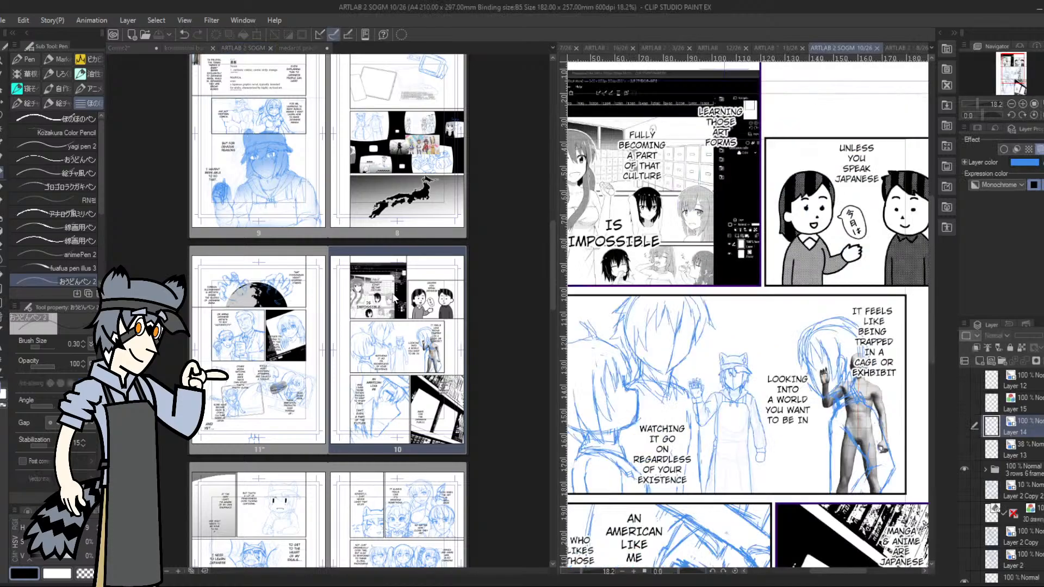
pyautogui.moveTo(562, 213); pyautogui.dragTo(388, 213)
pyautogui.scroll(3, 467, 161)
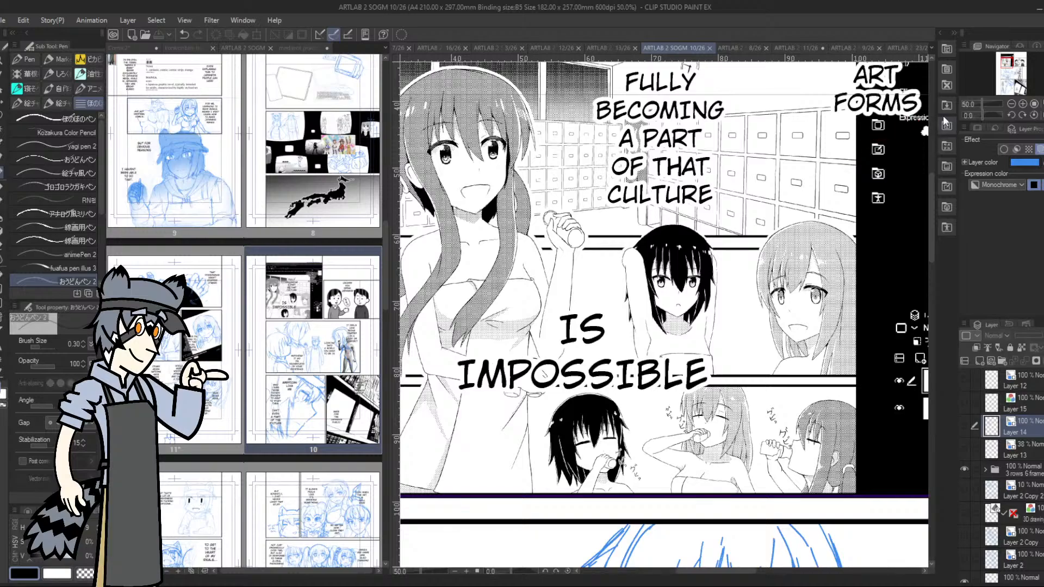
# Examine the inked and toned long-haired woman in page 10's upper panel of software-screen artwork
pyautogui.click(1004, 61)
pyautogui.moveTo(1005, 62); pyautogui.dragTo(1003, 63)
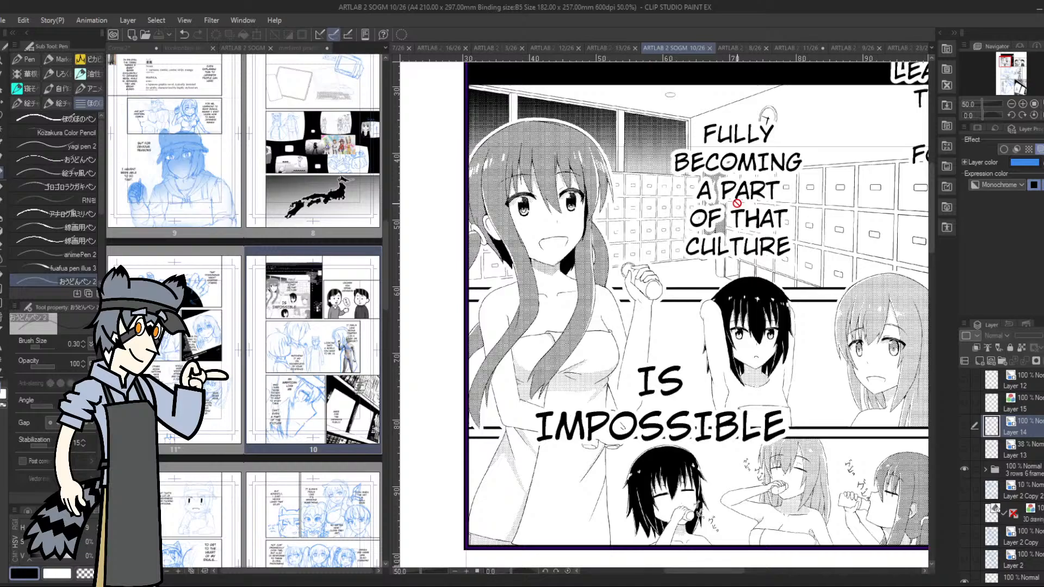
pyautogui.scroll(-1, 737, 202)
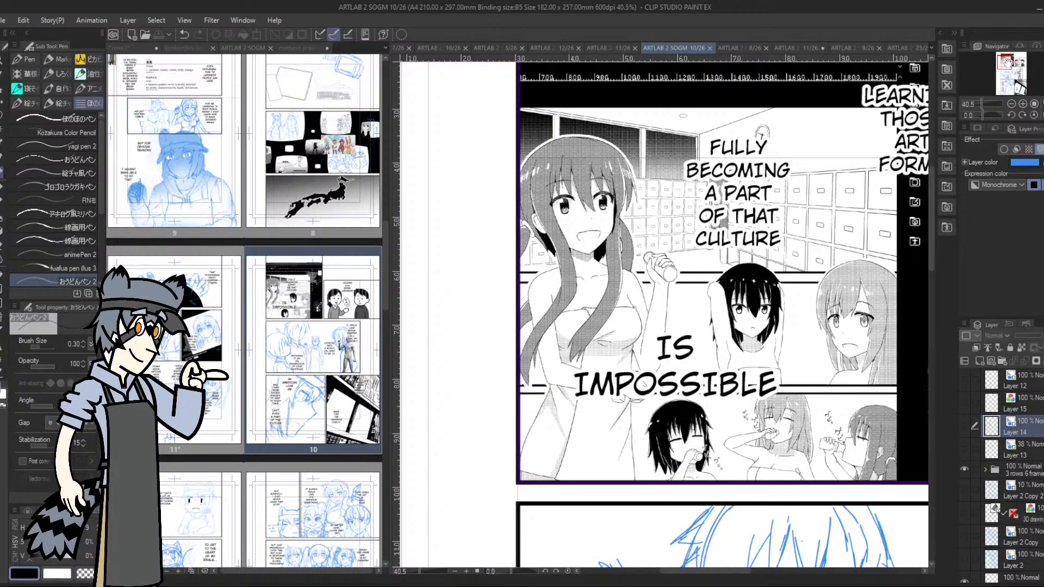
pyautogui.moveTo(1007, 62); pyautogui.dragTo(1008, 60)
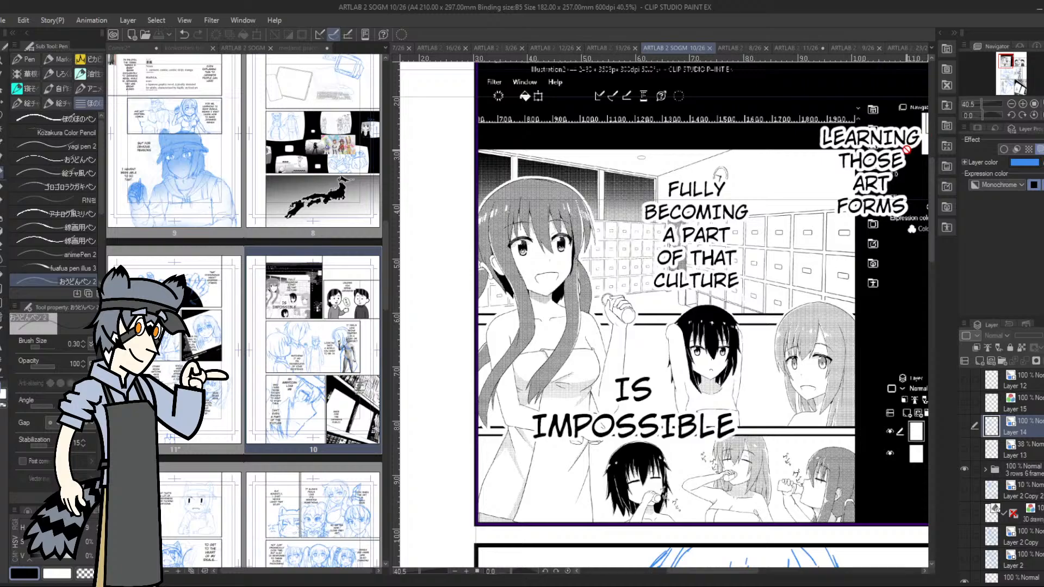
pyautogui.scroll(2, 526, 200)
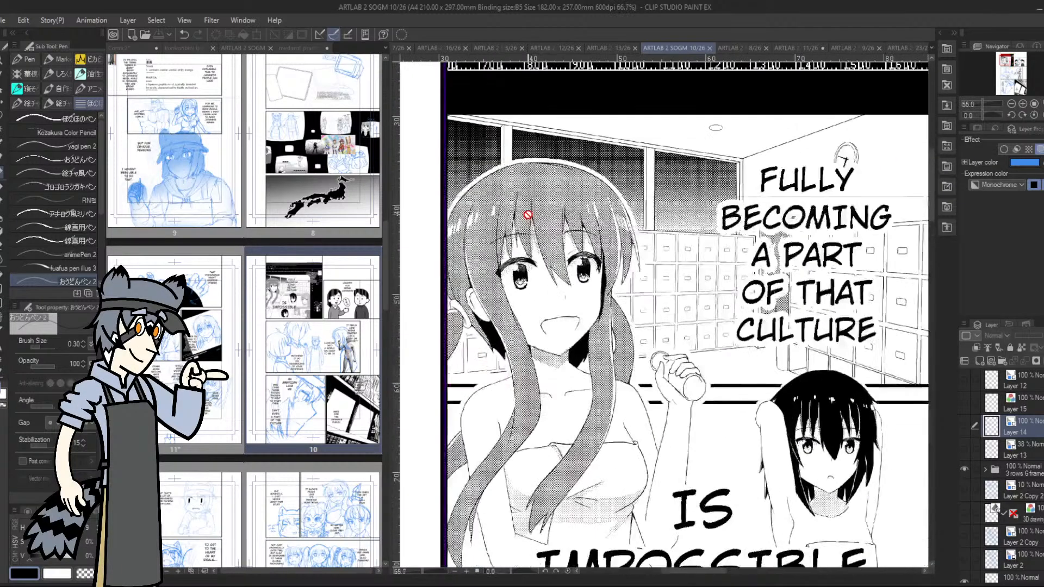
pyautogui.scroll(2, 539, 226)
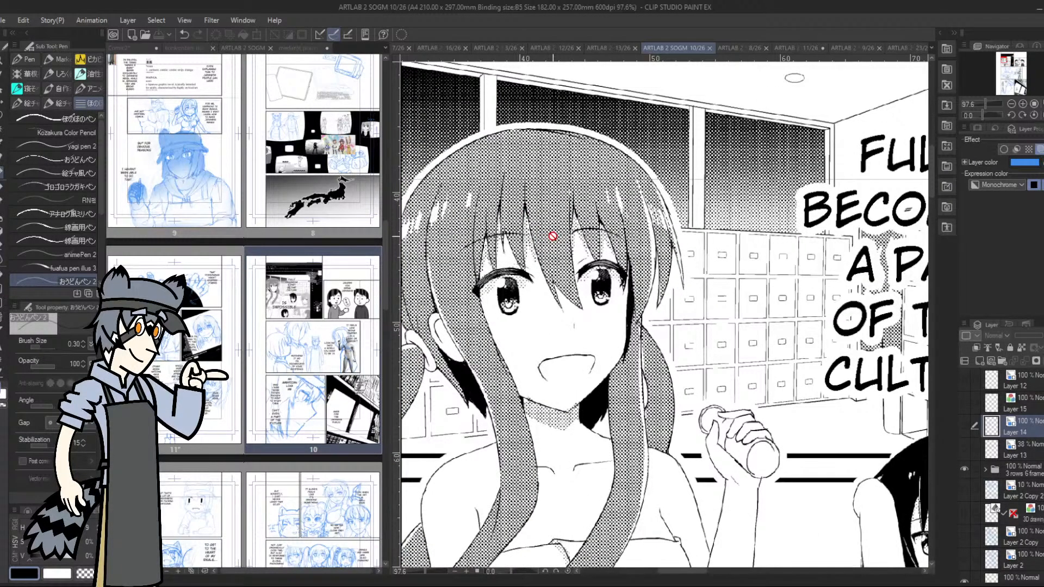
pyautogui.scroll(-2, 552, 236)
pyautogui.scroll(-1, 554, 237)
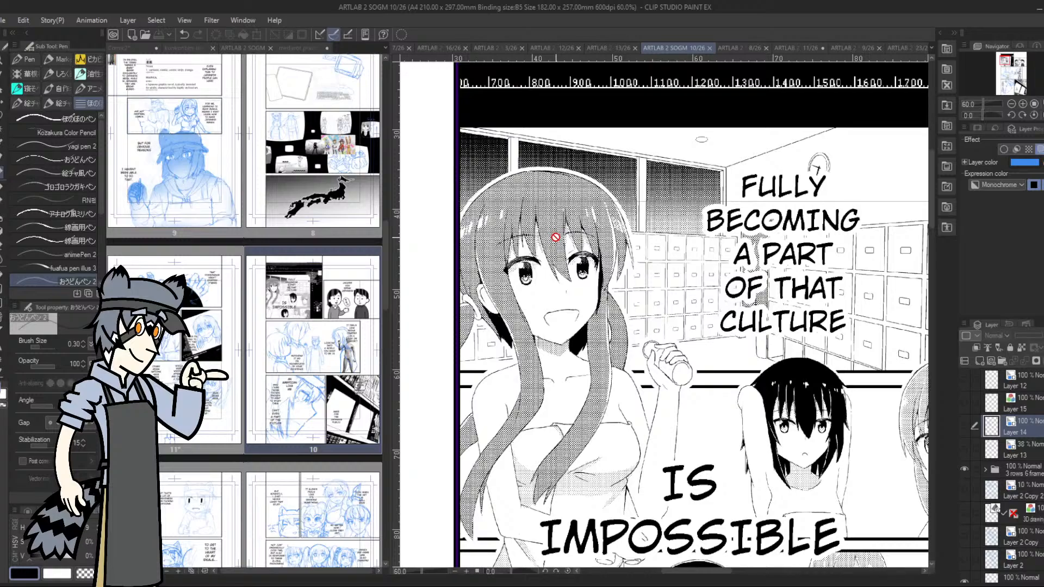
# Examine the smaller toned characters below the lettering in page 10's upper panel and the sketched panels beneath it
pyautogui.scroll(-1, 569, 251)
pyautogui.scroll(-1, 701, 259)
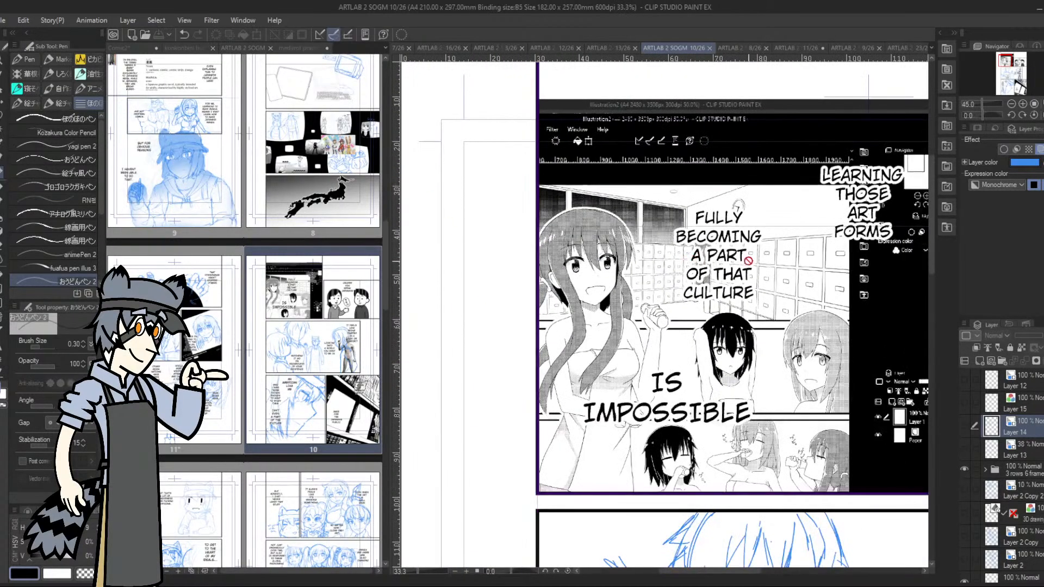
pyautogui.scroll(2, 833, 445)
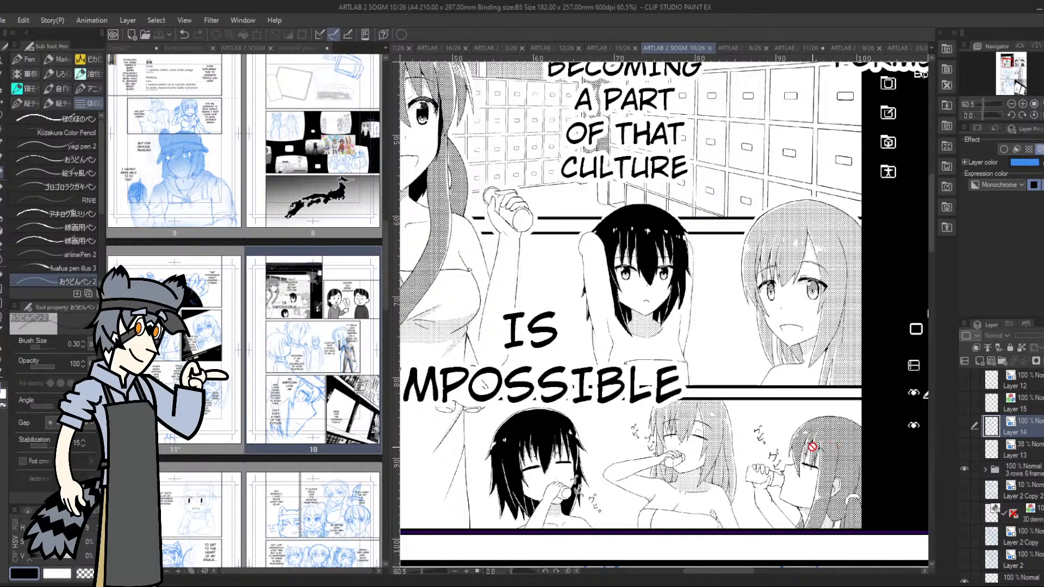
pyautogui.scroll(-1, 699, 434)
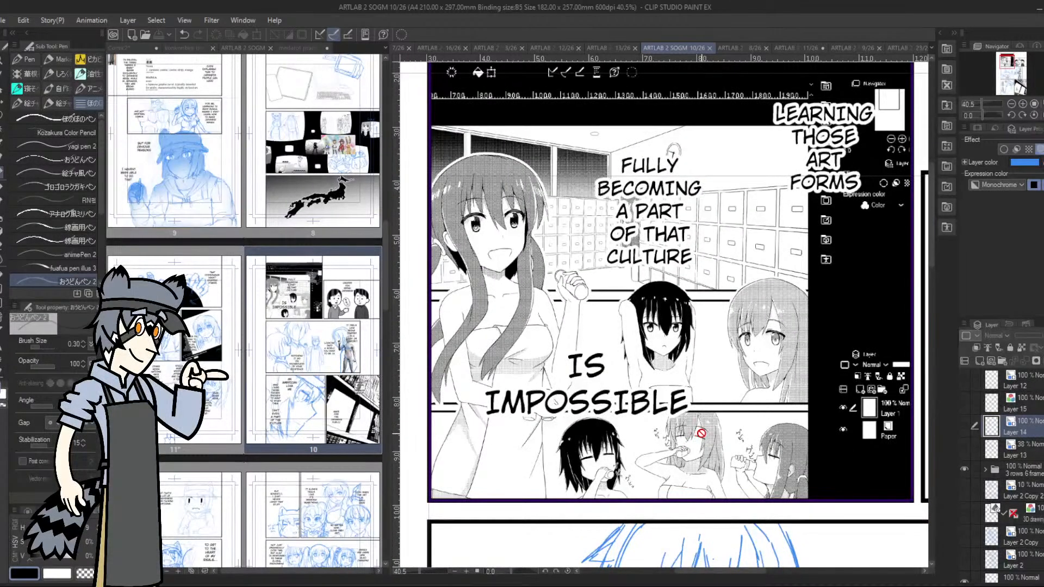
pyautogui.scroll(-2, 699, 435)
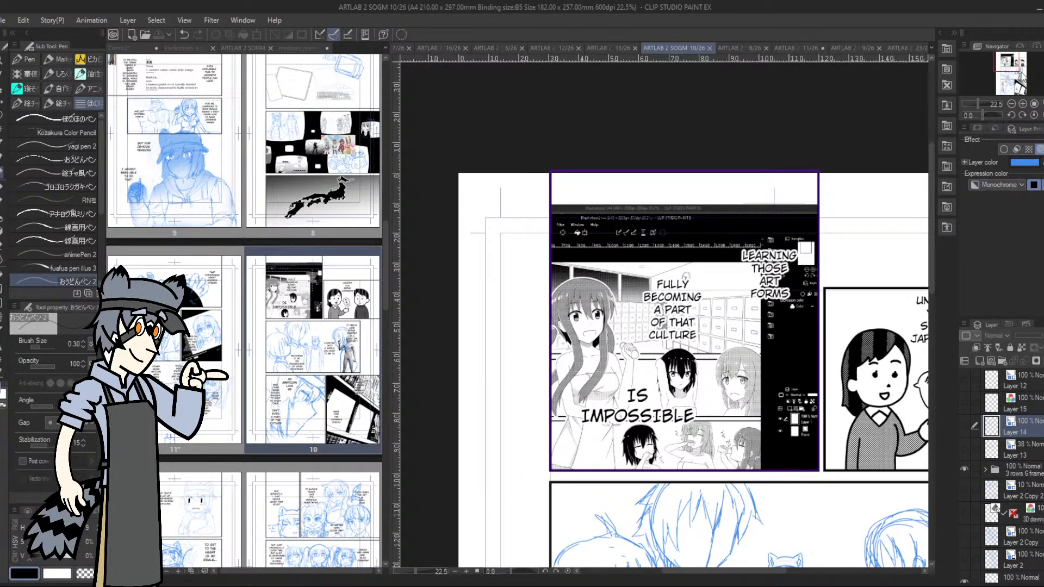
pyautogui.moveTo(1012, 62)
pyautogui.mouseDown()
pyautogui.moveTo(1016, 85)
pyautogui.moveTo(1013, 77)
pyautogui.mouseUp()
# Find page 6 in the story's page overview and open it on the canvas
pyautogui.click(341, 191)
pyautogui.scroll(5, 331, 207)
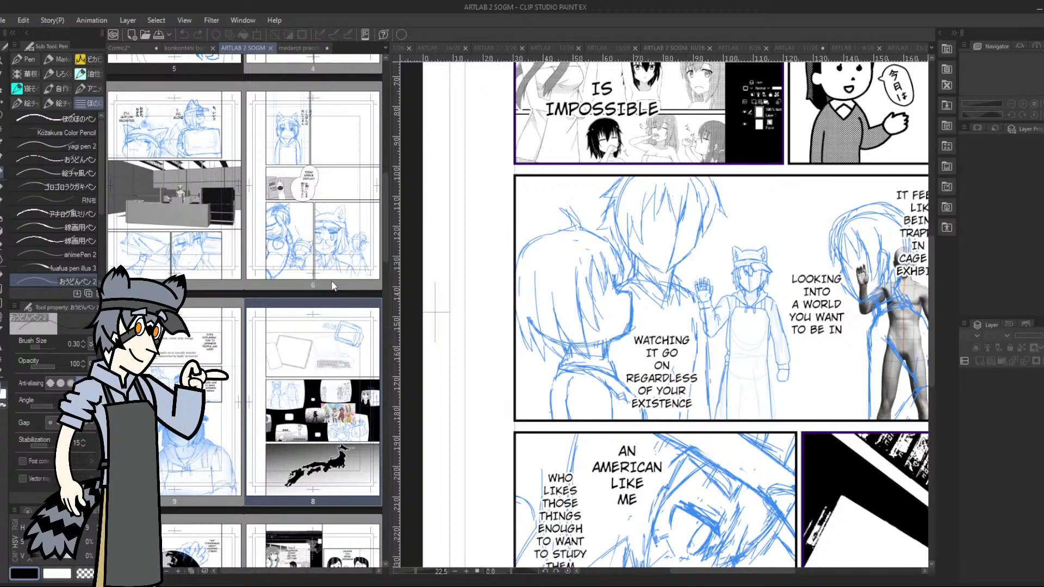
pyautogui.scroll(4, 331, 281)
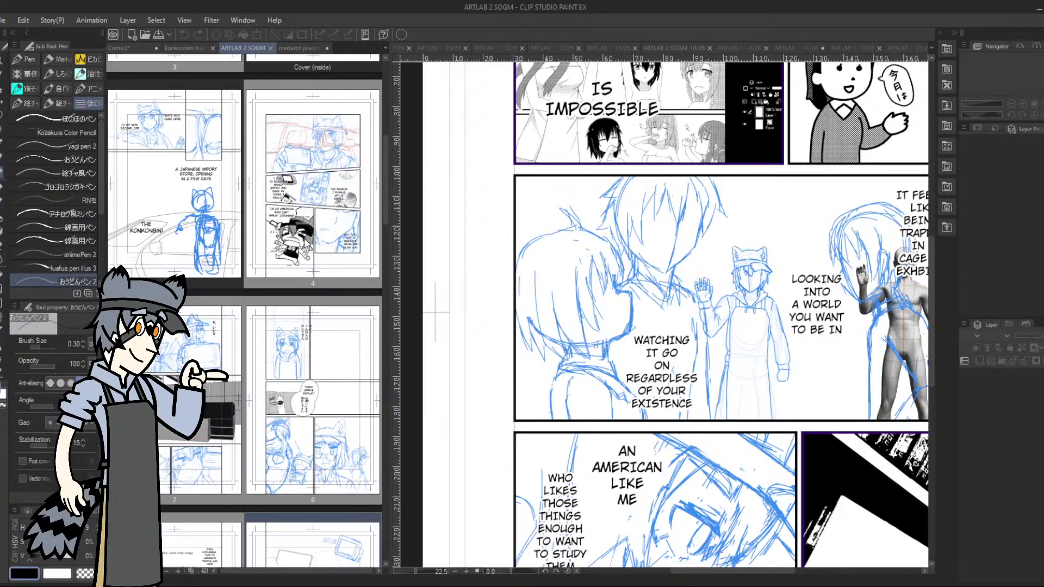
pyautogui.scroll(3, 311, 245)
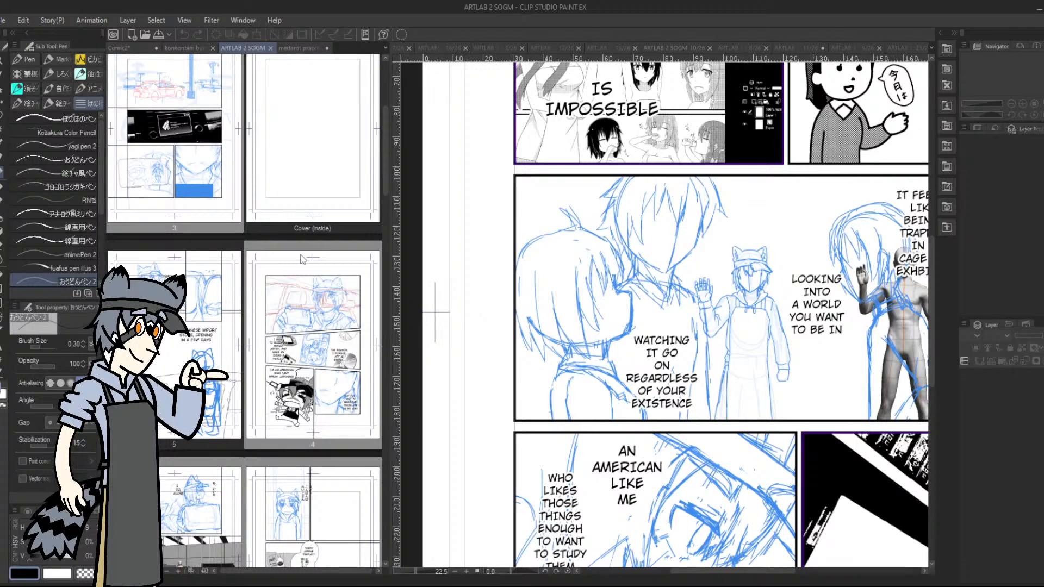
pyautogui.scroll(-2, 327, 497)
pyautogui.click(334, 477)
pyautogui.doubleClick(333, 477)
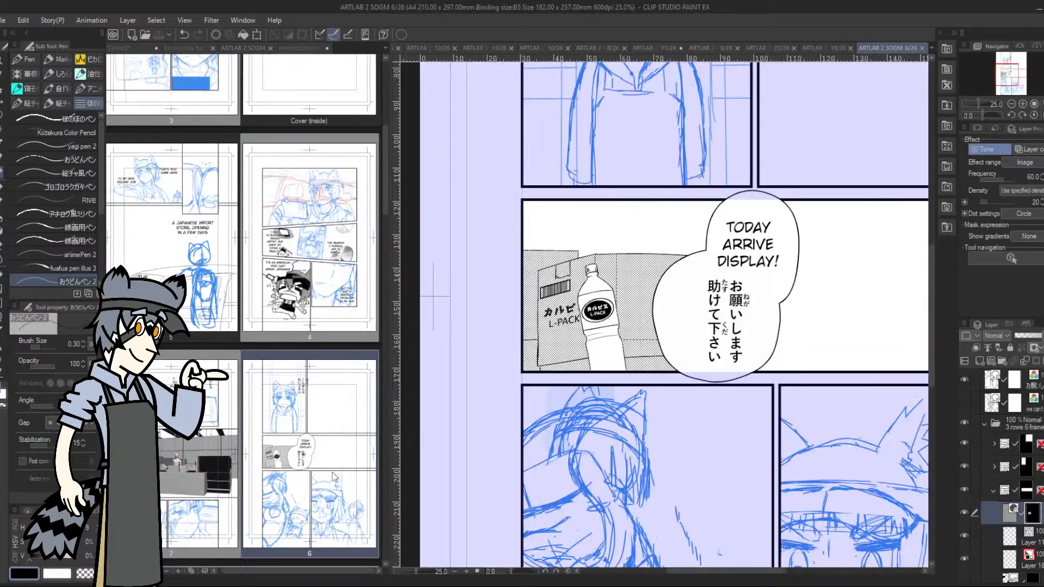
pyautogui.scroll(-5, 592, 356)
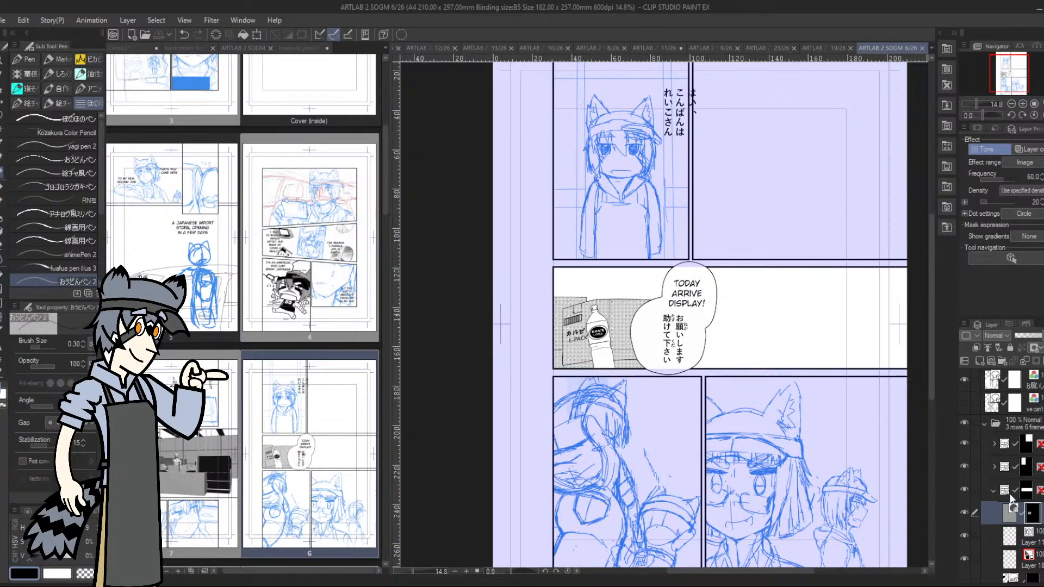
# Show page 6's faint Layer 7 sketch briefly to check its contents, and hide it again
pyautogui.scroll(-3, 1008, 494)
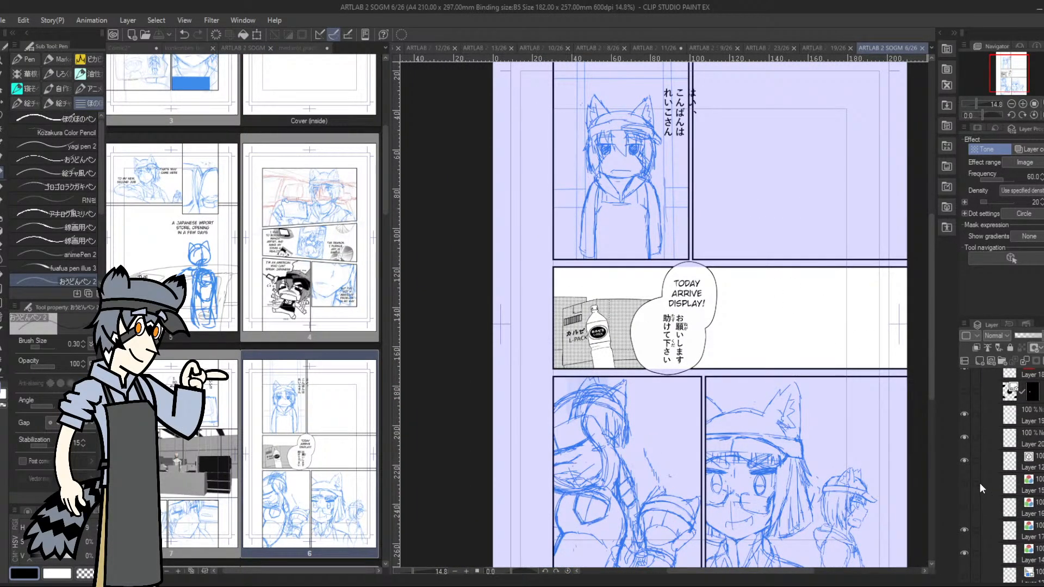
pyautogui.scroll(-3, 979, 482)
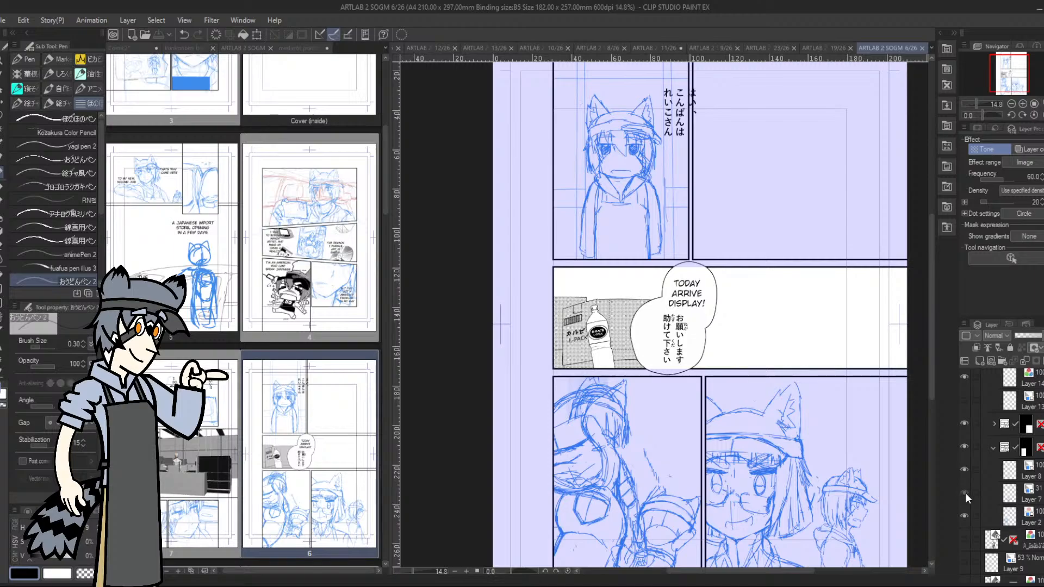
pyautogui.click(965, 493)
pyautogui.click(965, 494)
pyautogui.click(965, 493)
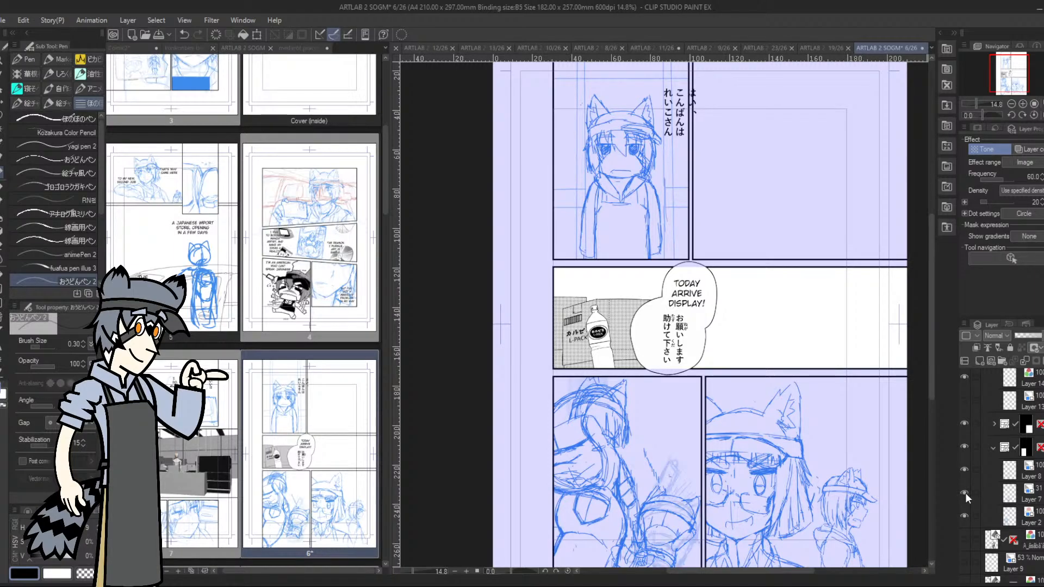
pyautogui.click(965, 493)
# Make page 6's hidden Layer 10 Copy visible to show the large cat-eared character sketch over the upper and middle panels
pyautogui.scroll(1, 978, 476)
pyautogui.scroll(2, 978, 481)
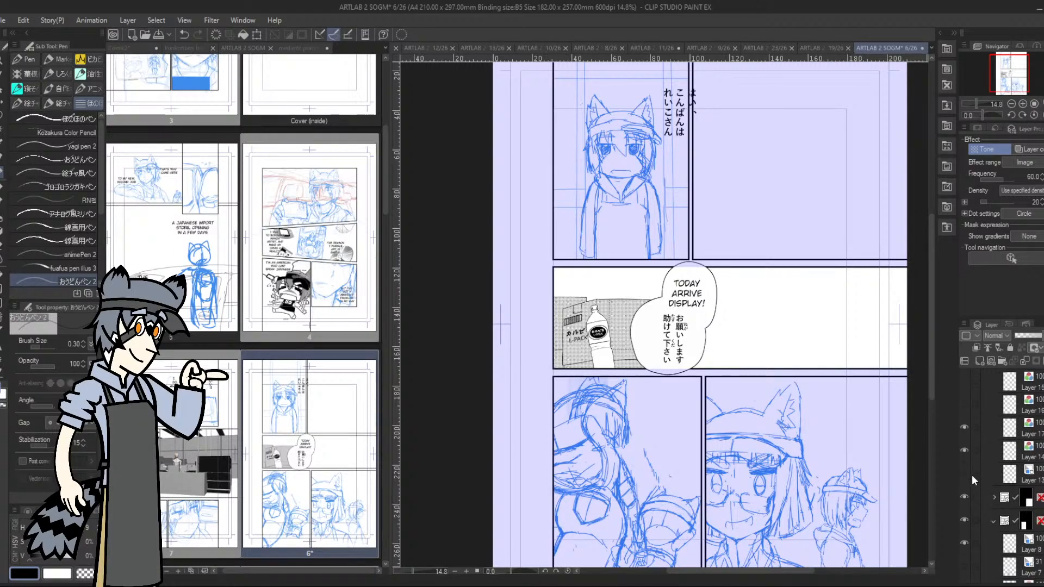
pyautogui.scroll(5, 971, 467)
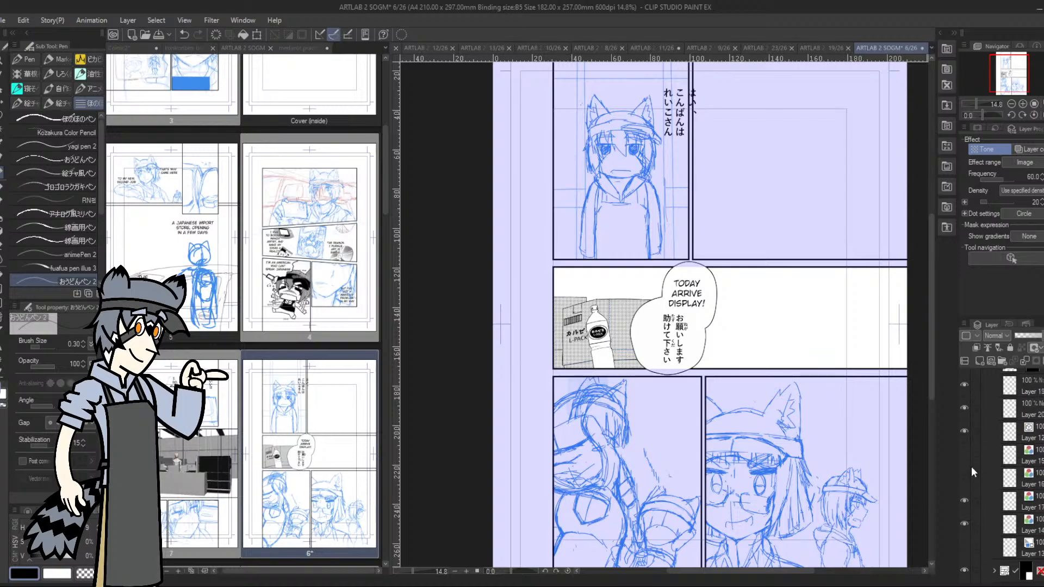
pyautogui.scroll(6, 971, 467)
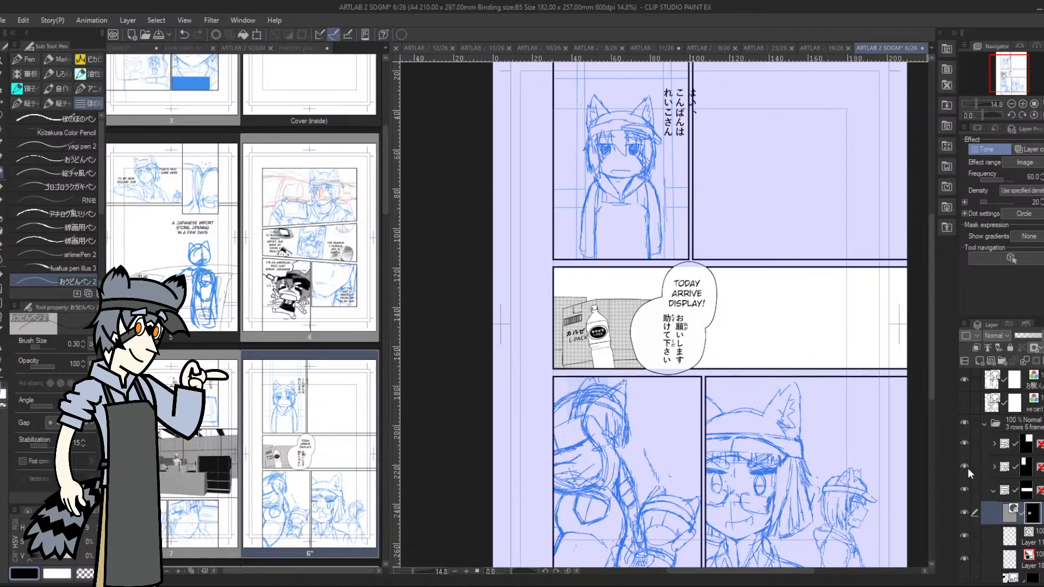
pyautogui.scroll(-8, 968, 468)
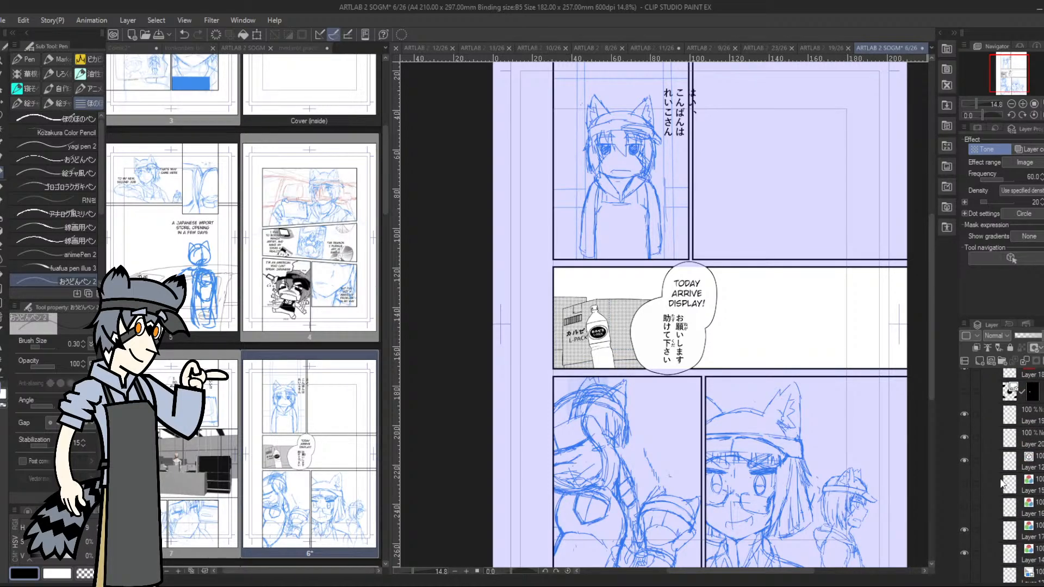
pyautogui.scroll(-5, 999, 482)
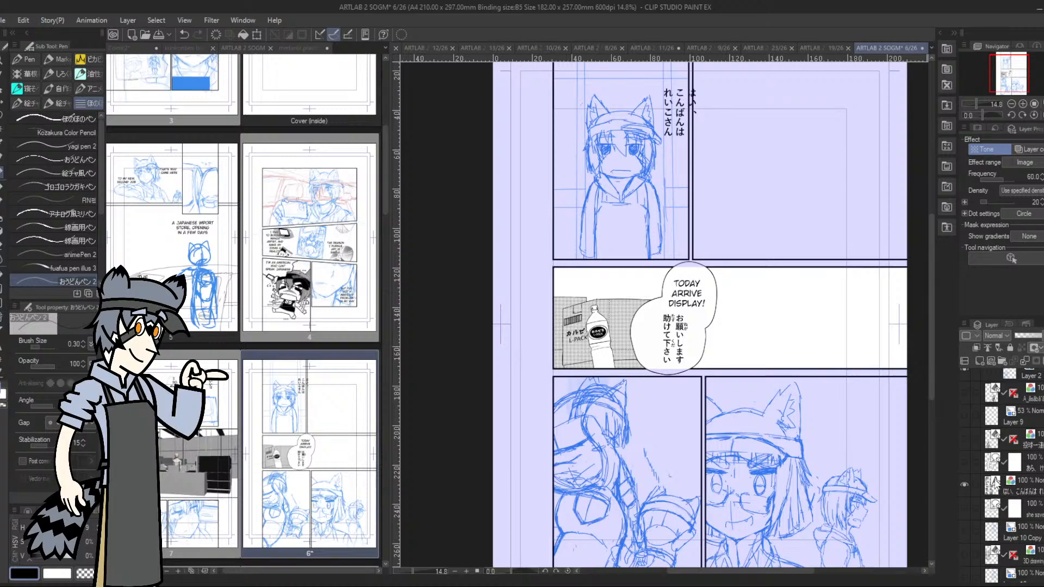
pyautogui.click(964, 531)
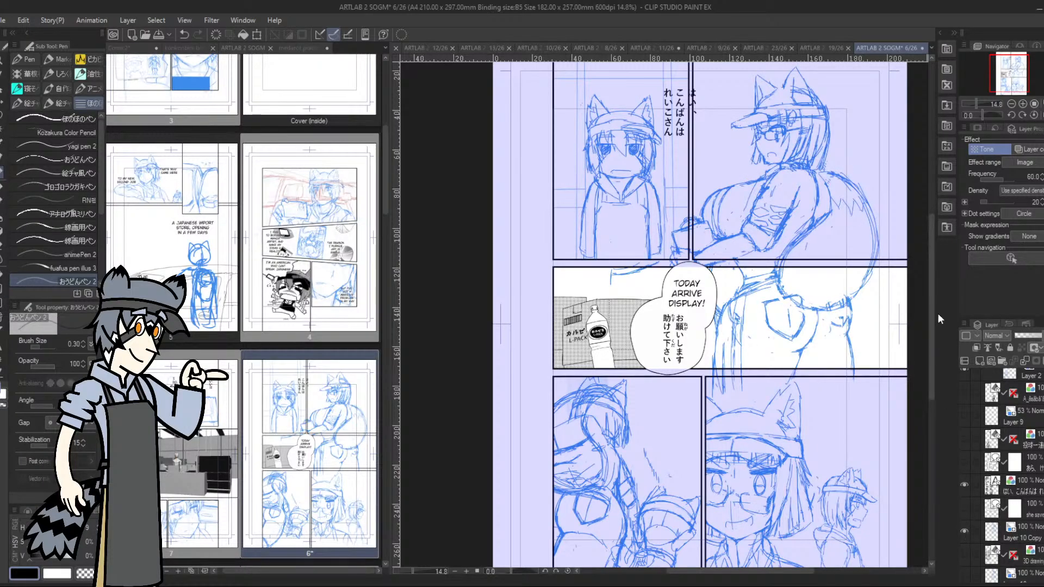